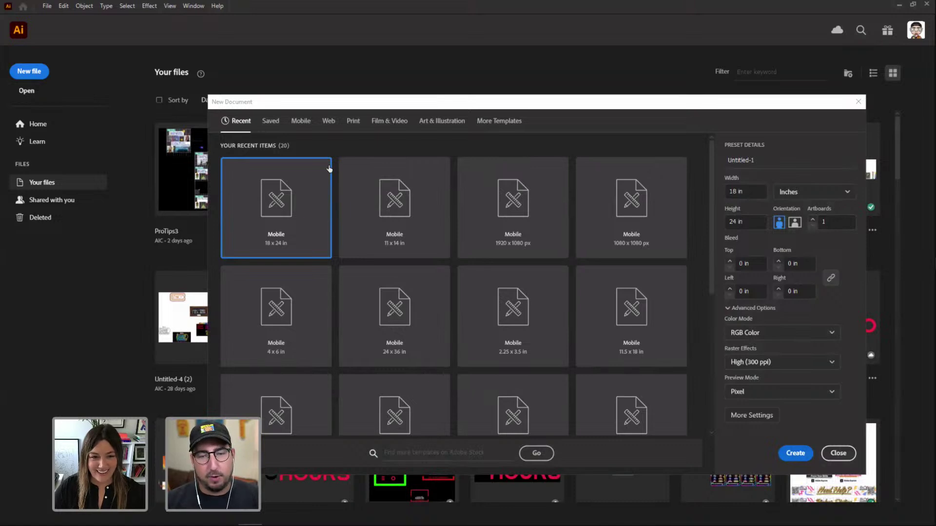
Create an 18 x 24 in RGB document and draw a circle about 7.1 in wide in the artboard's upper-left corner
left_click(791, 452)
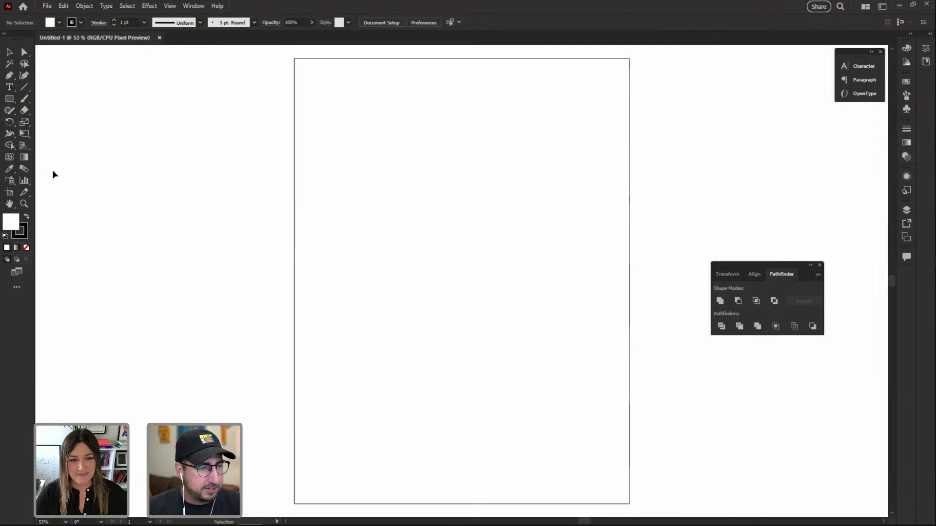
left_click_drag(13, 105, 29, 121)
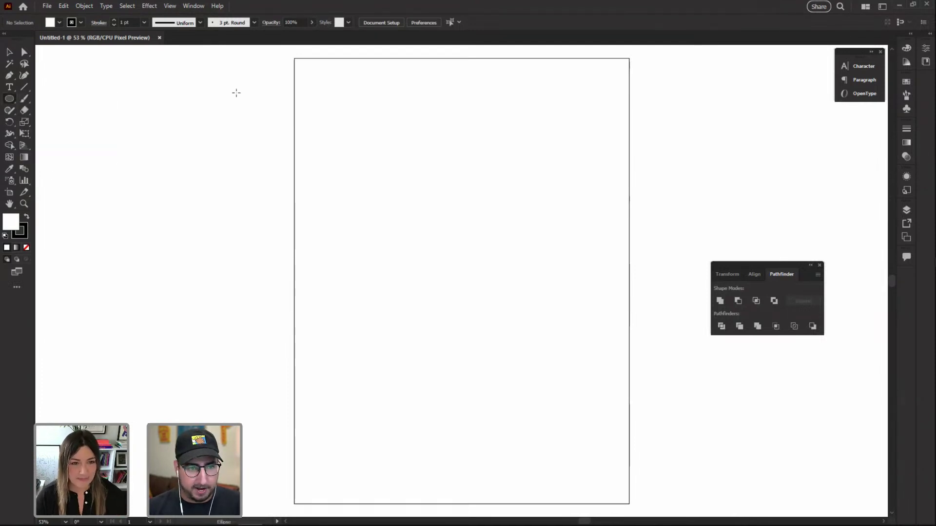
left_click_drag(303, 64, 435, 175)
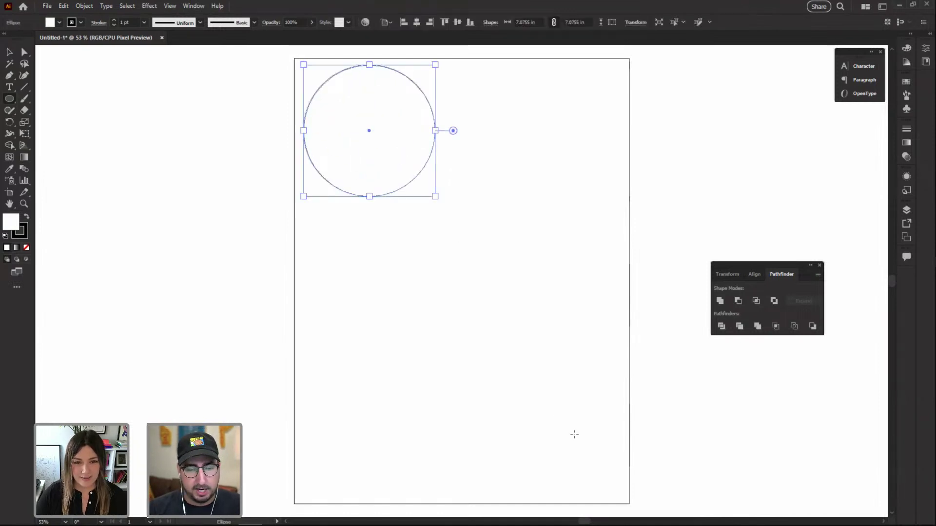
Draw a smaller circle overlapping the artboard's lower-right corner and place a reduced copy above it on the right edge
left_click_drag(644, 406, 555, 496)
key("v")
left_click_drag(609, 440, 633, 380)
left_click_drag(616, 448, 611, 244)
key("s")
left_click_drag(691, 170, 675, 192)
Copy the right-edge circle to the artboard's left edge near the bottom and scale the copy down further
left_click_drag(626, 266, 319, 414)
key("v")
scroll(609, 263, "down", 2)
key("s")
left_click_drag(442, 294, 402, 333)
key("v")
left_click_drag(320, 412, 323, 412)
left_click(476, 264)
scroll(468, 278, "up", 2)
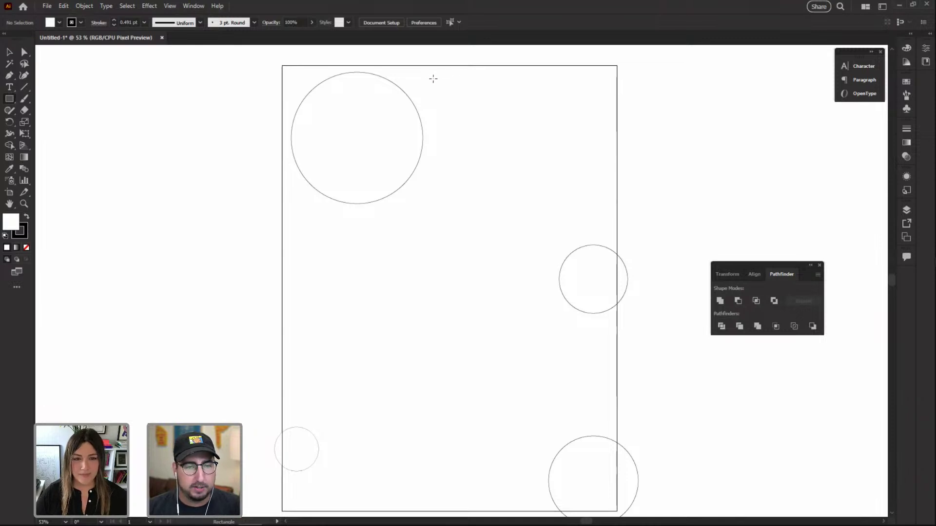
Draw a rectangle beside the large circle, flatten it to about 15.9 x 0.6 in, and duplicate it downward into five evenly spaced bars
left_click_drag(433, 79, 729, 150)
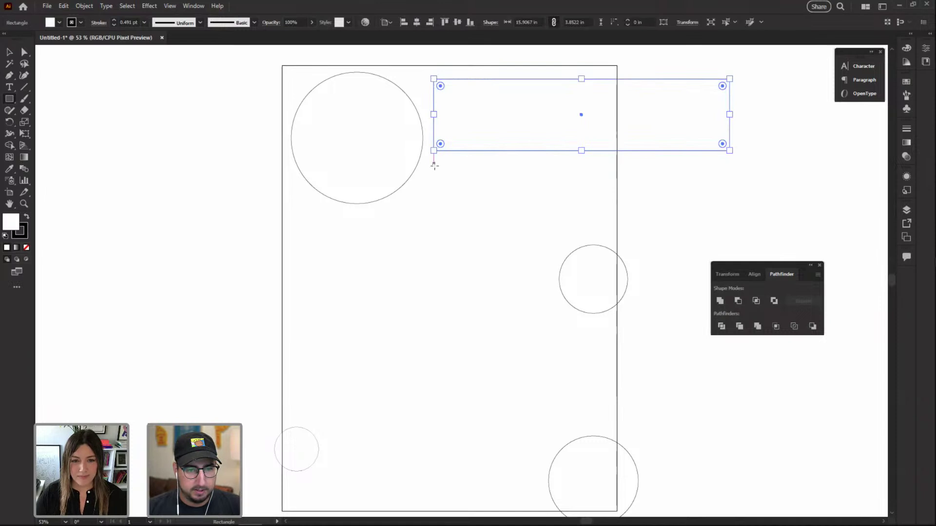
key("v")
left_click_drag(579, 146, 578, 118)
key("z")
key("ctrl+z")
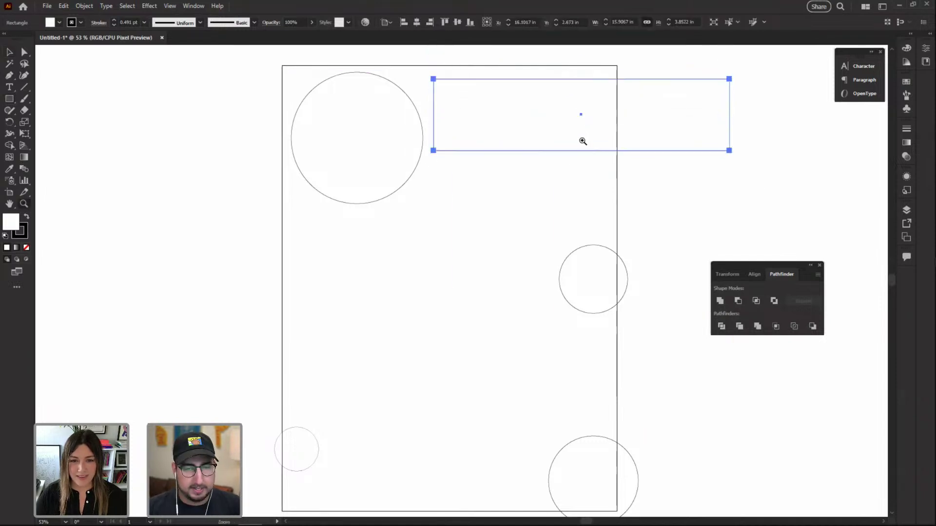
left_click_drag(583, 153, 594, 112)
key("ctrl+d")
key("ctrl+d")
key("ctrl+d")
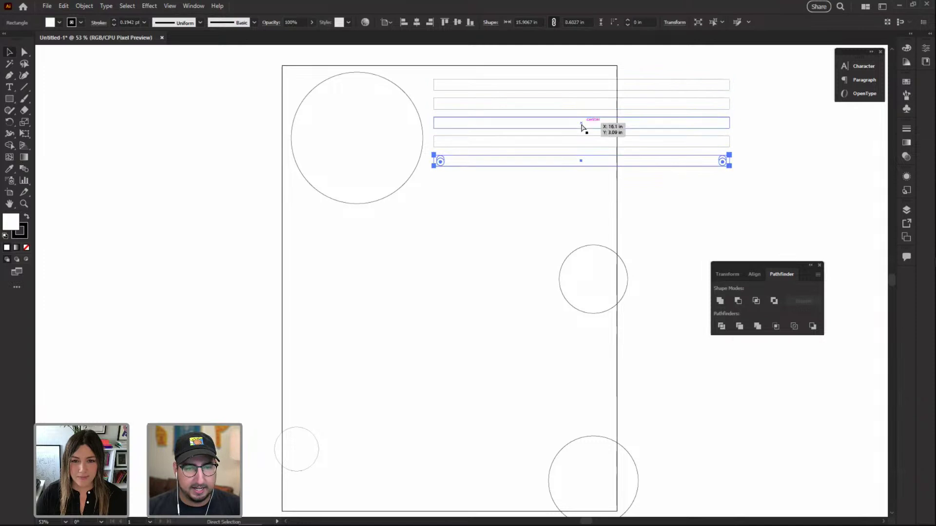
Turn the lowest bar into a taller block about 3 in high, set slightly below the other four bars
left_click(534, 185)
left_click_drag(531, 180, 578, 229)
left_click_drag(459, 275, 482, 215)
left_click_drag(484, 117, 556, 142)
Draw an upright rectangle about 6.6 in wide and 9.2 in high beneath the large circle
left_click_drag(452, 222, 340, 257)
left_click_drag(380, 450, 446, 327)
left_click(408, 254)
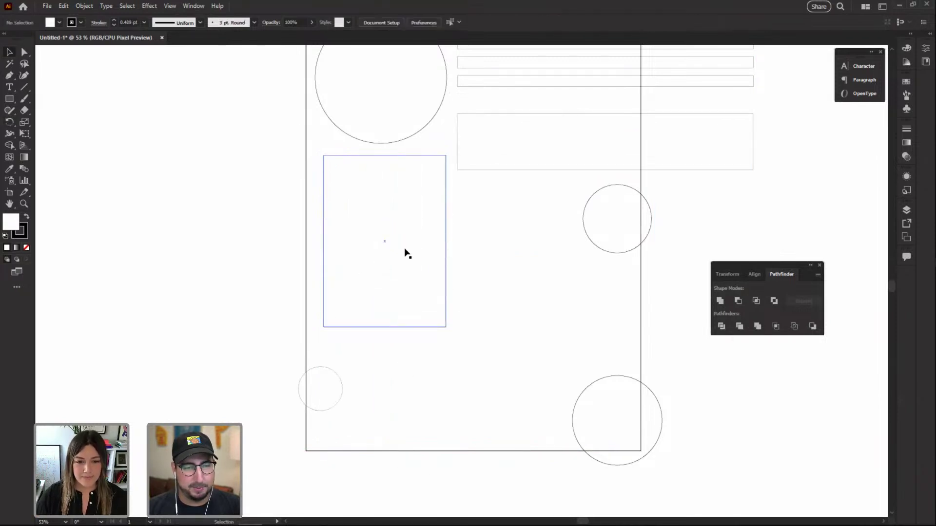
left_click(400, 244)
left_click(546, 244)
left_click_drag(543, 240, 476, 219)
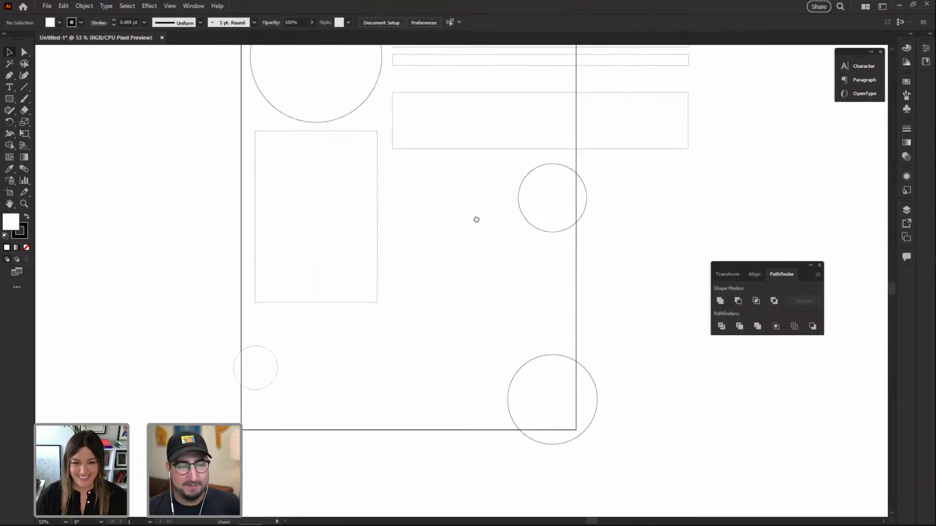
left_click(345, 180)
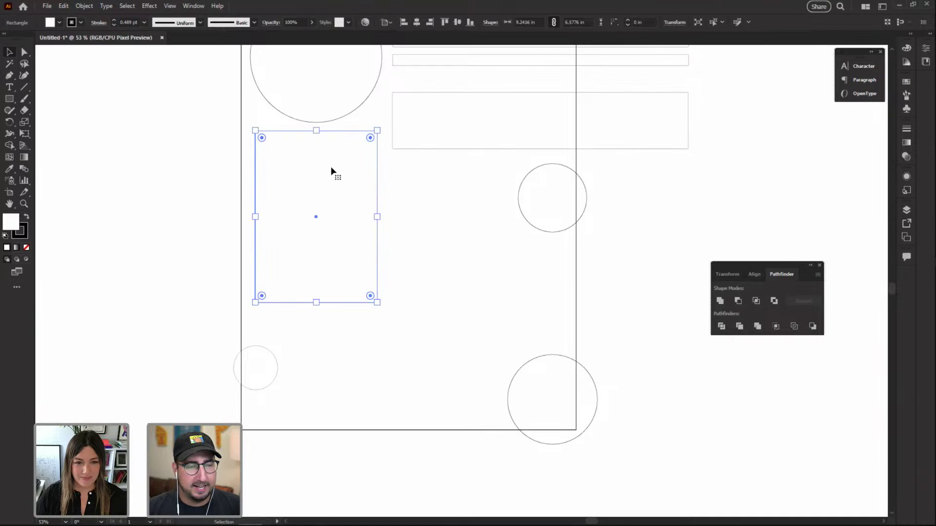
scroll(399, 240, "right", 3)
scroll(399, 240, "up", 1)
scroll(427, 214, "left", 2)
left_click_drag(274, 205, 452, 376)
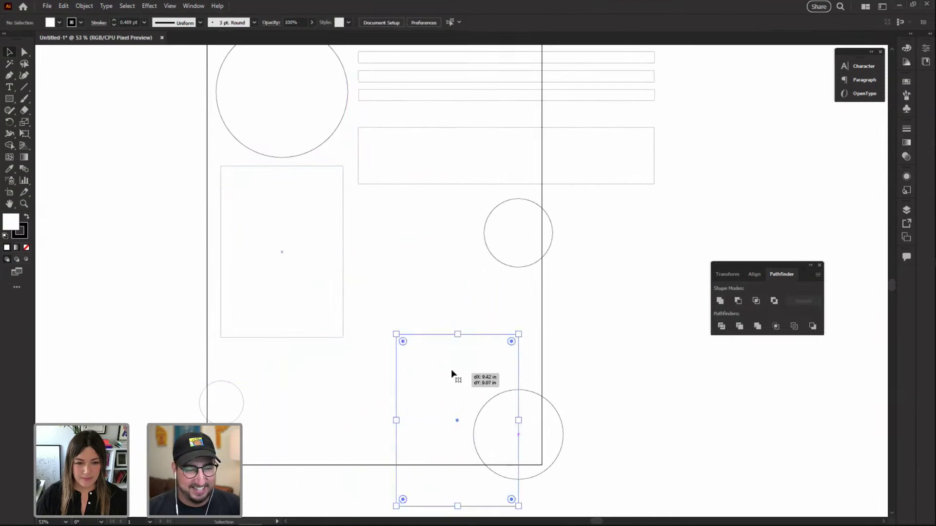
key("ctrl+z")
Copy the wide block into the space below it and rotate the copy about 24° so its right end rises
left_click(423, 243)
key("z")
left_click(453, 266)
key("v")
left_click_drag(338, 118, 312, 316)
left_click_drag(234, 202, 234, 322)
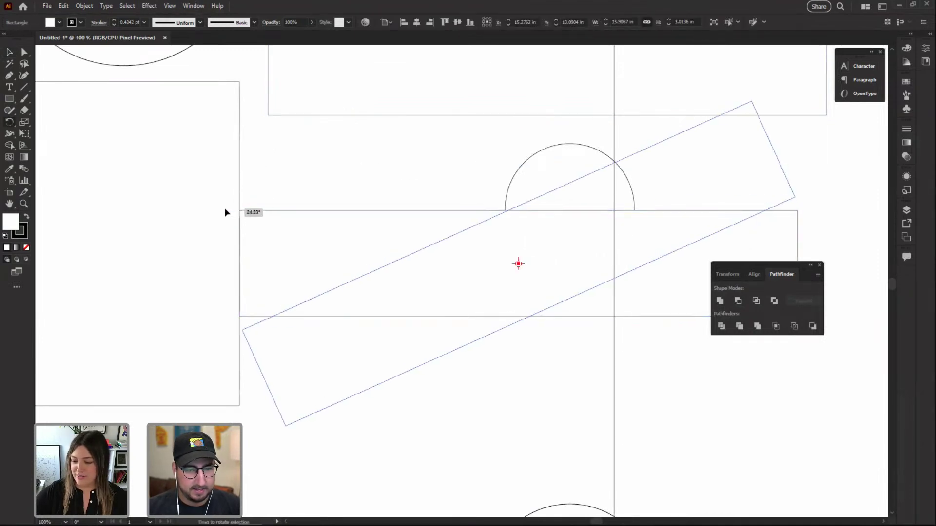
Shorten the tilted block to about 8.5 in long and fit it between the upright rectangle and the right-edge circle
left_click_drag(750, 100, 639, 154)
key("ctrl+z")
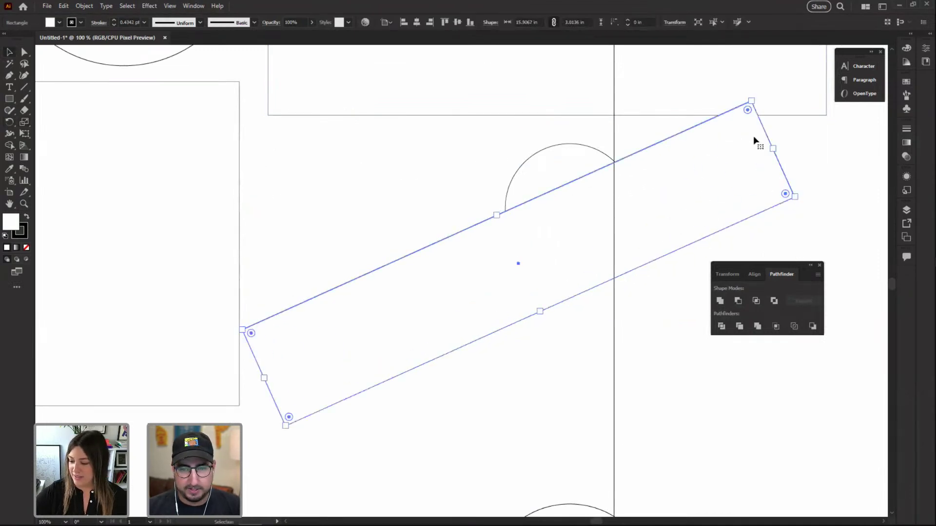
left_click_drag(773, 147, 651, 201)
left_click_drag(599, 231, 491, 207)
left_click_drag(584, 162, 641, 234)
left_click_drag(497, 225, 495, 215)
left_click(653, 181)
left_click_drag(489, 261, 501, 204)
Copy the tilted block directly below itself and lengthen the copy to about 9.3 in
key("p")
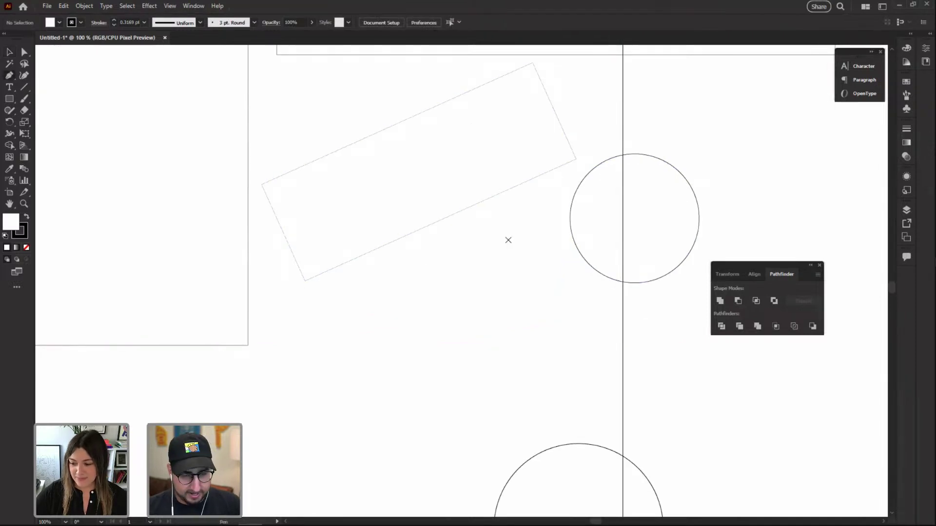
key("v")
left_click_drag(509, 193, 539, 319)
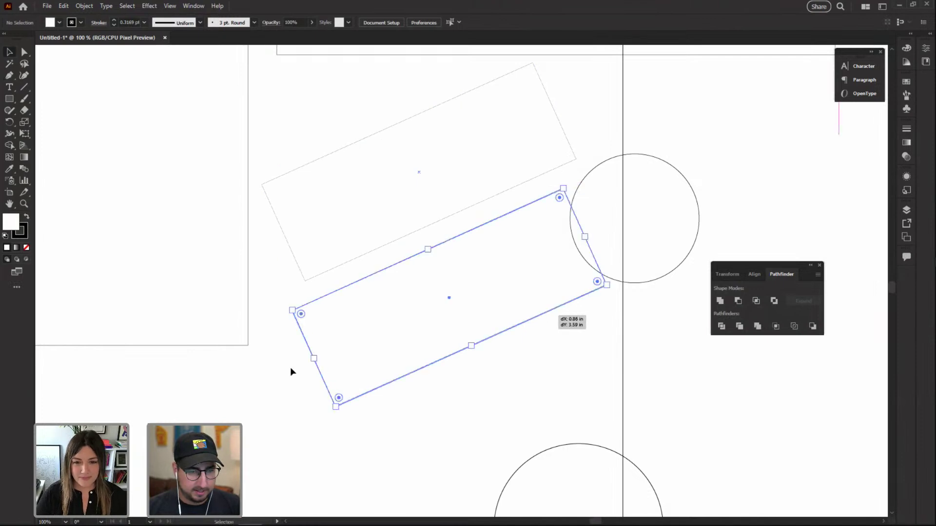
left_click_drag(314, 358, 288, 370)
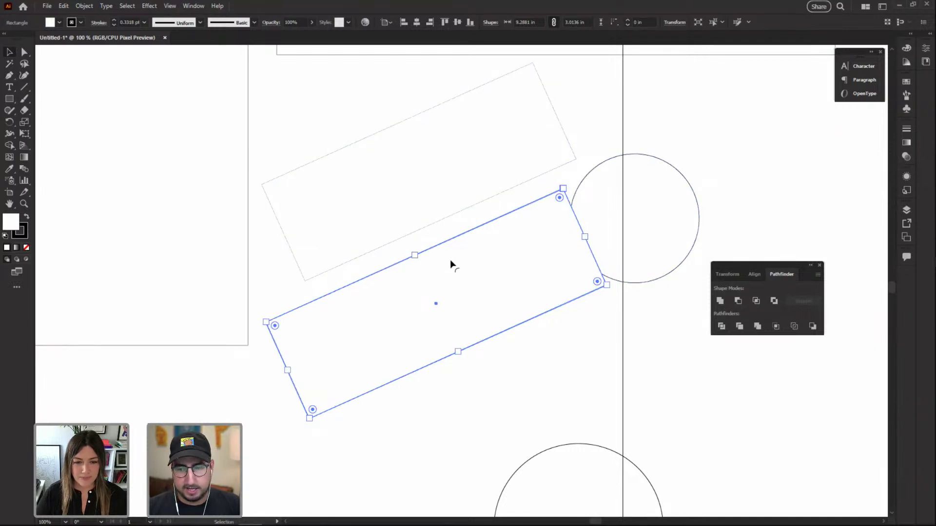
Delete the two lower corner points of the copied tilted block, leaving only its upper slanted edge
key("a")
left_click(571, 227)
left_click(582, 231)
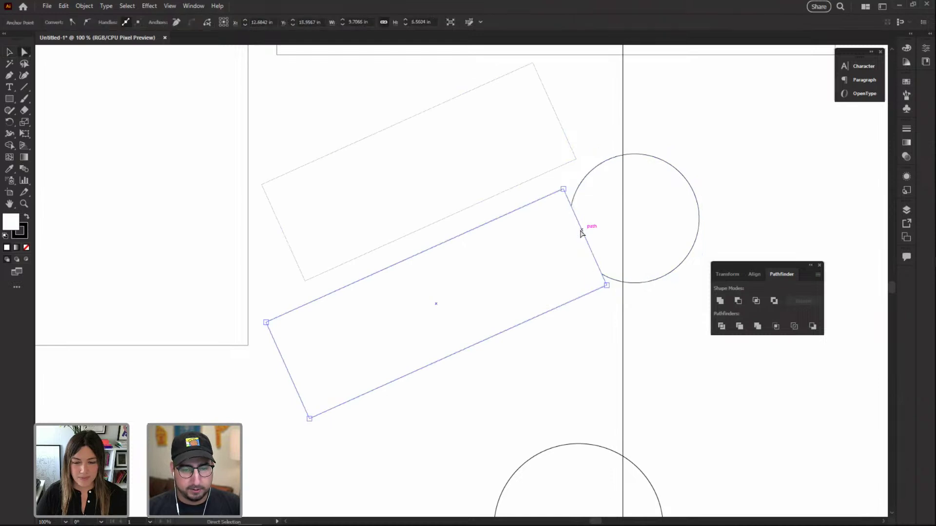
left_click(606, 285)
key("Delete")
left_click(309, 418)
key("Delete")
left_click(371, 399)
key("v")
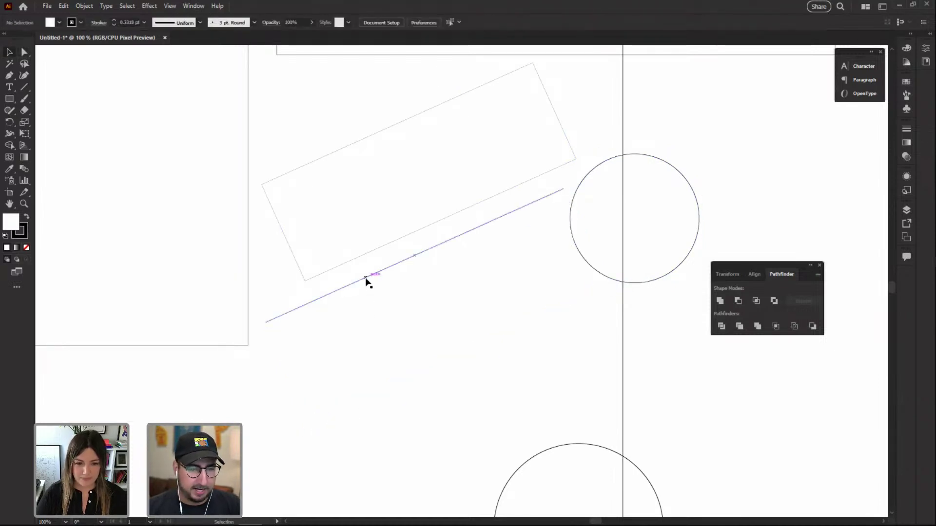
Extend the slanted line with the Pen tool into a closed trapezoid with vertical sides and a flat base
key("p")
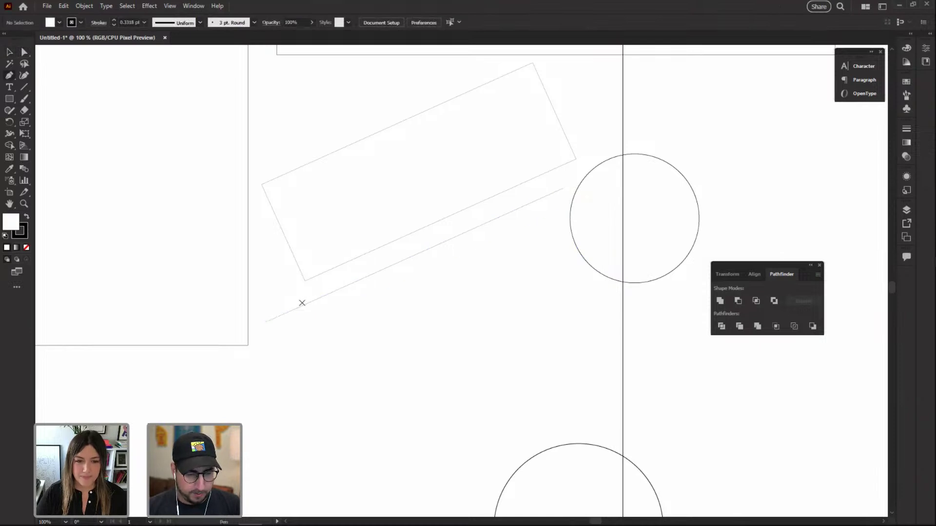
left_click(266, 322)
left_click(267, 418)
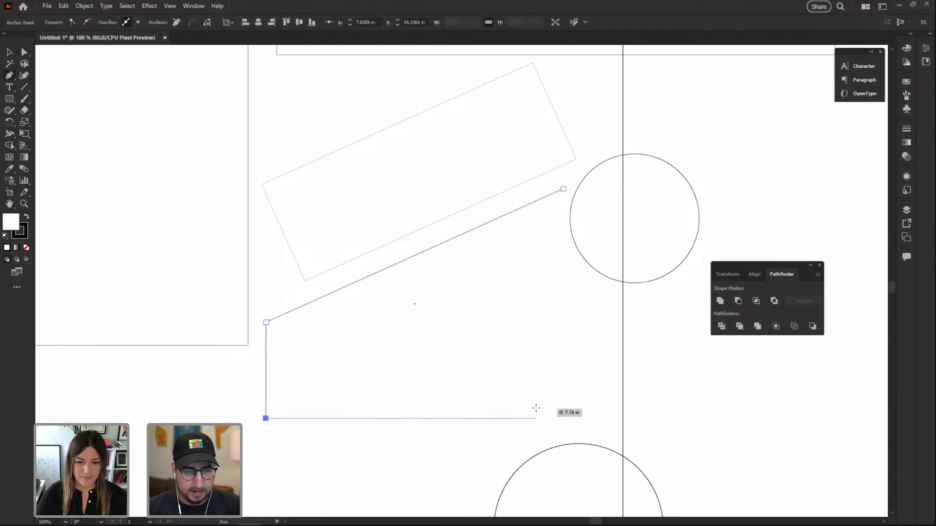
left_click(563, 189)
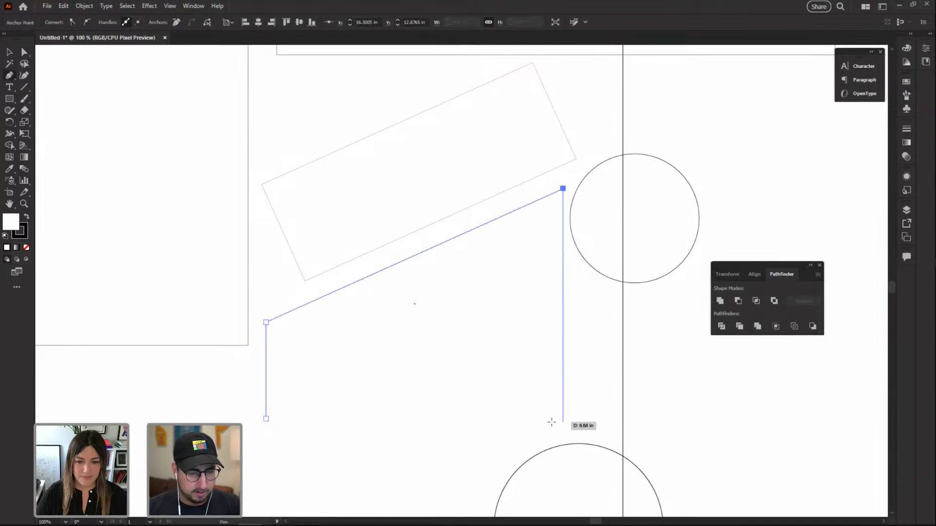
left_click(563, 418)
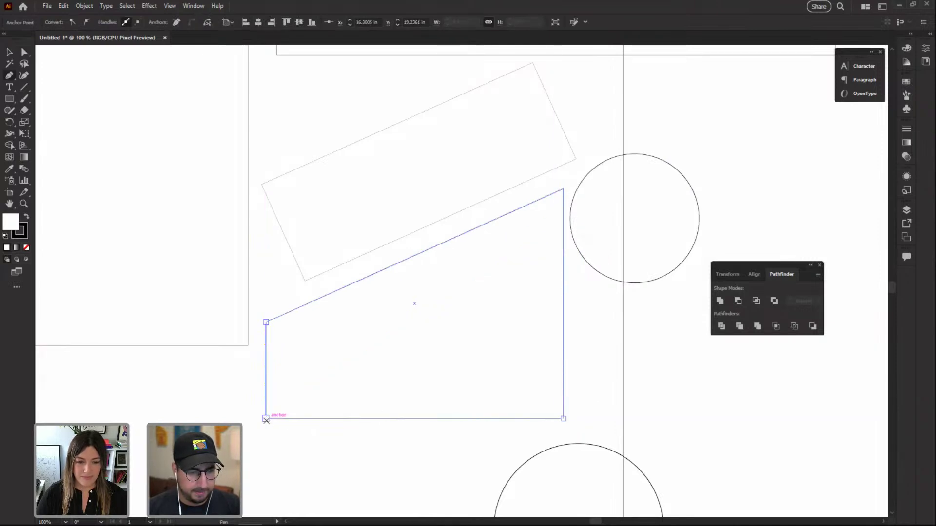
left_click(266, 418)
key("v")
left_click(282, 373)
Draw a rectangle about 20.9 x 6.5 in across the bottom of the artboard, extending past both sides
scroll(281, 373, "down", 4)
scroll(505, 254, "up", 2)
left_click_drag(488, 242, 491, 217)
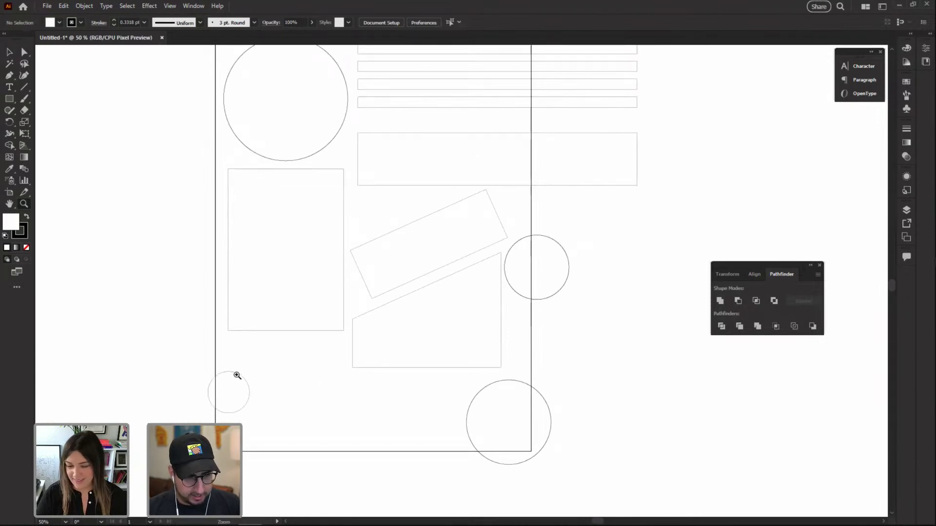
mouse_move(194, 354)
left_mouse_down()
mouse_move(564, 432)
mouse_move(543, 459)
mouse_move(561, 468)
left_mouse_up()
Draw a rectangle about 6.6 x 5.6 in over the thin bars and send it and the wide bottom rectangle behind the other shapes
scroll(551, 361, "up", 3)
left_click(429, 108)
left_click(500, 284)
left_click_drag(422, 108, 539, 205)
key("v")
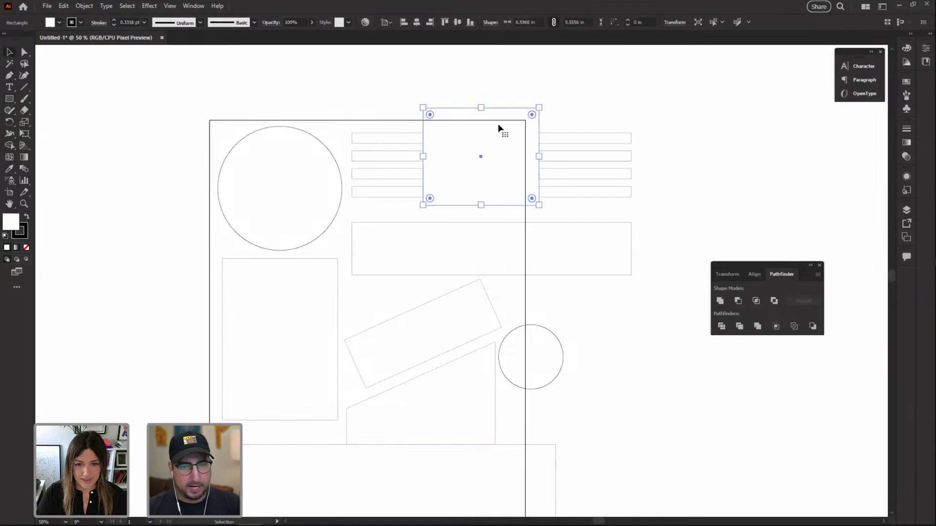
scroll(528, 217, "down", 3)
left_click(450, 381)
scroll(451, 379, "up", 3)
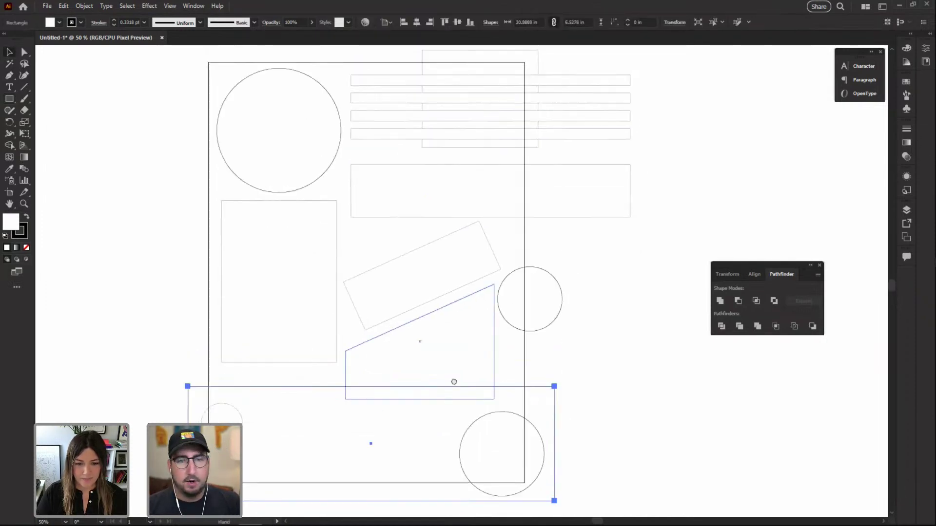
Fill the rectangle behind the thin bars and the wide bottom rectangle with cyan
left_click(444, 116, "shift")
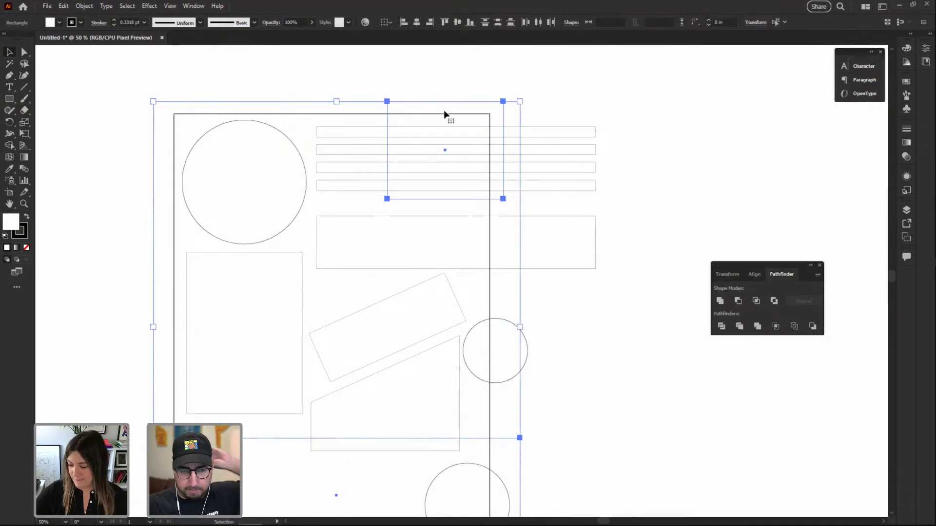
left_click(429, 58)
left_click(447, 118)
scroll(351, 170, "down", 3)
left_click(270, 445, "shift")
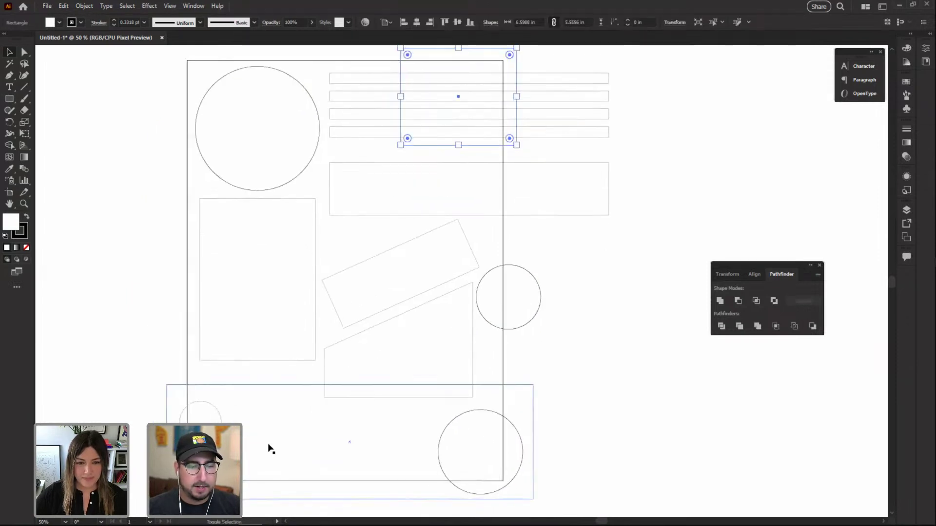
left_click(905, 83)
left_click(833, 109)
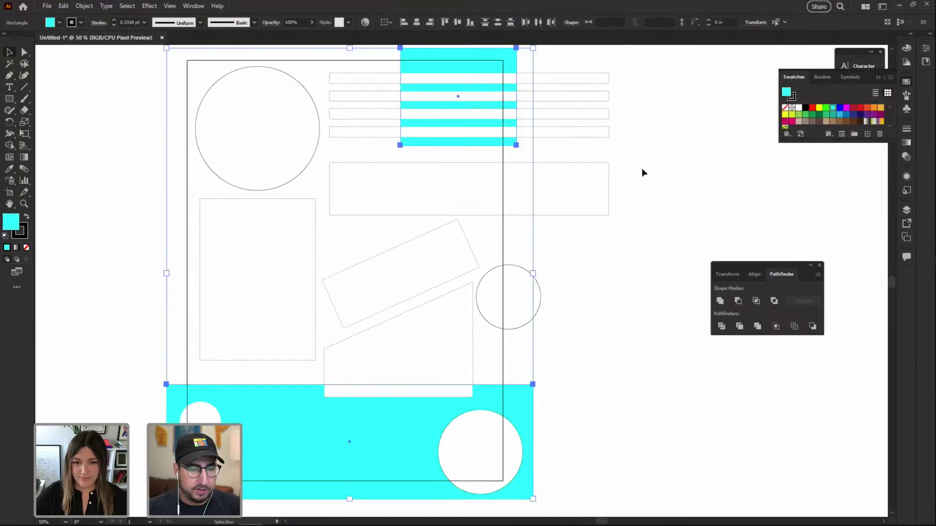
Fill the four thin bars and the wide block below them with dark gray
left_click(489, 184)
left_click_drag(559, 64, 604, 181)
scroll(818, 125, "down", 2)
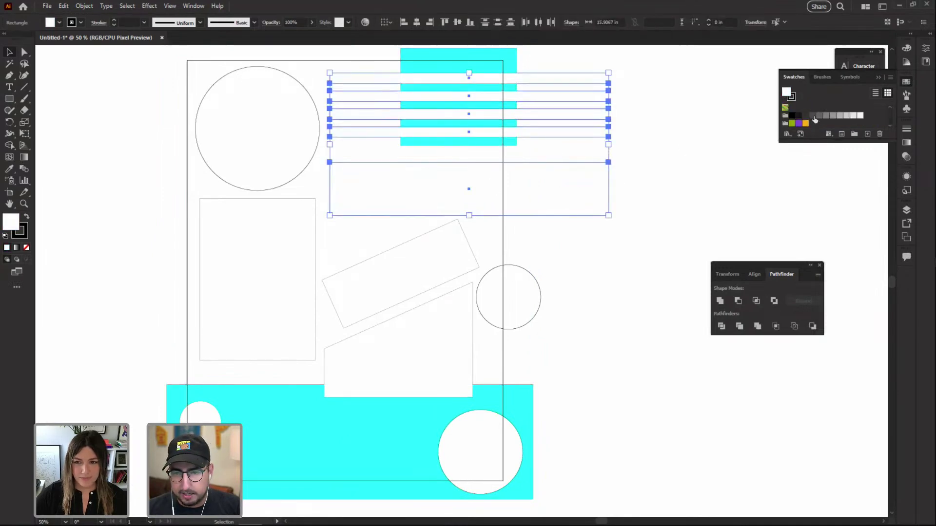
left_click(814, 117)
Select all four circles and fill them with green
left_click(268, 98)
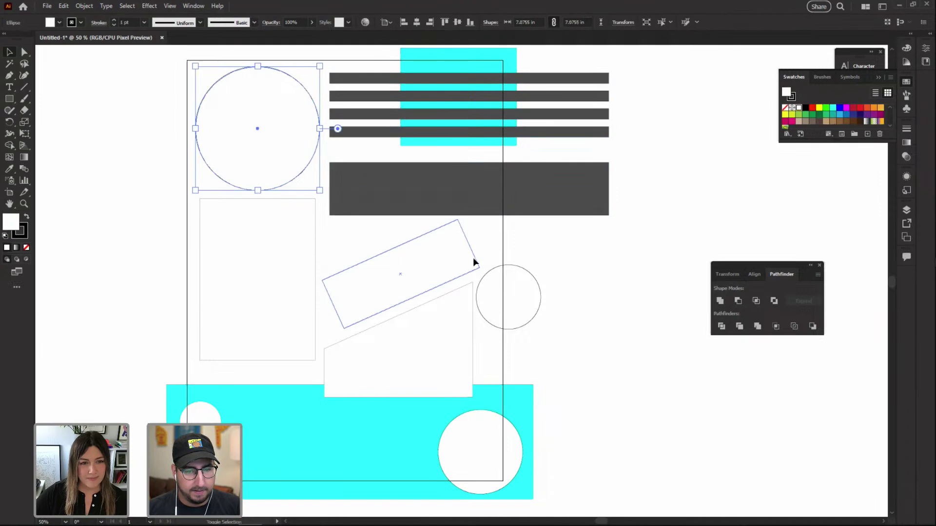
left_click(503, 282, "shift")
left_click(200, 414, "shift")
left_click(438, 448, "shift")
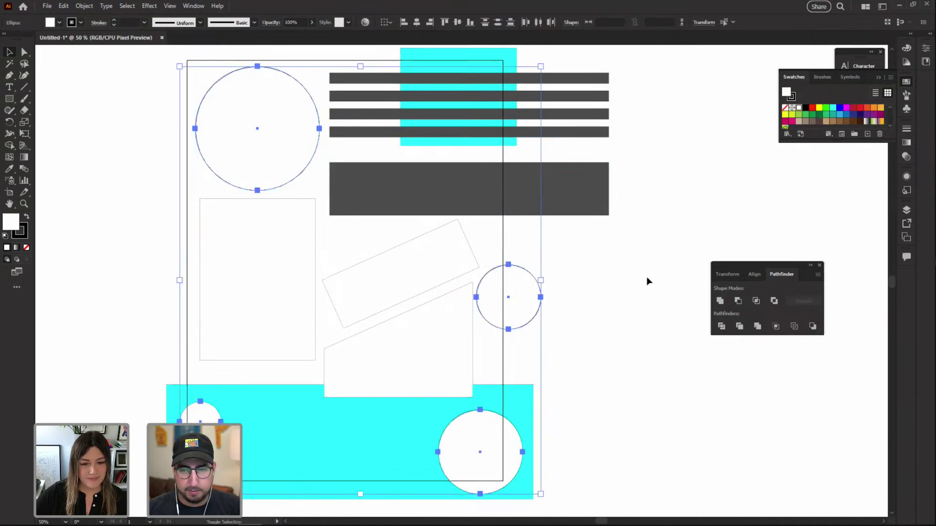
left_click(804, 116)
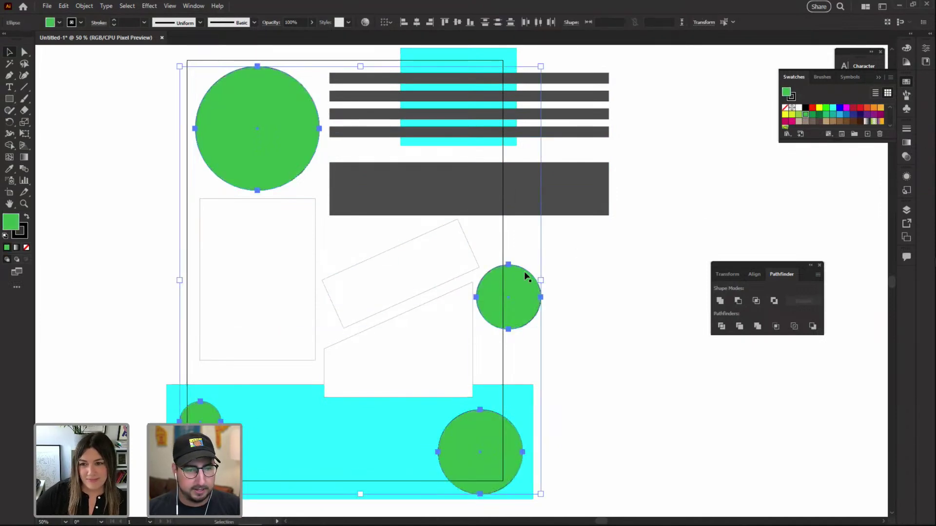
left_click(409, 272)
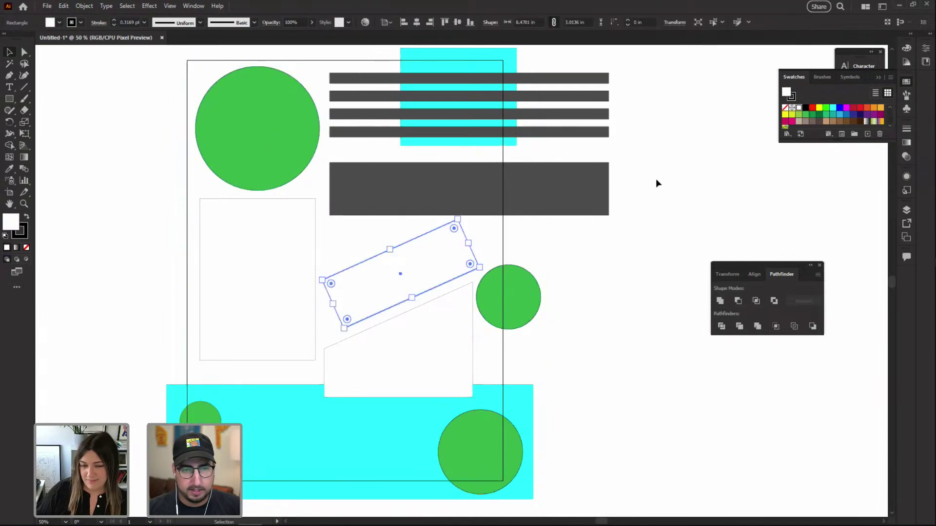
left_click(307, 220)
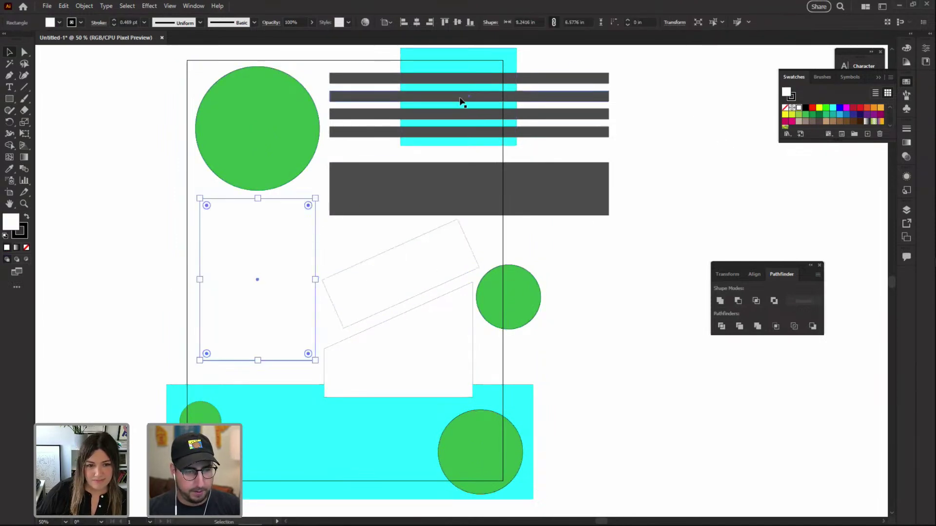
left_click(443, 227)
key("i")
key("v")
Shorten the white rectangle beneath the large circle to about 6.8 in high and start the Reflect tool on it
left_click(277, 272)
left_click_drag(257, 361, 257, 317)
key("o")
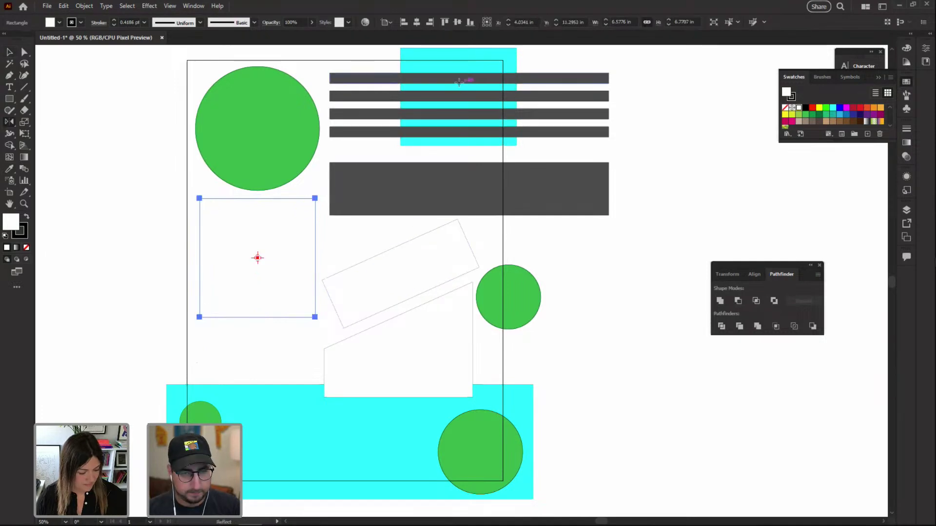
Fill the white square beneath the large circle with the same cyan as the upper rectangle
key("i")
left_click(459, 81)
key("v")
left_click(606, 245)
Copy the four thin bars across the cyan square and the artboard's left edge, then stretch the copies taller
mouse_move(567, 48)
left_mouse_down()
mouse_move(612, 138)
mouse_move(576, 38)
mouse_move(564, 76)
mouse_move(609, 140)
left_mouse_up()
left_click_drag(582, 76, 258, 257)
left_click_drag(145, 316, 146, 353)
left_click(600, 306)
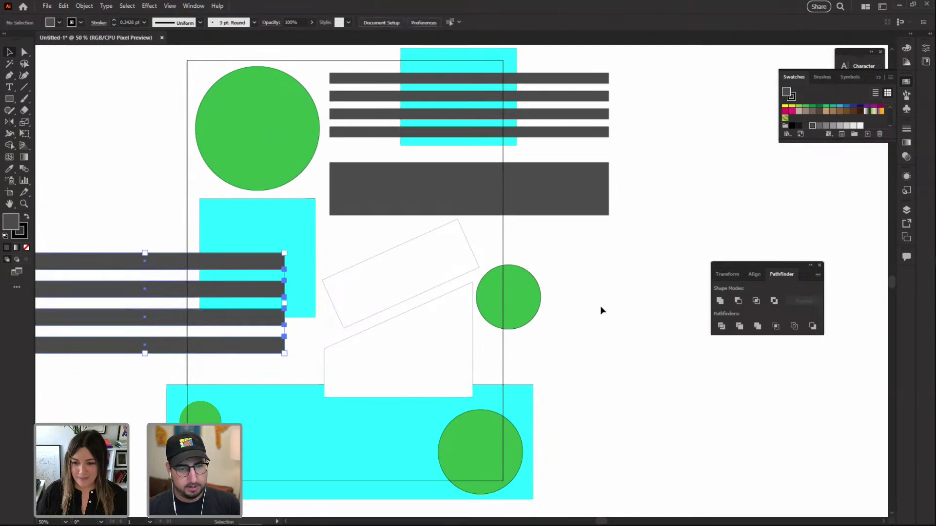
Fill the tilted rectangle and the slanted block beneath it with the dark gray of the wide block
left_click(442, 267)
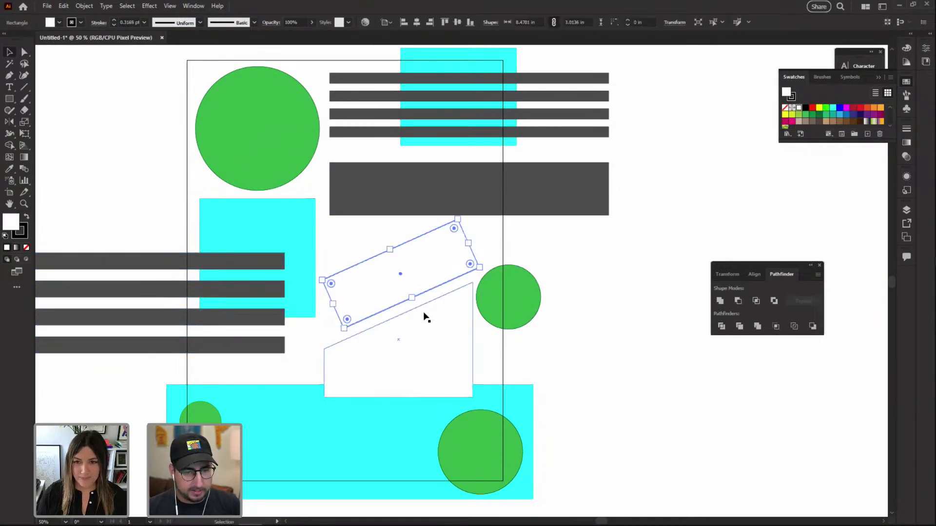
left_click(420, 335, "shift")
key("i")
left_click(531, 202)
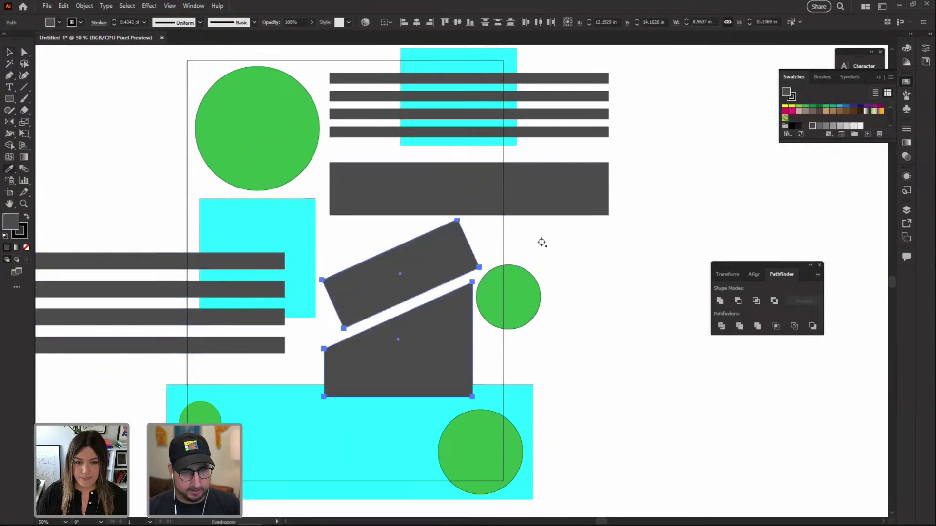
left_click(566, 264)
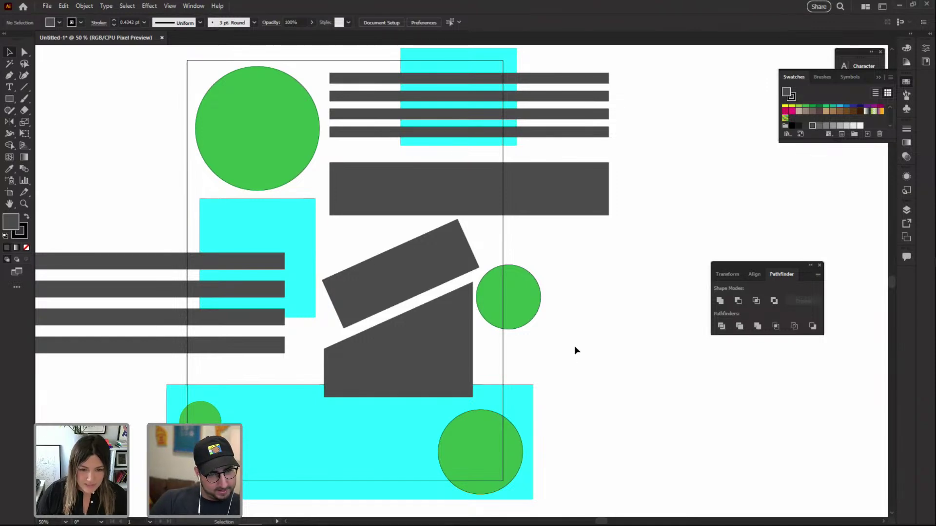
Delete the tilted dark gray rectangle above the slanted block
left_click_drag(349, 241, 387, 209)
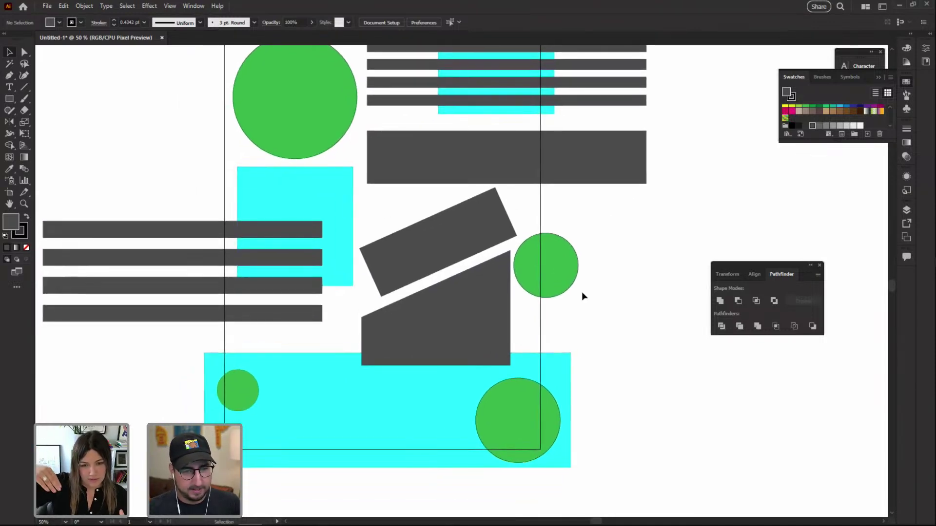
left_click_drag(430, 313, 432, 335)
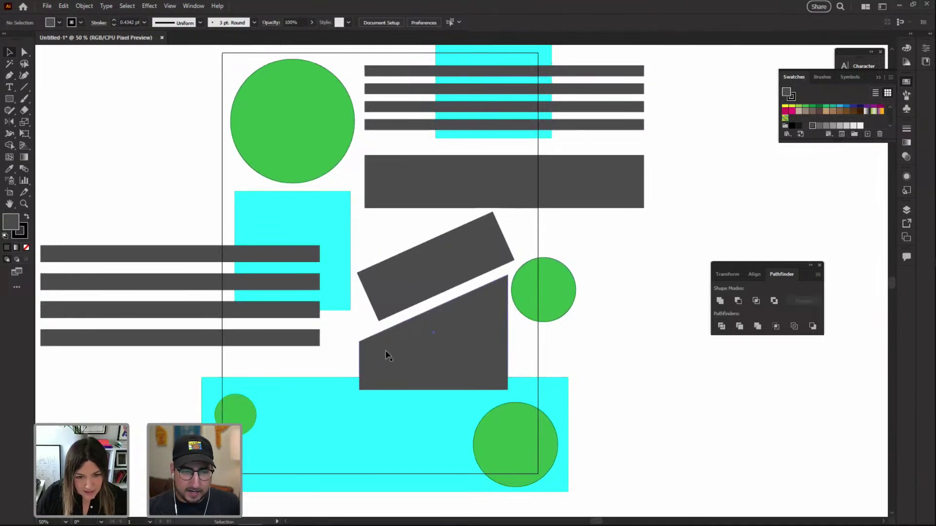
left_click(412, 277)
left_click(412, 280)
key("Delete")
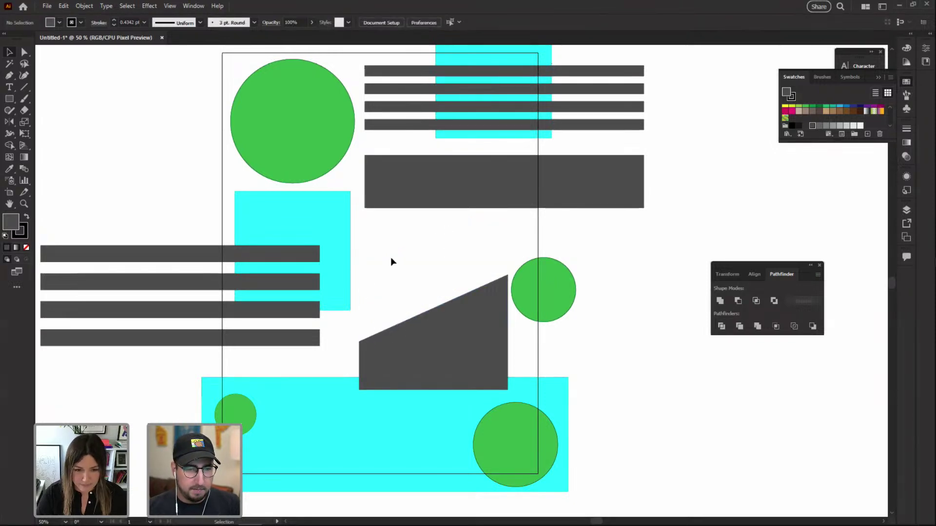
Copy the small green circle into the gap above the slanted block and scale it up to about 4.9 in across
left_click_drag(518, 283, 417, 261)
key("s")
left_click_drag(503, 174, 529, 153)
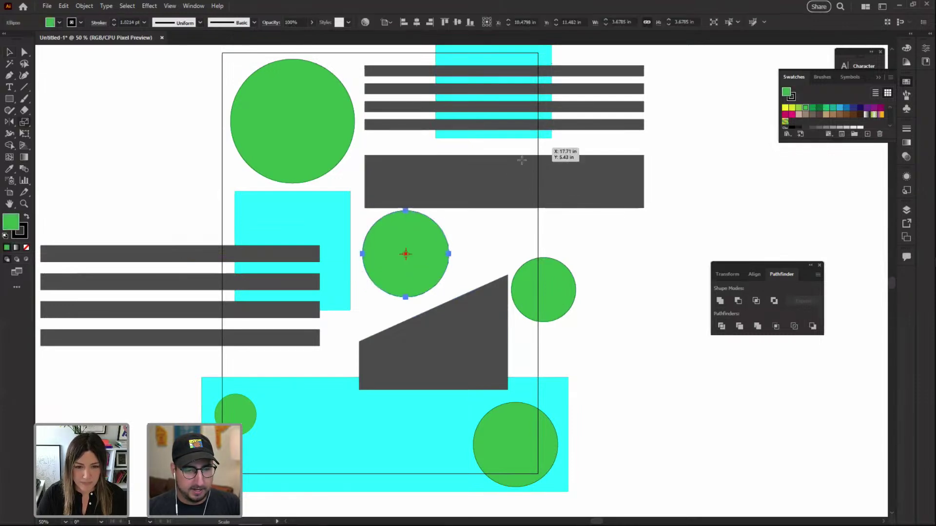
key("v")
left_click_drag(430, 250, 433, 257)
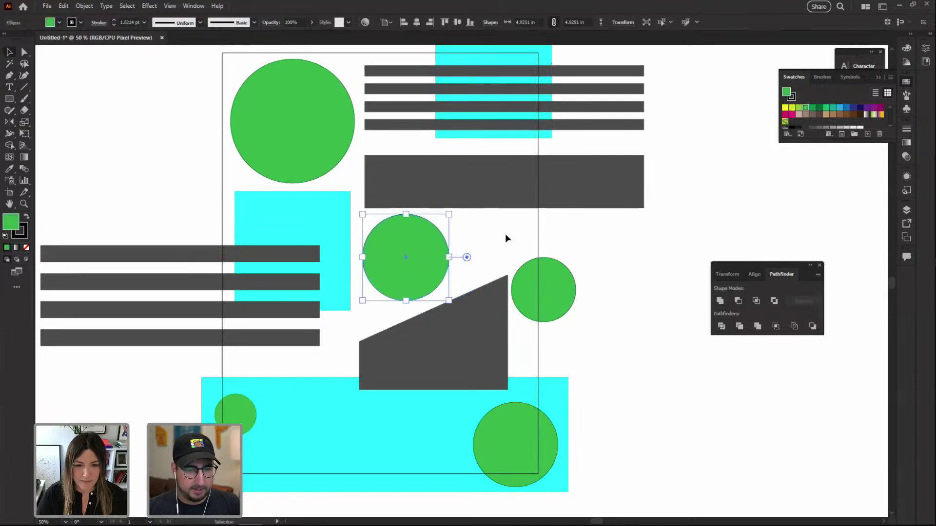
left_click(503, 244)
Copy one of the upper thin gray bars into the space below the wide gray block, right of the new circle
key("z")
left_click(500, 256)
scroll(414, 236, "up", 6)
scroll(364, 195, "right", 3)
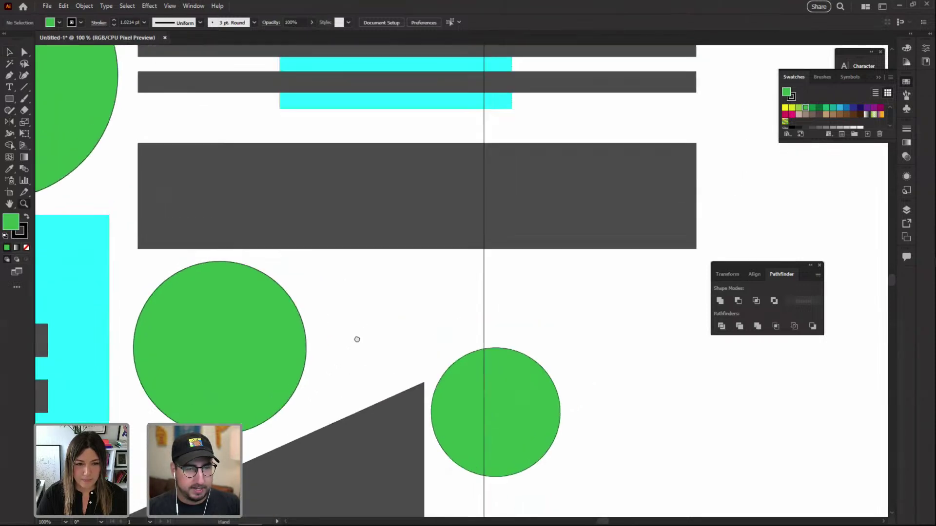
key("v")
left_click_drag(337, 101, 529, 375)
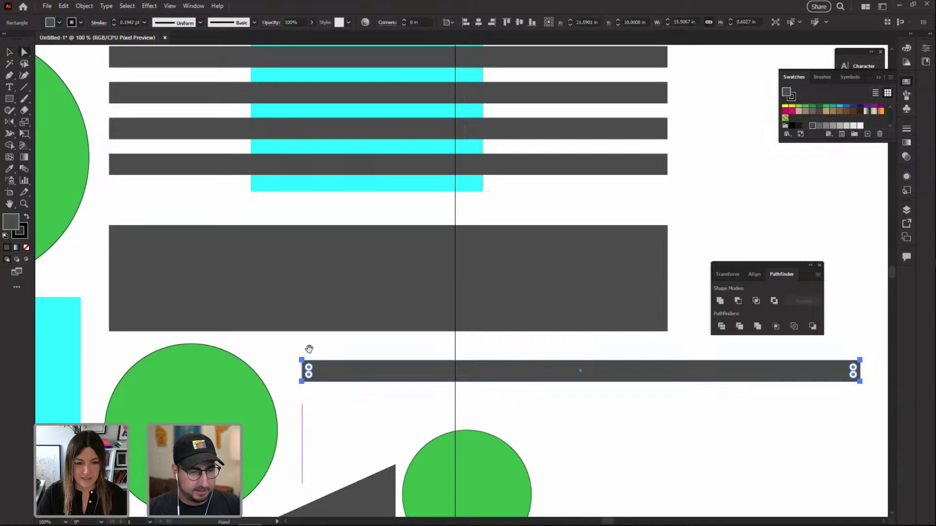
Shift the copied bar's two upper corner points to the right so that both ends slant
scroll(278, 351, "right", 3)
key("a")
left_click_drag(243, 346, 817, 366)
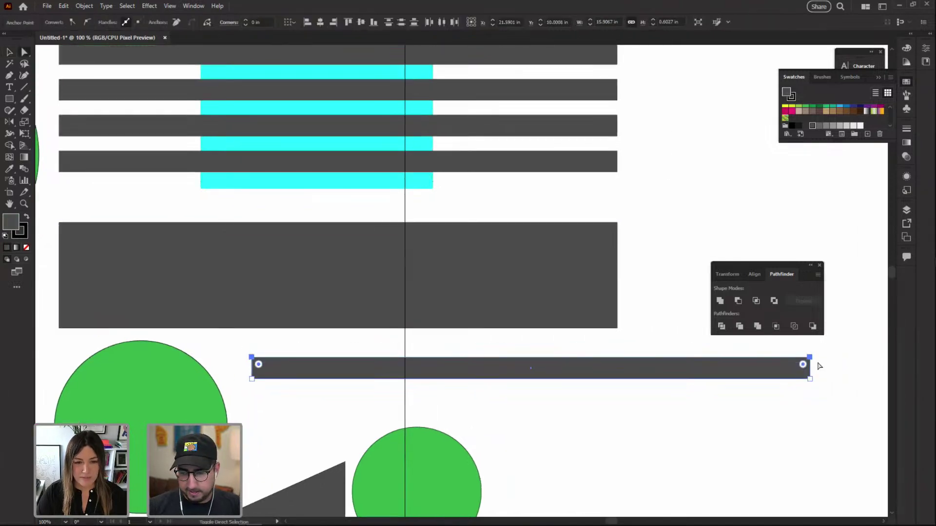
key("shift+Right")
key("v")
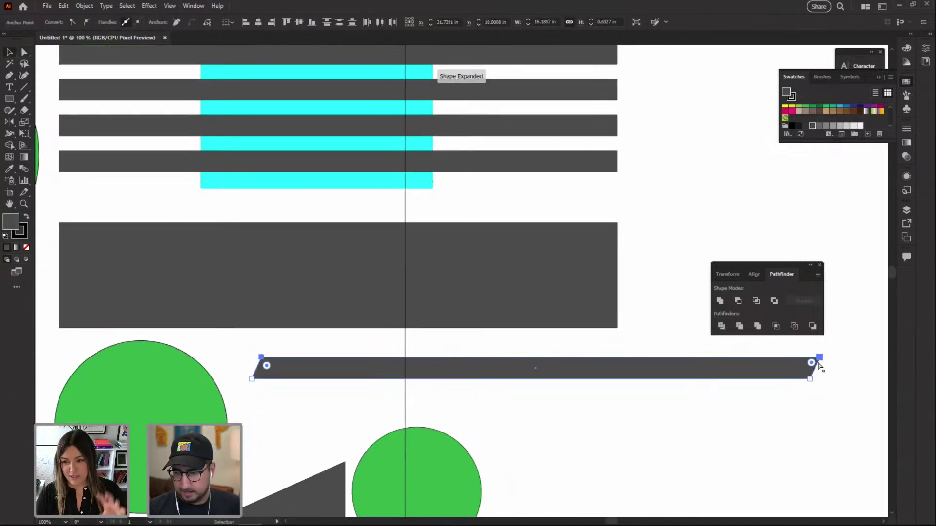
Duplicate the slanted bar downward into a stack of four evenly spaced bars and group them
left_click_drag(643, 372, 629, 396)
key("ctrl+d")
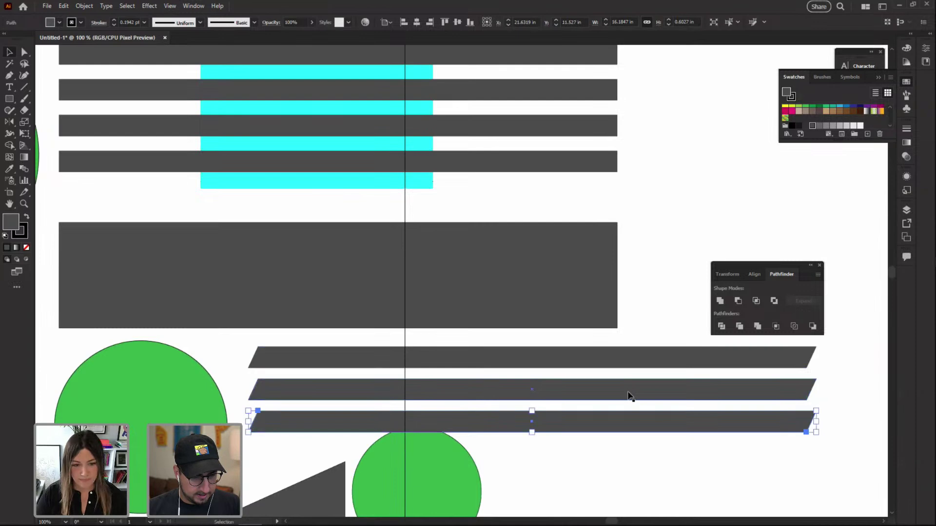
key("ctrl+d")
left_click_drag(656, 336, 695, 470)
key("ctrl+g")
Move the slanted bar group up and left against the middle green circle and send it to the back
left_click_drag(662, 397, 622, 360)
key("ctrl+shift+bracketleft")
key("ctrl+shift+a")
key("ctrl+minus")
key("ctrl+minus")
key("ctrl+minus")
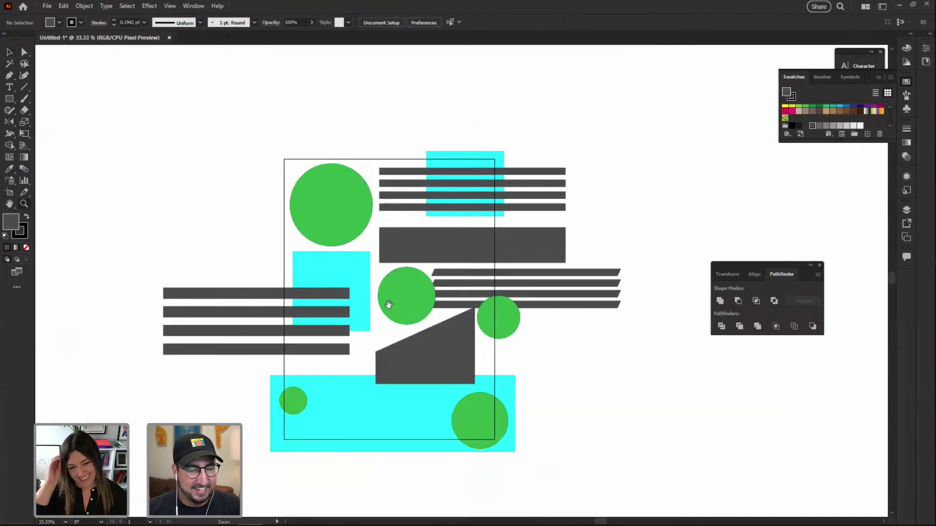
left_click_drag(388, 304, 390, 308)
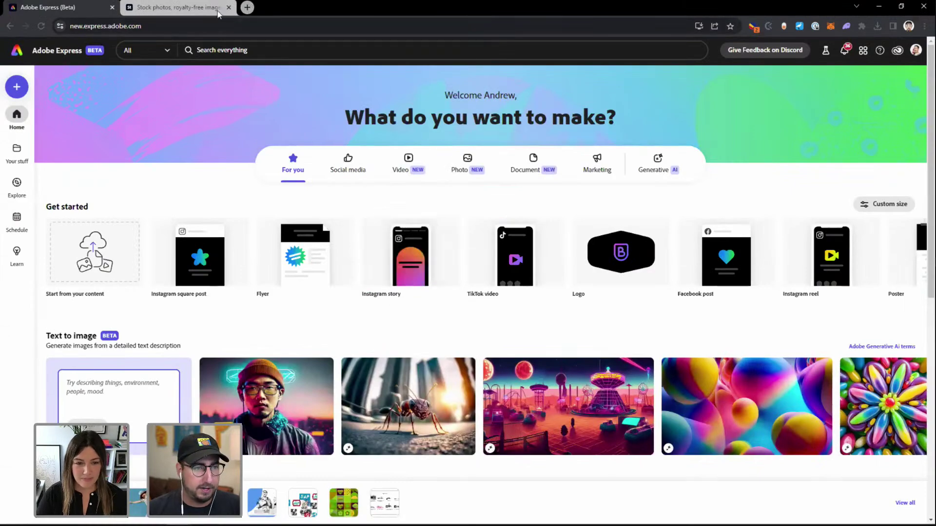
Switch to the browser, open Adobe Stock's free collection and search it for "googly eye"
left_click(218, 14)
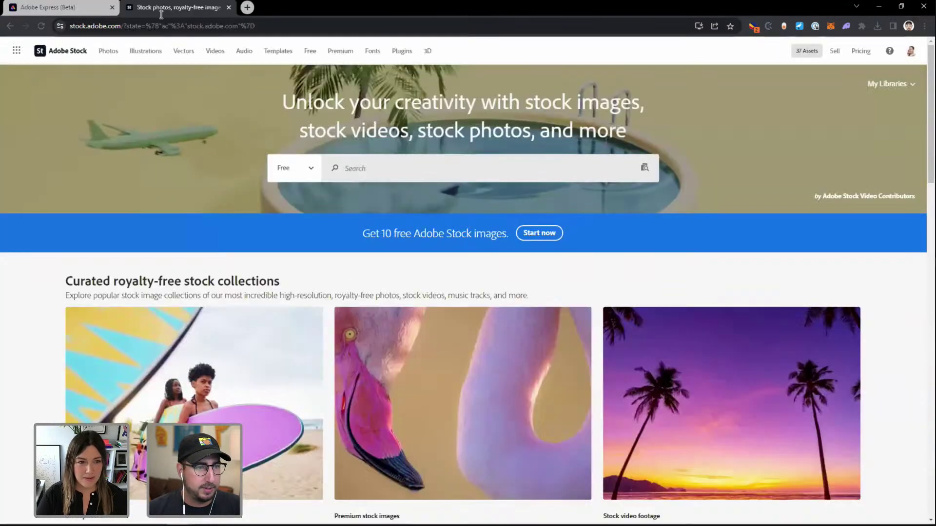
left_click(172, 25)
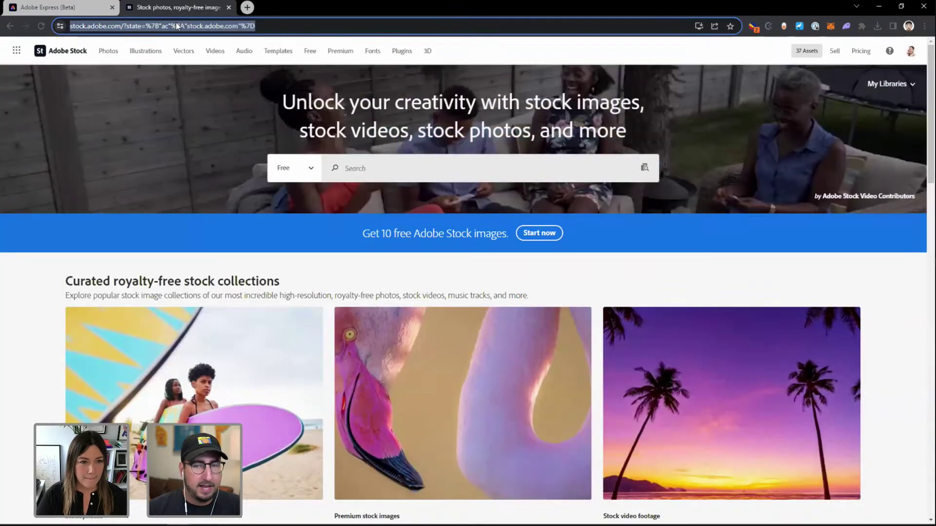
type("stock.adobe.com")
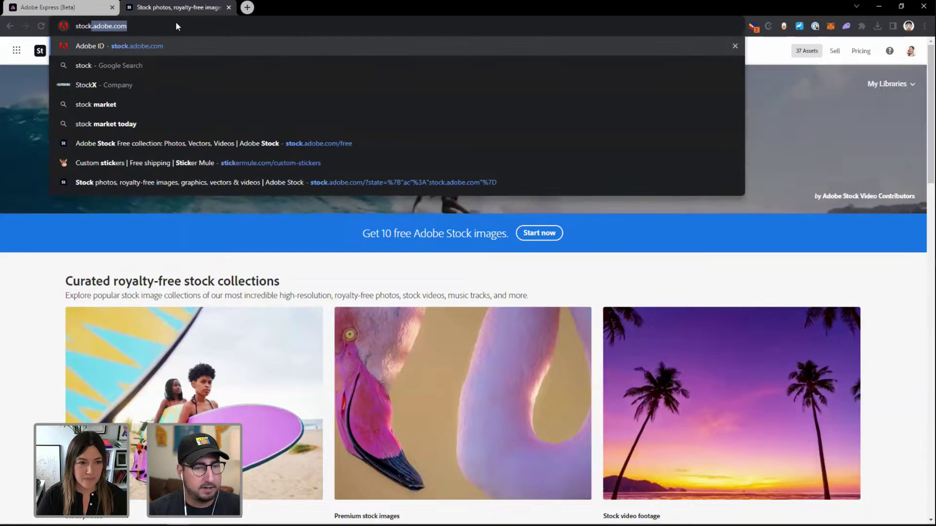
left_click(340, 145)
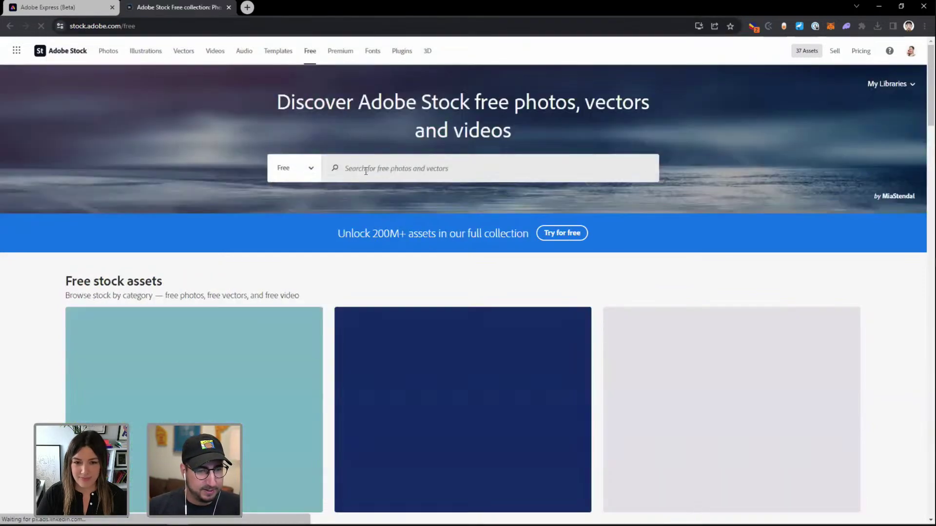
left_click(376, 169)
type("googly")
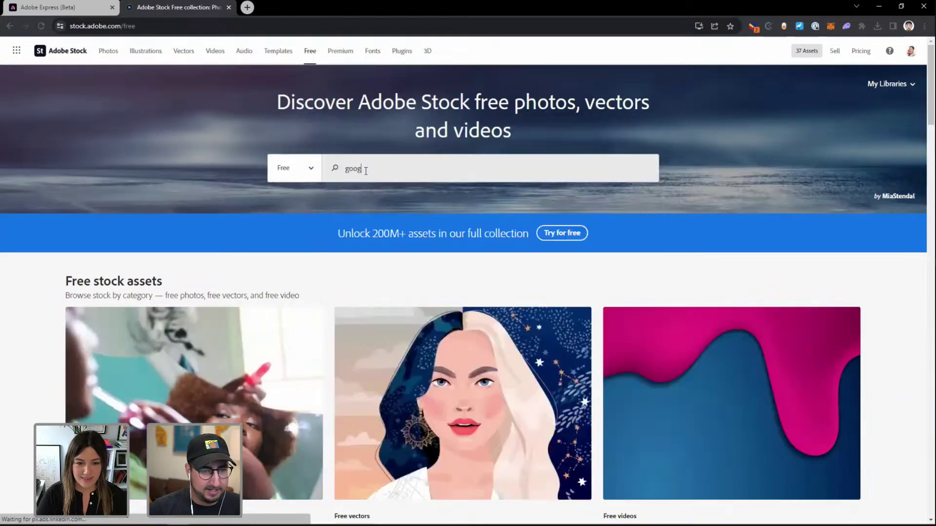
type(" eye")
key("Return")
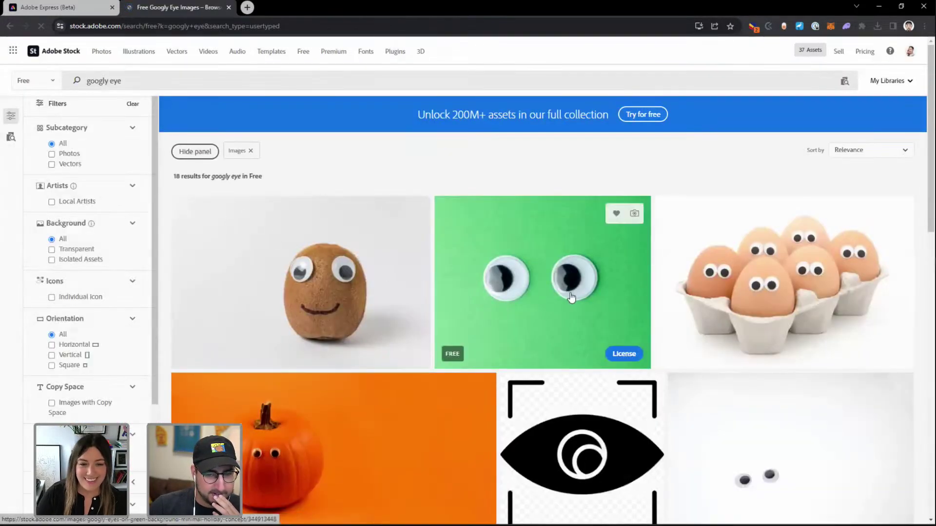
Browse the free results, open the googly eye images from the other collections and license the photo of two googly eyes
scroll(571, 296, "down", 5)
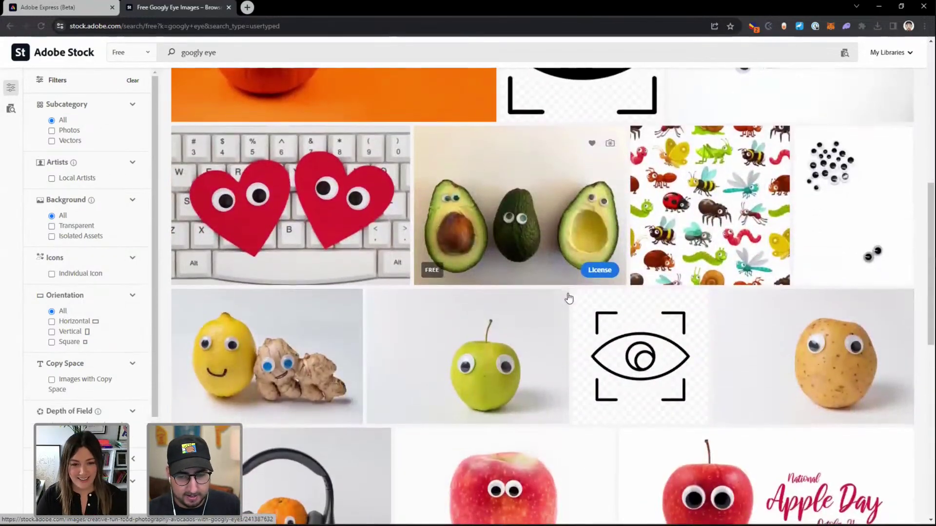
scroll(569, 299, "down", 3)
scroll(569, 298, "down", 3)
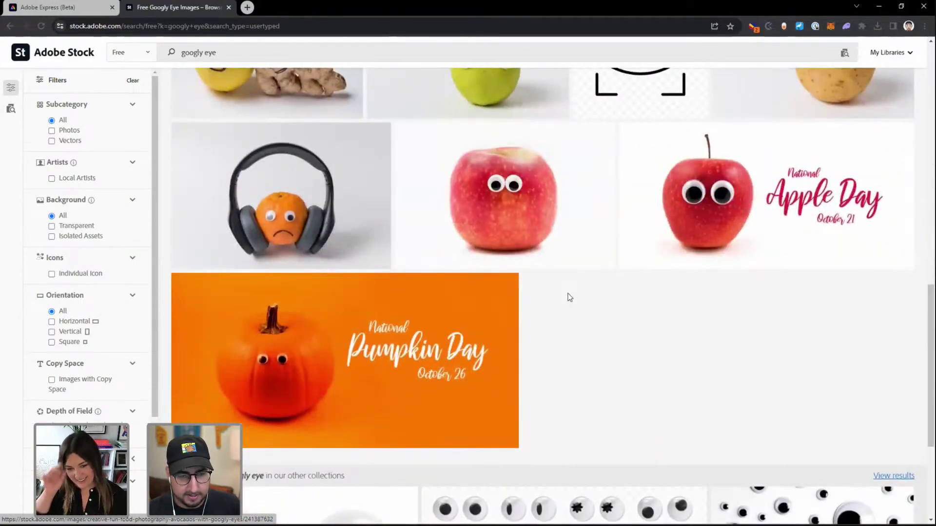
scroll(569, 297, "down", 3)
scroll(566, 297, "up", 3)
scroll(566, 296, "down", 3)
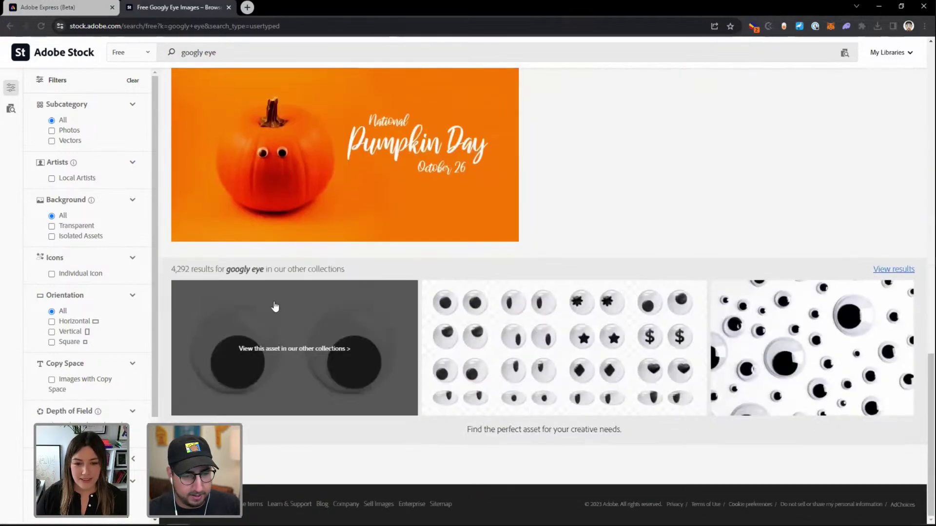
left_click(330, 301)
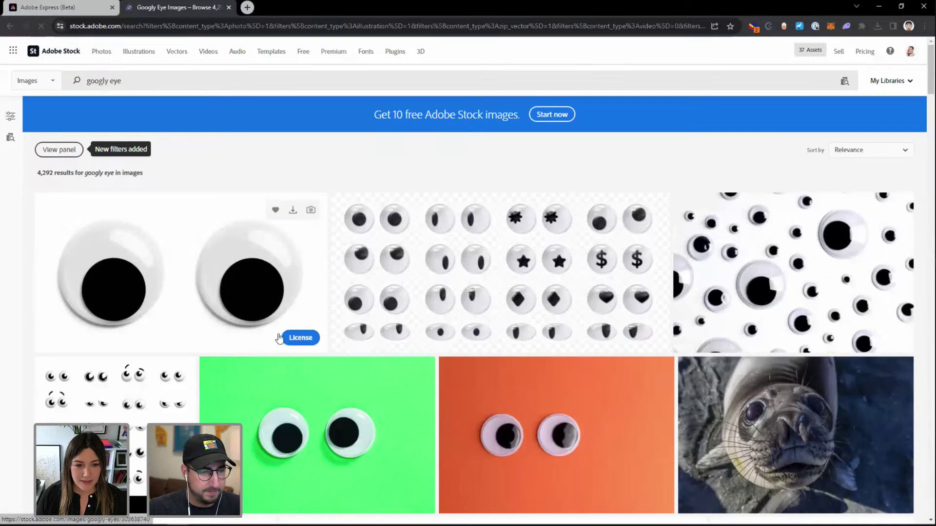
scroll(304, 341, "down", 3)
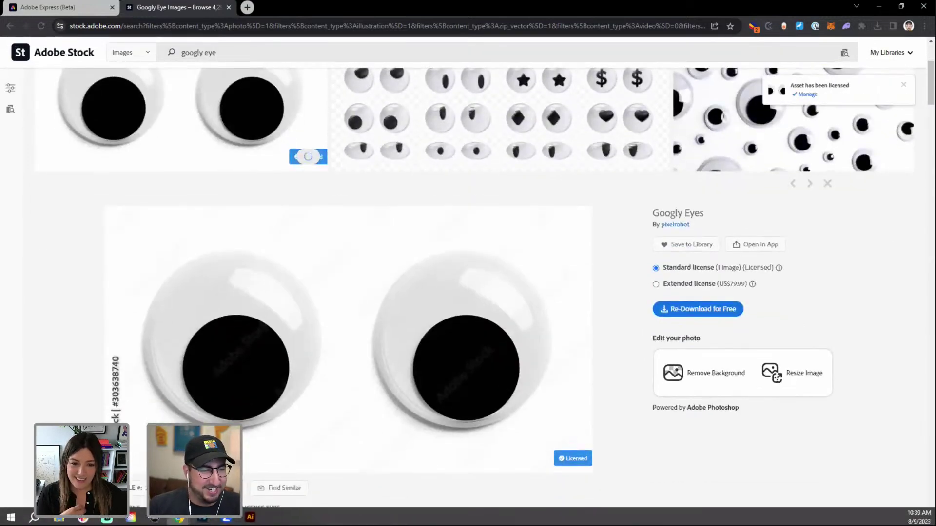
Switch back to Illustrator and place the licensed googly eyes photo over the upper part of the poster
left_click(250, 516)
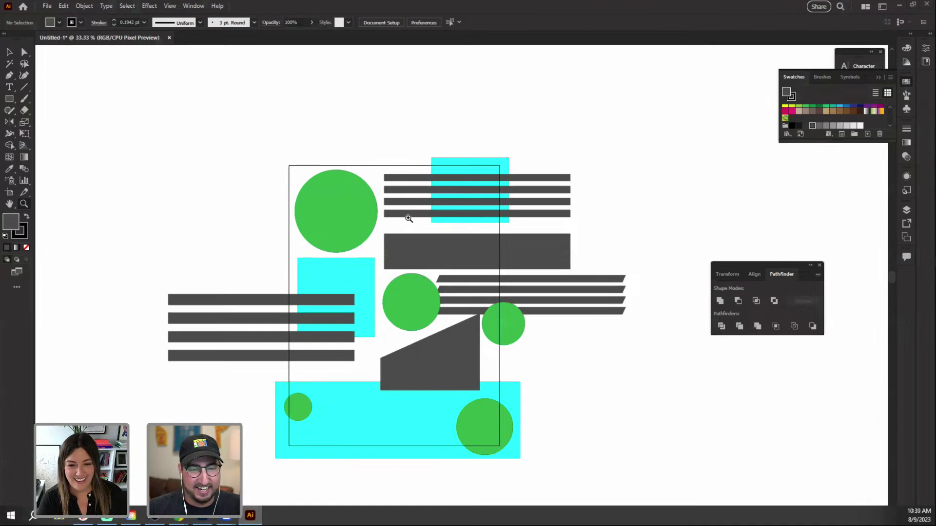
key("super+e")
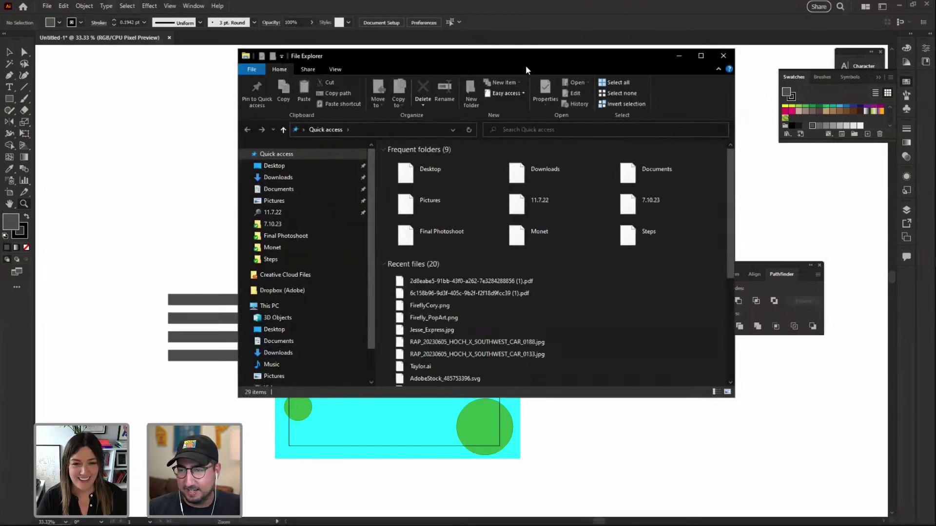
key("alt+F4")
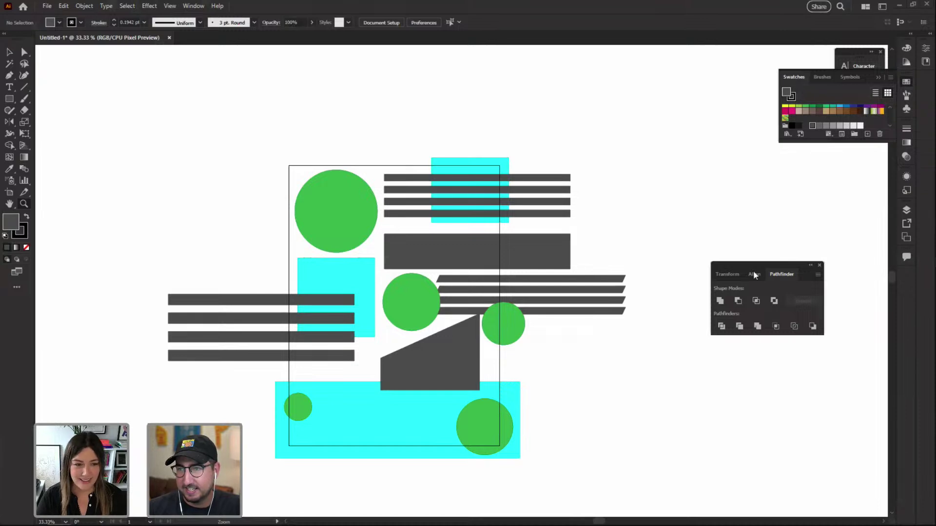
left_click(334, 236)
key("ctrl+equal")
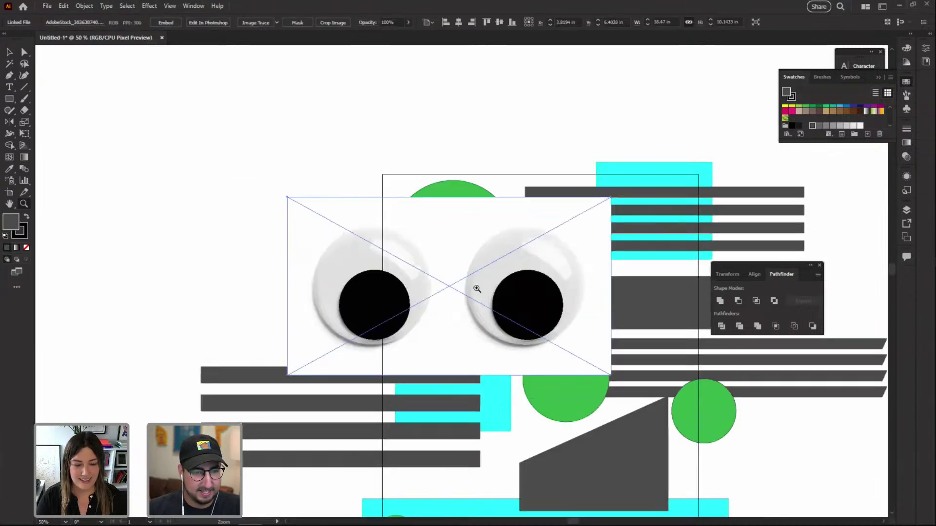
Draw a circle about 6.6 in across exactly over the right-hand googly eye in the photo
left_click(476, 288)
key("v")
left_click(553, 78)
key("l")
left_click_drag(559, 277, 460, 161)
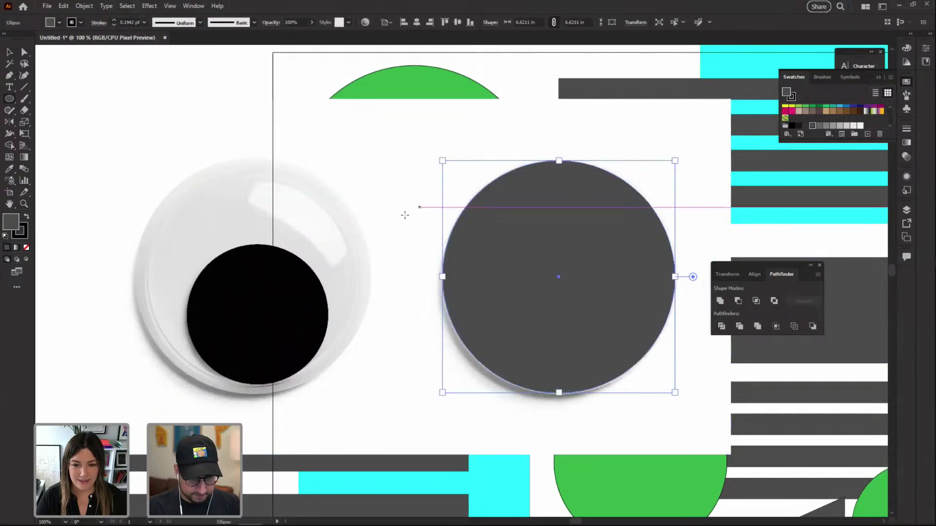
Make a clipping mask from the circle and the googly eyes photo, and move the clipped eye onto the large green circle
key("v")
left_click(372, 175, "shift")
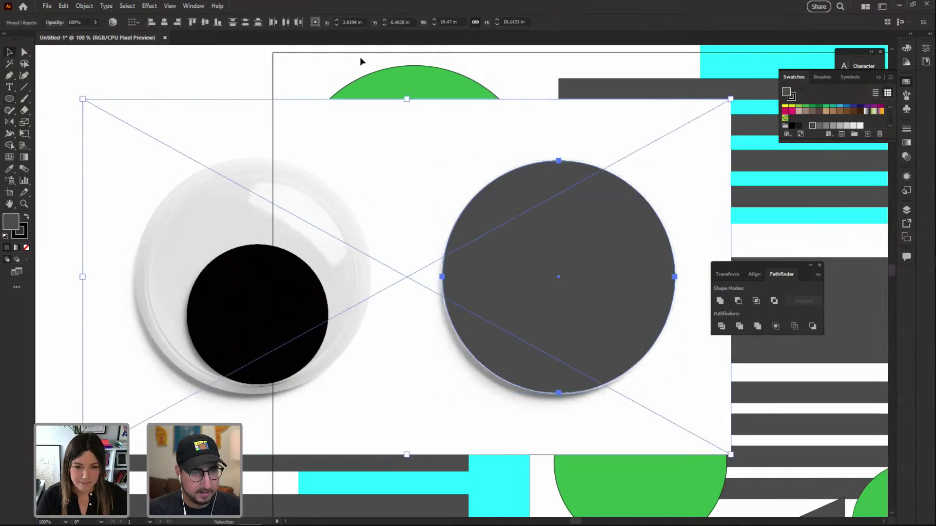
right_click(477, 148)
left_click(529, 274)
left_click(261, 258)
left_click_drag(547, 268, 403, 181)
Create a new layer above Layer 1
left_click(907, 210)
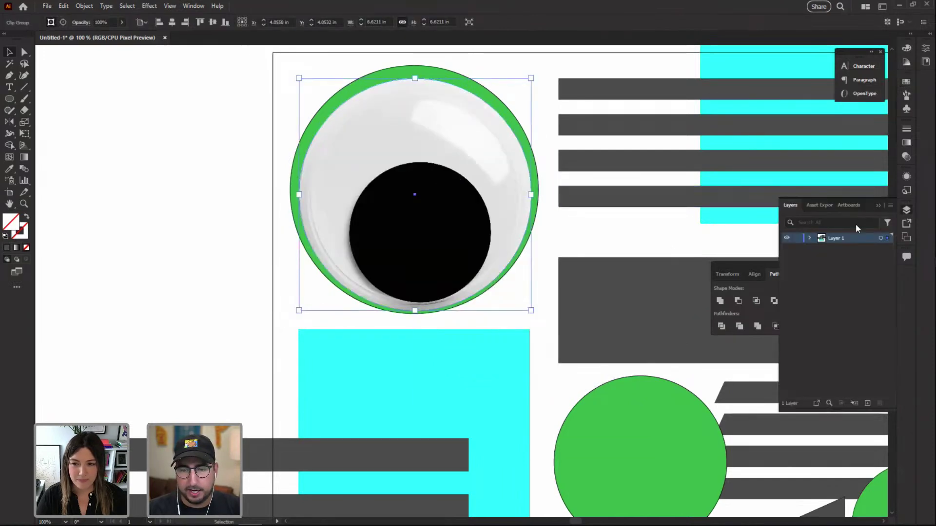
left_click(867, 403)
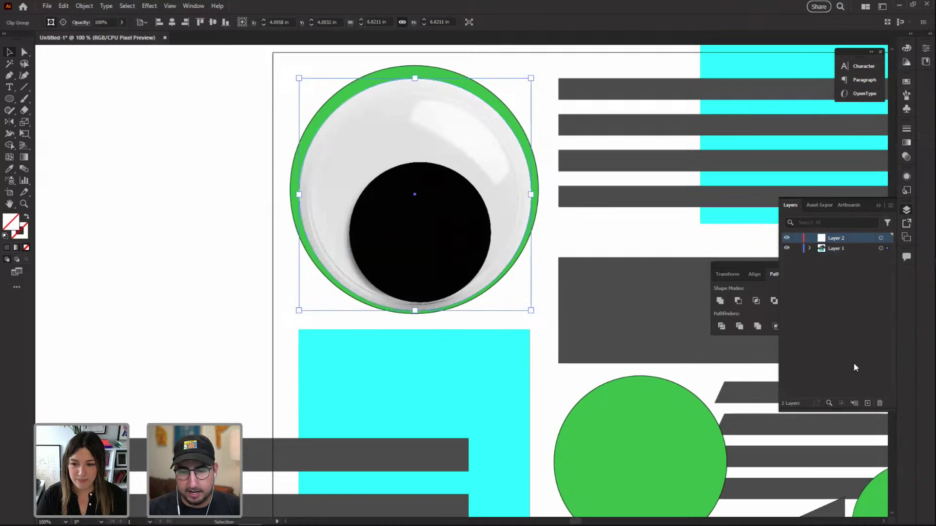
Rename the new empty layer as Art and Layer 1 as Guide
double_click(836, 238)
type("Al")
type("t")
key("Return")
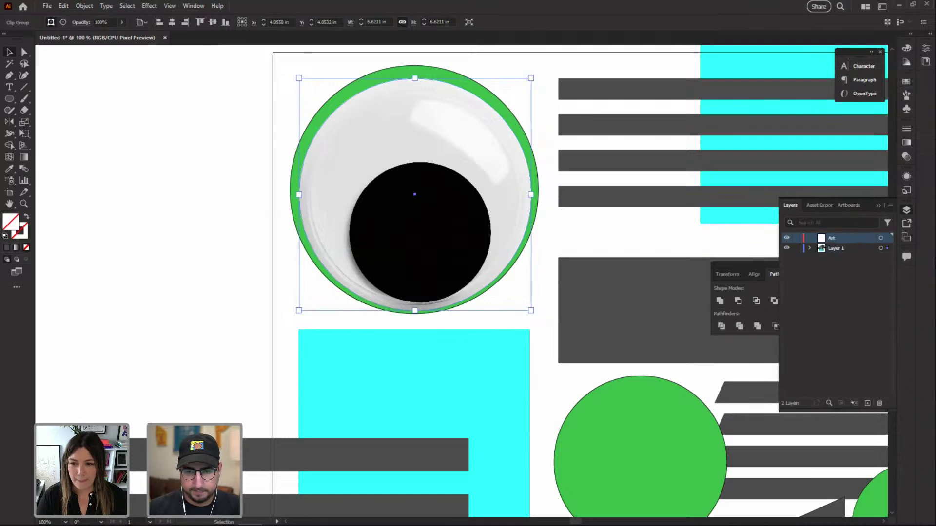
double_click(836, 248)
type("Guide")
key("Return")
Move the clipped googly eye off the large green circle into the empty area beside the artboard
left_click_drag(429, 181, 142, 184)
left_click(495, 272, "alt")
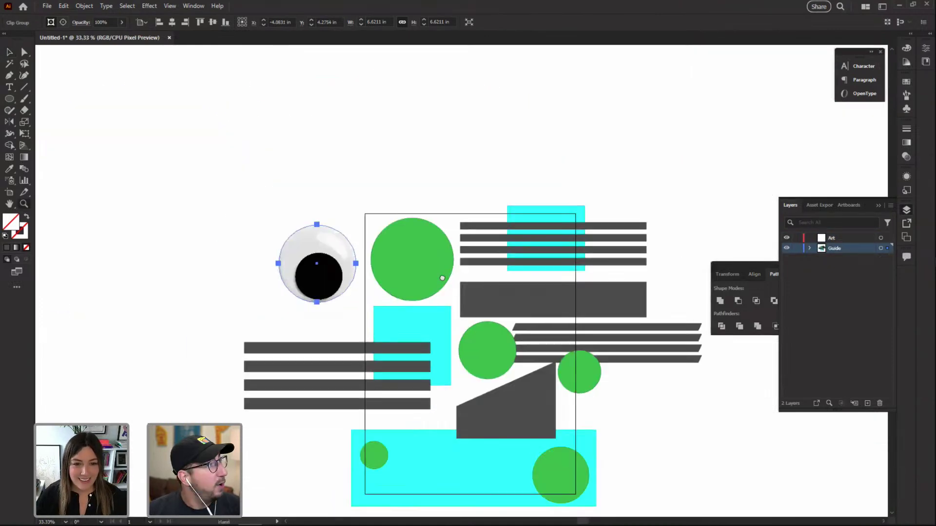
left_click_drag(468, 314, 429, 243)
key("v")
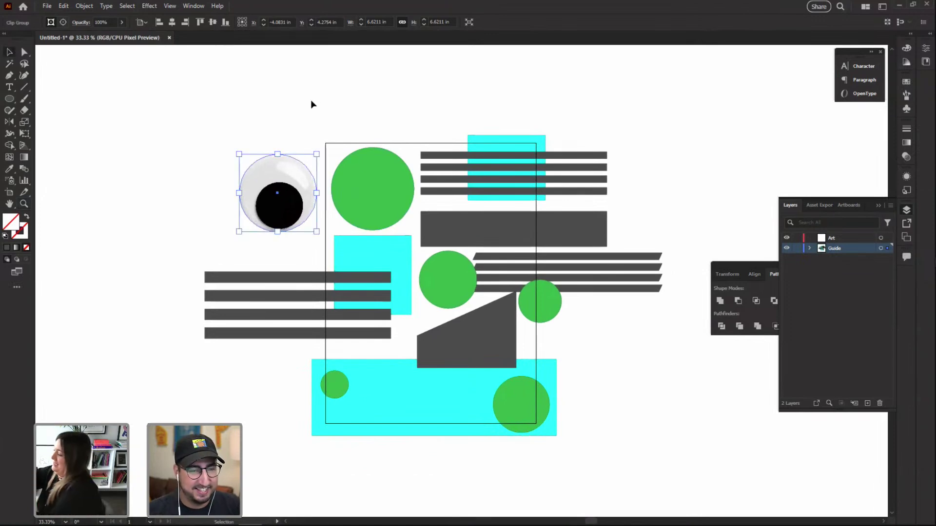
Convert all the poster's circles, bars and blocks into guides, leaving out the googly eye, and toggle the guides off and on
left_click_drag(323, 98, 642, 447)
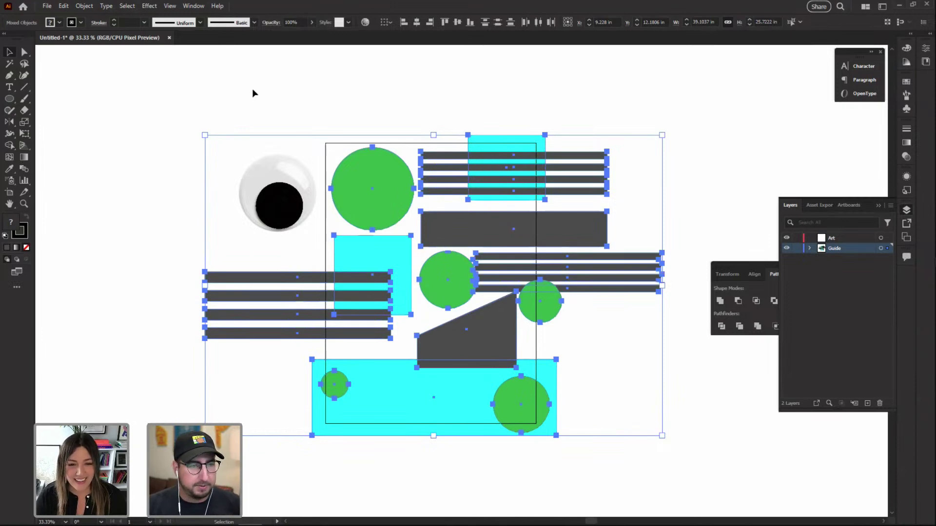
left_click(169, 6)
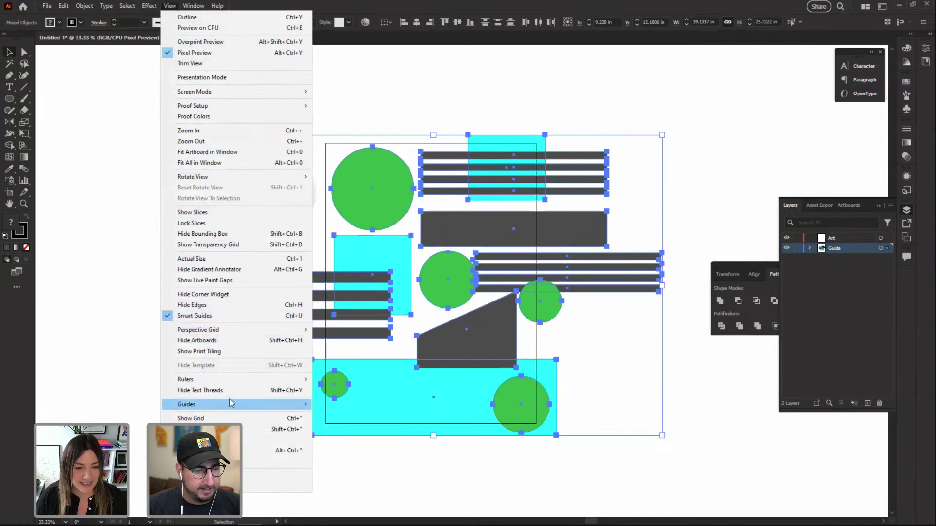
mouse_move(233, 406)
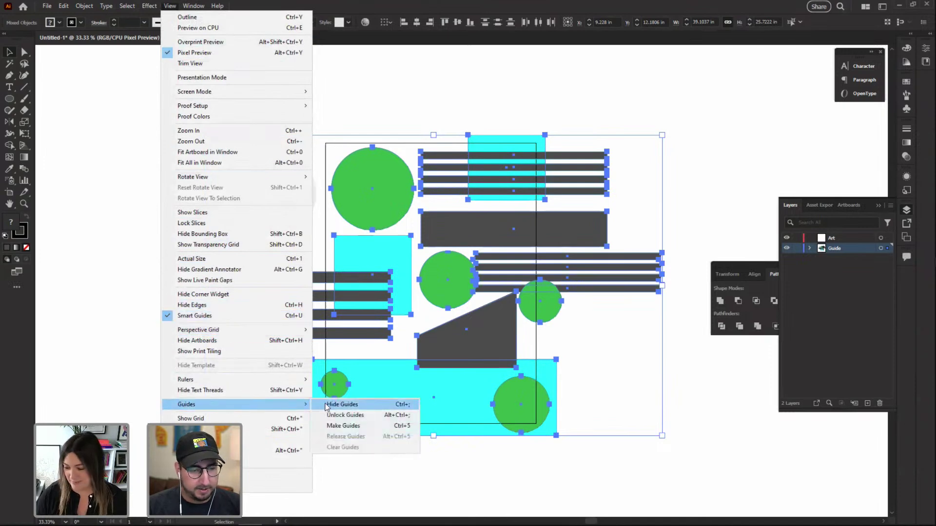
left_click(344, 426)
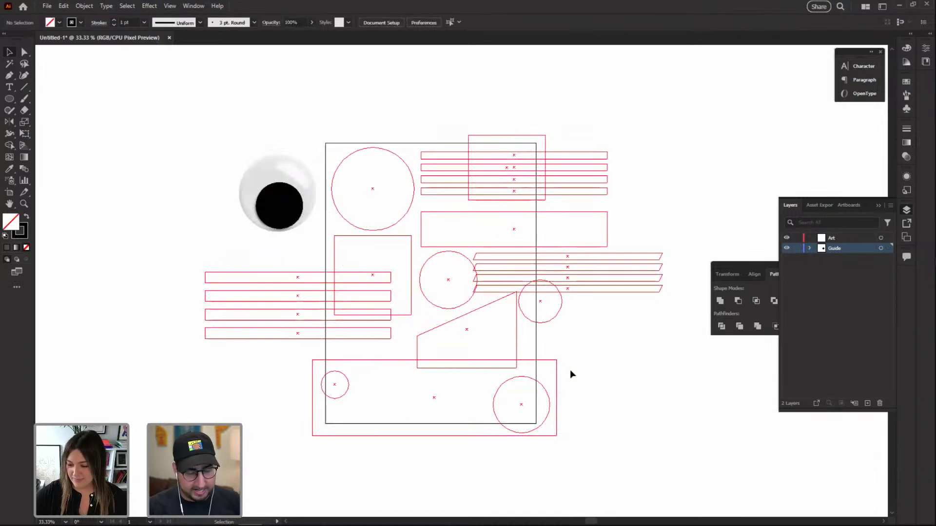
key("ctrl+semicolon")
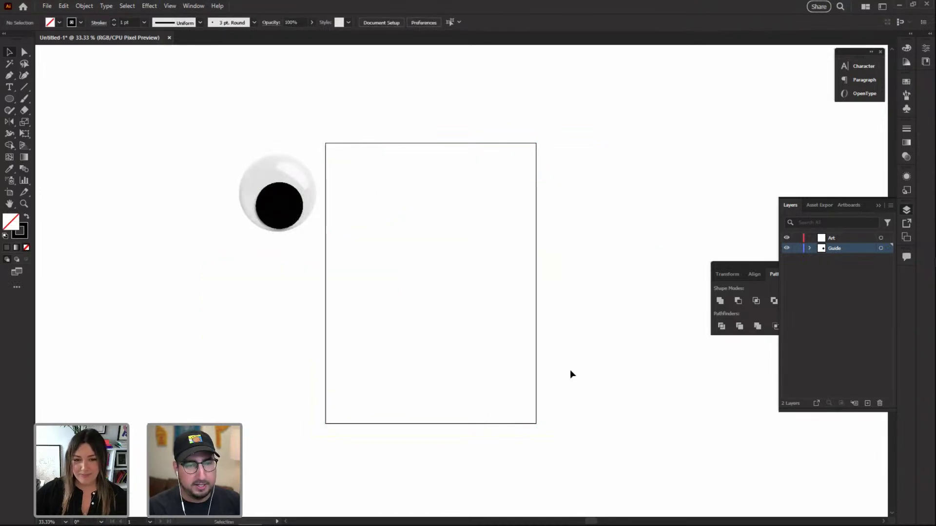
key("ctrl+semicolon")
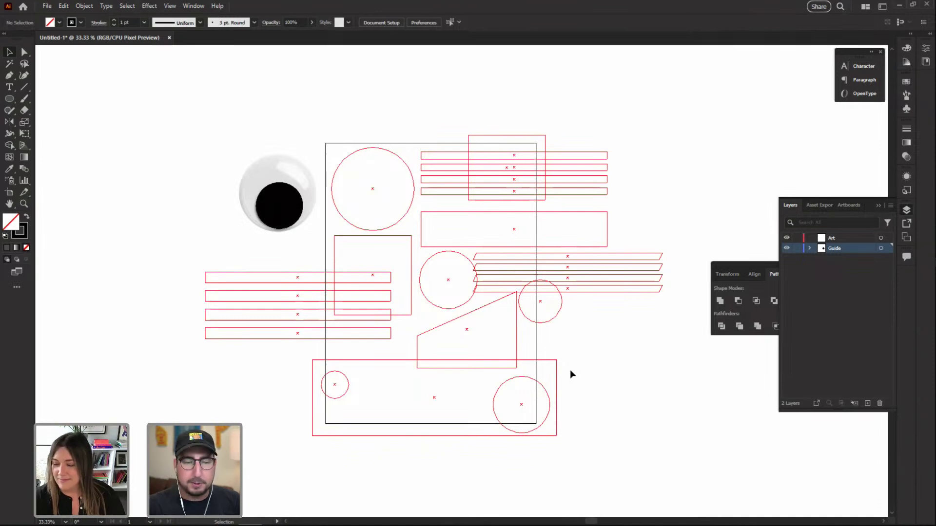
Fit the googly eye to the large circle guide and place a smaller copy on the middle circle guide
scroll(496, 325, "up", 1)
left_click_drag(168, 105, 308, 96)
mouse_move(372, 63)
left_mouse_down()
mouse_move(403, 70)
mouse_move(378, 60)
left_mouse_up()
left_click_drag(342, 132, 455, 268)
key("s")
left_click_drag(536, 163, 517, 185)
key("v")
Copy the middle googly eye onto the circle guide crossing the artboard's right edge and scale it to about 3.7 in across
left_click(609, 279)
left_click_drag(449, 273, 581, 303)
key("s")
left_click_drag(664, 214, 682, 210)
scroll(643, 265, "down", 3)
key("v")
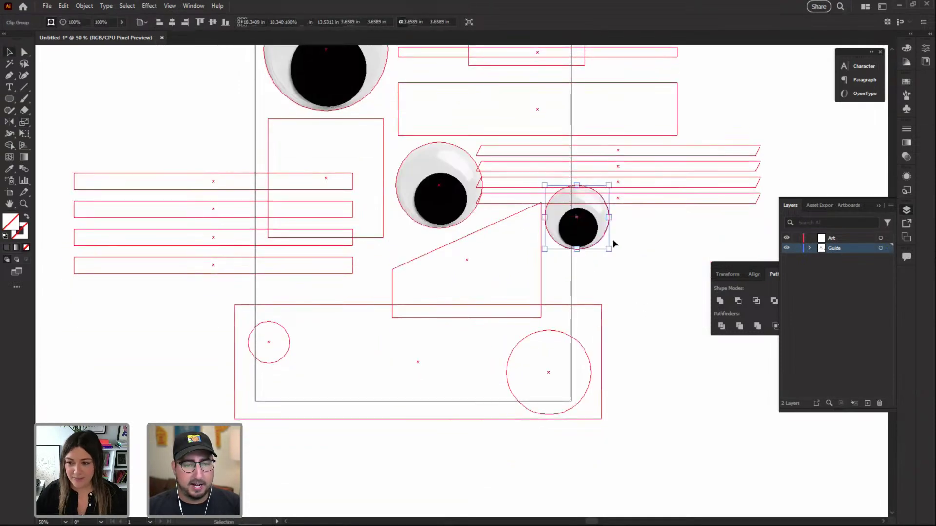
left_click(622, 248)
Place copies of the googly eye on the two circle guides in the bottom block, scaled to fit each circle
left_click_drag(597, 241, 267, 355)
left_click_drag(288, 361, 289, 358)
left_click_drag(443, 211, 395, 248)
key("v")
key("ctrl+shift+a")
left_click_drag(280, 350, 556, 382)
left_click_drag(589, 330, 668, 247)
key("ctrl+shift+a")
Add the text EVERYTHING, enlarge it to about 179 pt and place it over the wide block guide
left_click_drag(386, 306, 361, 368)
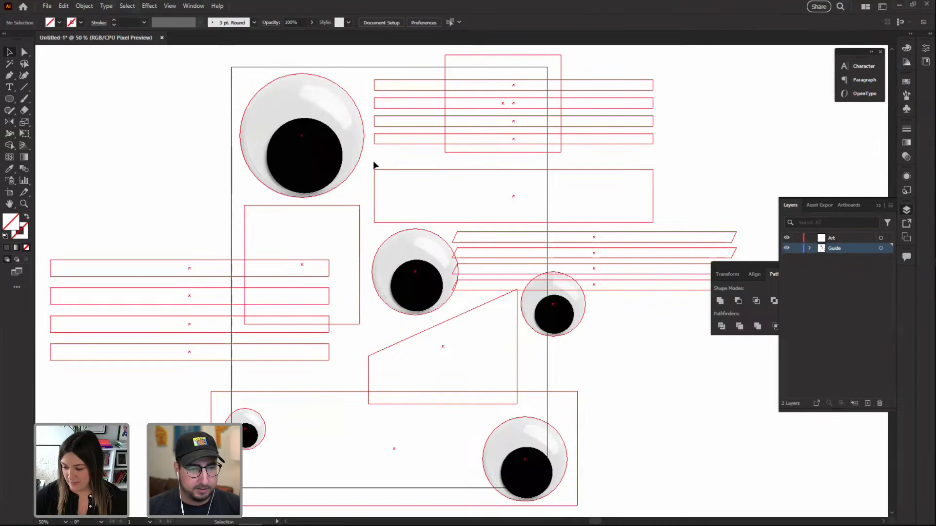
key("t")
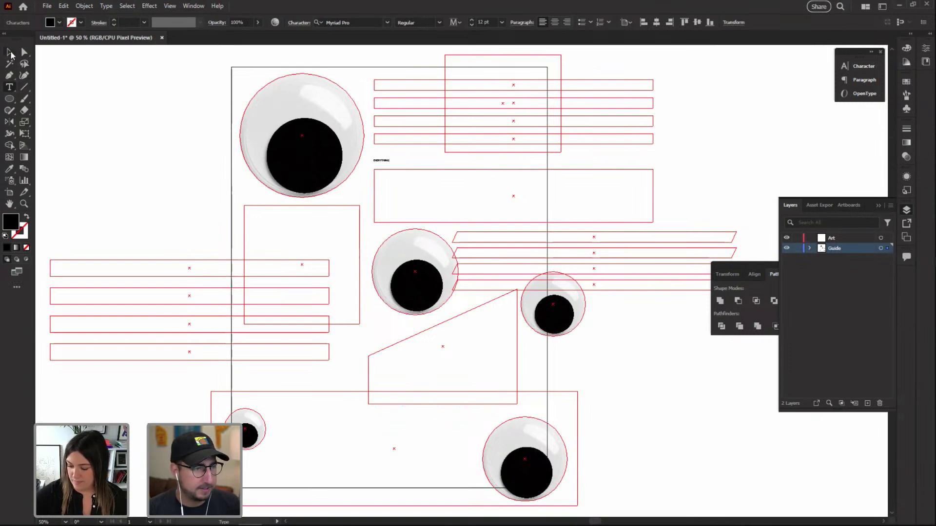
left_click(10, 55)
left_click(382, 160)
left_click_drag(390, 159, 518, 118)
left_click_drag(444, 149, 386, 205)
Set EVERYTHING in Adrianna Condensed ExtraBold and align it with the lower-left corner of the wide block guide
key("z")
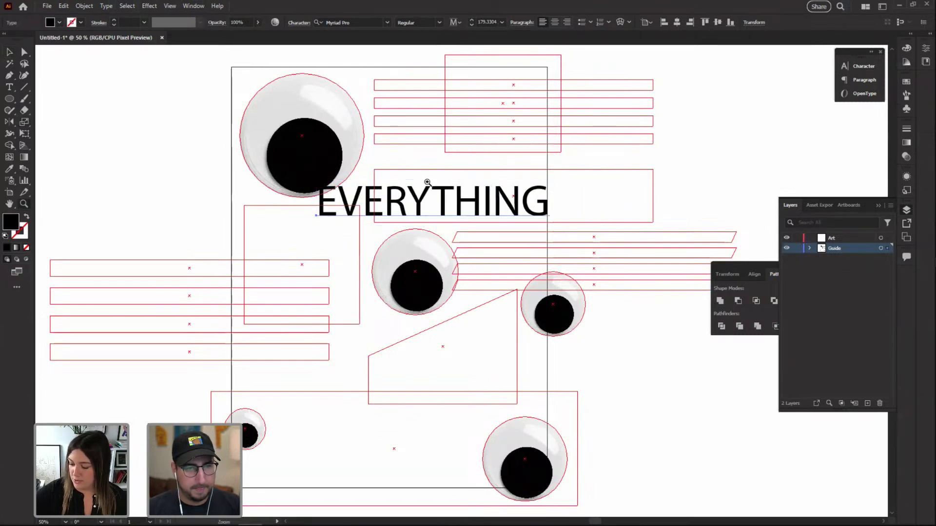
left_click(397, 108)
left_click(388, 22)
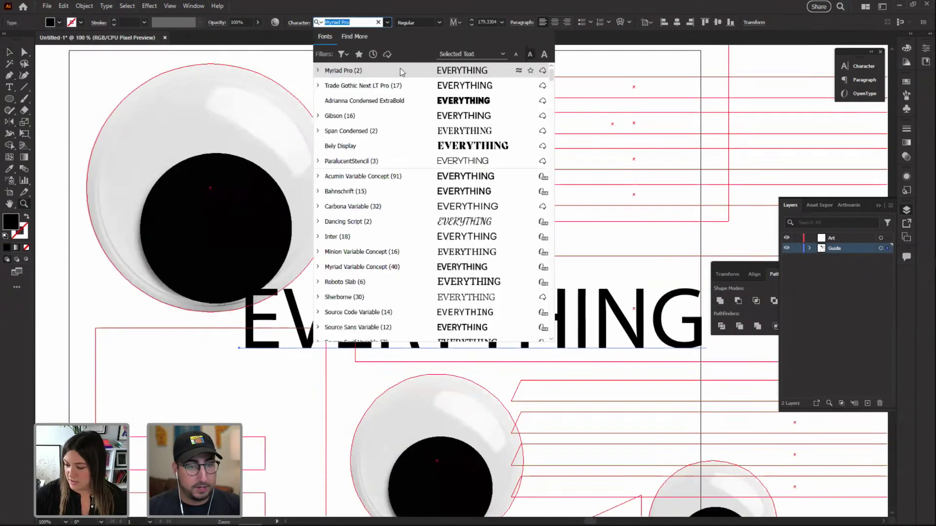
left_click(404, 105)
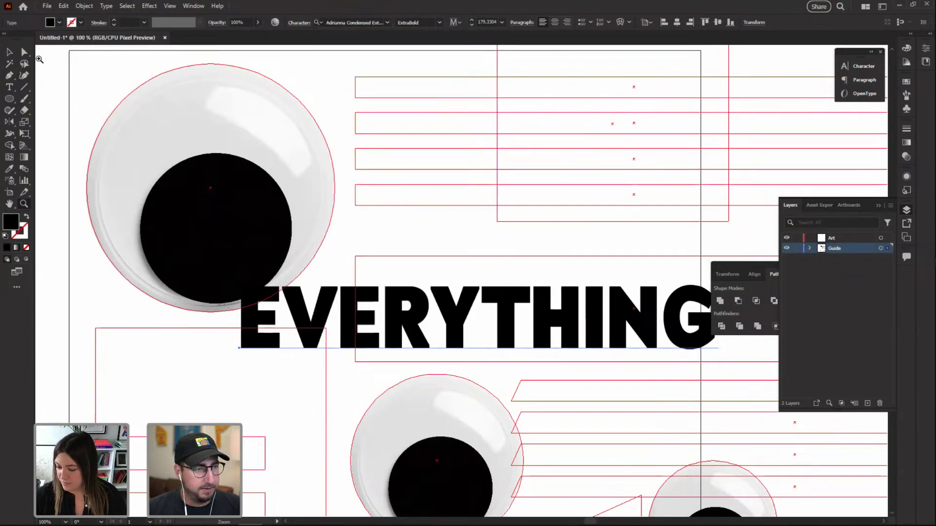
left_click(8, 51)
scroll(382, 257, "right", 2)
scroll(382, 256, "down", 1)
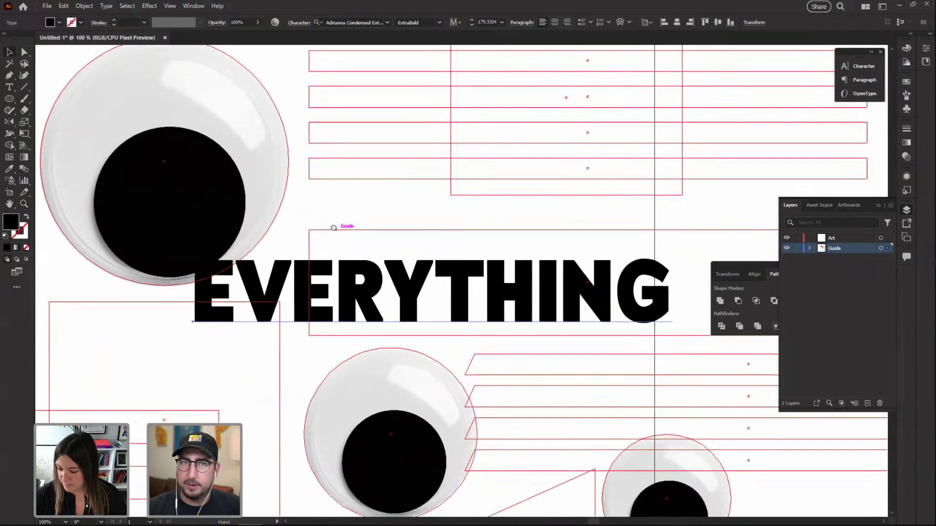
left_click_drag(269, 299, 395, 308)
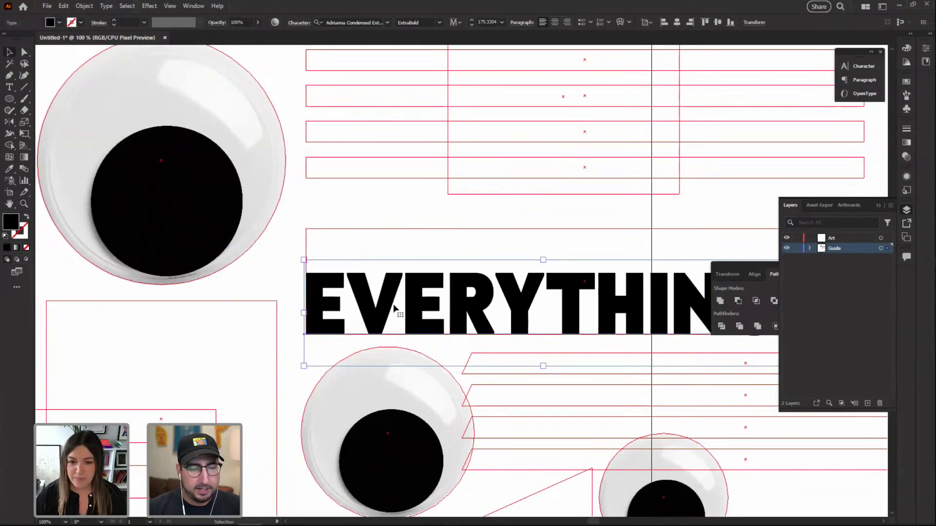
Convert EVERYTHING to outlines and reshape it to the block guide's full height, ending at the artboard's right edge
scroll(535, 276, "right", 5)
scroll(489, 267, "up", 1)
left_click_drag(613, 276, 491, 229)
key("ctrl+z")
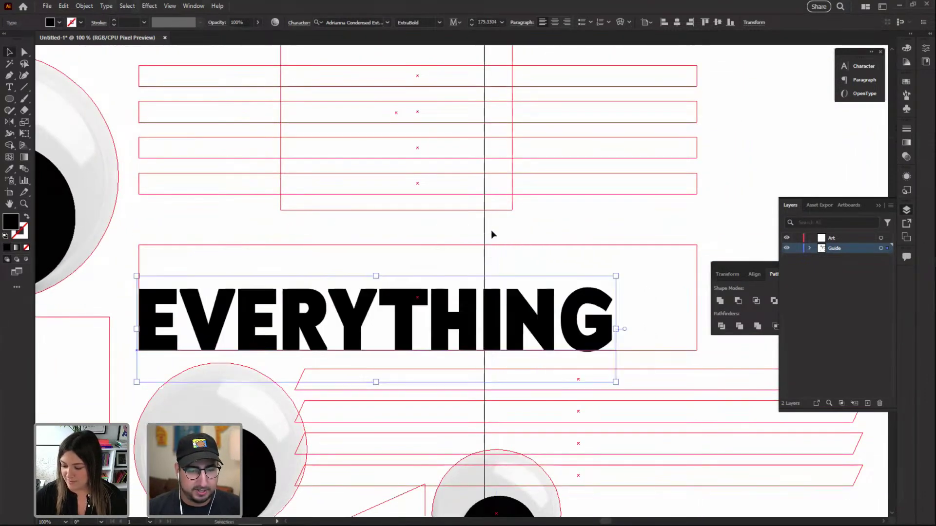
key("ctrl+shift+o")
left_click_drag(613, 287, 489, 242)
left_click(554, 232)
Add the text EVERYWHERE, enlarge it to about 271 pt and move it below the largest eye
scroll(553, 232, "down", 2)
left_click_drag(344, 268, 418, 224)
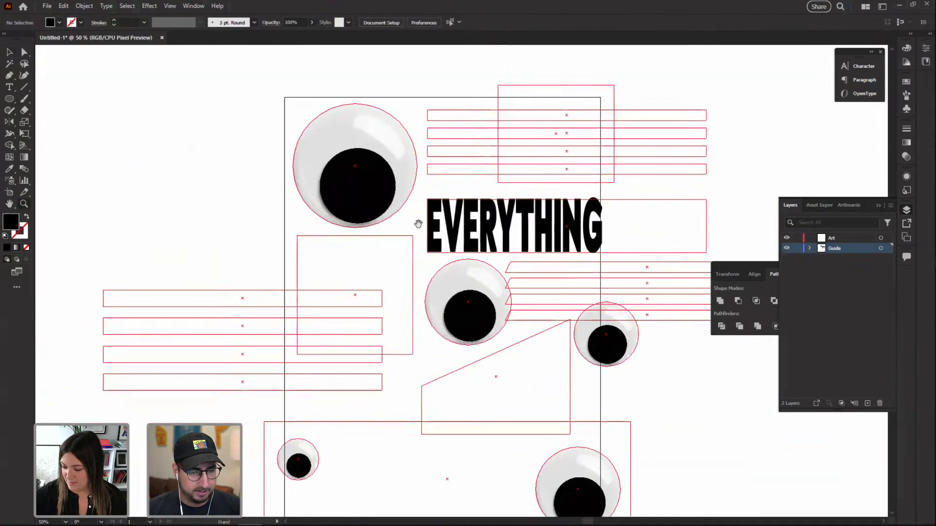
key("t")
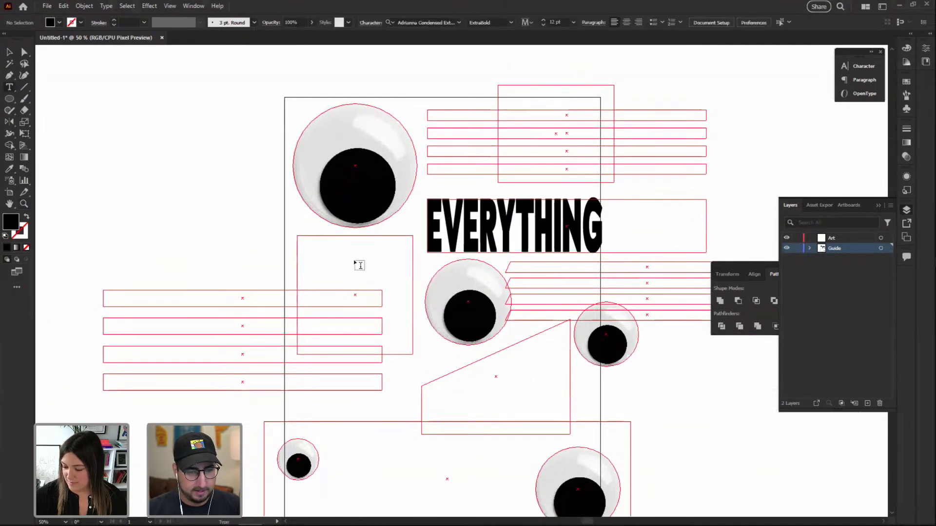
type("y")
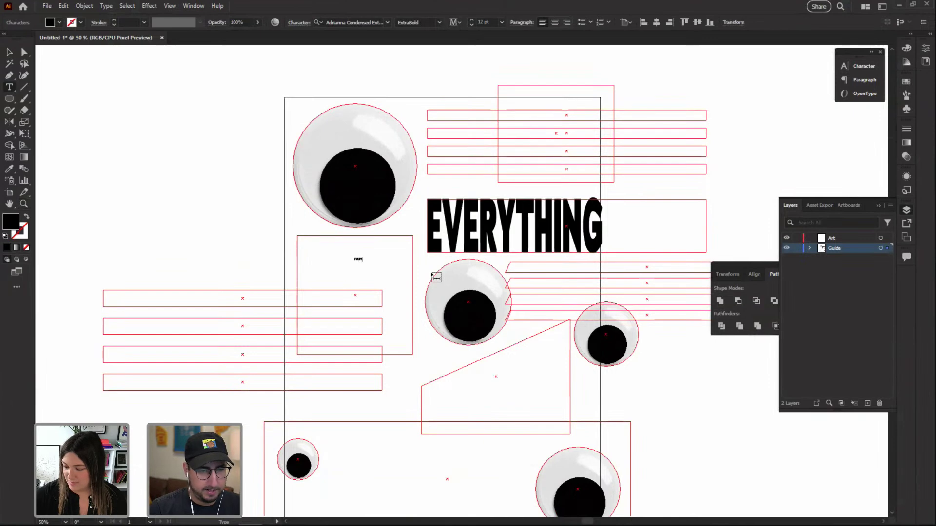
key("Escape")
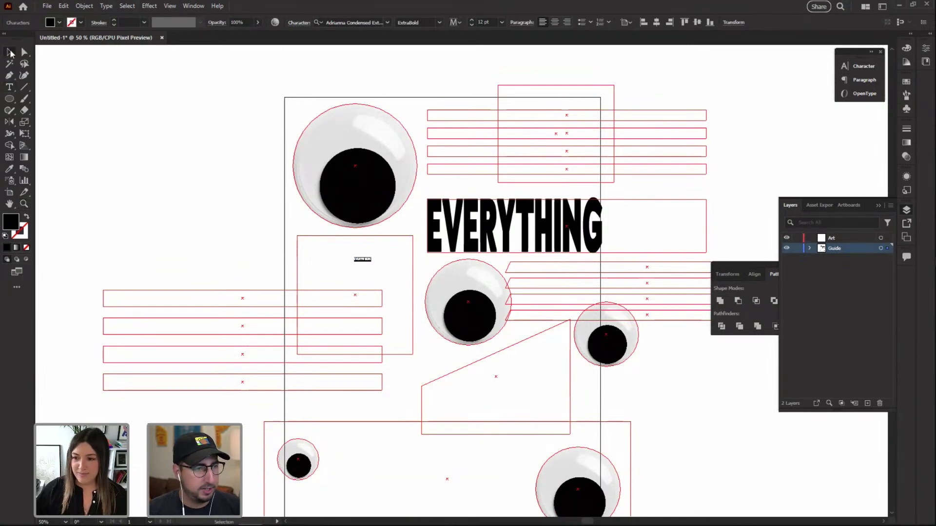
key("s")
left_click_drag(363, 255, 560, 126)
key("v")
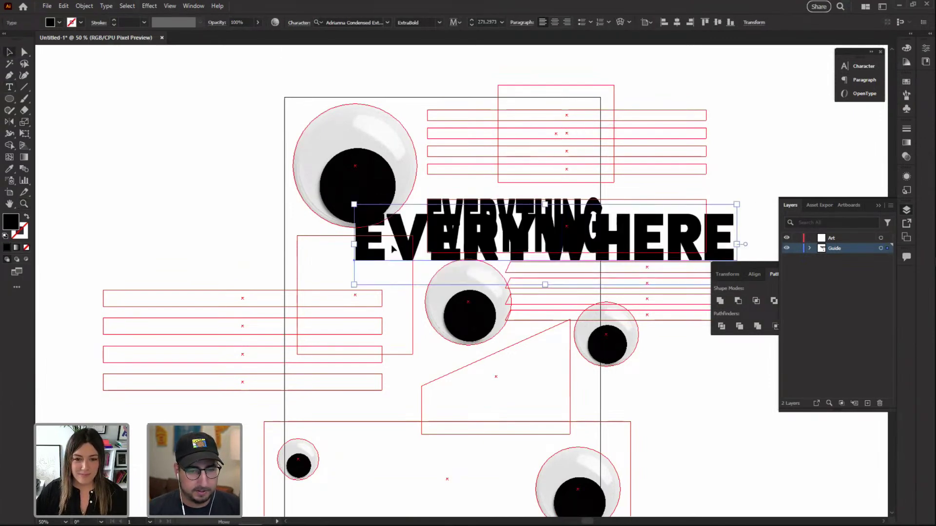
left_click_drag(451, 228, 284, 288)
Try the RealConvo font on EVERYWHERE with the text converted to outlines
left_click(387, 23)
scroll(393, 174, "down", 20)
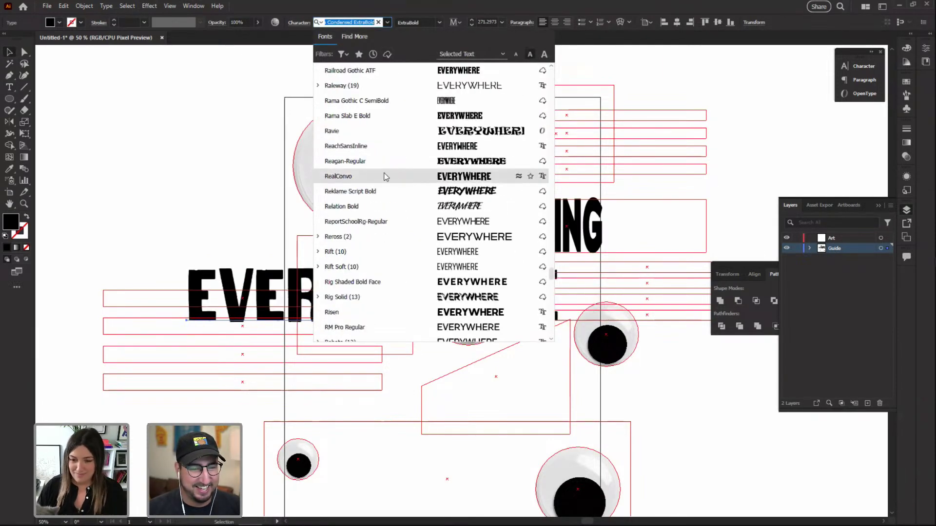
left_click(374, 177)
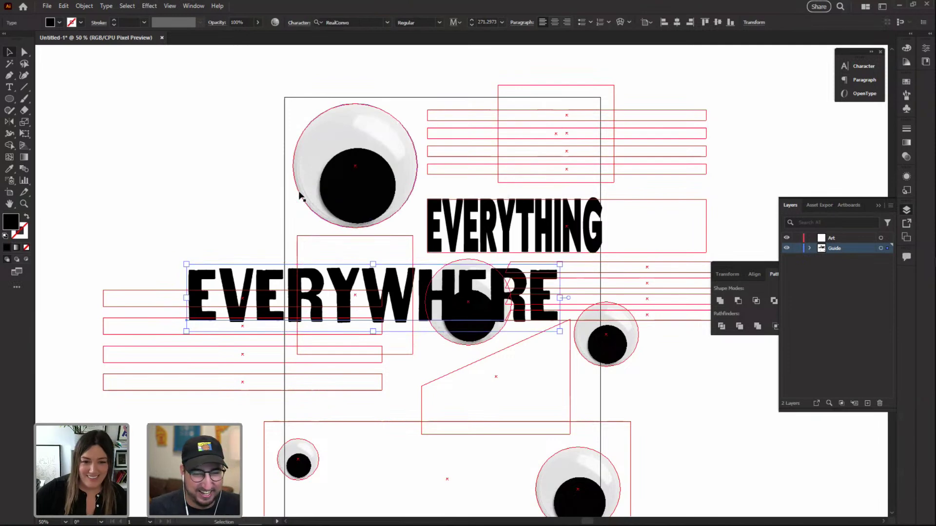
key("shift+ctrl+o")
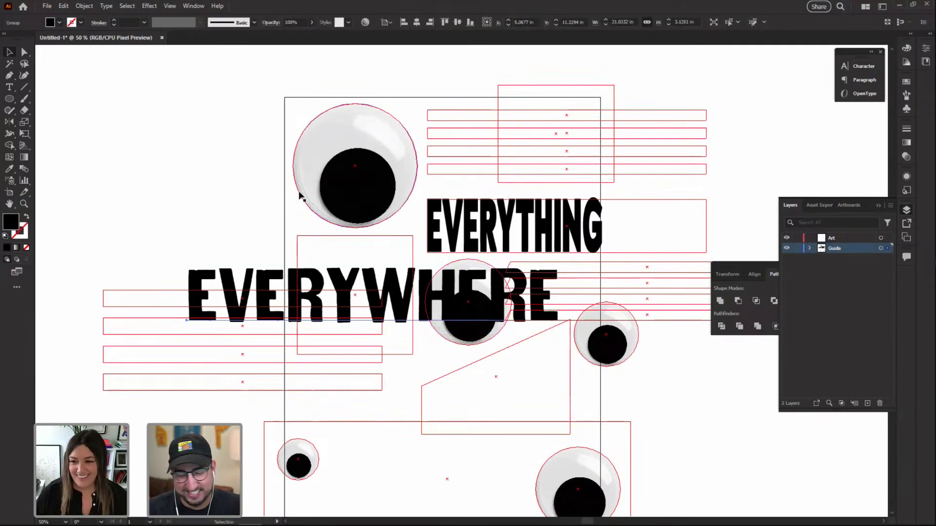
key("z")
left_click(345, 274)
key("ctrl+z")
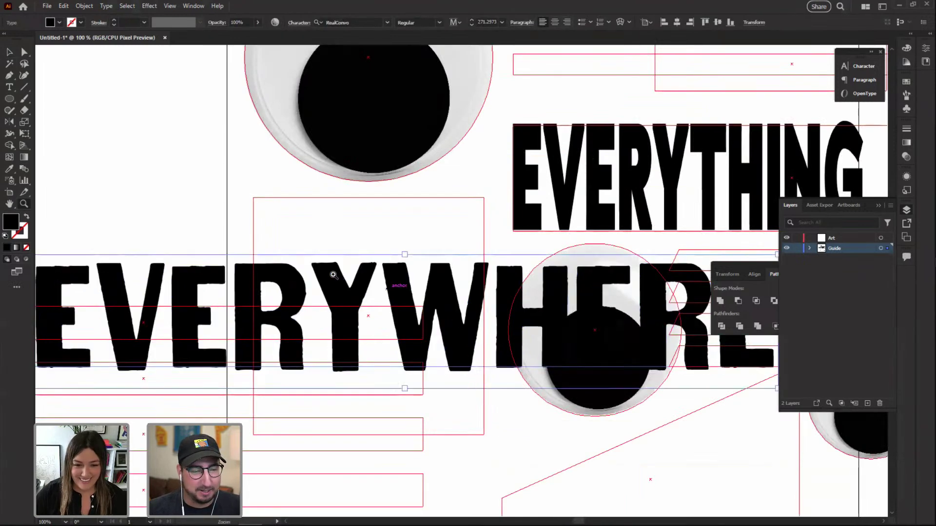
Set EVERYWHERE in Bely Display and convert it to outlines
left_click(344, 22)
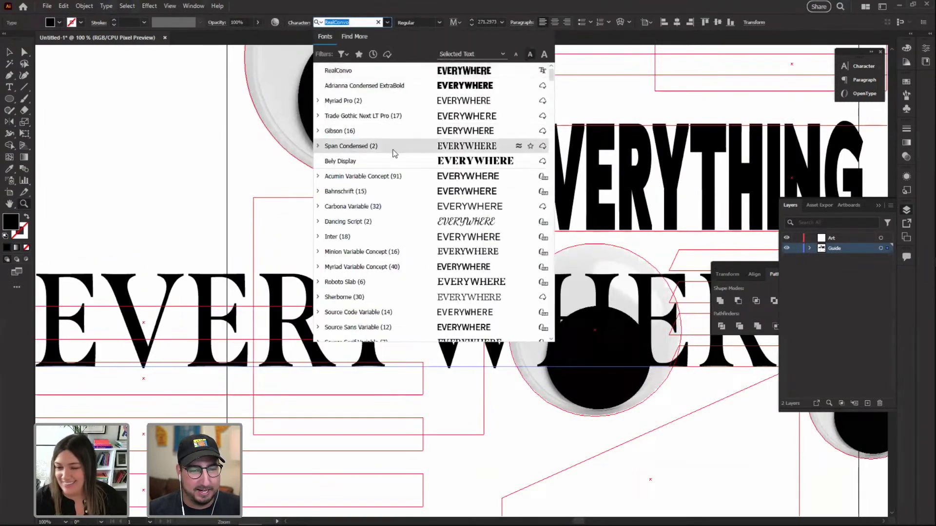
left_click(394, 160)
left_click(11, 53)
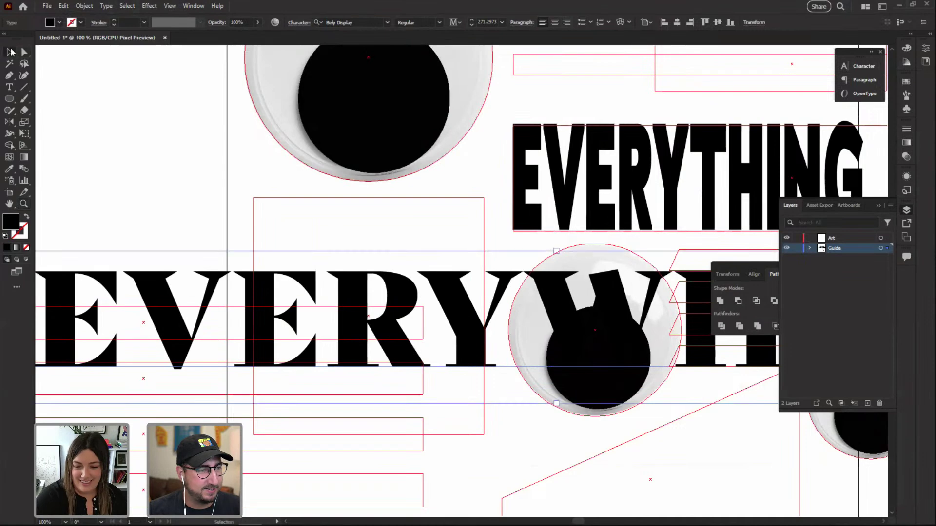
key("ctrl")
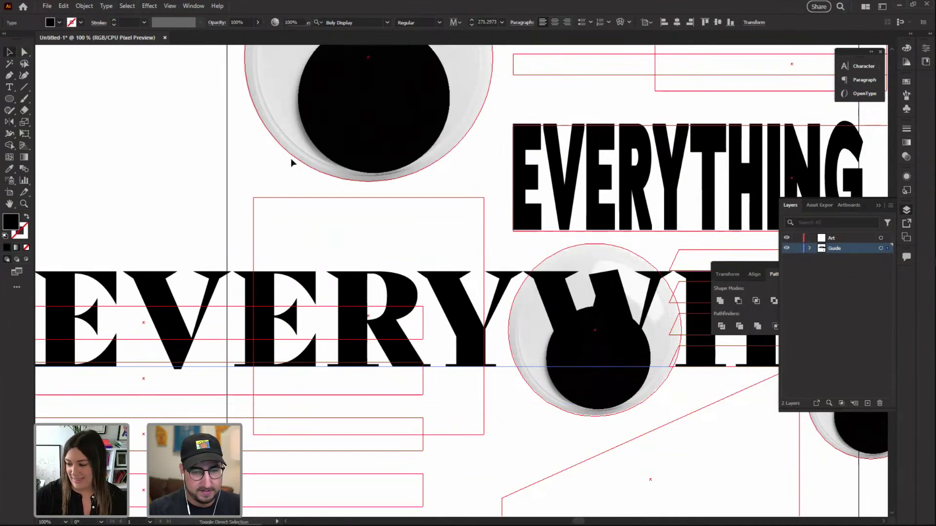
key("ctrl+shift+o")
Resize EVERYWHERE, rotate it 90 degrees clockwise and fit it beneath the largest eye at about 6.9 x 8.6 in
key("s")
left_click_drag(643, 151, 423, 245)
key("r")
left_click_drag(370, 210, 575, 234)
scroll(575, 234, "down", 3)
key("v")
left_click_drag(461, 113, 315, 150)
scroll(397, 242, "down", 2)
left_click_drag(389, 245, 455, 239)
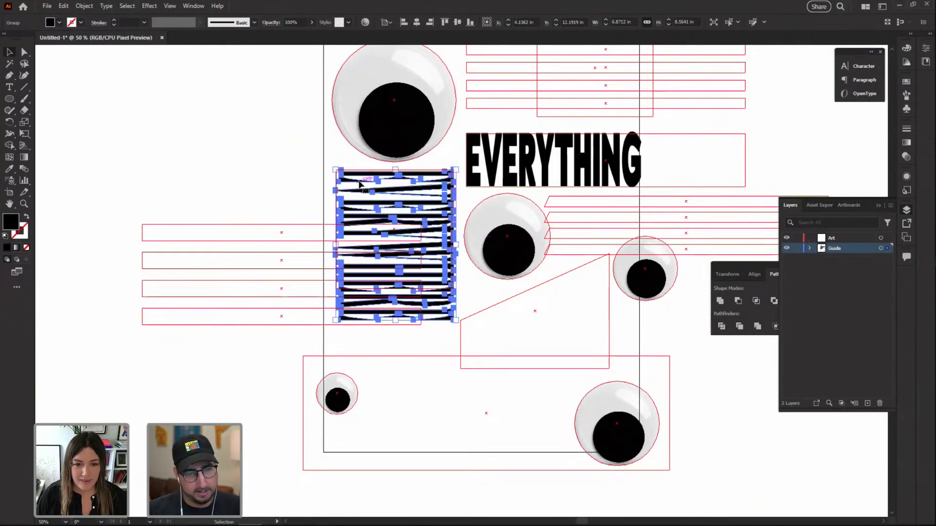
Nudge the vertical EVERYWHERE about 0.1 in to the left and hide the guides
left_click(311, 181)
left_click(376, 183)
left_click_drag(373, 180, 374, 181)
left_click(287, 183)
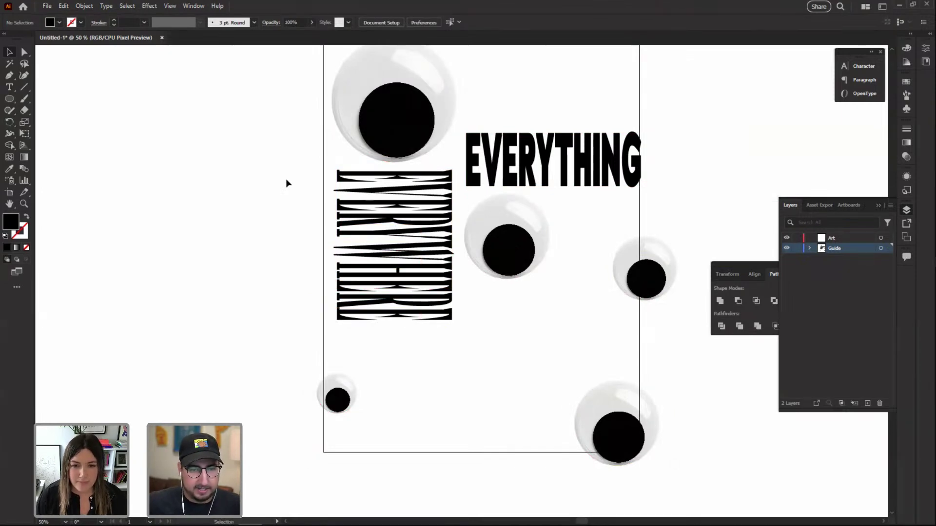
Widen the vertical EVERYWHERE slightly and stretch it down to just above the small lower-left eye
left_click_drag(448, 221, 451, 223)
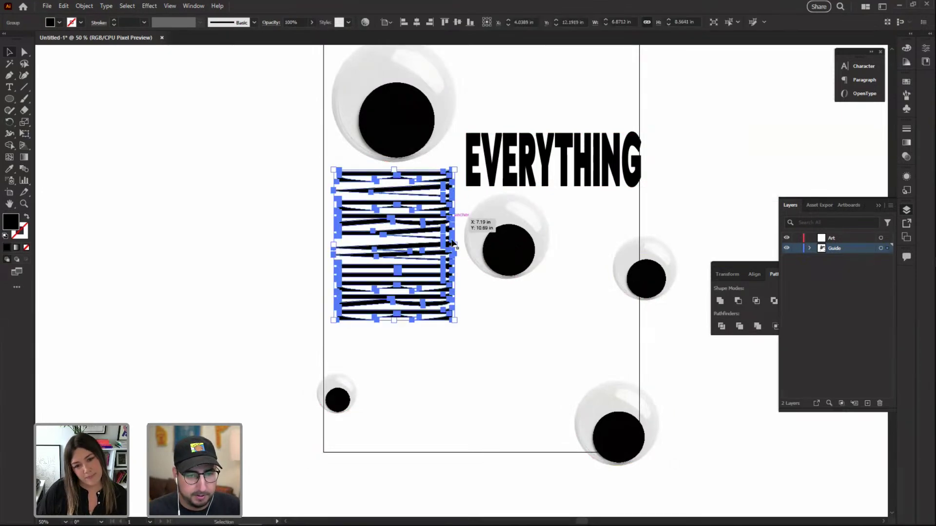
left_click_drag(456, 320, 458, 345)
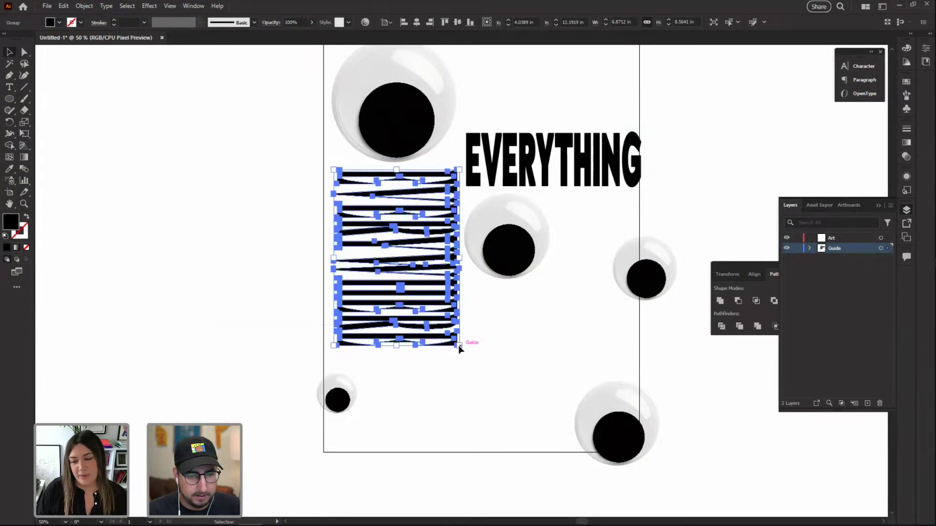
left_click_drag(397, 346, 398, 370)
left_click(264, 307)
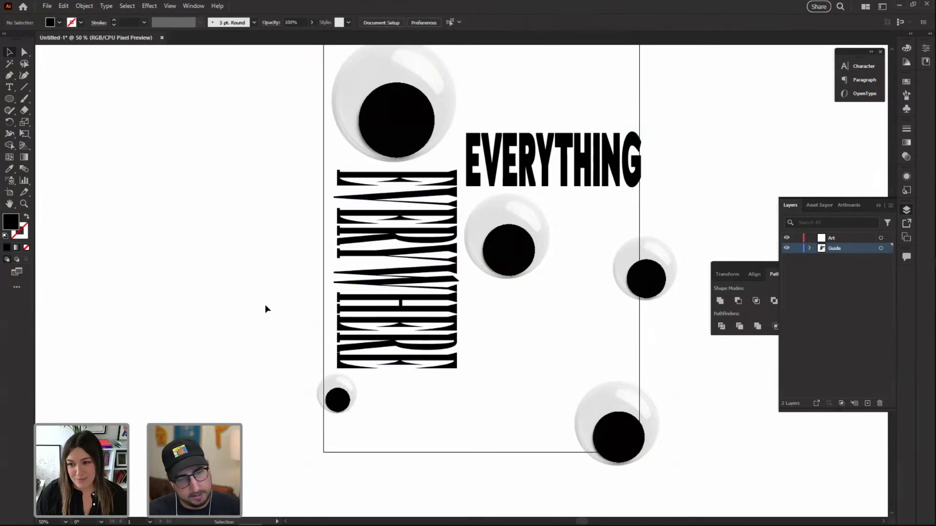
Stretch the vertical EVERYWHERE upward to about 11.5 in tall and narrow it slightly from both sides
left_click(367, 183)
left_click_drag(396, 169, 396, 166)
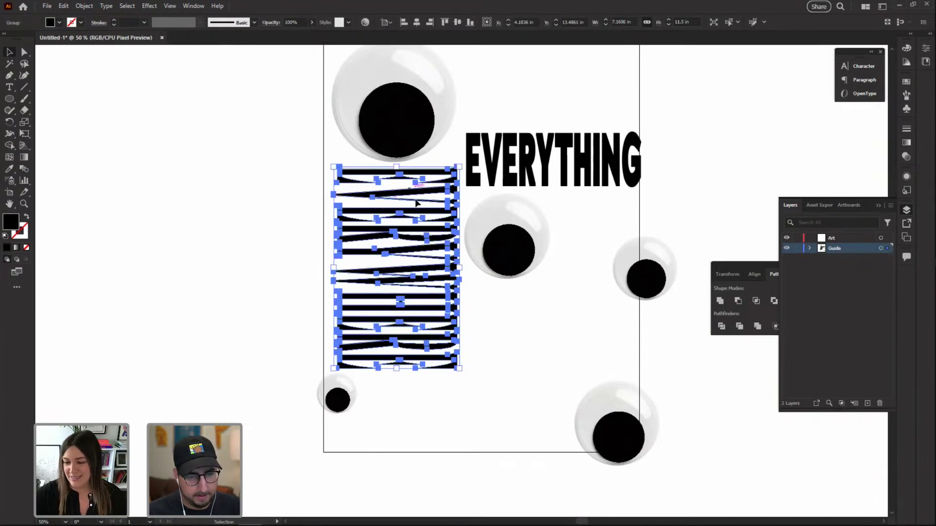
left_click_drag(459, 267, 456, 266)
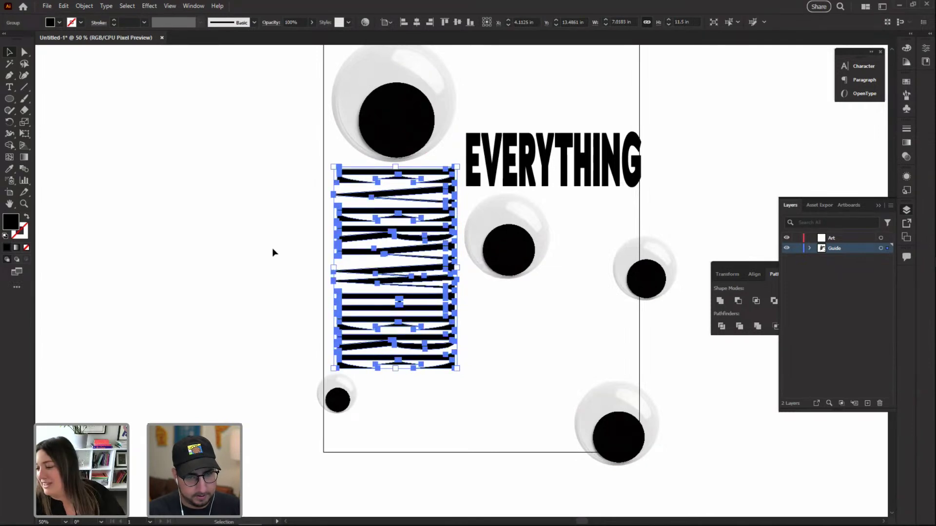
left_click(278, 251)
left_click_drag(410, 304, 368, 296)
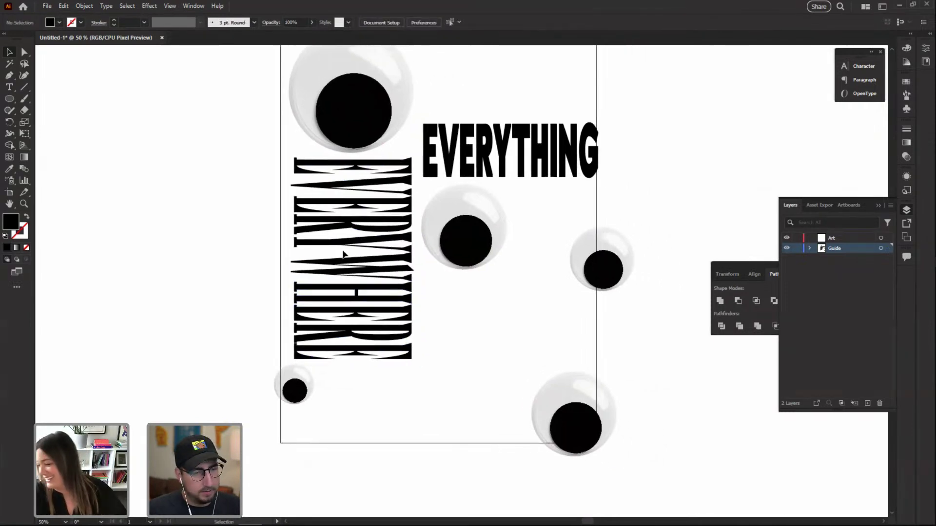
left_click(343, 254)
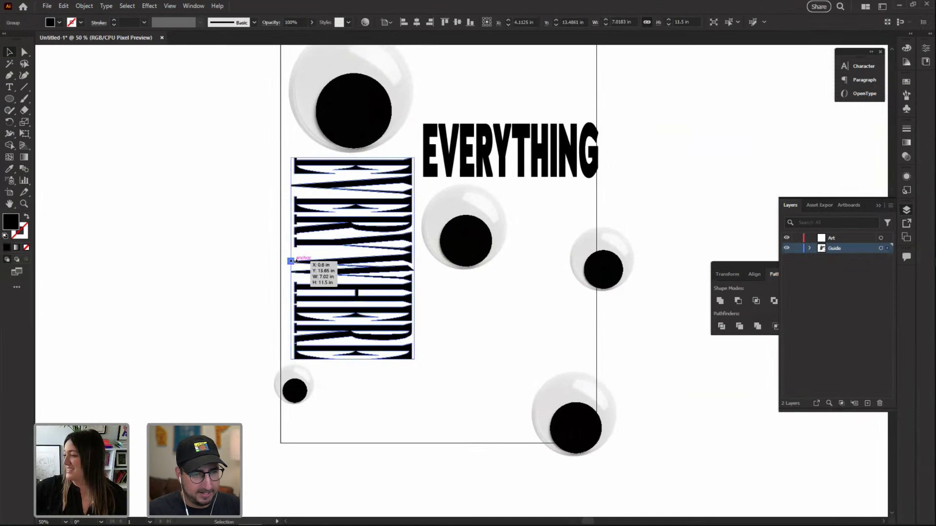
left_click_drag(291, 261, 294, 261)
left_click(470, 286)
Add the text ALL AT ONCE below the vertical EVERYWHERE and set it in the 8 Heavy font
left_click_drag(470, 286, 437, 240)
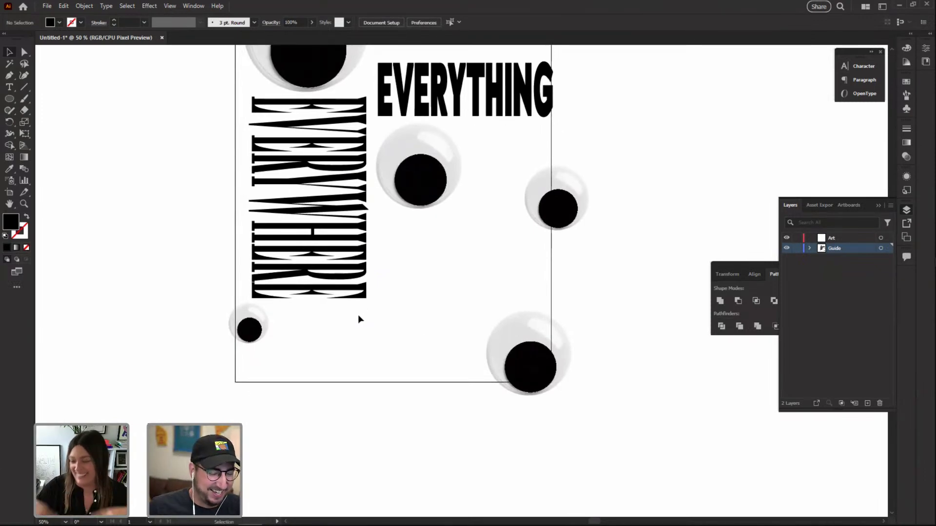
key("t")
left_click(341, 341)
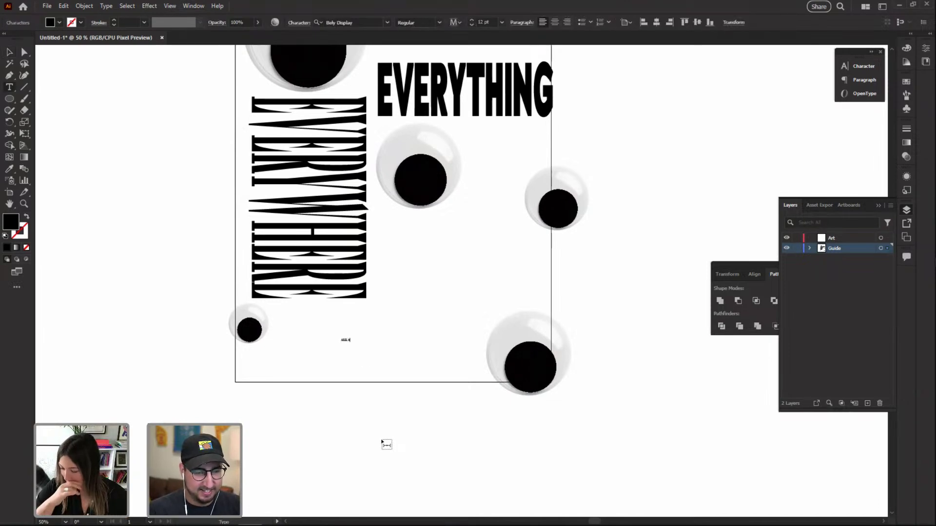
type("ALL AT ONCE")
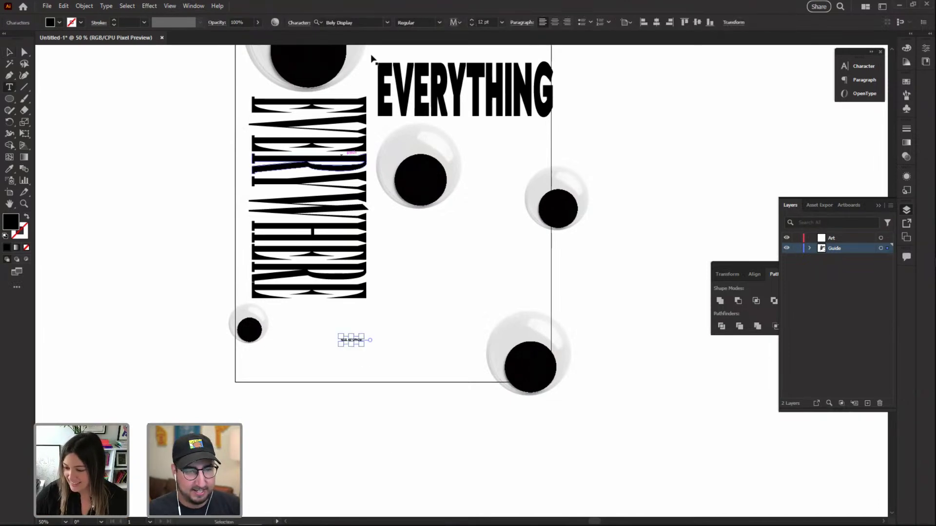
left_click(385, 22)
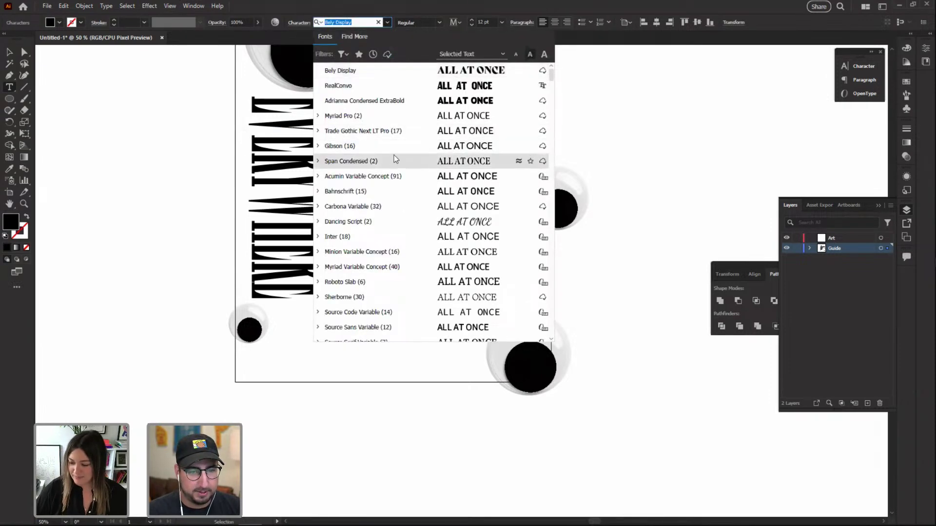
scroll(391, 163, "down", 5)
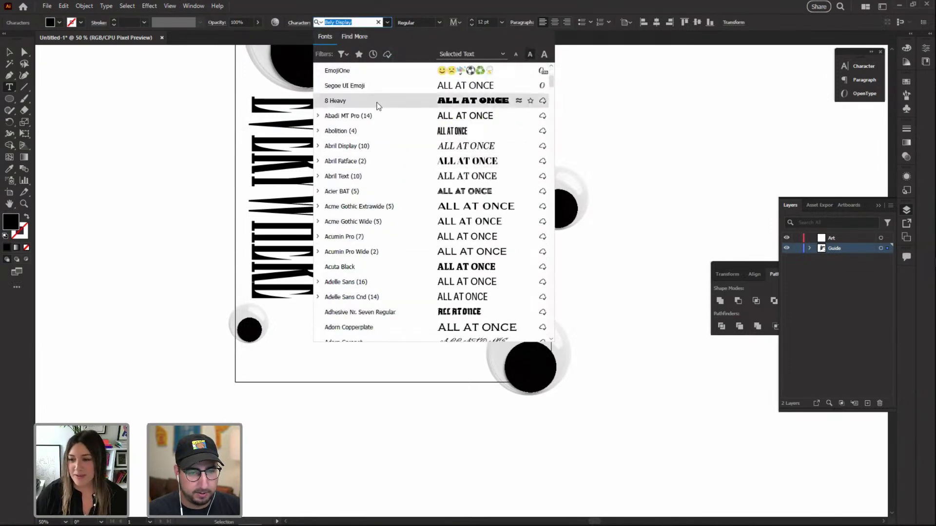
left_click(376, 100)
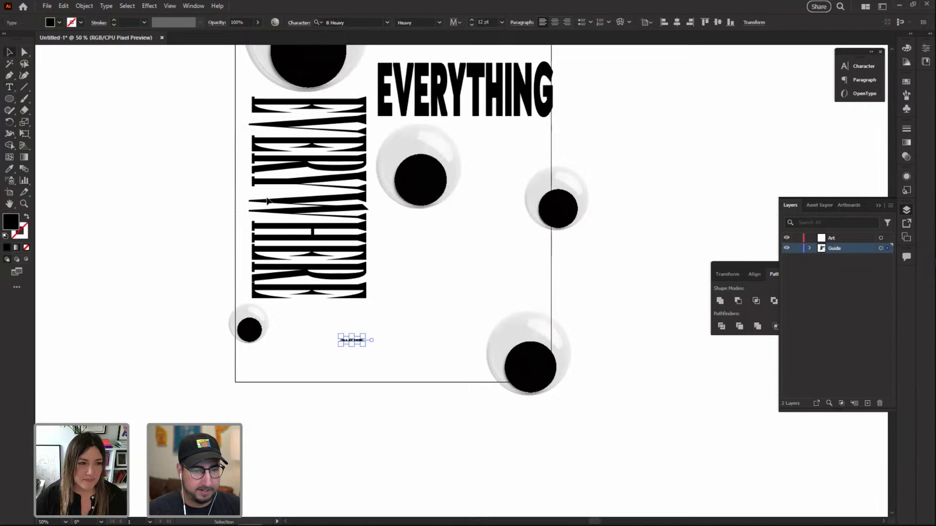
Convert ALL AT ONCE to outlines and enlarge it beneath EVERYWHERE, aligned to its left edge, to about 15 x 3.9 in
key("ctrl+shift+o")
key("s")
left_click_drag(395, 318, 536, 234)
key("v")
mouse_move(355, 336)
left_mouse_down()
mouse_move(375, 333)
mouse_move(369, 348)
left_mouse_up()
key("shift+Down")
key("shift+Down")
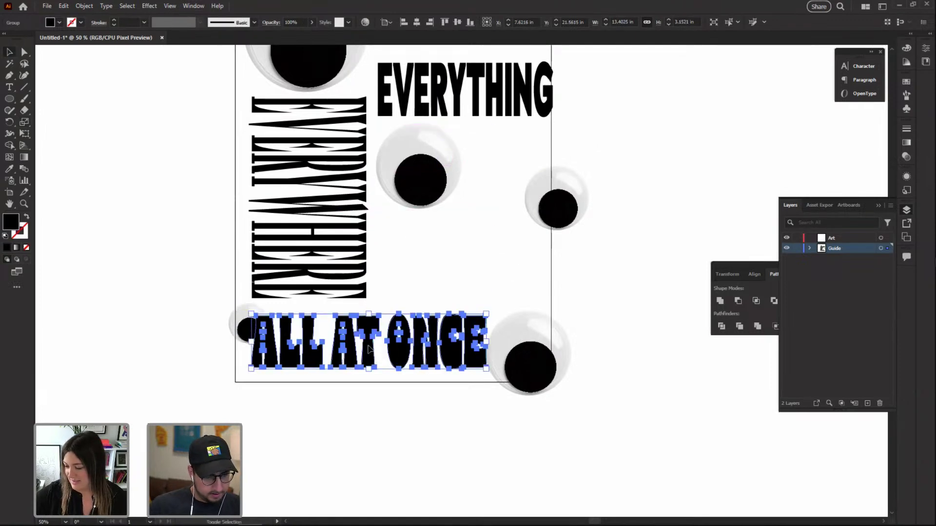
left_click_drag(486, 315, 515, 304)
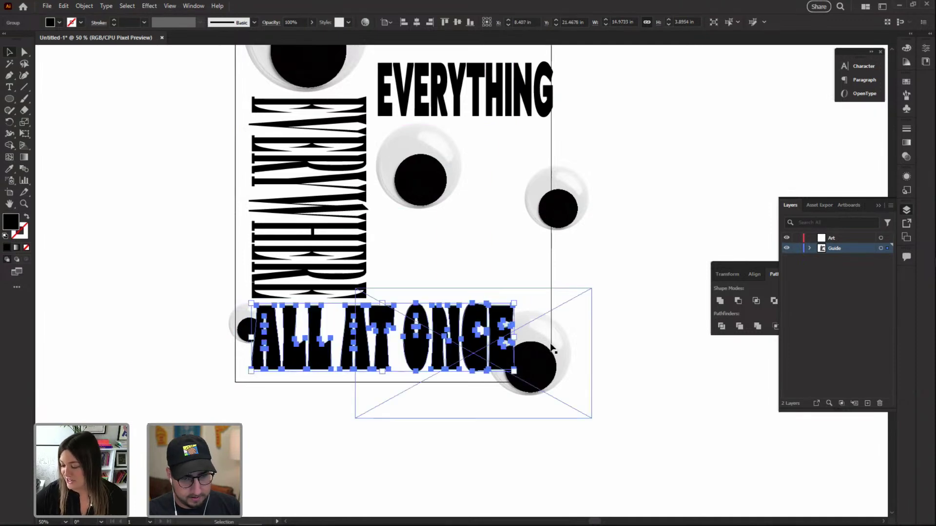
Shift the large lower-right eye slightly down and outward, and move the small left eye up beside the bottom of EVERYWHERE
left_click_drag(552, 346, 566, 356)
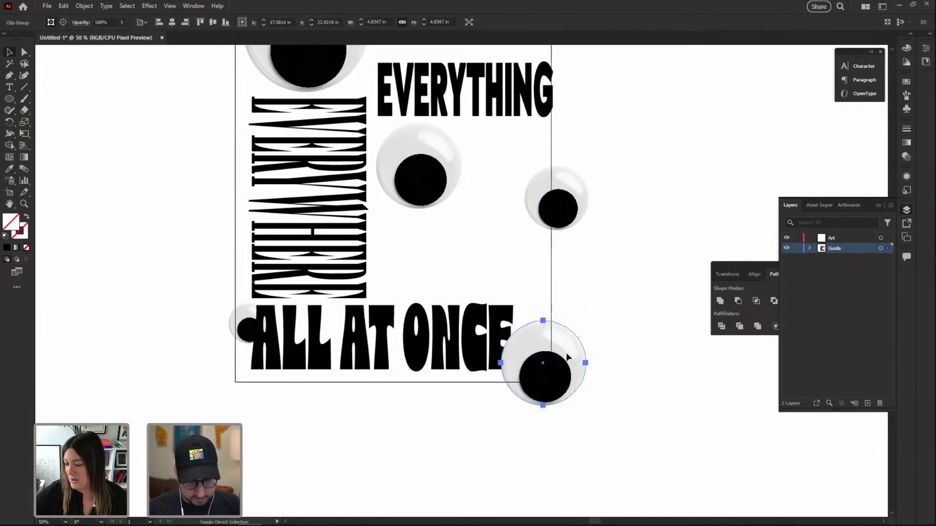
left_click(630, 300)
left_click_drag(244, 326, 231, 283)
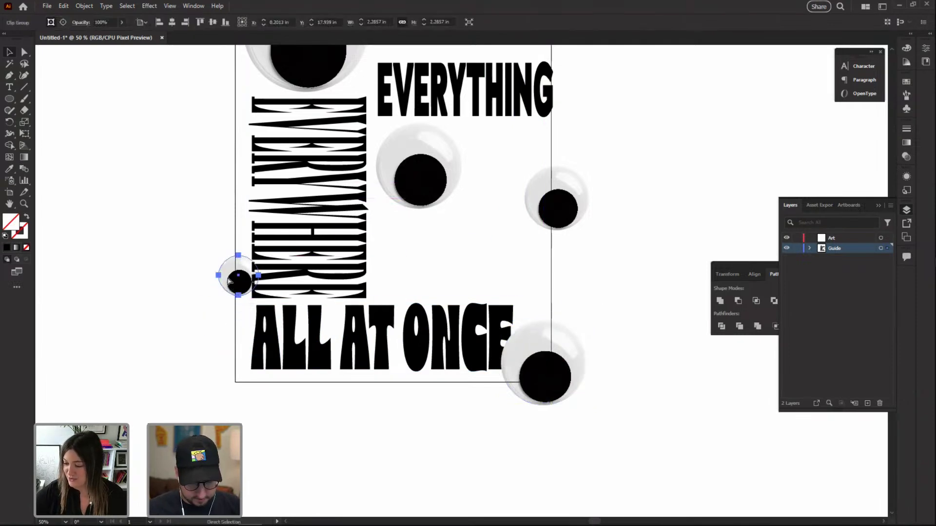
left_click(163, 316)
Stretch ALL AT ONCE down slightly past the artboard's bottom edge and show the guides
left_click_drag(381, 224, 328, 320)
left_click(300, 465)
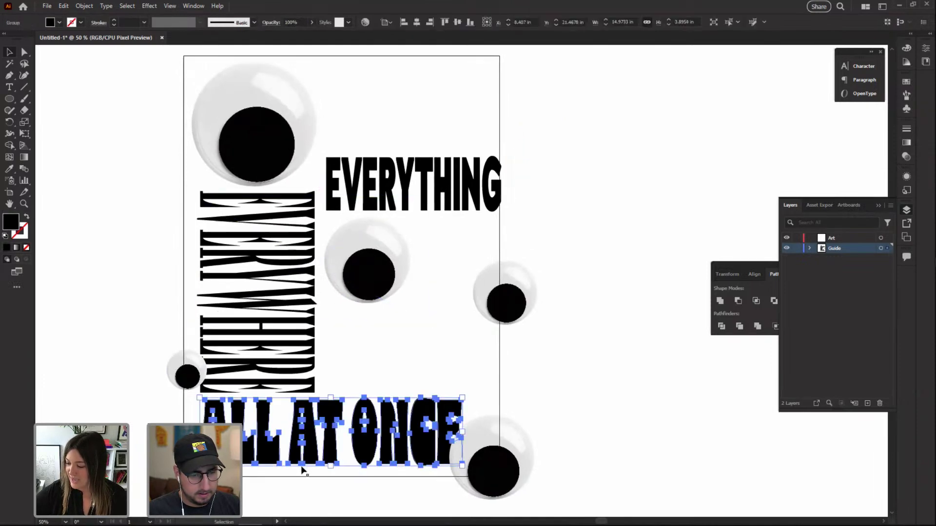
left_click_drag(336, 468, 336, 487)
left_click(590, 338)
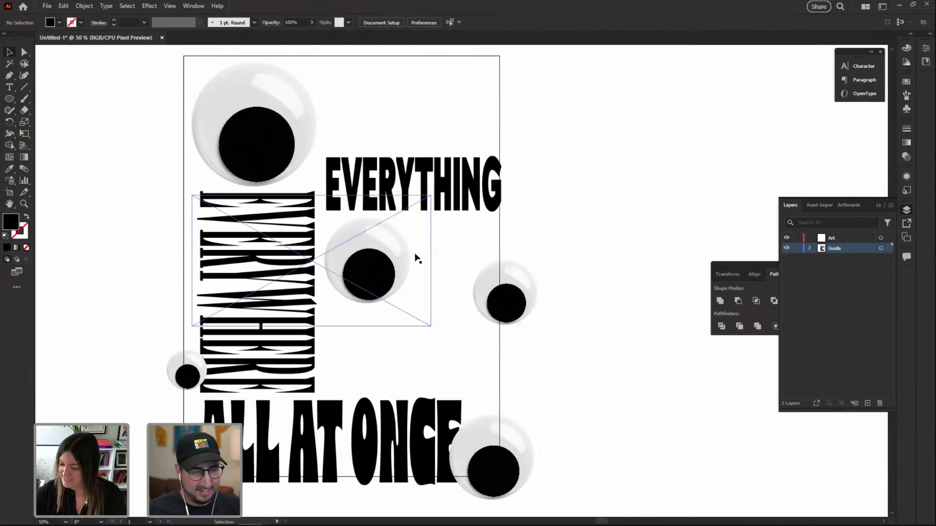
key("v")
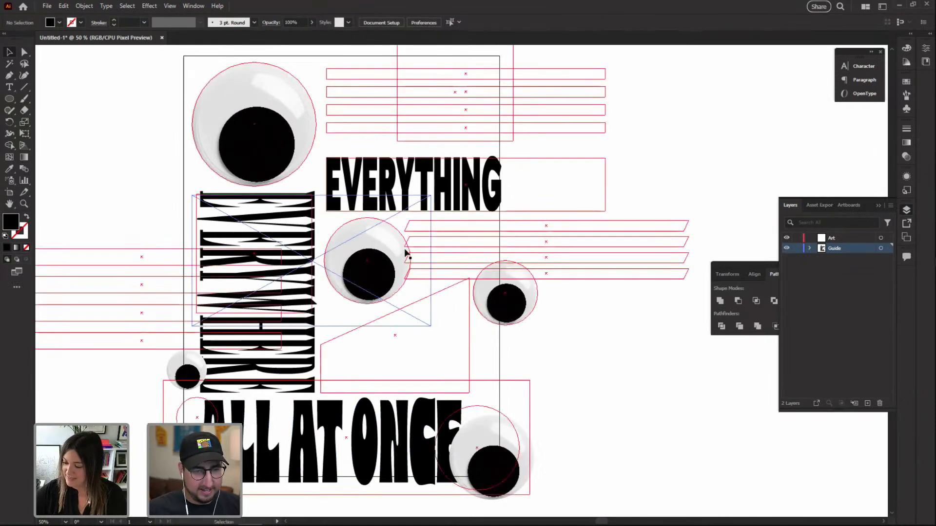
Switch to Adobe Stock in the browser, search for racoons, and license and download the photo of the raccoon with raised paws
key("t")
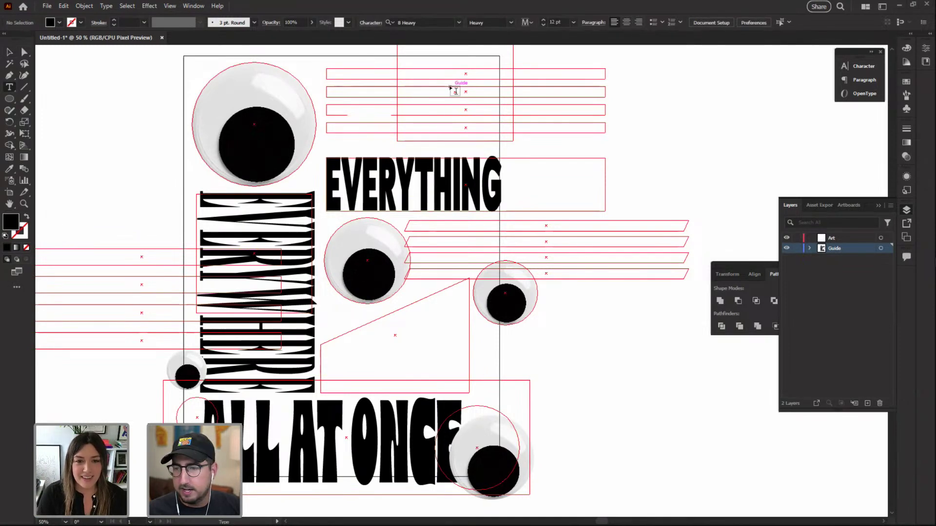
key("alt+Tab")
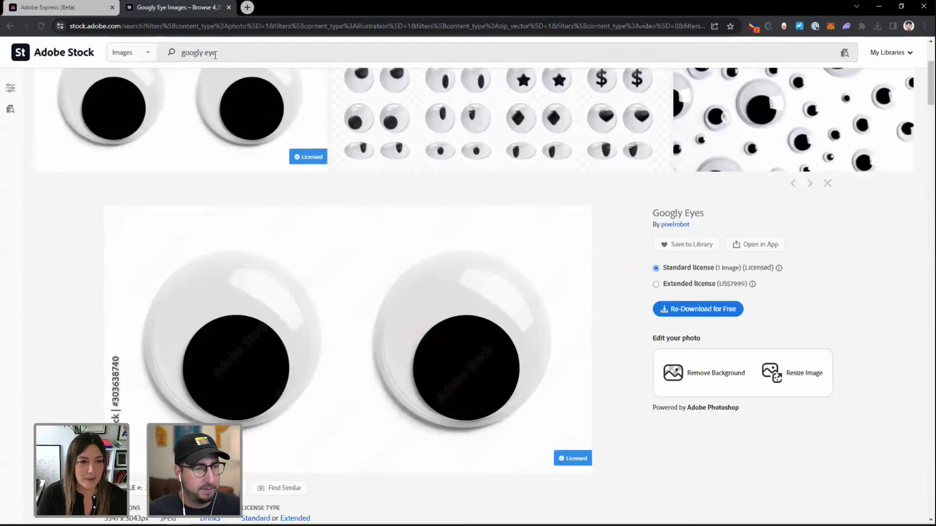
triple_click(215, 53)
type("racoons")
key("Return")
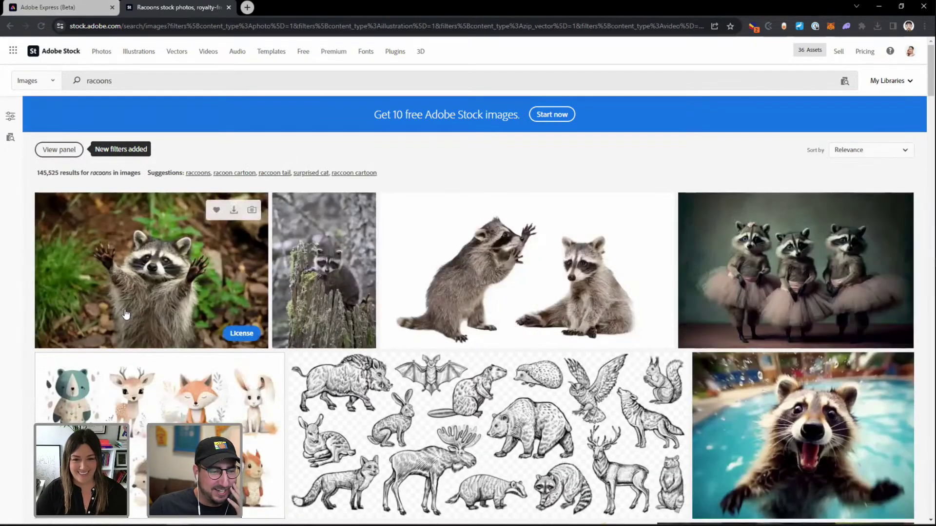
left_click(136, 283)
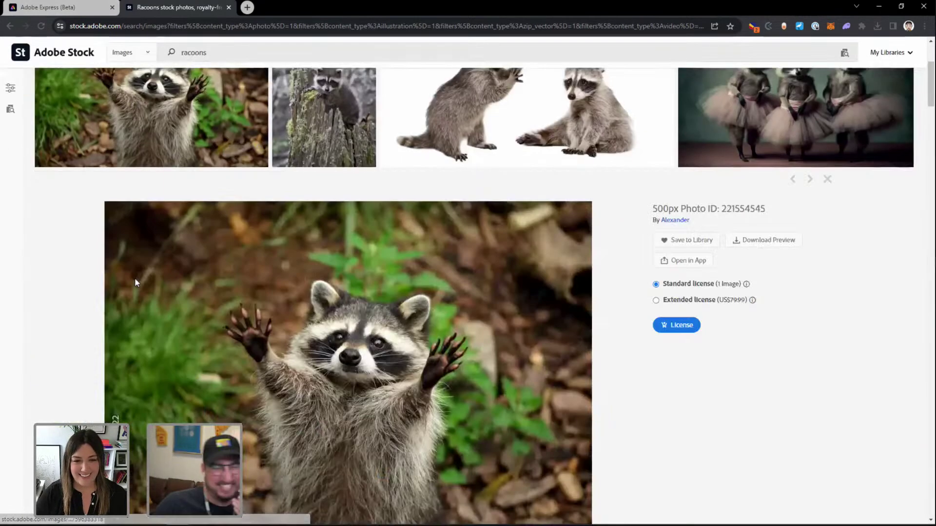
left_click(683, 329)
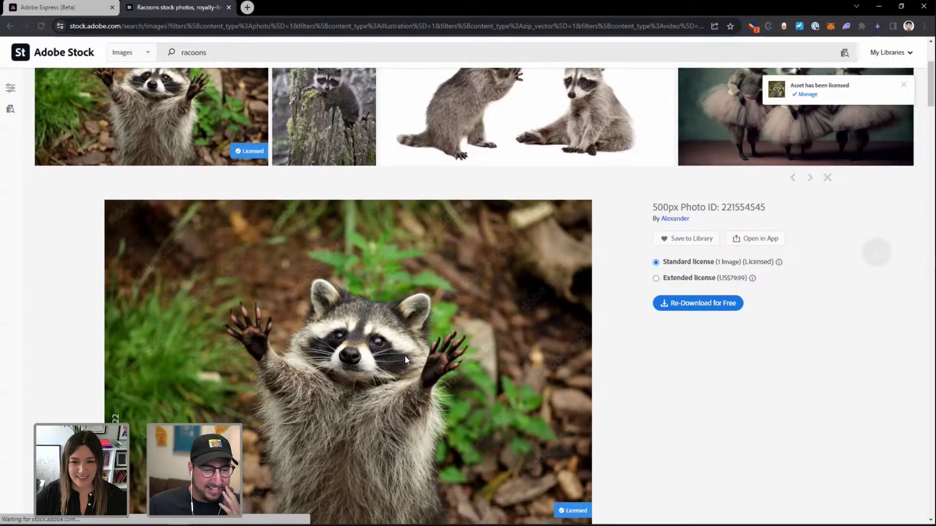
scroll(404, 355, "down", 2)
scroll(405, 359, "down", 1)
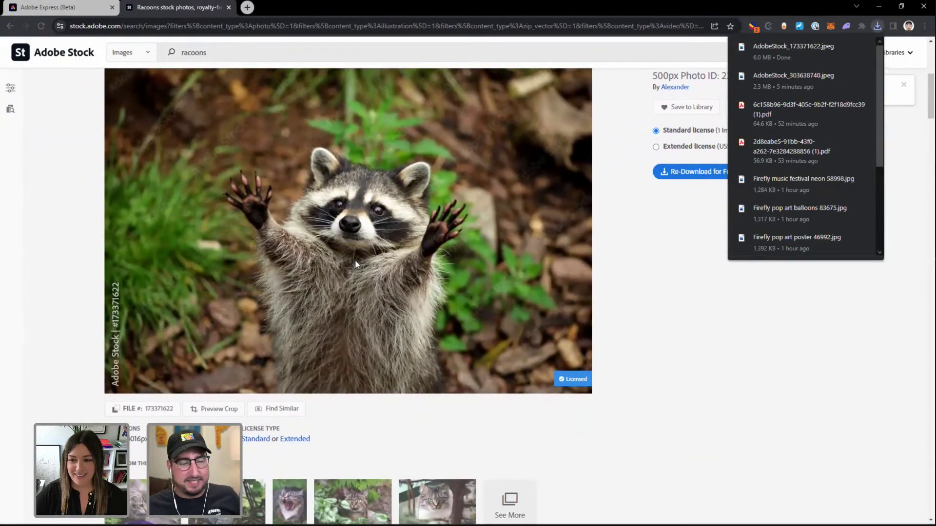
Switch back to Illustrator and place the downloaded raccoon photo on the poster
mouse_move(358, 521)
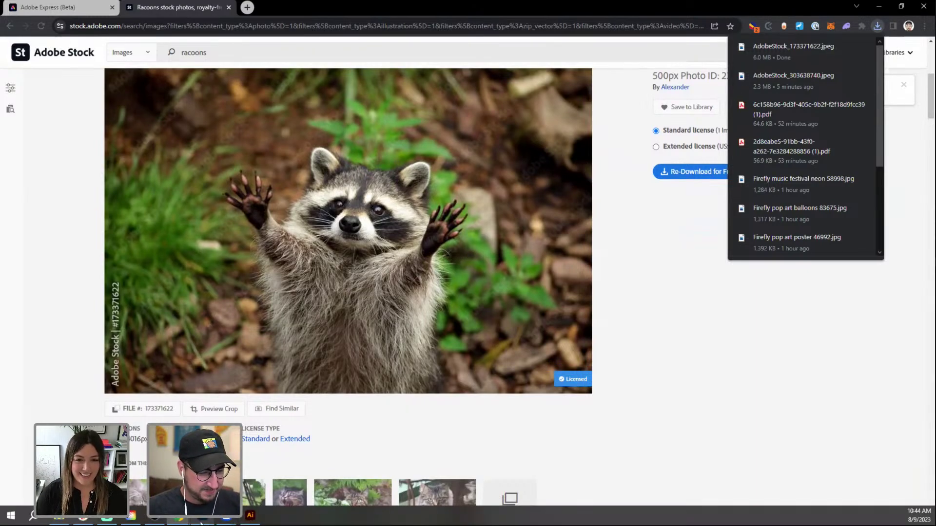
left_click(250, 516)
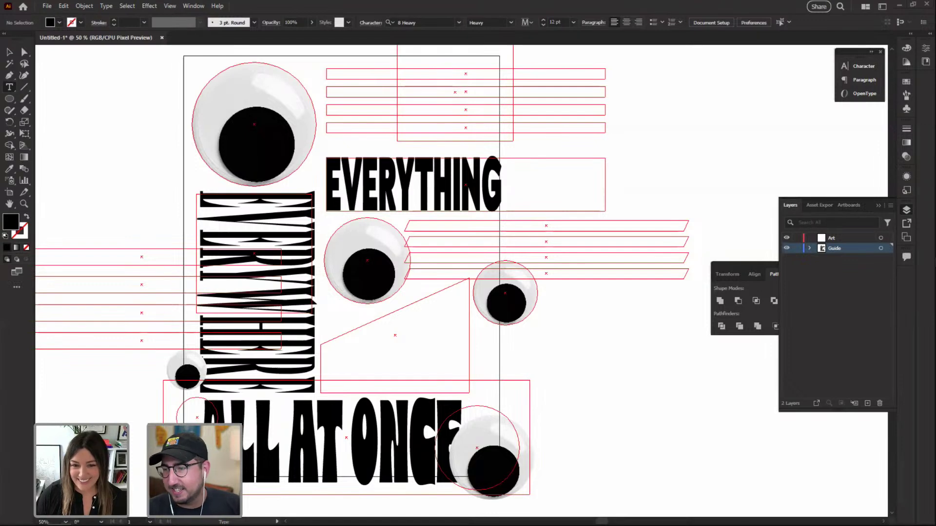
left_click(365, 272)
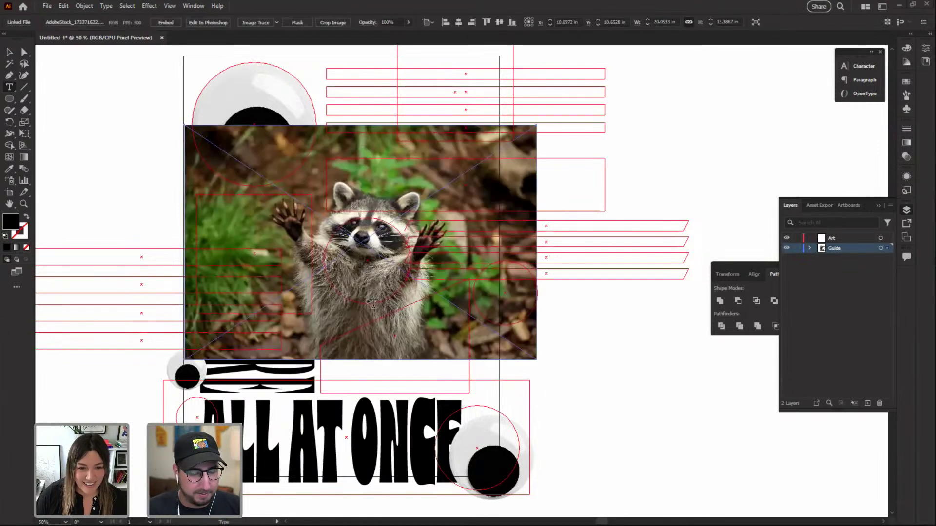
left_click(679, 145)
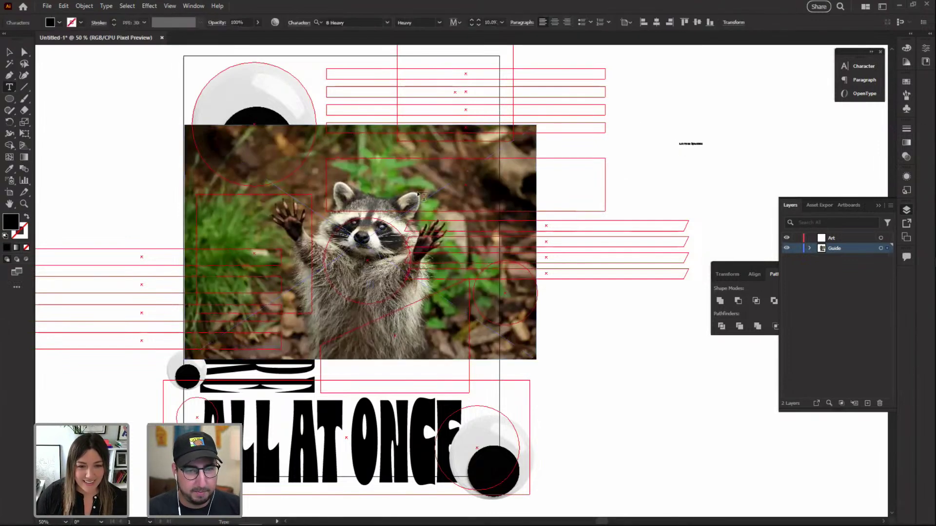
left_click(15, 51)
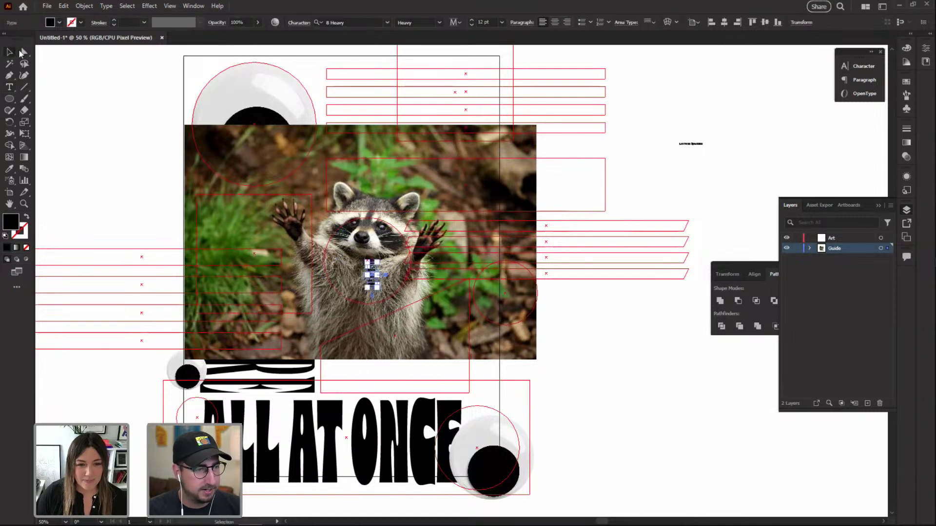
left_click(155, 139)
Scale the raccoon photo down to about 14.5 x 9.7 in and move it off the artboard's upper-right corner
left_click_drag(383, 188, 379, 296)
key("s")
left_click_drag(512, 180, 469, 223)
left_click_drag(379, 296, 380, 296)
key("v")
left_click_drag(329, 313, 578, 158)
Draw a rectangle over the guide box at the artboard's upper-right edge and use it as a clipping mask for the raccoon photo
key("m")
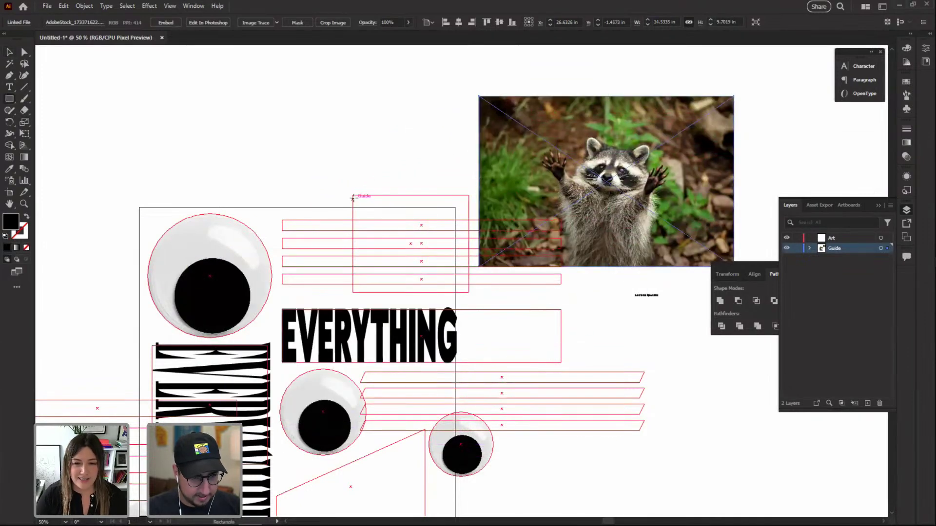
mouse_move(352, 195)
left_mouse_down()
mouse_move(482, 293)
mouse_move(468, 293)
left_mouse_up()
key("v")
left_click_drag(588, 160, 417, 207)
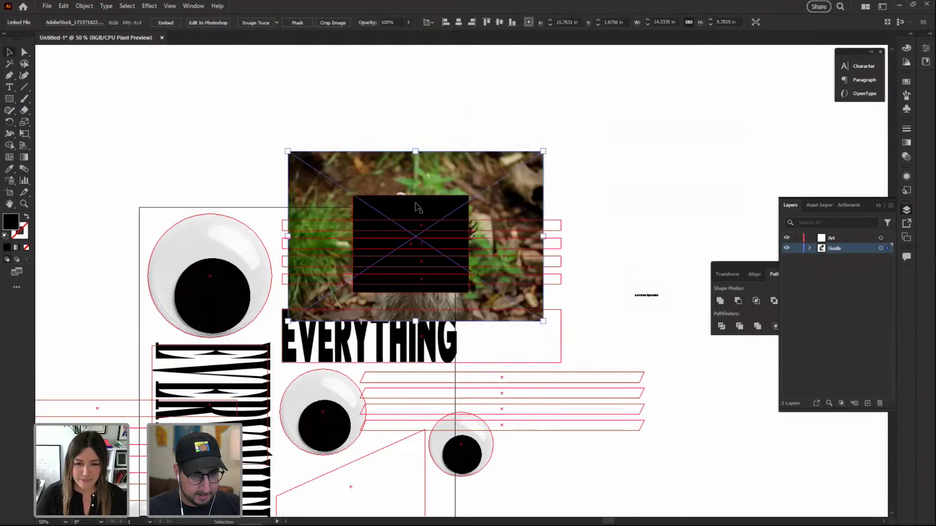
left_click(417, 207, "shift")
right_click(427, 202)
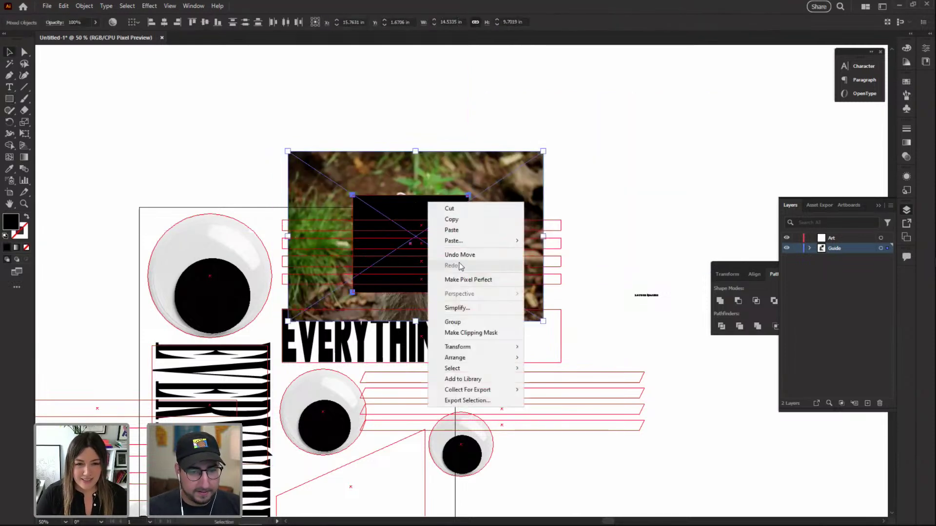
left_click(476, 332)
left_click(482, 263)
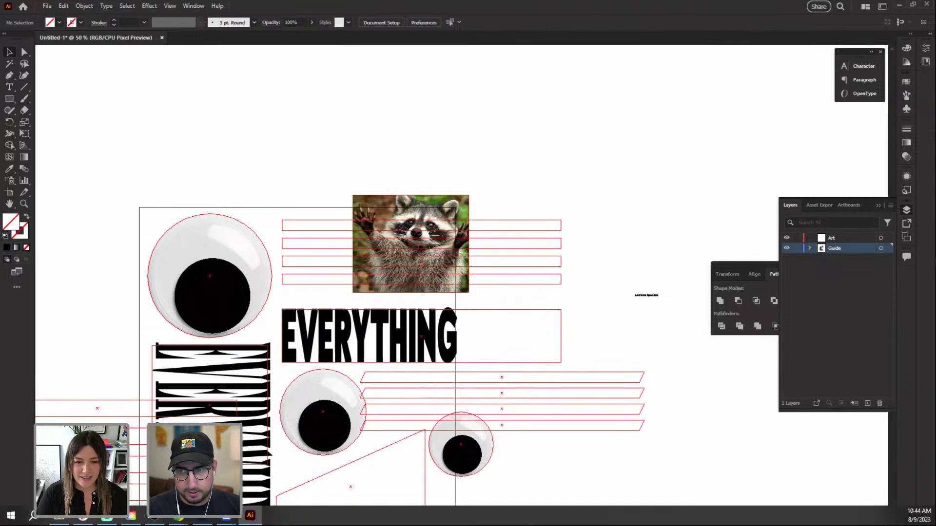
Scale the raccoon photo inside its clipping mask to about 13.5 x 9 in so both paws fit in the frame
key("z")
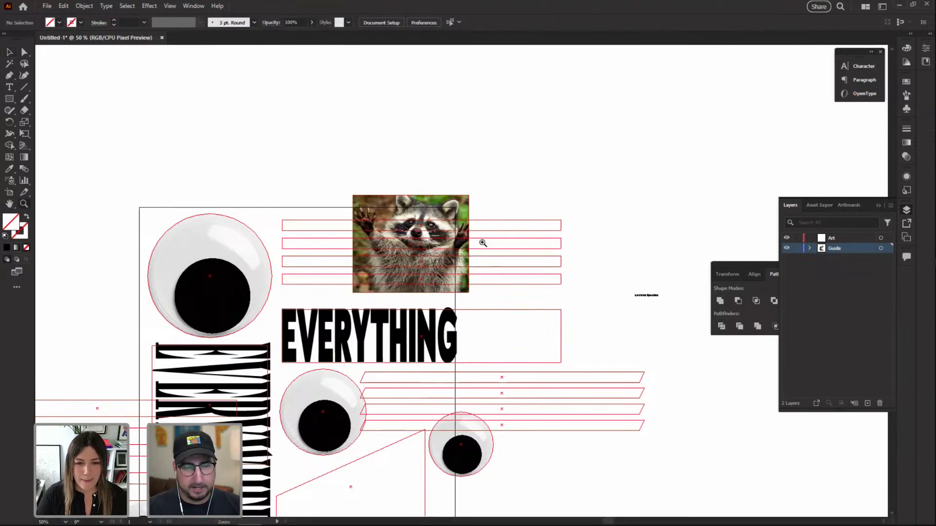
left_click(482, 242)
key("a")
left_click(382, 217)
key("s")
left_click_drag(598, 110, 563, 119)
key("v")
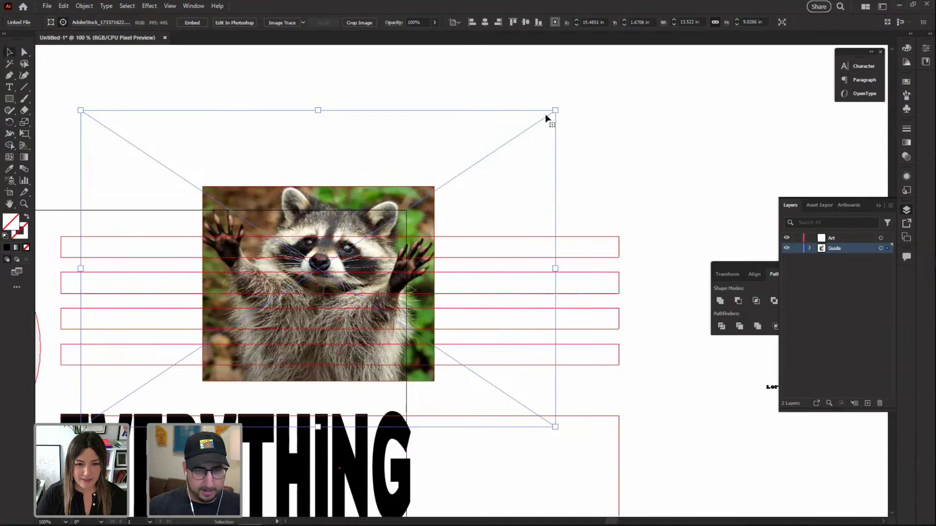
left_click(587, 152)
left_click_drag(461, 289, 560, 186)
key("ctrl+minus")
key("ctrl+minus")
left_click_drag(428, 223, 396, 102)
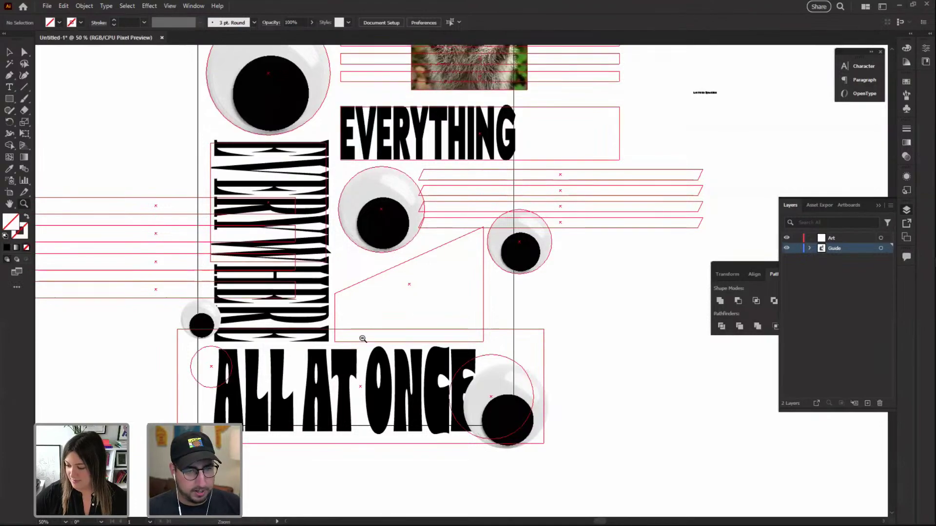
Switch to Adobe Stock in the browser and search the images for "hot dogs"
key("alt+Tab")
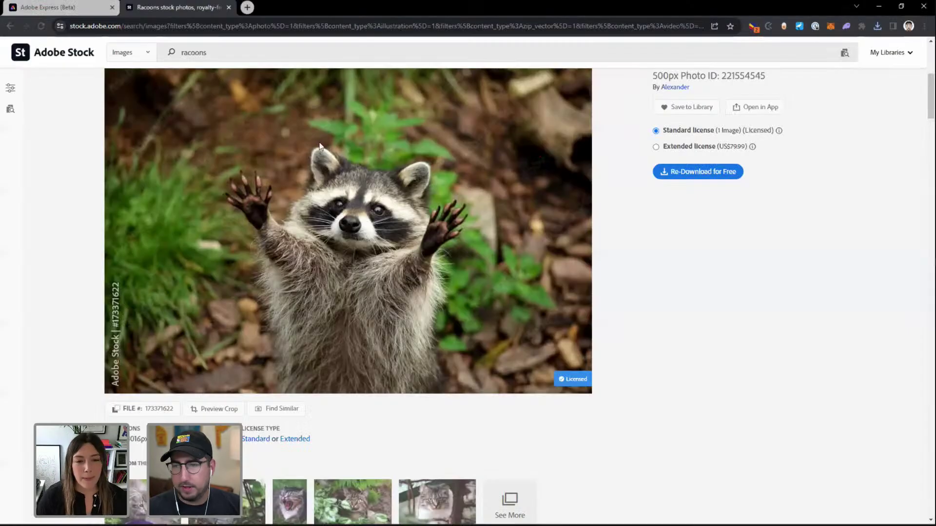
left_click(204, 53)
double_click(203, 52)
type("hot dogs")
key("Return")
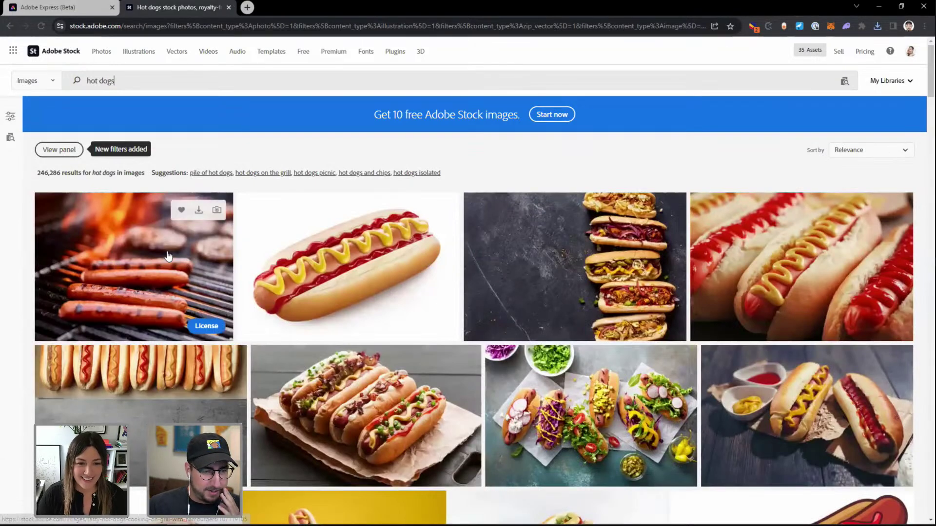
Find the photo of hot dogs over an open flame on a grill in the results and license it
scroll(168, 256, "down", 3)
scroll(169, 255, "down", 3)
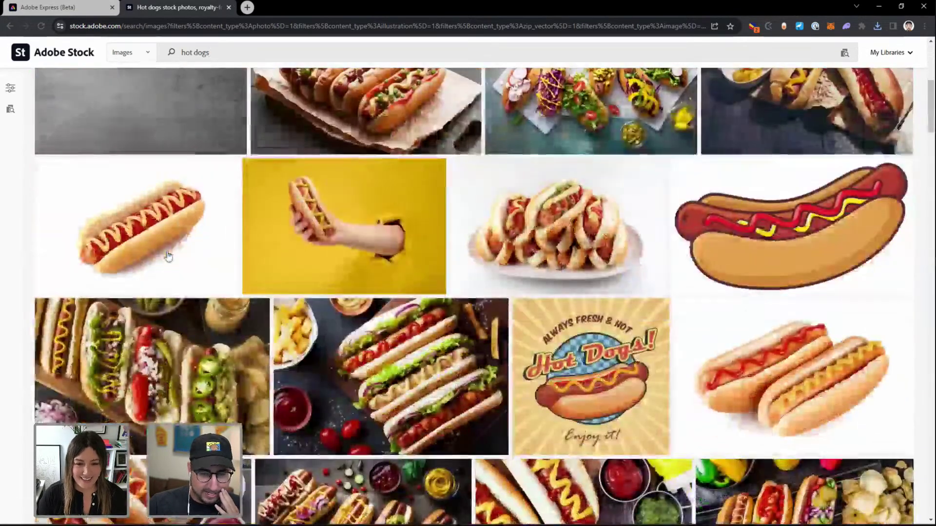
scroll(168, 256, "down", 3)
scroll(167, 256, "down", 9)
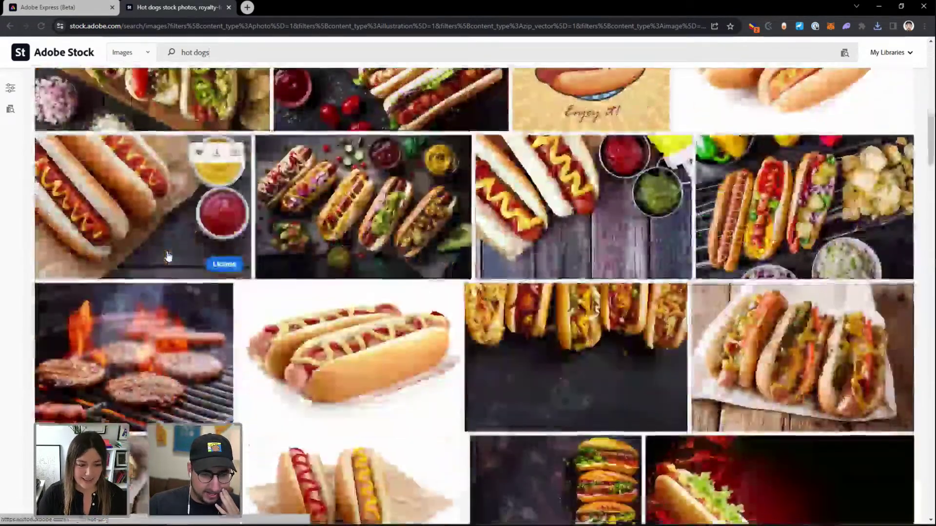
scroll(169, 255, "down", 5)
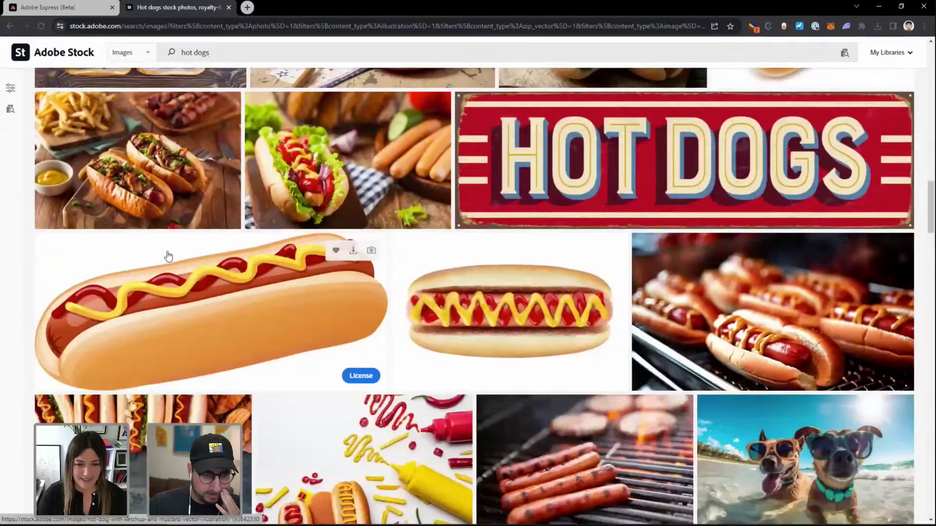
scroll(168, 256, "down", 5)
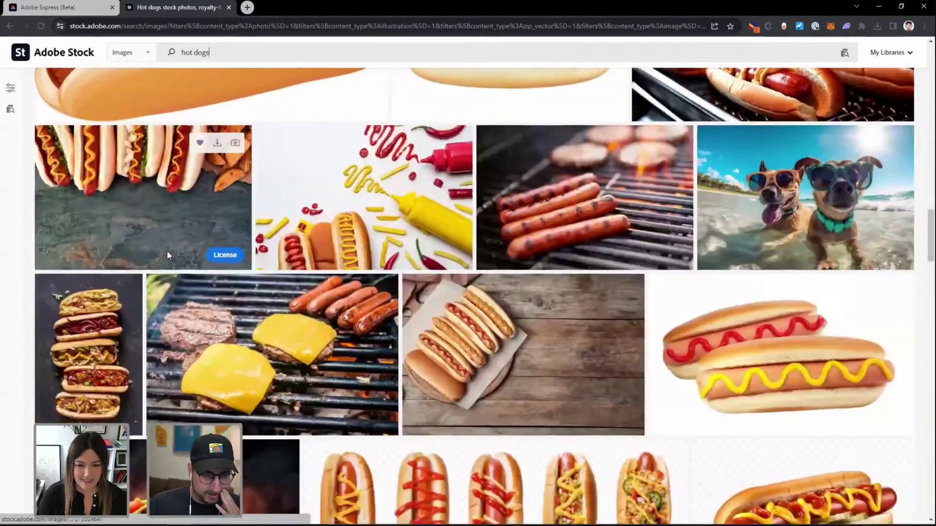
scroll(167, 251, "down", 10)
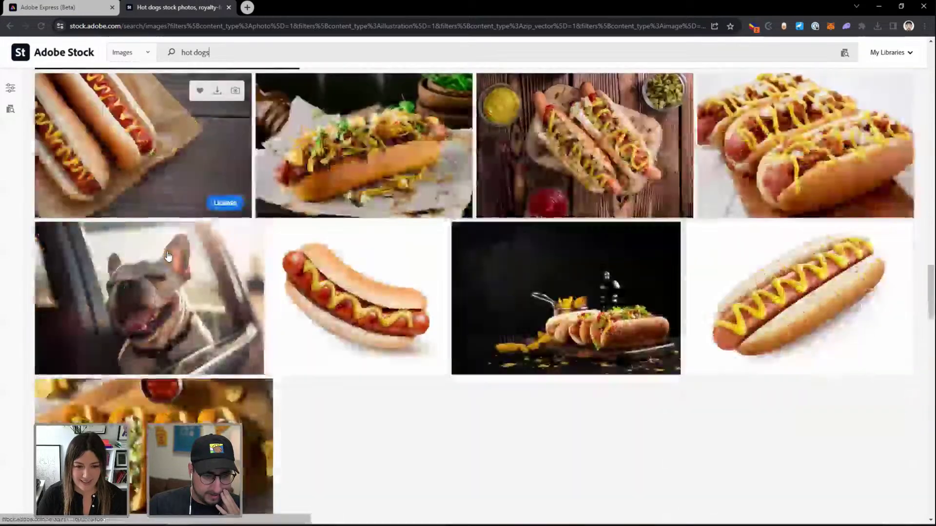
scroll(169, 256, "down", 6)
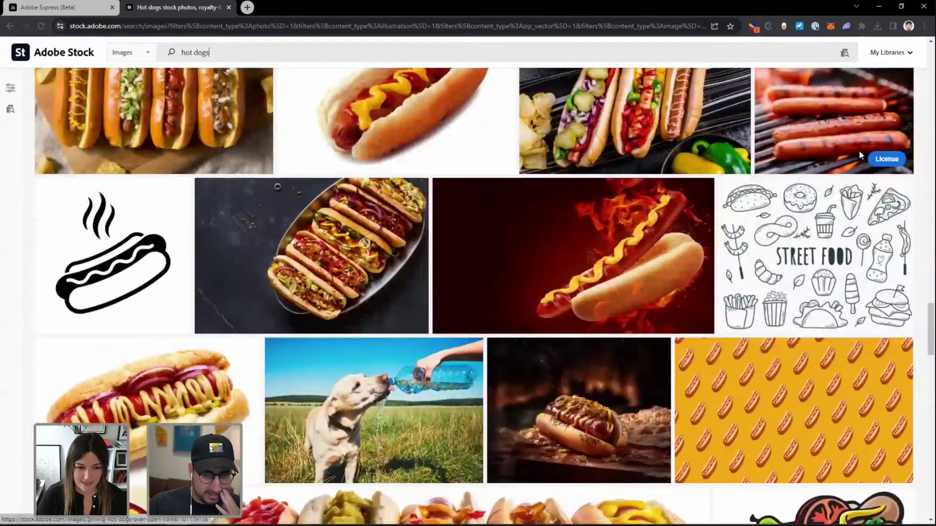
left_click(889, 160)
mouse_move(209, 522)
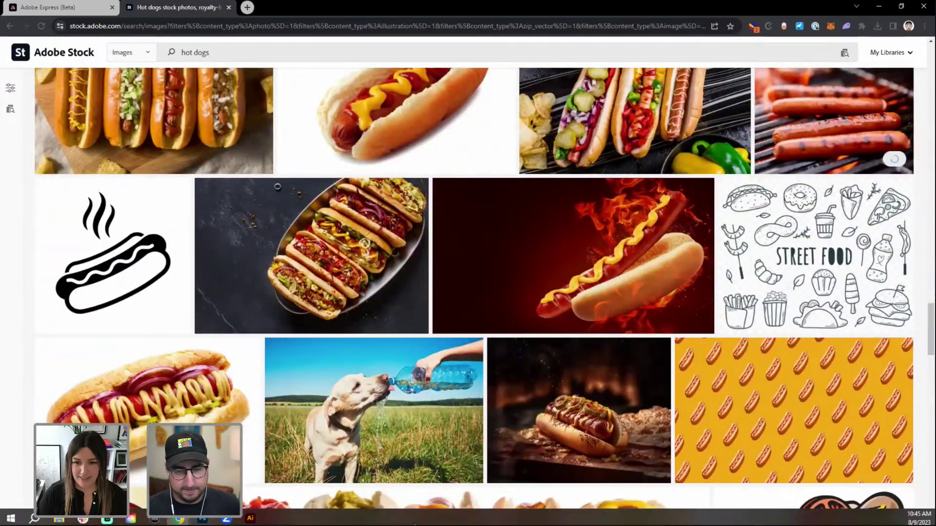
Switch back to Illustrator, place the hot dog photo and move it to the right, clear of the artboard's lower area
left_click(250, 515)
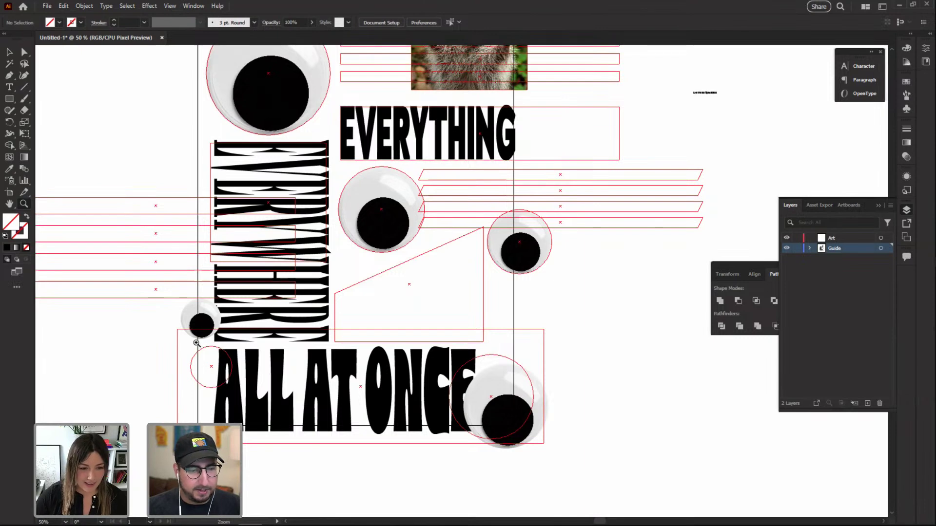
left_click_drag(935, 329, 444, 312)
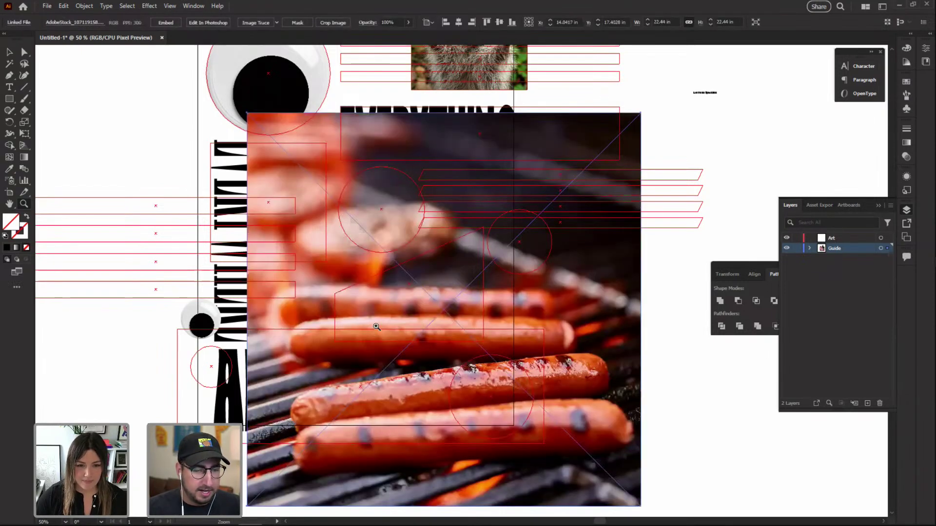
key("v")
left_click_drag(607, 368, 682, 369)
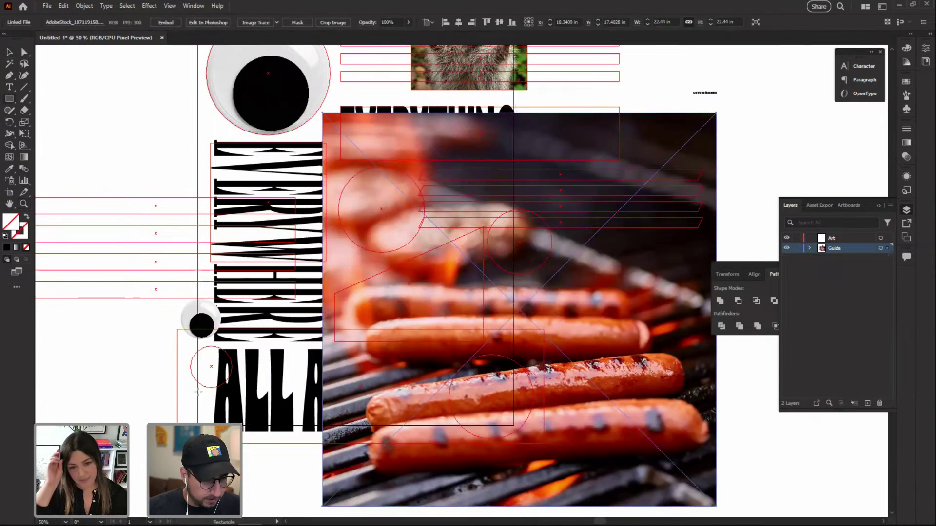
key("v")
left_click_drag(410, 302, 691, 291)
Draw a full-width rectangle about 18 x 5.5 in at the artboard's bottom, mask the hot dog photo with it and send it to back
mouse_move(197, 425)
left_mouse_down()
mouse_move(512, 343)
mouse_move(513, 329)
left_mouse_up()
key("v")
left_click_drag(609, 320, 248, 322)
key("ctrl+shift+bracketleft")
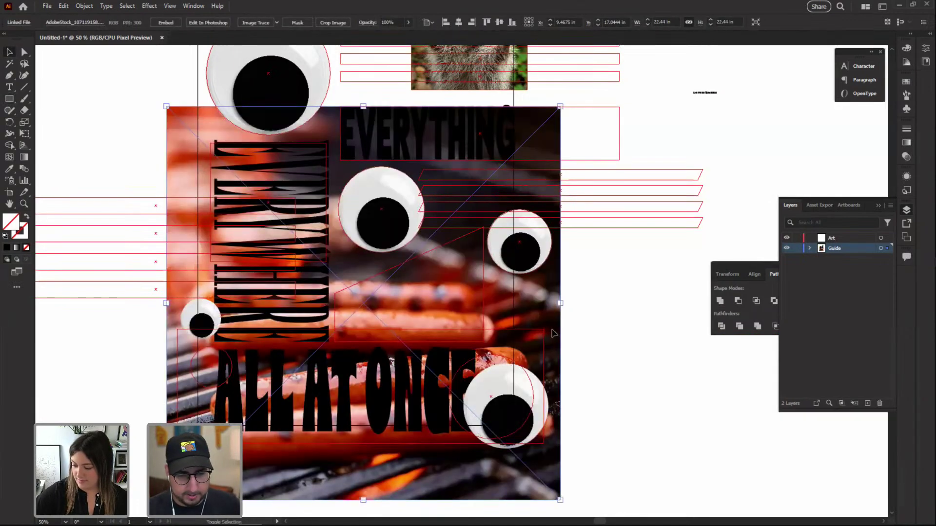
left_click(513, 336, "shift")
right_click(514, 335)
left_click(556, 259)
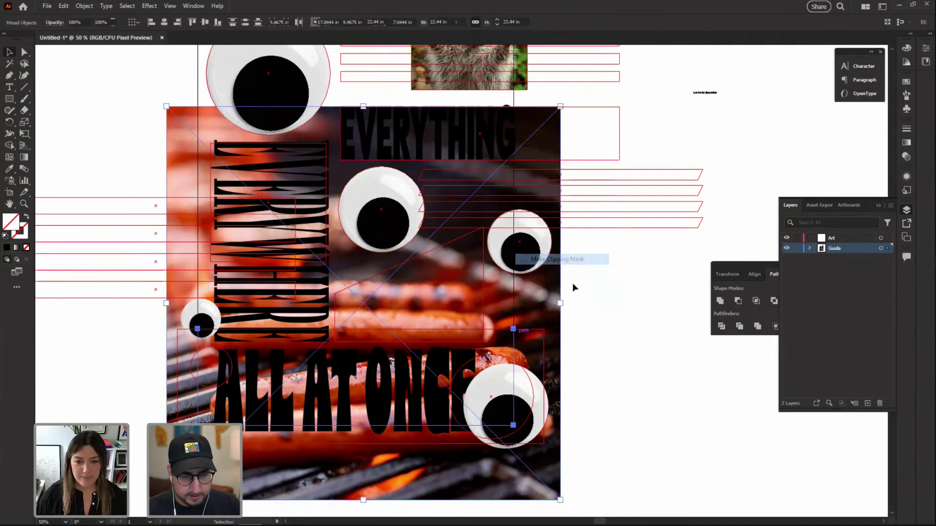
key("ctrl+shift+bracketleft")
Nudge the hot dog photo up and left inside its clipping mask so the sausages fill the strip behind ALL AT ONCE
key("a")
left_click(507, 344)
key("shift+Up")
key("shift+Up")
key("shift+Up")
key("shift+Left")
key("shift+Left")
key("shift+Up")
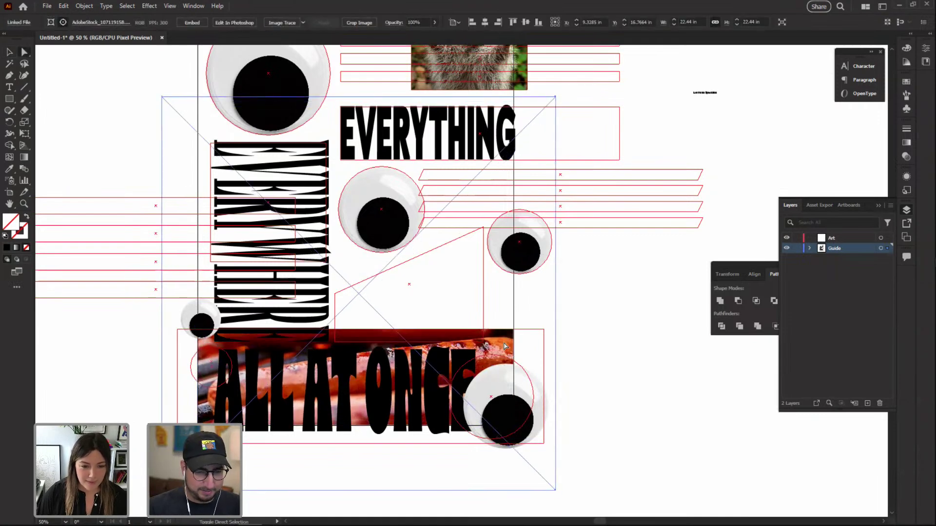
key("shift+Up")
key("shift+Up")
key("shift+Up")
key("shift+Up")
key("shift+Up")
key("shift+Left")
key("shift+Left")
key("shift+Left")
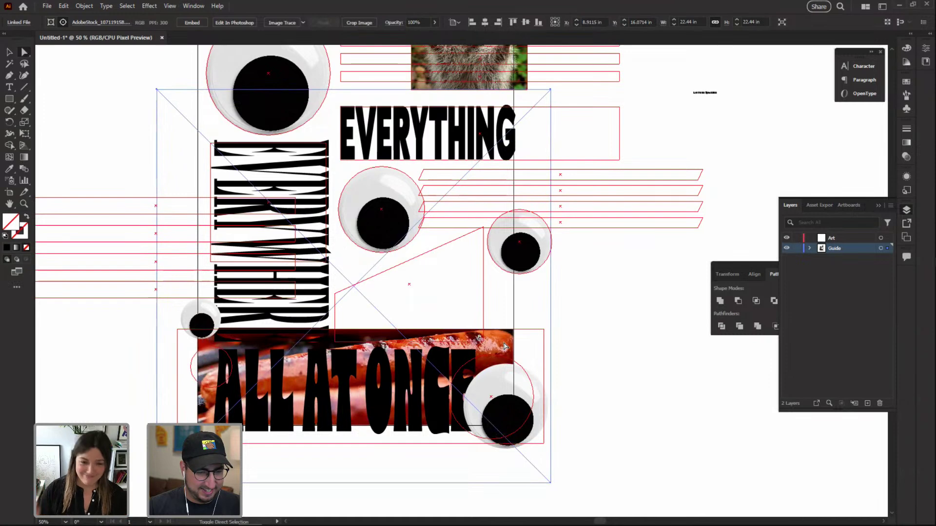
key("shift+Up")
key("shift+Up")
key("shift+Left")
key("shift+Left")
key("shift+Up")
key("shift+Left")
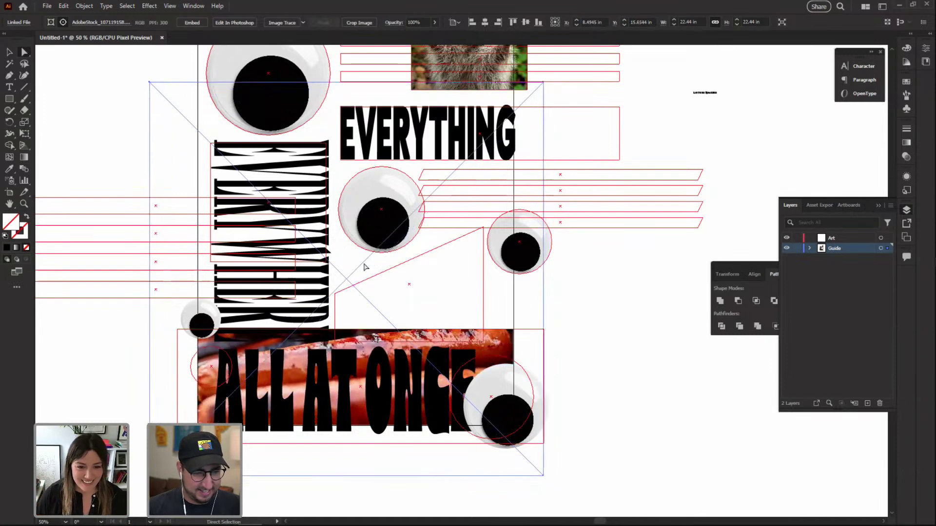
left_click(139, 383)
key("v")
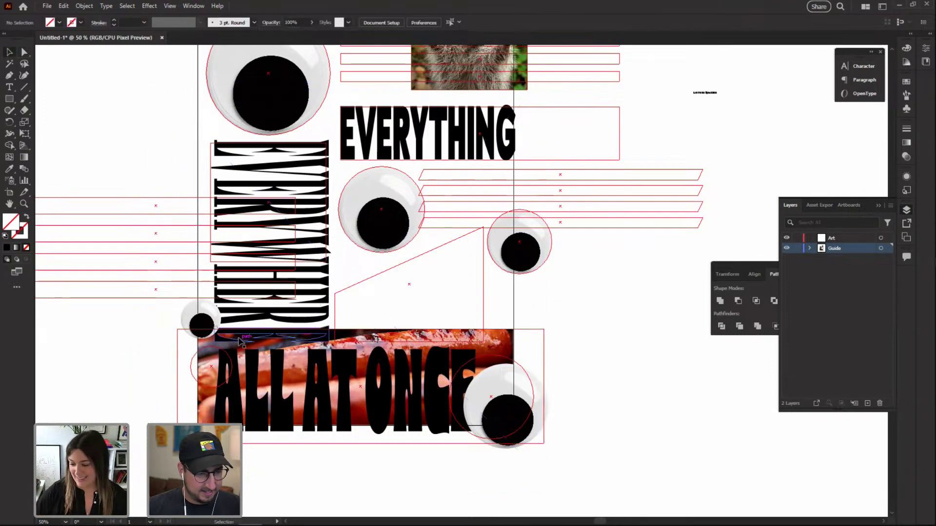
left_click(239, 342)
left_click_drag(395, 336, 401, 340)
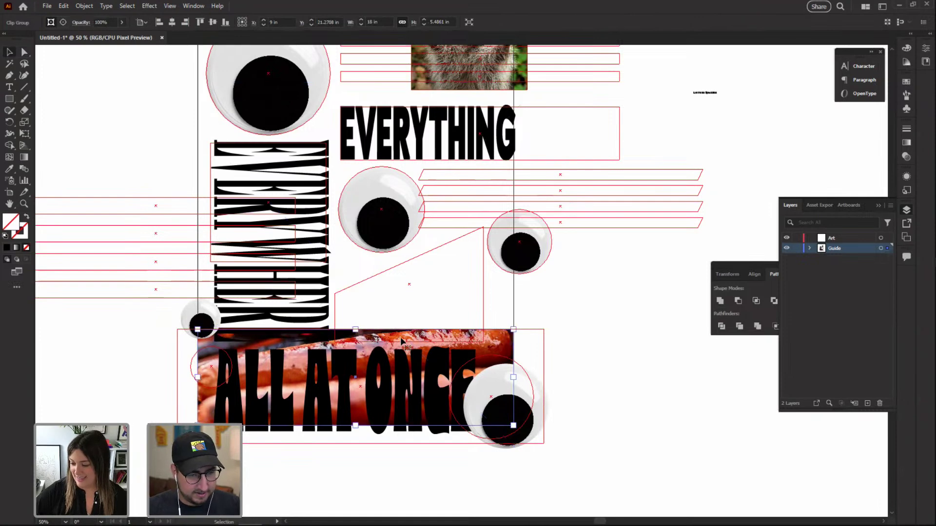
left_click(583, 341)
Draw an 18 x 24 in rectangle covering the whole artboard and fill it with bright yellow
left_click_drag(578, 342, 577, 403)
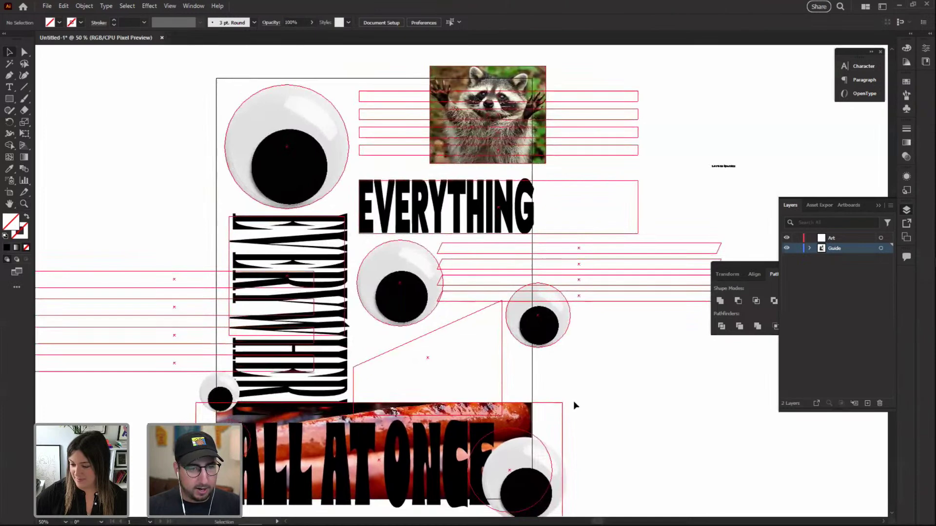
key("m")
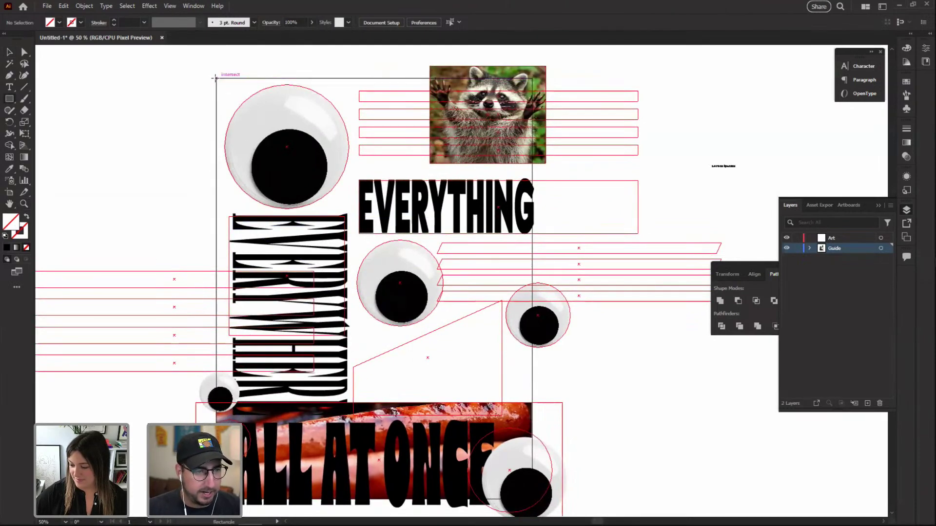
mouse_move(216, 78)
left_mouse_down()
mouse_move(443, 391)
mouse_move(538, 469)
mouse_move(532, 498)
left_mouse_up()
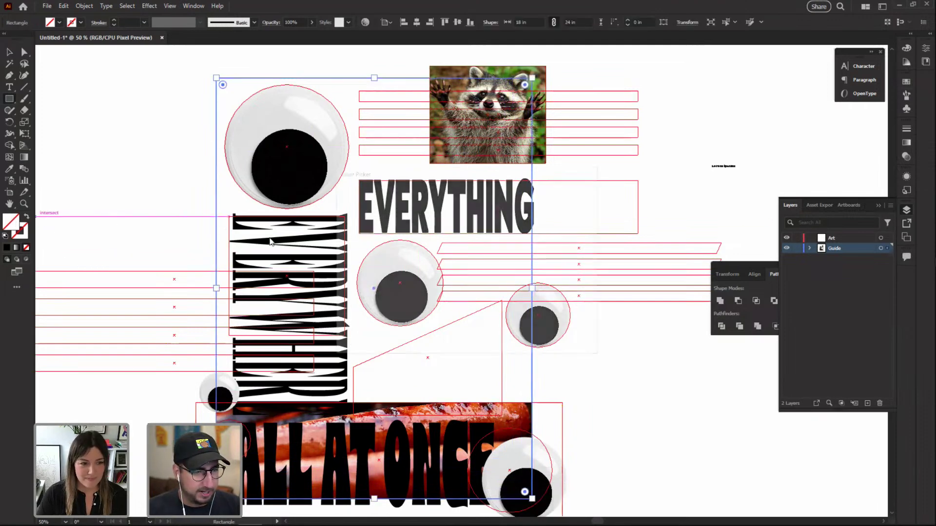
left_click(478, 308)
left_click_drag(448, 241, 455, 221)
left_click(482, 303)
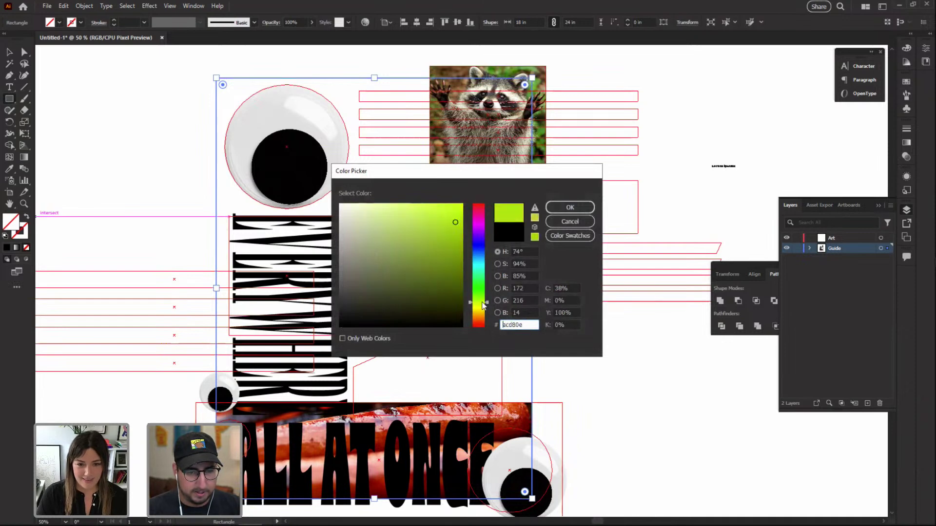
left_click(482, 306)
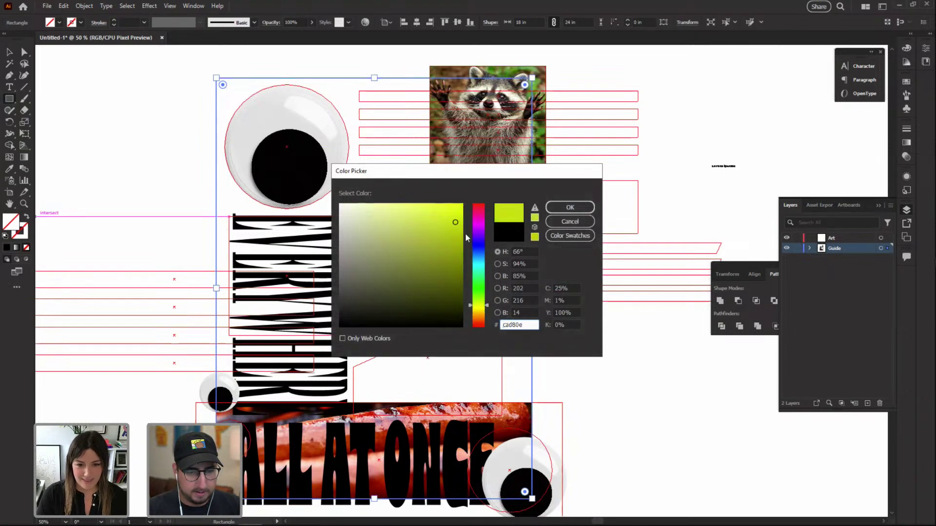
left_click_drag(459, 219, 461, 214)
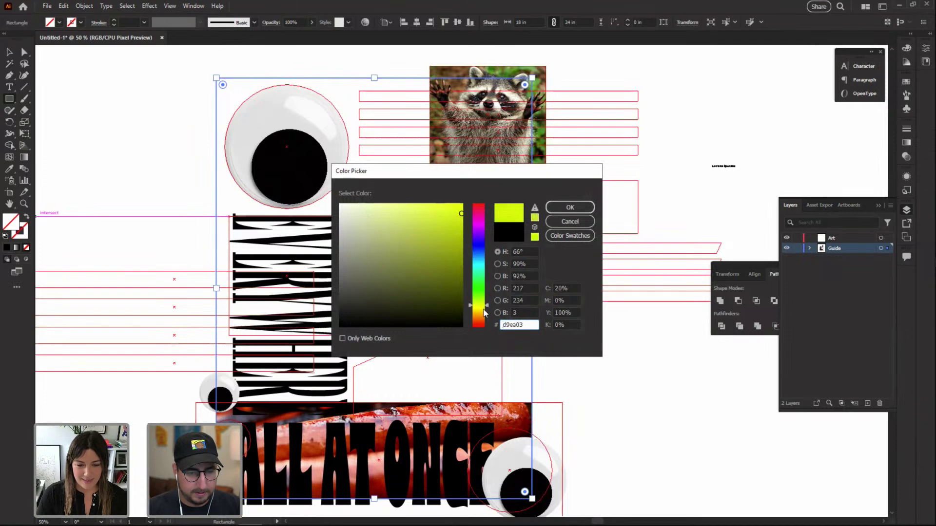
left_click(557, 206)
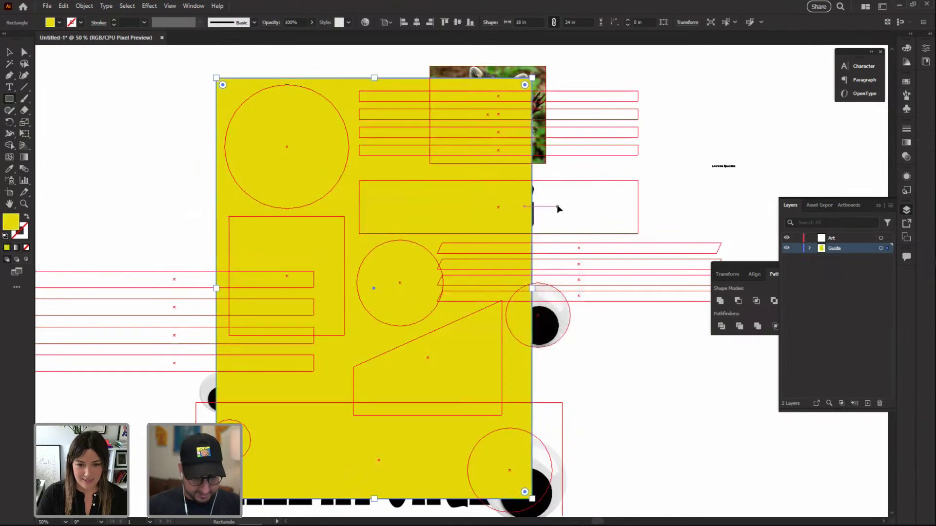
Send the yellow background rectangle behind all the artwork and hide the guides
key("ctrl+y")
key("v")
left_click(666, 123)
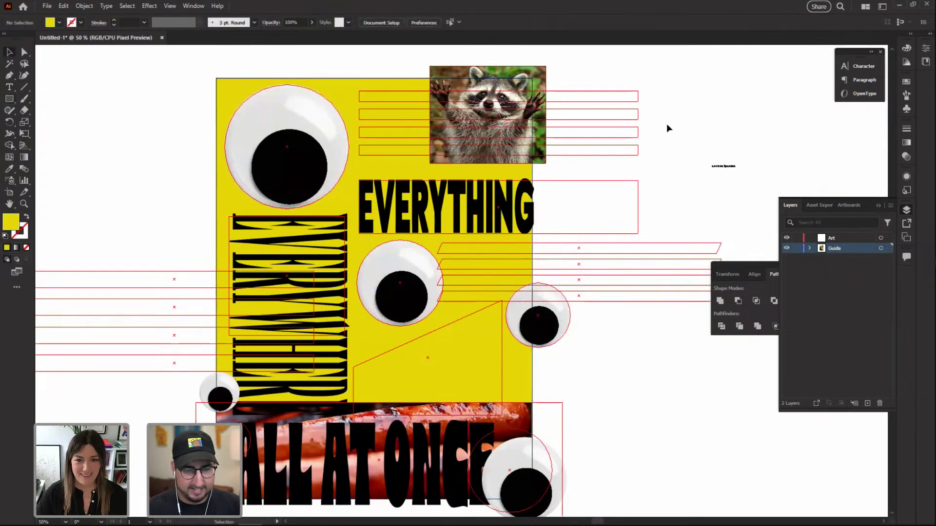
key("ctrl+semicolon")
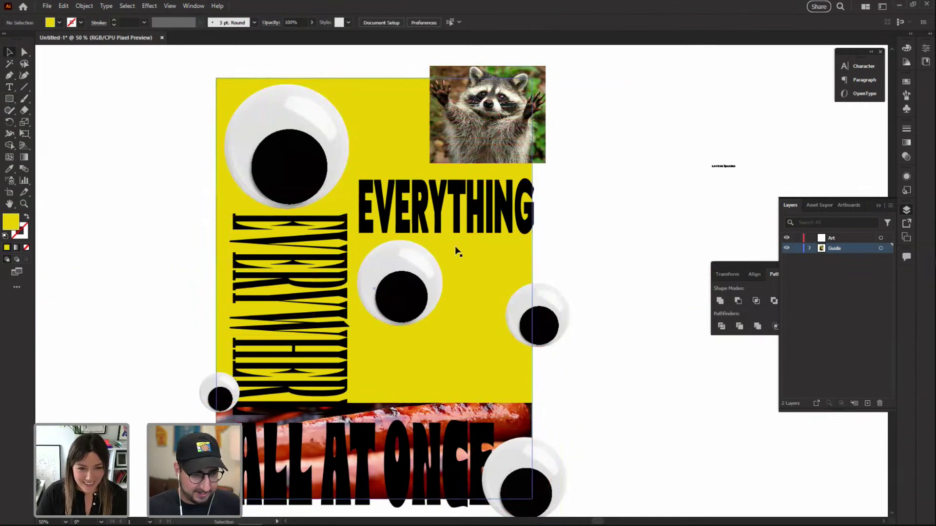
Fill the ALL AT ONCE lettering over the hot dog photo with white
left_click(359, 436)
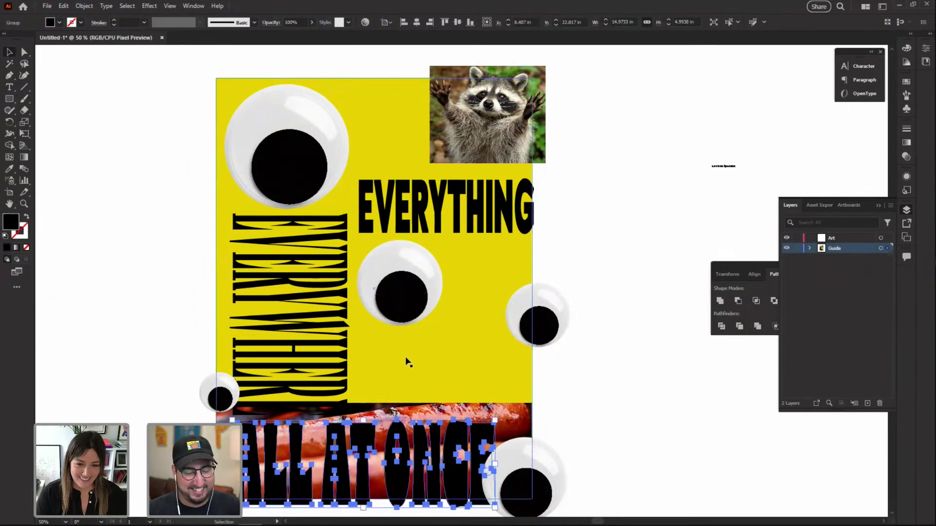
left_click(153, 270)
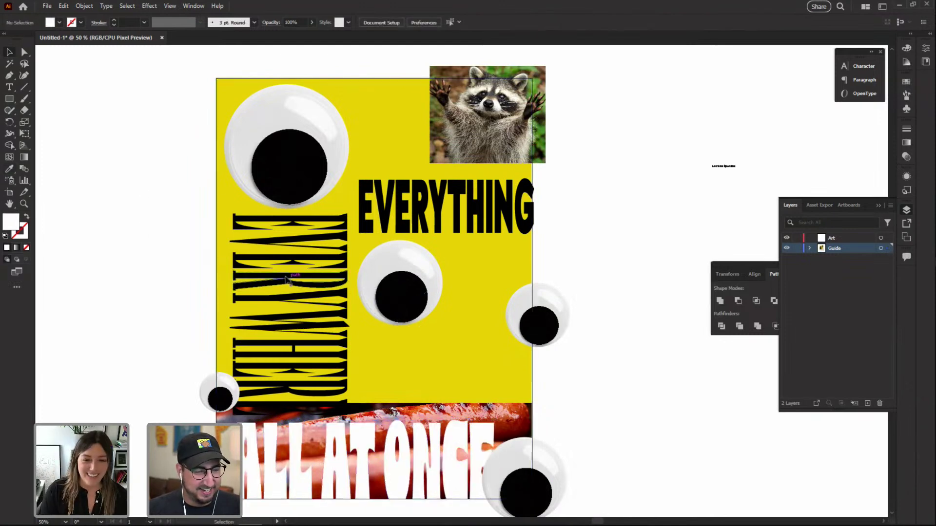
Shorten the vertical EVERYWHERE lettering to about 10.15 in so it ends above the hot dog strip, and fill it with magenta #ff12f4
left_click(280, 388)
left_click_drag(290, 415, 290, 392)
double_click(13, 224)
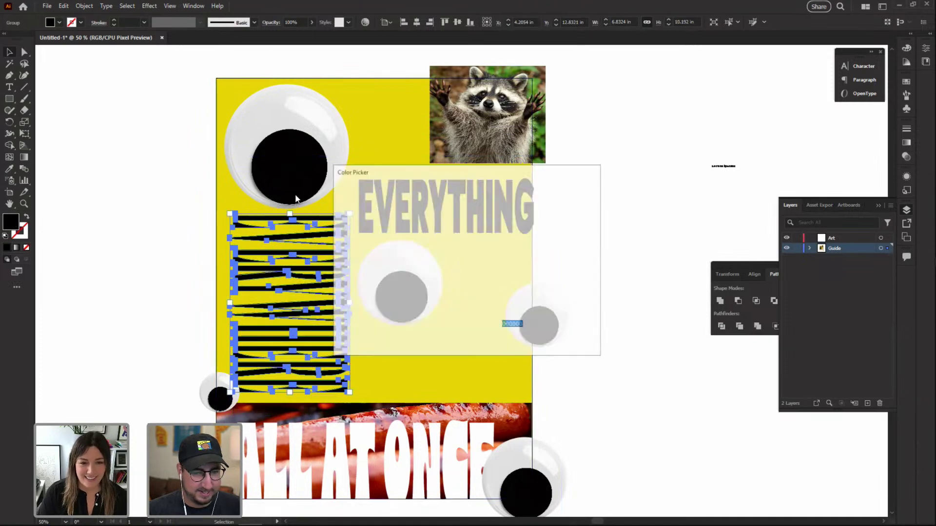
left_click(478, 223)
left_click(455, 205)
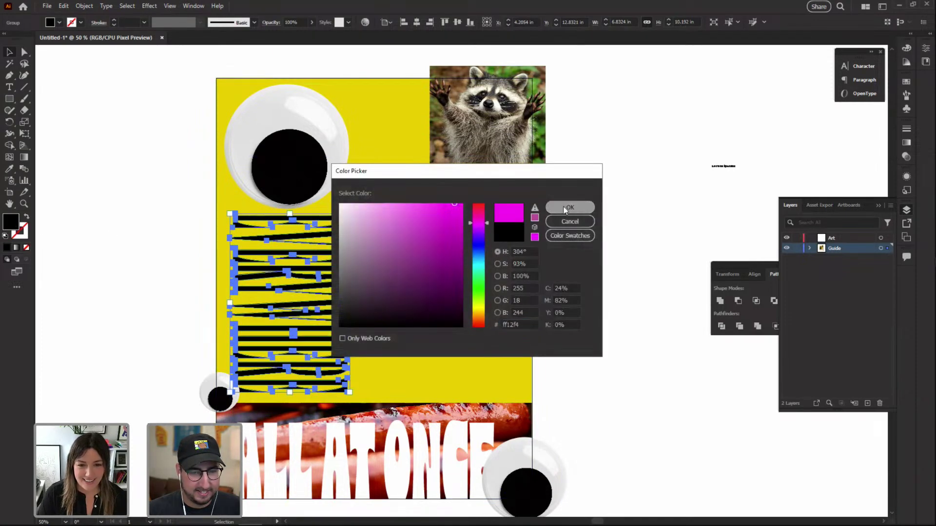
left_click(570, 207)
left_click(540, 248)
Fill the EVERYTHING lettering below the raccoon photo with bright green
left_click(424, 204)
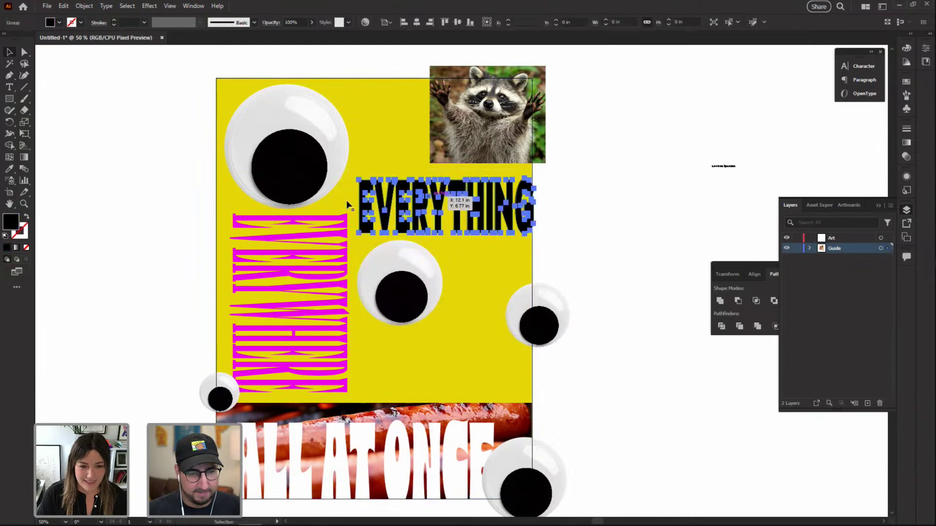
double_click(12, 221)
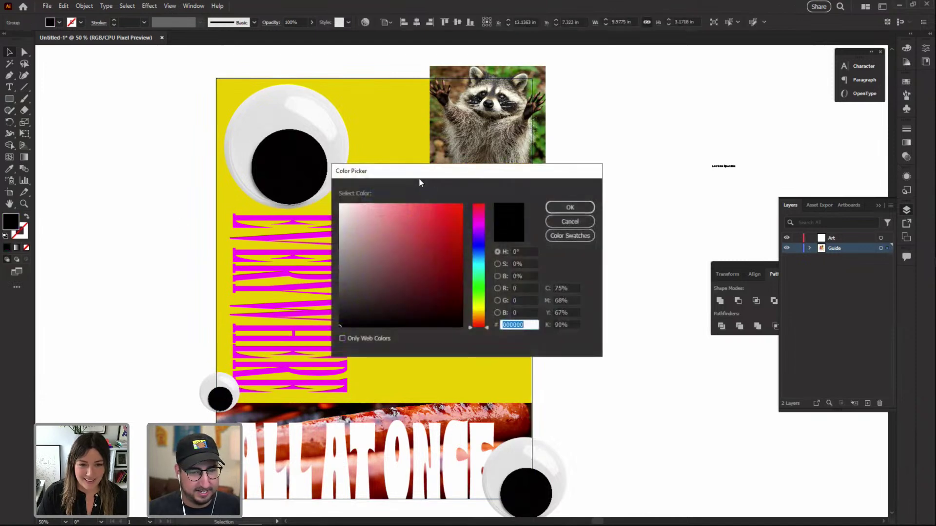
left_click(477, 286)
left_click(453, 216)
left_click(570, 207)
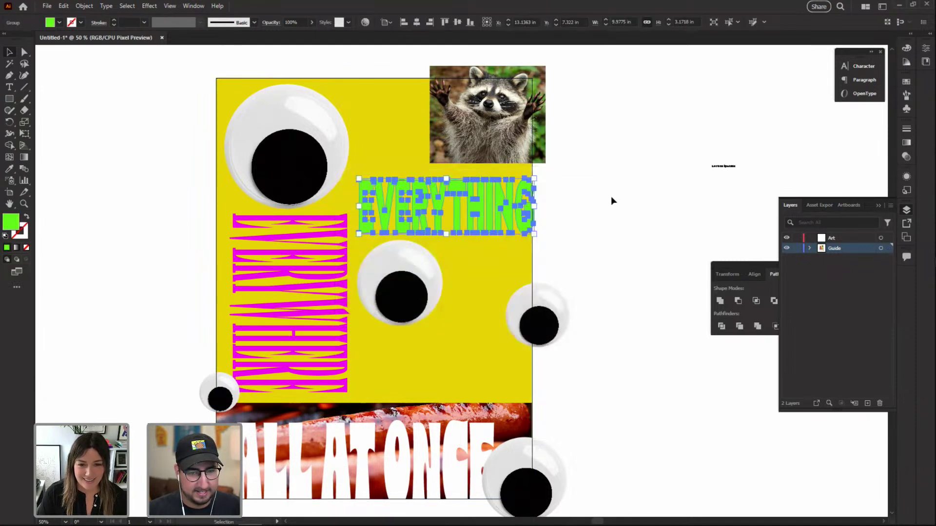
Fill the EVERYTHING lettering with dark green and stretch its upper edge slightly toward the raccoon photo
left_click(612, 200)
left_click(459, 202)
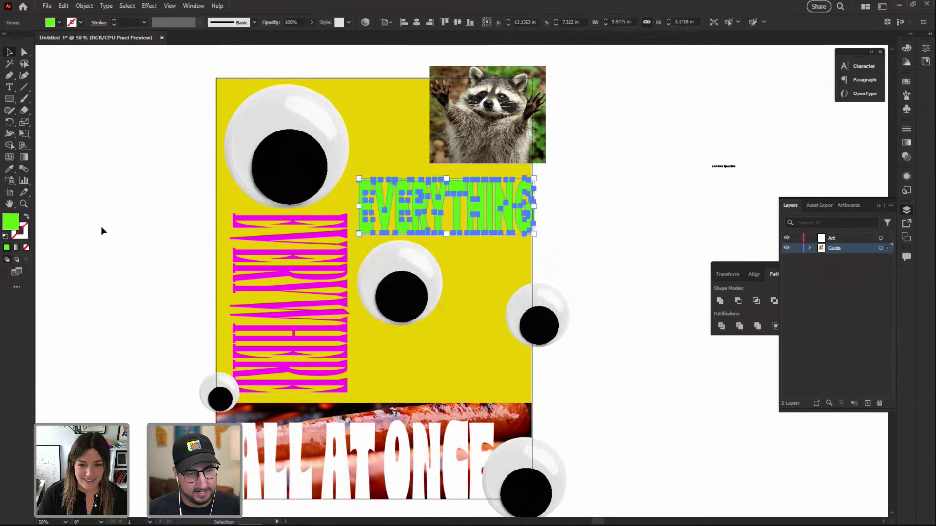
double_click(13, 224)
left_click(561, 207)
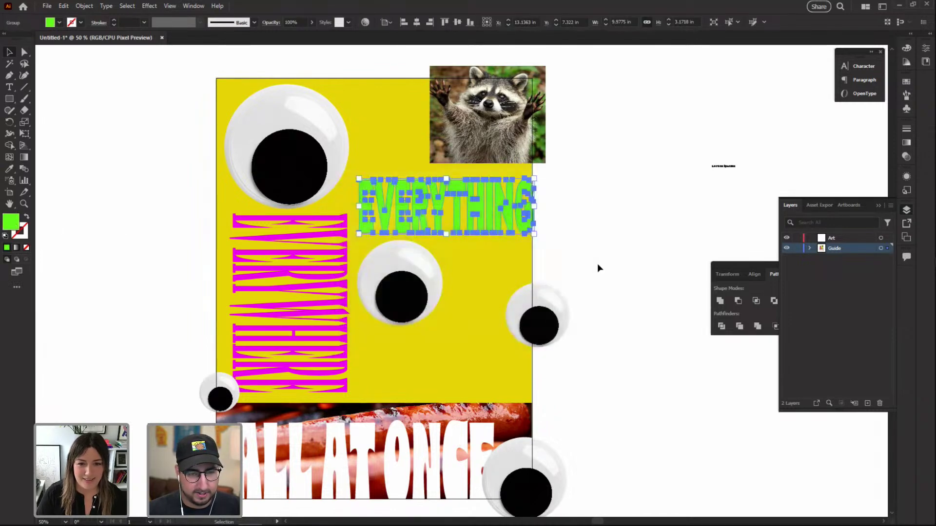
left_click(458, 190)
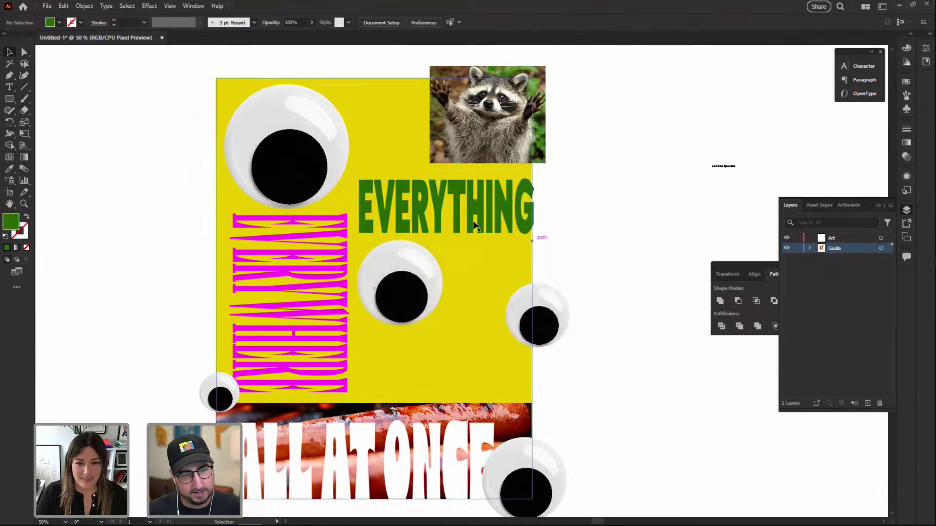
left_click(458, 190)
left_click_drag(446, 178, 449, 176)
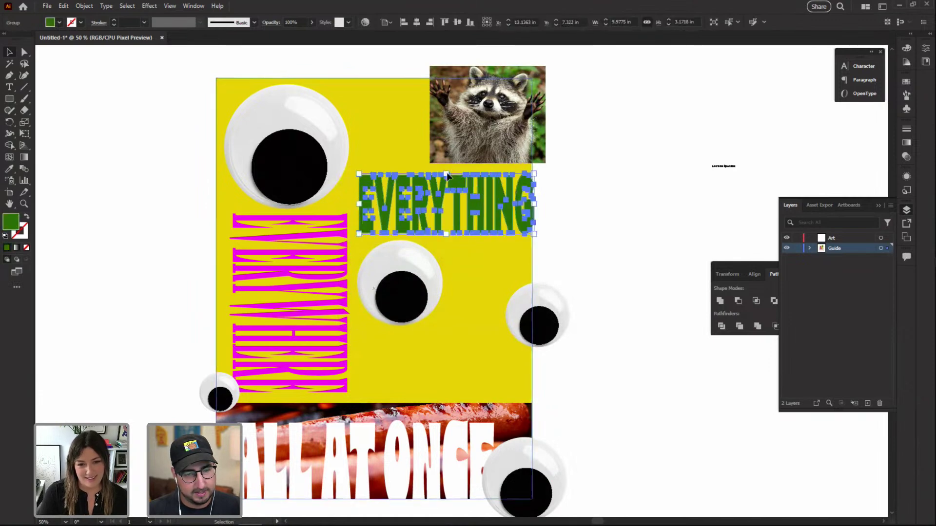
left_click(609, 293)
key("z")
left_click_drag(586, 266, 404, 364)
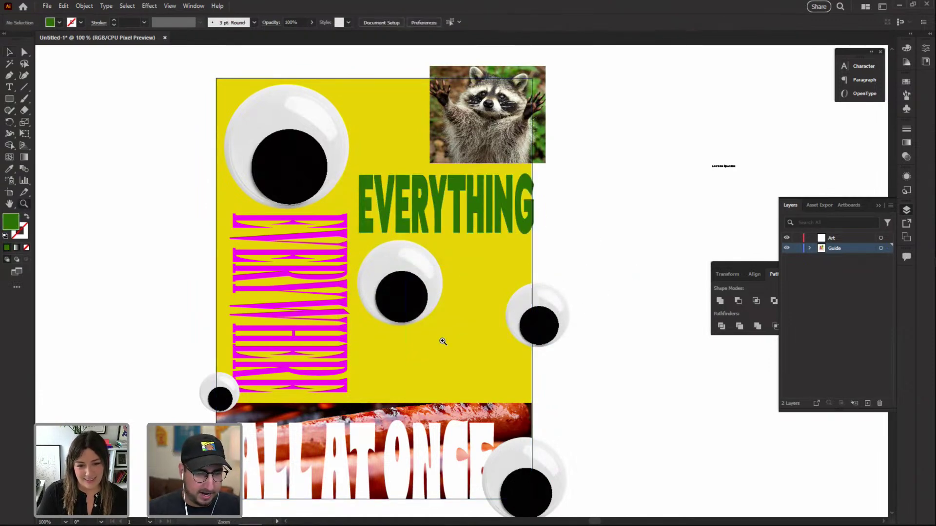
left_click(443, 341)
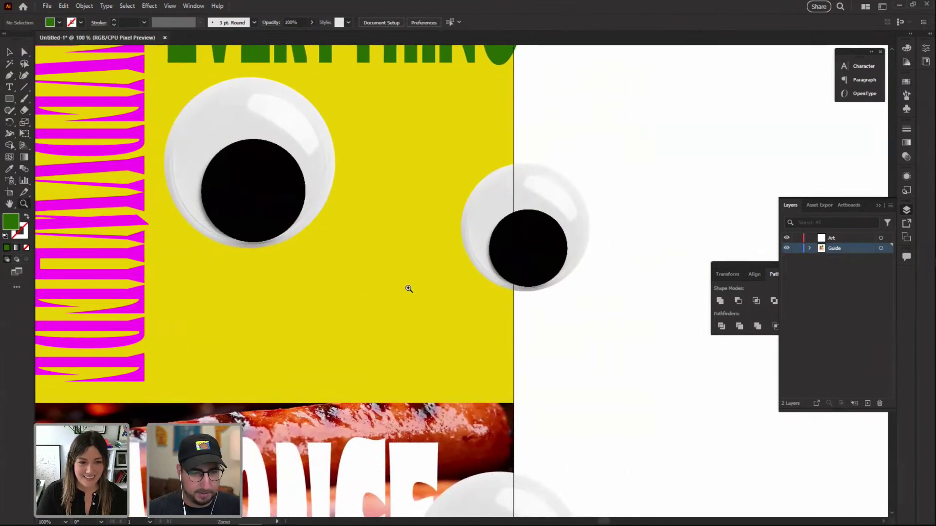
key("t")
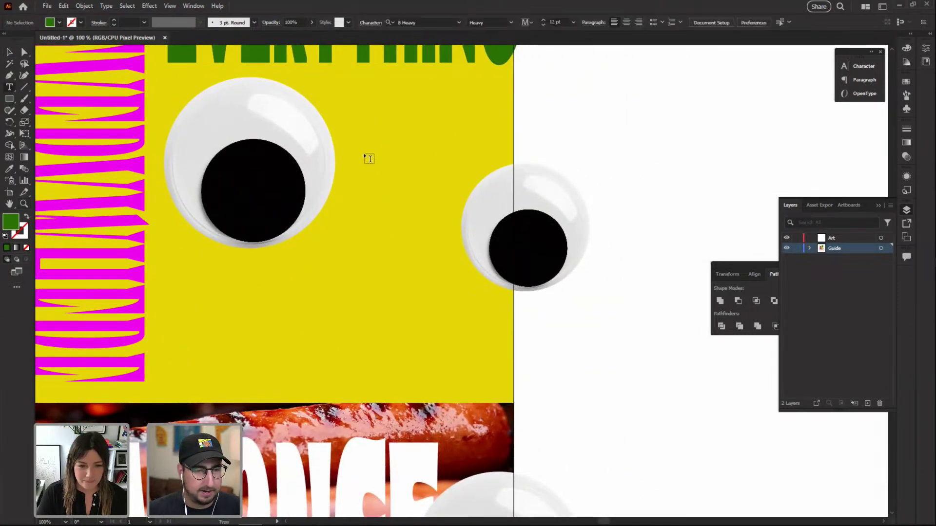
left_click_drag(358, 143, 358, 142)
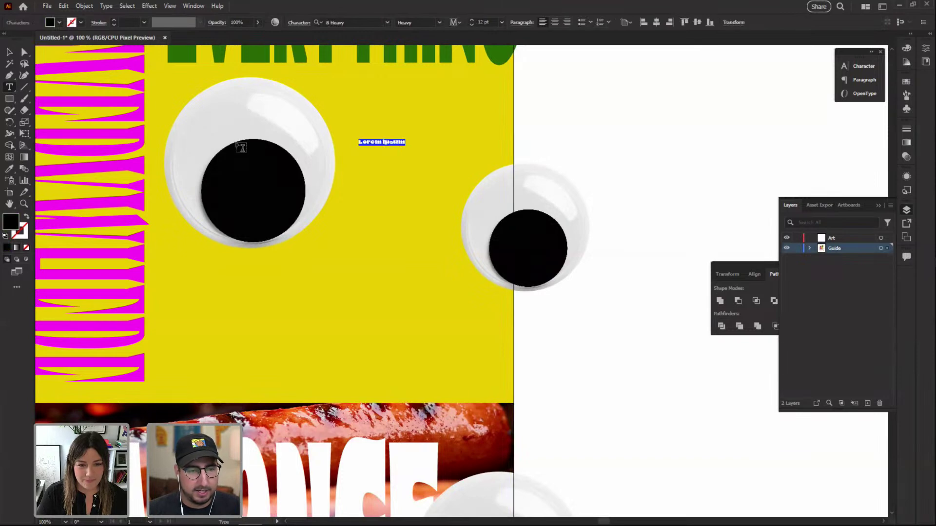
left_click(9, 52)
key("s")
left_click_drag(401, 122, 429, 108)
key("Delete")
Add a wide area-text frame over the middle googly eye and set its font to FreightNeo Pro Semi Italic
key("t")
left_click_drag(251, 87, 629, 117)
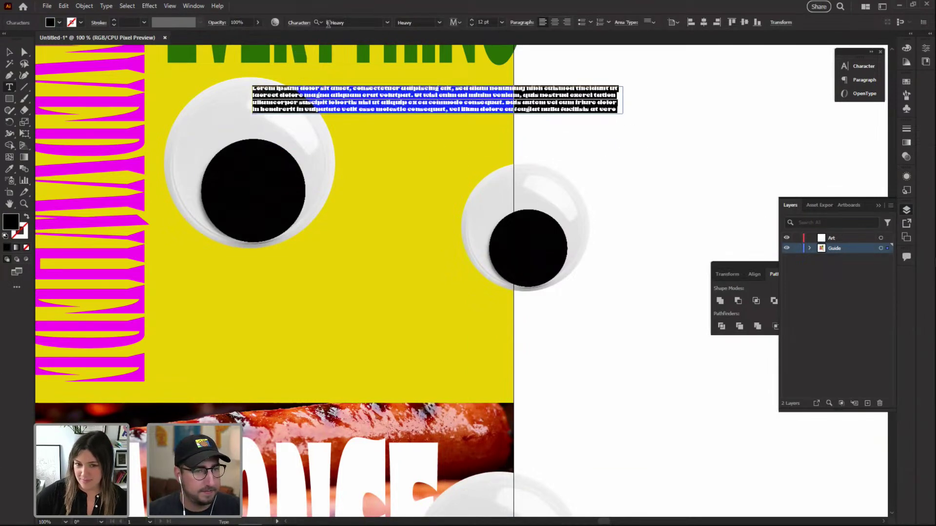
left_click(355, 23)
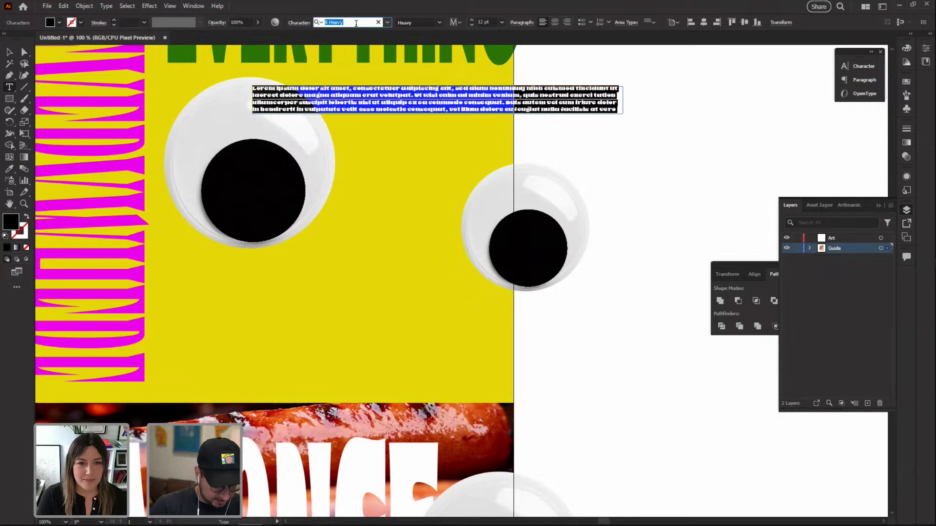
type("freigh")
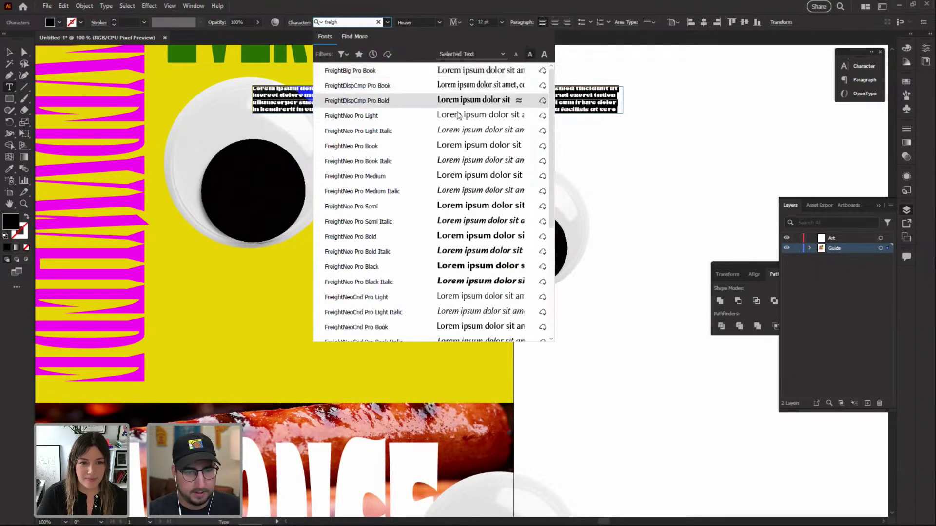
left_click(412, 222)
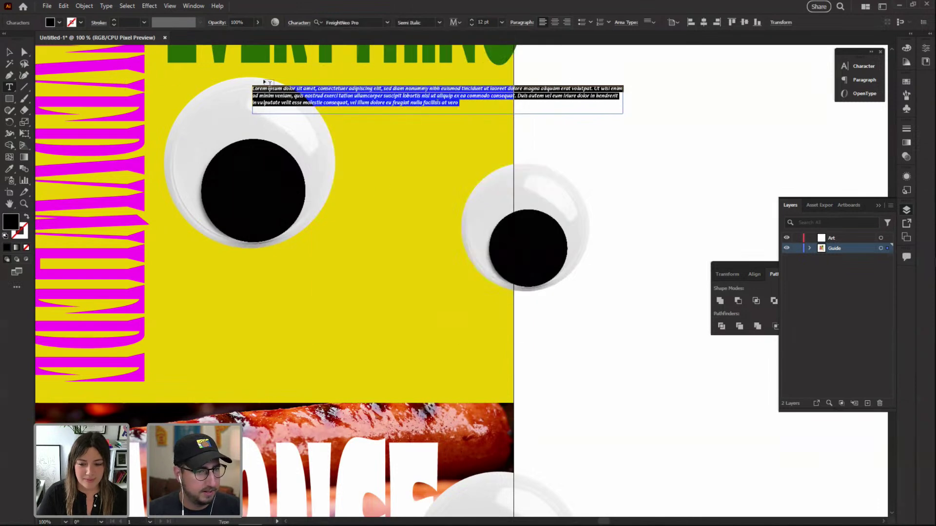
Replace the placeholder text with "In another universe, I'd love doing laundry and taxes with you." and set it to 80 pt
key("BackSpace")
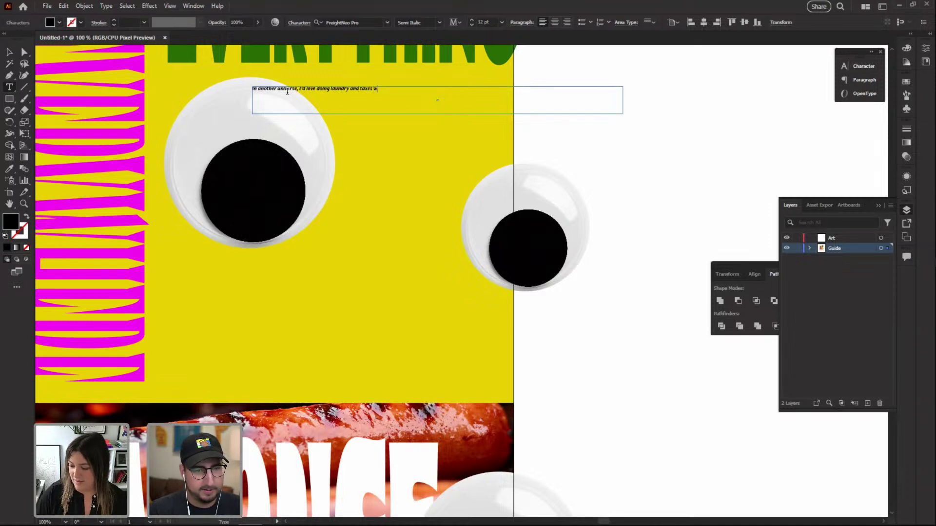
triple_click(286, 91)
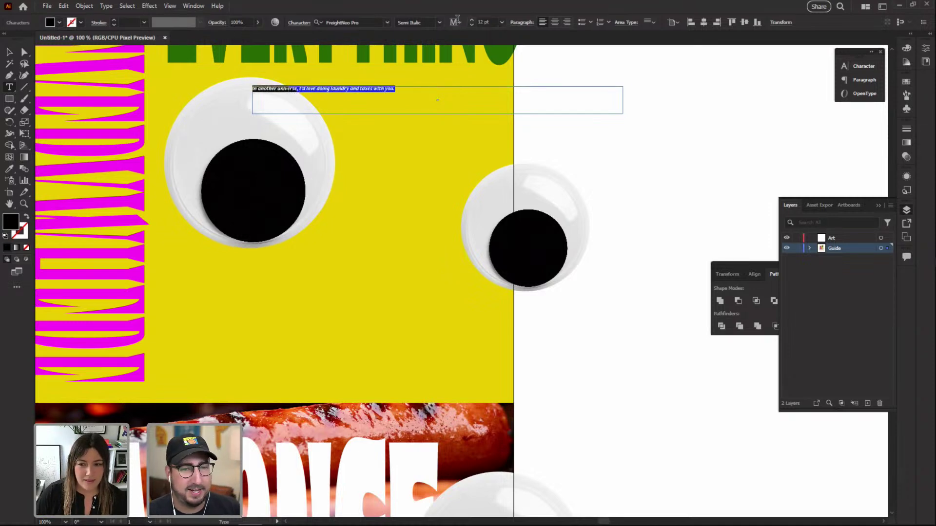
scroll(484, 19, "up", 10)
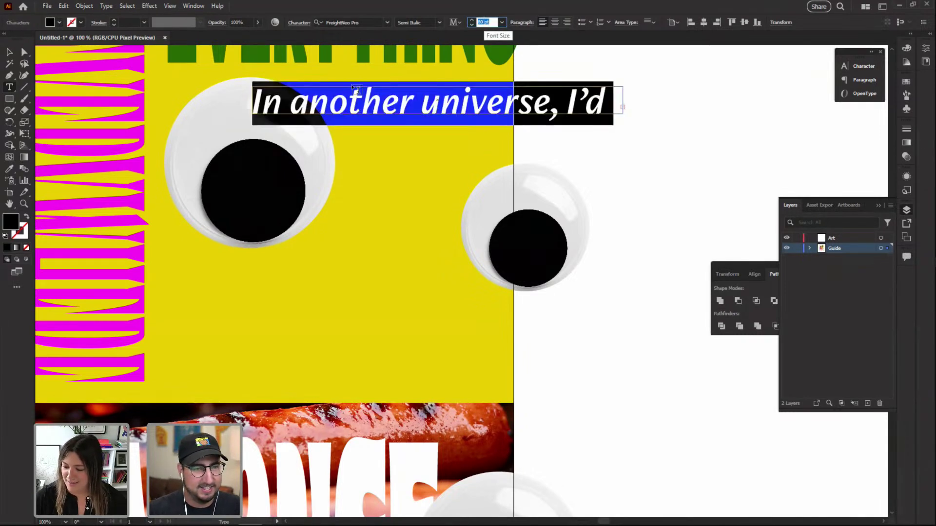
Enlarge the quote's text frame to fit three lines and move it below the middle eyes, above the hot dog strip
left_click(10, 52)
left_click_drag(622, 114, 596, 223)
left_click_drag(521, 152, 445, 317)
key("ctrl+shift+a")
Shorten the white ALL AT ONCE lettering to about 3.74 in tall by raising its lower edge
key("z")
left_click(401, 246, "alt")
mouse_move(389, 222)
left_mouse_down()
mouse_move(407, 258)
mouse_move(372, 190)
mouse_move(378, 215)
left_mouse_up()
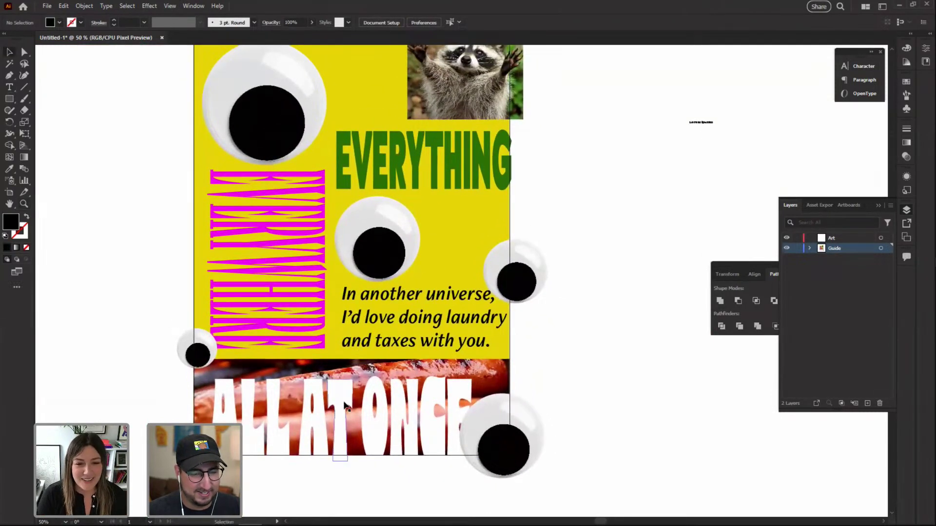
key("v")
left_click(347, 441)
left_click_drag(347, 442, 347, 422)
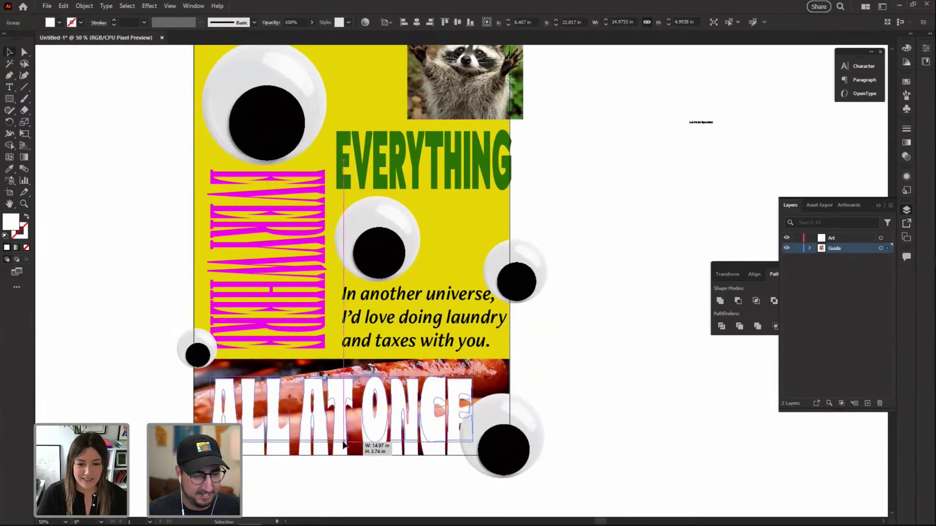
left_click(541, 393)
Delete the leftover Lorem Ipsum text lying outside the artboard
left_click_drag(622, 265, 600, 302)
left_click_drag(602, 89, 756, 245)
key("Delete")
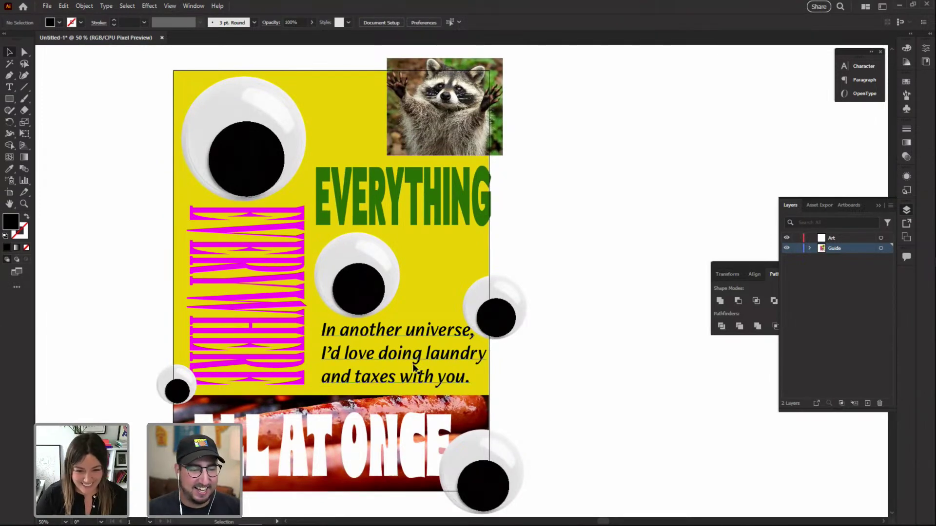
Paste a copy of the quote and rotate it 90° counter-clockwise between the large eye and the raccoon photo
key("ctrl+v")
key("shift+m")
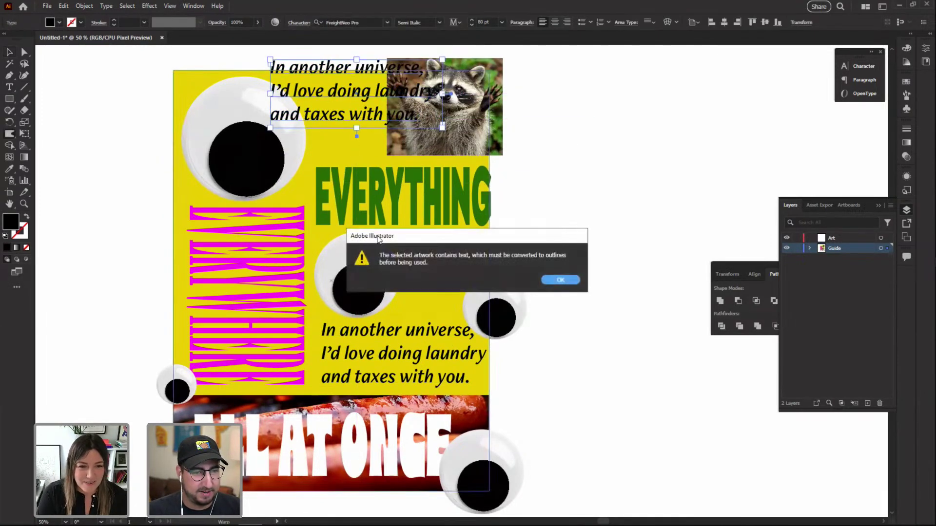
left_click(560, 280)
key("r")
left_click_drag(302, 97, 350, 101)
key("v")
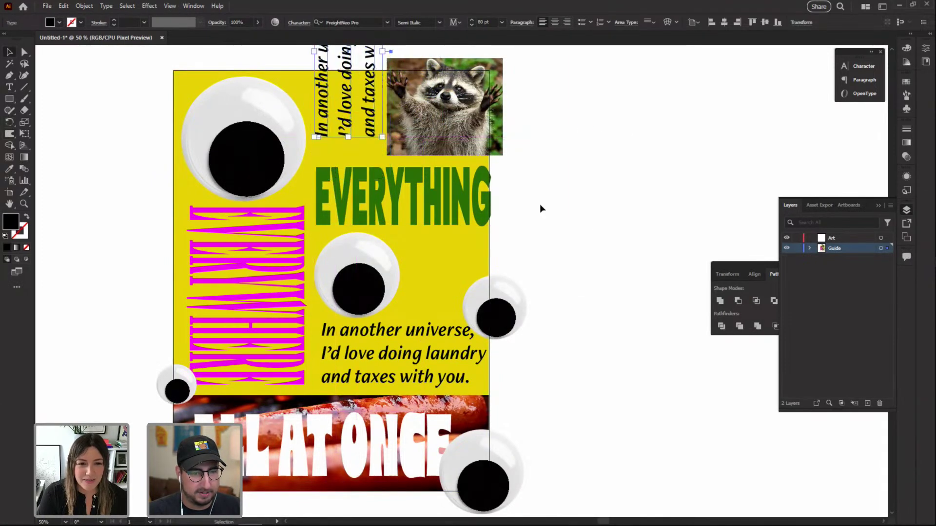
Move the right-hand eye inside the poster beside the middle eye, and shift the large eye past the upper-left corner and enlarge it
left_click_drag(511, 311, 467, 289)
left_click_drag(210, 109, 187, 83)
left_click_drag(281, 179, 313, 198)
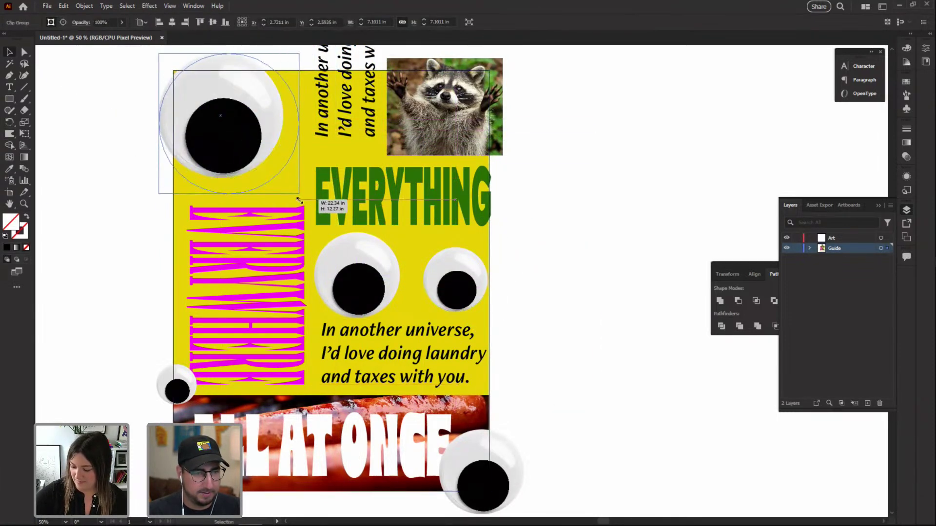
left_click(550, 209)
Create an 18 x 24 in rectangle and centre it on the artboard over the poster artwork
key("m")
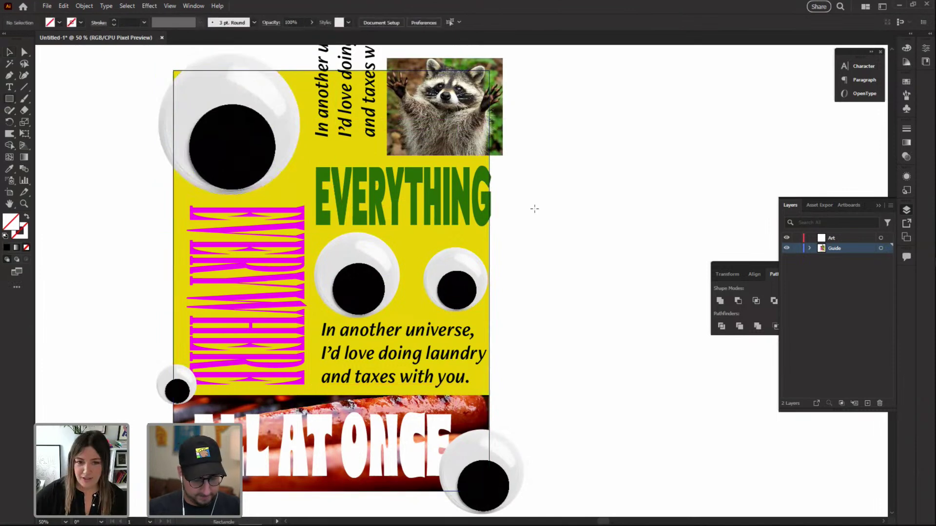
left_click(549, 212)
type("18")
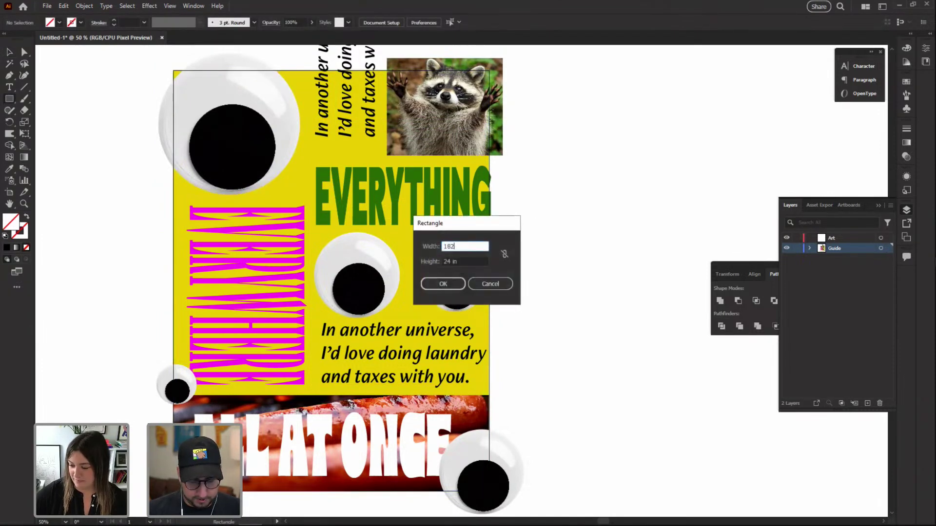
key("Return")
left_click(416, 22)
left_click(452, 21)
Make a clipping mask from all the artwork so the 18 x 24 in rectangle crops it to the poster
key("ctrl+a")
right_click(373, 128)
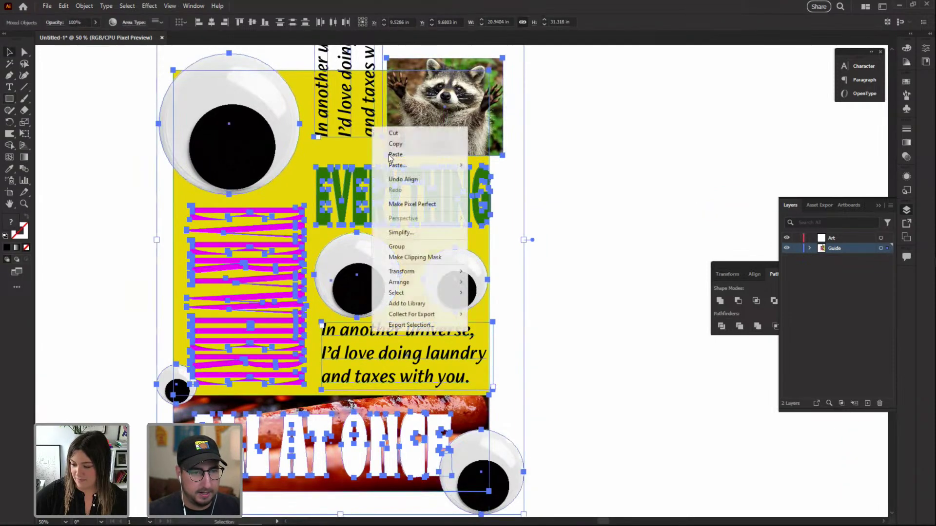
left_click(412, 257)
left_click(613, 154)
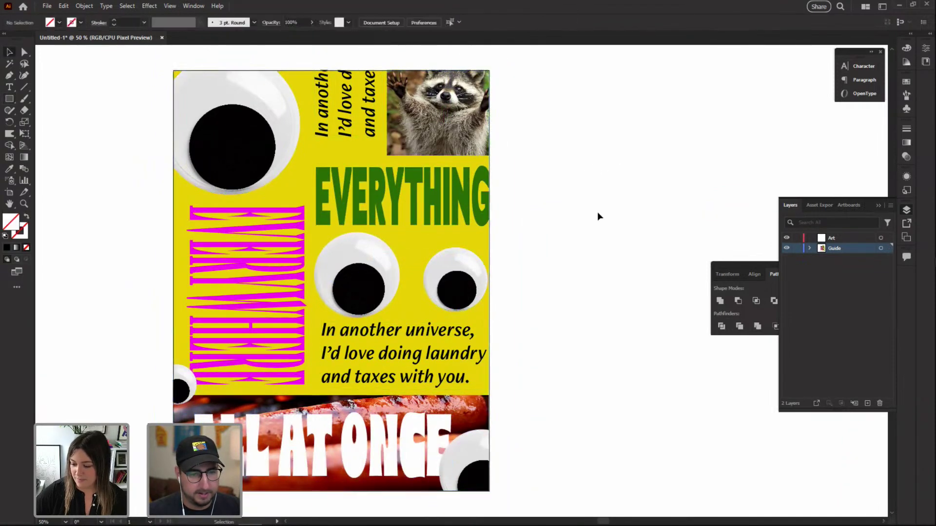
Create another 18 x 24 in rectangle and place it to the right of the poster, level with its upper edge
left_click_drag(583, 215, 509, 186)
key("m")
left_click(506, 164)
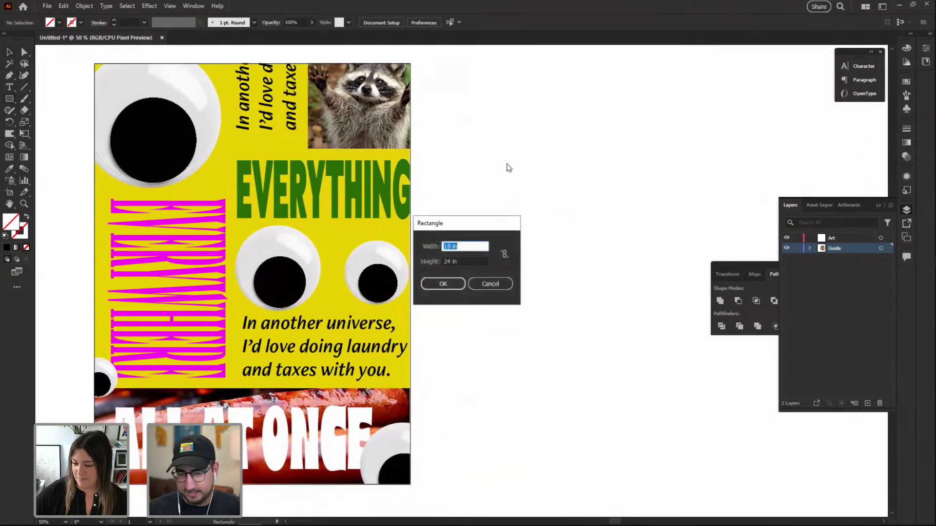
key("Return")
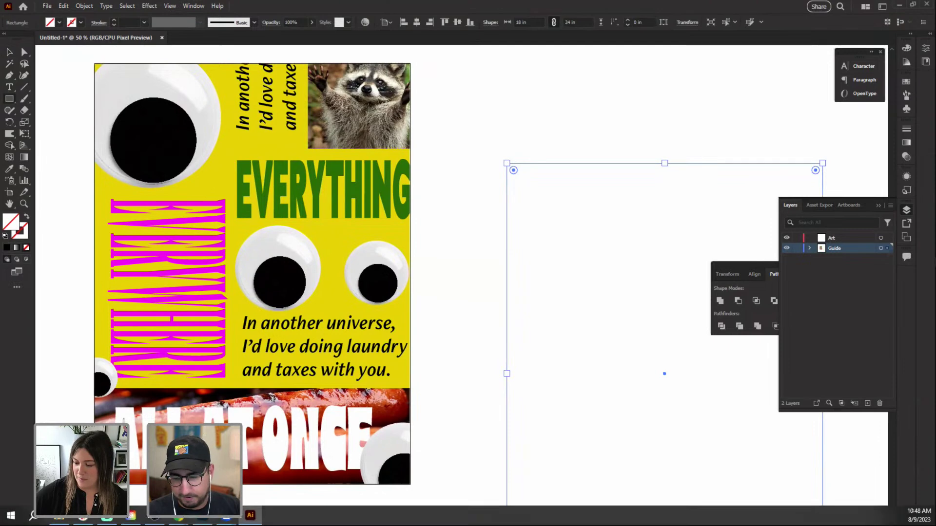
key("v")
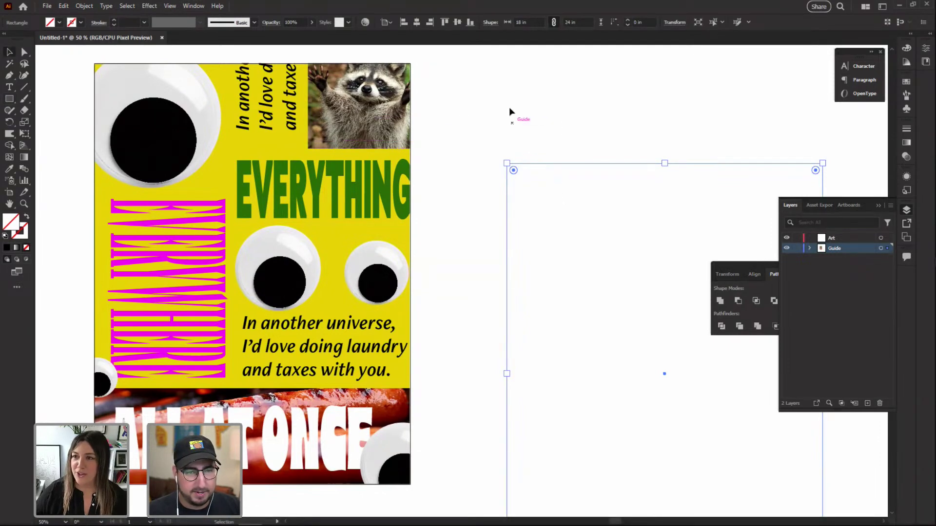
left_click_drag(506, 234, 467, 122)
Convert the empty 18 x 24 in rectangle beside the poster into an artboard
key("ctrl+5")
key("ctrl+alt+5")
left_click(80, 6)
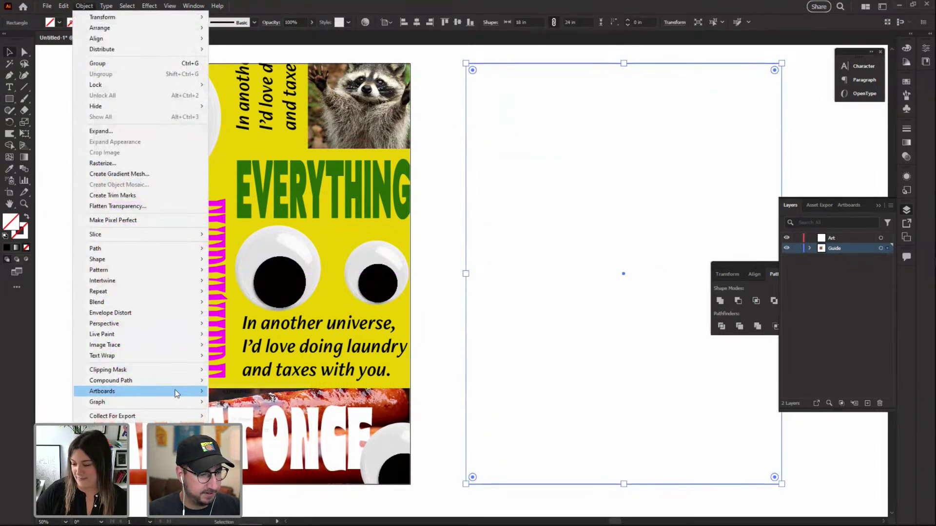
left_click(241, 391)
left_click_drag(602, 265, 415, 265)
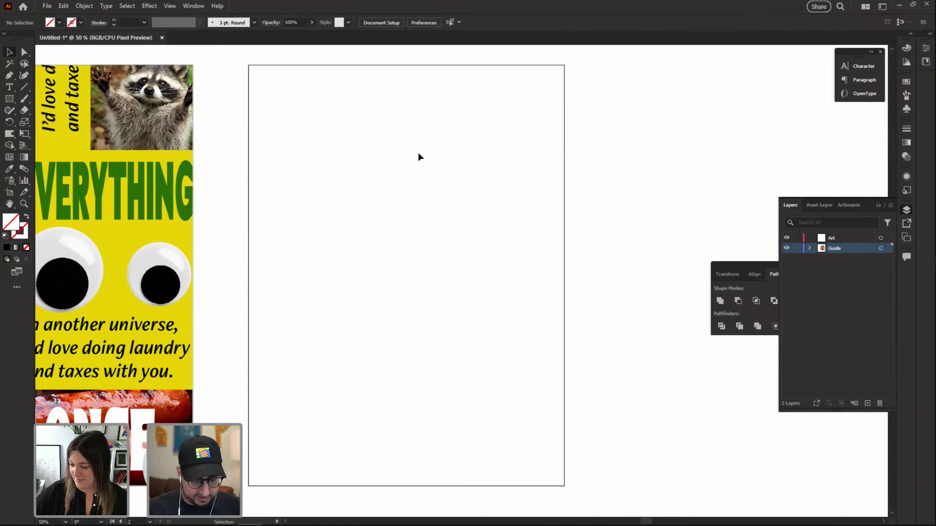
Move the second artboard farther right of the poster, to about X 39.19 in and Y 0 in
key("shift+o")
left_click_drag(349, 159, 321, 161)
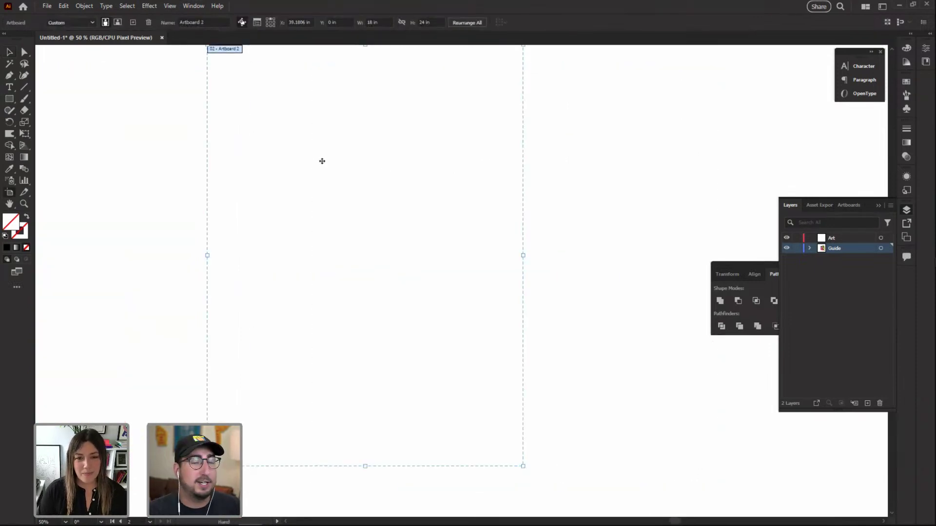
key("Escape")
scroll(554, 173, "up", 2)
scroll(555, 173, "left", 2)
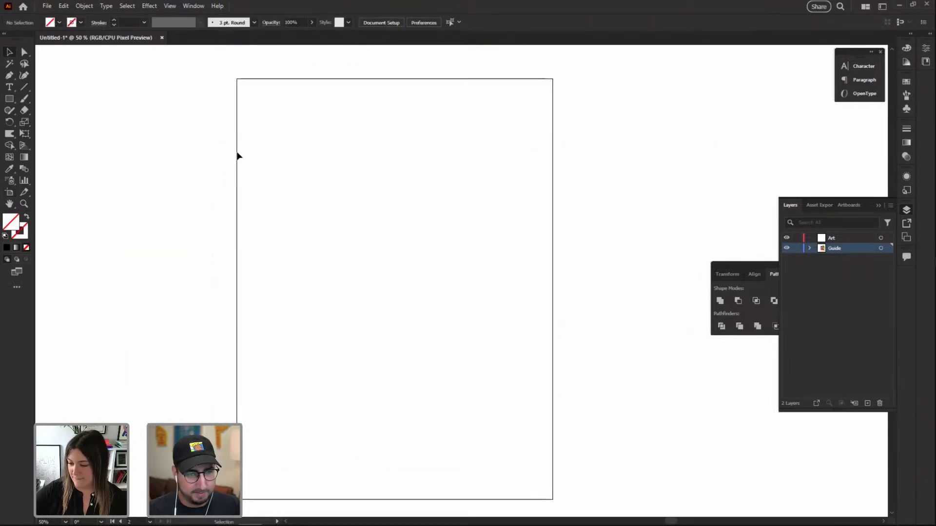
Draw a full-height rectangle about 6.03 in wide and 24 in tall along the second artboard's left edge
key("m")
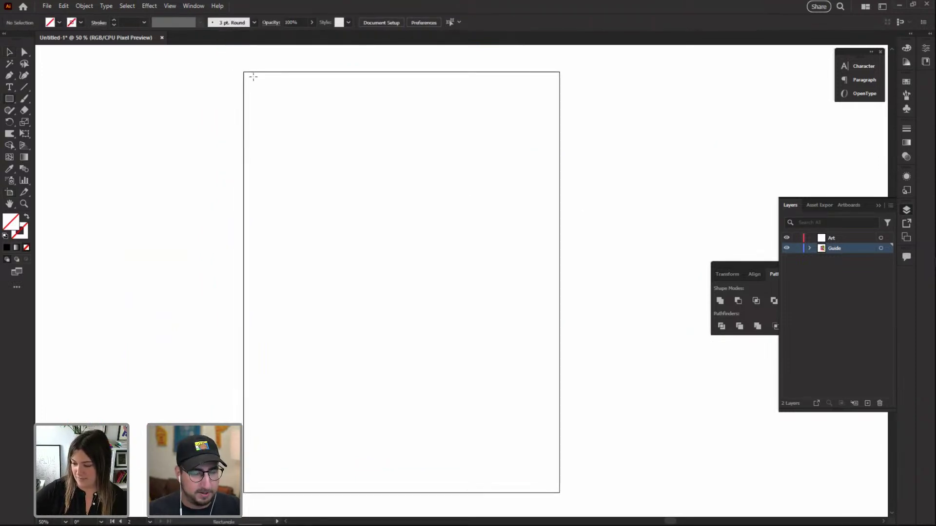
left_click_drag(245, 71, 282, 208)
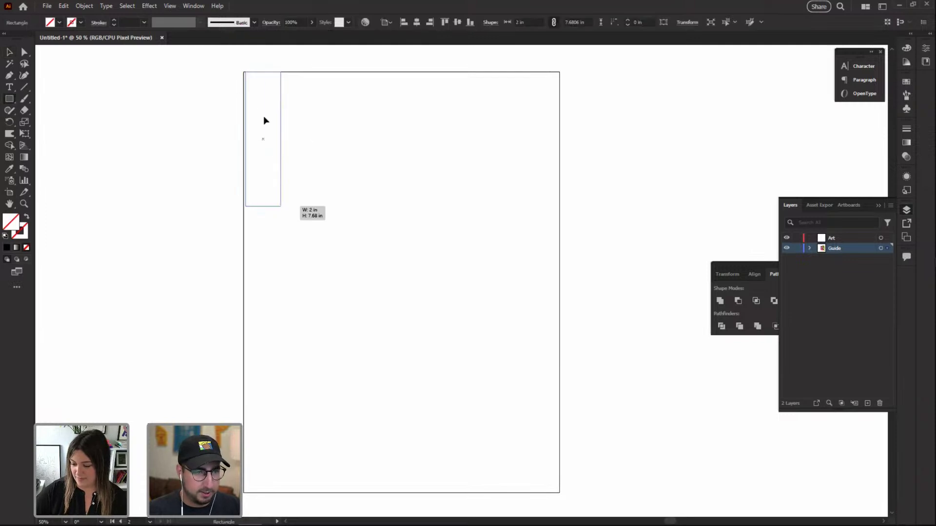
key("ctrl+z")
left_click_drag(243, 72, 349, 493)
key("v")
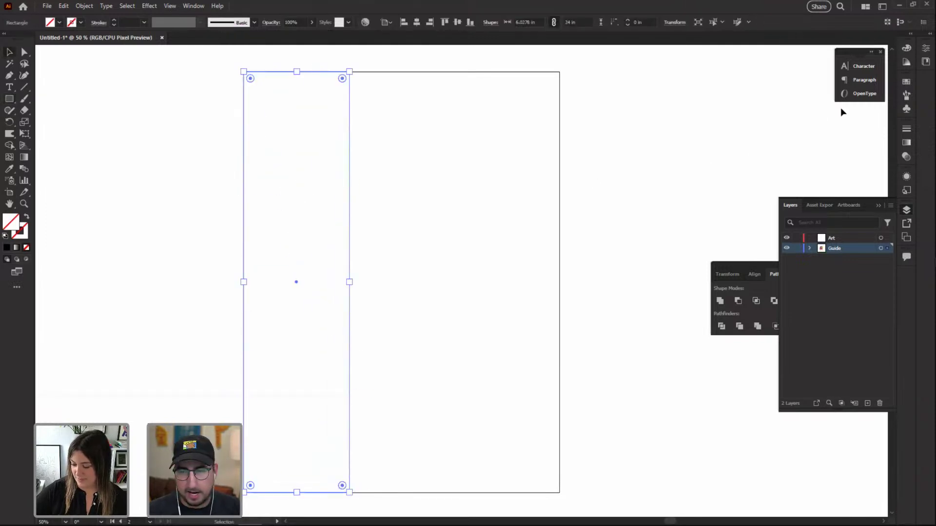
Give the full-height rectangle on the second artboard a black stroke
left_click(906, 81)
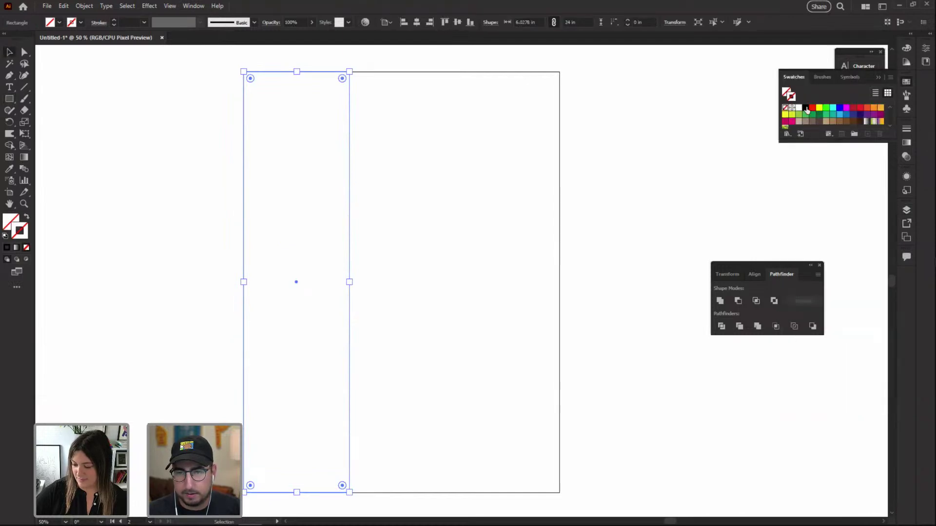
left_click(806, 109)
left_click(443, 152)
left_click_drag(349, 176, 450, 179)
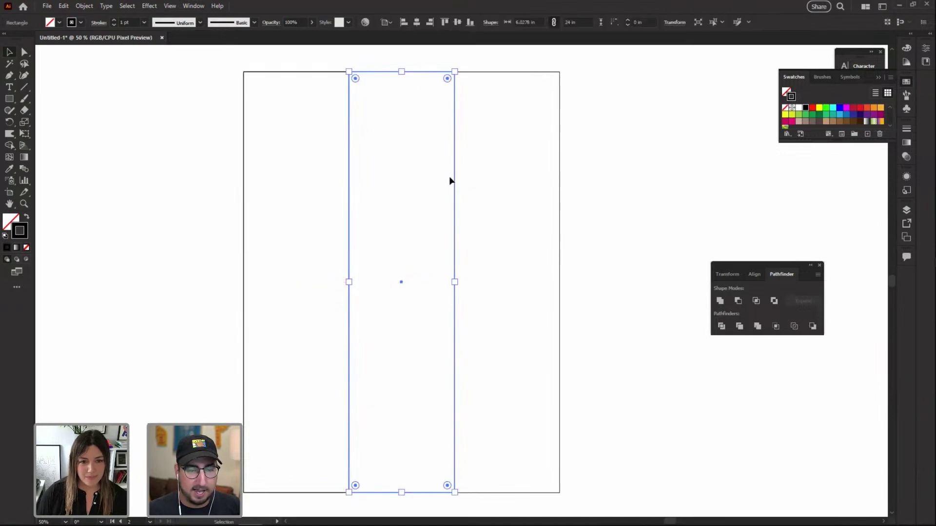
key("ctrl+d")
left_click_drag(552, 180, 364, 208)
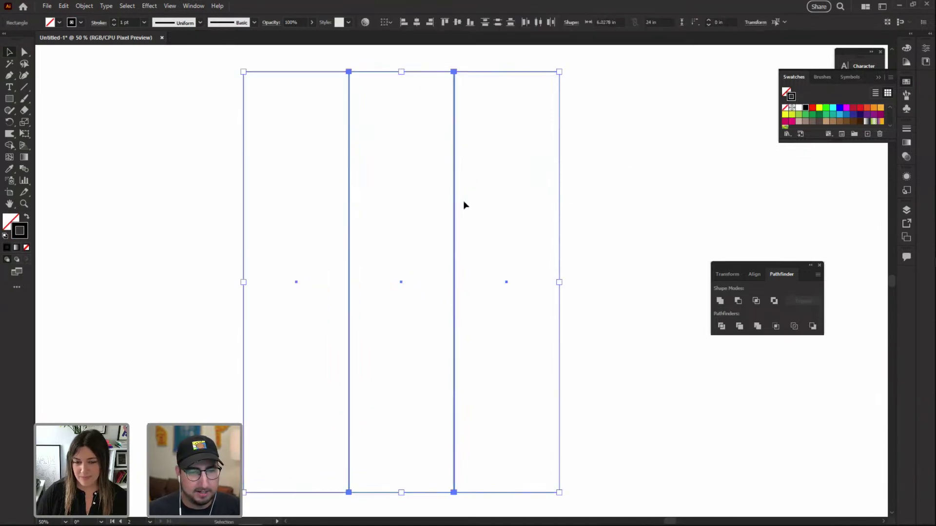
left_click(588, 272)
left_click_drag(618, 205, 306, 265)
left_click_drag(635, 159, 410, 231)
key("Delete")
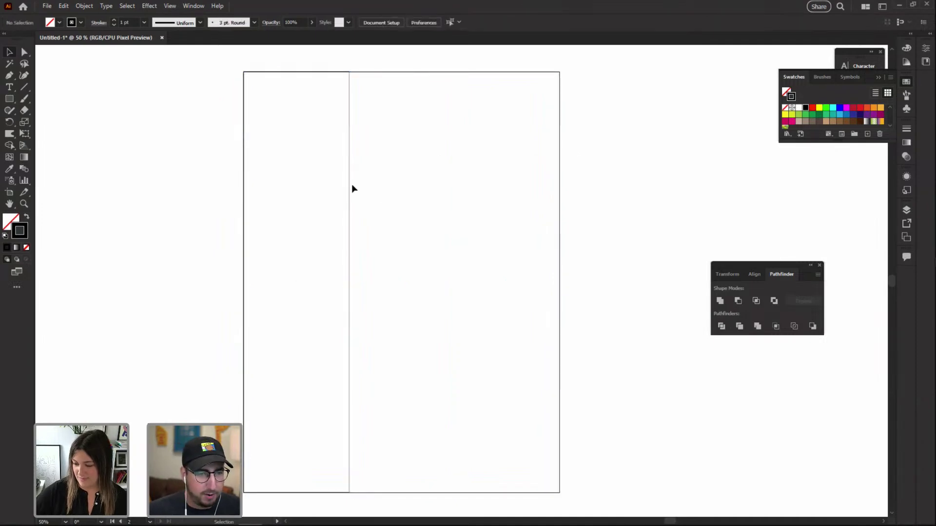
Duplicate the column rectangle twice side by side and scale the three columns to 6 in wide each, spanning the artboard's width
left_click_drag(349, 186, 454, 187)
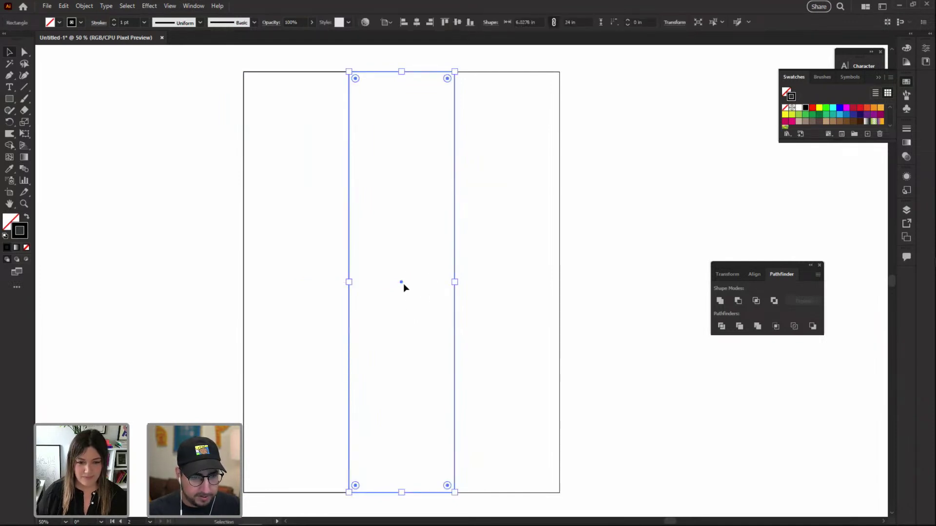
key("z")
left_click(377, 230)
key("ctrl+shift+a")
key("v")
left_click_drag(113, 197, 323, 188)
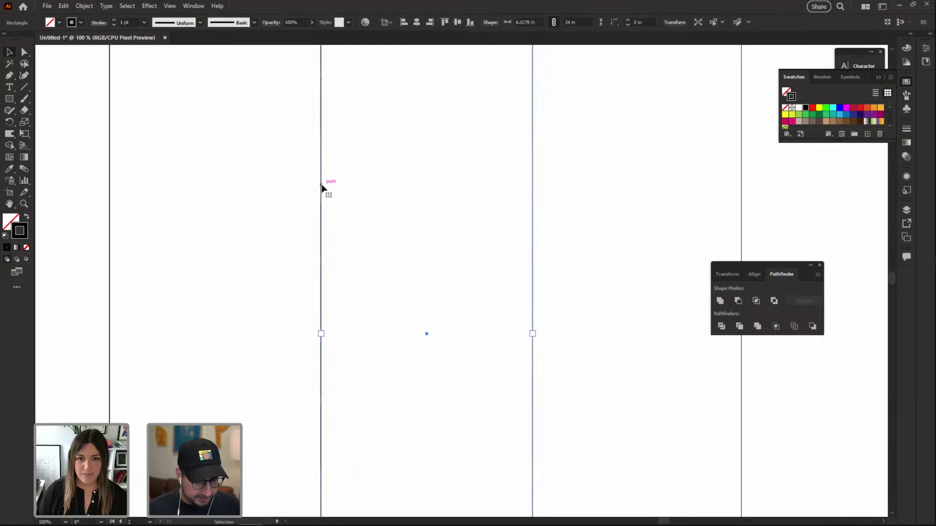
left_click_drag(765, 188, 197, 253)
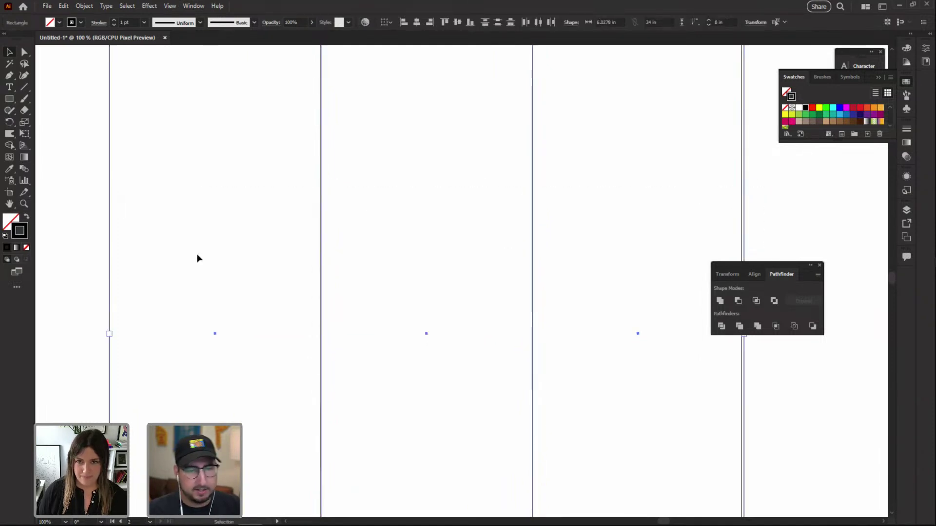
scroll(279, 248, "right", 5)
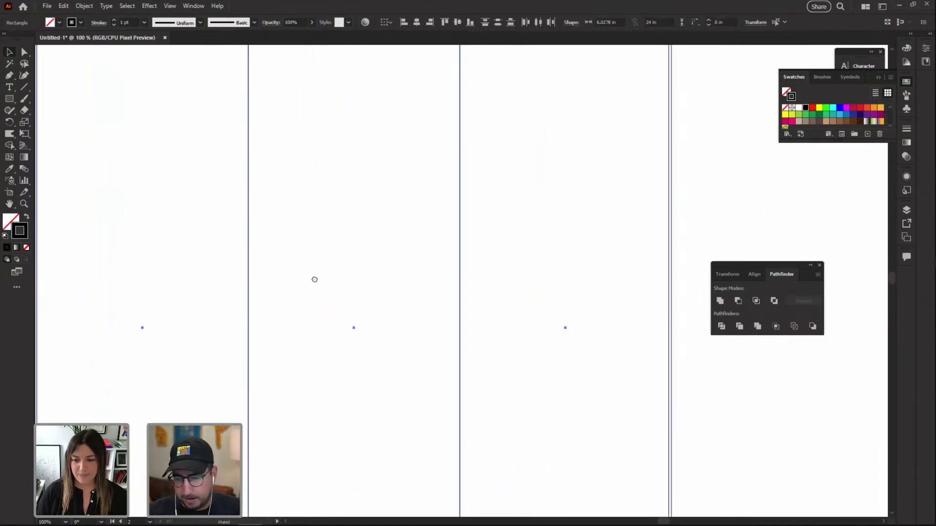
left_click_drag(572, 324, 570, 322)
Shorten the three columns together into one row of cells about 3.09 in tall along the artboard's upper edge
key("z")
left_click(448, 264, "alt")
scroll(384, 271, "down", 1)
key("v")
left_click_drag(405, 414, 402, 175)
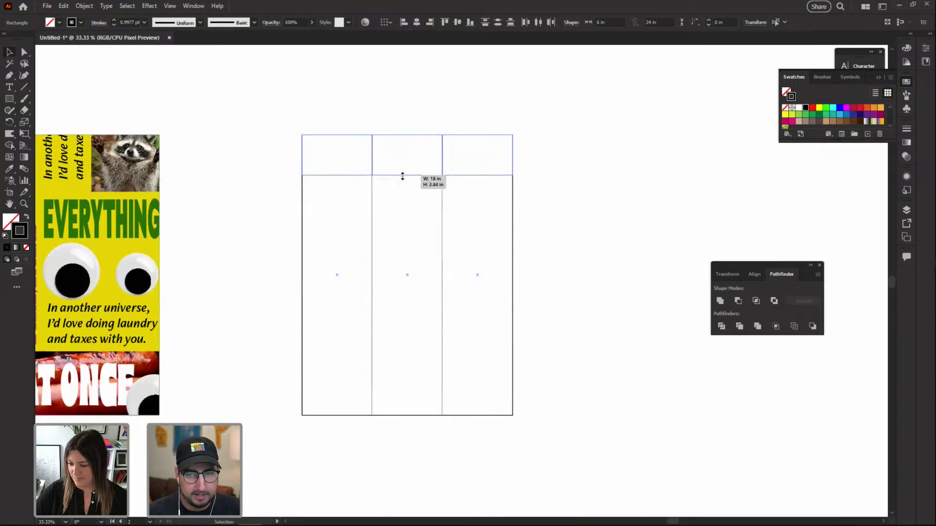
left_click_drag(403, 176, 402, 171)
Duplicate the three-cell row downward repeatedly, each copy directly below the last, to build a grid of eight rows
left_click_drag(337, 137, 341, 174)
key("ctrl+d")
key("ctrl+d")
key("ctrl+d")
key("ctrl+d")
key("ctrl+d")
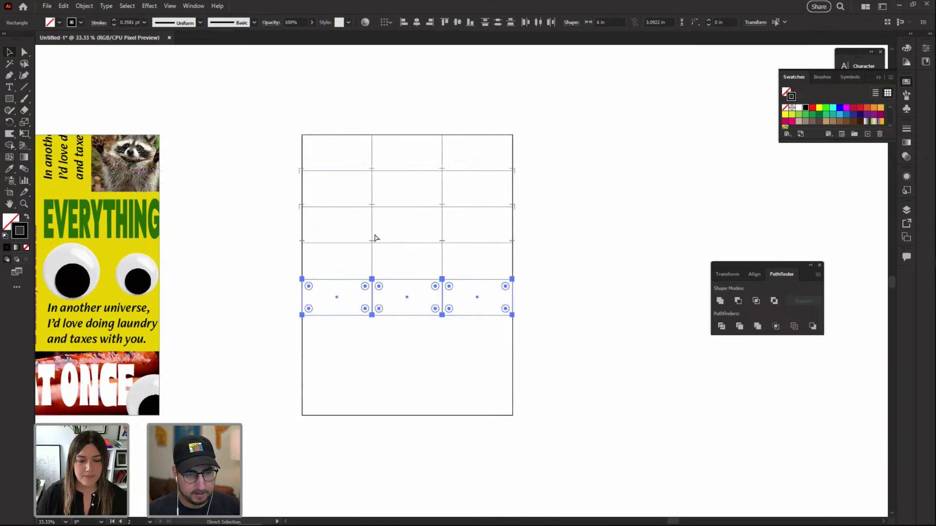
Scale the whole grid vertically so its lower edge meets the artboard's bottom, making each cell 3 in tall
key("v")
left_click_drag(267, 90, 549, 459)
left_click_drag(408, 428, 408, 416)
left_click(555, 280)
Set the stroke weight of all the grid cells to 30 pt
key("z")
left_click(395, 288)
left_click_drag(393, 266, 307, 277)
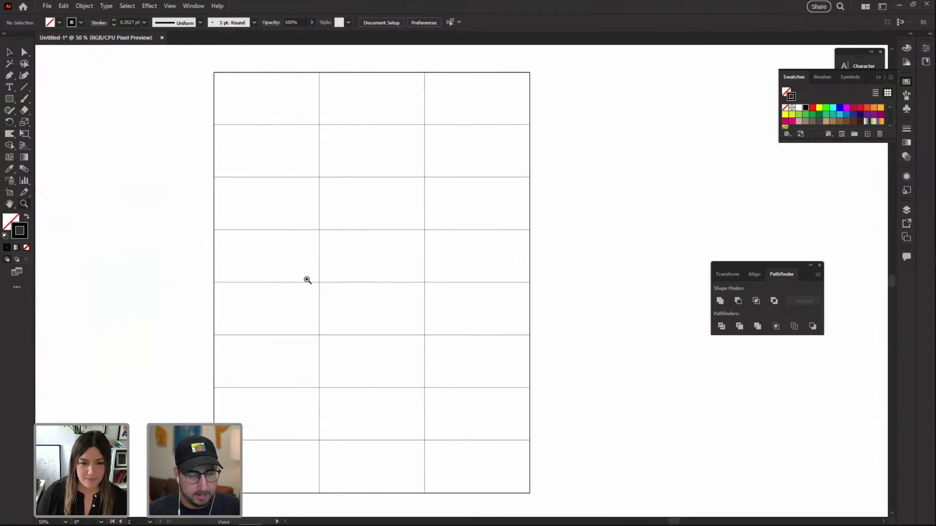
key("v")
left_click_drag(194, 77, 566, 472)
left_click(906, 129)
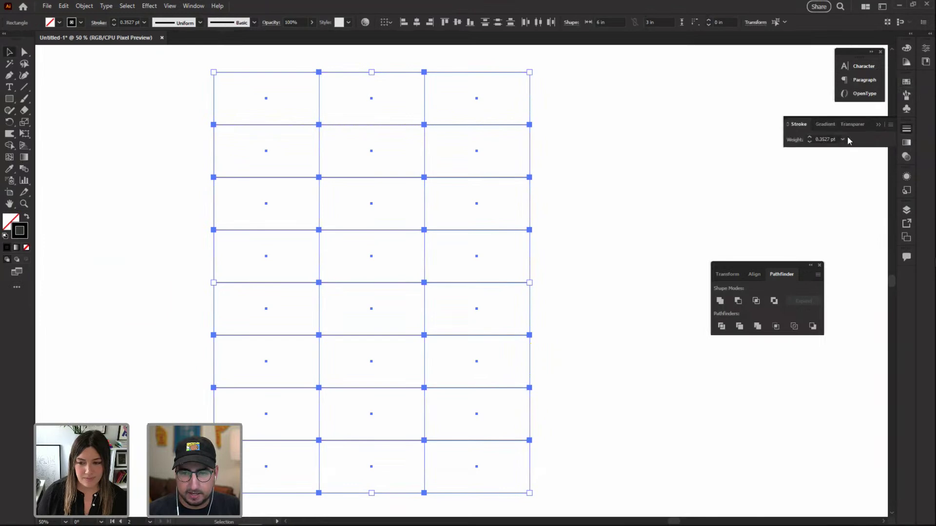
triple_click(822, 140)
type("20")
key("Return")
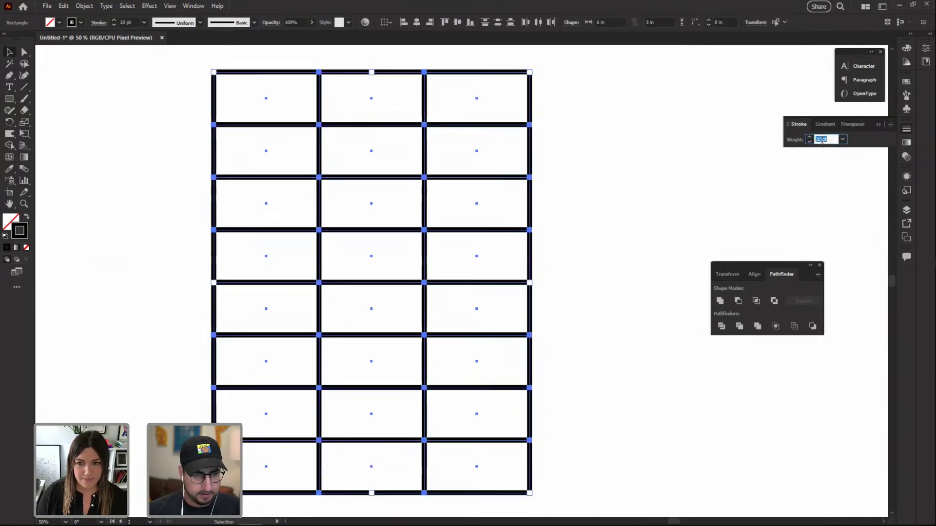
type("30")
key("Return")
key("Escape")
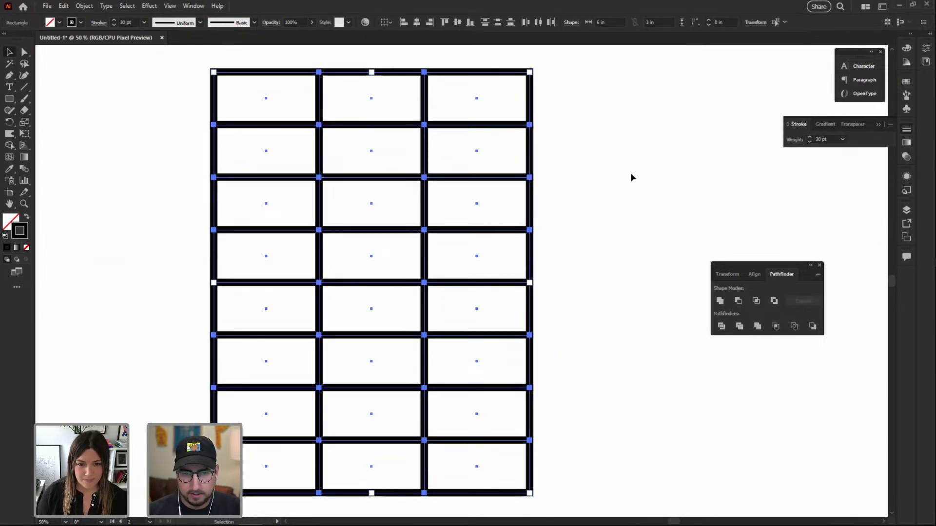
Draw a square about 3.06 in wide beside the grid's upper right and duplicate it twice in an evenly spaced row
left_click(630, 177)
left_click_drag(592, 180, 522, 186)
key("m")
left_click_drag(511, 106, 565, 152)
left_click_drag(528, 108, 460, 39)
key("ctrl+z")
key("v")
left_click(496, 112)
left_click_drag(523, 109, 604, 109)
key("ctrl+d")
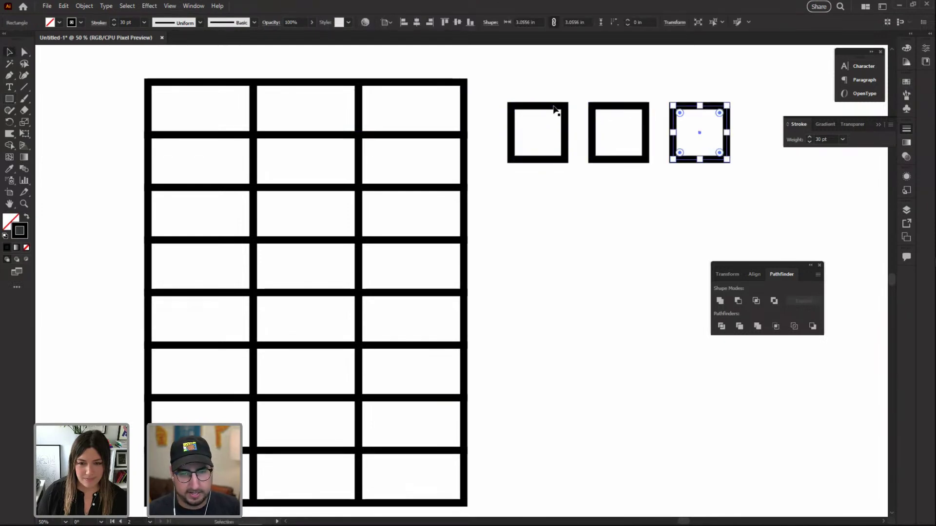
Fill the first of the three squares with a saturated blue at hue 232°
left_click(553, 104)
left_click(905, 83)
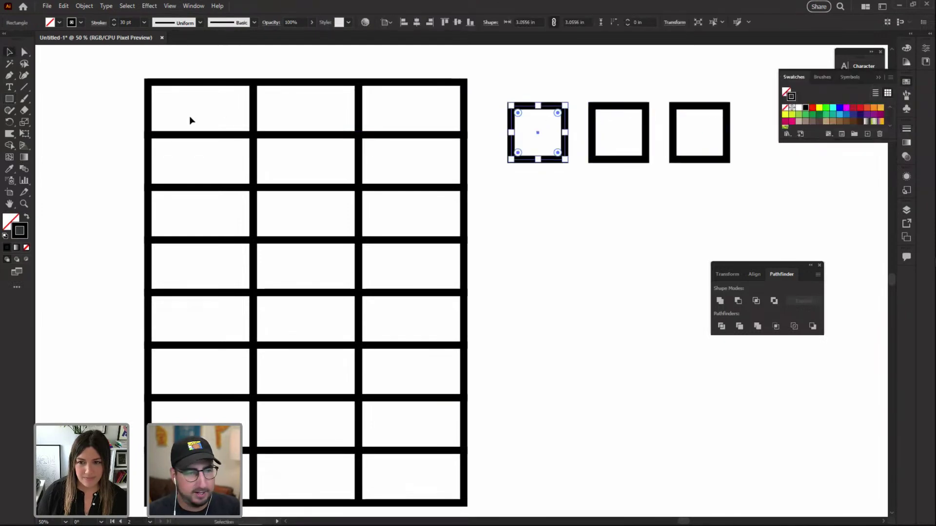
double_click(11, 222)
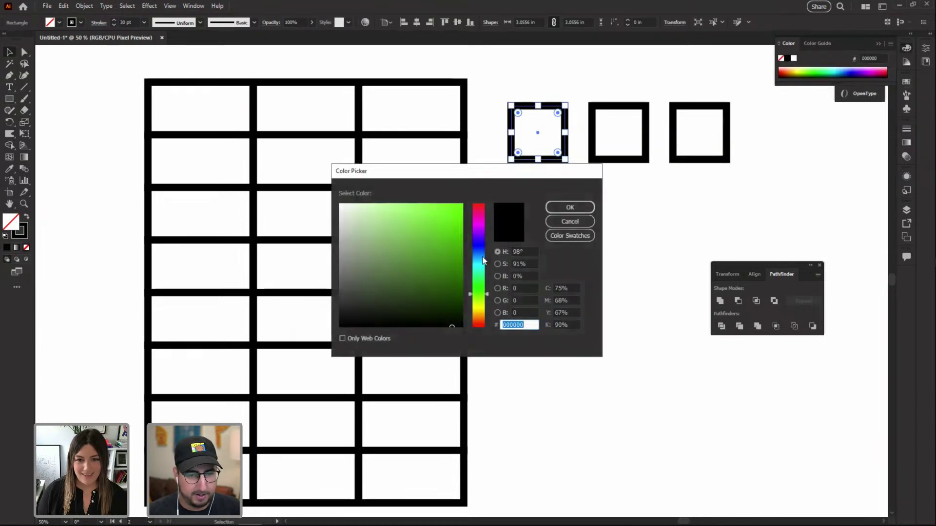
left_click(480, 248)
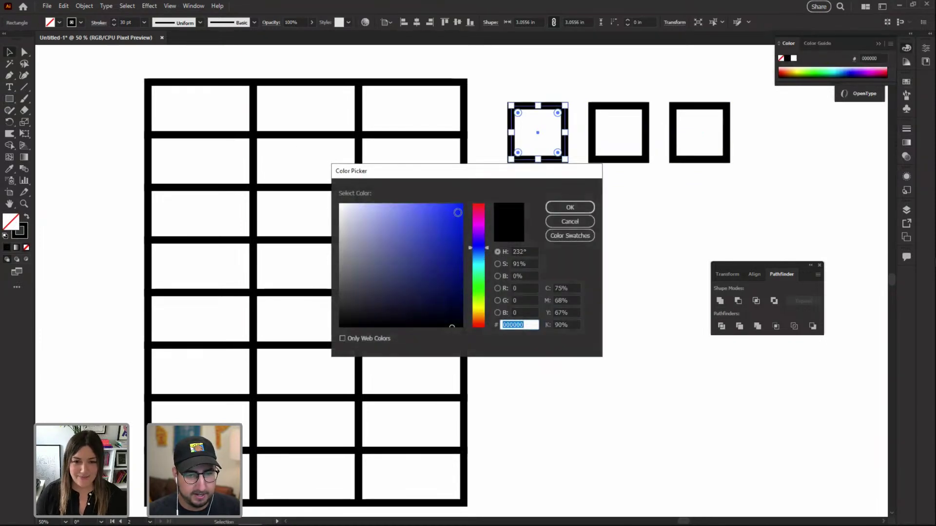
left_click(457, 214)
left_click(570, 208)
Fill the second square with yellow and the third square with red
left_click(638, 163)
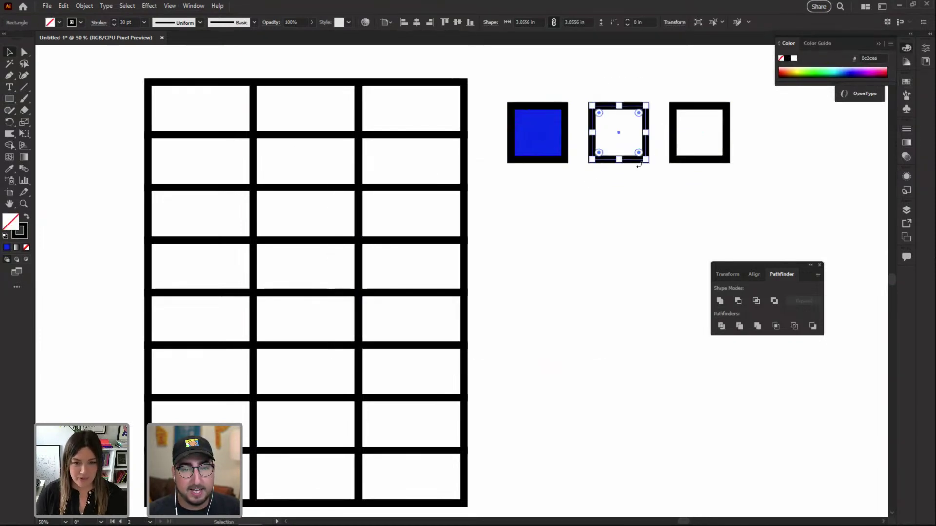
left_click(902, 85)
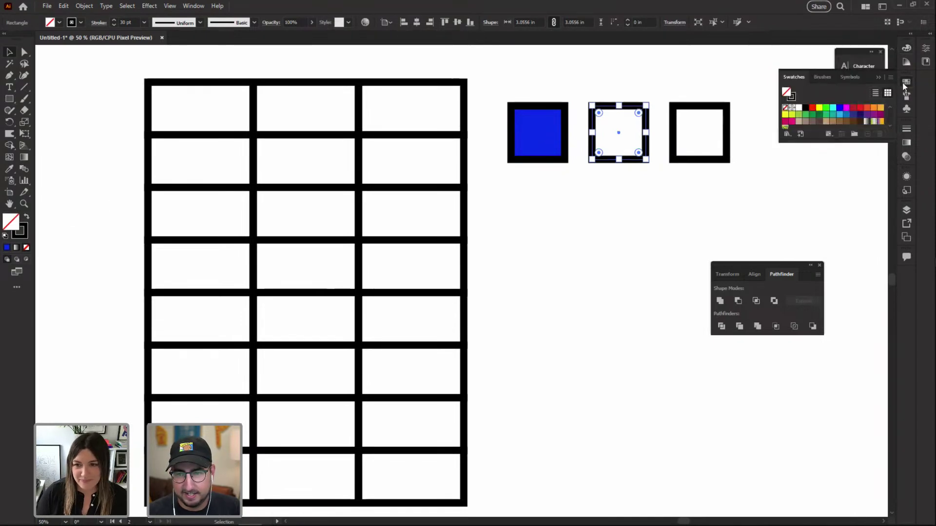
left_click(820, 107)
left_click(727, 131)
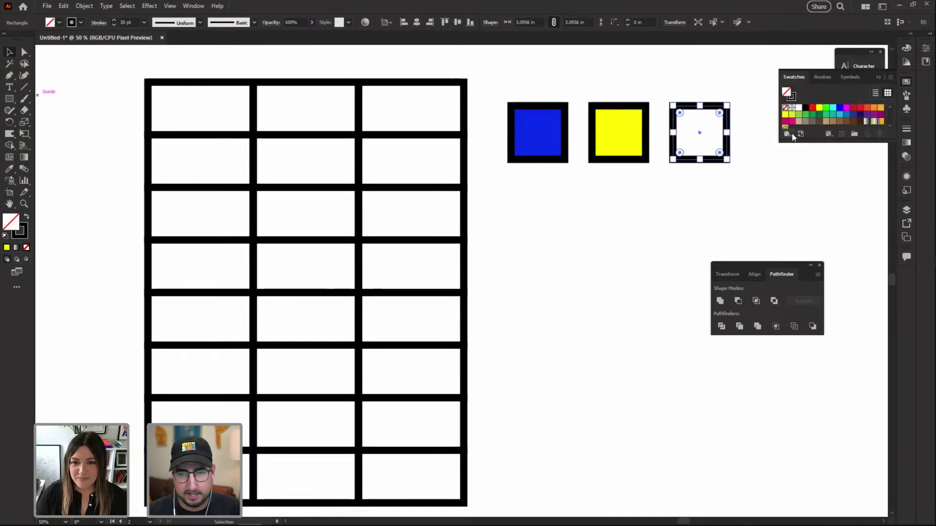
left_click(811, 107)
left_click(751, 191)
scroll(536, 253, "right", 1)
scroll(536, 253, "down", 1)
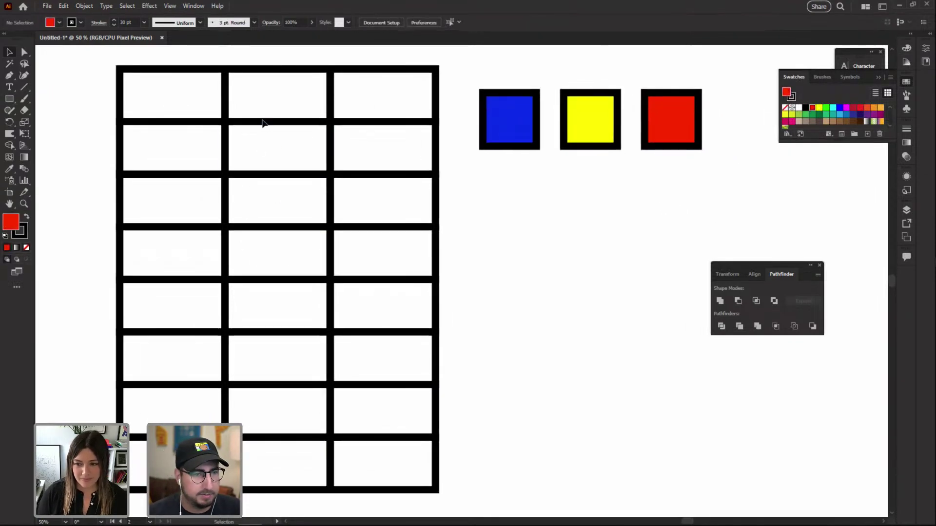
left_click(121, 99)
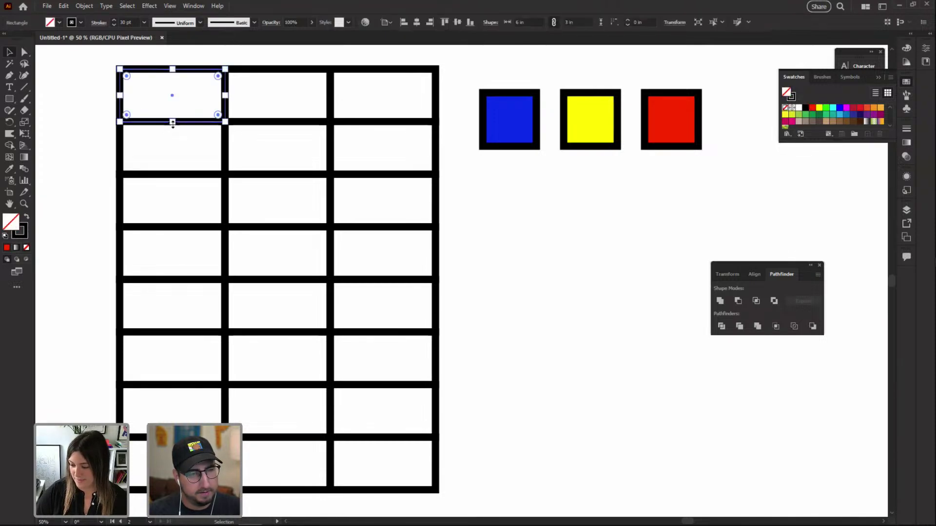
left_click_drag(173, 122, 172, 148)
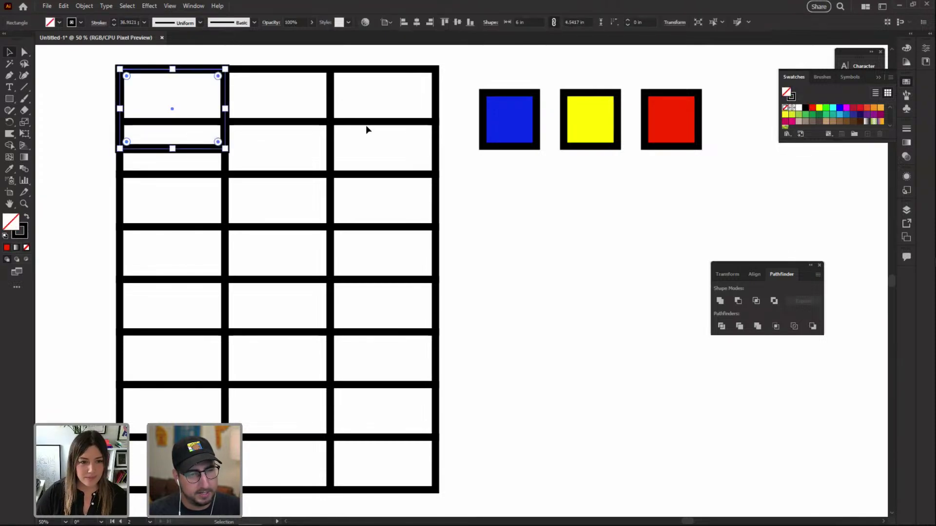
key("i")
left_click(591, 110)
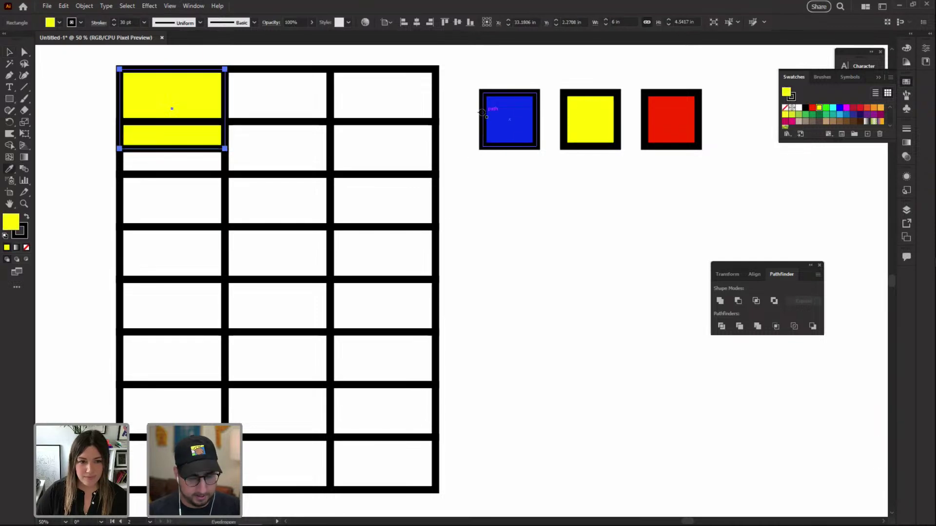
key("v")
left_click(504, 222)
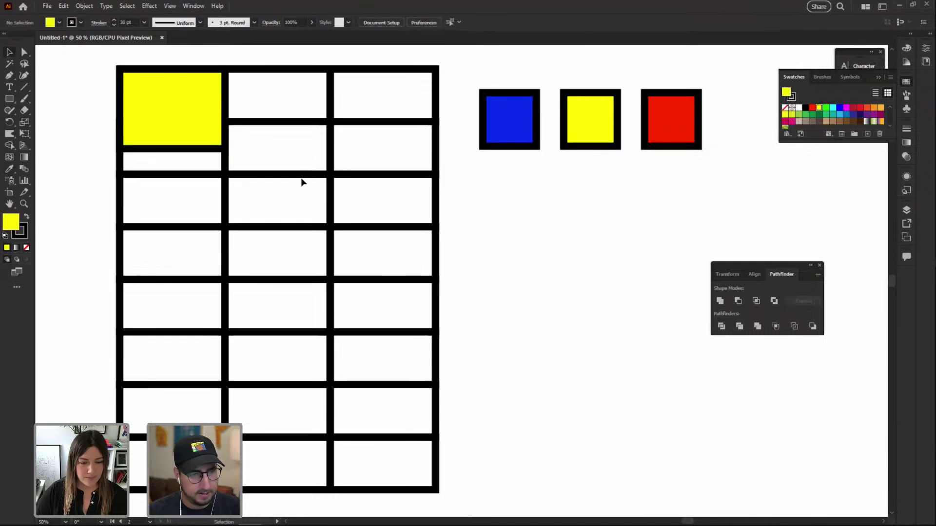
left_click(330, 200)
left_click_drag(330, 200, 432, 200)
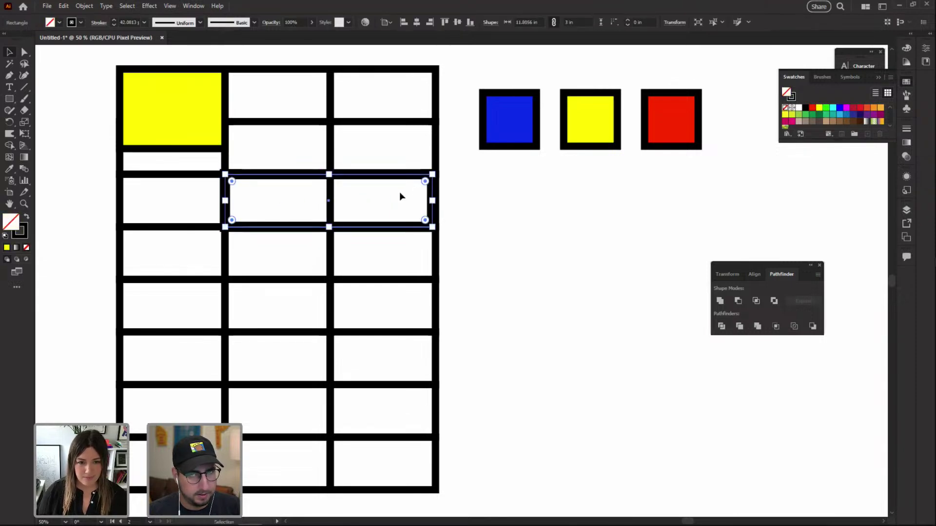
key("ctrl+z")
key("ctrl+z")
key("ctrl+z")
key("ctrl+z")
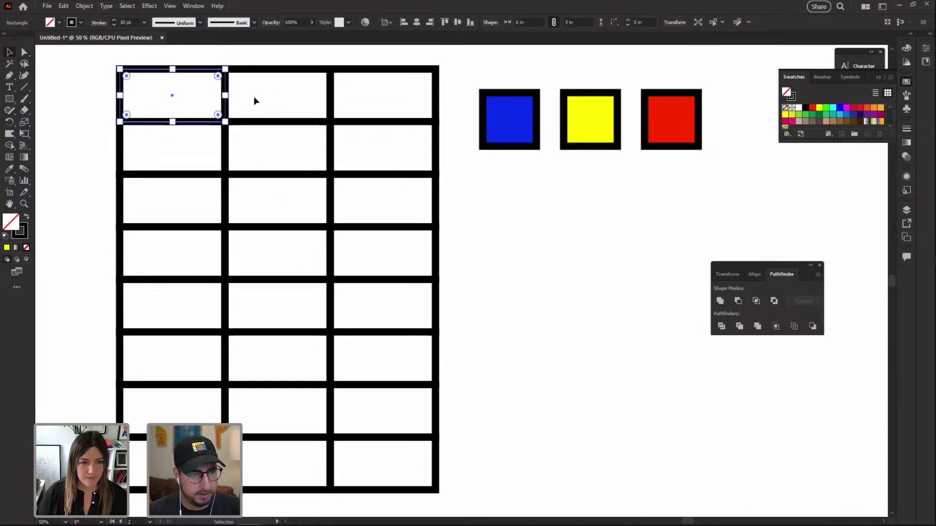
left_click_drag(227, 96, 378, 96)
key("ctrl+z")
Widen the left cell of the grid's second row to about 13.47 in and fill it with the yellow square's color
left_click(205, 151)
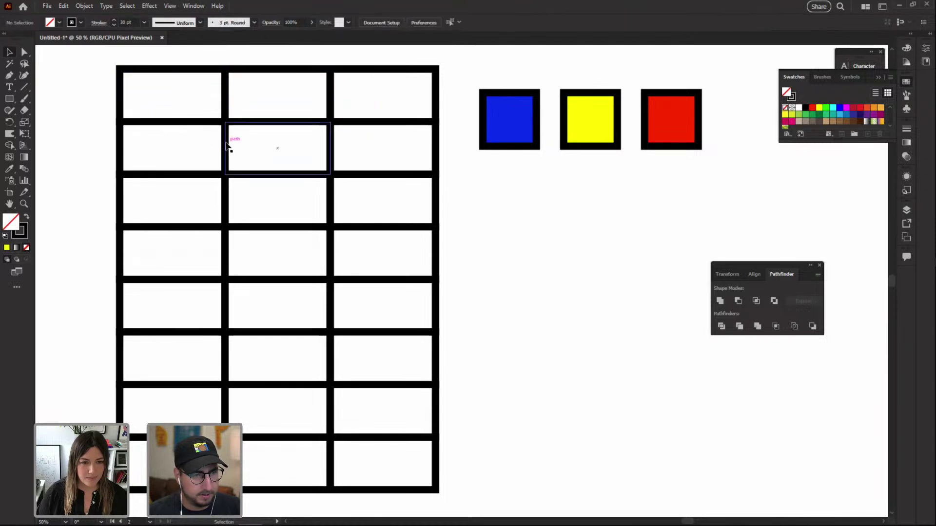
left_click(122, 141)
left_click_drag(226, 147, 355, 145)
key("i")
left_click(567, 134)
left_click(577, 131)
key("v")
left_click(472, 211)
Bring the widened yellow cell in front of the other grid cells and deselect it
left_click(274, 157)
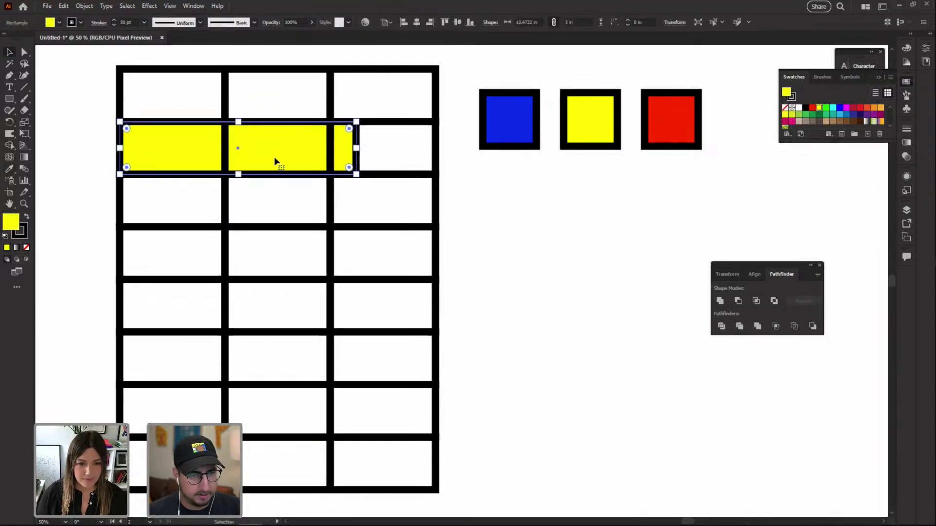
key("z")
left_click(385, 234)
left_click_drag(400, 239, 438, 236)
key("ctrl+minus")
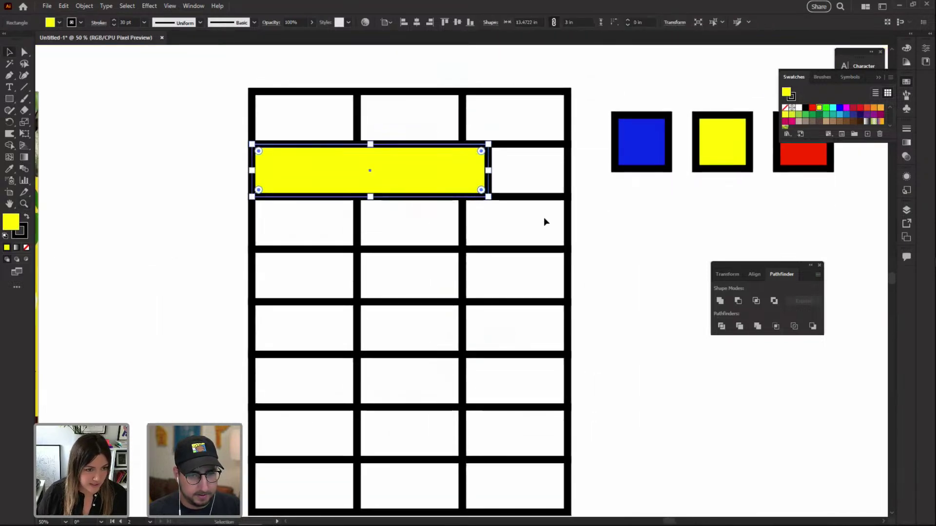
key("ctrl+shift+a")
left_click_drag(618, 237, 550, 191)
left_click(401, 132)
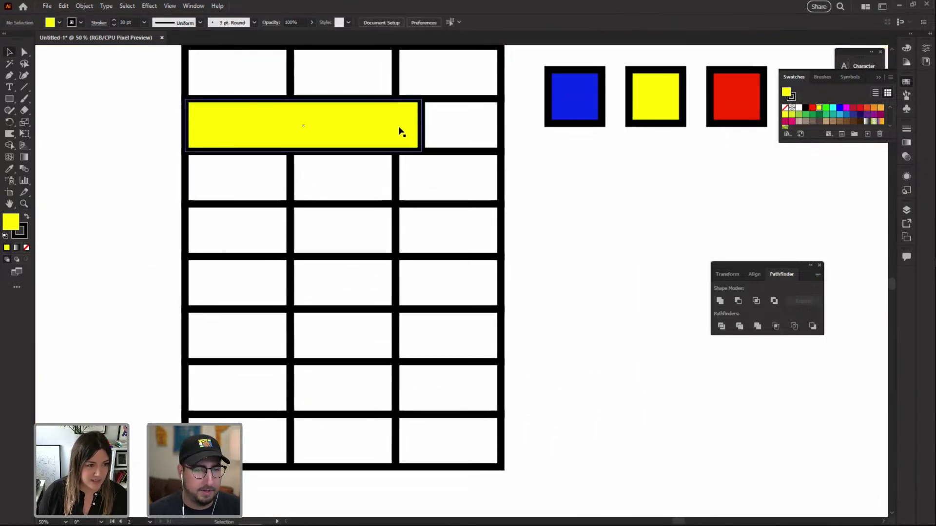
key("ctrl+shift+a")
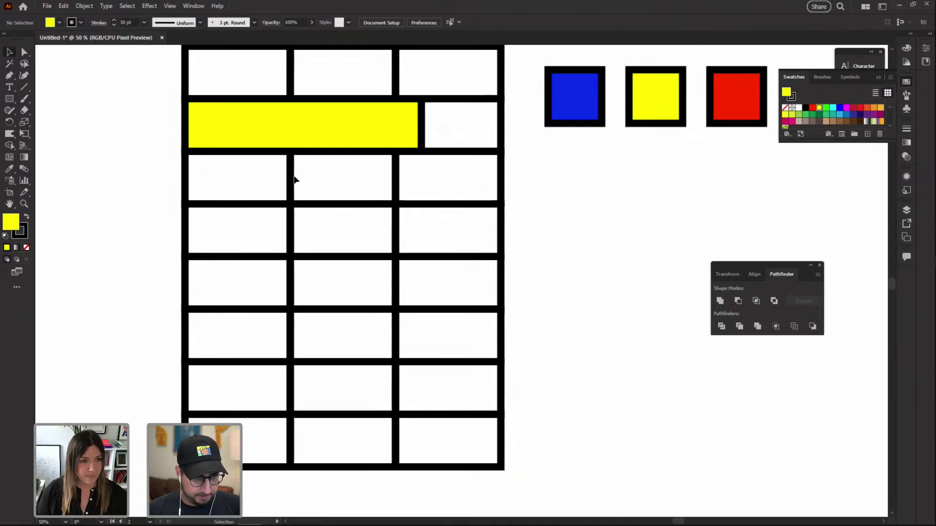
Extend the right cell of the grid's third row downward to about 10.13 in tall and fill it with the blue square's color
left_click(397, 187)
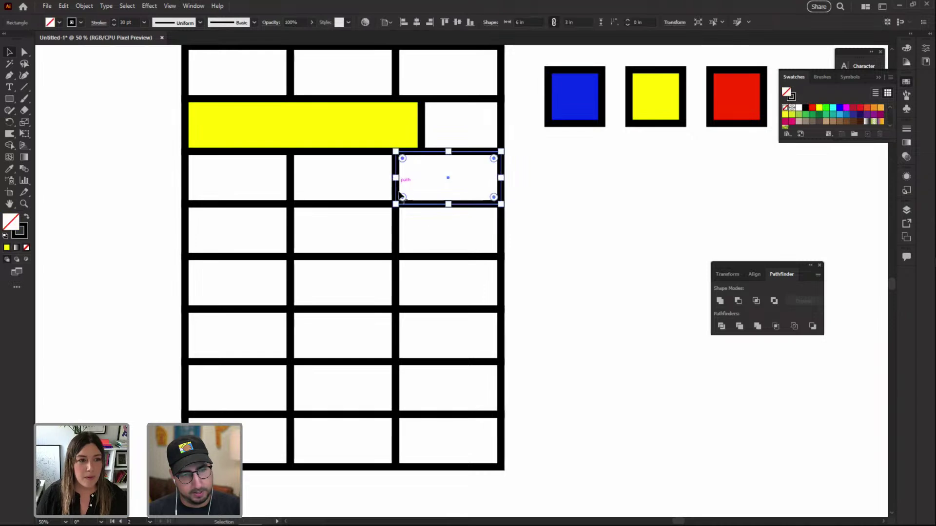
left_click_drag(449, 205, 456, 331)
key("i")
left_click(578, 115)
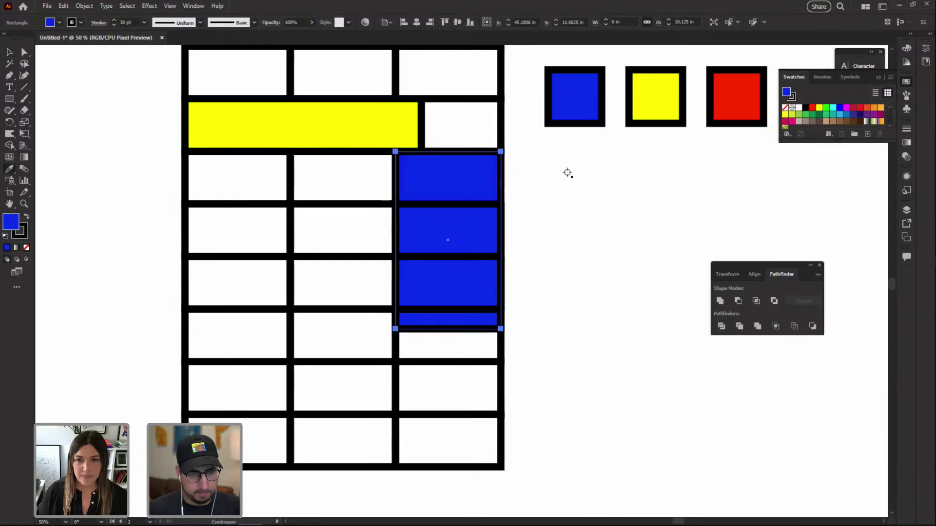
Turn off scaling of strokes and effects in the general preferences
key("ctrl+k")
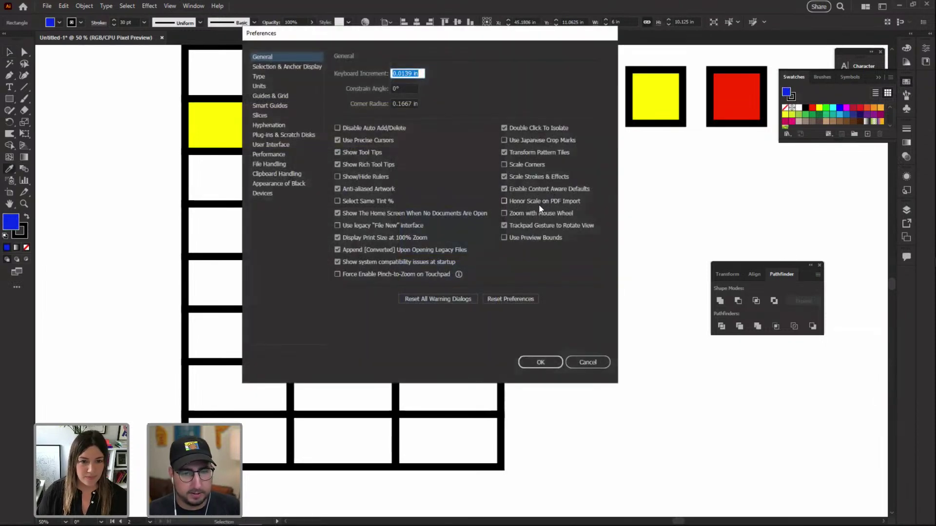
left_click(529, 178)
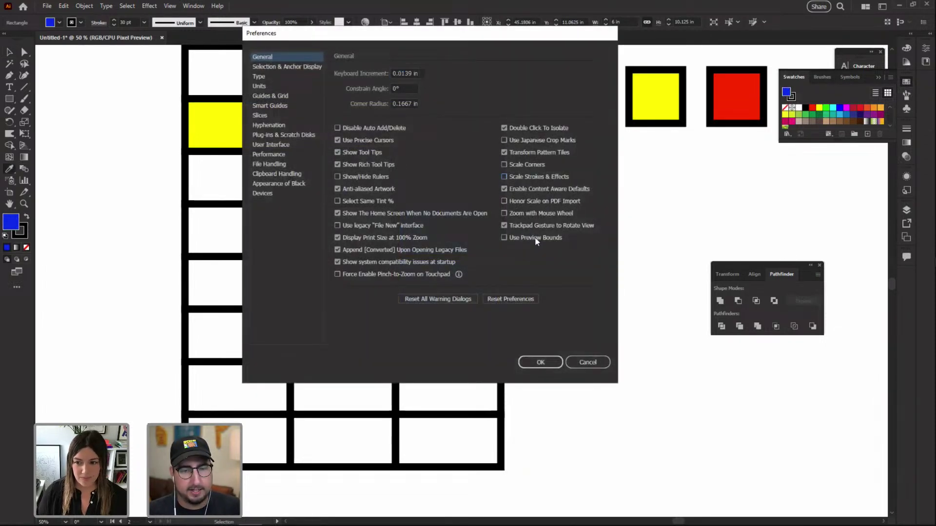
left_click(540, 362)
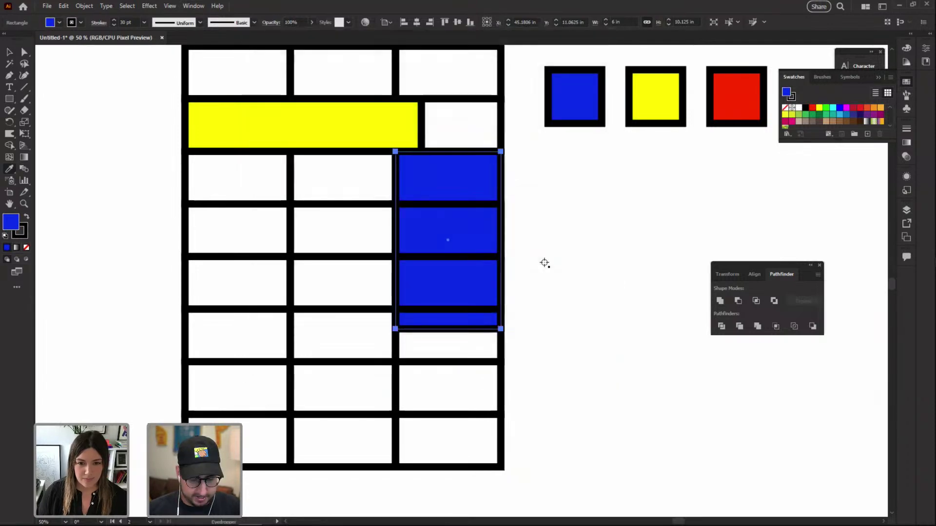
Bring the tall blue cell in front of the other grid cells and deselect it
key("ctrl+shift+bracketright")
left_click(544, 263)
left_click_drag(550, 310, 476, 265)
left_click_drag(315, 229, 355, 239)
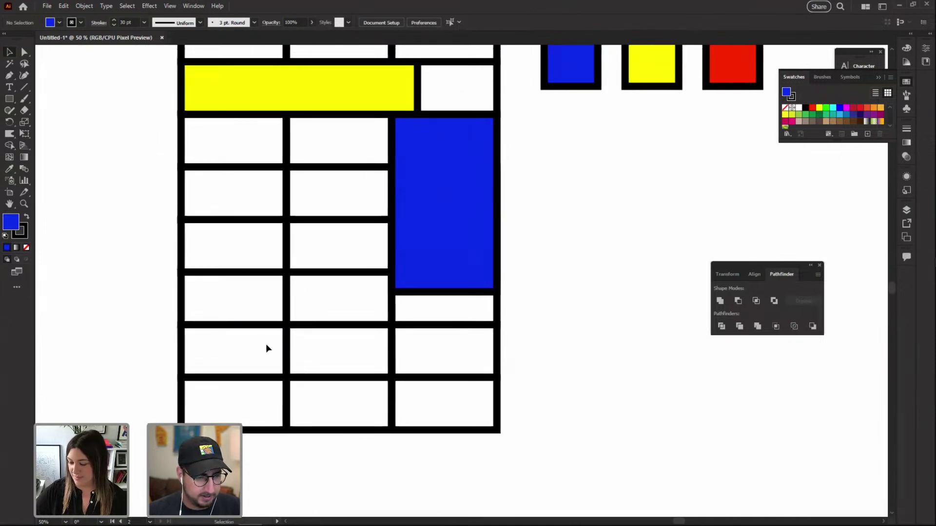
Widen the left cell of the grid's second-to-last row to about 9.03 in and fill it with the red square's color
left_click(286, 334)
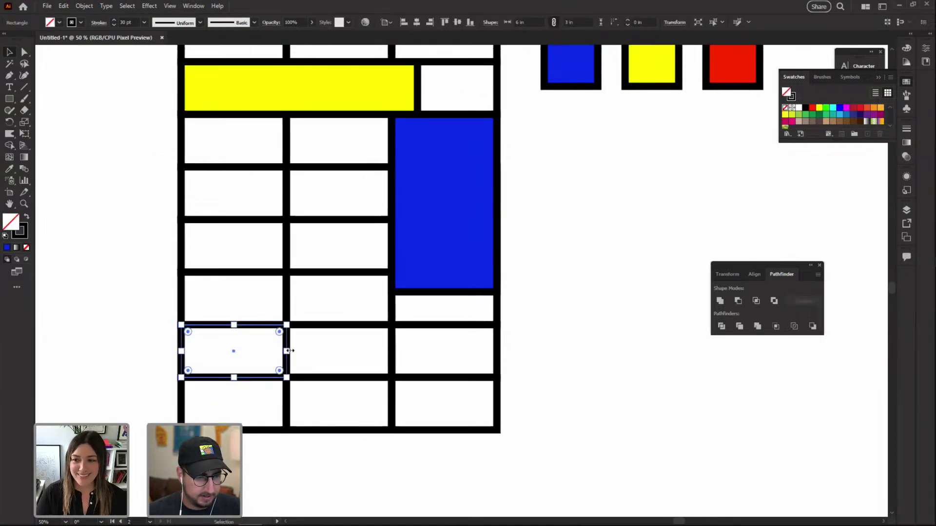
left_click_drag(290, 351, 350, 332)
key("i")
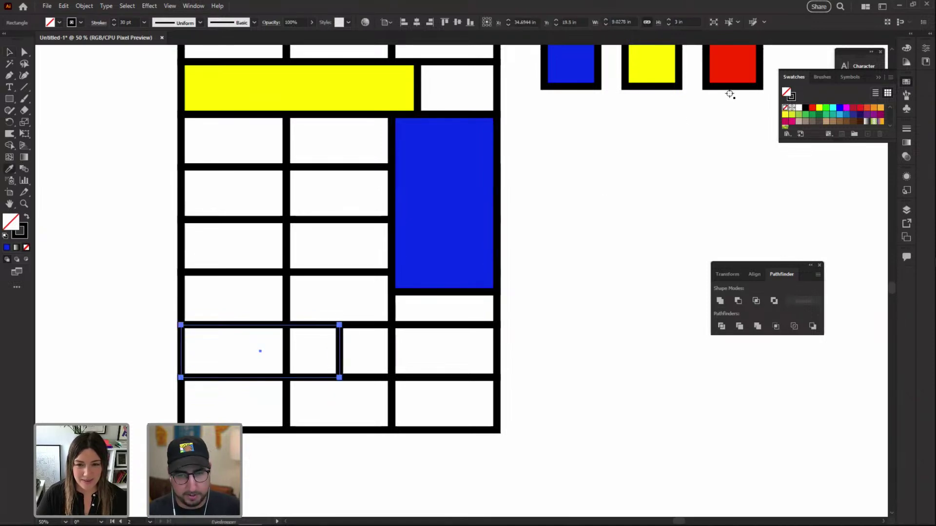
left_click(731, 78)
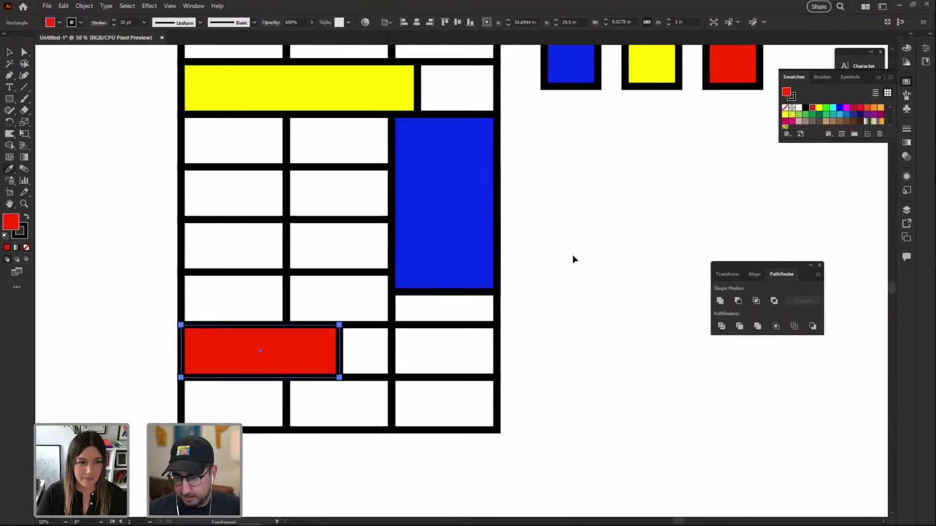
key("ctrl+shift+a")
left_click_drag(443, 302, 464, 349)
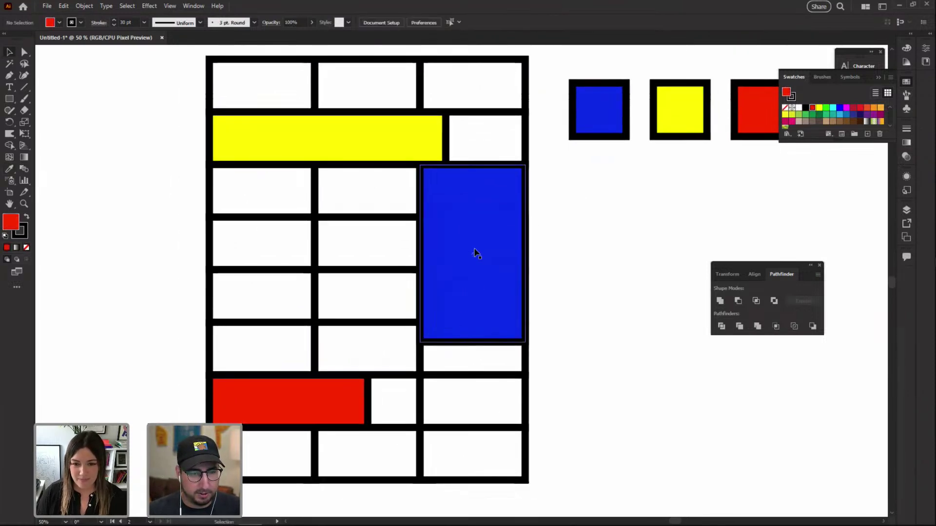
Try moving the tall blue cell down within its column, and undo the move
left_click_drag(471, 260, 471, 289)
left_click(590, 269)
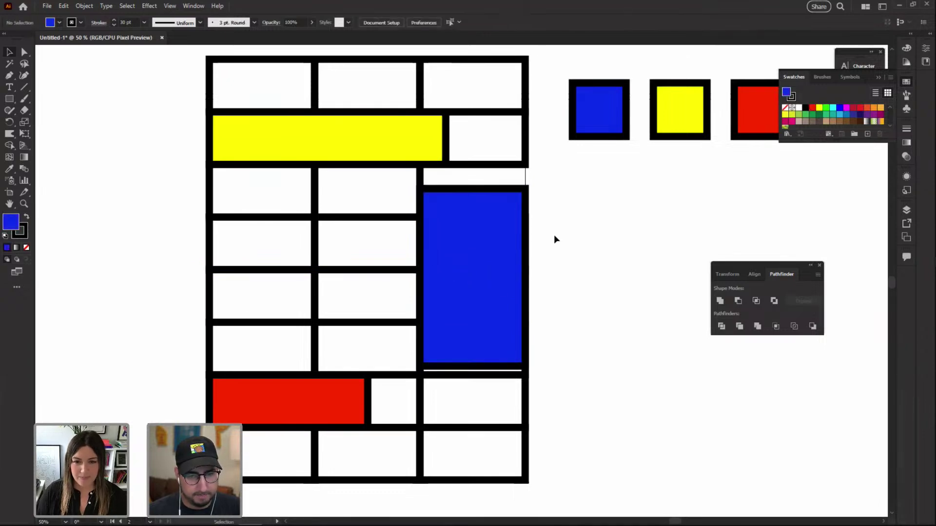
key("ctrl+z")
left_click(589, 219)
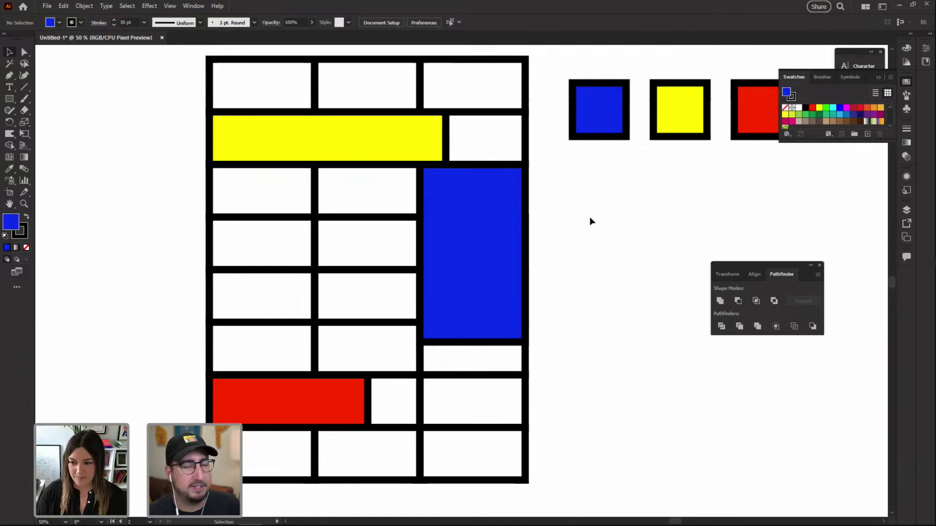
Add the text EVERYTHING beside the grid and set its font to Bauhaus 93
key("t")
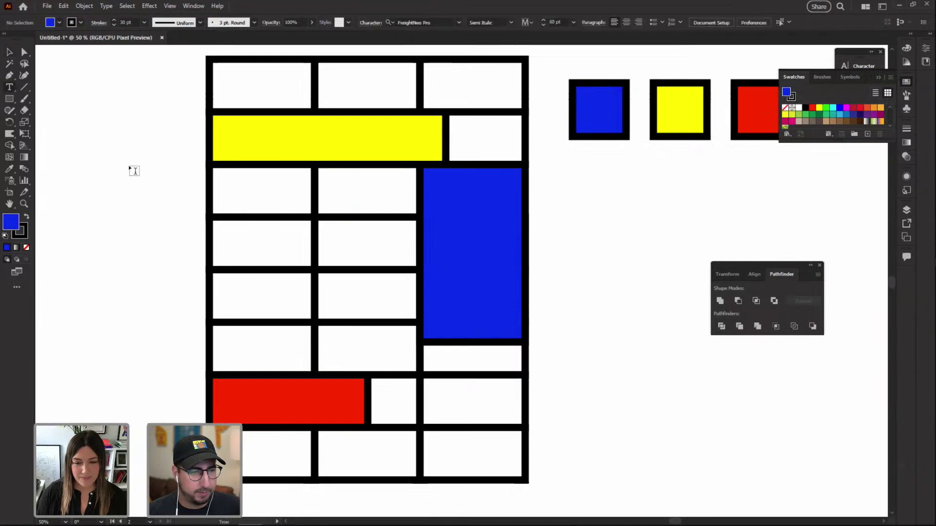
left_click(151, 175)
type("EV")
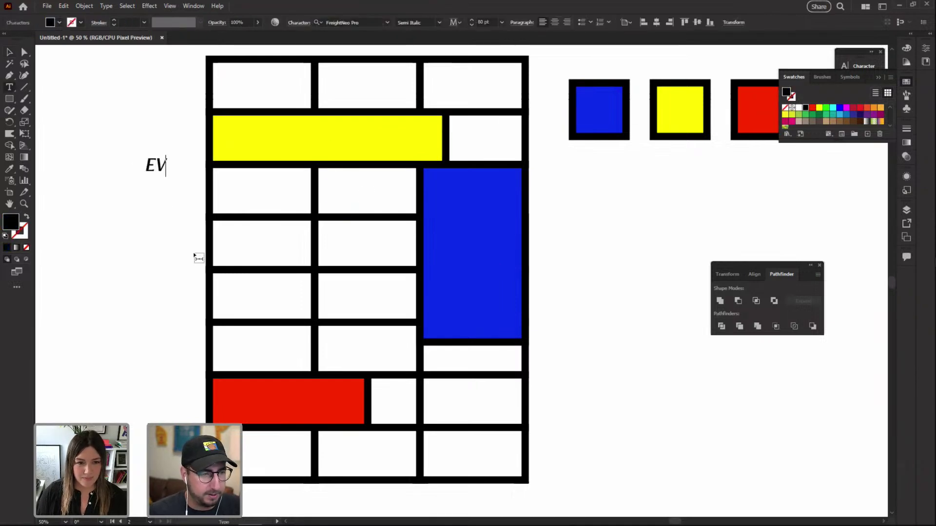
type("ERYTHING")
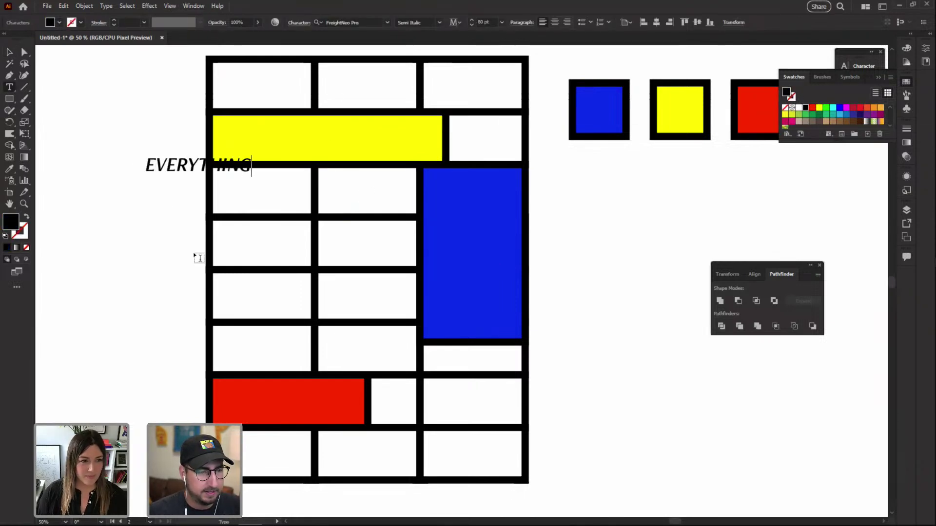
key("ctrl+a")
left_click(362, 21)
type("bau")
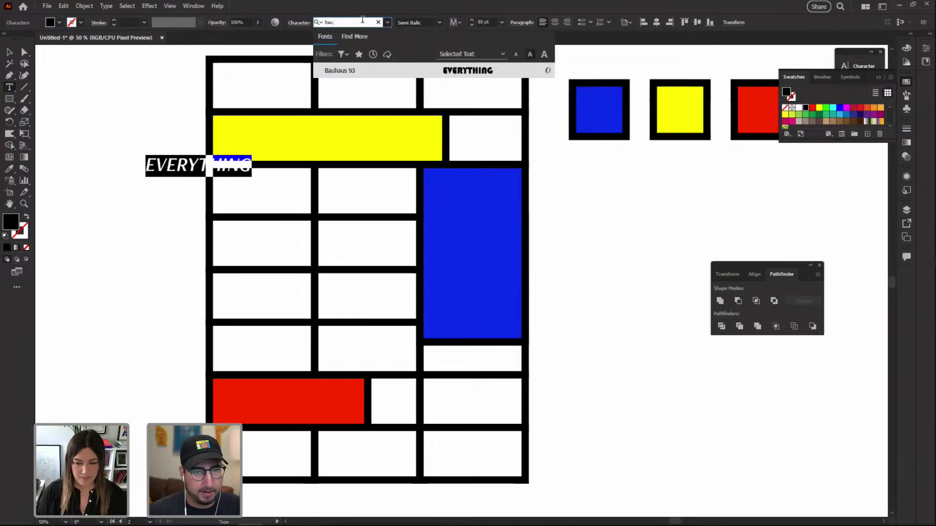
left_click(372, 71)
left_click(9, 52)
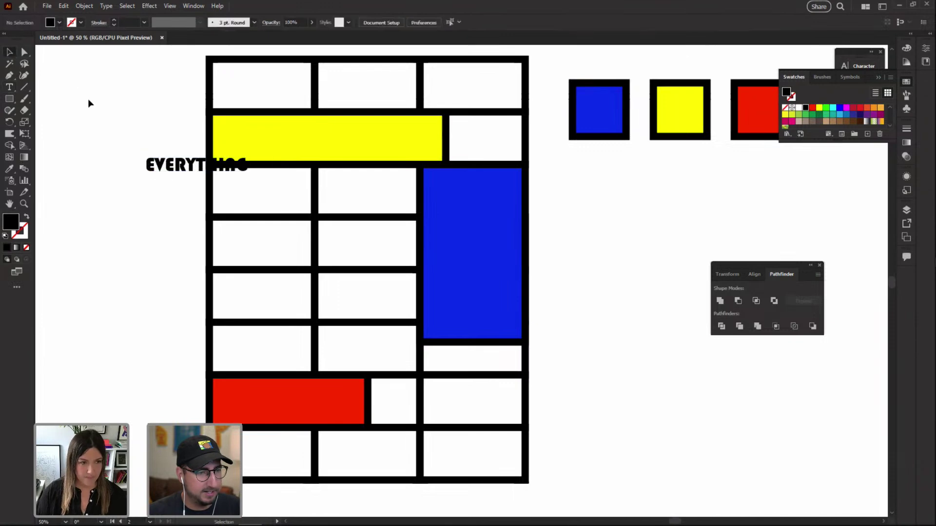
Place EVERYTHING in the yellow cell and scale it up to about 170 pt so it spans the cell's width
left_click_drag(169, 167, 241, 150)
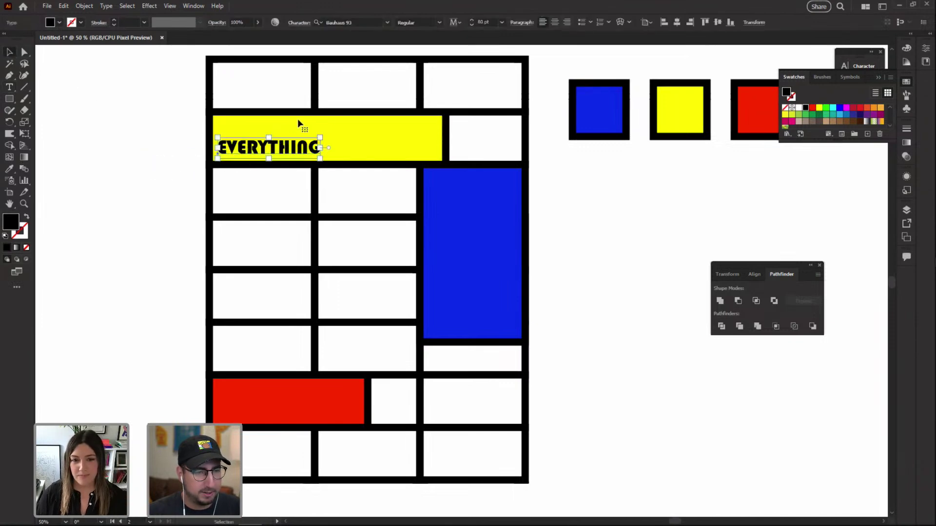
key("shift+s")
left_click(373, 106)
left_click(528, 280)
key("s")
left_click_drag(335, 102, 437, 111)
key("ctrl+z")
left_click_drag(361, 155, 427, 114)
key("i")
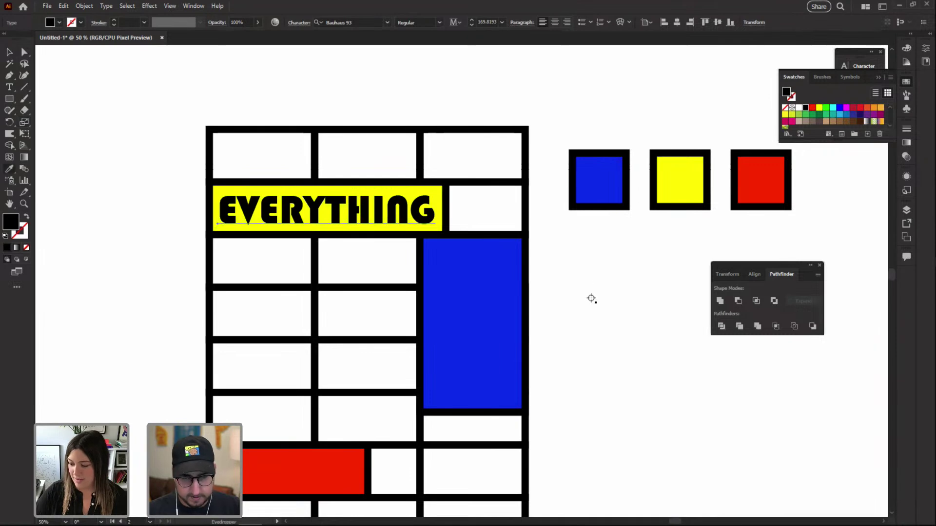
key("v")
left_click(571, 278)
Duplicate EVERYTHING, rotate the copy 90° clockwise and place it inside the blue cell
left_click_drag(480, 307, 442, 241)
key("r")
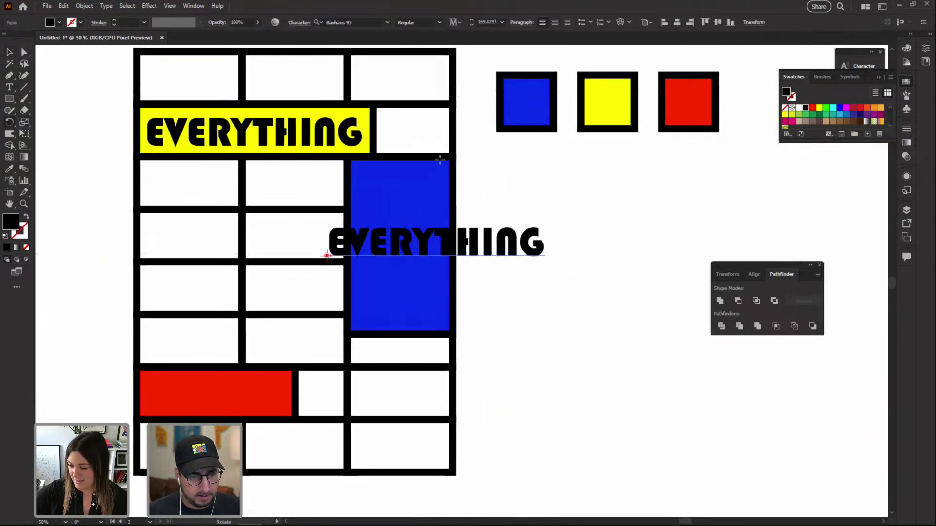
left_click_drag(446, 165, 436, 388)
key("v")
left_click_drag(362, 298, 422, 236)
Change the rotated text to EVERYWHERE and resize the blue cell around it to about 3.42 x 14.40 in
triple_click(423, 209)
type("EVER")
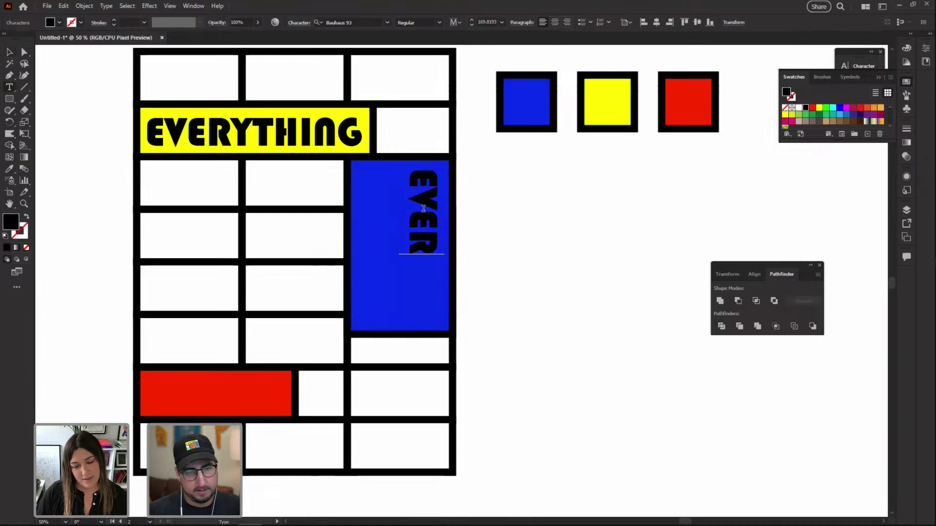
type("YWHERE")
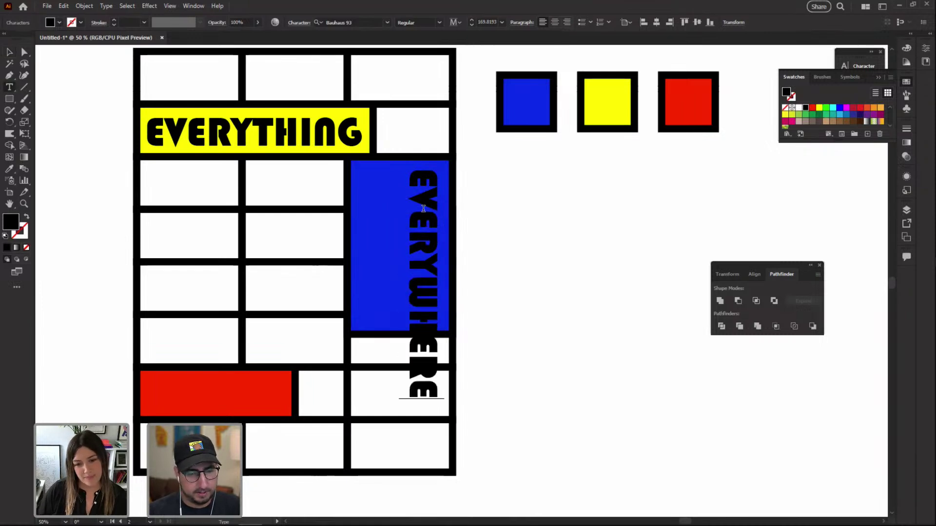
left_click(10, 52)
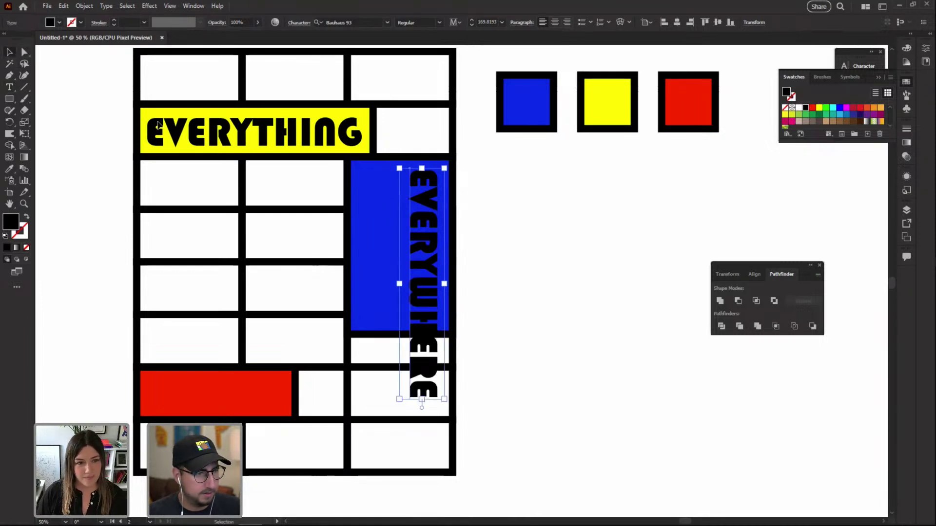
left_click(361, 210)
left_click_drag(347, 335, 392, 410)
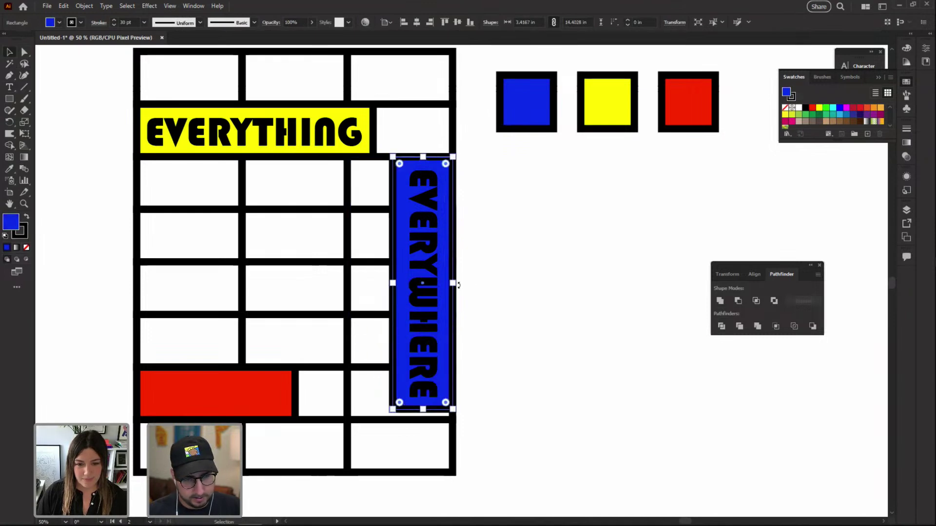
Color the EVERYWHERE text white and deselect it
left_click(430, 284)
key("i")
left_click(558, 215)
key("v")
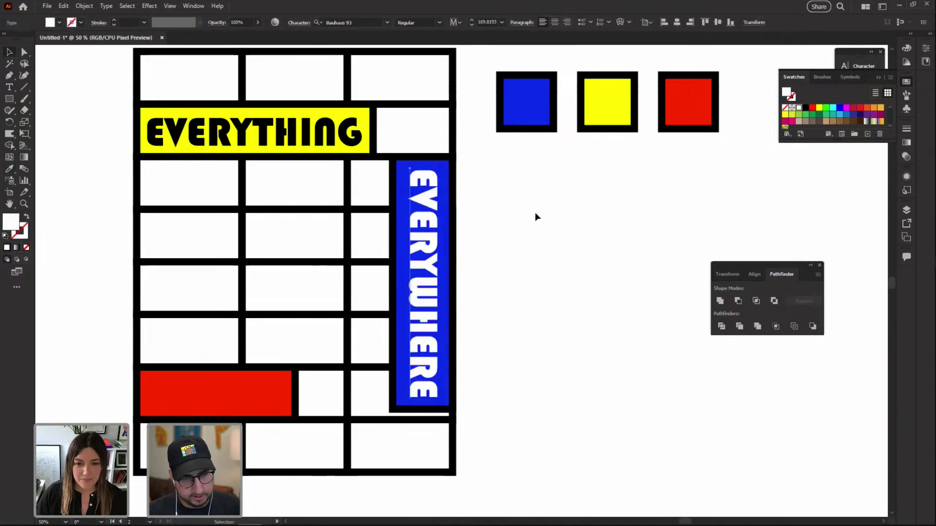
left_click(436, 229)
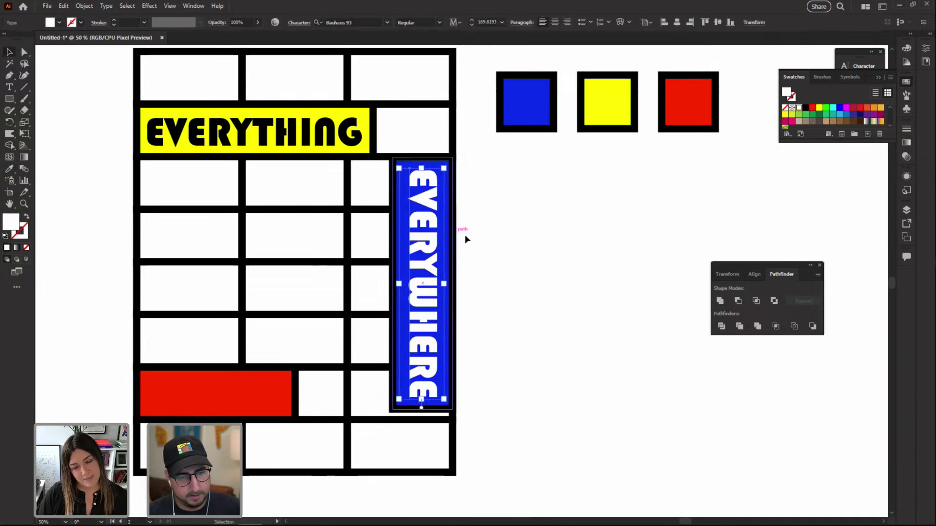
left_click(526, 235)
Place a copy of the horizontal EVERYTHING text inside the red cell
key("z")
left_click(284, 326)
scroll(585, 152, "right", 3)
key("v")
scroll(426, 278, "up", 3)
left_click_drag(383, 80, 405, 363)
Replace the copied text in the red cell with ALL AT ONCE
double_click(380, 360)
key("ctrl+a")
type("All")
key("BackSpace")
key("BackSpace")
type("LL")
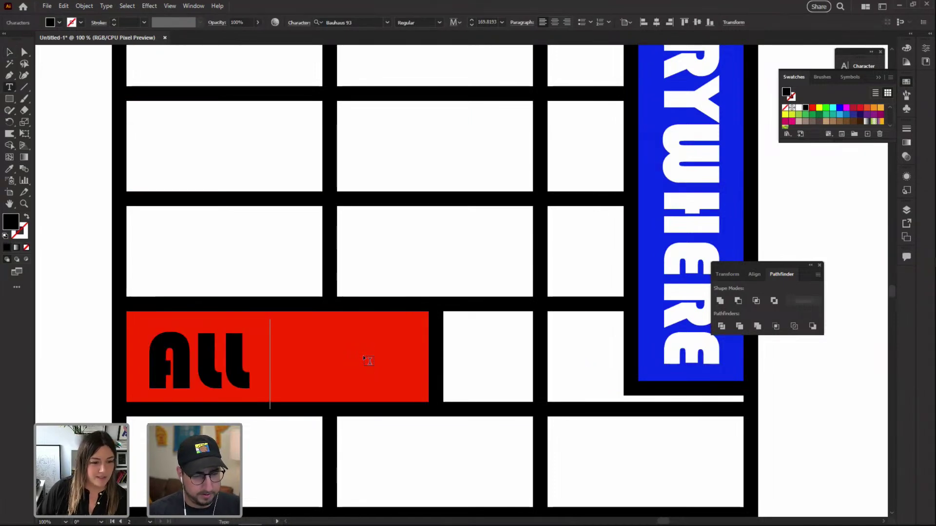
key("BackSpace")
key("BackSpace")
key("BackSpace")
type("AL")
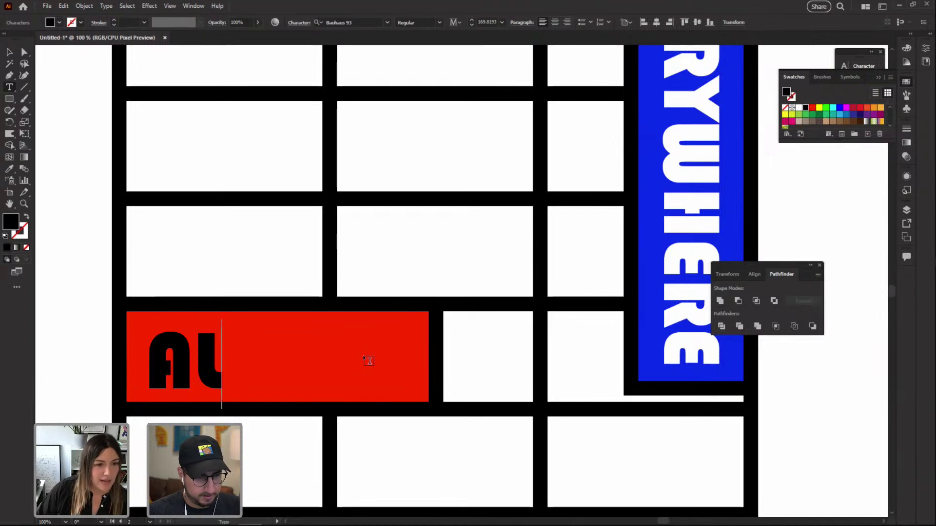
type("L AT ONCE")
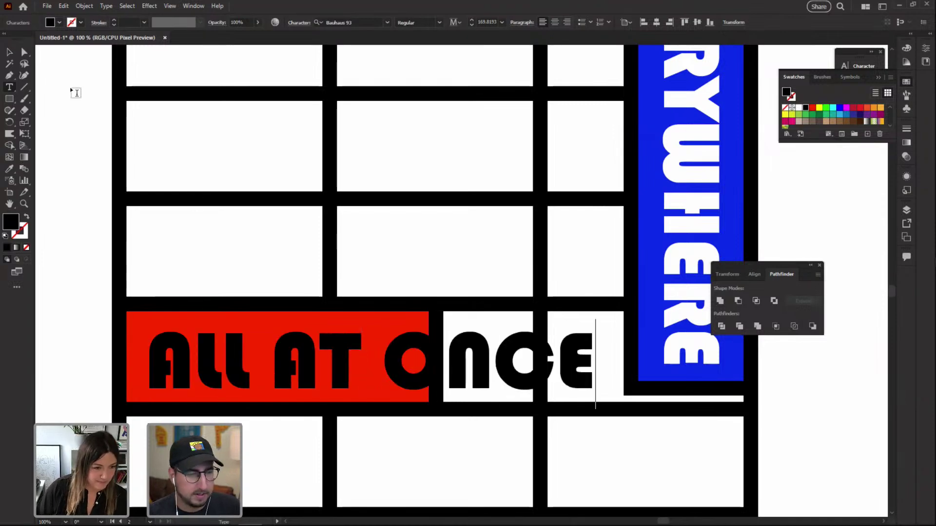
left_click(9, 52)
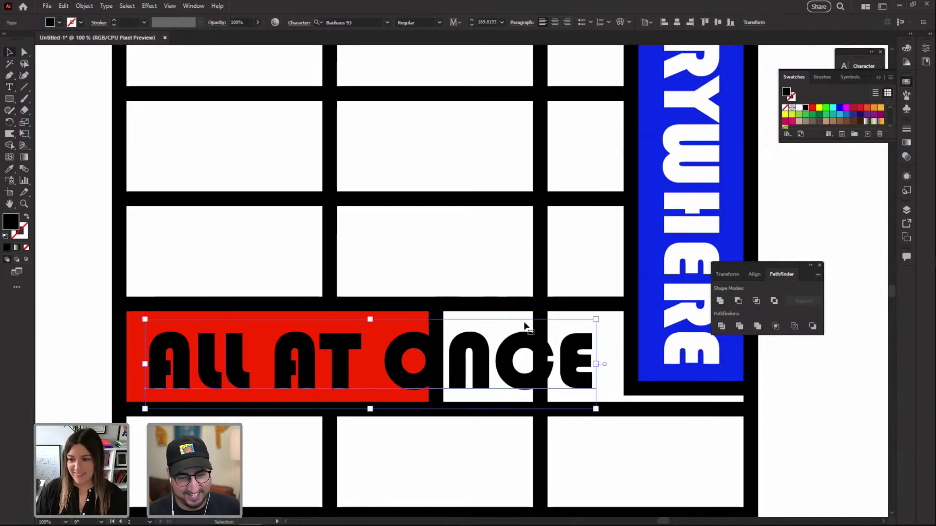
Color ALL AT ONCE white by sampling the EVERYWHERE text
key("i")
left_click(674, 211)
key("v")
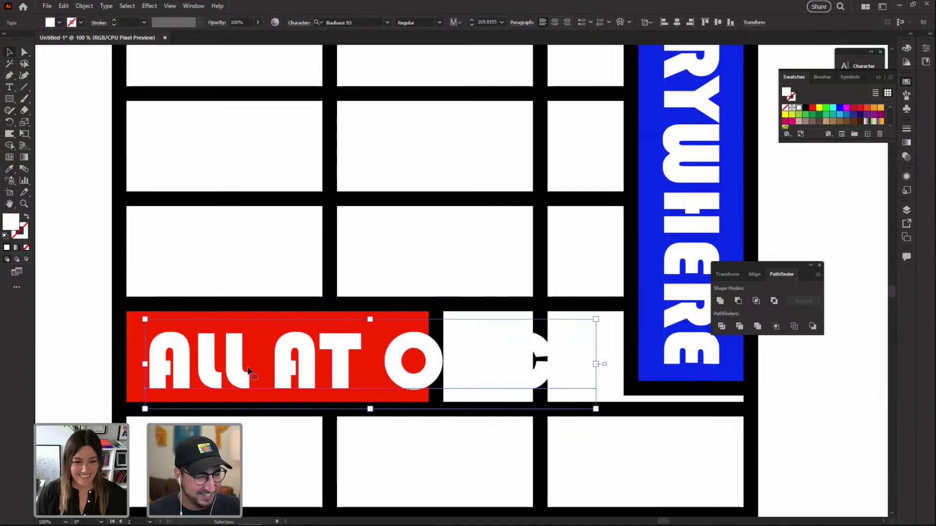
Center ALL AT ONCE vertically in the red cell, widen the cell to about 13.94 in around it, and deselect
left_click(356, 356)
left_click_drag(438, 350, 609, 358)
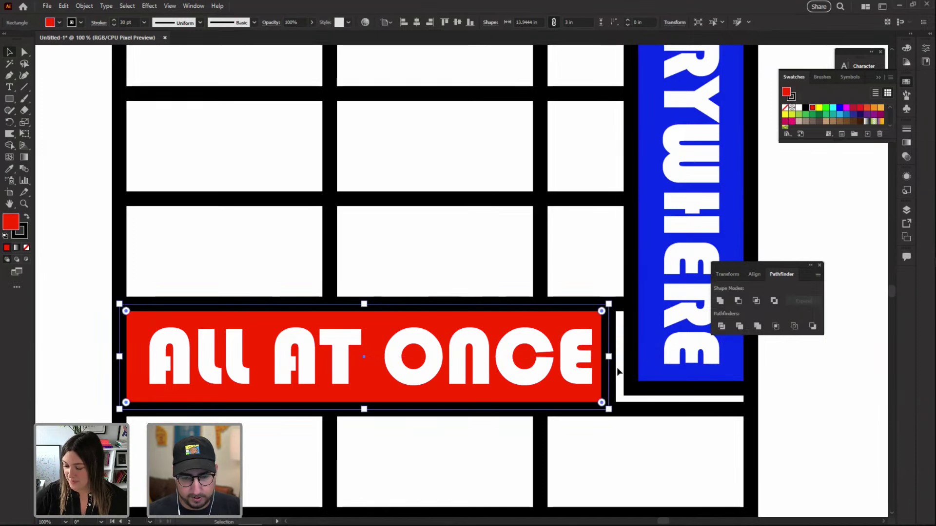
left_click_drag(475, 391, 454, 275)
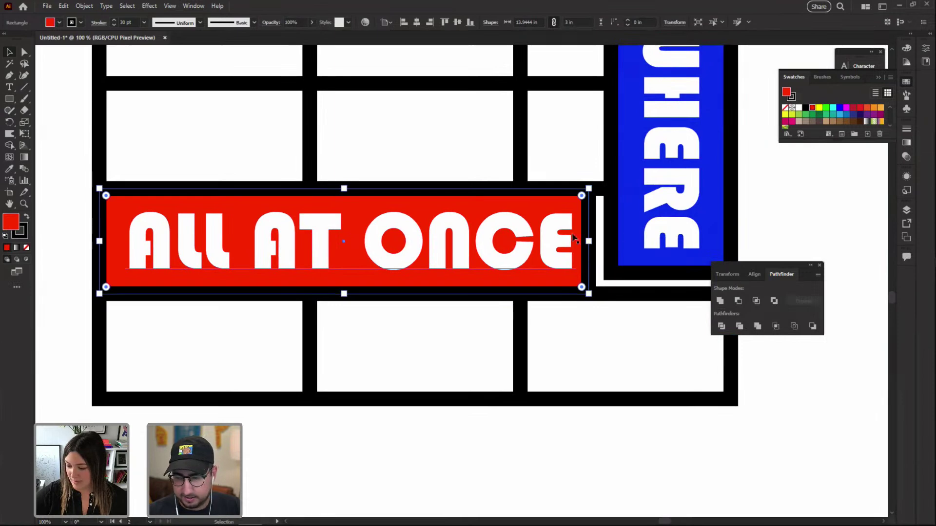
key("ctrl+minus")
key("ctrl+minus")
key("ctrl+minus")
left_click_drag(428, 175, 420, 192)
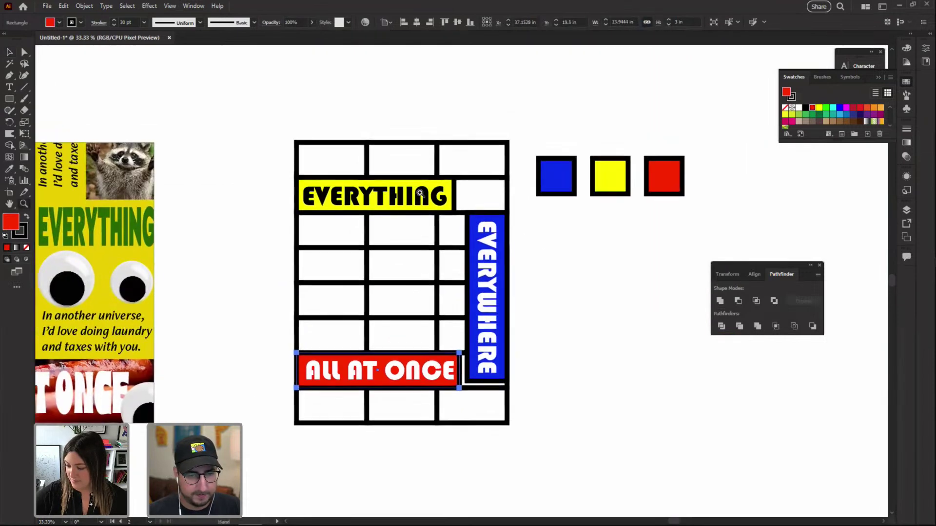
key("ctrl+shift+a")
Split the ALL AT ONCE text in the red cell onto two lines, with ONCE on the second line
key("z")
left_click(420, 334)
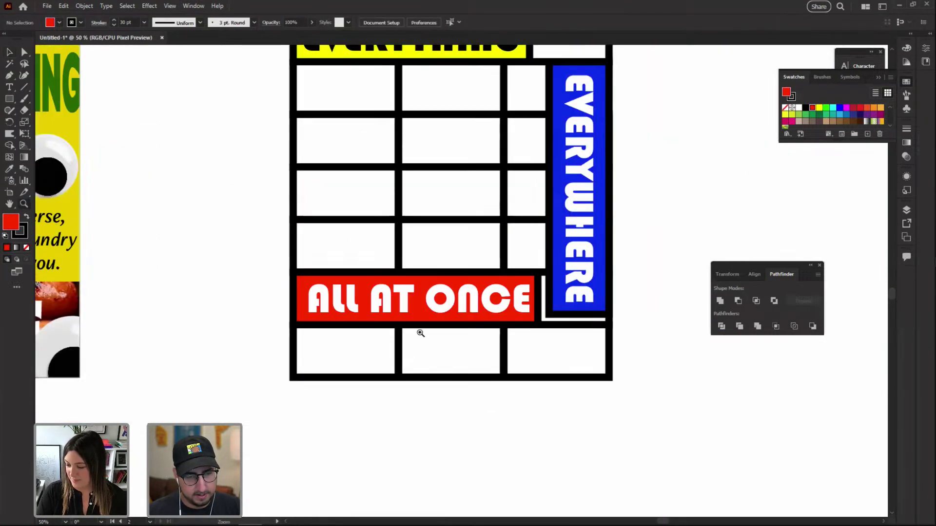
key("t")
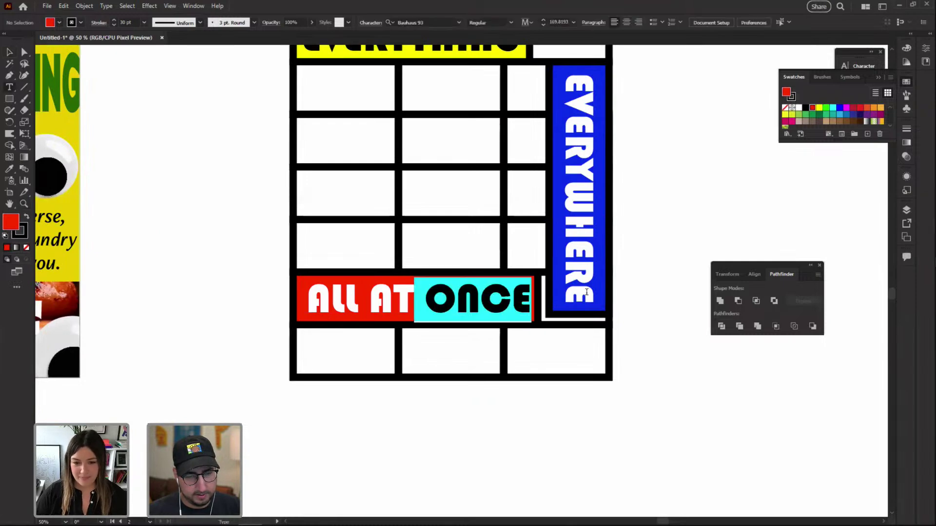
left_click_drag(414, 294, 587, 291)
key("Right")
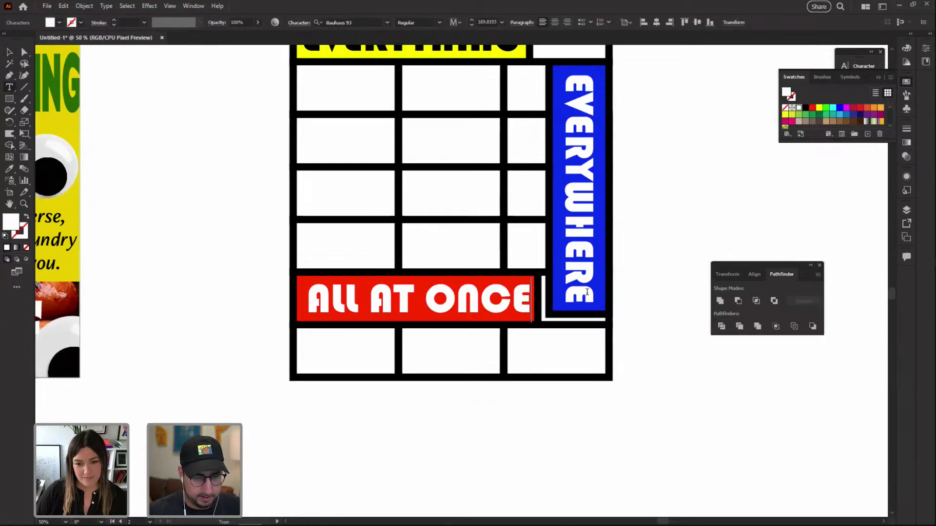
key("Left")
key("Return")
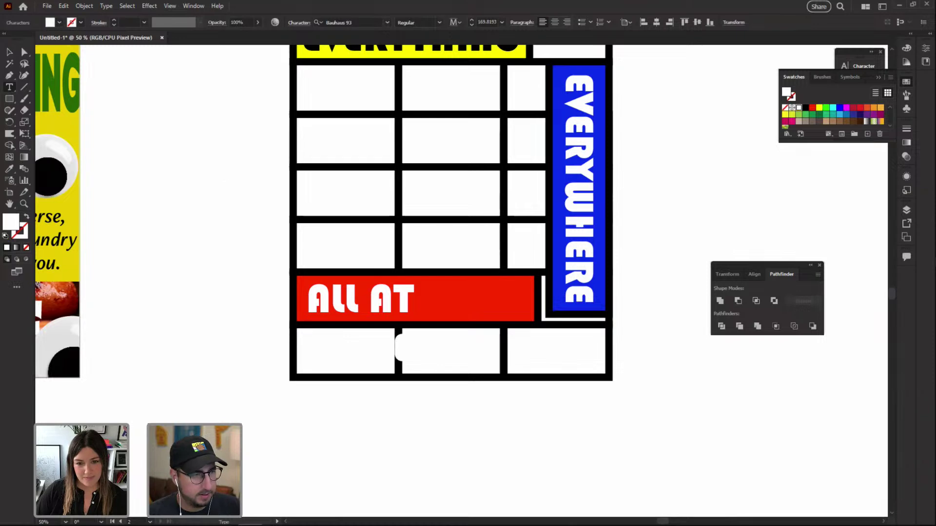
Resize the red cell to about 7.92 x 6 in so it encloses both lines of ALL AT ONCE
left_click(9, 51)
left_click(487, 292)
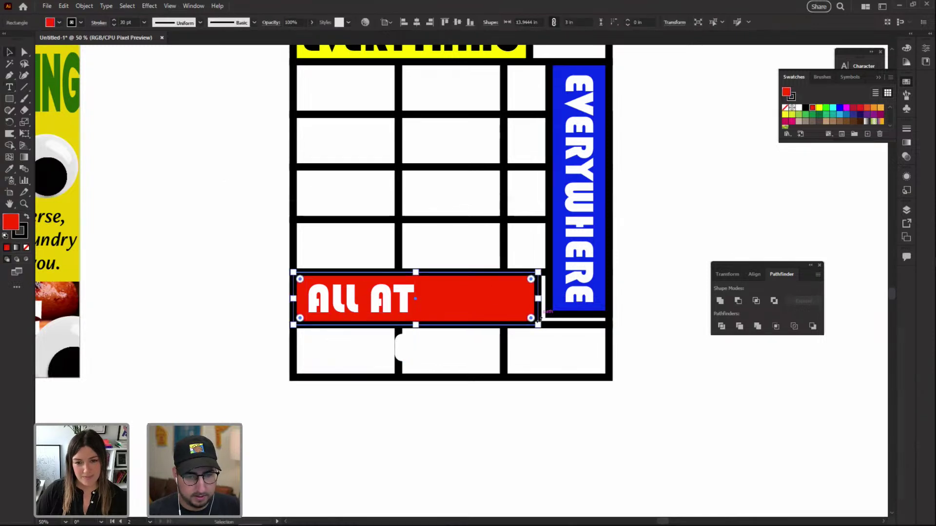
left_click_drag(537, 325, 502, 372)
left_click_drag(503, 326, 434, 332)
key("ctrl+z")
left_click(449, 335)
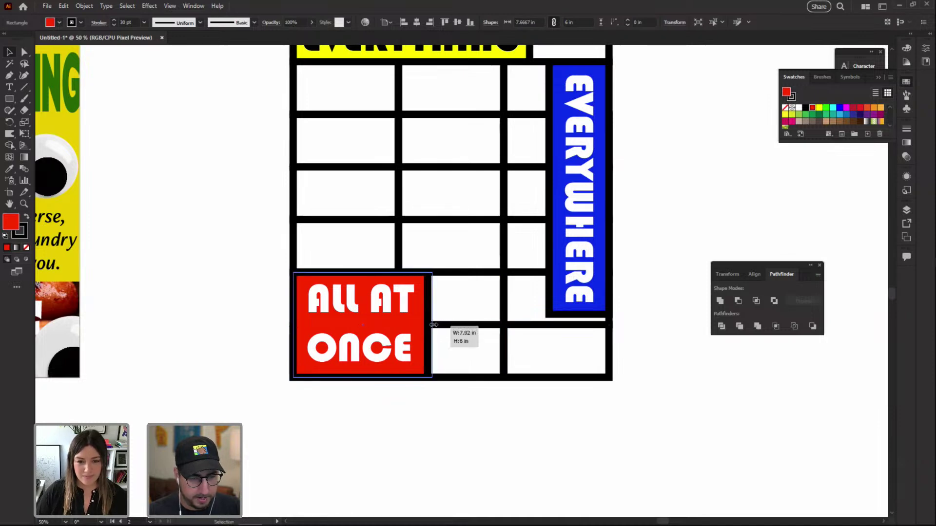
Nudge ALL AT ONCE left and down in the red cell, narrow the cell to 7.5 in, and deselect
left_click(372, 304)
key("shift+Left")
key("shift+Down")
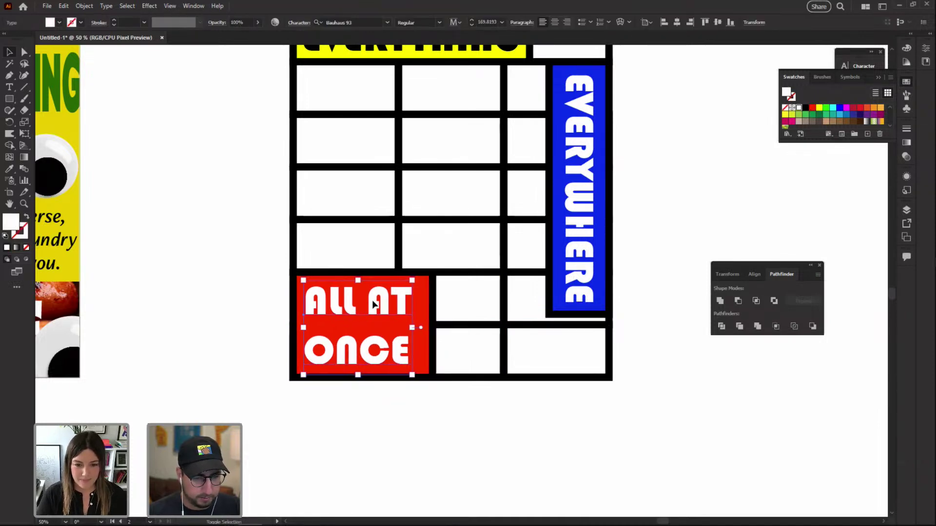
left_click(208, 307)
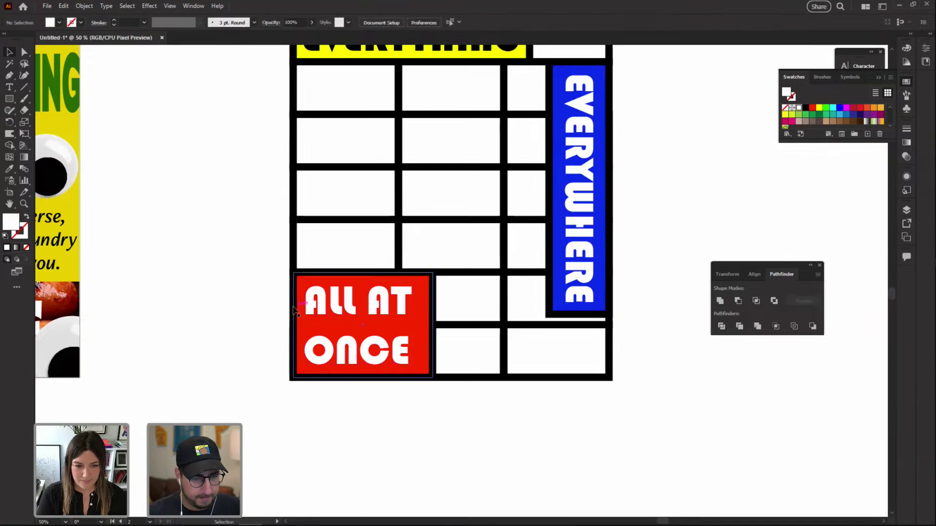
left_click(307, 307)
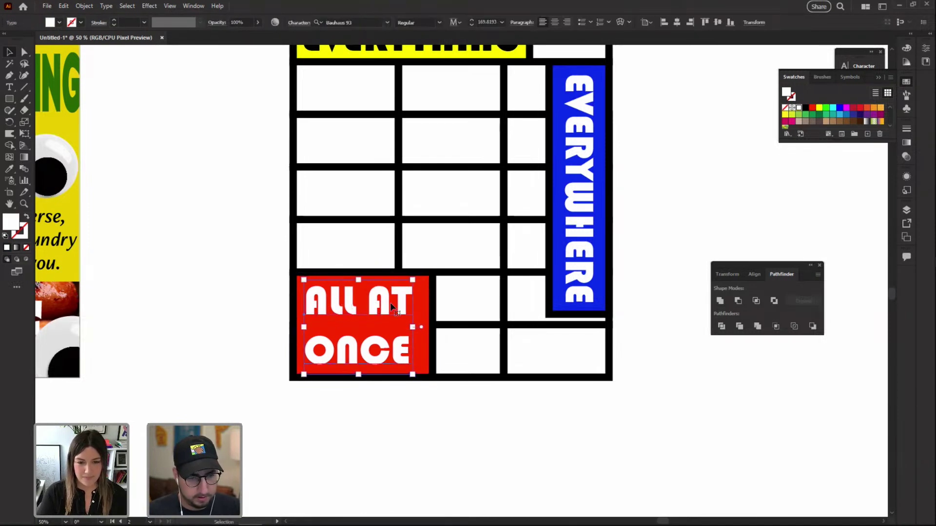
left_click(424, 301)
left_click_drag(432, 325, 425, 325)
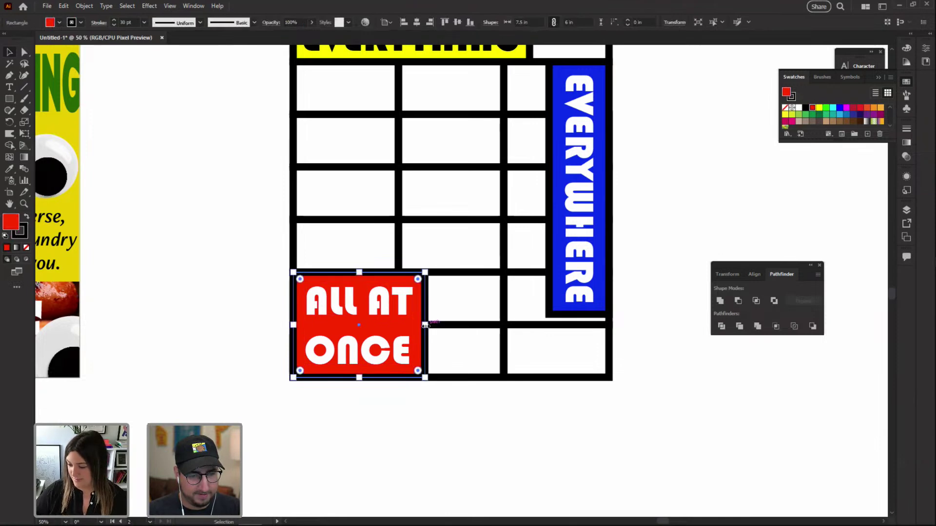
left_click(213, 323)
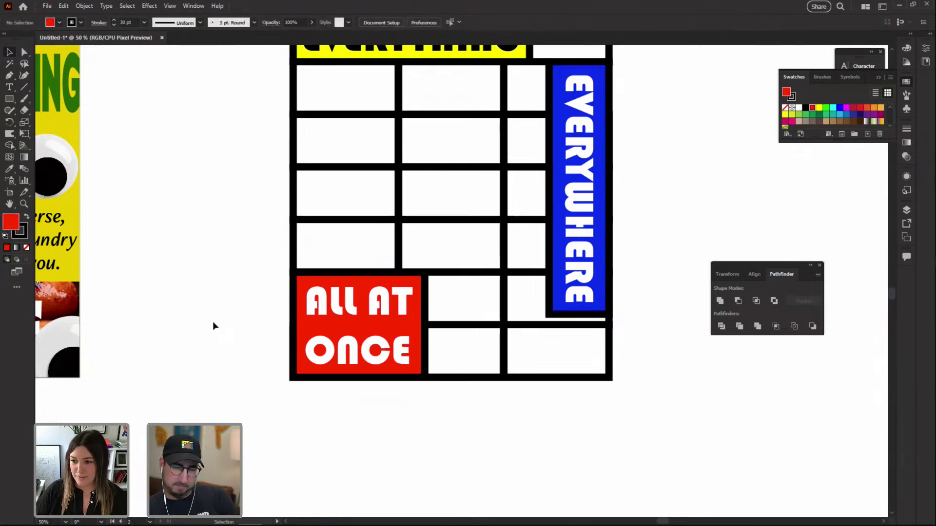
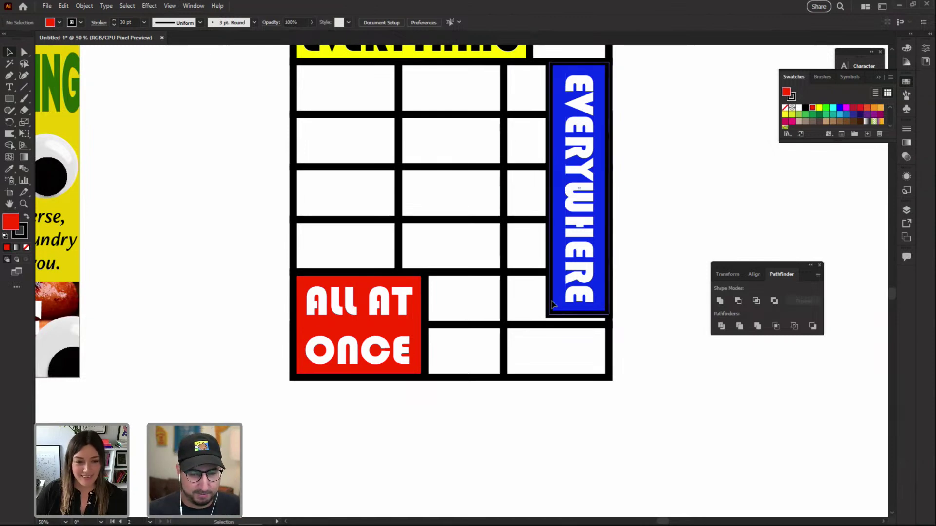
Extend the blue cell down to the next horizontal grid line and nudge EVERYWHERE down to center it
left_click(565, 302)
left_click_drag(578, 316, 608, 322)
left_click(641, 267)
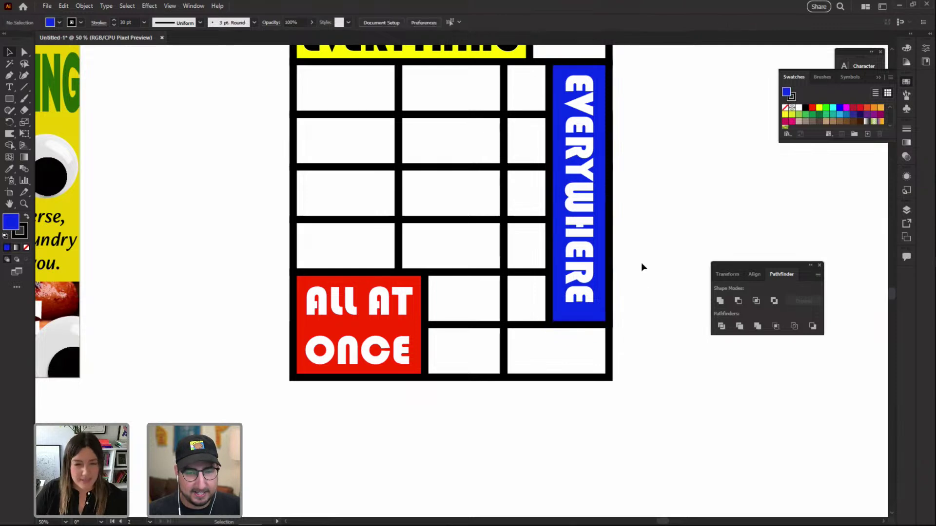
left_click(587, 208)
key("shift+Down")
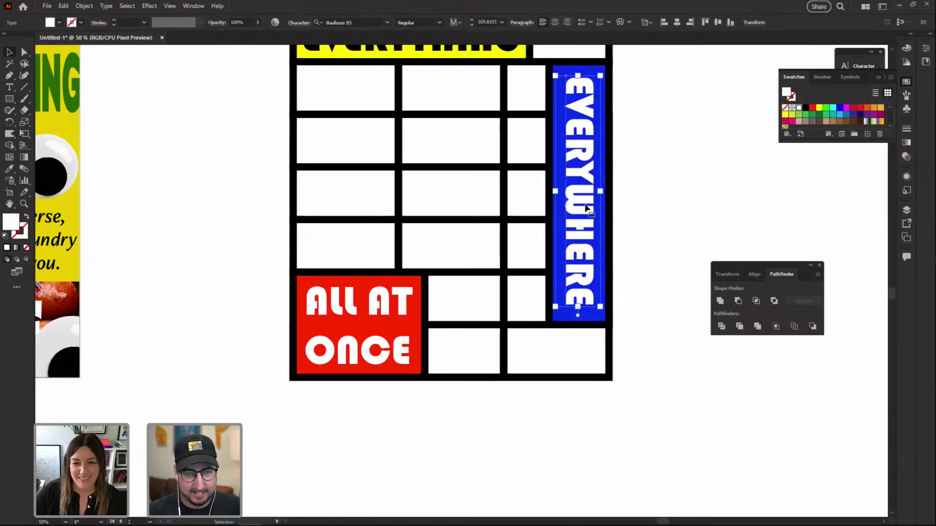
left_click(670, 186)
Draw a circle overlapping the grid's left edge between EVERYTHING and ALL AT ONCE, and scale it to about 9.78 in across
key("ctrl+1")
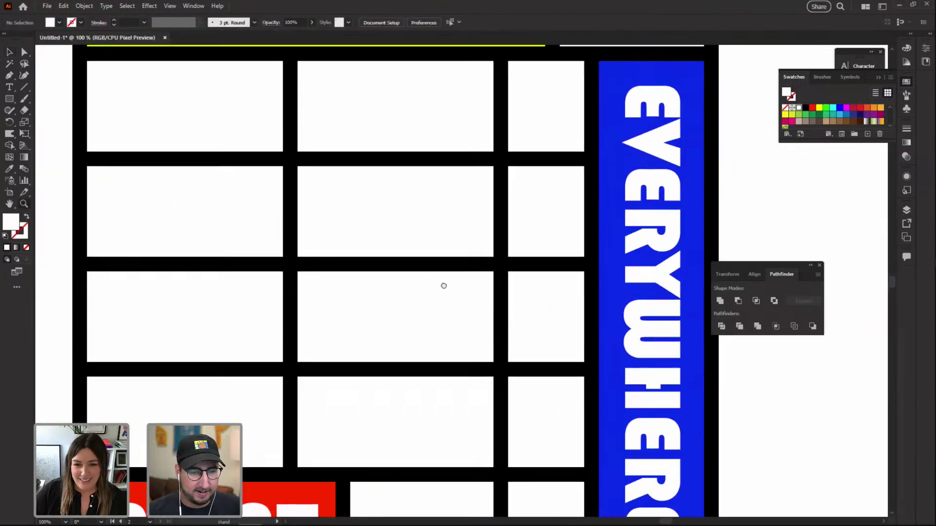
left_click_drag(442, 284, 485, 327)
left_click(525, 263, "alt")
left_click_drag(384, 284, 397, 255)
key("l")
left_click_drag(213, 195, 412, 370)
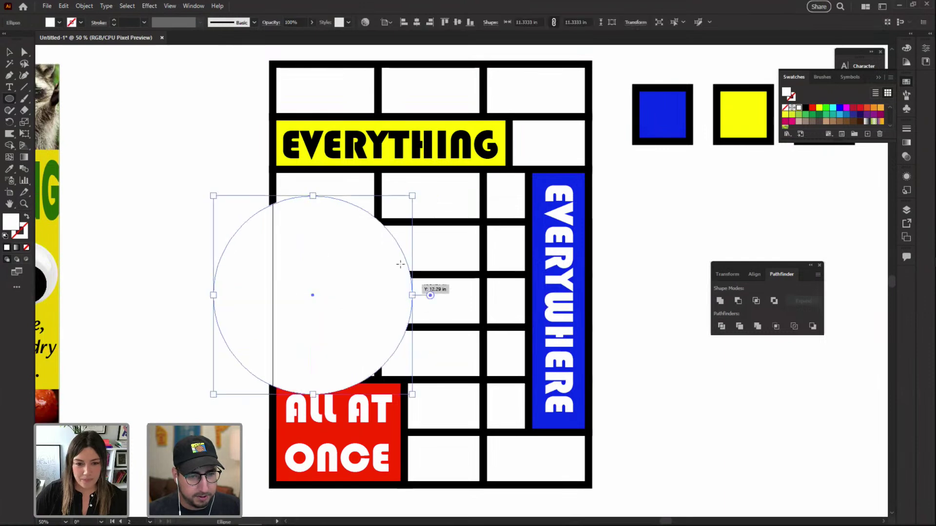
left_click_drag(392, 272, 393, 250)
key("s")
left_click_drag(541, 133, 505, 159)
key("v")
left_click_drag(358, 251, 358, 250)
Give the circle the grid's 30 pt black stroke and a white fill by sampling, and deselect
key("i")
left_click(485, 184)
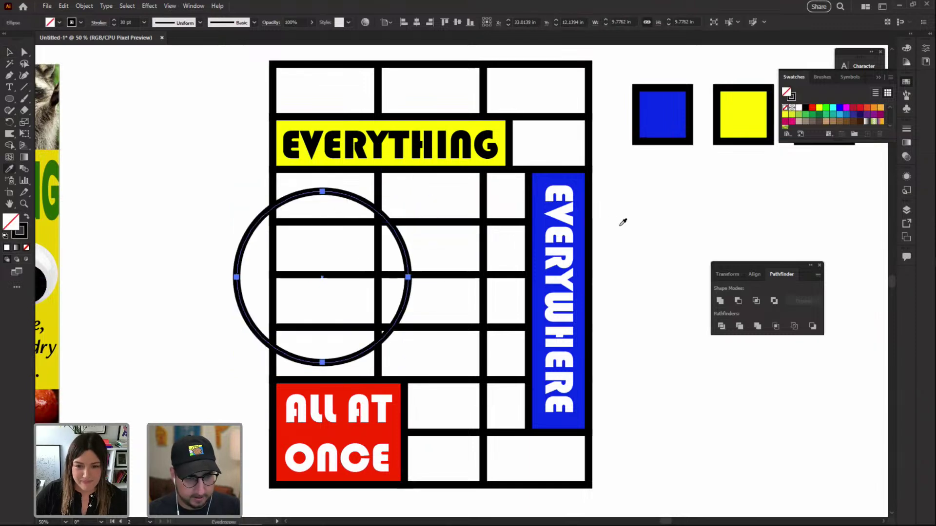
key("x")
key("x")
left_click(630, 210, "shift")
key("v")
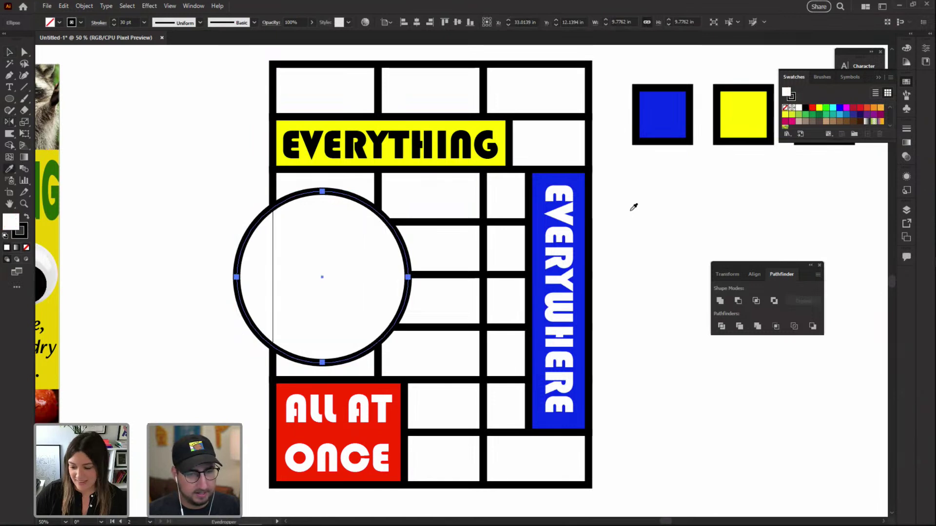
left_click(653, 229)
Move the large circle up to Y 12 in so it centers on the grid's horizontal line, and deselect
key("z")
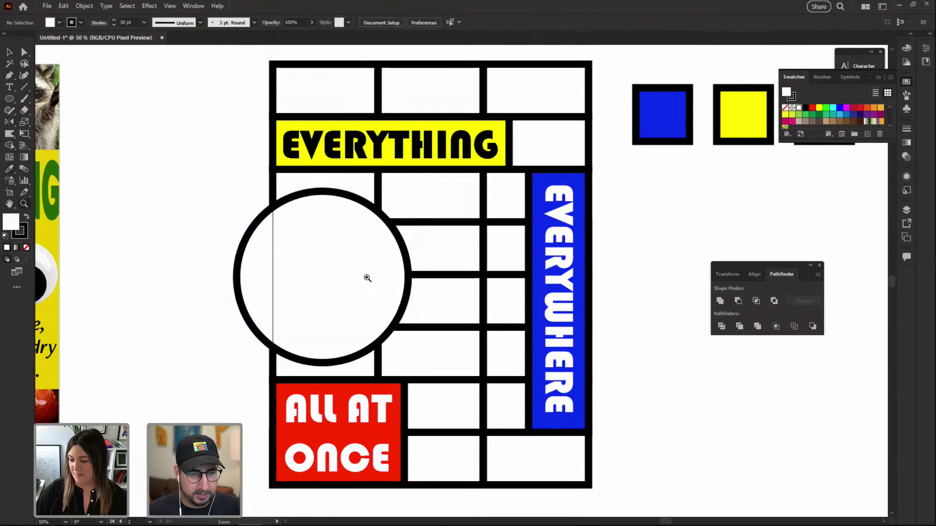
left_click(367, 278)
key("v")
left_click_drag(408, 259, 408, 252)
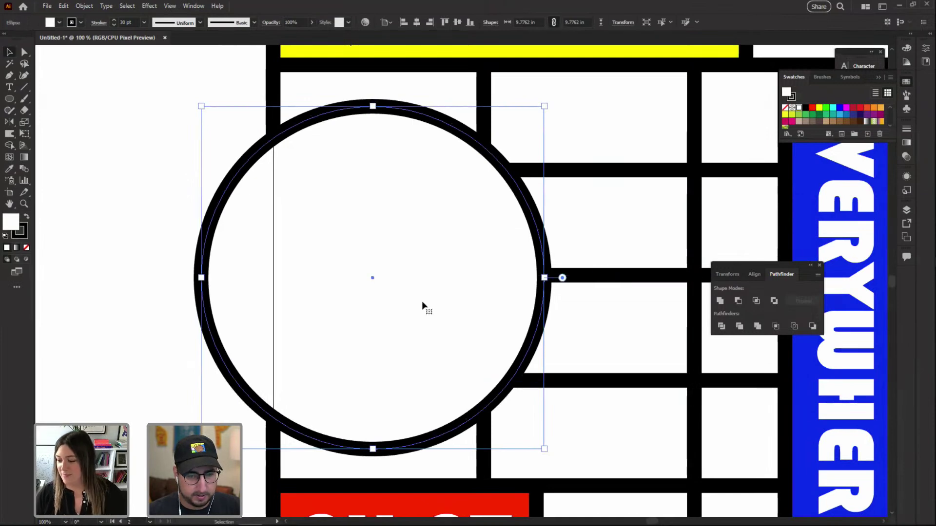
left_click_drag(407, 306, 408, 304)
key("l")
key("v")
left_click(150, 357)
Draw a pupil circle about 6.91 in across inside the large circle, touching its lowest point
key("l")
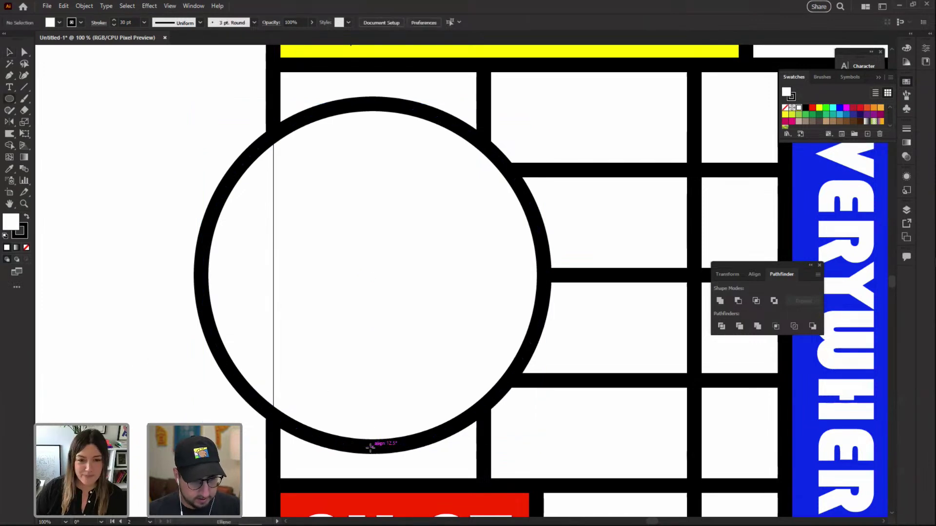
left_click_drag(369, 446, 222, 300)
key("ctrl+z")
left_click_drag(367, 445, 373, 292)
mouse_move(370, 351)
left_mouse_down()
mouse_move(373, 404)
mouse_move(372, 355)
left_mouse_up()
left_click(371, 412)
left_click_drag(372, 401, 375, 449)
Make the inner pupil circle solid black with no stroke and deselect it
key("i")
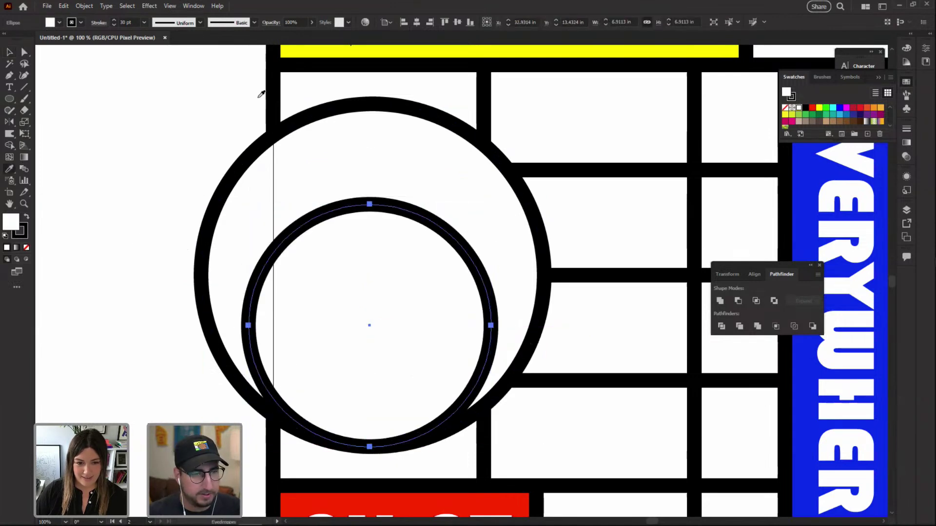
left_click(267, 83)
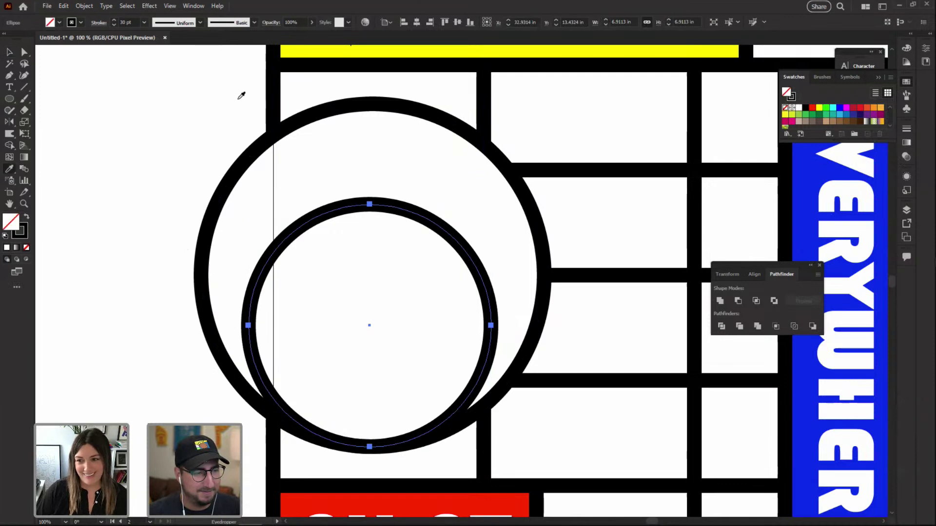
key("v")
left_click(138, 162)
key("ctrl+minus")
key("ctrl+minus")
key("ctrl+minus")
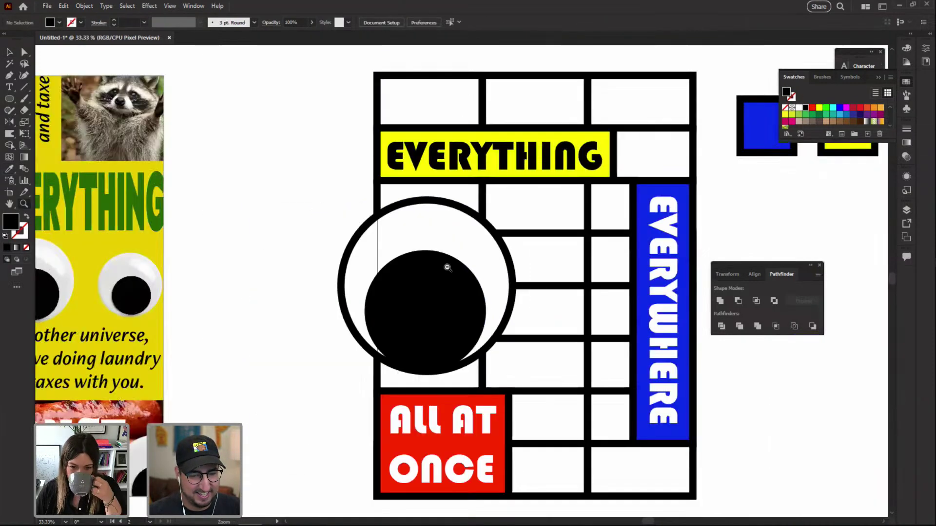
Place two copies of the eye group side by side to the right of the poster, below the color squares
left_click_drag(361, 265, 195, 248)
key("ctrl+plus")
left_click(265, 268)
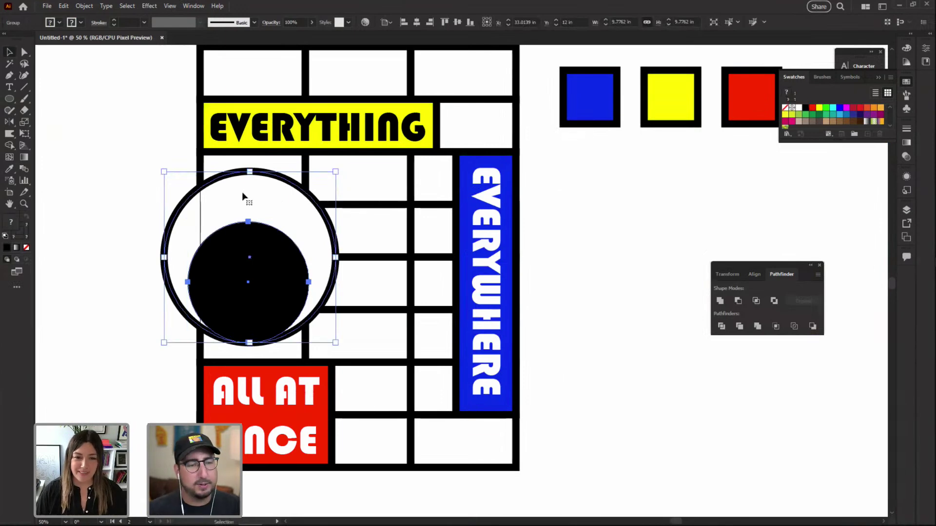
left_click_drag(259, 200, 658, 210, "alt")
scroll(403, 268, "right", 5)
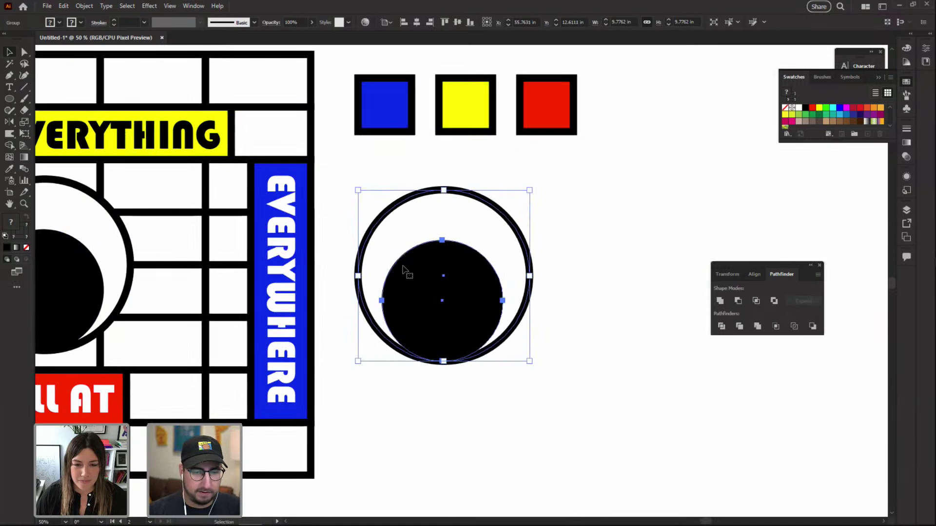
left_click_drag(417, 271, 622, 271, "alt")
Scale the first eye copy down to less than half size while keeping its outline weight, and deselect it
left_click(496, 255)
key("s")
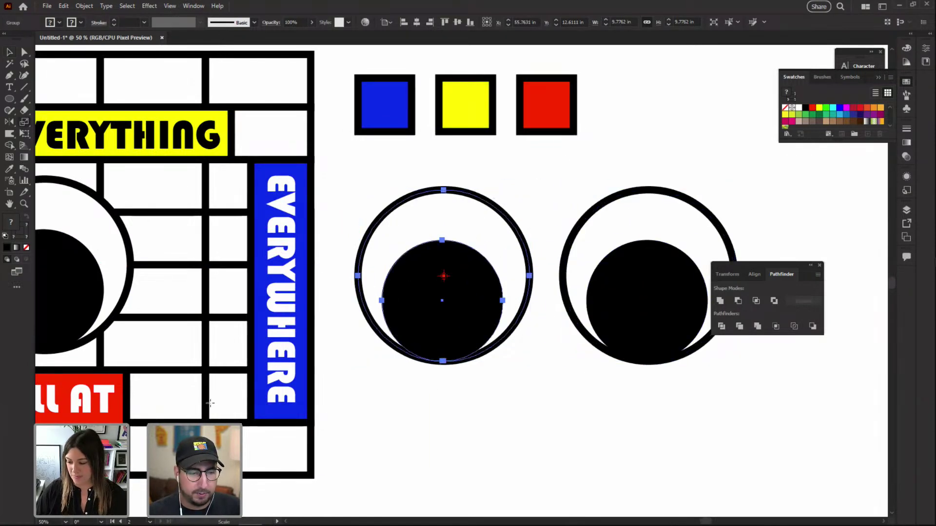
left_click_drag(615, 127, 516, 234)
key("v")
left_click(515, 234)
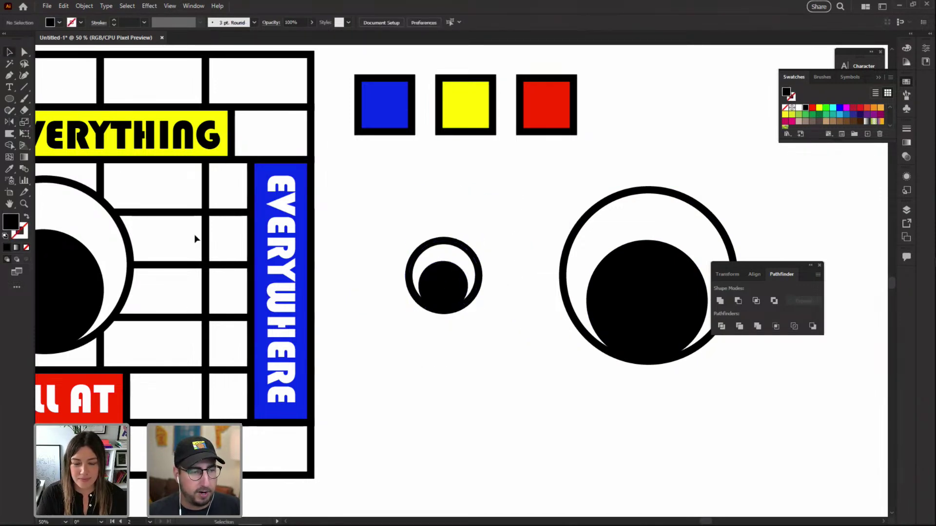
Enable Scale Strokes & Effects in the preferences, scale the second eye copy to about 4.99 in, and deselect it
scroll(382, 228, "right", 5)
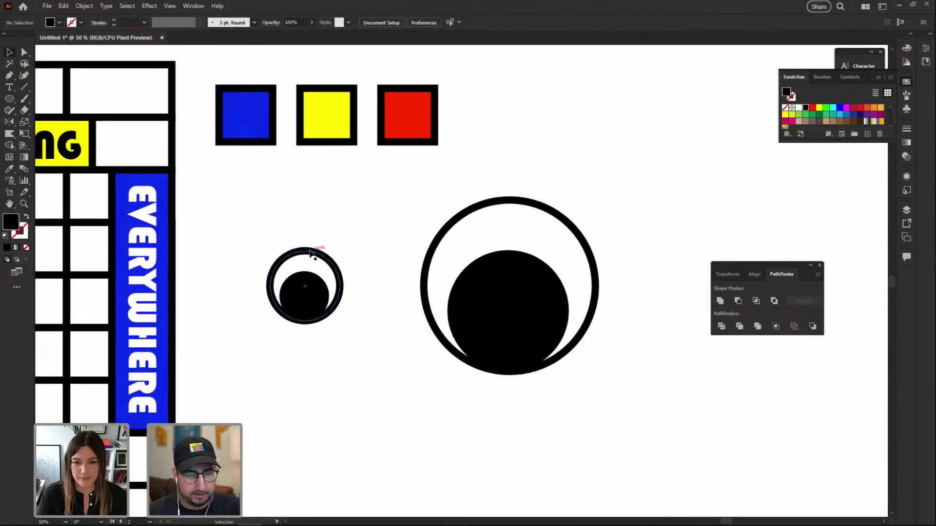
key("ctrl+k")
left_click(517, 179)
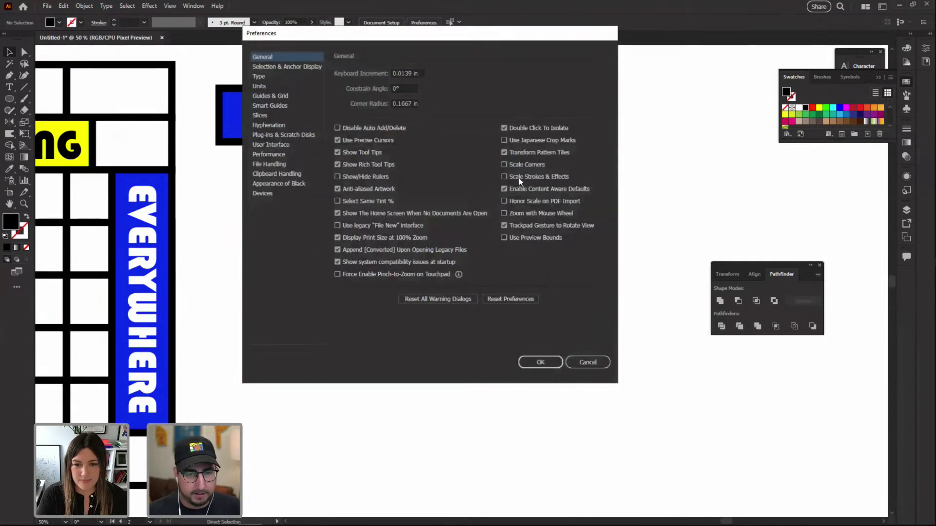
left_click(540, 362)
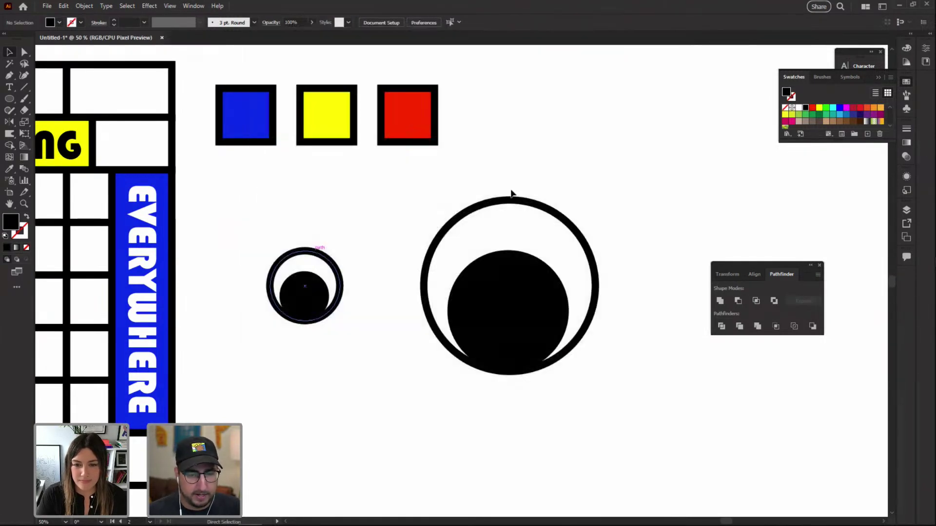
key("s")
left_click_drag(662, 141, 587, 205)
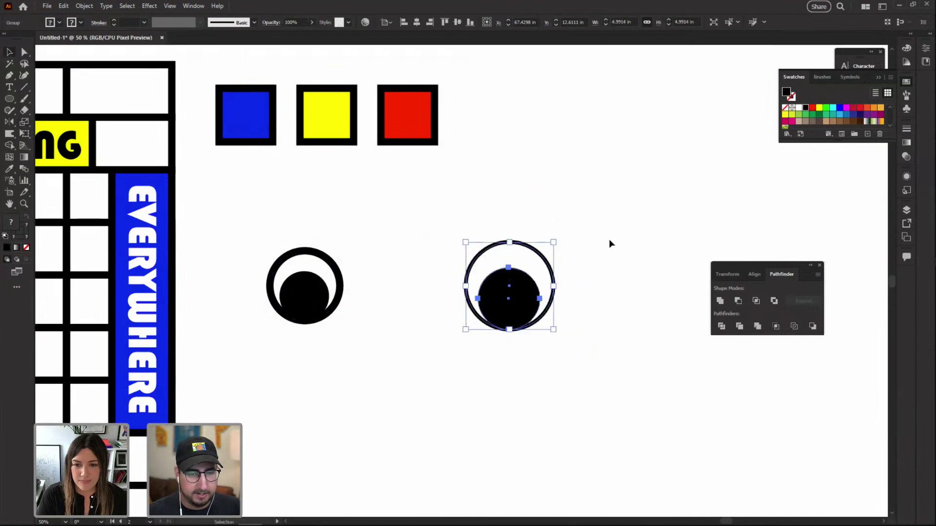
key("v")
key("ctrl+shift+a")
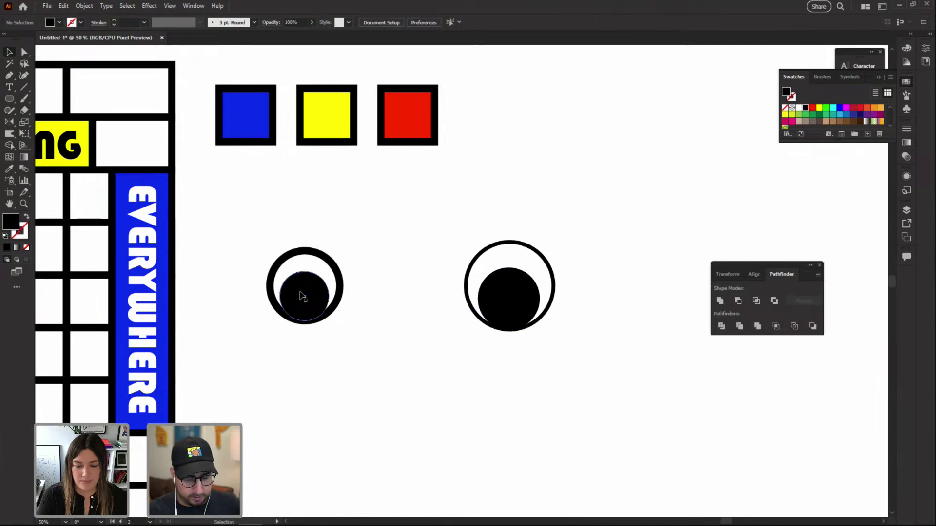
Disable Scale Strokes & Effects in the General preferences
key("ctrl+k")
left_click(505, 176)
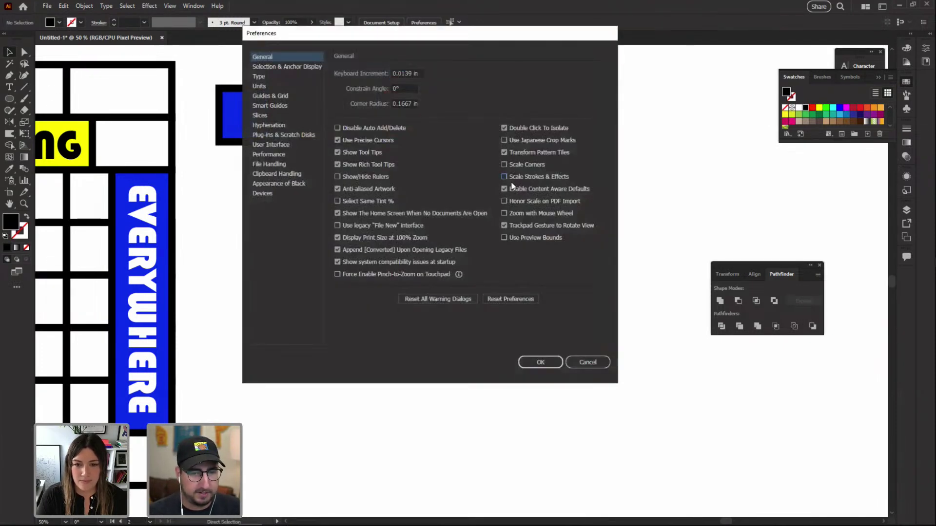
left_click(541, 362)
Move the thick-outlined small eye onto the poster cells between ALL AT ONCE and EVERYWHERE, enlarge it slightly, and deselect
left_click_drag(262, 233, 476, 331)
left_click_drag(446, 273, 439, 283)
left_click_drag(369, 317, 198, 418)
key("s")
left_click_drag(312, 273, 348, 294)
key("r")
key("v")
left_click(439, 338)
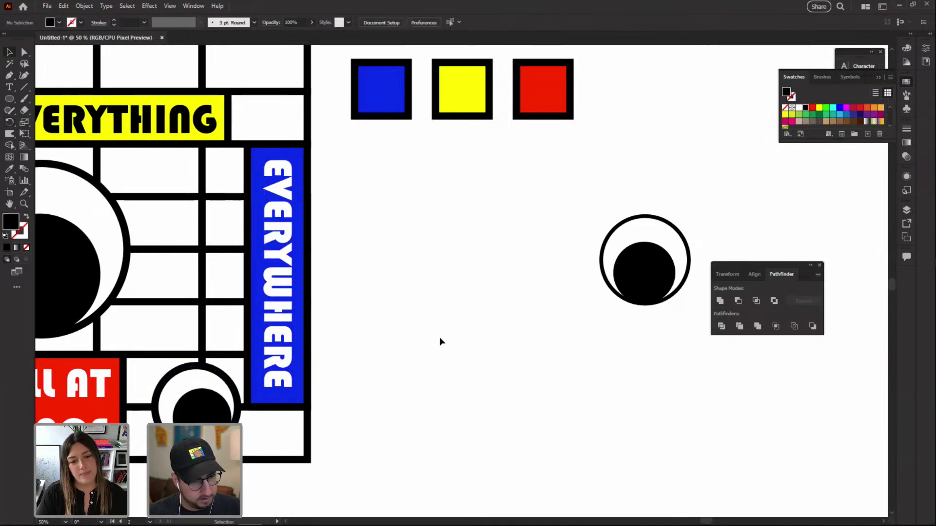
Copy the small lower eye to the poster's top-right corner, rotate the copy so its pupil looks down-left, and deselect it
left_click_drag(416, 337, 504, 381)
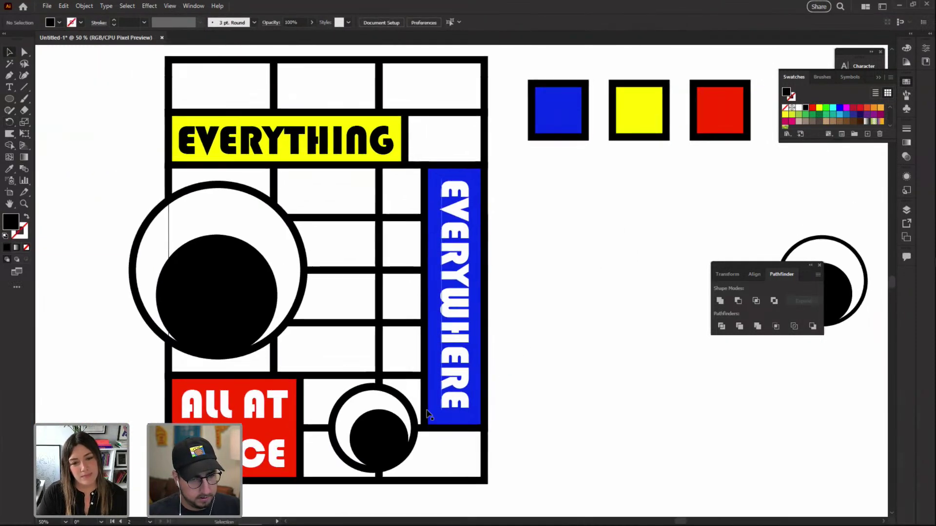
left_click(380, 424)
left_click_drag(380, 423, 505, 180)
key("r")
key("v")
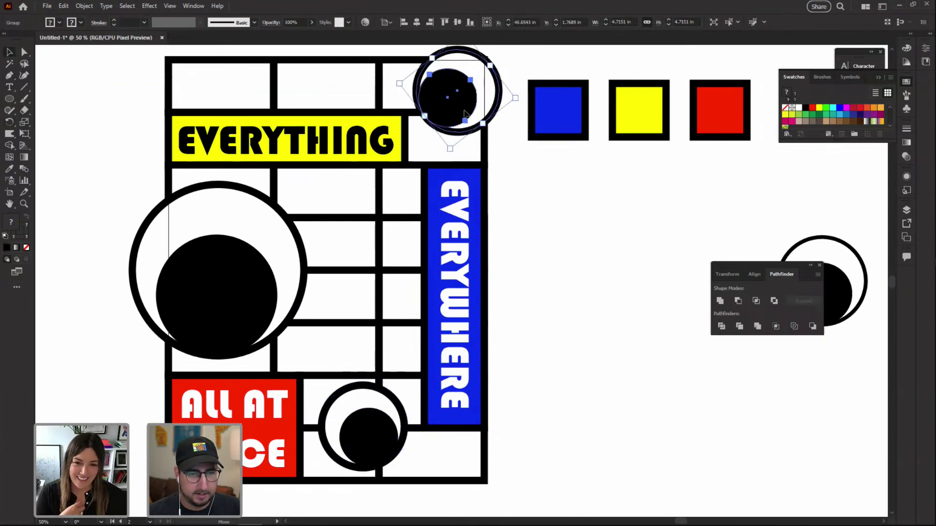
left_click(493, 314)
Copy the corner eye to the middle of the grid, scale it to about 3.39 in, rotate its pupil toward the upper left, and deselect
left_click_drag(454, 123, 359, 279)
key("s")
left_click_drag(516, 157, 473, 183)
key("r")
left_click_drag(541, 171, 297, 403)
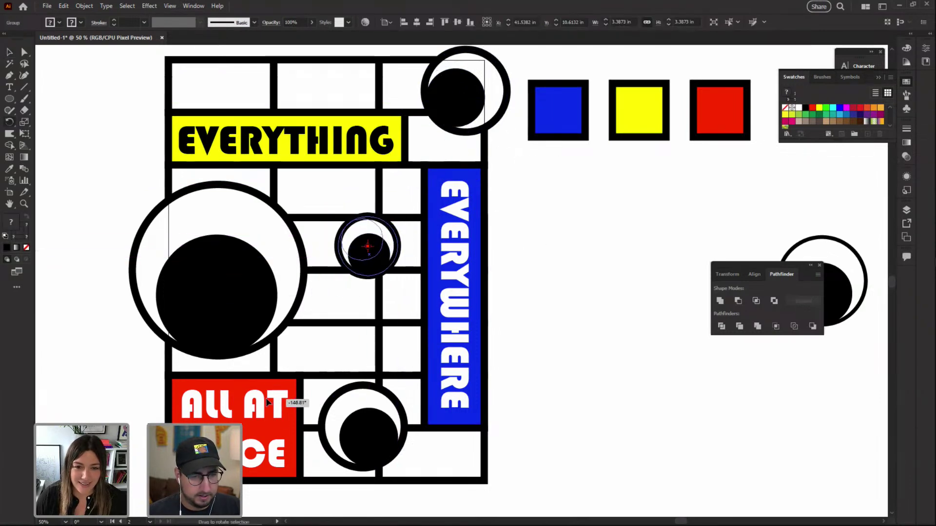
key("v")
left_click_drag(374, 250, 371, 263)
left_click(565, 253)
left_click(521, 282)
Create an 18 x 24 in rectangle and center it horizontally and vertically on the poster artboard
key("z")
left_click(530, 303, "alt")
left_click(531, 302, "alt")
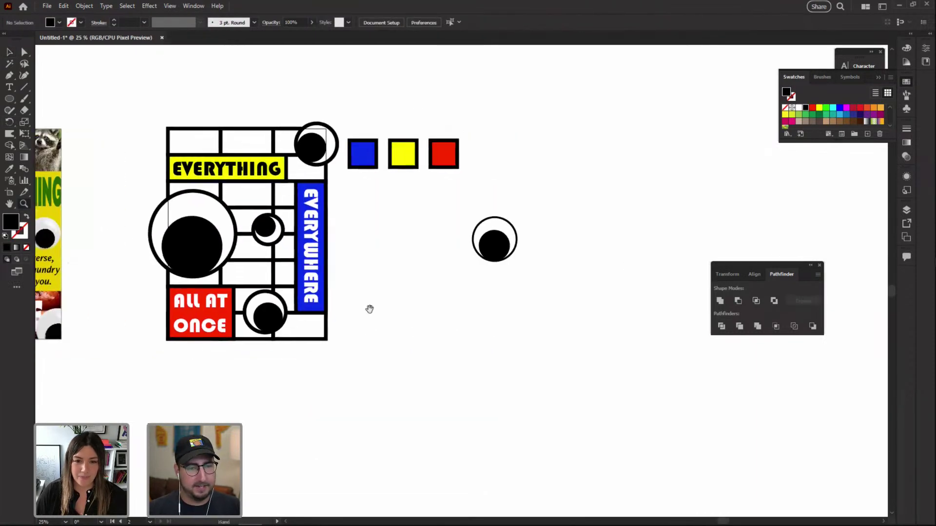
key("m")
left_click(386, 277)
type("1")
key("Tab")
type("1")
key("Return")
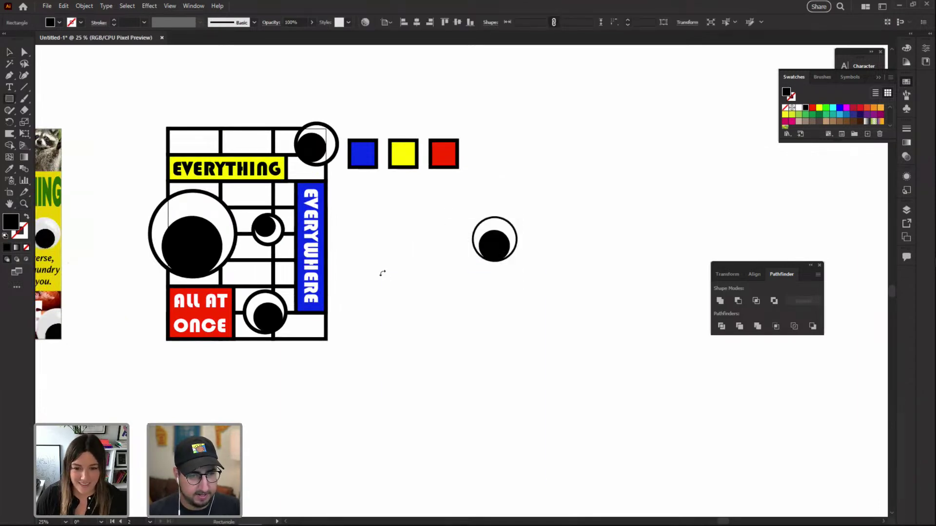
left_click(416, 22)
left_click(444, 22)
Make a clipping mask from the rectangle and all the poster artwork, and delete the color squares and spare eye beside the poster
key("v")
left_click_drag(320, 89, 149, 344)
right_click(240, 210)
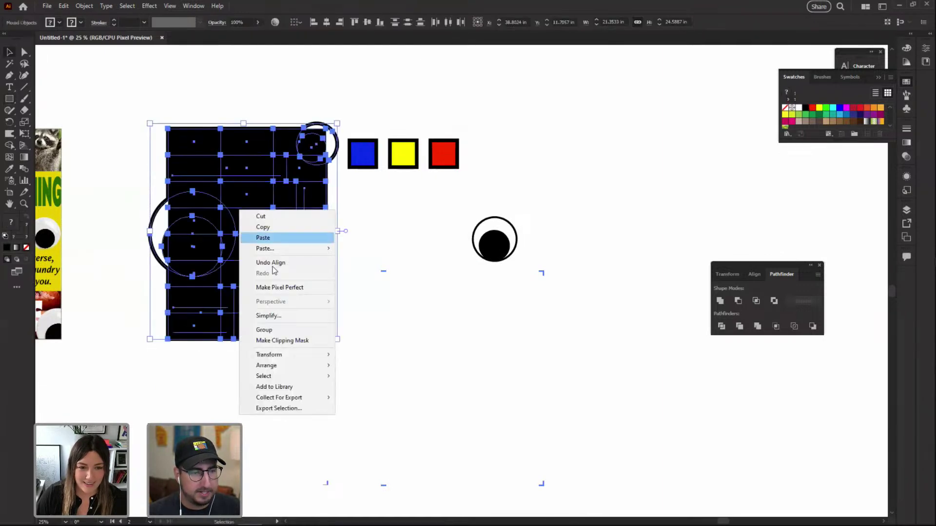
left_click(275, 340)
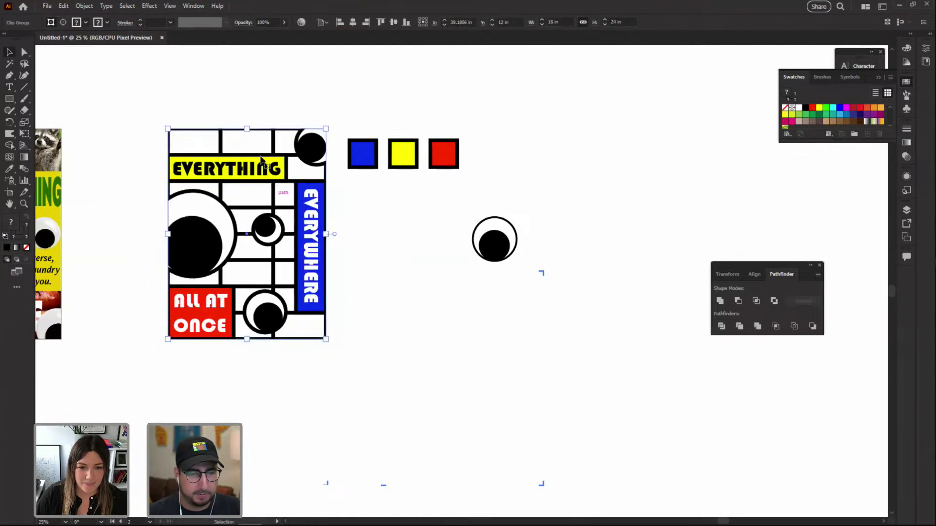
left_click_drag(349, 97, 578, 341)
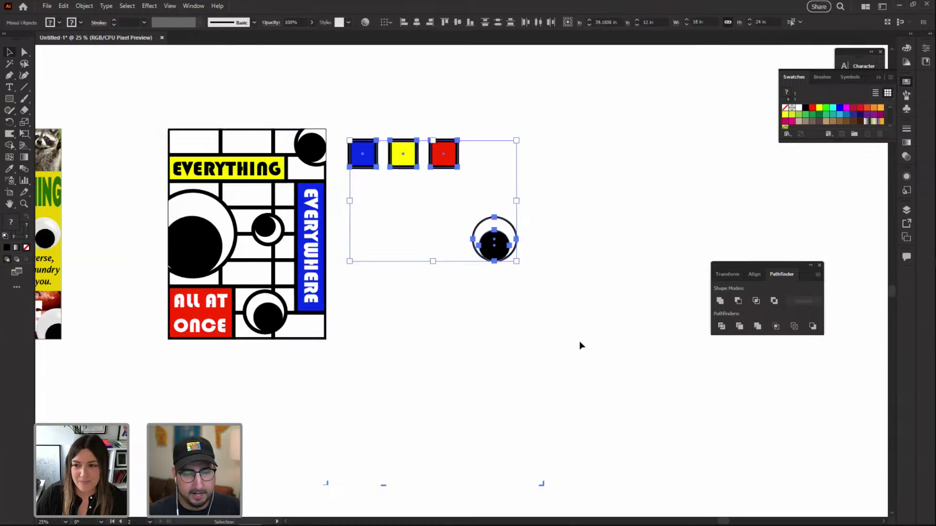
key("Delete")
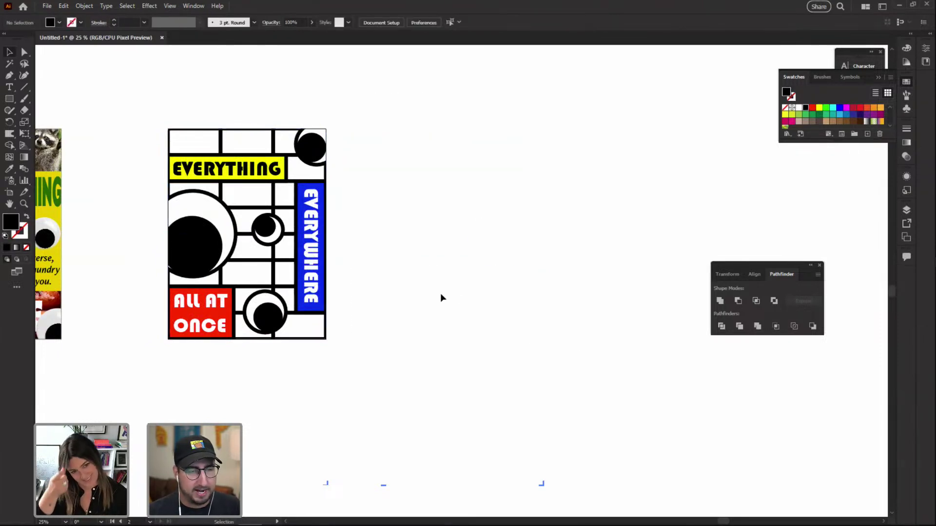
Save the document to the Desktop as an Adobe Illustrator file named Everything, keeping the Illustrator 2020 version option
key("ctrl+s")
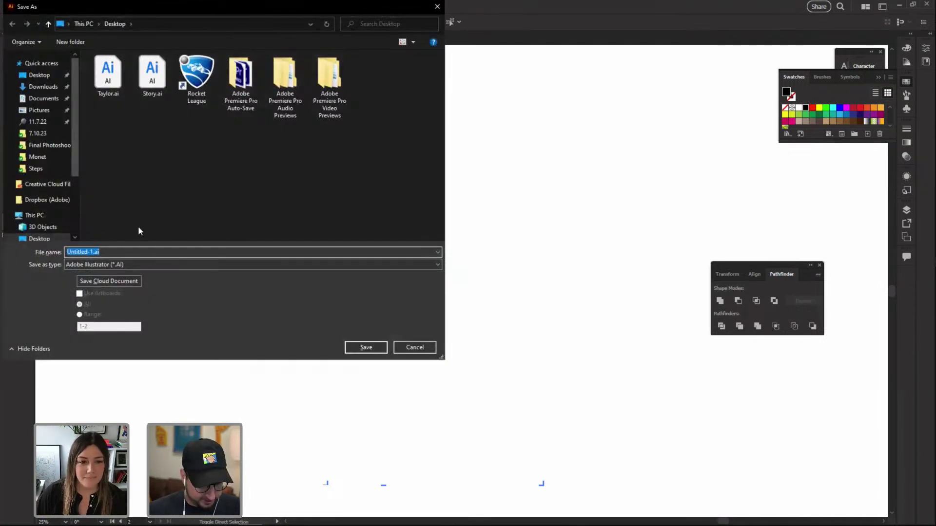
type("e")
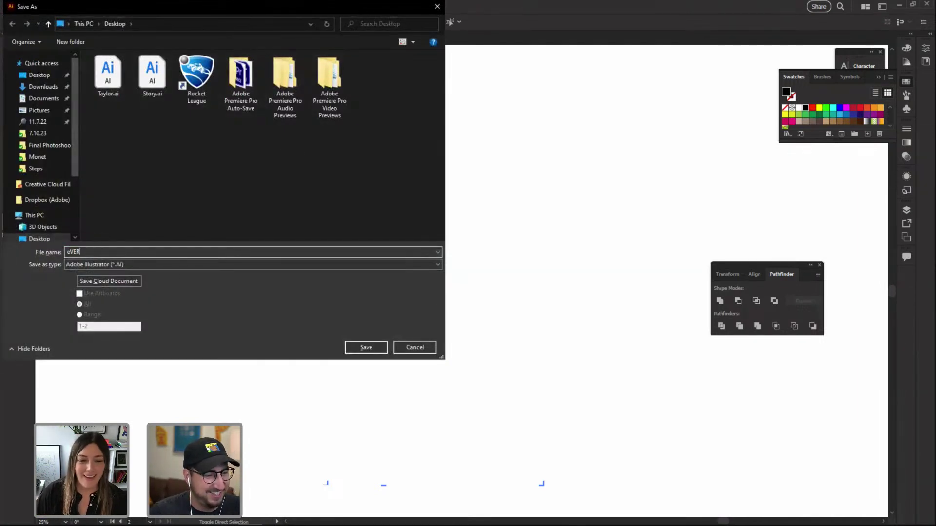
key("BackSpace")
type("Everything")
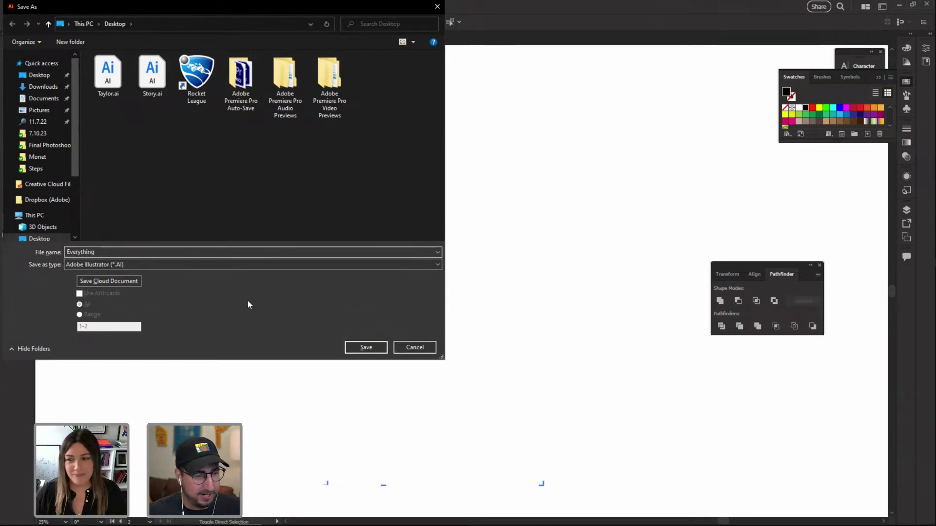
left_click(355, 347)
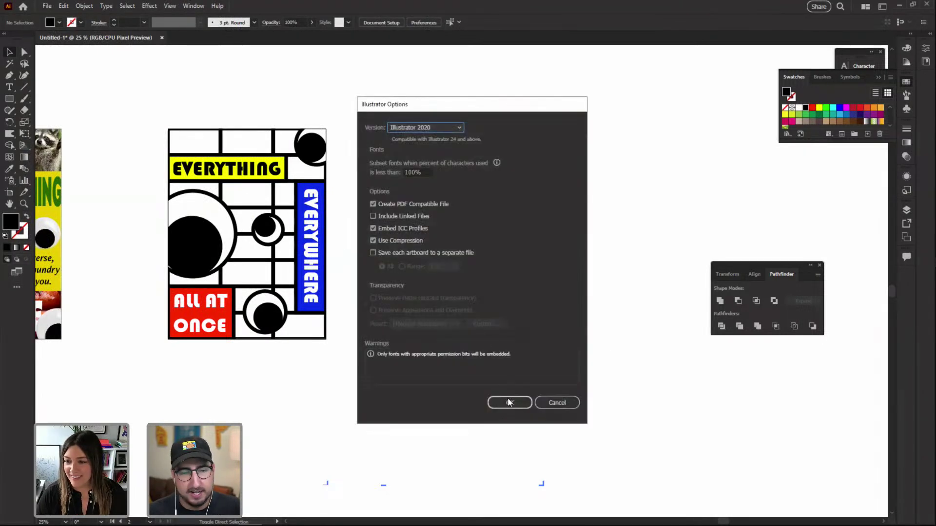
left_click(510, 404)
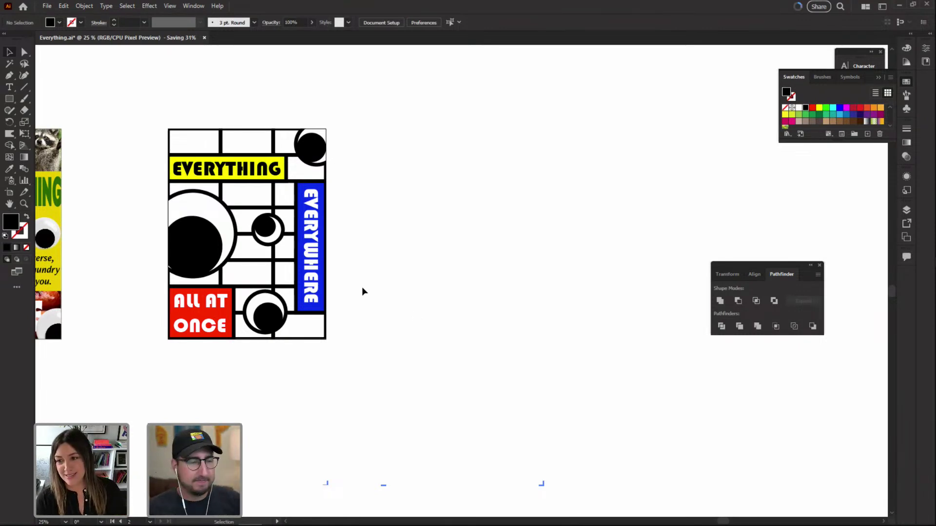
key("z")
left_click(344, 272)
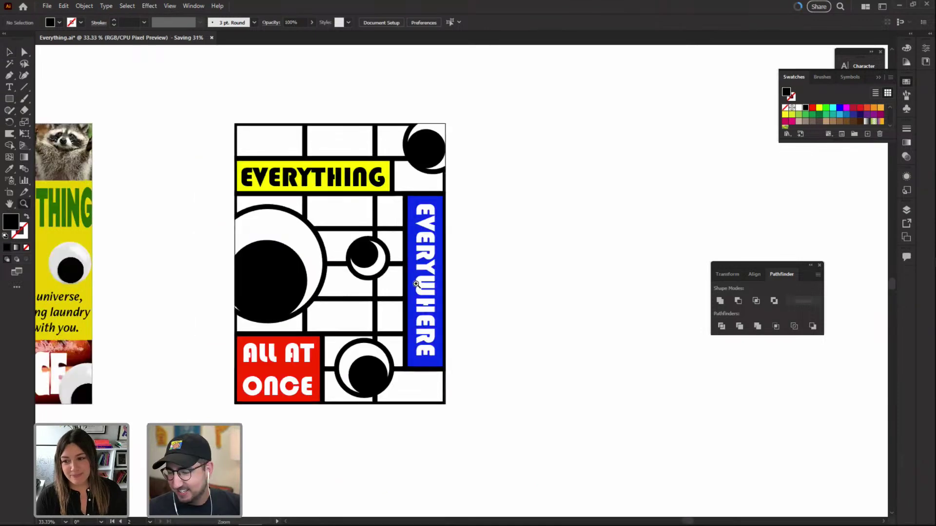
left_click(403, 279)
left_click_drag(370, 269, 311, 290)
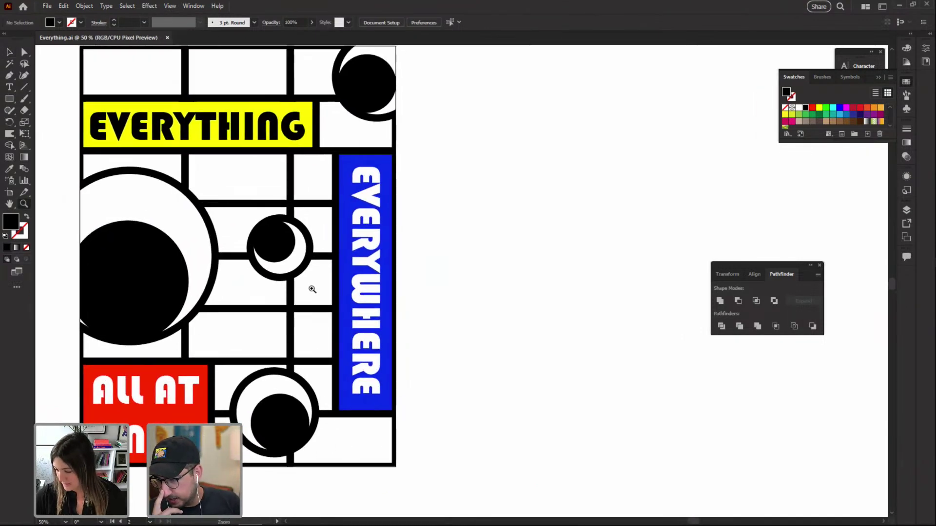
left_click_drag(312, 289, 306, 312)
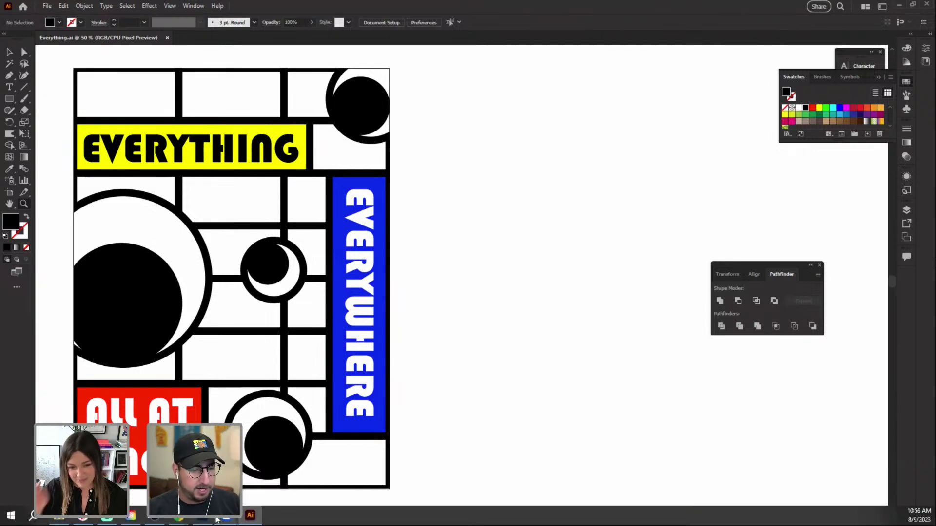
Switch to the blank 18 x 24 in document in Photoshop and collapse its expanded panels
left_click(211, 519)
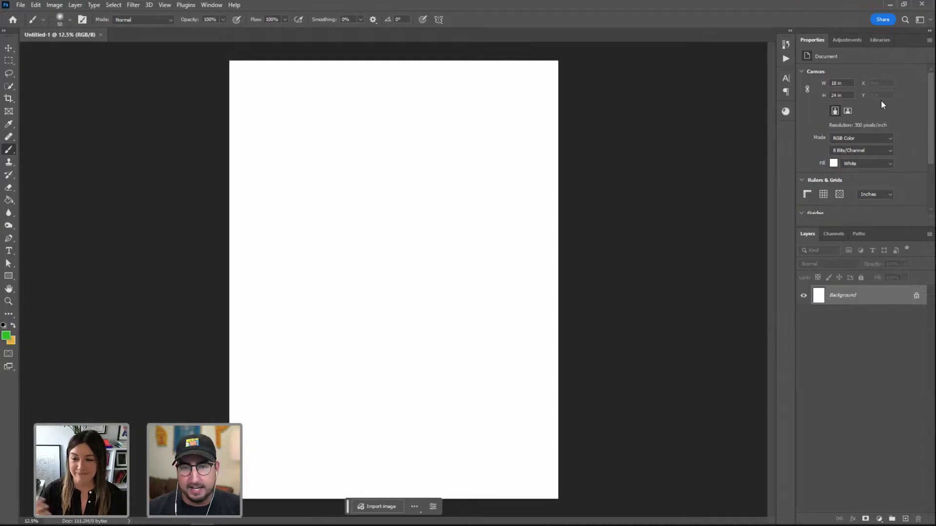
left_click(929, 32)
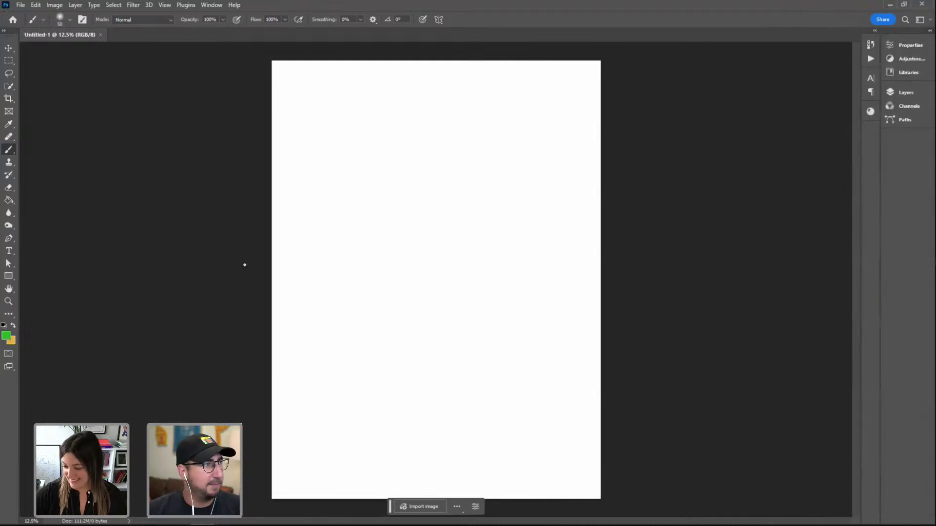
key("v")
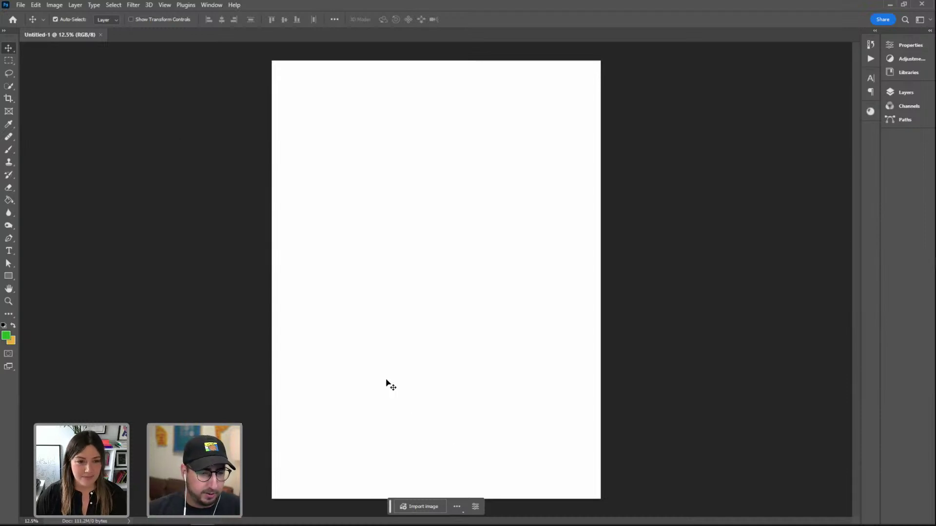
key("t")
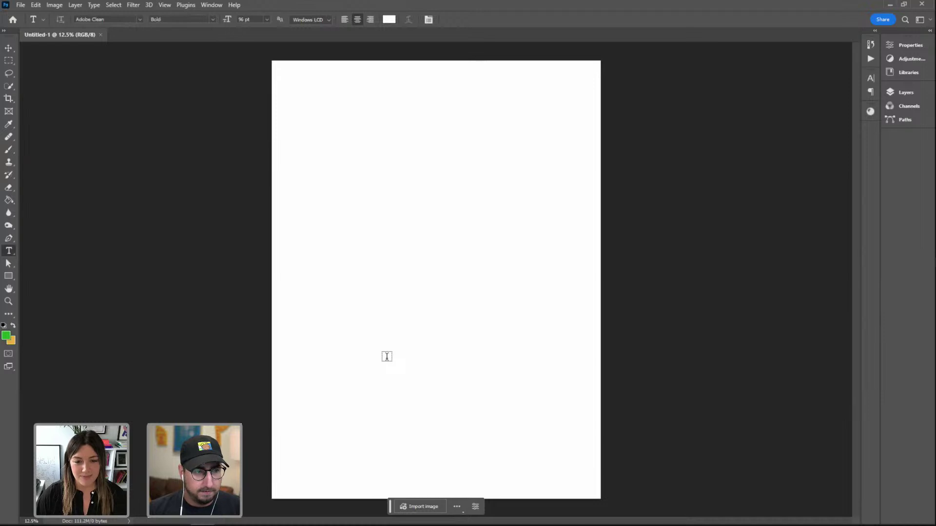
Draw a rectangle about 16.3 in wide with 0 px corner radius over the canvas's upper part, centered horizontally
left_click(8, 276)
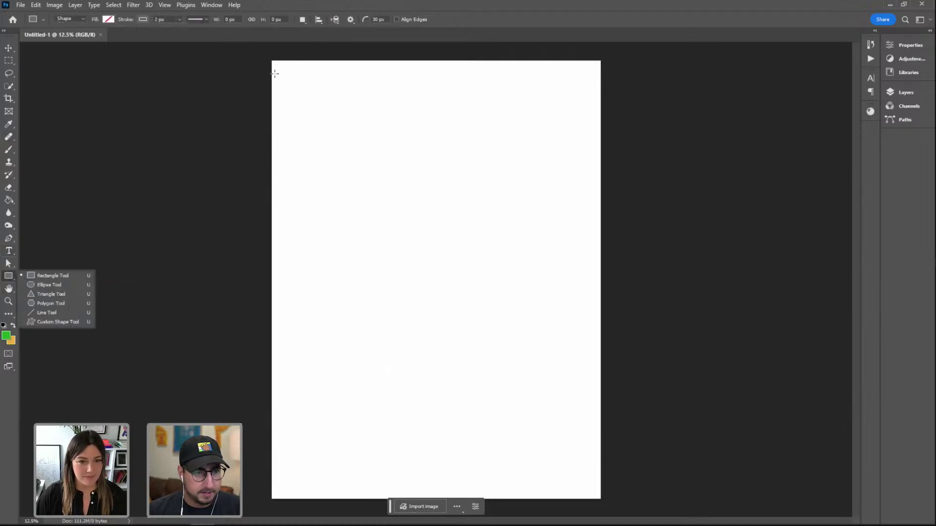
left_click_drag(284, 73, 587, 397)
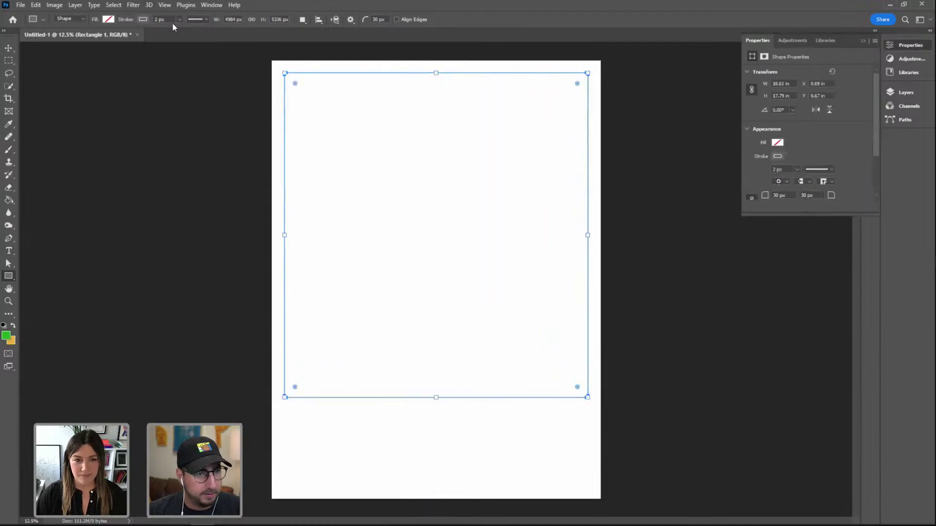
left_click_drag(365, 19, 329, 17)
key("Delete")
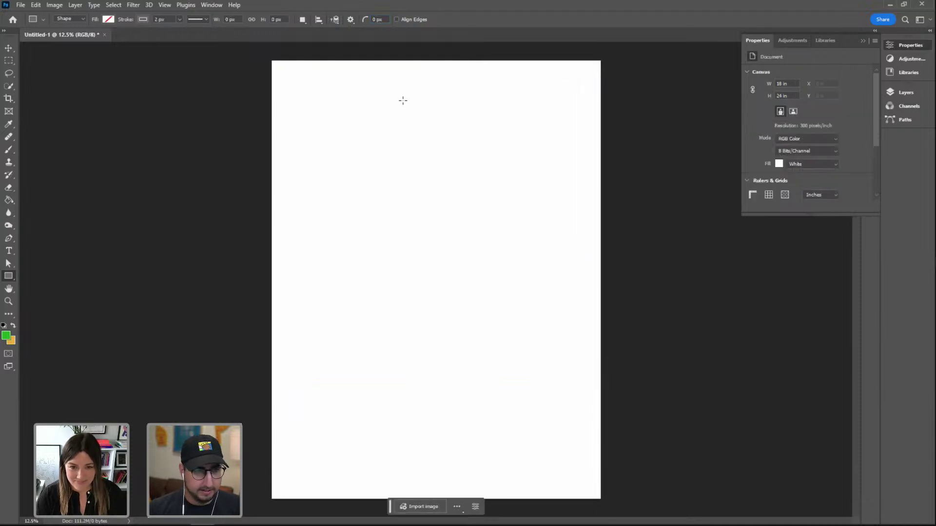
left_click_drag(287, 78, 585, 394)
key("ctrl+a")
key("v")
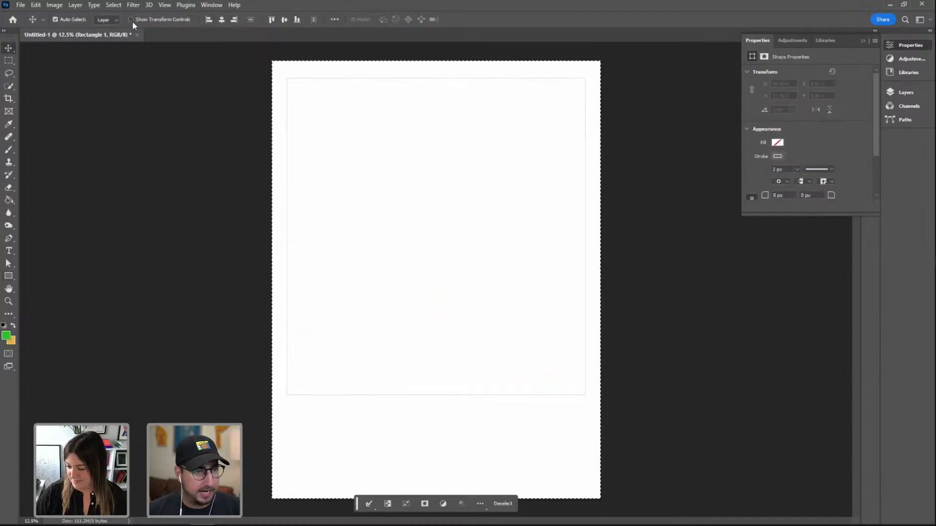
key("ctrl+d")
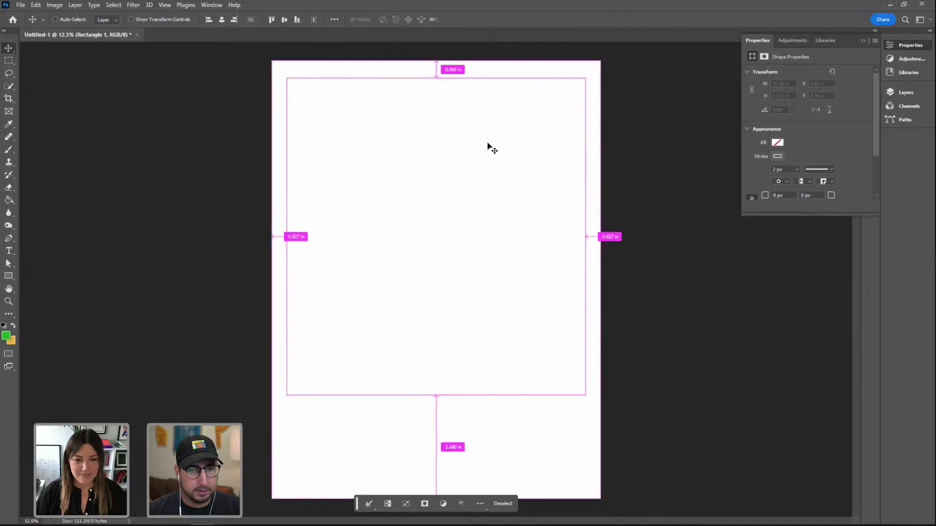
Load the rectangle's shape as a selection, fill it with black on a new layer, deselect, and hide the Rectangle 1 layer
left_click(926, 95)
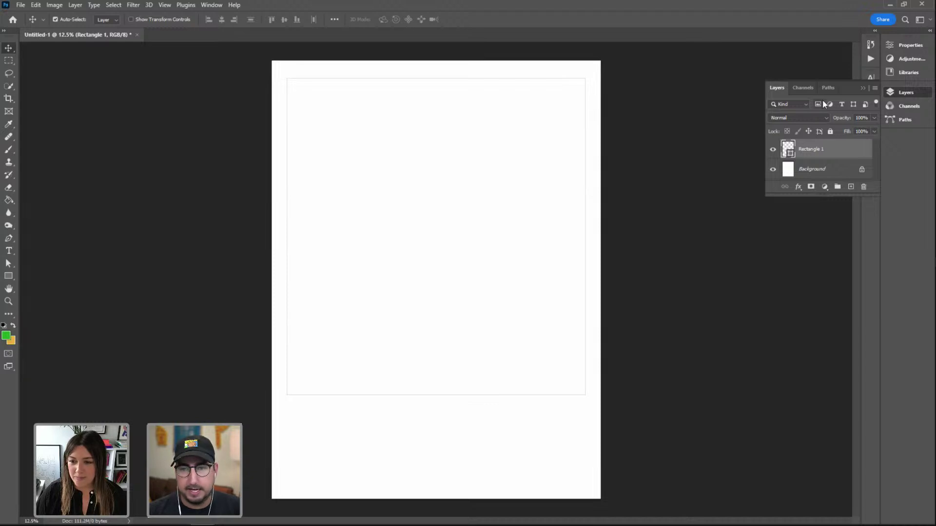
left_click(785, 152, "ctrl")
key("ctrl+shift+alt+n")
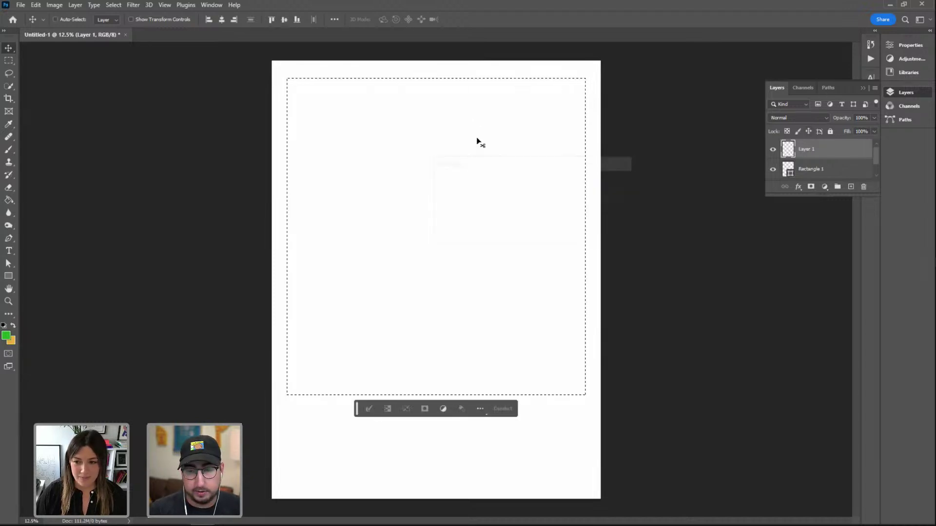
key("d")
key("g")
left_click(438, 174)
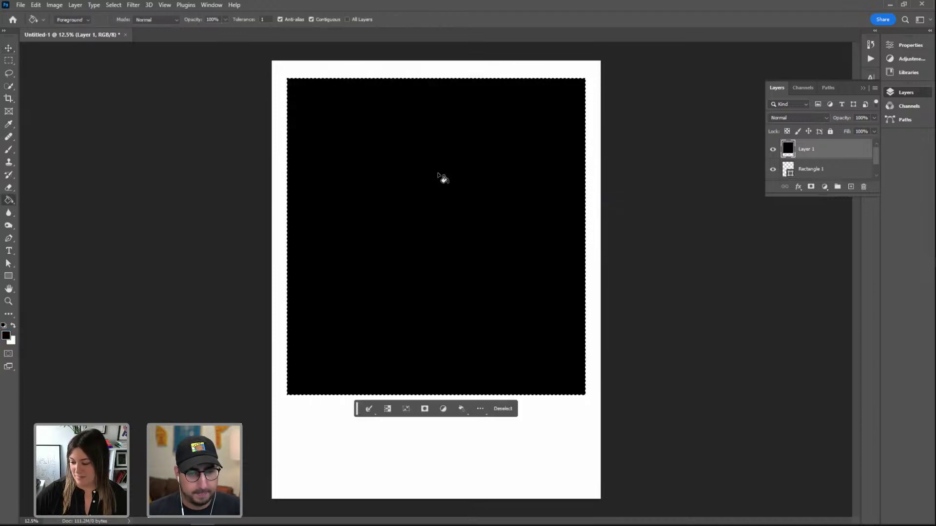
key("ctrl+d")
left_click(772, 169)
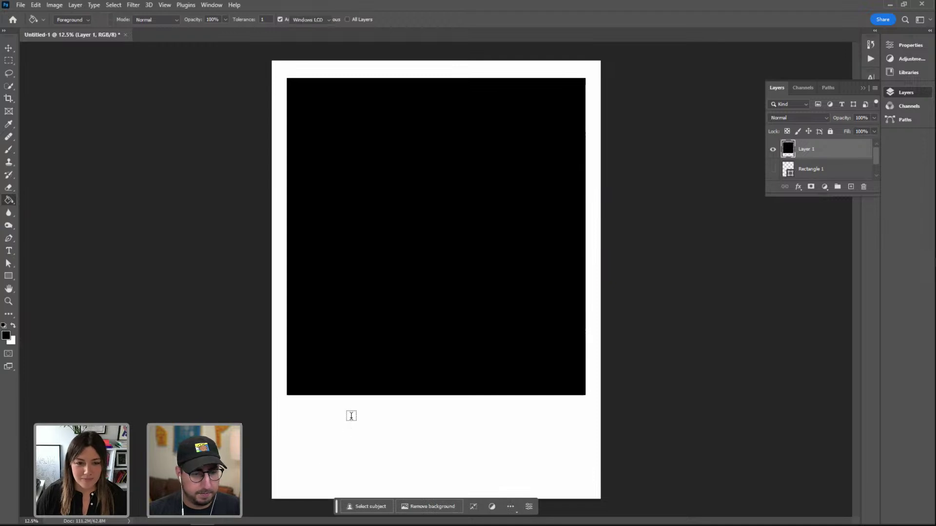
Add the text EVERYTHING in 96 pt Adobe Clean Bold below the black rectangle, and select all of it for retyping
key("t")
left_click(350, 415)
type("EVERYTHING")
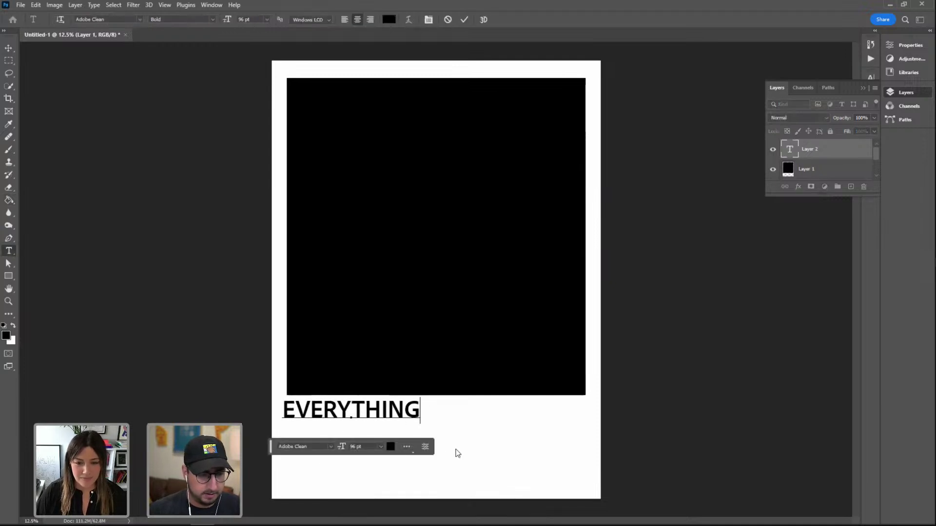
key("ctrl+a")
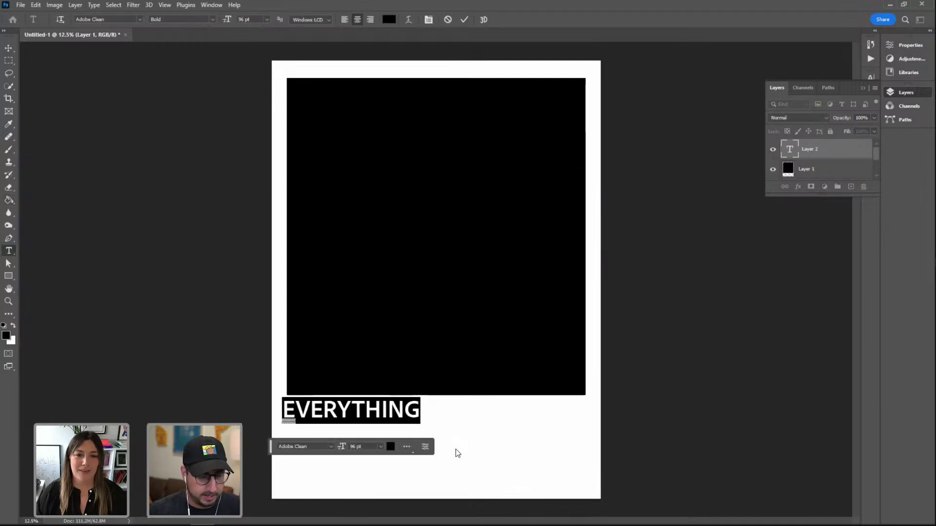
type("EVERYTHIN")
key("ctrl+a")
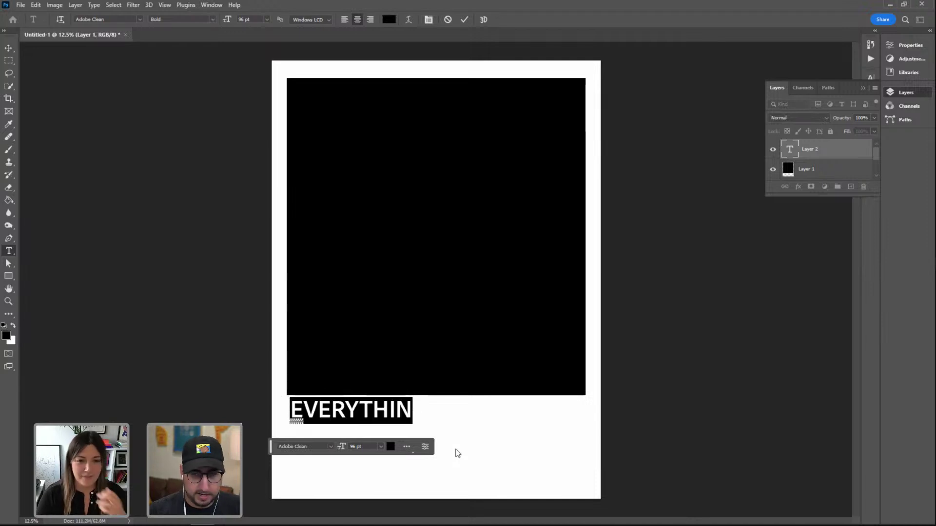
Replace the selected caption text below the black rectangle with "Everything. Everywhere. All at once."
key("ctrl+t")
left_click(791, 145)
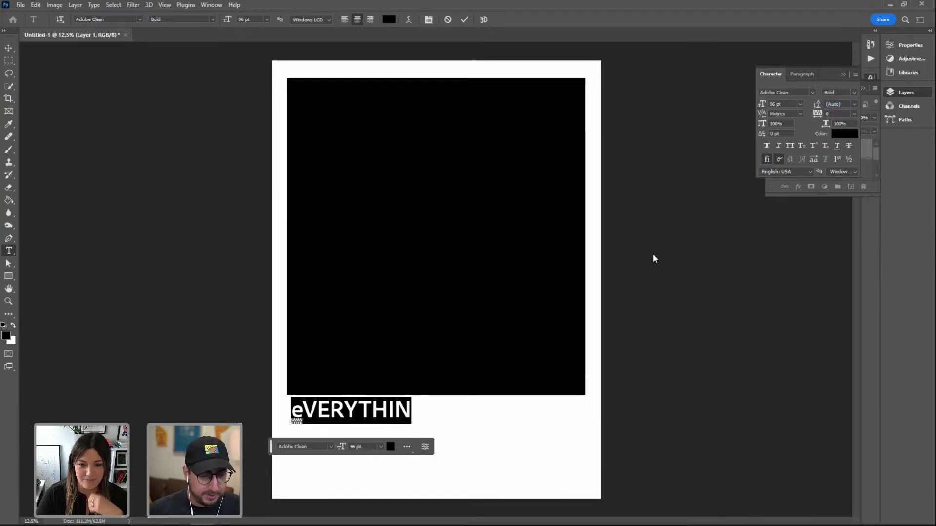
type("eVER")
key("BackSpace")
key("BackSpace")
key("BackSpace")
key("BackSpace")
type("Everythnig")
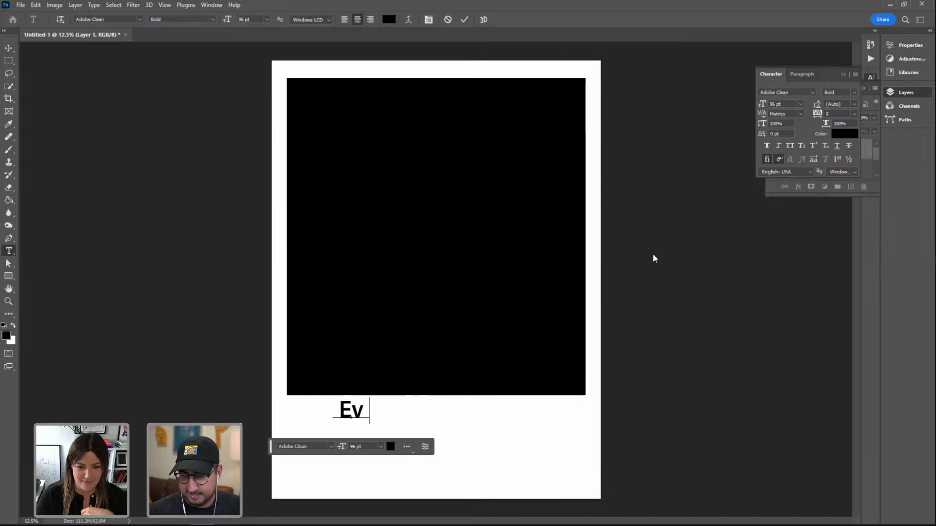
key("BackSpace")
key("BackSpace")
type("ing")
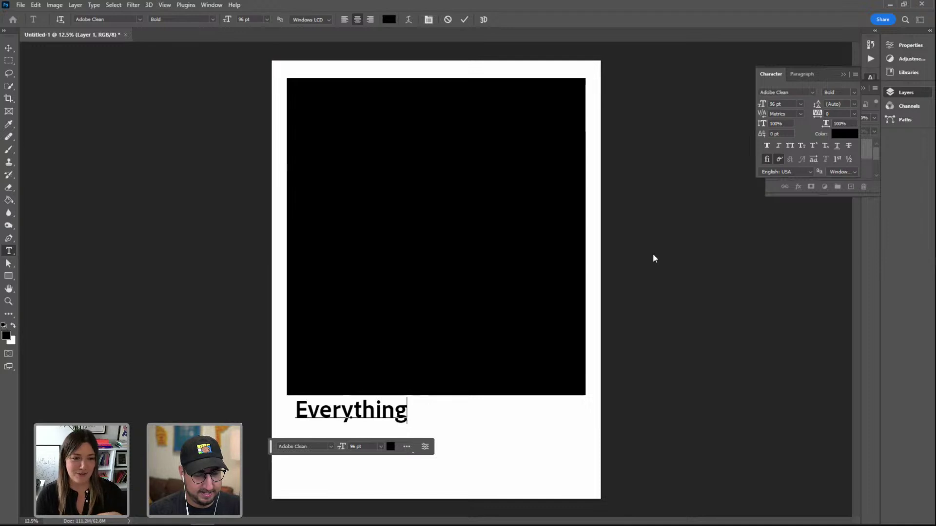
type(". Everywhere")
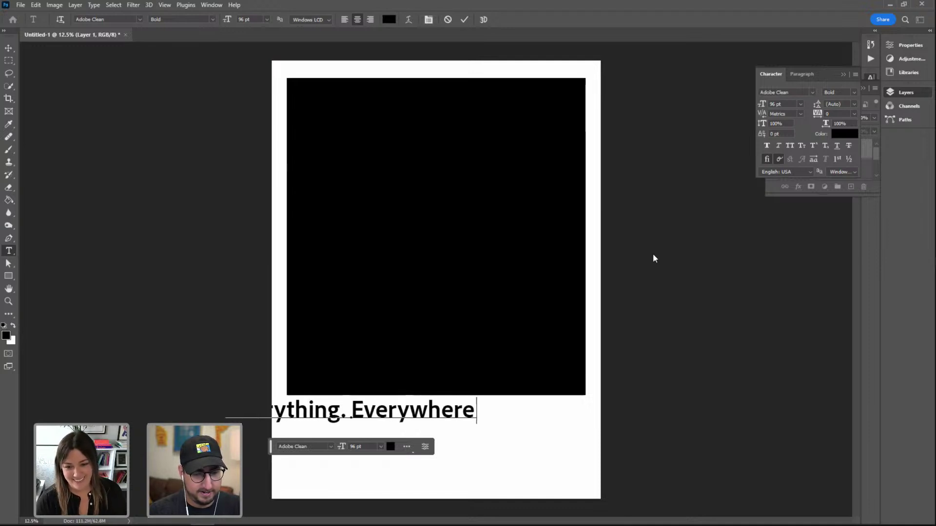
type(". All at on")
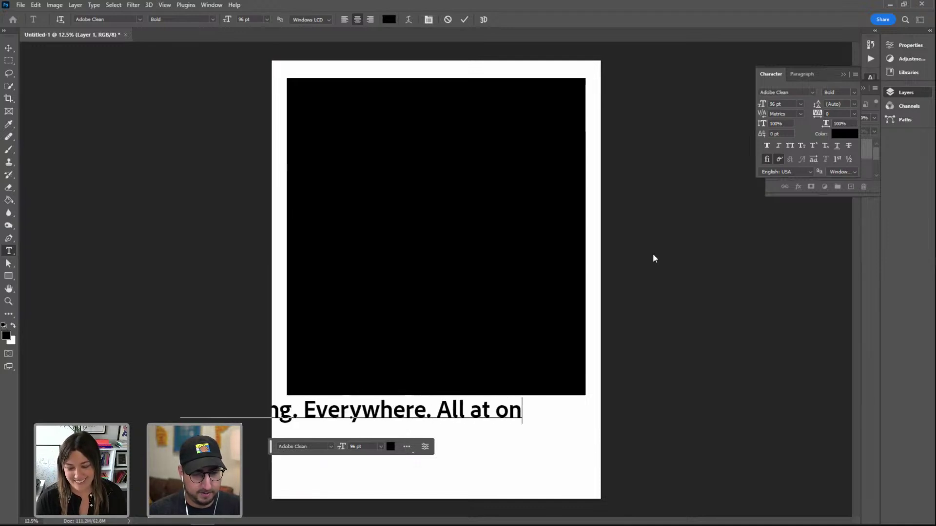
type("ce.")
key("BackSpace")
key("BackSpace")
key("BackSpace")
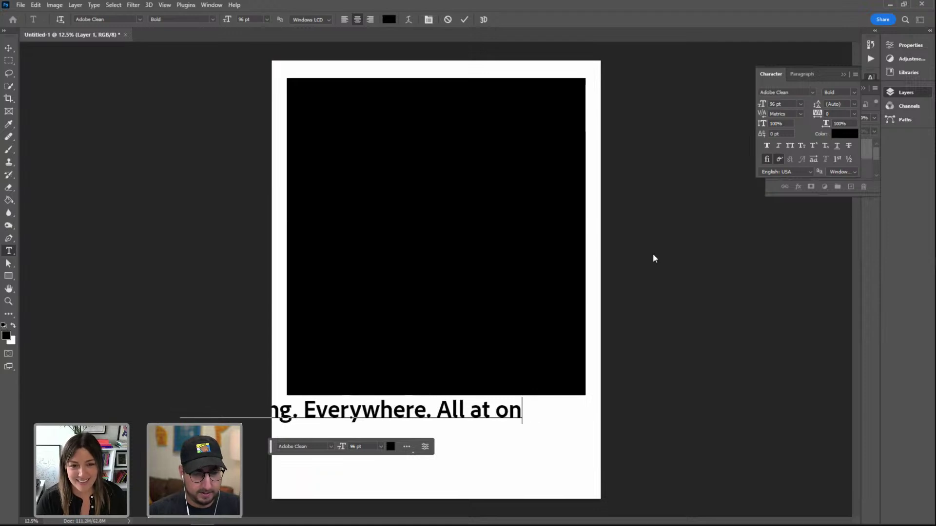
type("ce.")
Filter the font list to Serif and set the whole caption in BookmanJFPro Italic
key("ctrl+a")
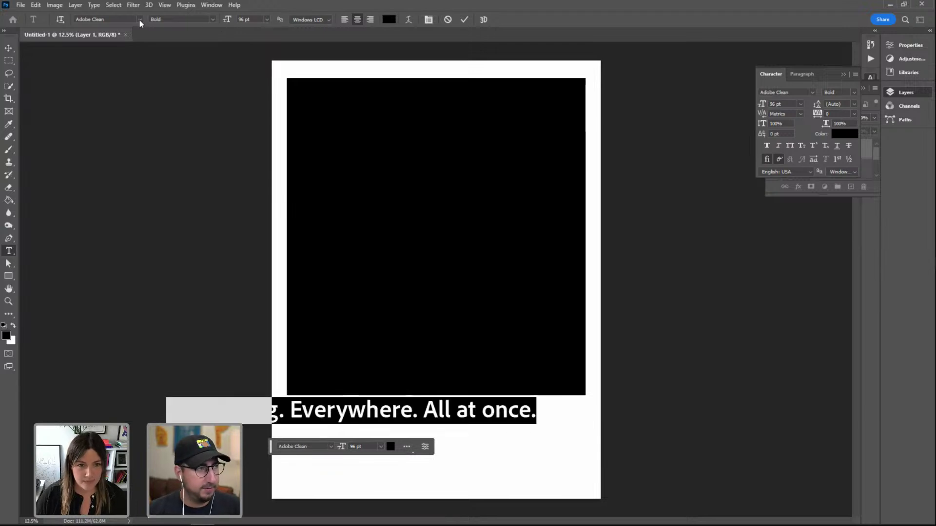
left_click(139, 19)
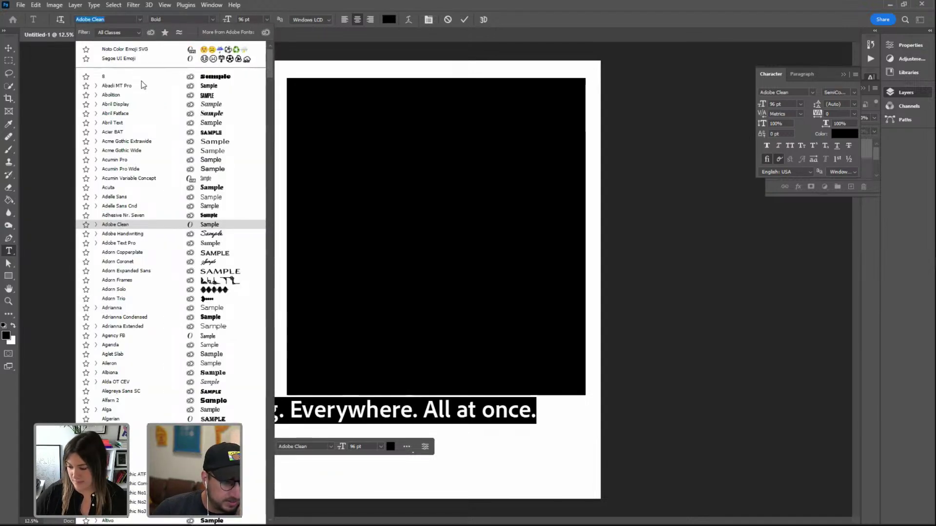
left_click(121, 33)
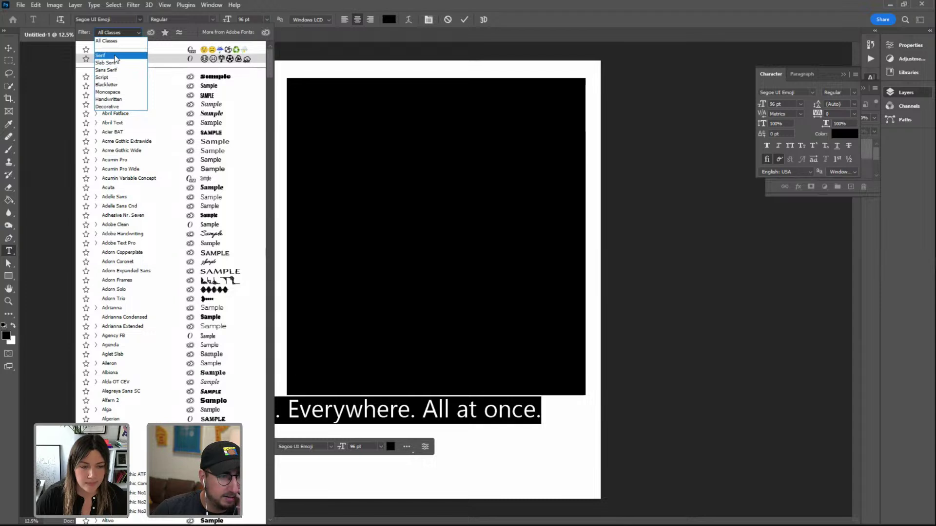
left_click(116, 56)
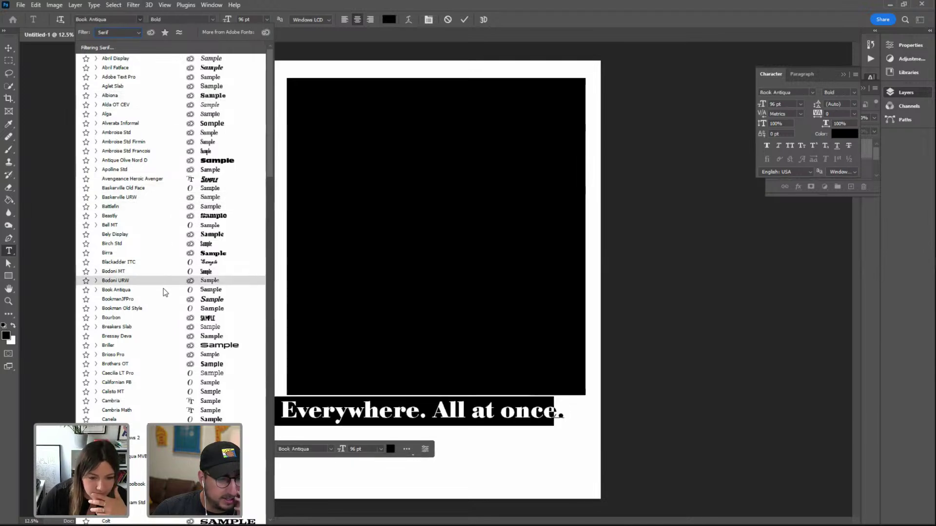
left_click(138, 301)
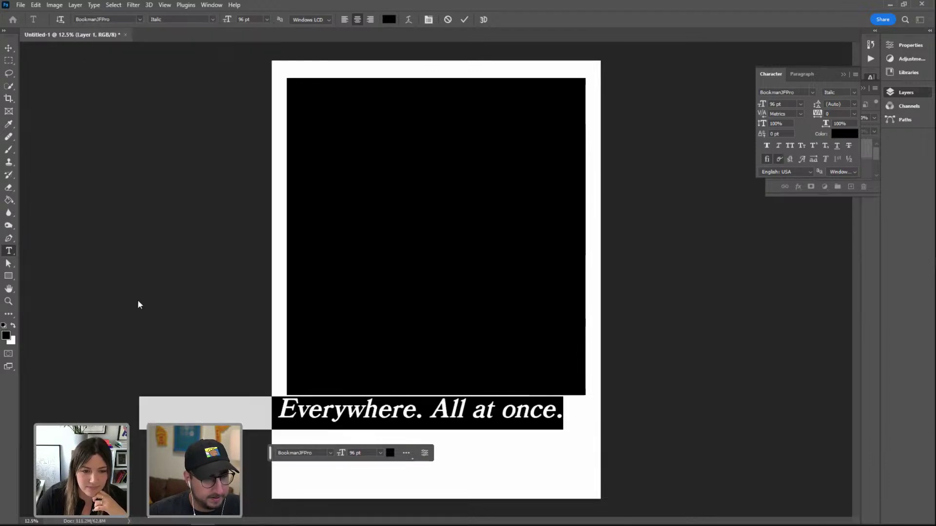
left_click(9, 48)
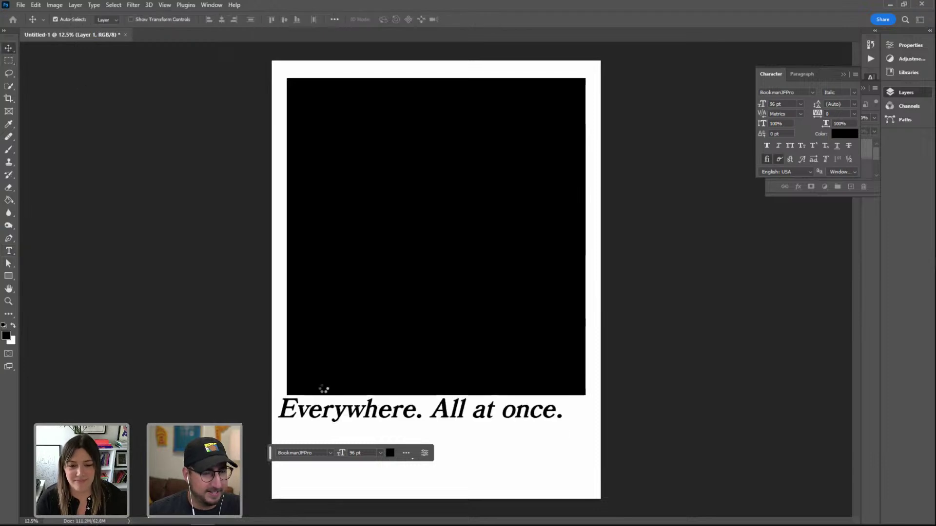
Scale the caption down to 69.72 pt and move it so it starts at the black rectangle's left edge
key("ctrl+t")
left_click_drag(564, 396, 504, 401)
left_click_drag(440, 417, 530, 412)
key("Return")
Reset the font filter to All Classes, look up BookmanJFPro, and reapply its Italic style to the whole caption
key("z")
left_click(529, 411)
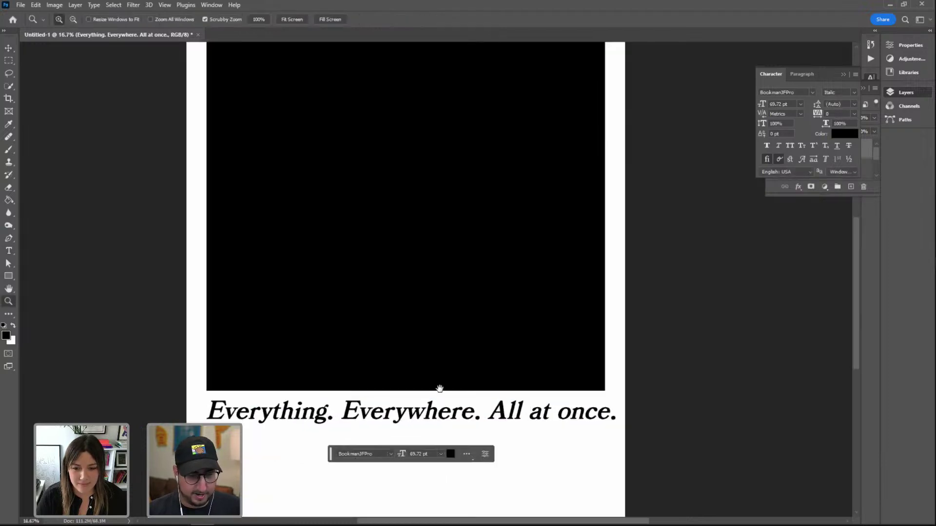
left_click_drag(440, 390, 424, 267)
left_click(406, 290)
key("t")
left_click(407, 288)
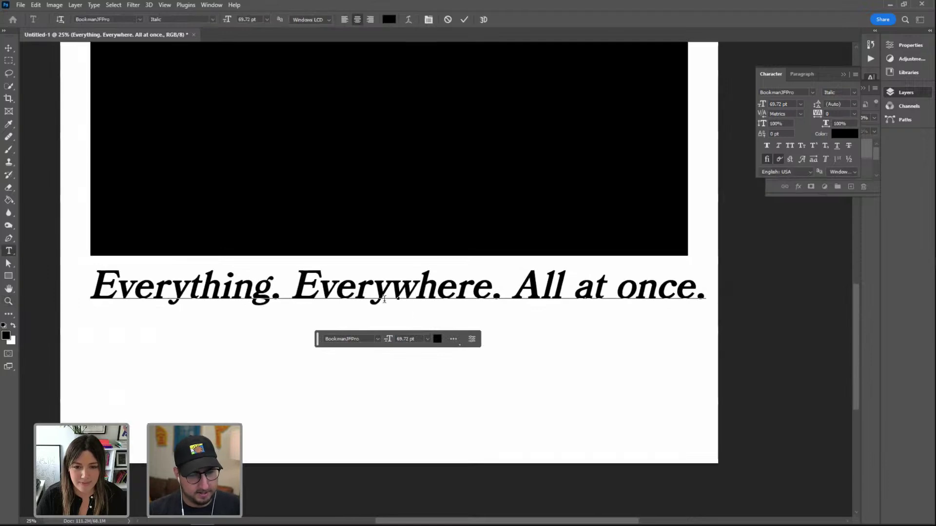
key("ctrl+a")
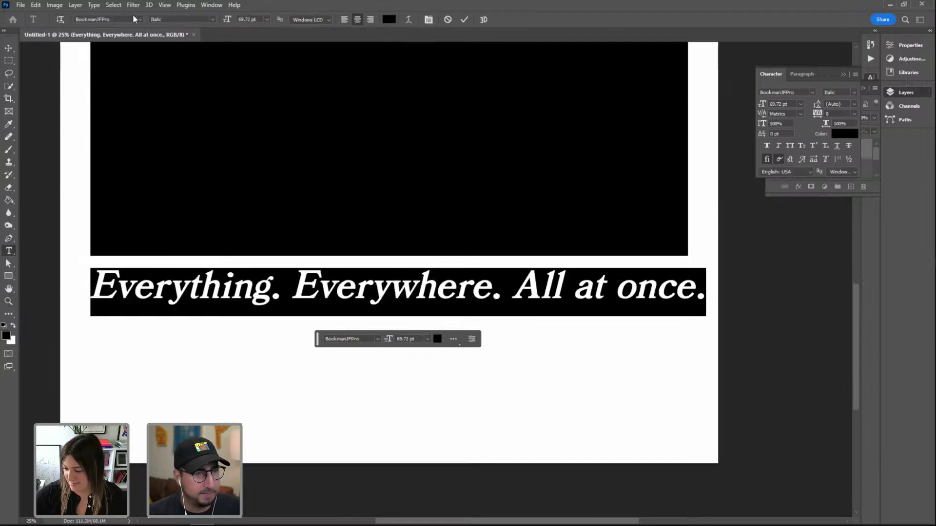
left_click(115, 18)
type("book")
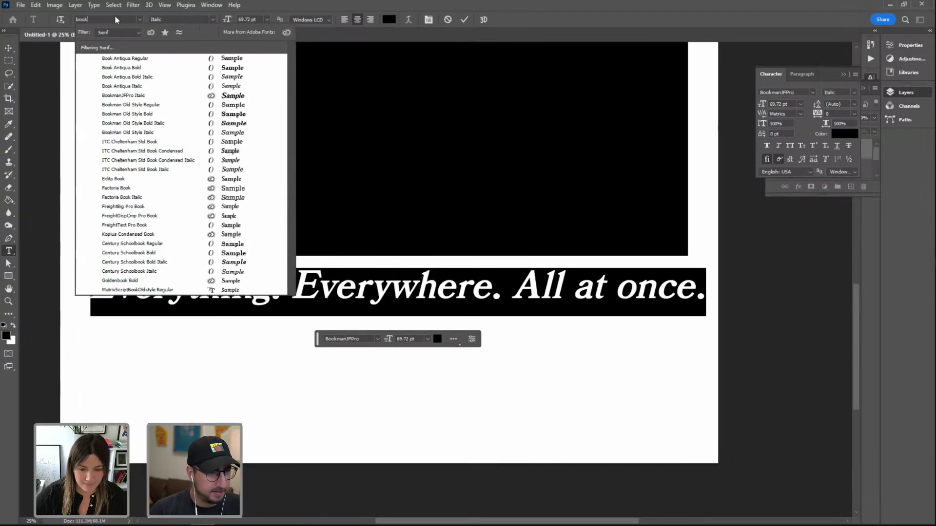
left_click(108, 30)
left_click(115, 40)
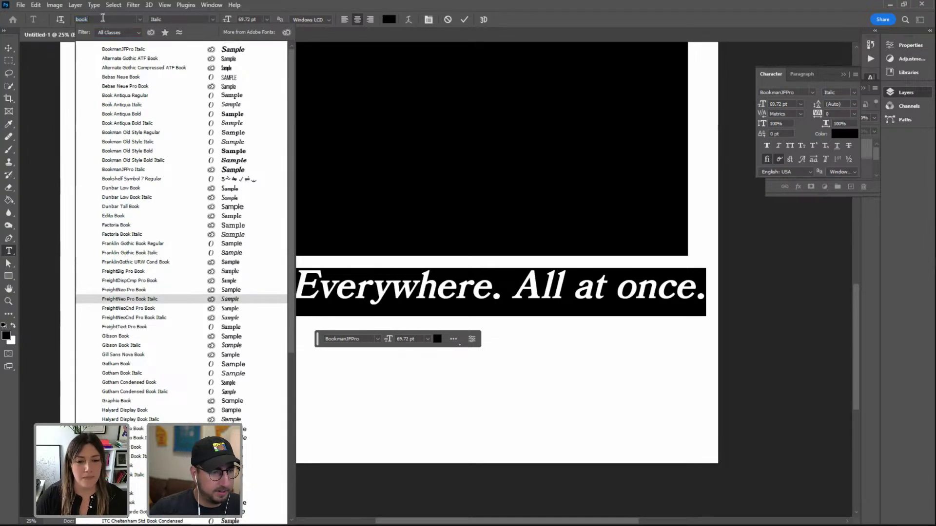
type("manJFPro")
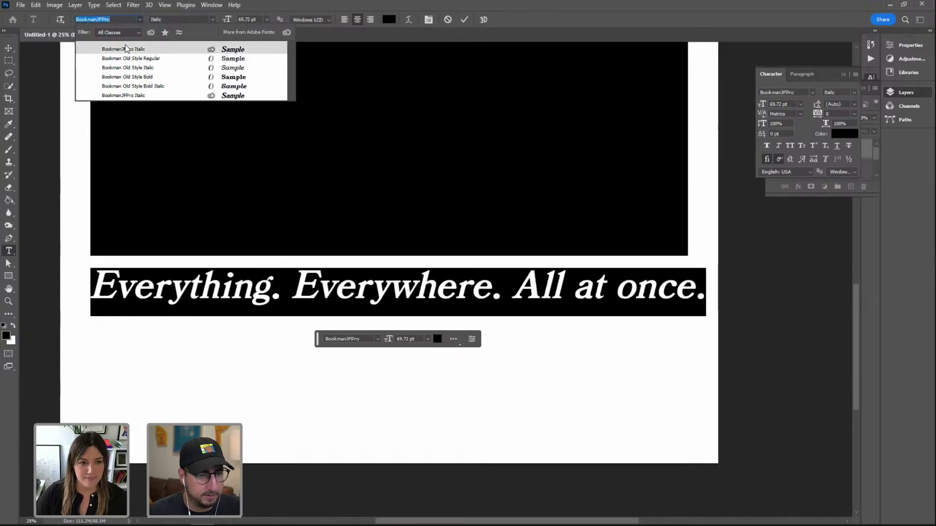
left_click(126, 48)
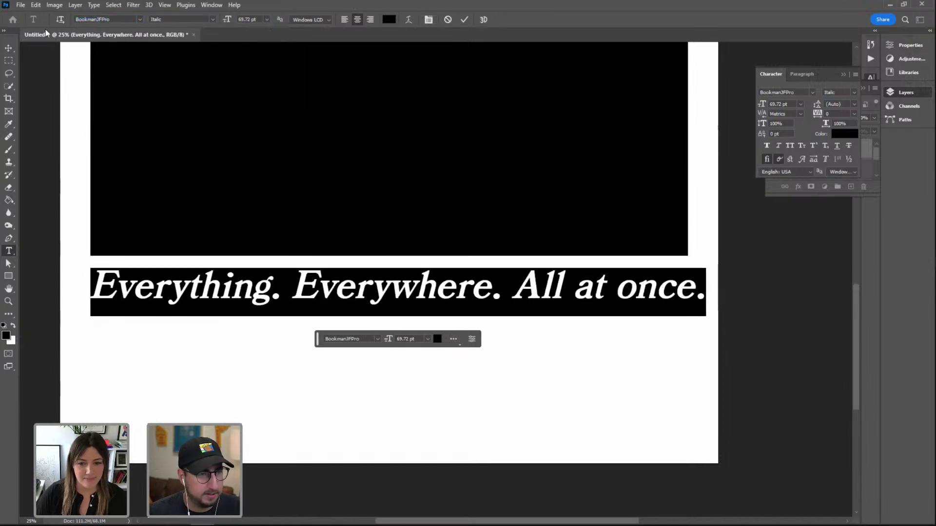
Scale the caption down to 67.69 pt so that its width matches the black rectangle
left_click(8, 48)
key("ctrl+t")
left_click_drag(705, 266, 687, 271)
key("Return")
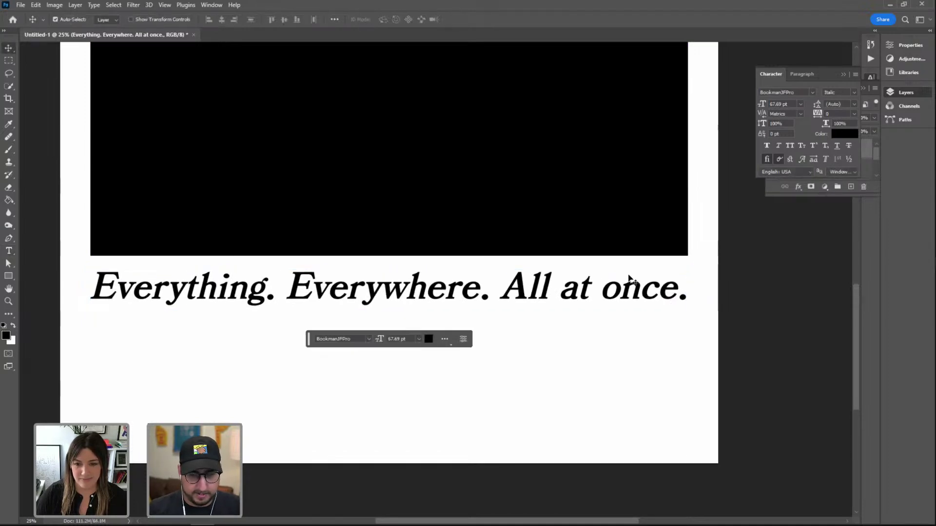
Nudge the caption up closer to the black rectangle and slightly left to line up with its edges
key("shift+Up")
key("shift+Up")
key("shift+Up")
key("shift+Up")
key("shift+Up")
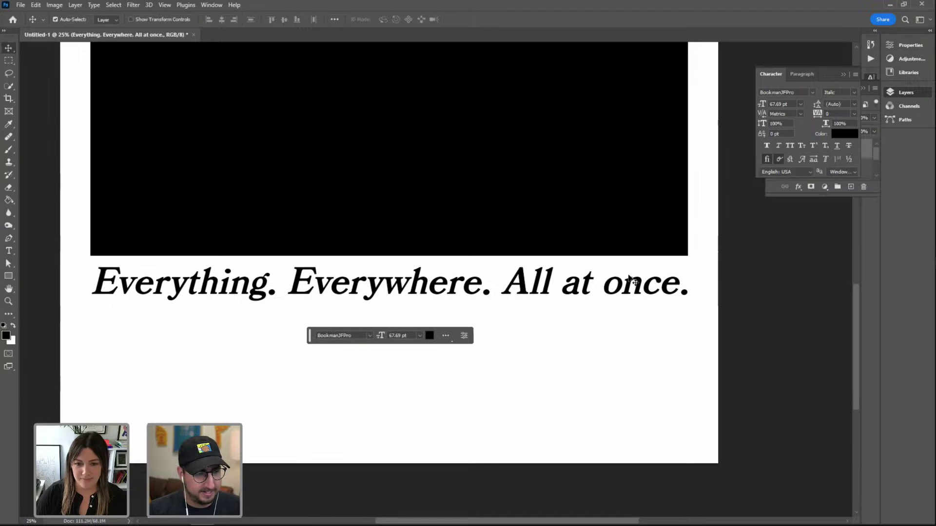
key("shift+Left")
key("Up")
key("Up")
key("Up")
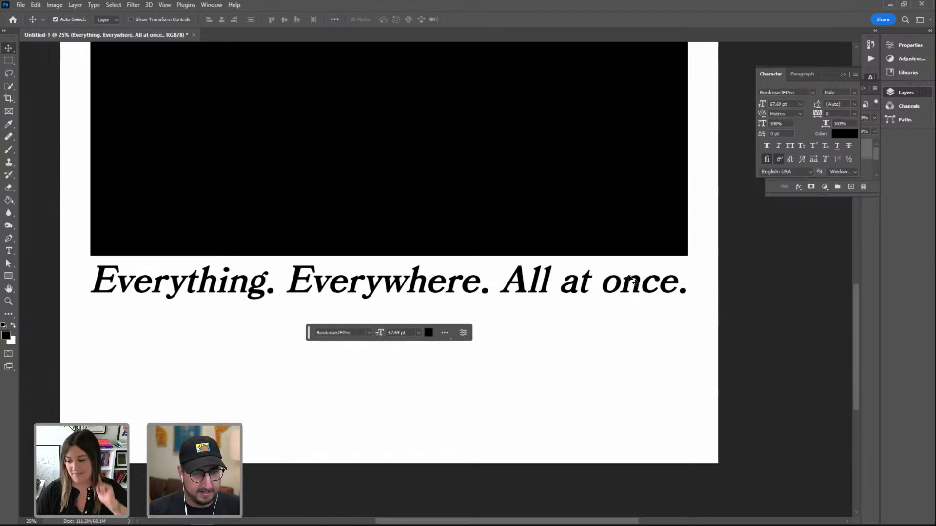
Switch to the web browser and open the Wikipedia article on Everything Everywhere All at Once in a new tab
mouse_move(302, 525)
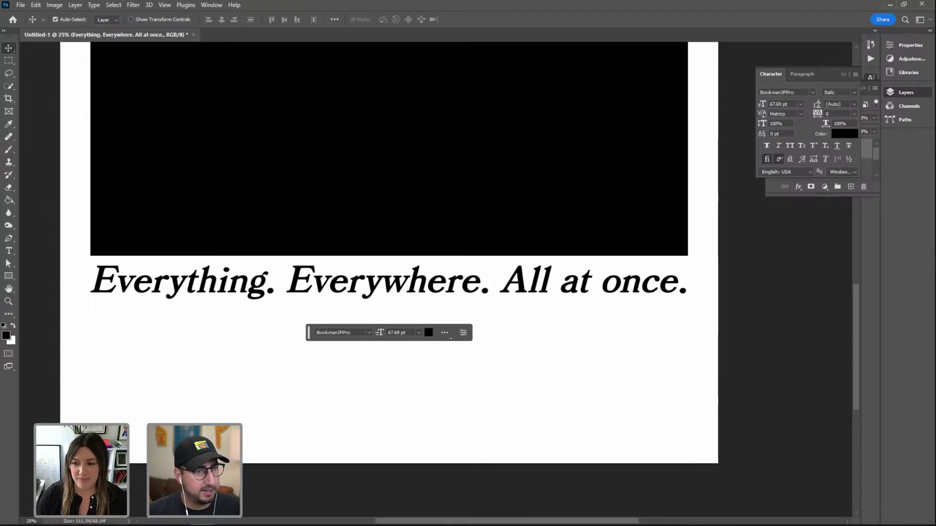
mouse_move(175, 524)
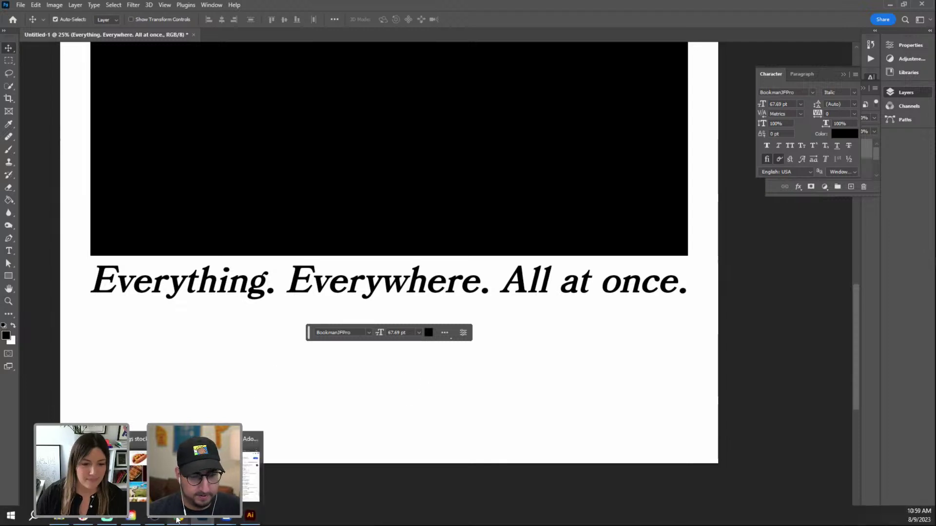
left_click(185, 468)
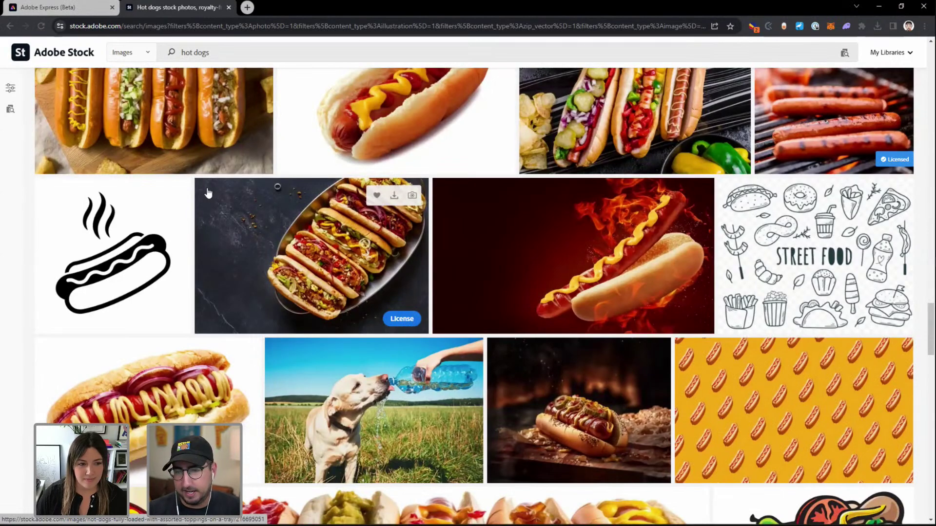
left_click(247, 7)
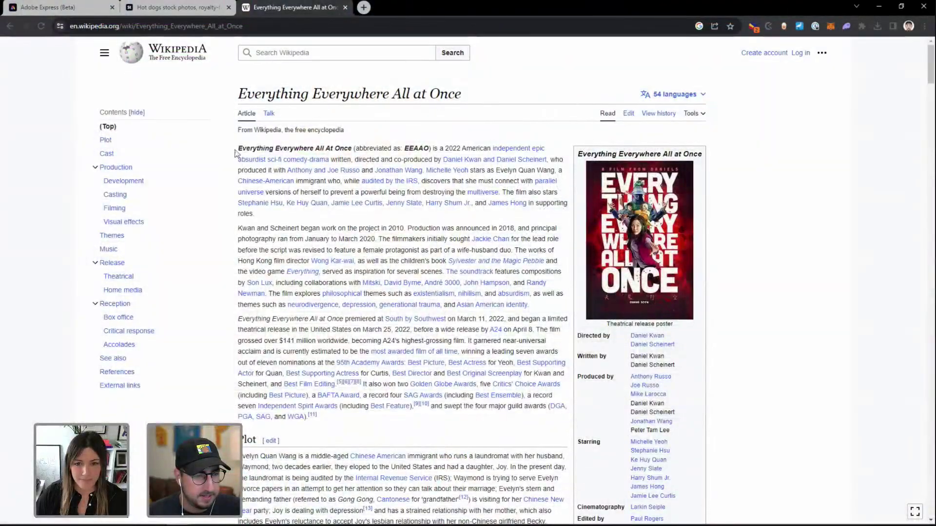
left_click_drag(240, 149, 535, 314)
mouse_move(487, 525)
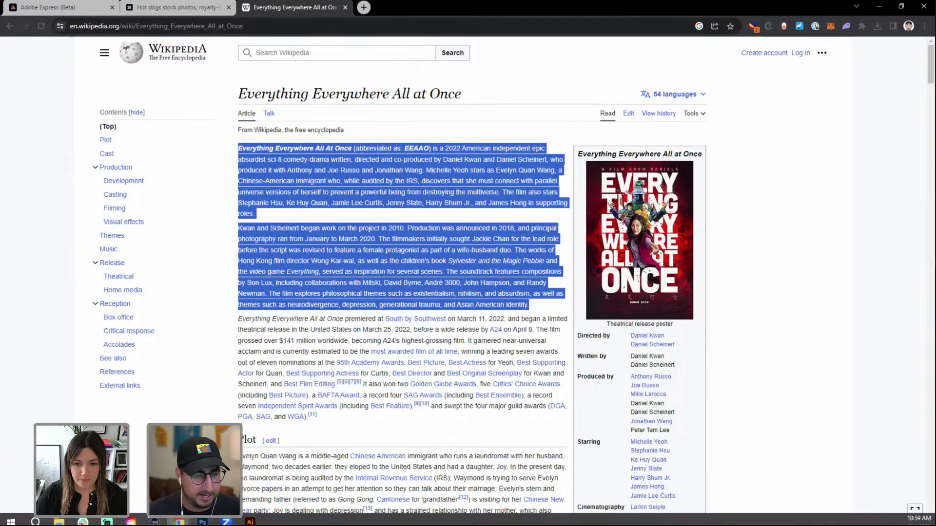
left_click(340, 456)
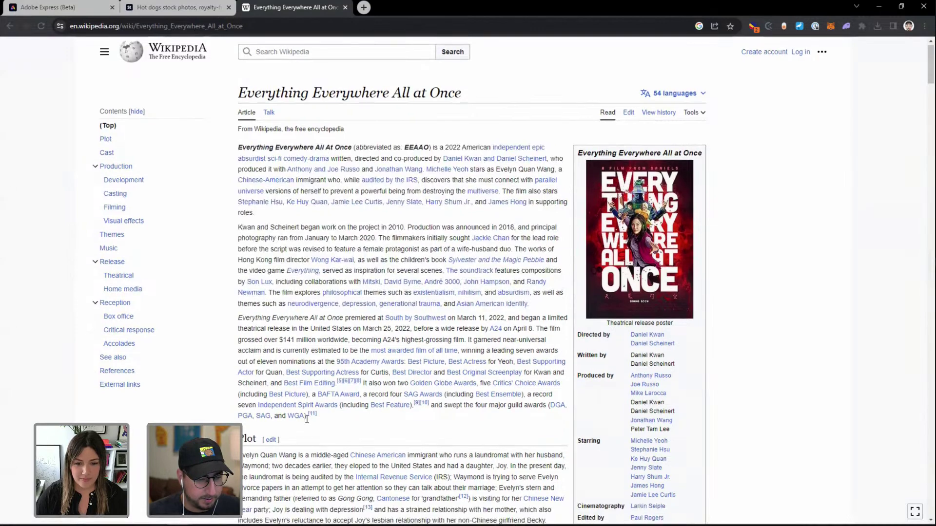
Copy the first two paragraphs of the article's Plot section
scroll(261, 250, "down", 5)
left_click_drag(237, 209, 481, 379)
mouse_move(255, 522)
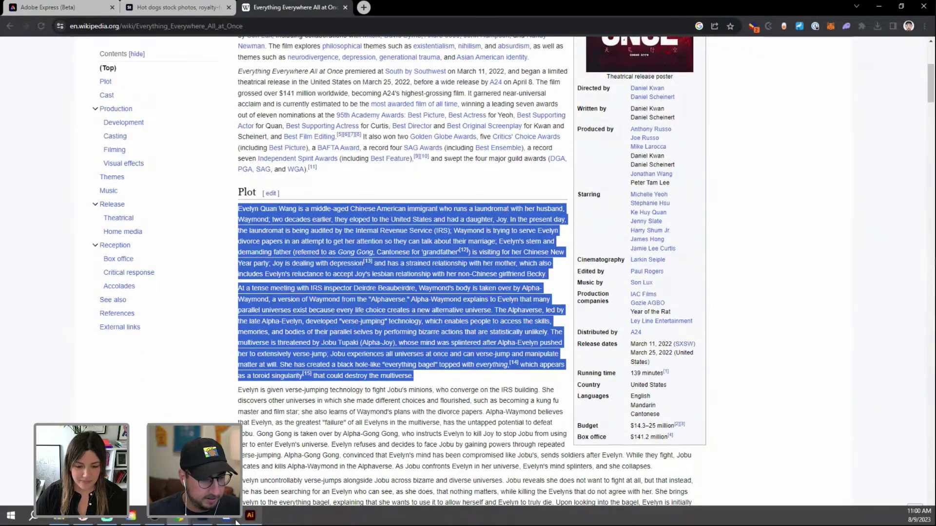
Switch back to Photoshop and paste the plot text into a paragraph text box below the caption's left half, at 96 pt
left_click(210, 520)
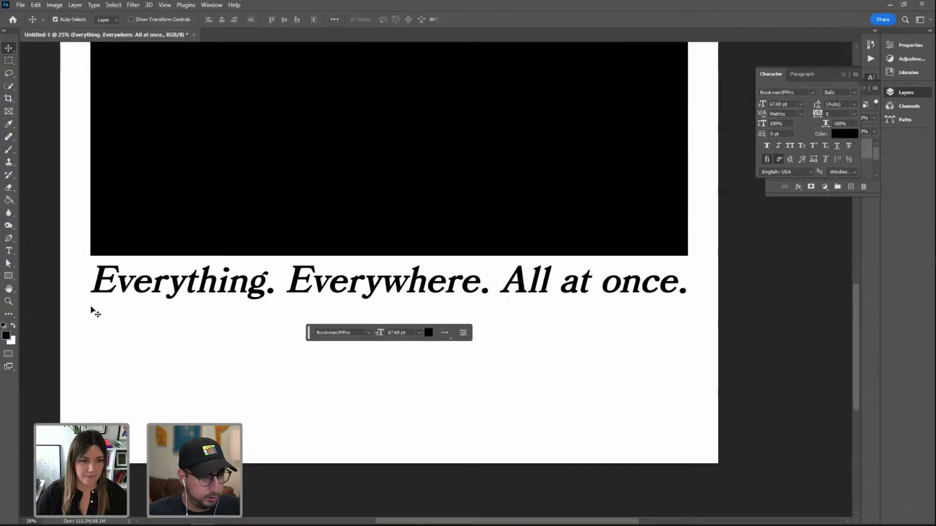
key("t")
left_click_drag(91, 315, 352, 434)
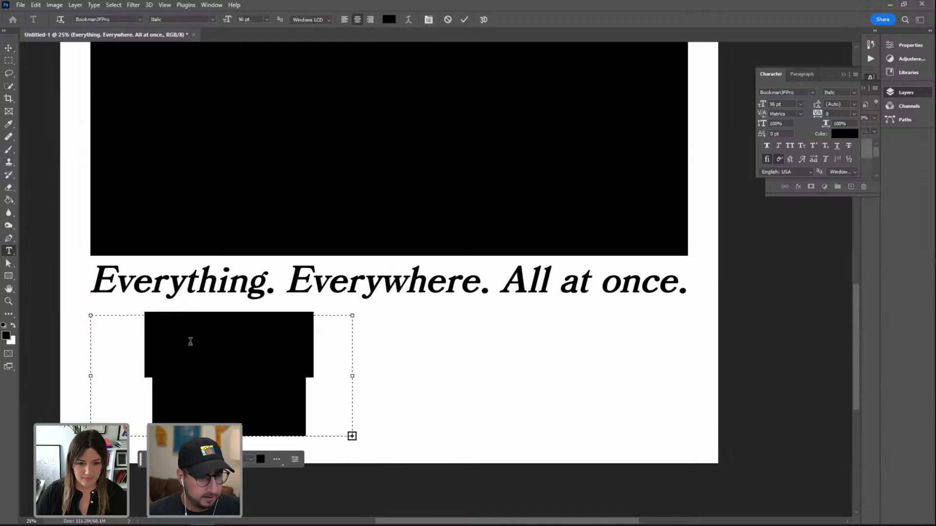
type("Evelyn Quan Wang")
key("ctrl+a")
left_click(239, 20)
type("96")
key("Return")
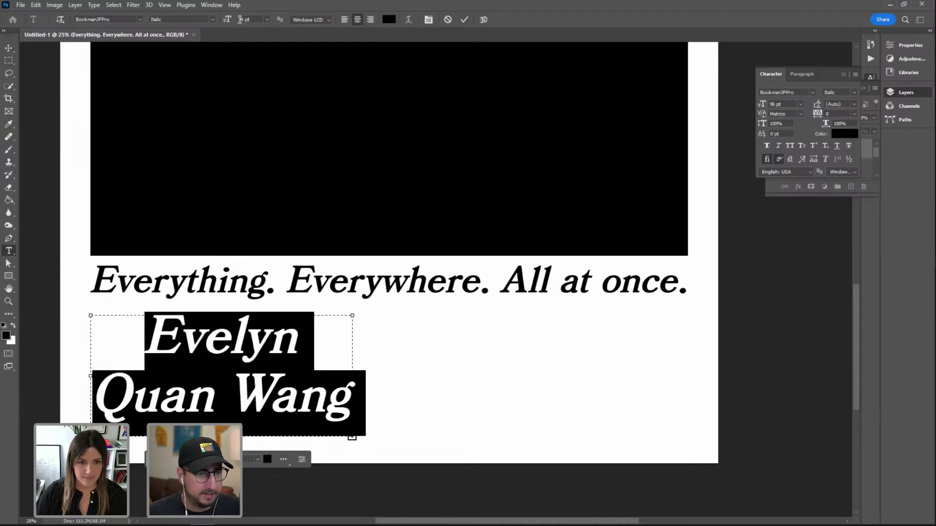
Search the fonts for "cas" and apply Casey Bold to the plot text
left_click(121, 19)
type("cas")
left_click(136, 50)
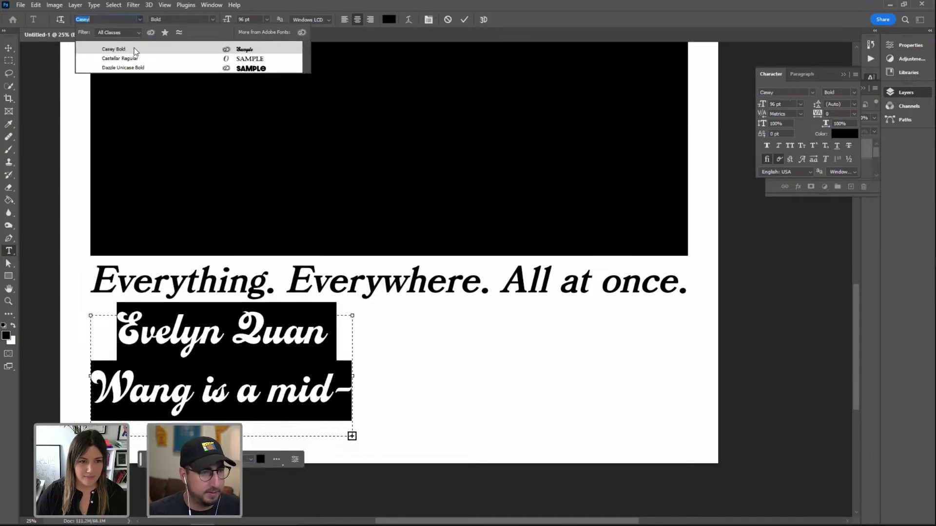
left_click(110, 20)
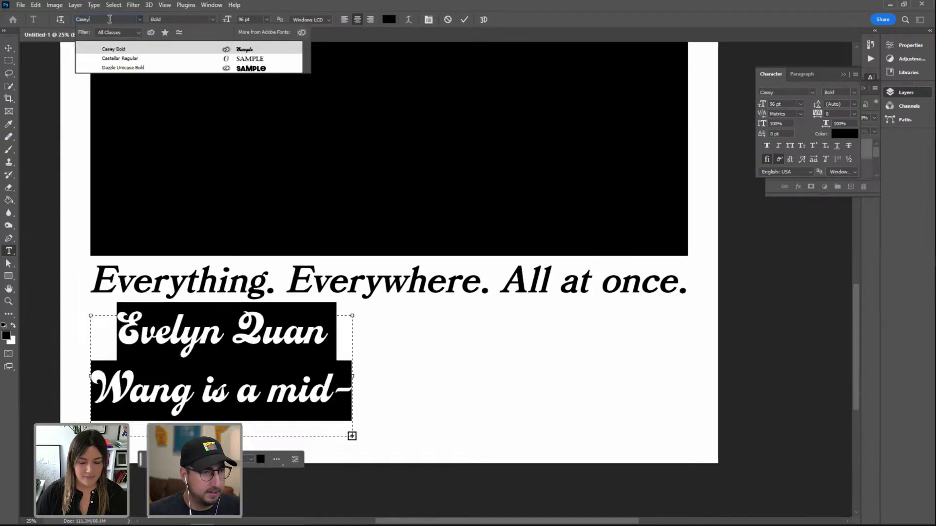
key("BackSpace")
key("BackSpace")
key("BackSpace")
key("BackSpace")
key("BackSpace")
type("adobe")
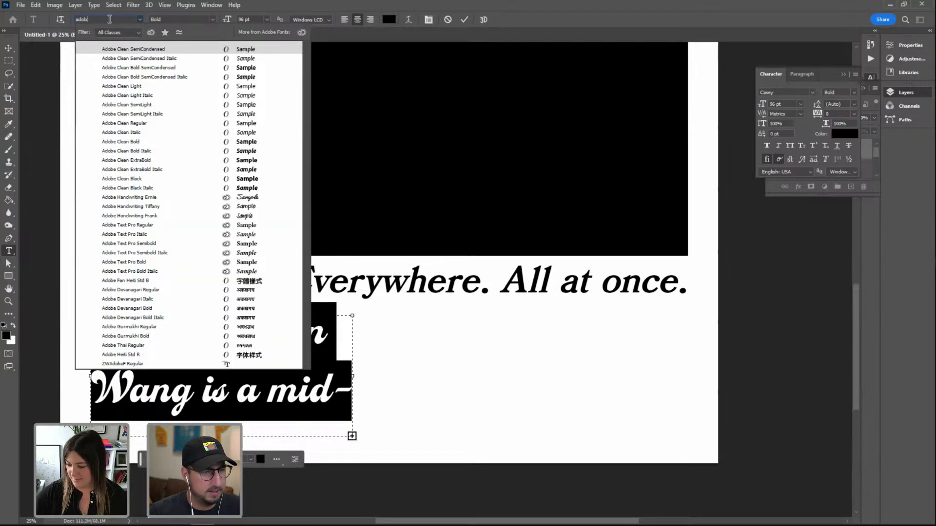
Search the fonts for "time" and apply Times New Roman Regular to the plot text
key("BackSpace")
key("BackSpace")
key("BackSpace")
key("BackSpace")
key("BackSpace")
type("time")
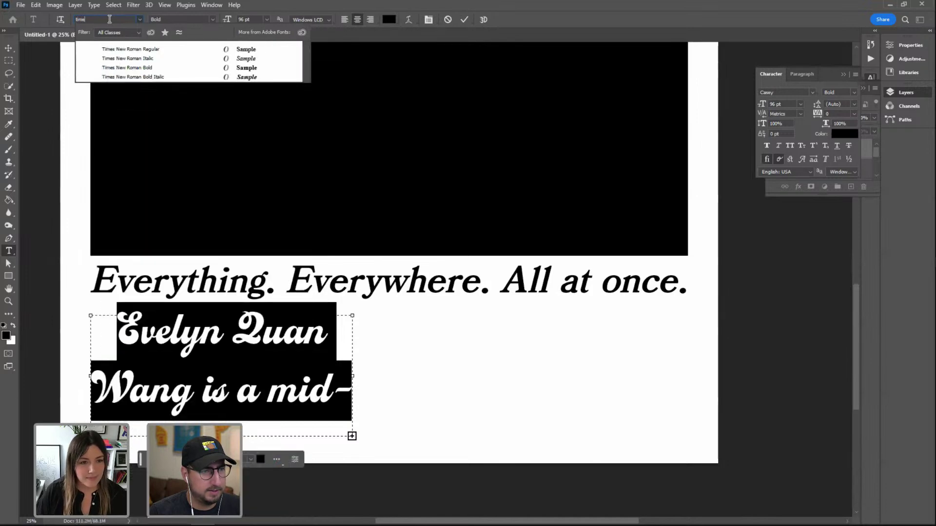
left_click(115, 49)
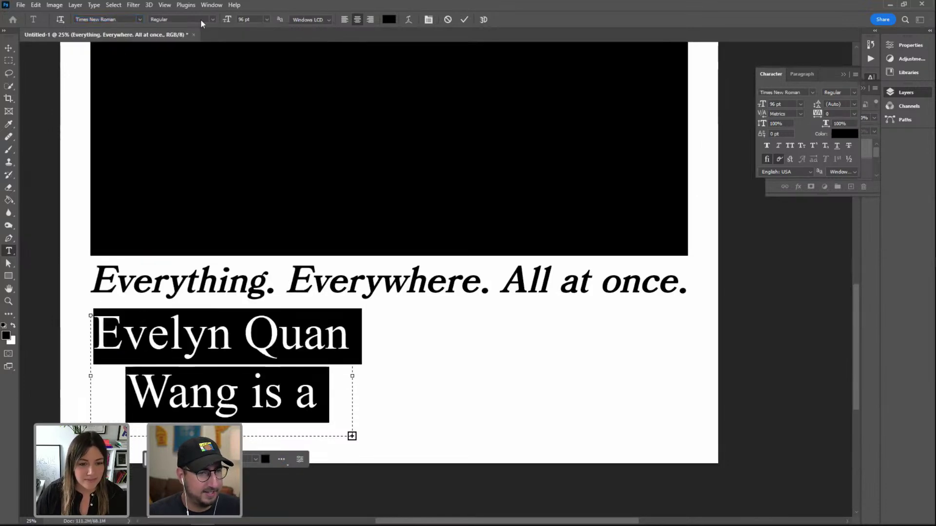
Set the plot text to 20 pt and left-align it
type("120")
key("Tab")
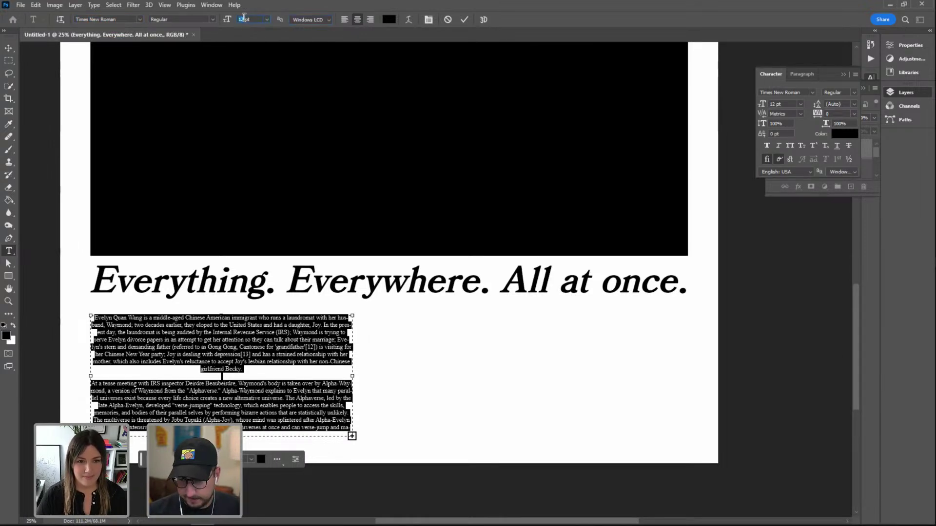
left_click(244, 17)
type("20")
key("Tab")
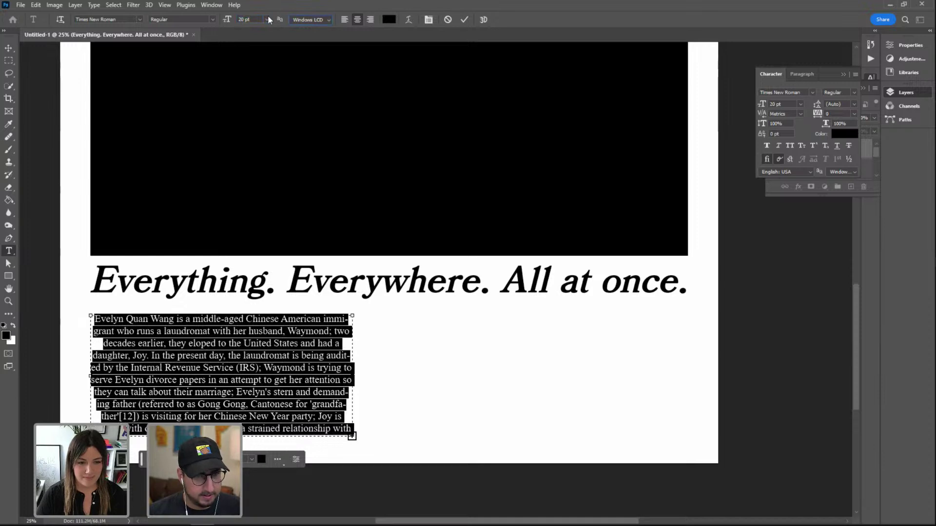
left_click(344, 19)
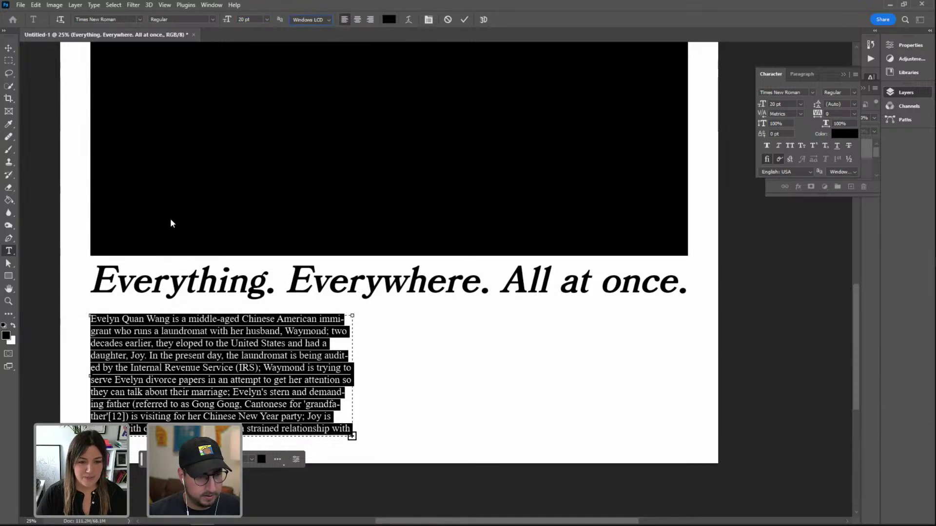
Move the plot text straight up about 0.18 in, matching its gap below the caption to the gap between rectangle and caption
left_click(10, 48)
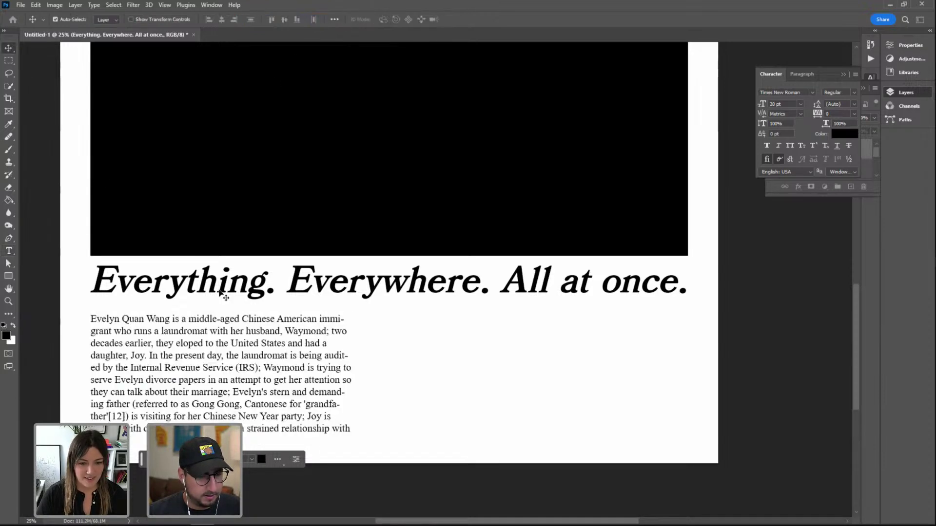
left_click_drag(174, 372, 177, 362)
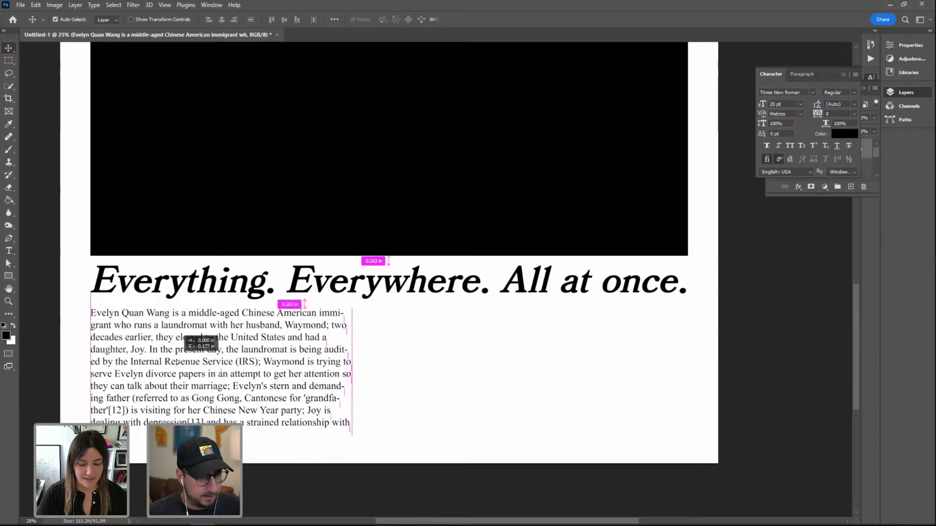
Extend the synopsis text frame's lower edge below the headline so that one more line of text fits
double_click(224, 398)
left_click_drag(352, 428, 352, 442)
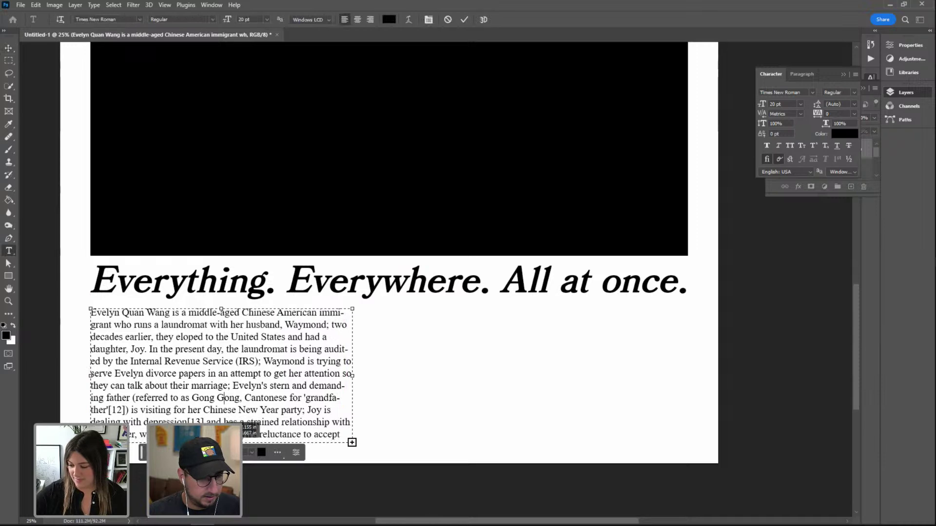
left_click(9, 47)
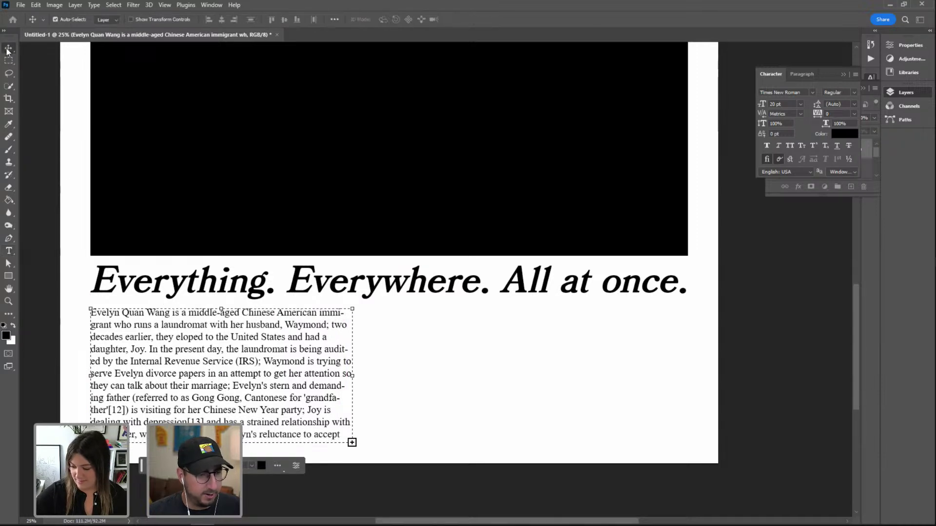
Duplicate the synopsis text block and place the copy beside it, under the right part of the headline
key("ctrl+j")
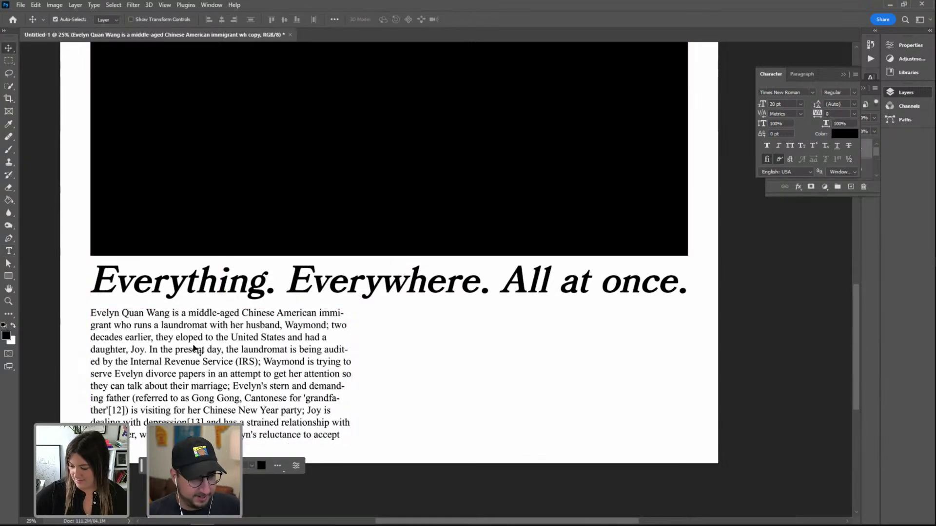
left_click_drag(194, 365, 527, 363)
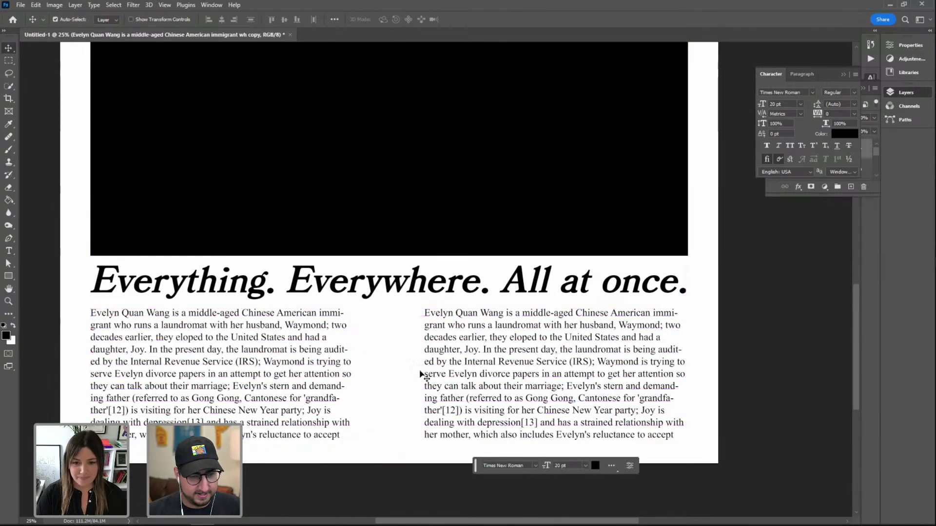
Widen the left synopsis text frame slightly on its right side
double_click(285, 355)
left_click_drag(351, 376, 369, 375)
key("Escape")
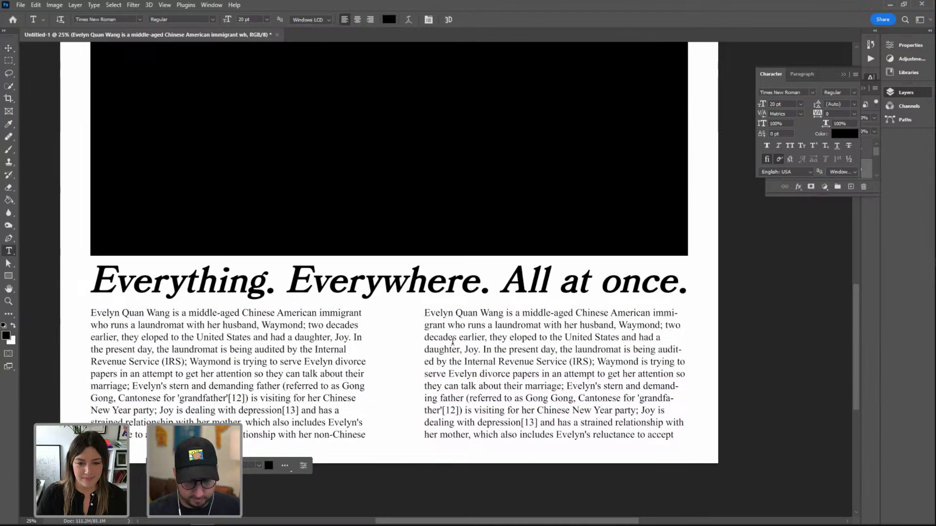
Replace the narrower right-hand copy with a duplicate of the widened synopsis column, aligned to the headline's right edge
key("v")
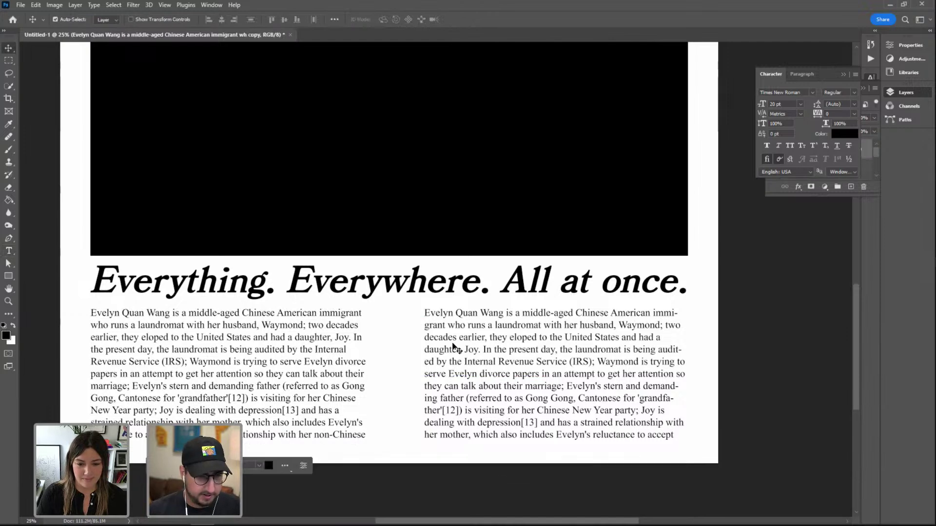
key("Delete")
double_click(247, 377)
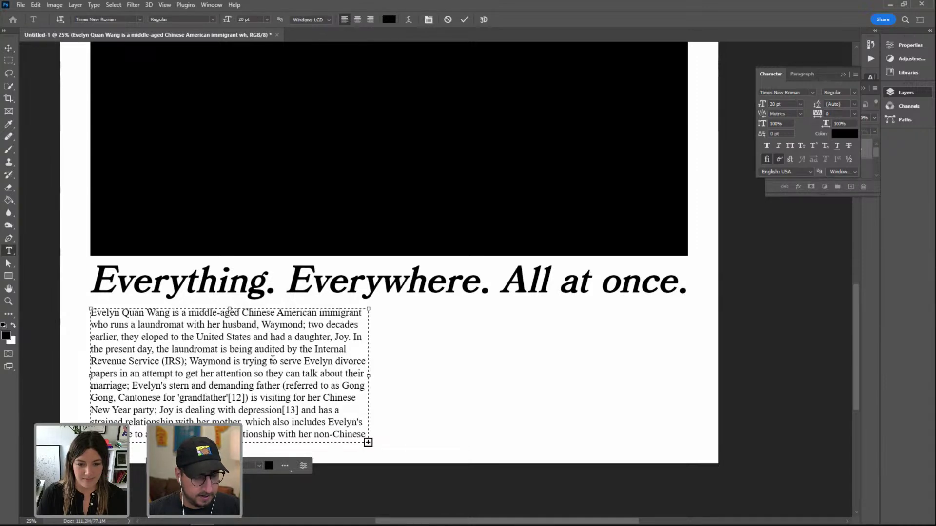
left_click(9, 48)
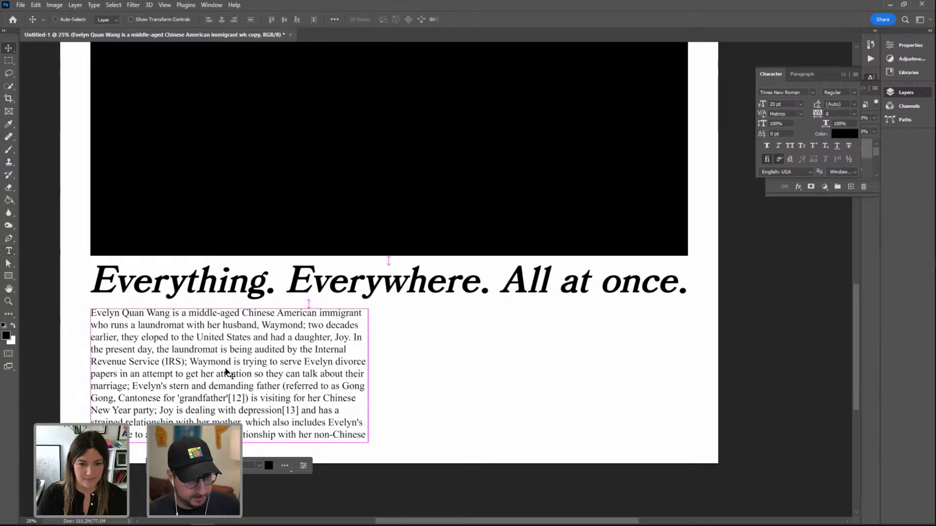
left_click_drag(157, 341, 474, 342)
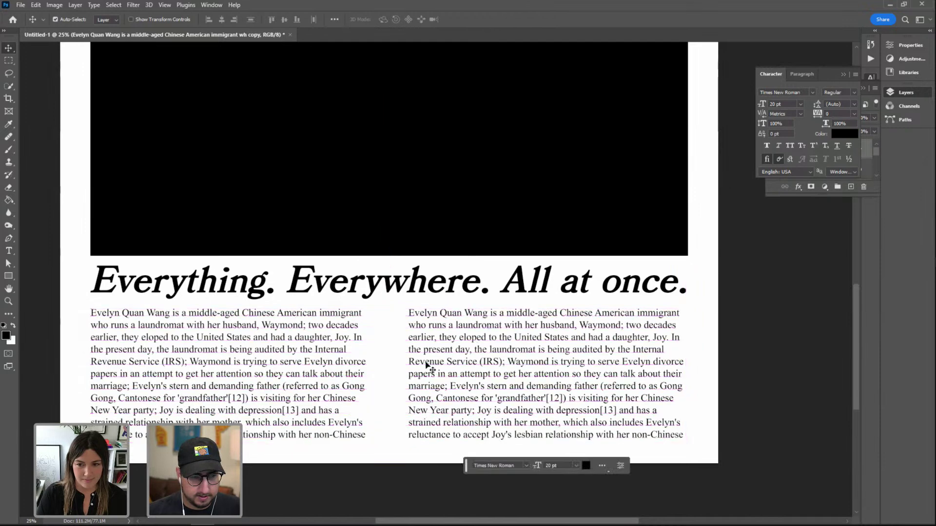
Remove the repeated opening text from the right column so that it starts with "At a tense meeting with IRS inspector"
double_click(439, 327)
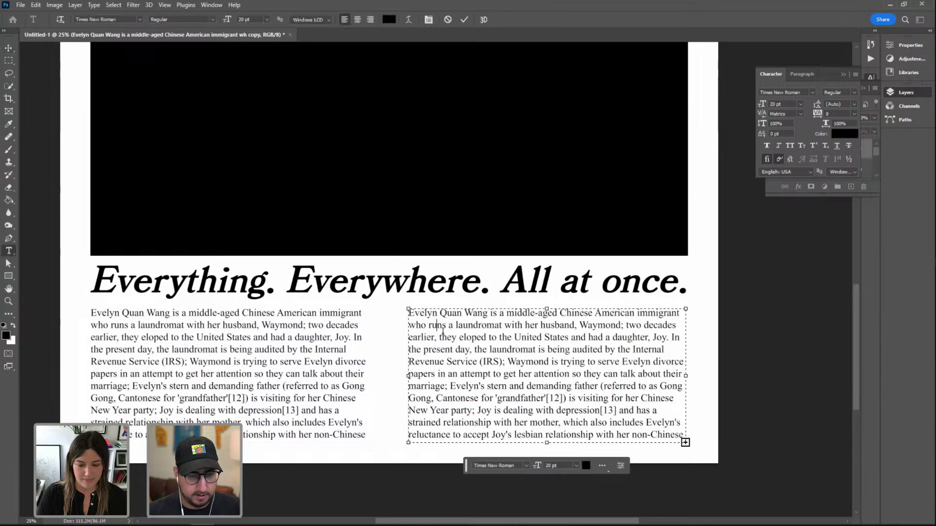
left_click_drag(684, 435, 358, 273)
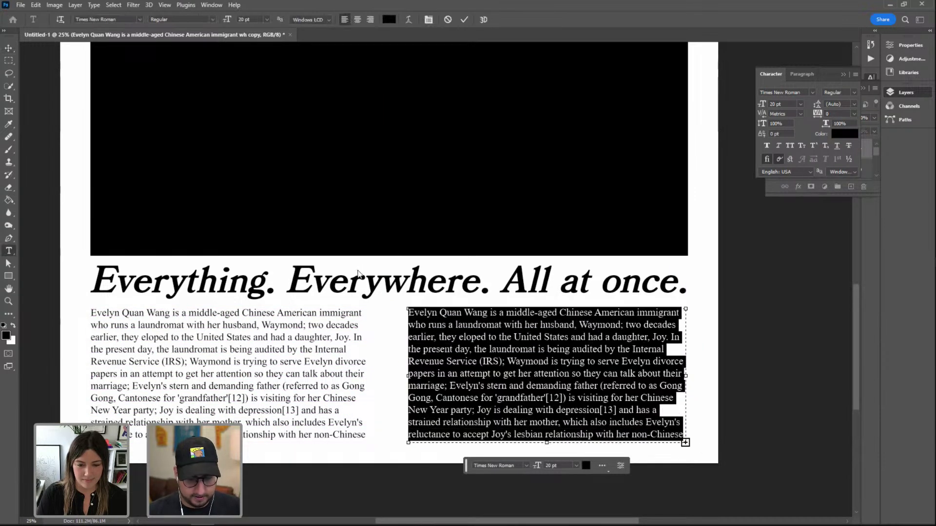
key("BackSpace")
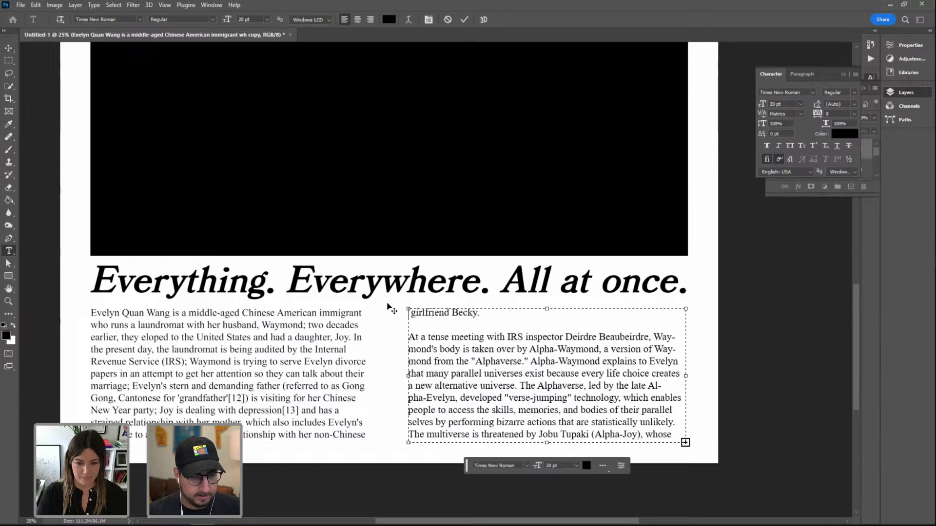
left_click_drag(409, 335, 397, 304)
key("BackSpace")
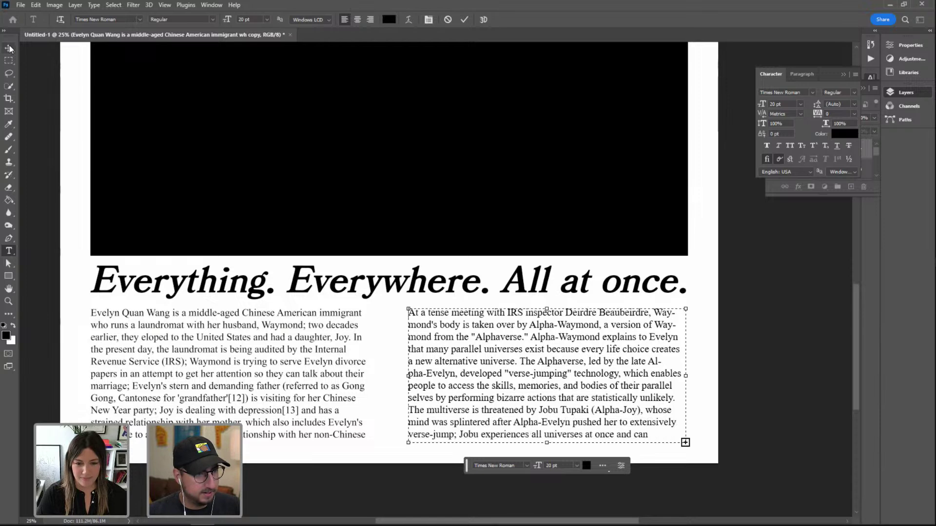
key("ctrl+Return")
Replace "non-Chinese" at the end of the left column with "girlfriend."
left_click_drag(315, 435, 362, 432)
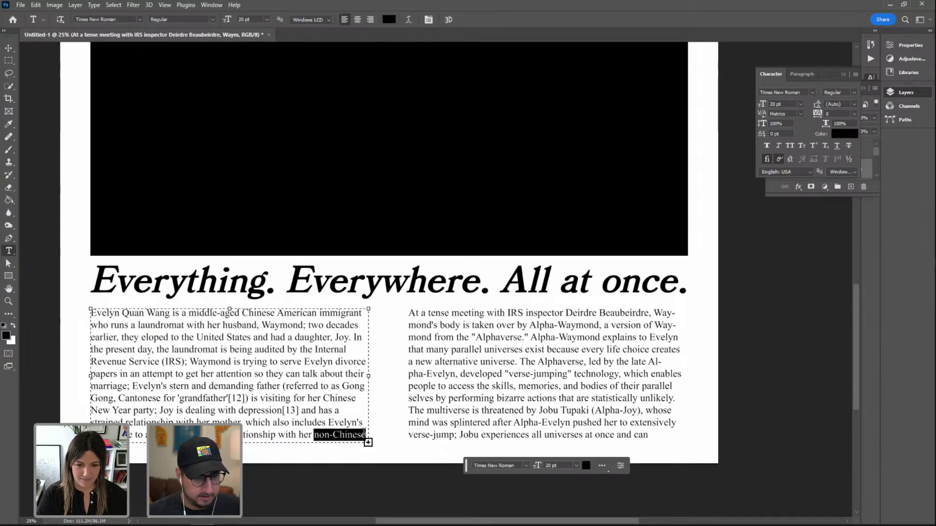
type("girlfriend")
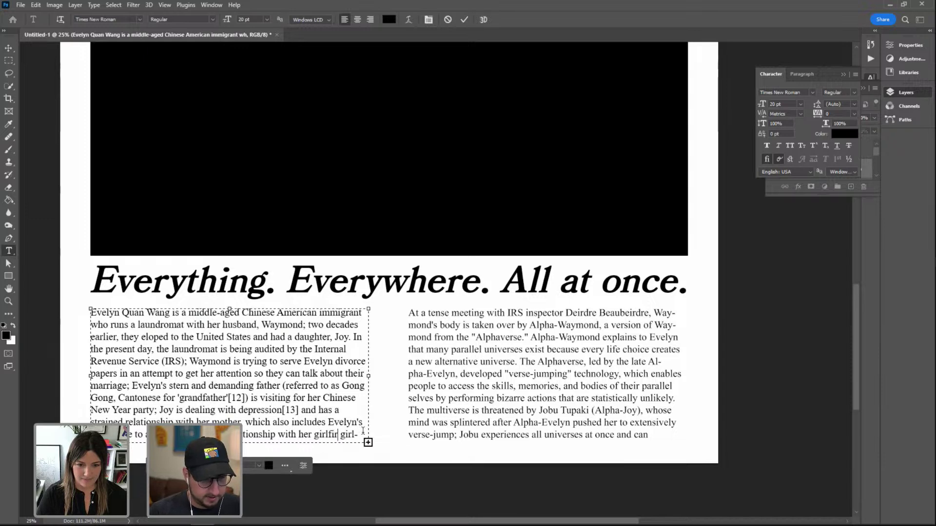
key("BackSpace")
key("BackSpace")
type("riend.")
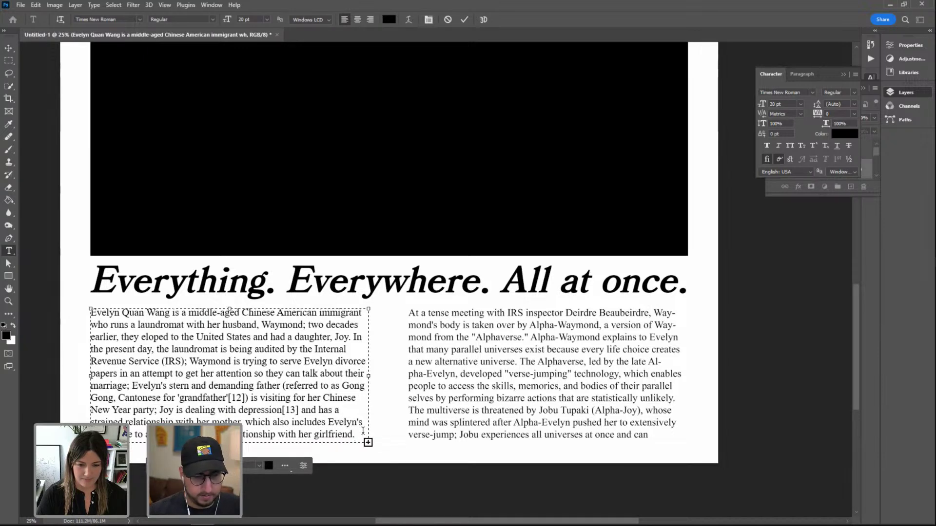
key("ctrl+Return")
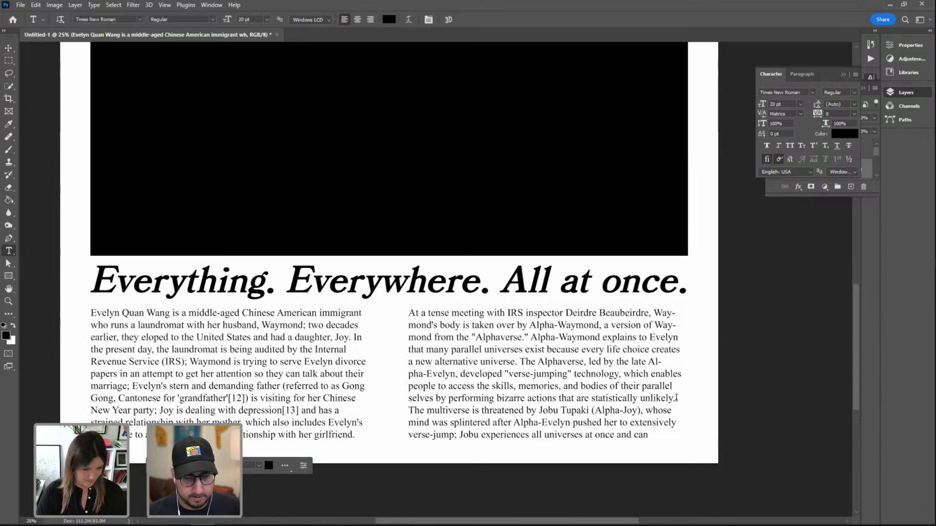
Delete all text after "statistically unlikely." in the right column
left_click_drag(677, 397, 682, 438)
key("BackSpace")
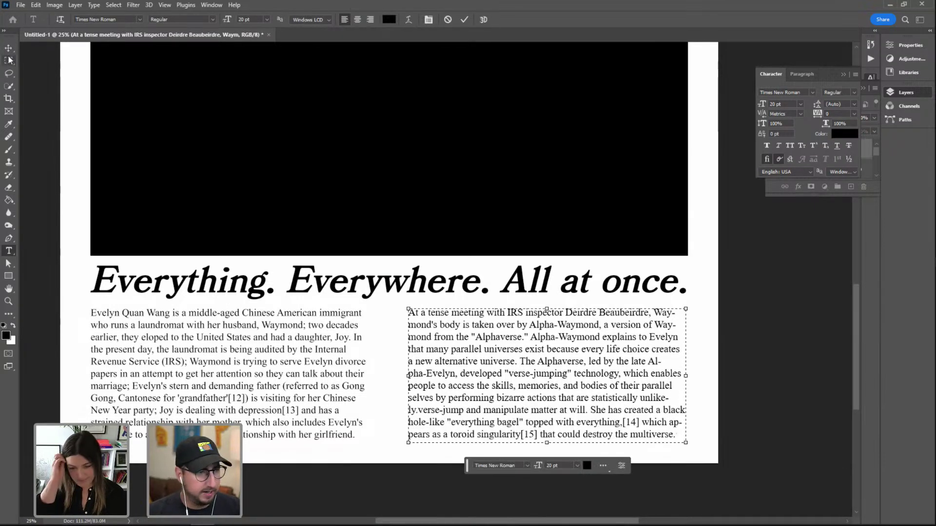
key("ctrl+shift+End")
key("Delete")
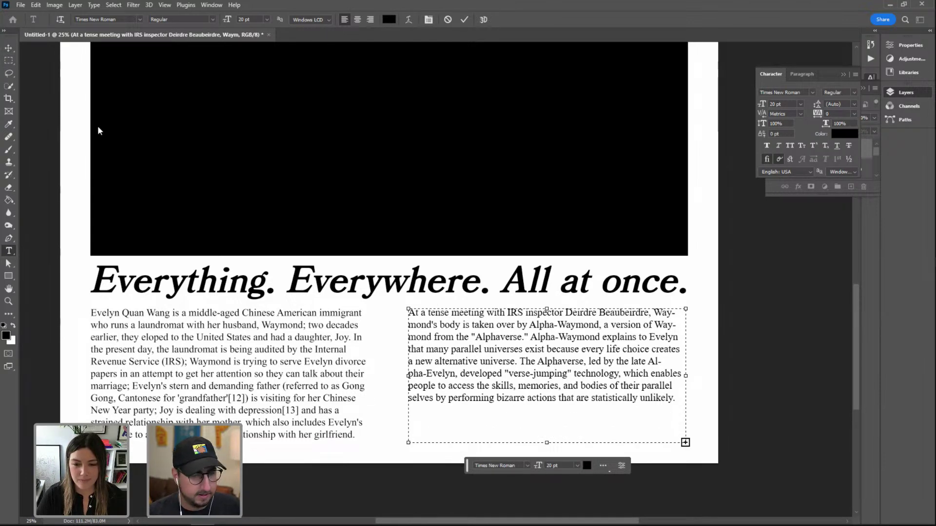
Duplicate the headline below the right column and change the copy's text to "See it today!"
left_click(9, 48)
left_click(395, 285, "ctrl")
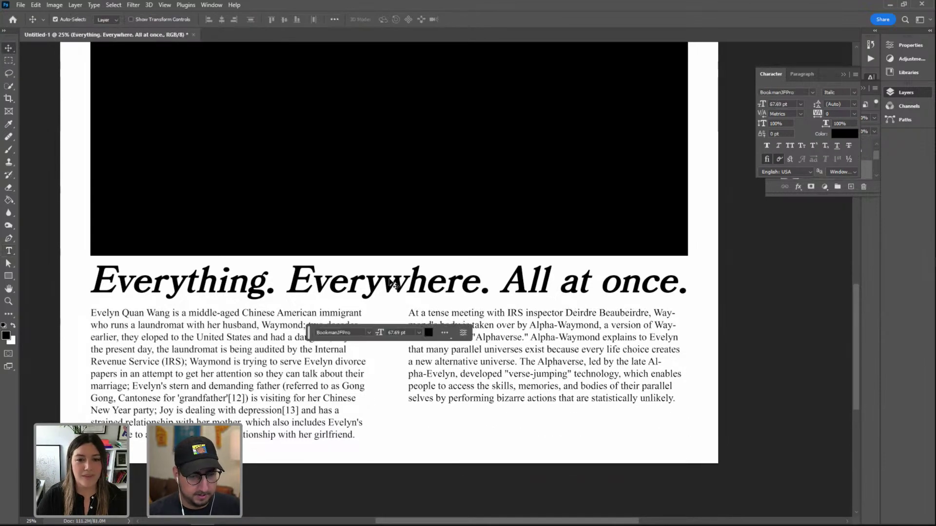
left_click_drag(358, 288, 580, 423)
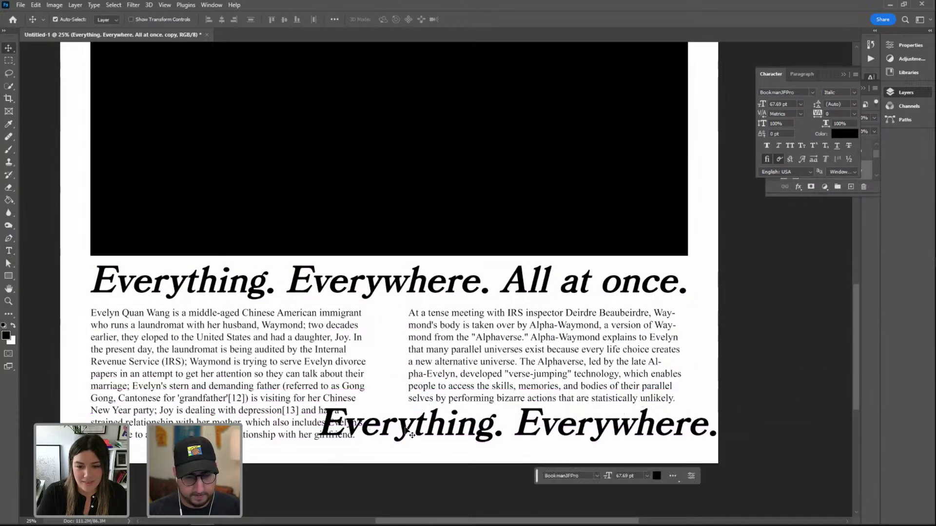
key("t")
left_click(409, 421)
key("ctrl+a")
type("Se")
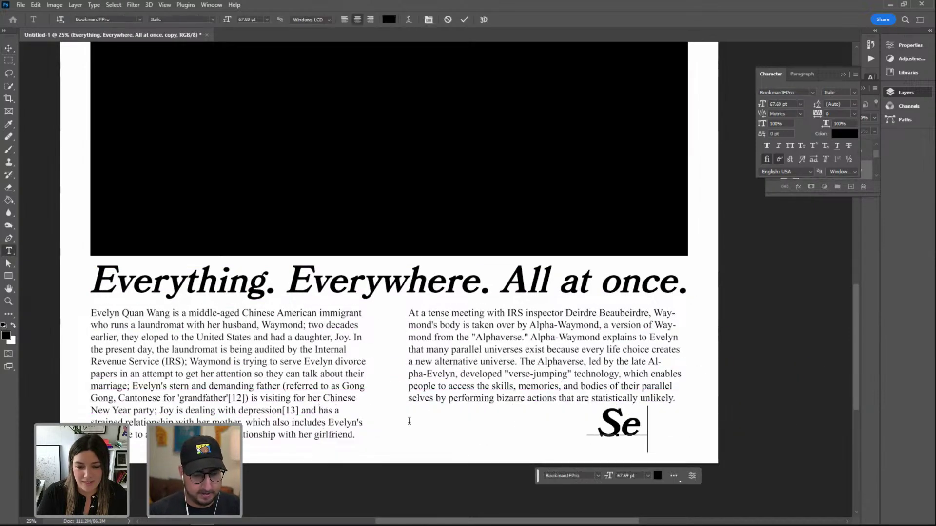
type("e it today!")
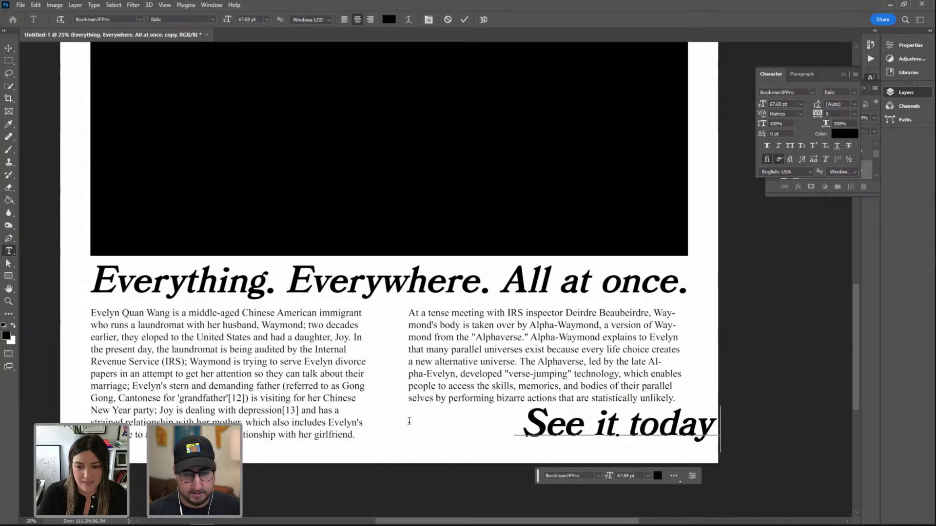
left_click(8, 48)
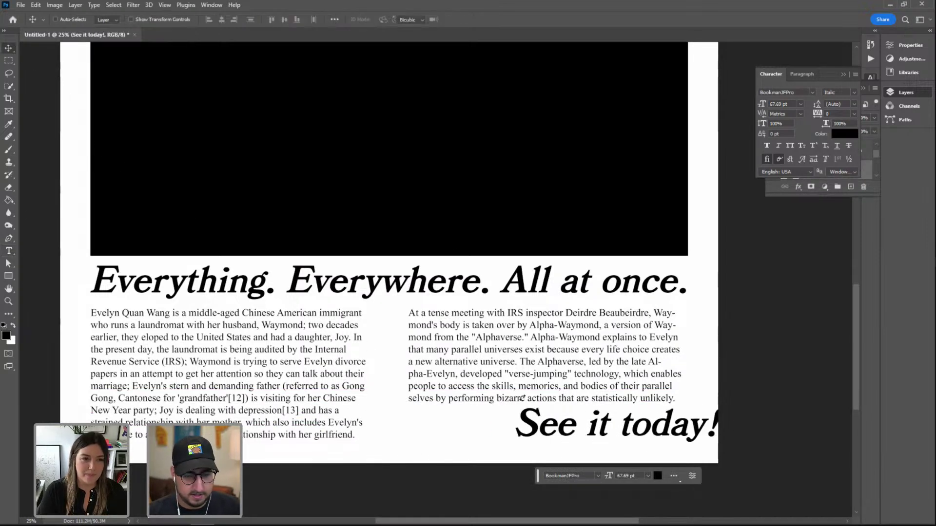
Scale the "See it today!" line down to 59.57 pt and align it with the right column's left edge
left_click_drag(516, 407, 538, 414)
left_click_drag(589, 440, 467, 440)
key("Return")
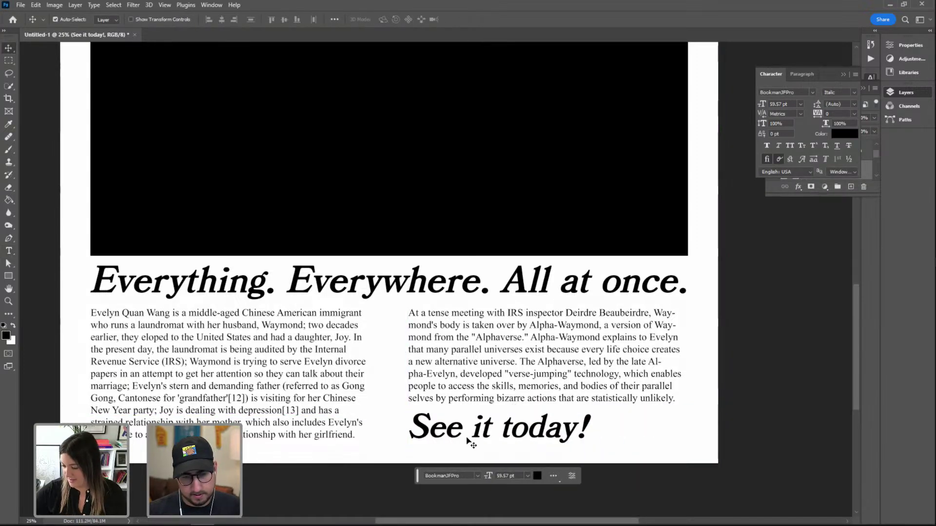
Nudge the "See it today!" line across until it ends near the right column's right edge, then fine-tune its position
key("shift+Right")
key("shift+Right")
key("shift+Right")
key("shift+Right")
key("shift+Right")
key("shift+Right")
key("shift+Right")
key("shift+Right")
key("shift+Right")
key("shift+Right")
key("shift+Right")
key("shift+Right")
key("shift+Right")
key("shift+Right")
key("shift+Right")
key("shift+Right")
key("shift+Right")
key("shift+Right")
key("shift+Right")
key("shift+Right")
key("shift+Right")
key("shift+Right")
key("shift+Right")
key("shift+Right")
key("shift+Right")
key("shift+Right")
key("shift+Right")
key("shift+Right")
key("shift+Right")
key("shift+Right")
key("shift+Right")
key("shift+Right")
key("shift+Right")
key("shift+Right")
key("shift+Right")
key("shift+Right")
key("shift+Right")
key("shift+Right")
key("shift+Right")
key("shift+Right")
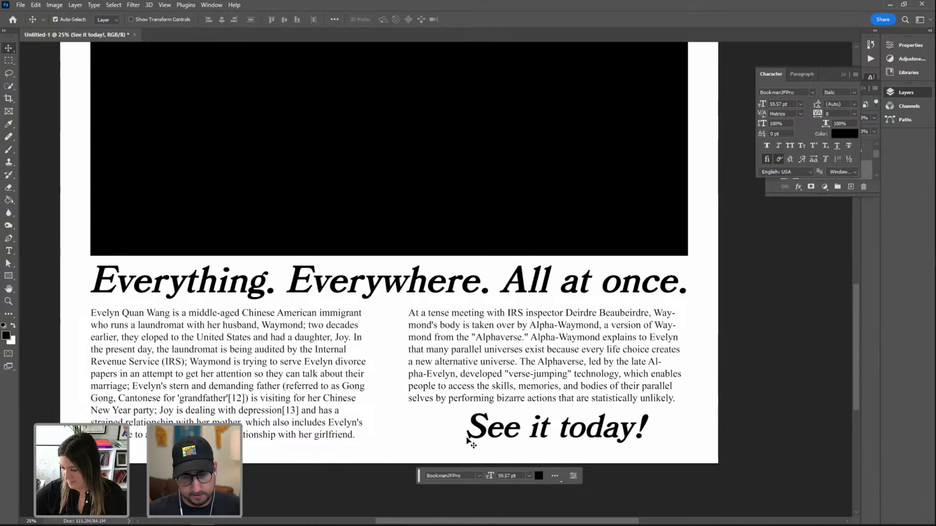
key("shift+Right")
key("shift+Right")
key("shift+Right")
key("shift+Right")
key("shift+Right")
key("shift+Right")
key("shift+Right")
key("shift+Right")
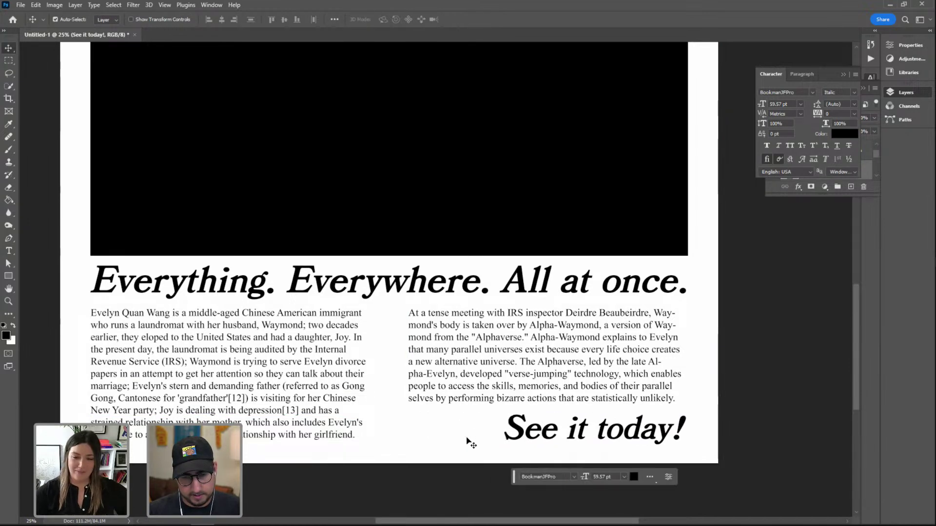
key("shift+Up")
key("shift+Up")
key("shift+Left")
key("shift+Left")
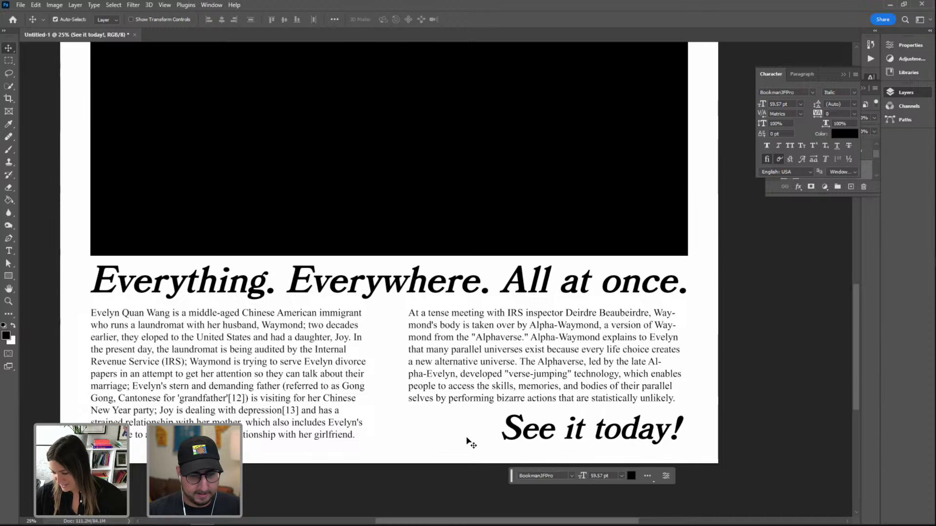
key("shift+Down")
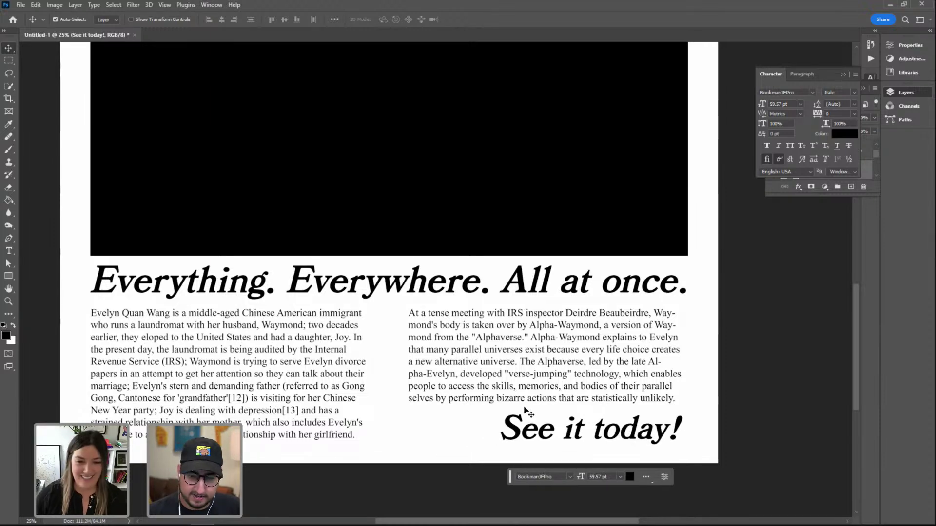
Replace the "See it today!" text with "Take the whole family!"
double_click(527, 437)
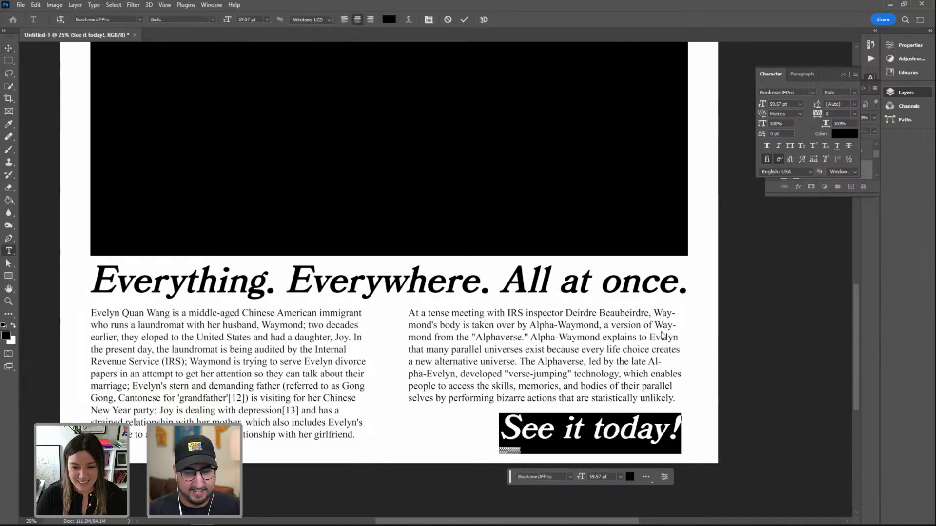
type("Take the")
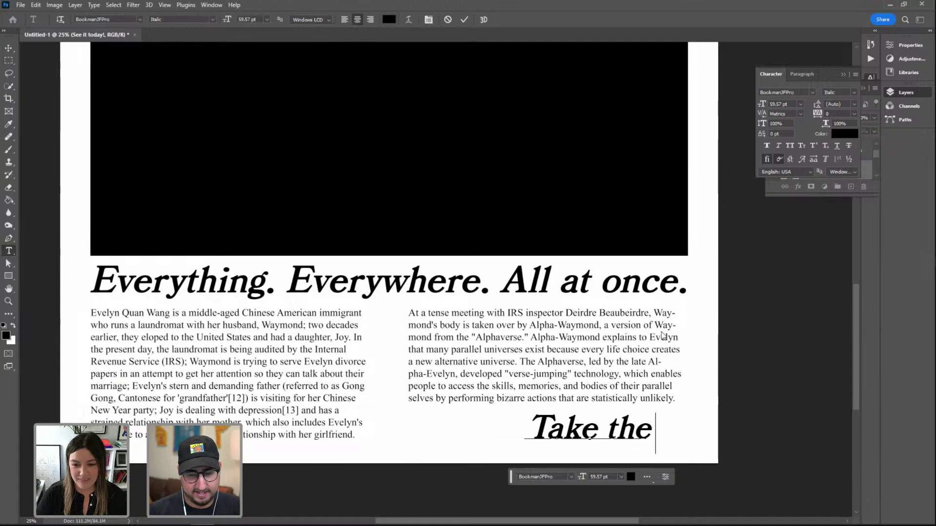
type(" whole fam")
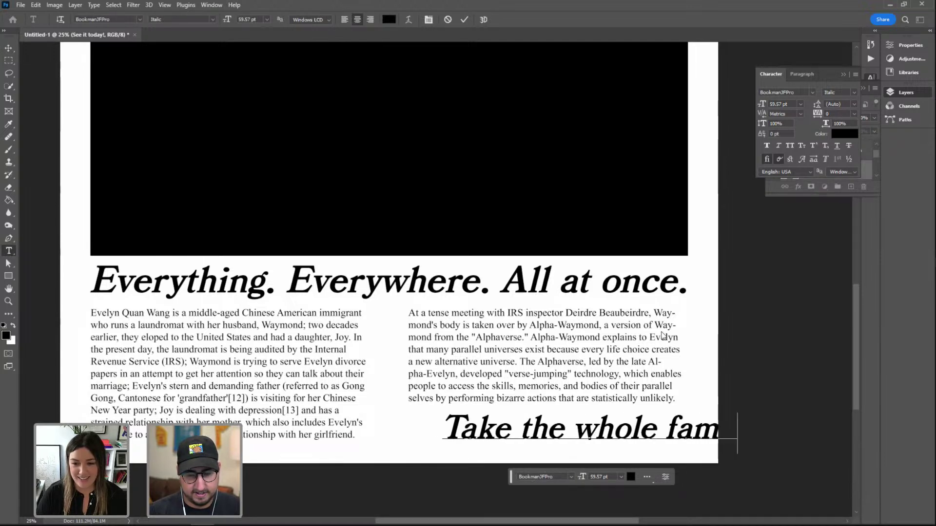
type("il")
left_click(9, 48)
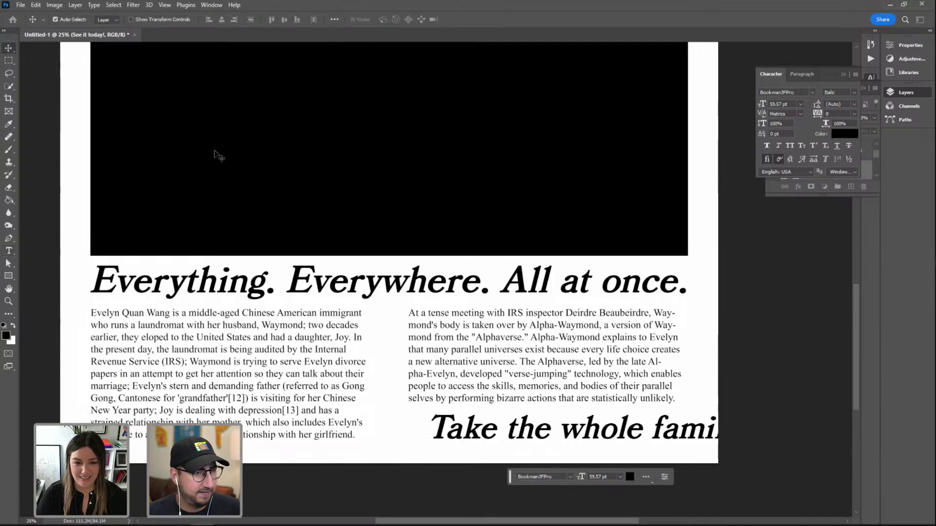
Scale the "Take the whole family!" line to 49.34 pt and position it to fit the width of the right column
key("ctrl+t")
mouse_move(453, 434)
left_mouse_down()
mouse_move(398, 433)
mouse_move(438, 432)
left_mouse_up()
left_click_drag(722, 417, 680, 420)
key("Return")
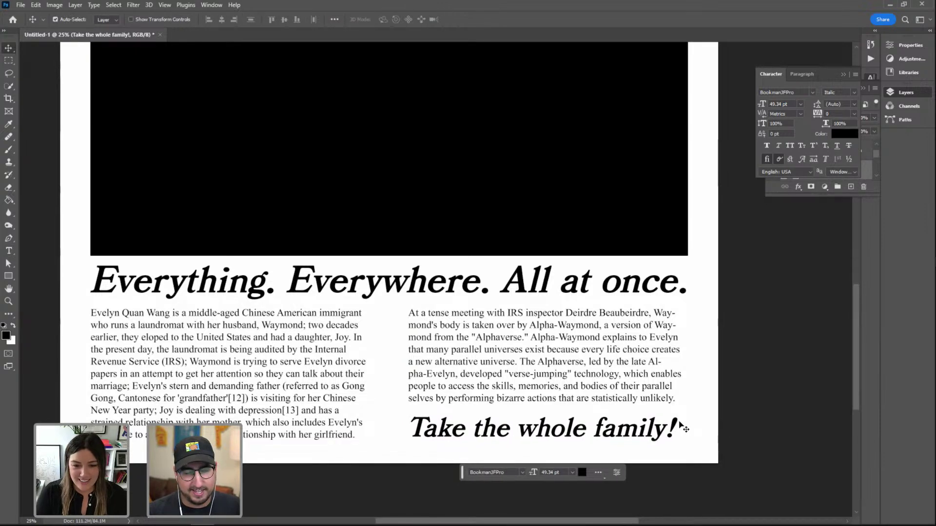
key("z")
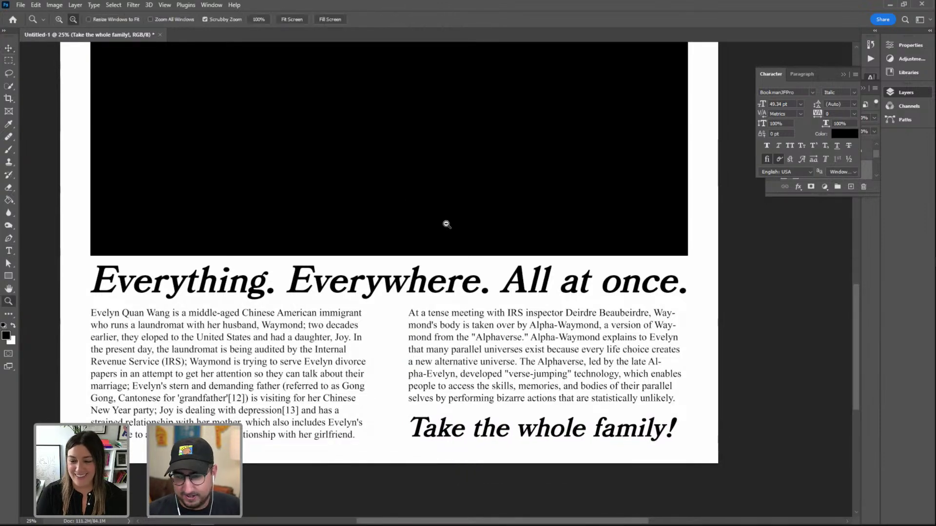
Lengthen the Layers panel to show more of the poster's layer list
left_click(412, 199, "alt")
left_click_drag(450, 248, 502, 487)
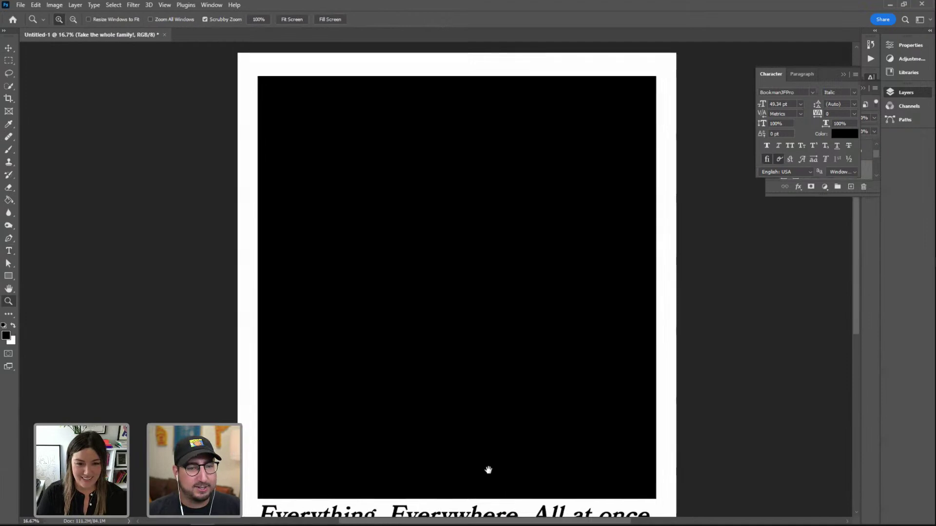
left_click_drag(376, 255, 349, 247)
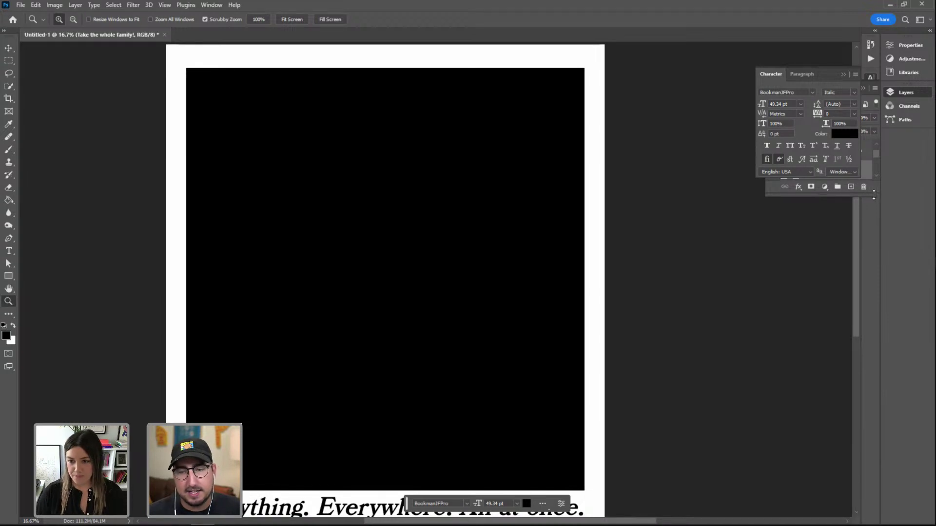
left_click_drag(873, 195, 873, 275)
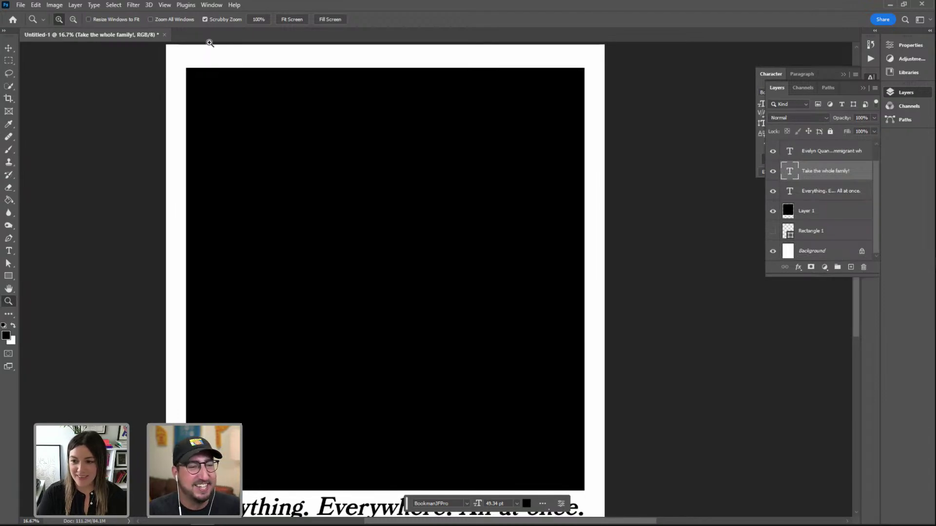
Save the poster document on the computer in the Downloads folder as Everything.psd
key("ctrl+o")
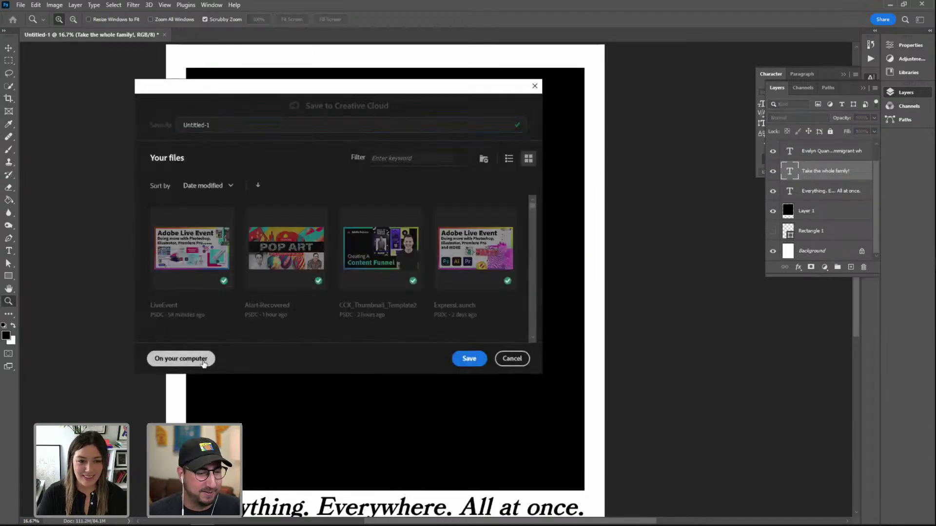
left_click(185, 360)
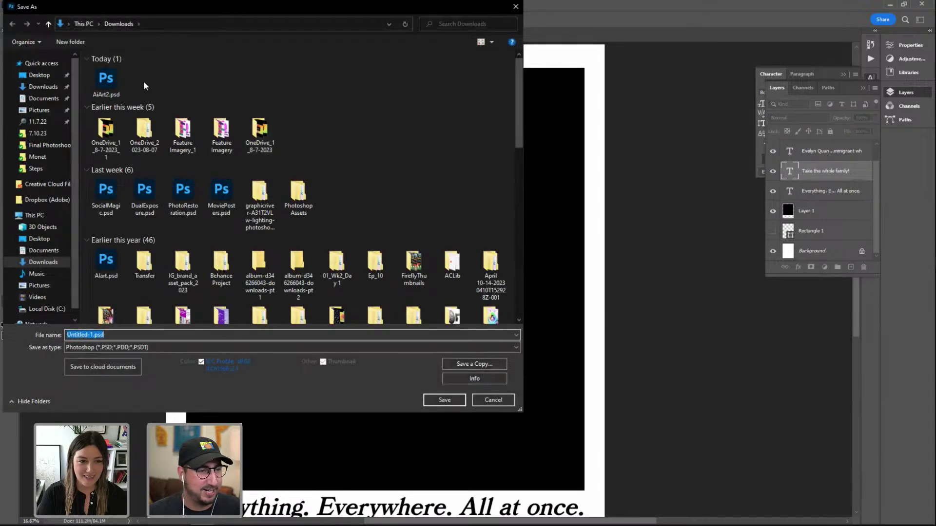
type("Everythi")
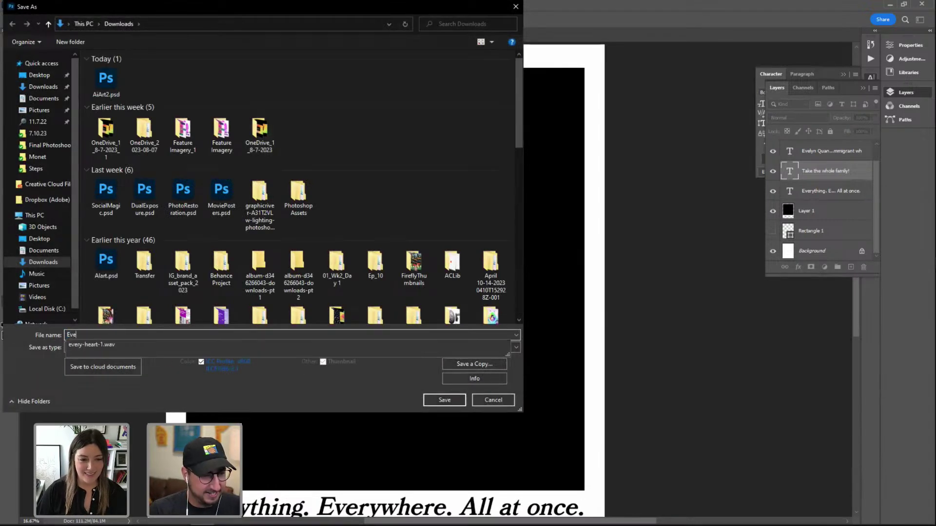
key("Return")
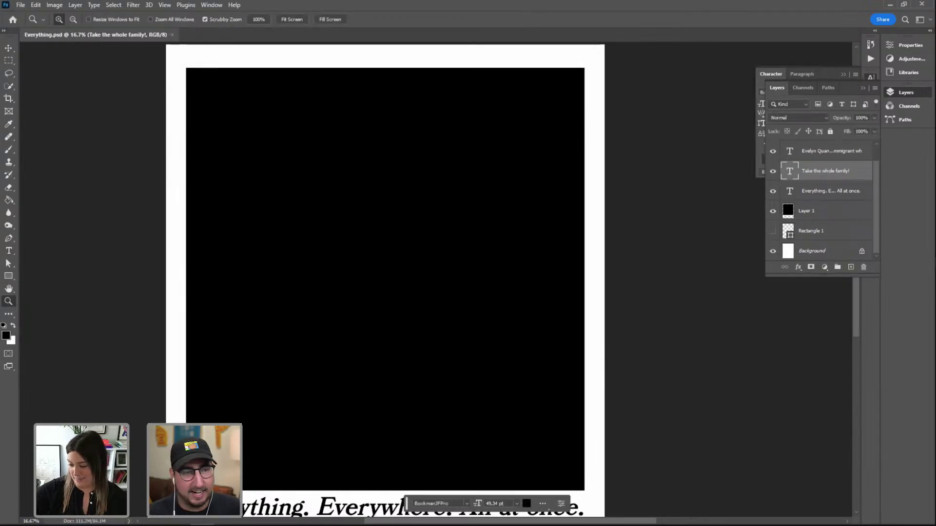
Switch to Creative Cloud Desktop, launch Photoshop (Beta) from its beta apps, and dismiss the Generative Fill introduction
mouse_move(143, 515)
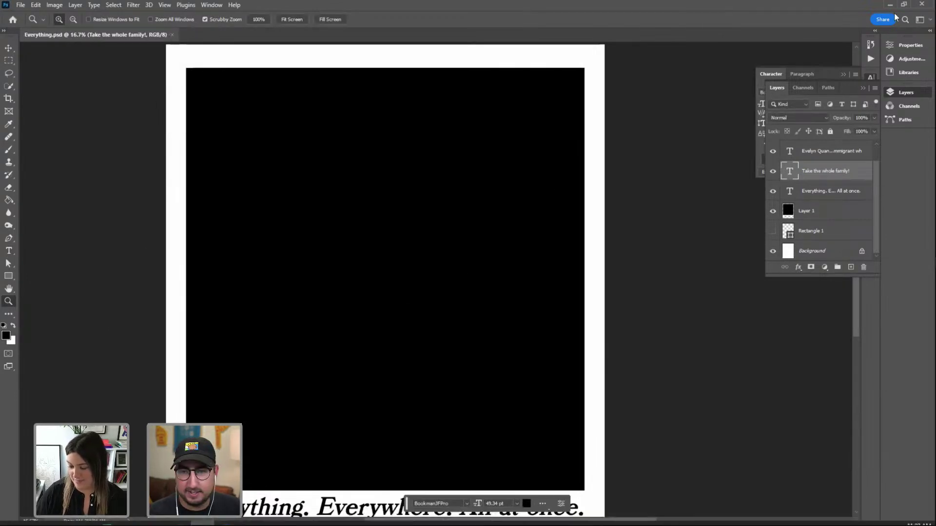
left_click(13, 19)
key("alt+Tab")
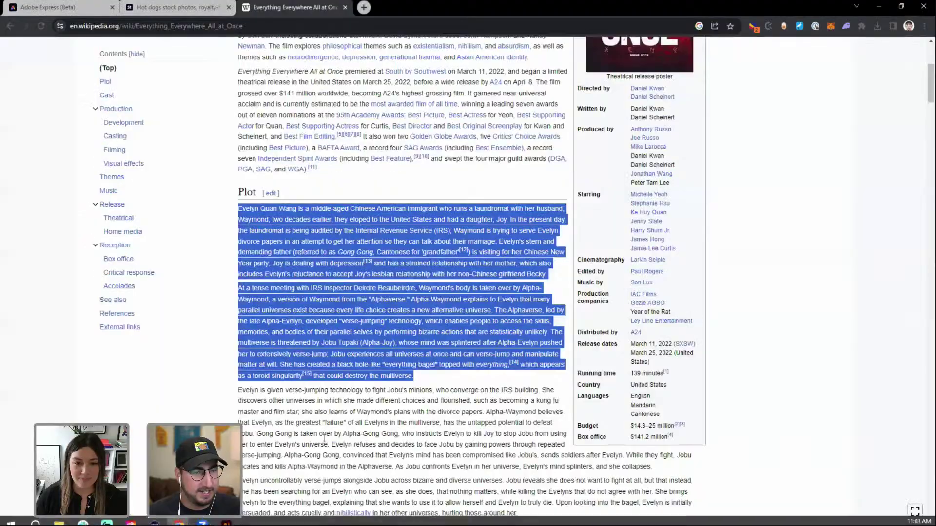
left_click(226, 518)
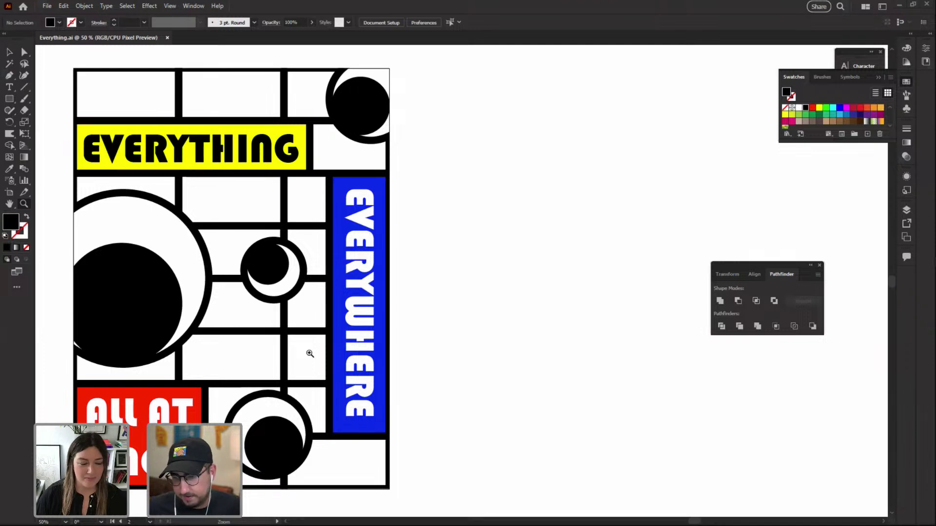
key("alt+Tab")
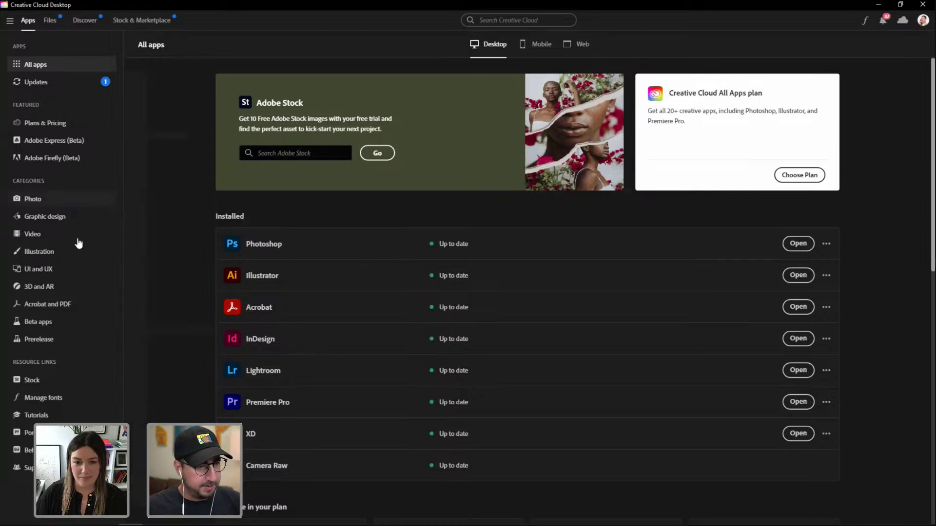
left_click(48, 323)
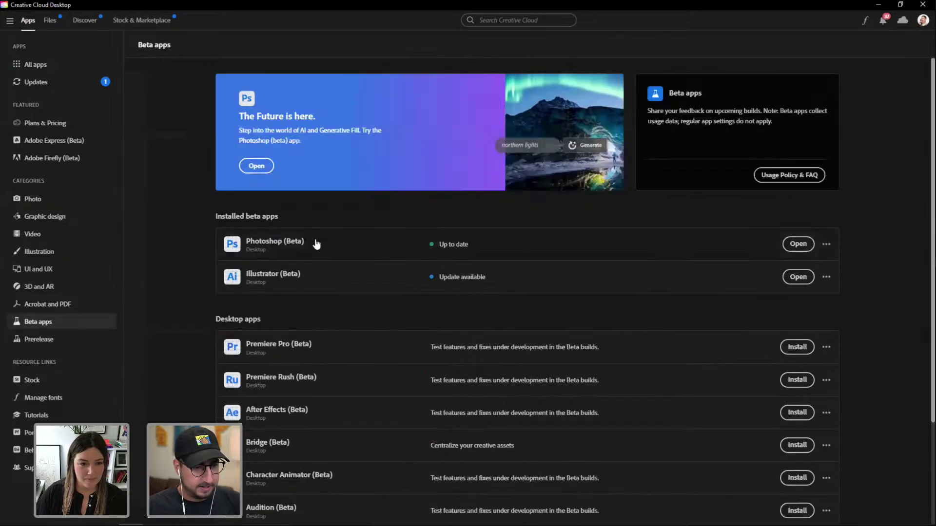
left_click(809, 252)
mouse_move(423, 523)
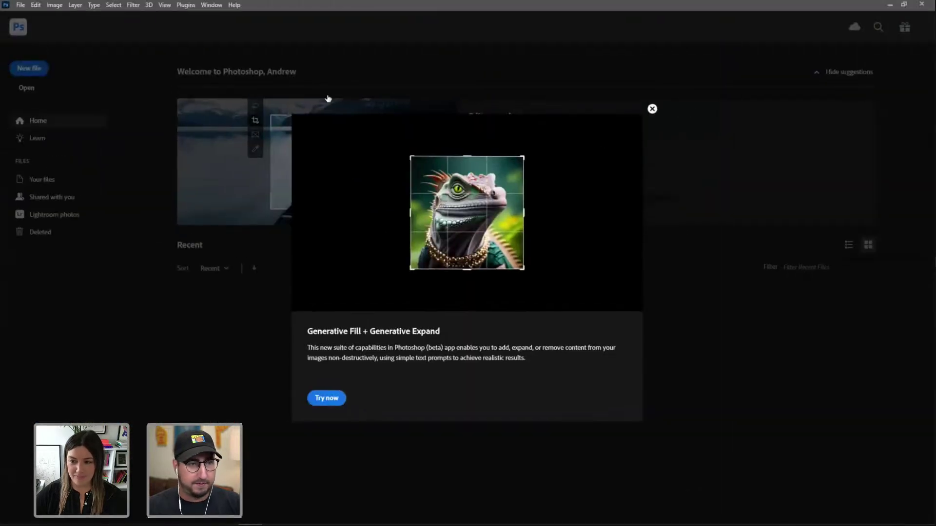
key("Escape")
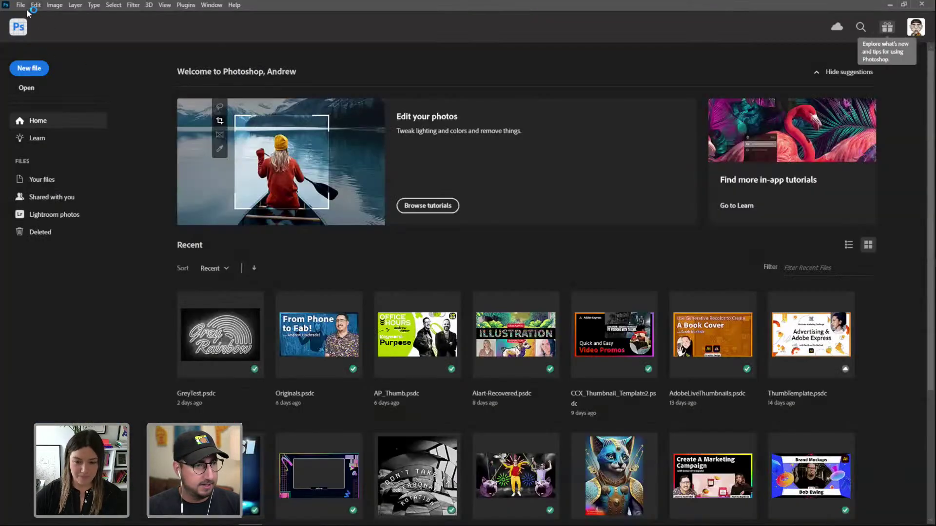
Open Everything.psd from the Downloads folder
left_click(22, 6)
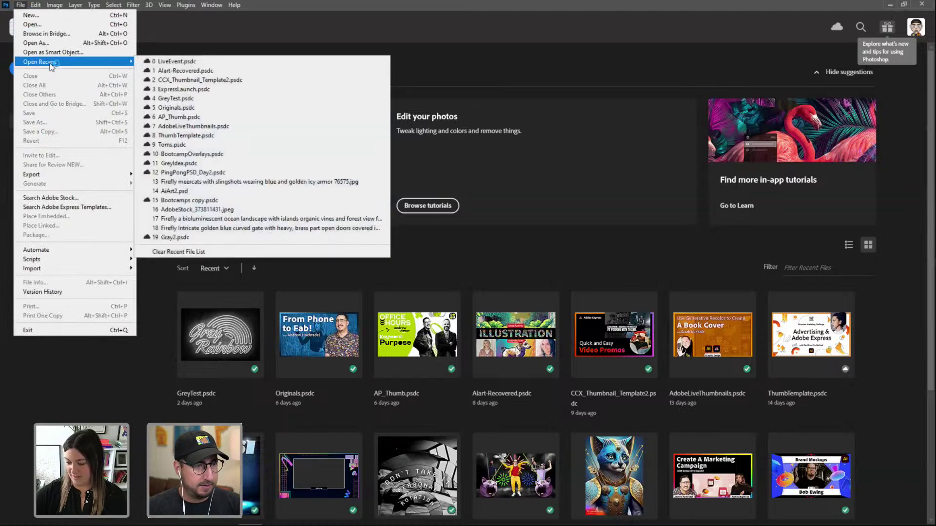
left_click(56, 25)
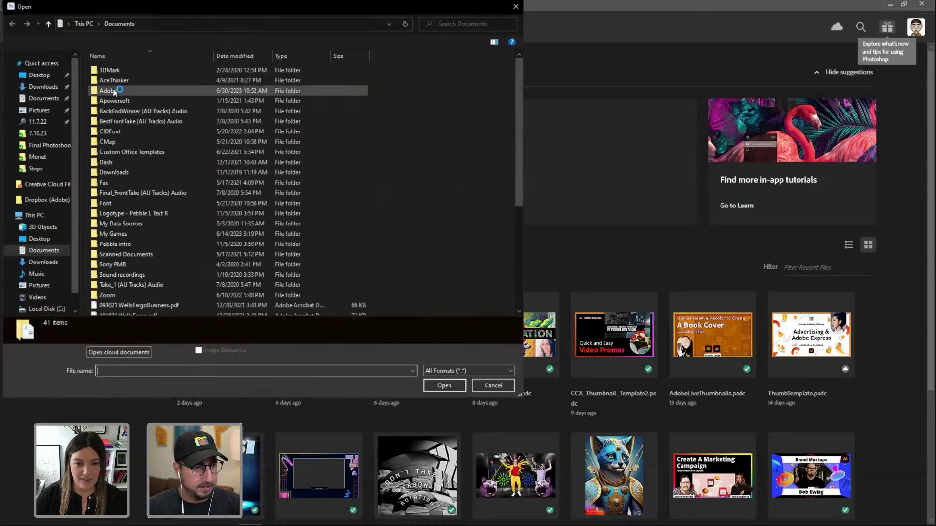
left_click(40, 91)
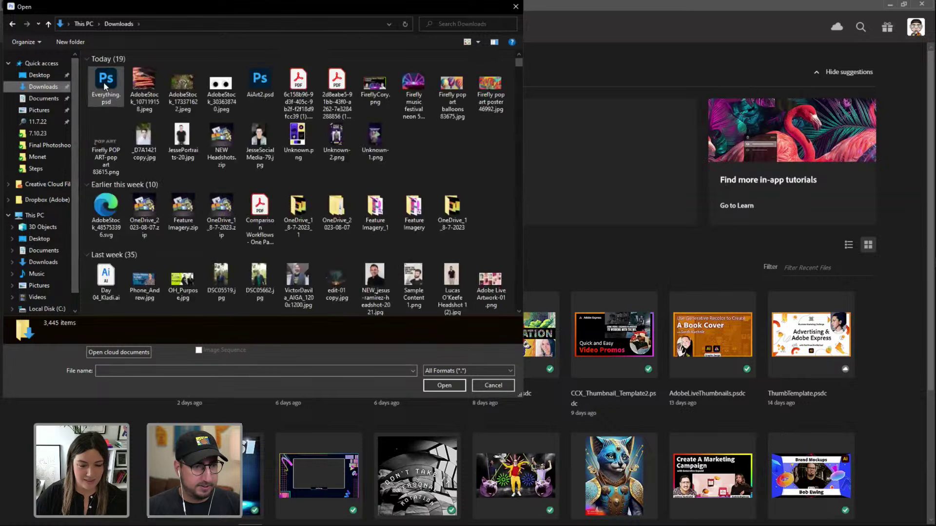
left_click(103, 82)
left_click(444, 385)
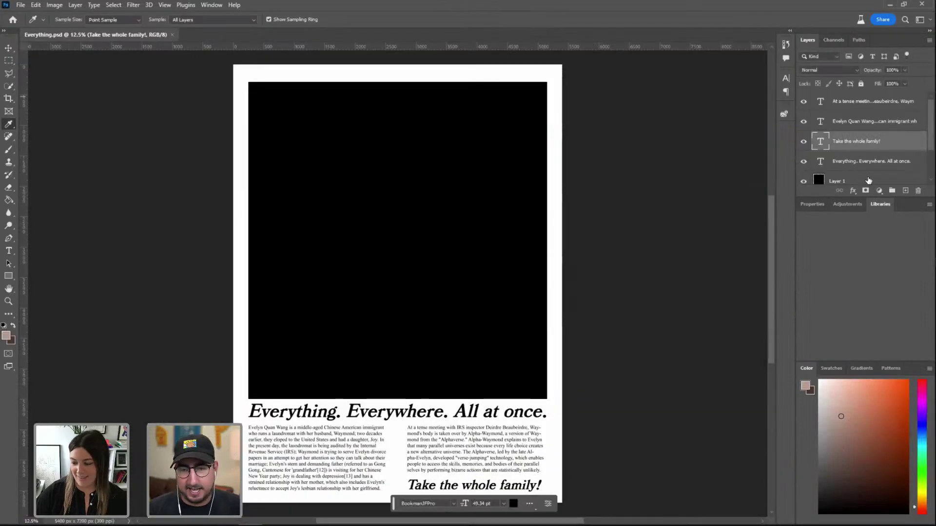
Load the black rectangle on Layer 1 as a selection and hide that layer
left_click_drag(871, 199, 872, 269)
left_click(819, 182)
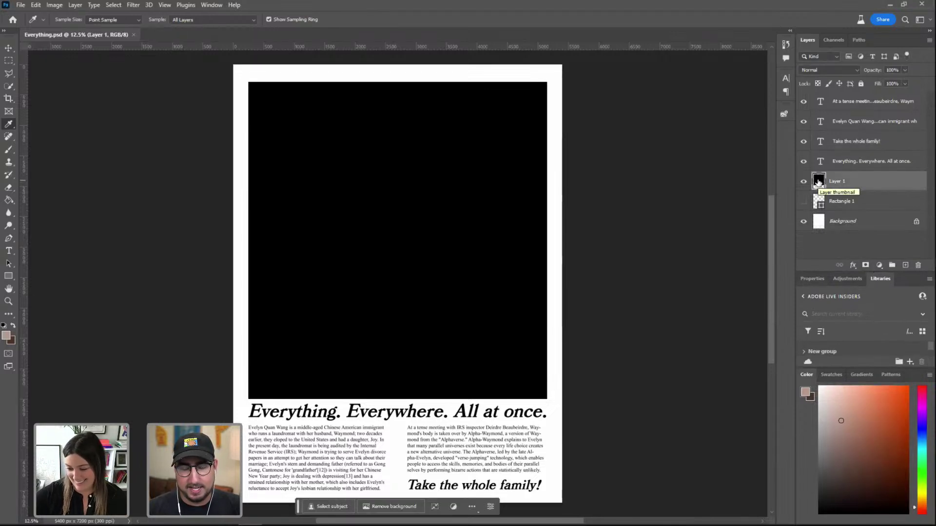
left_click(818, 182, "ctrl")
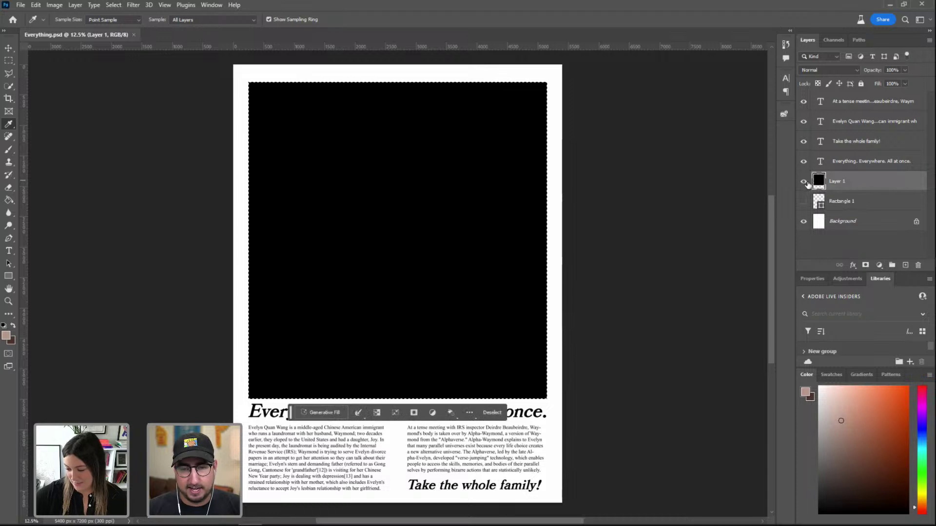
left_click(804, 182)
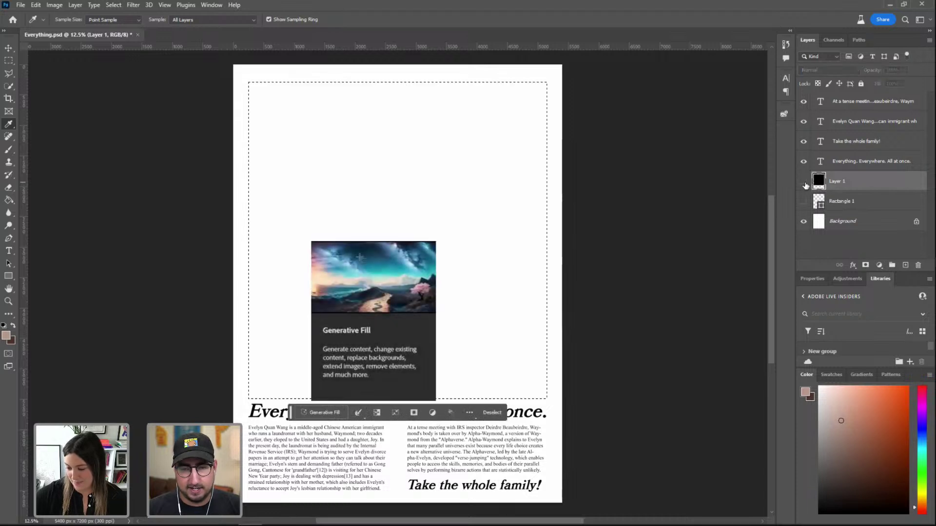
Generative Fill the selection with "Open desert with cactus and mountains", and regenerate it with "photorealistic" added to the prompt
left_click(312, 413)
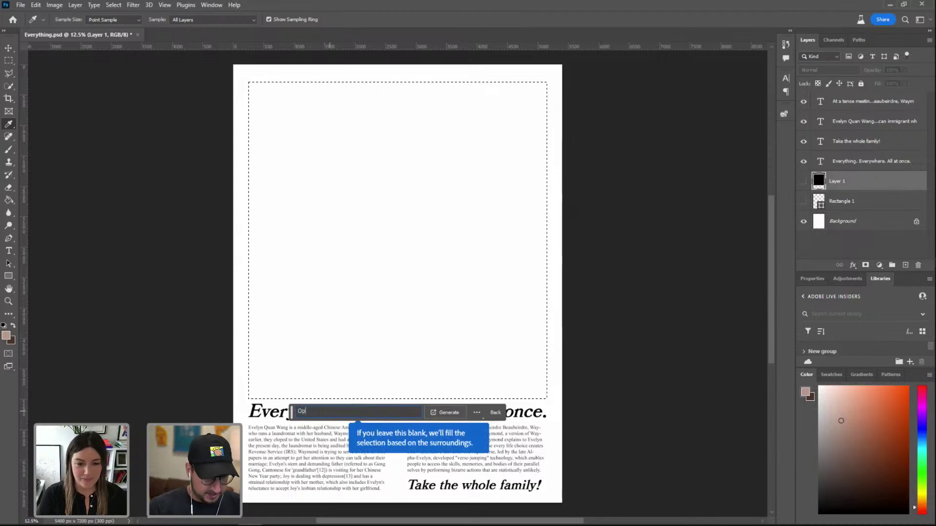
type("desert with cactus")
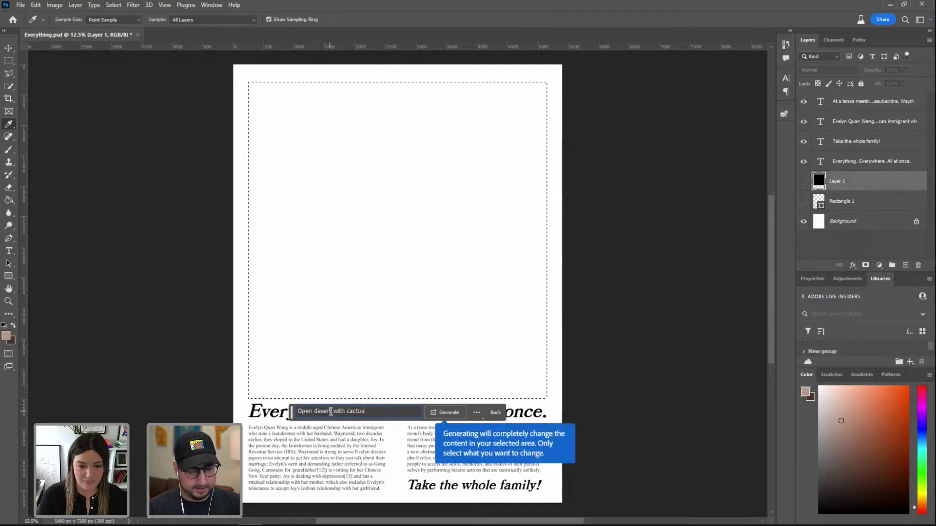
type("nd mount")
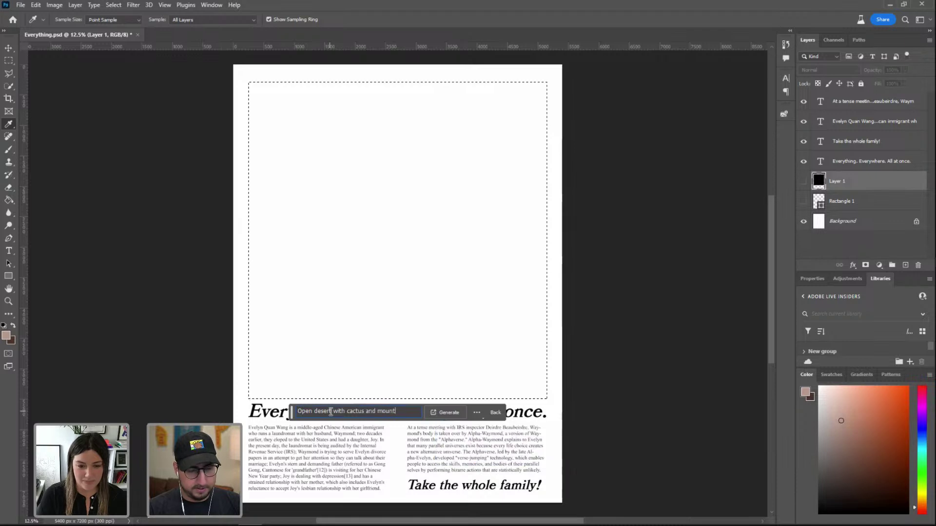
type("ains")
key("Return")
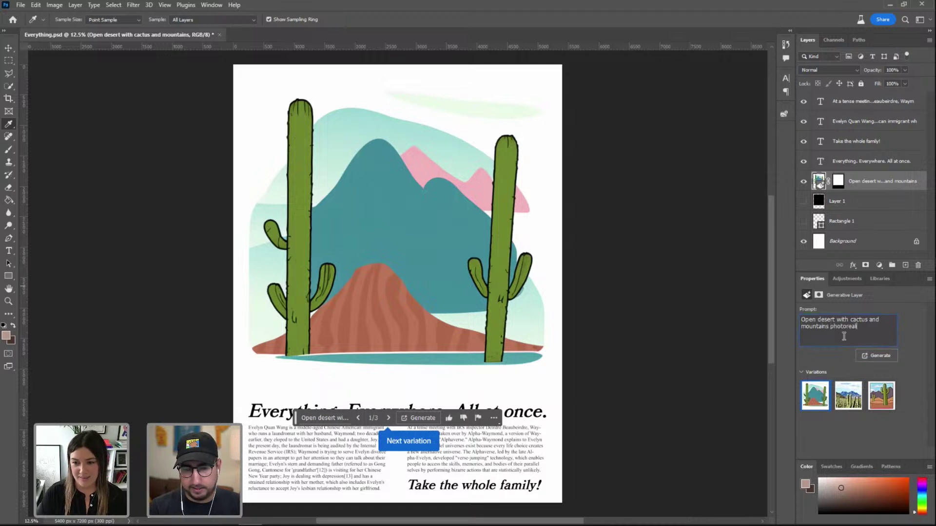
type("stic")
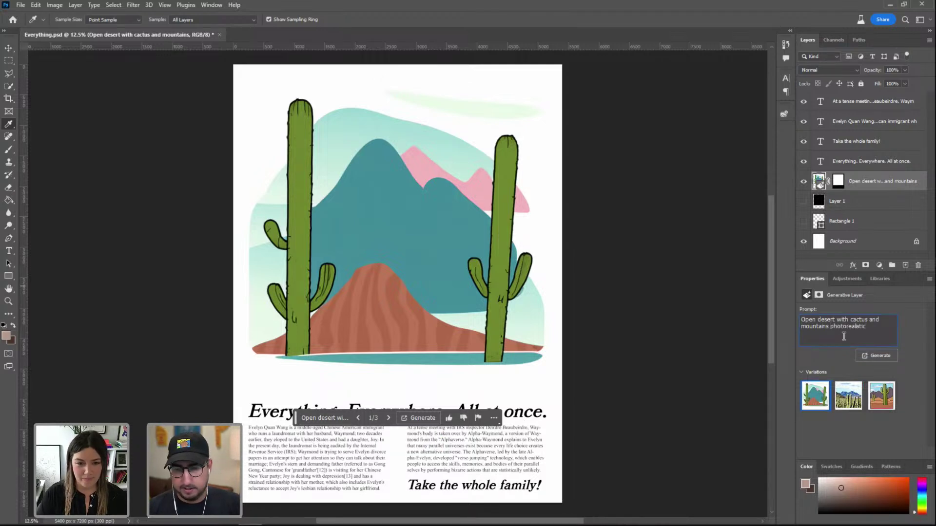
left_click(879, 357)
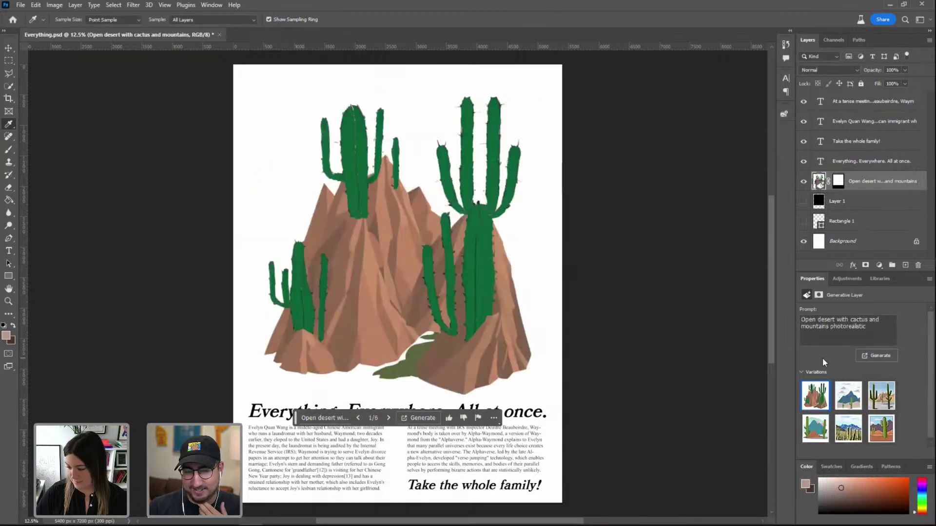
Switch to Adobe Stock in the browser and search its images for "open desert"
mouse_move(468, 524)
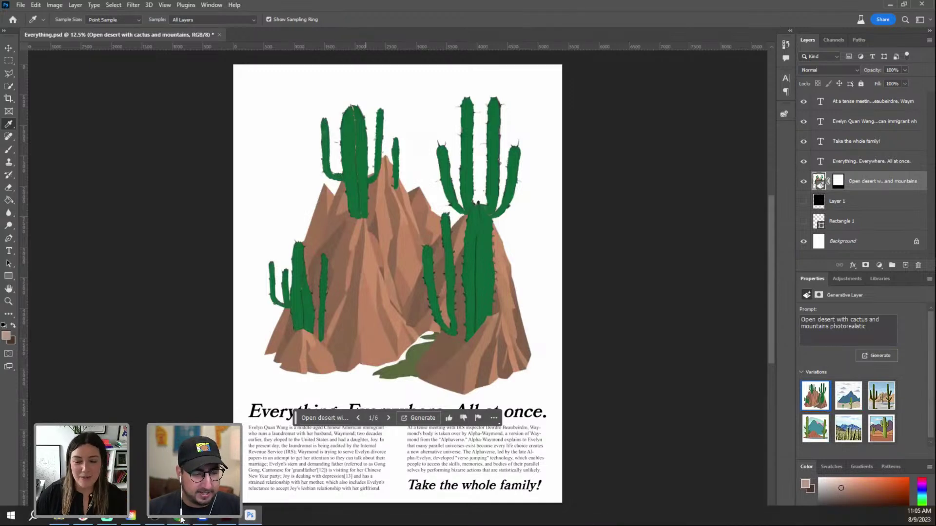
mouse_move(181, 519)
left_click(139, 462)
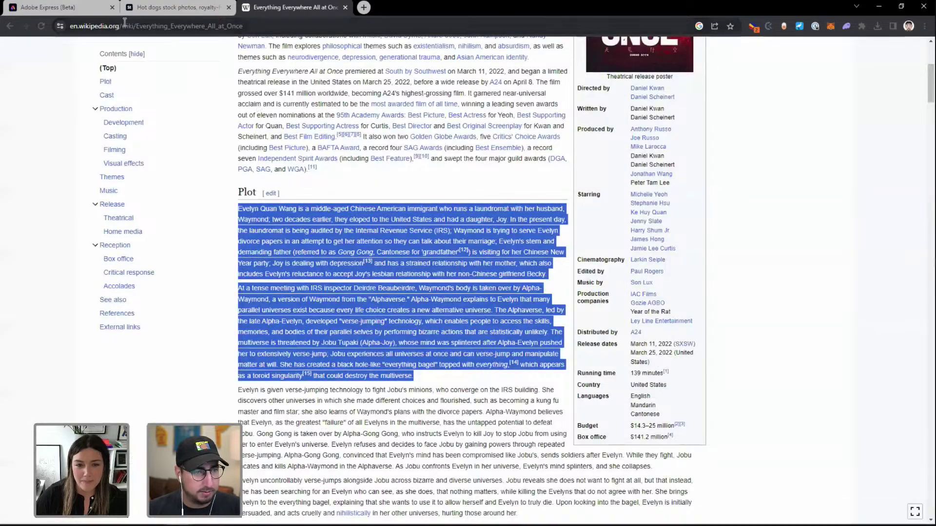
left_click(178, 8)
triple_click(198, 53)
type("open desert")
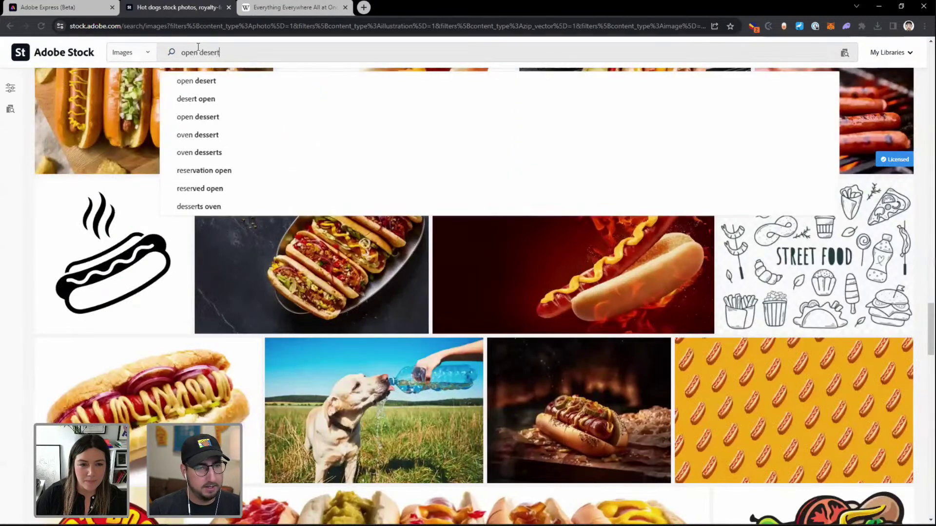
key("Return")
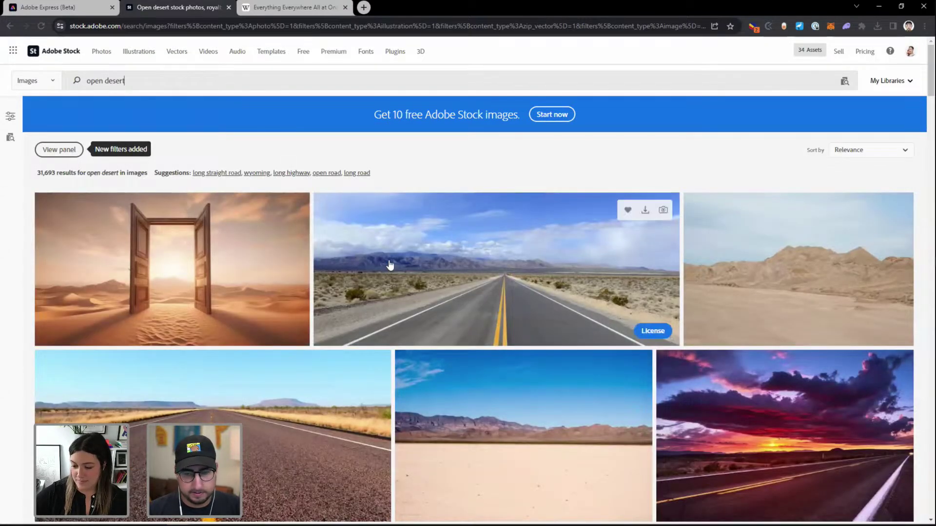
License the "Open desert" photo showing a flat sandy plain with mountains under a blue sky
left_click(219, 79)
type("with")
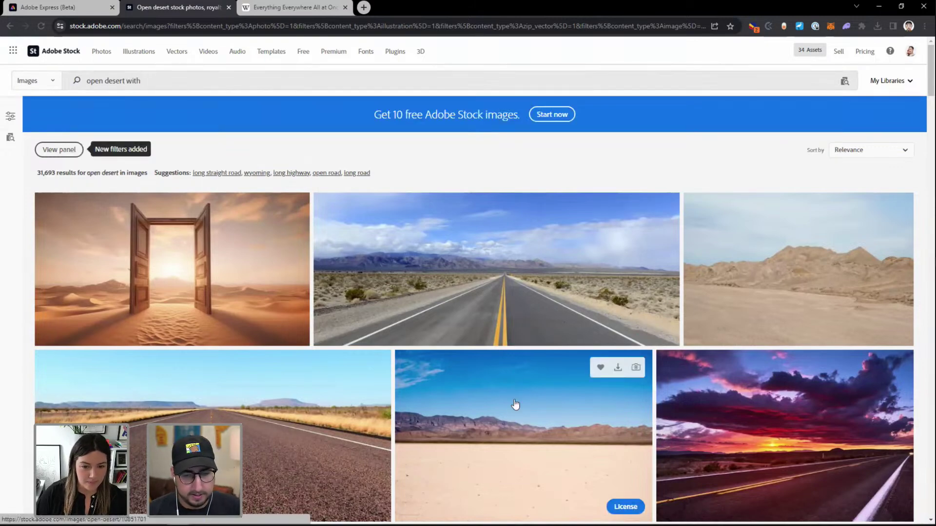
left_click(505, 382)
left_click(655, 343)
Switch back to Photoshop (Beta) and place AdobeStock_10851701.jpeg above the generated desert layer, about 8432 × 5622 px, spanning the full poster width
mouse_move(274, 524)
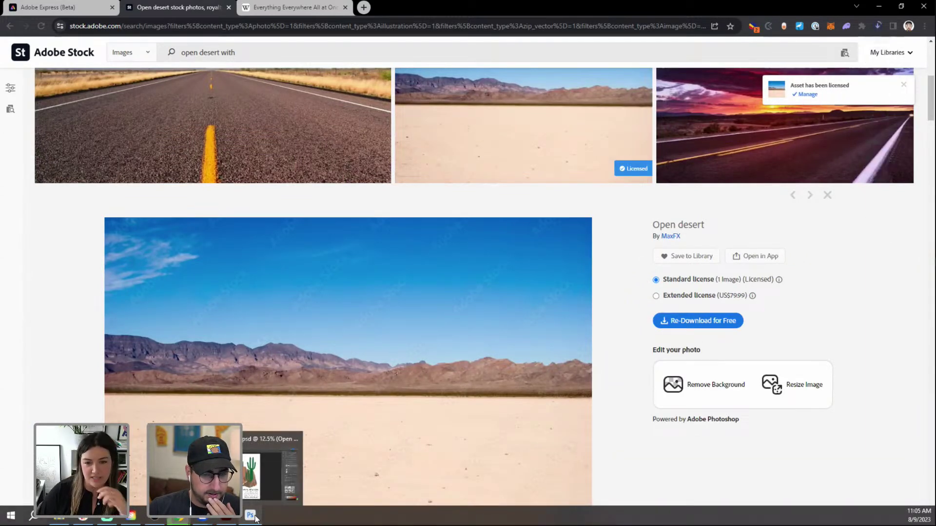
left_click(264, 470)
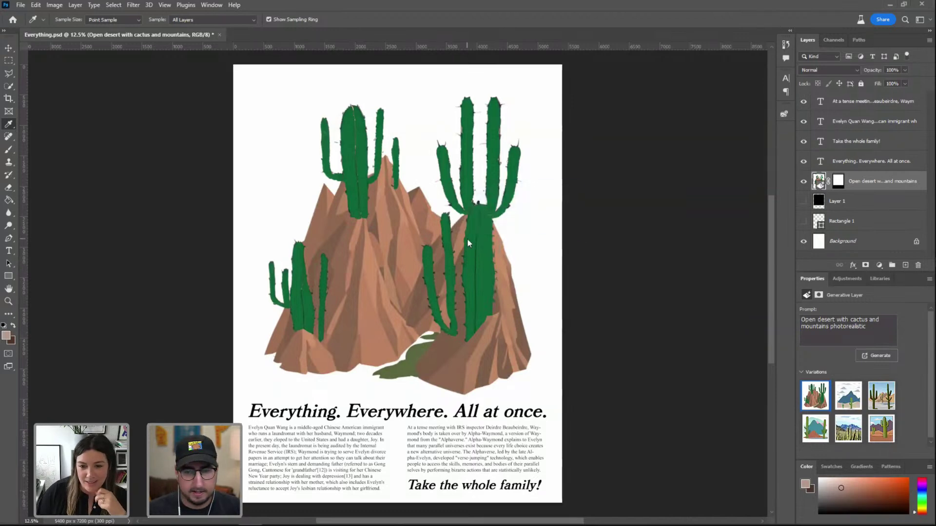
left_click_drag(504, 284, 648, 271)
key("i")
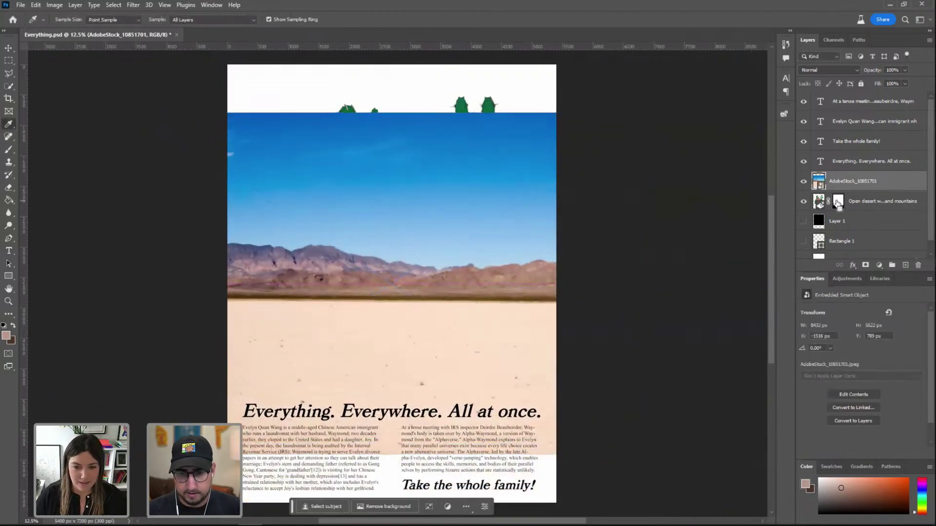
Hide the generated desert layer and try masking the AdobeStock photo with that layer's mask outline, then undo the mask and deselect
left_click(837, 201, "ctrl")
left_click(803, 201)
left_click(866, 265)
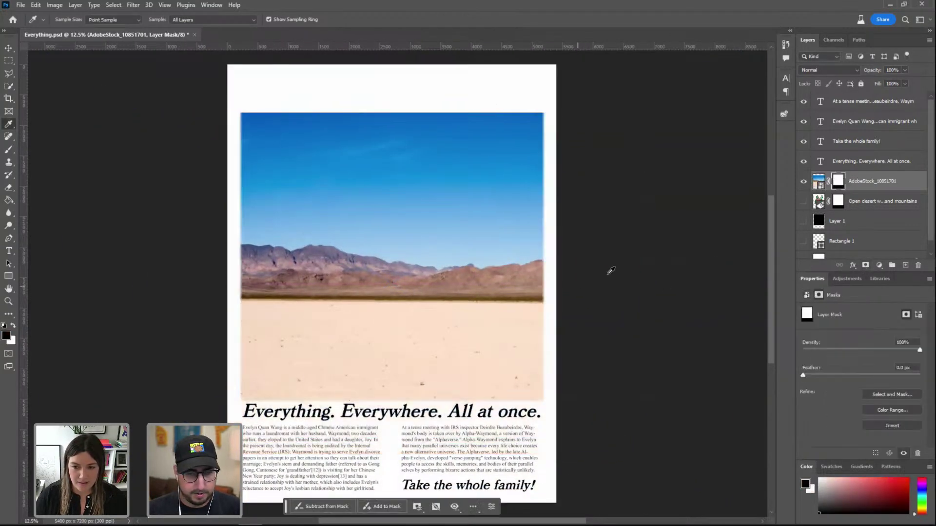
key("ctrl+z")
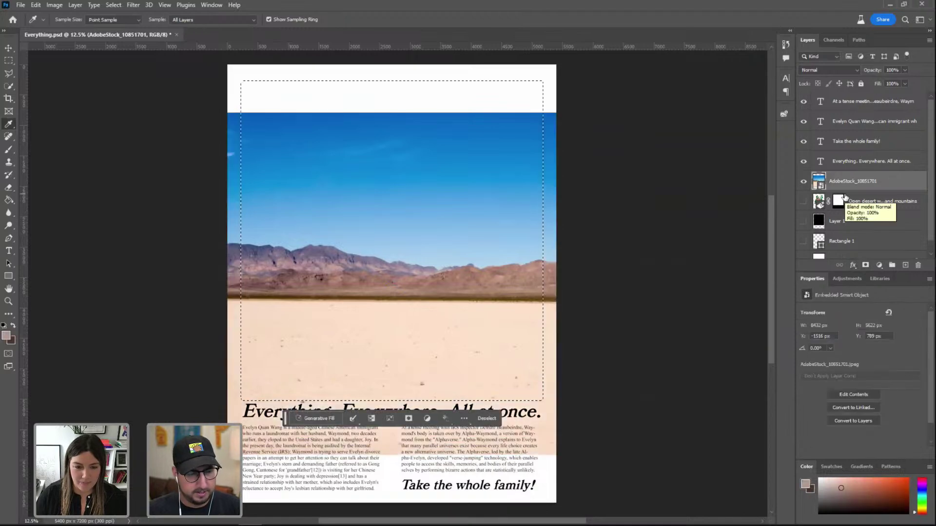
key("ctrl+d")
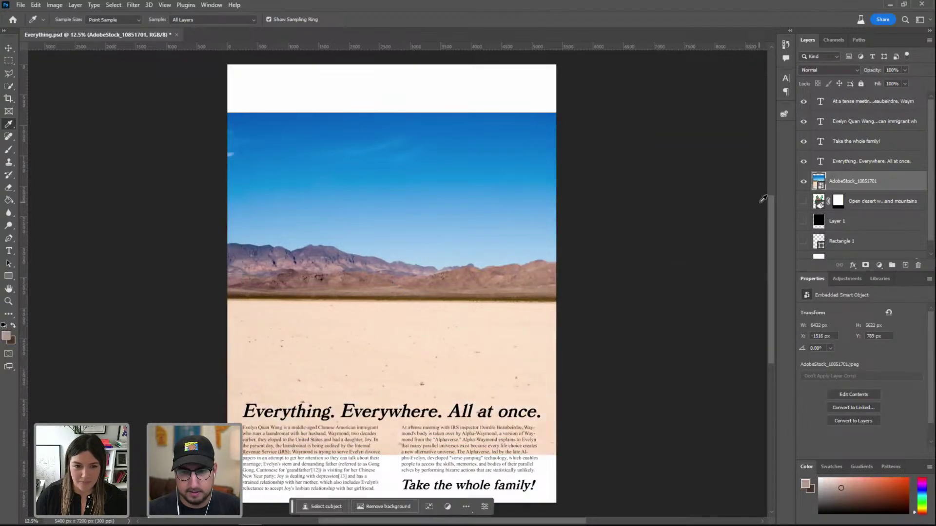
Mask the AdobeStock photo to Layer 1's outline and shift the unlinked photo up to Y 0 px so it fills the frame
left_click(821, 221, "ctrl")
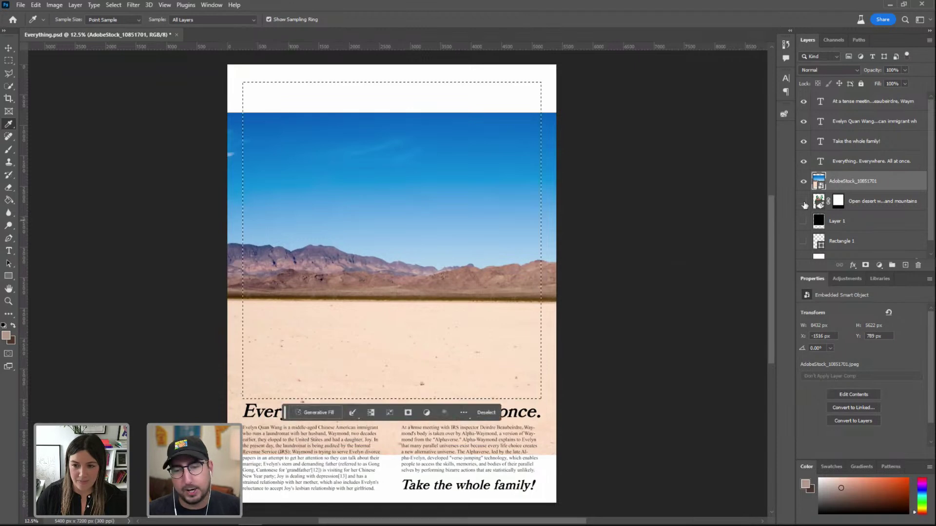
left_click(865, 265)
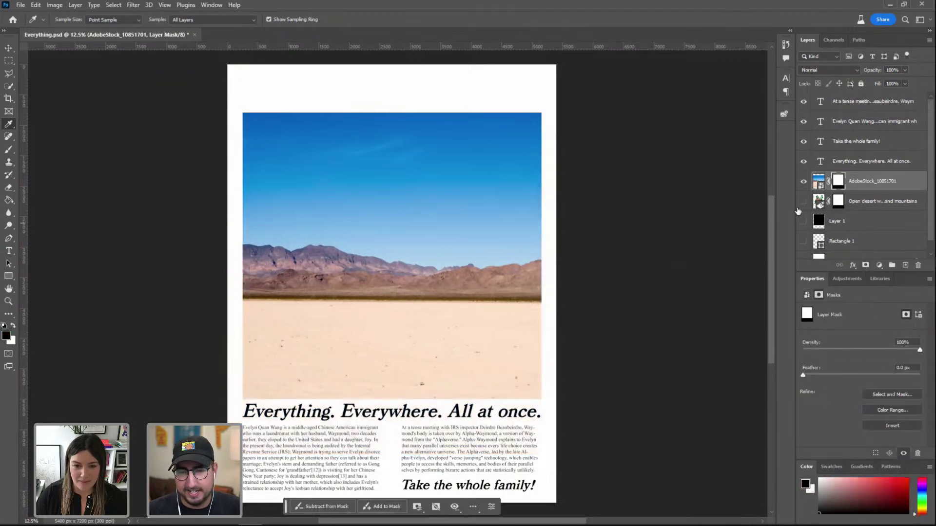
left_click(823, 181)
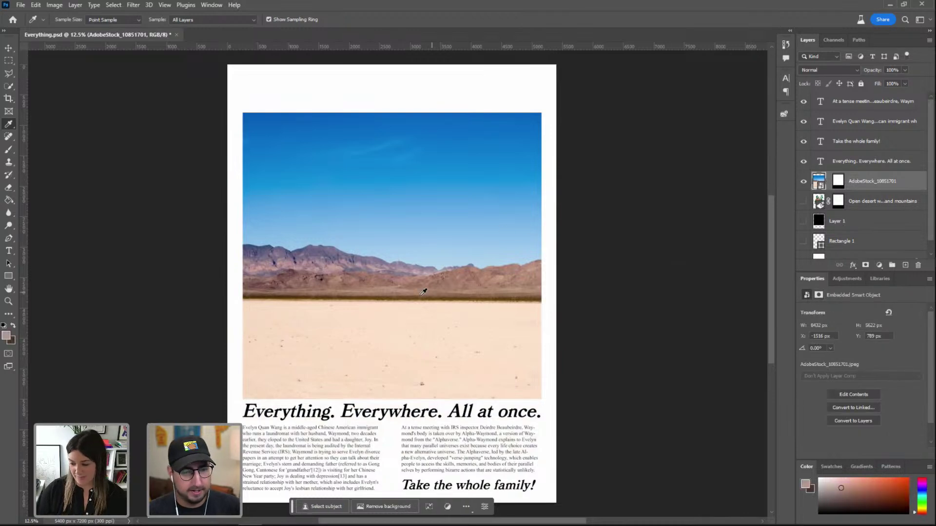
key("v")
left_click_drag(403, 270, 403, 260)
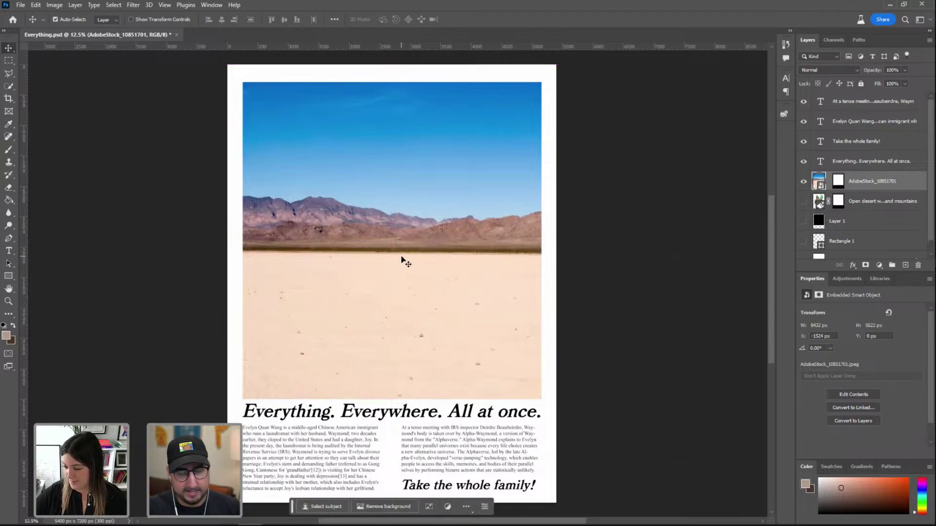
Lasso a tall freehand area over the mountains and sand near the photo's left edge and Generative Fill it with "cactus"
key("l")
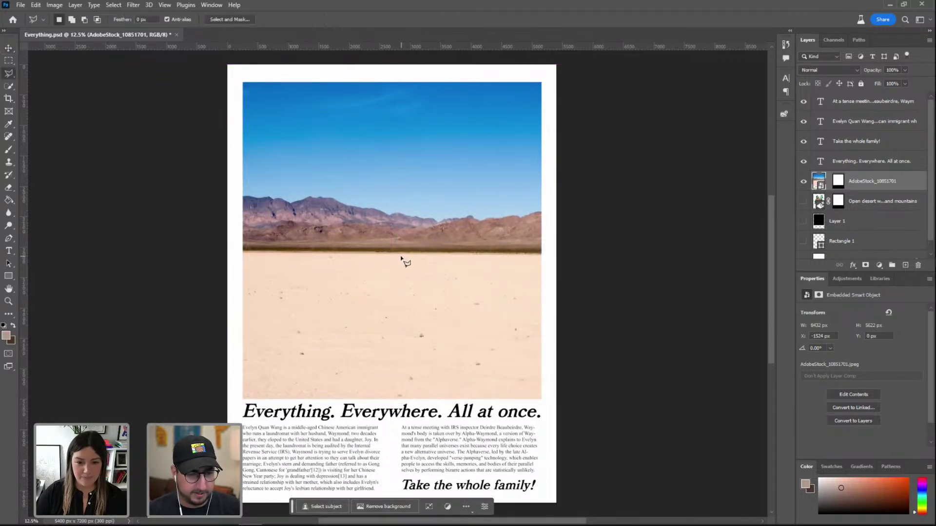
key("shift+l")
key("shift+l")
mouse_move(287, 200)
left_mouse_down()
mouse_move(256, 239)
mouse_move(264, 315)
mouse_move(282, 322)
mouse_move(294, 312)
mouse_move(292, 272)
mouse_move(320, 245)
mouse_move(318, 256)
mouse_move(297, 193)
left_mouse_up()
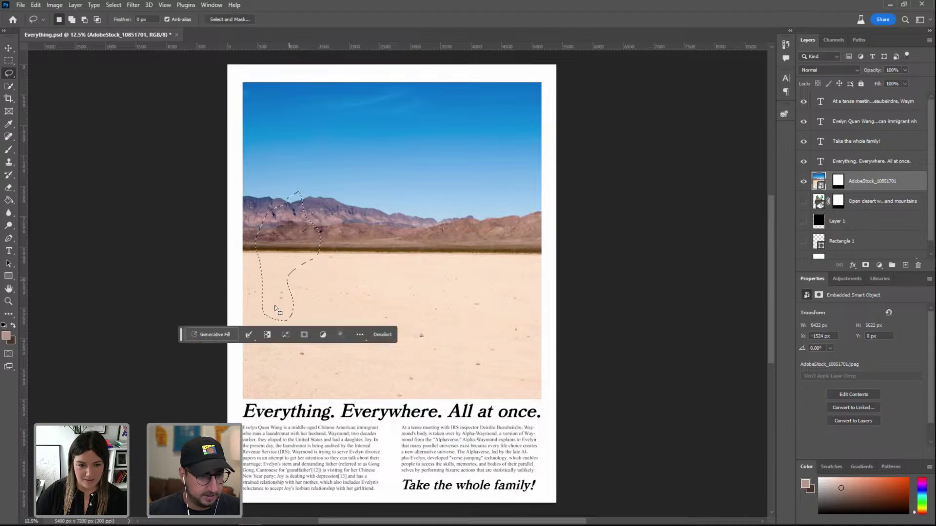
left_click(218, 335)
type("cactus")
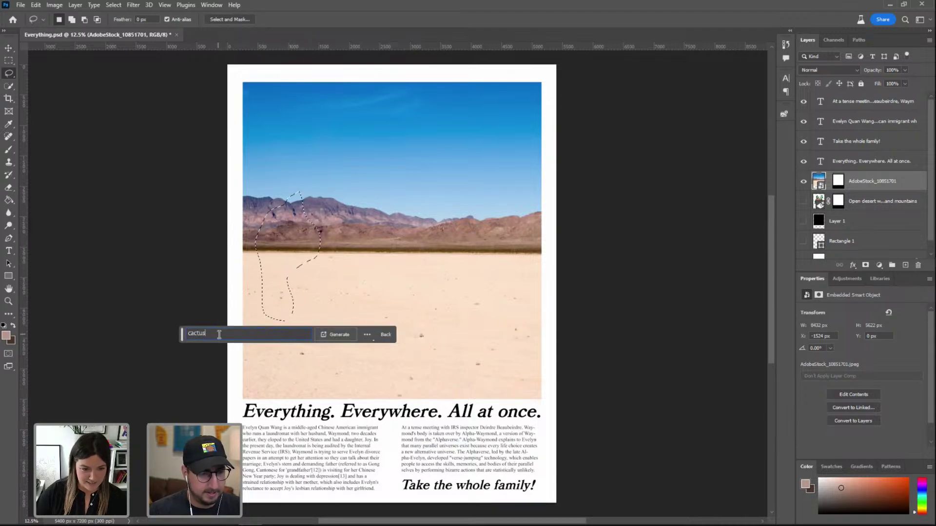
key("Return")
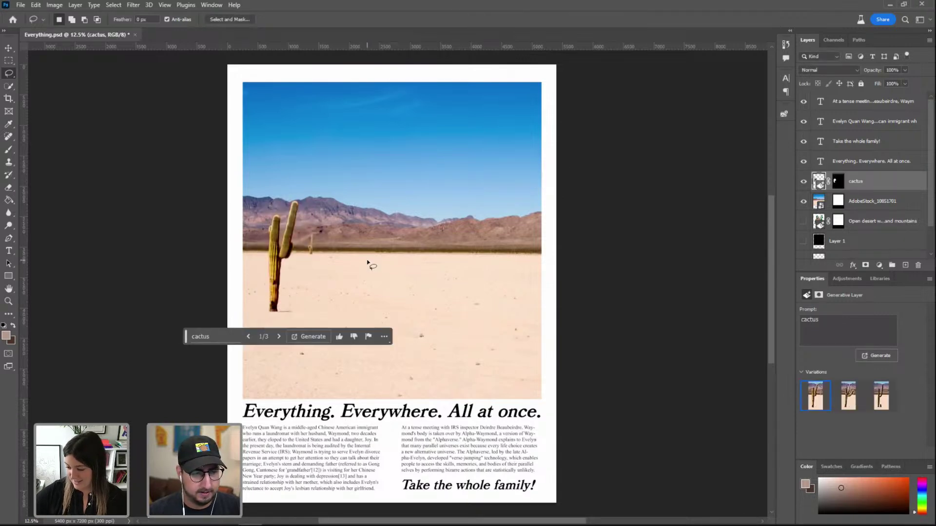
Lasso two areas on the foreground sand, Generative Fill them with "granite rock", and keep the first variation
mouse_move(505, 315)
left_mouse_down()
mouse_move(482, 359)
mouse_move(534, 362)
mouse_move(508, 314)
left_mouse_up()
mouse_move(402, 308)
left_mouse_down()
mouse_move(363, 319)
mouse_move(357, 367)
mouse_move(433, 337)
mouse_move(424, 306)
left_mouse_up()
left_click(362, 384)
type("granite rock")
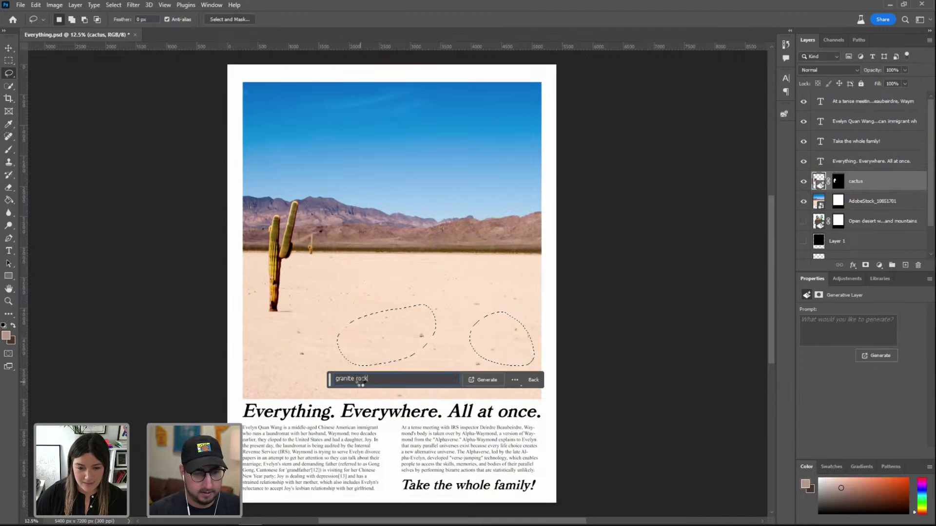
key("Return")
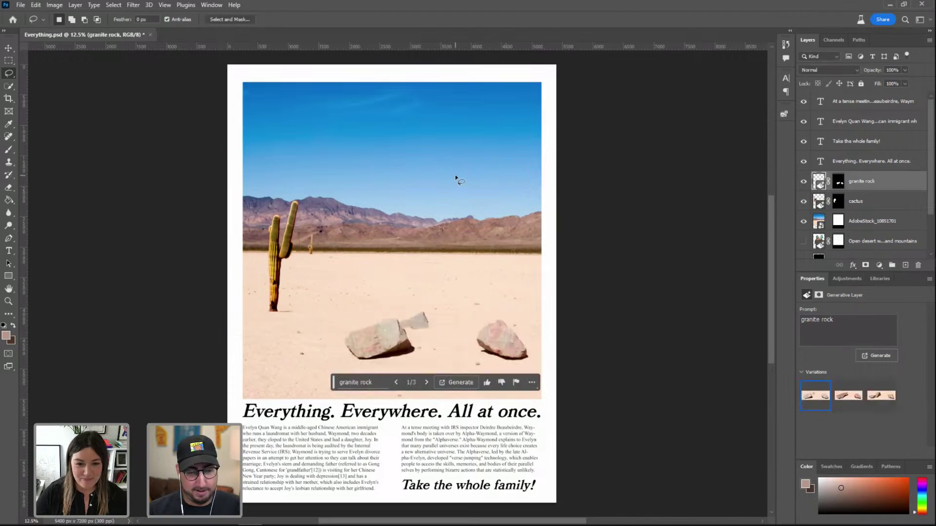
left_click(845, 398)
left_click(815, 397)
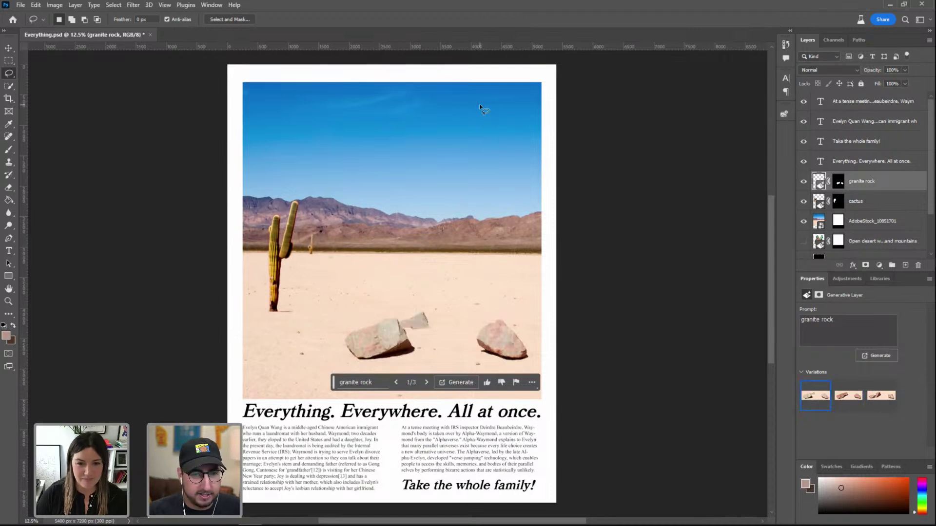
Select a circle in the right part of the sky, Generative Fill it with "everything bagel", and choose the third variation
left_click(11, 61)
left_click(61, 70)
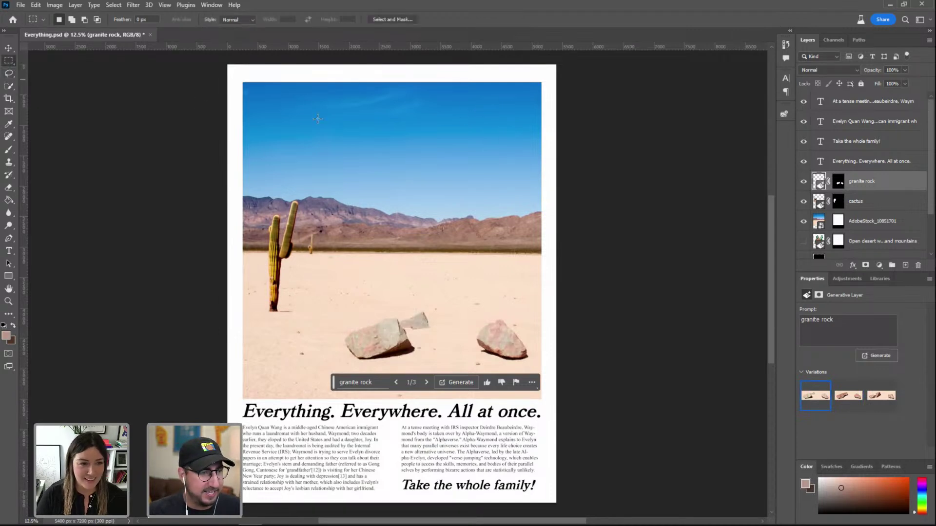
left_click_drag(433, 105, 545, 203)
left_click_drag(497, 163, 490, 157)
left_click(403, 218)
type("everything bagel")
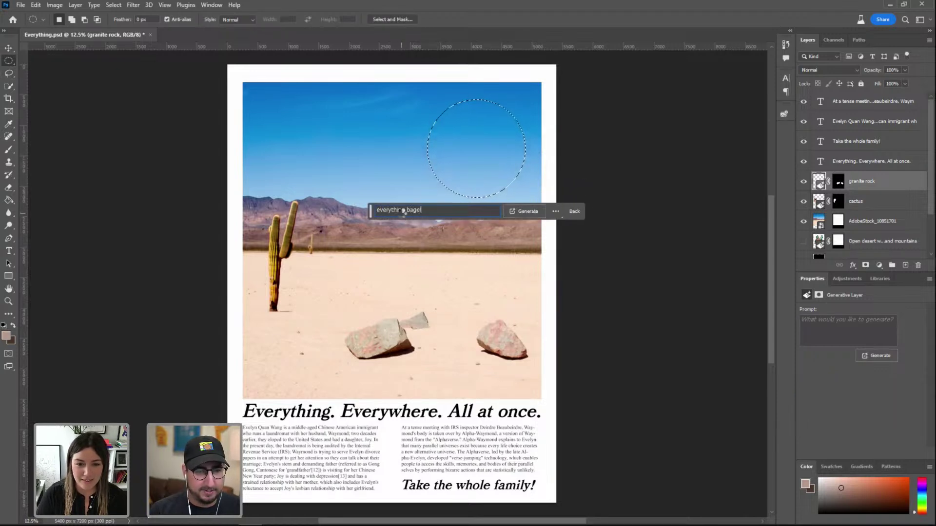
key("Return")
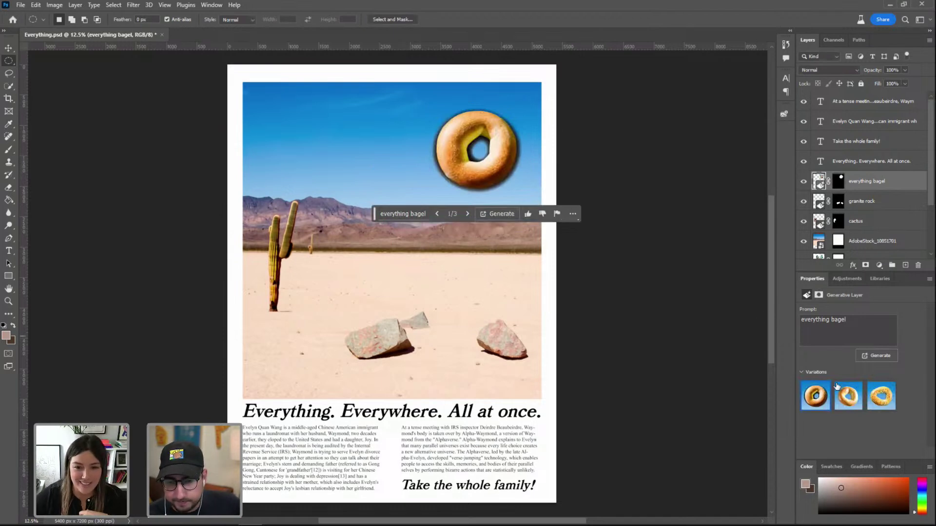
left_click(885, 402)
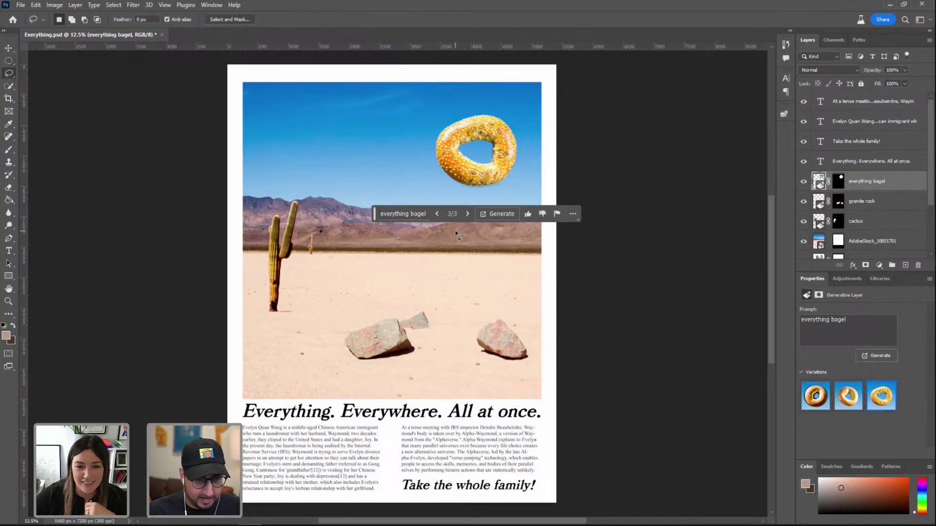
Lasso a wide area across the horizon below the bagel, Generative Fill it with "silver camper van", and choose the second variation
left_click_drag(455, 230, 389, 235)
mouse_move(461, 310)
left_mouse_down()
mouse_move(539, 263)
mouse_move(519, 234)
left_mouse_up()
left_click_drag(465, 261, 468, 252)
left_click(366, 312)
type("silver camper van")
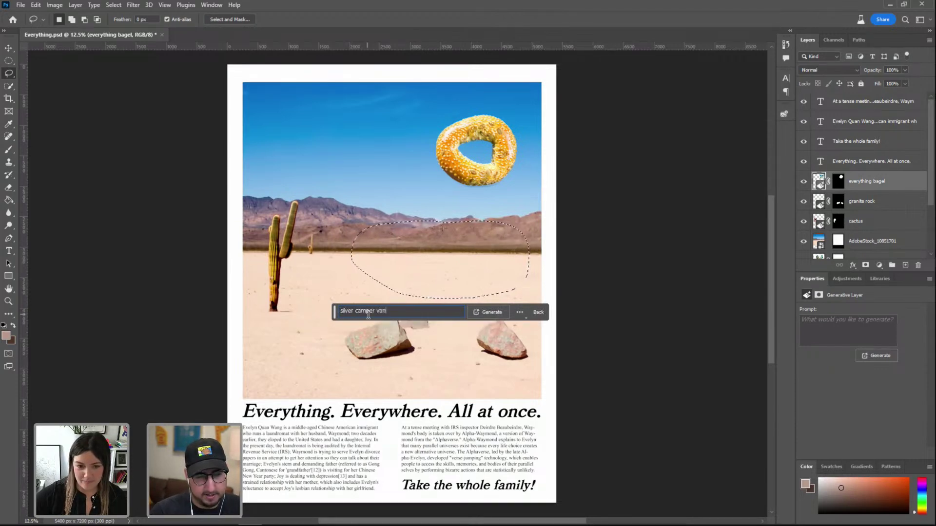
key("Return")
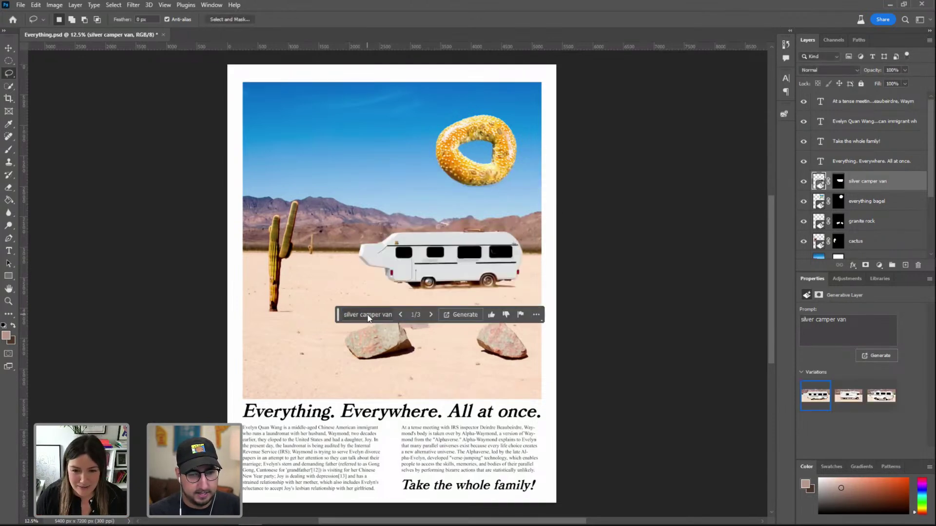
left_click(848, 397)
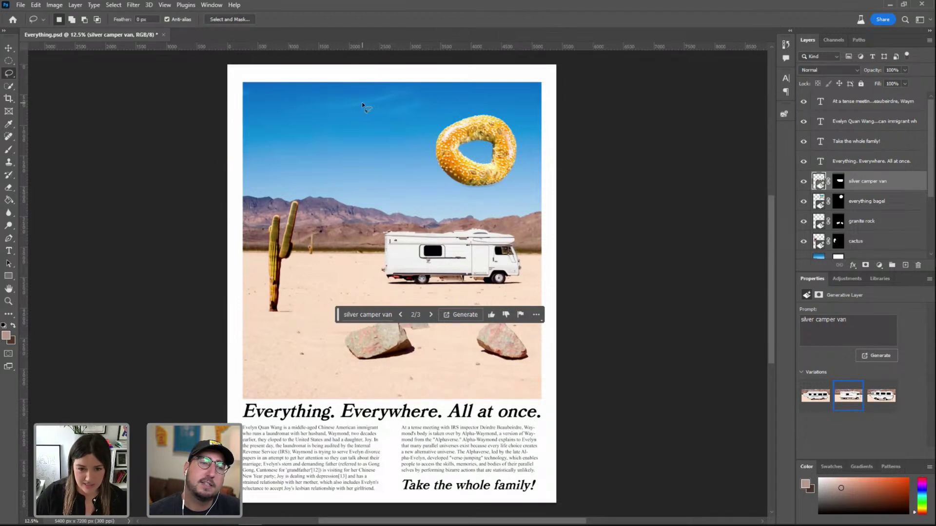
Lasso a large area of sky beside the bagel, Generative Fill it with "cotton candy clouds", and choose the second variation
left_click_drag(368, 99, 333, 99)
mouse_move(275, 127)
left_mouse_down()
mouse_move(258, 156)
mouse_move(271, 178)
mouse_move(367, 189)
left_mouse_up()
left_click_drag(422, 120, 427, 101)
left_click(279, 199)
type("co")
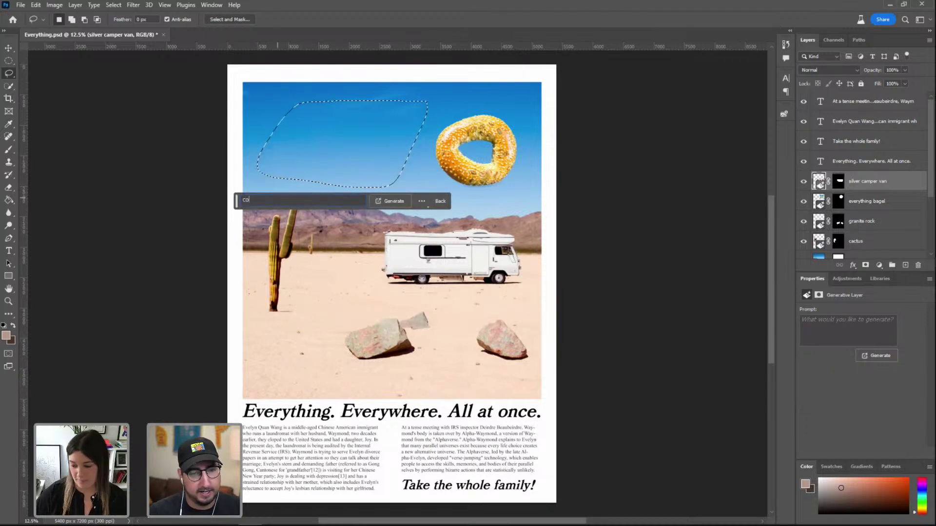
type("tton candy clouds")
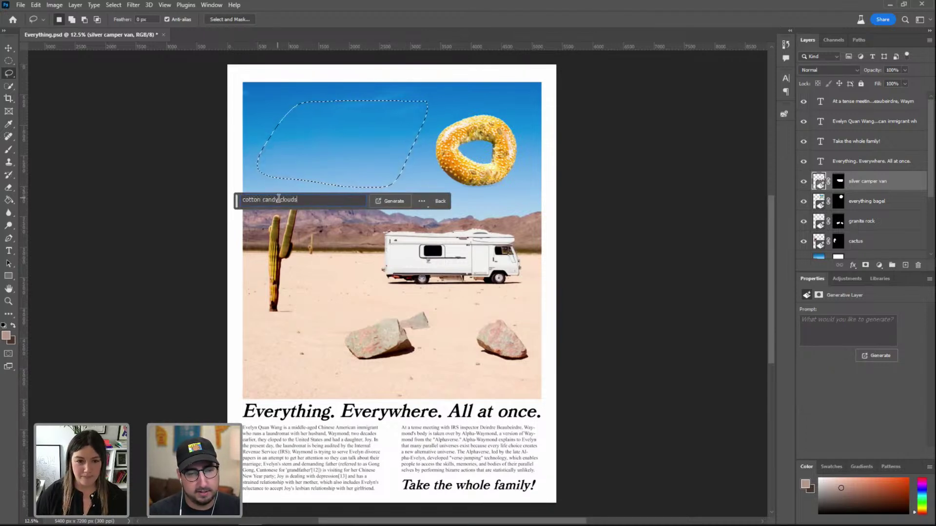
key("Return")
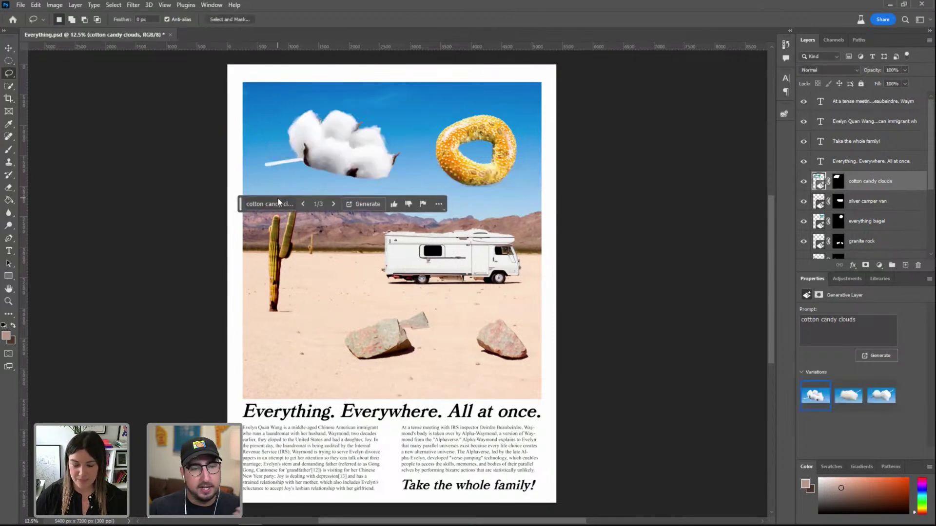
left_click(842, 404)
left_click(881, 402)
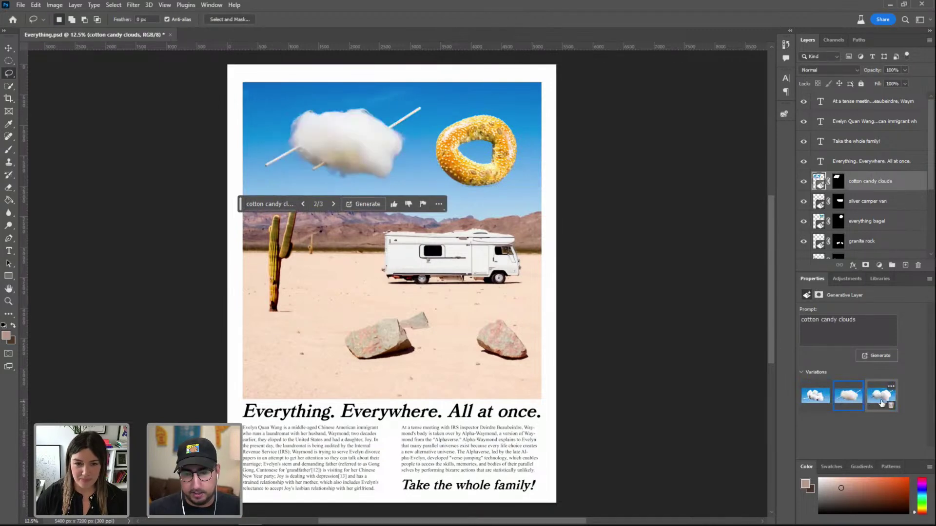
left_click(849, 399)
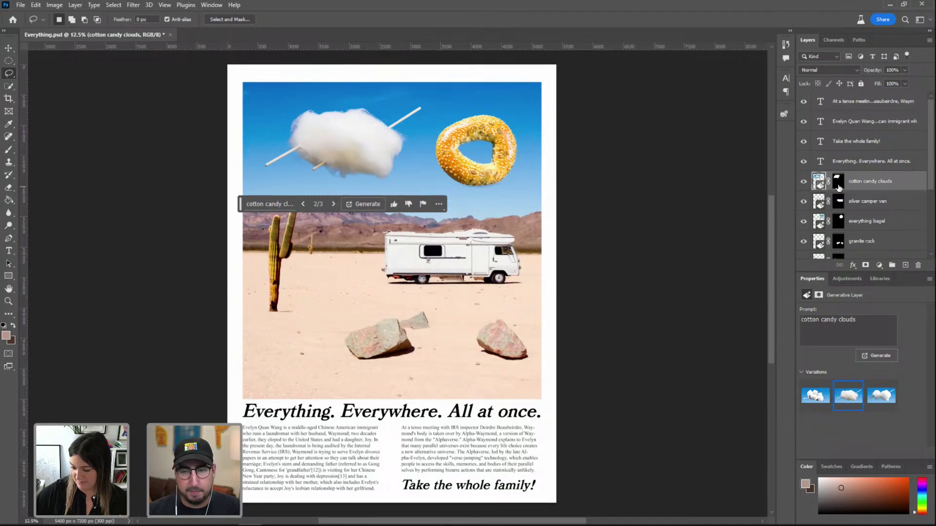
Select the cloud and its sticks on the cotton candy clouds layer using Select Subject
left_click(863, 108)
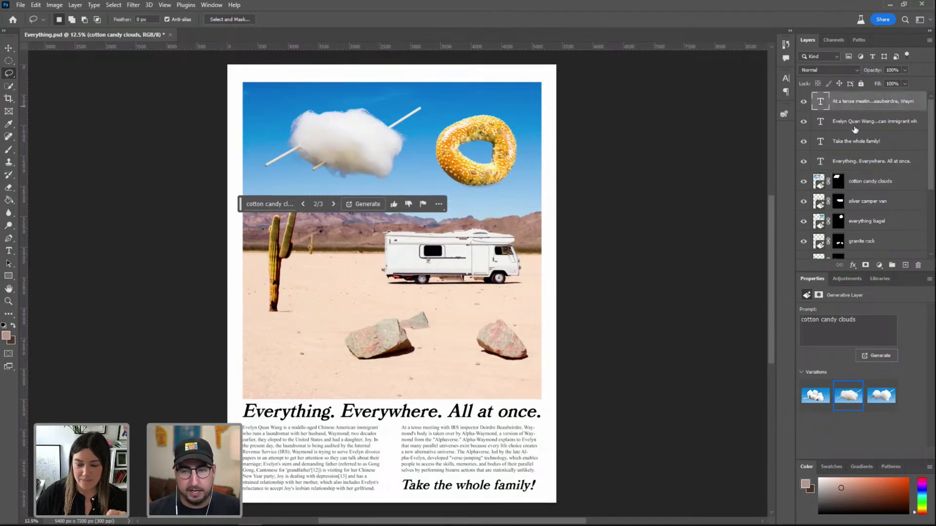
left_click(819, 180)
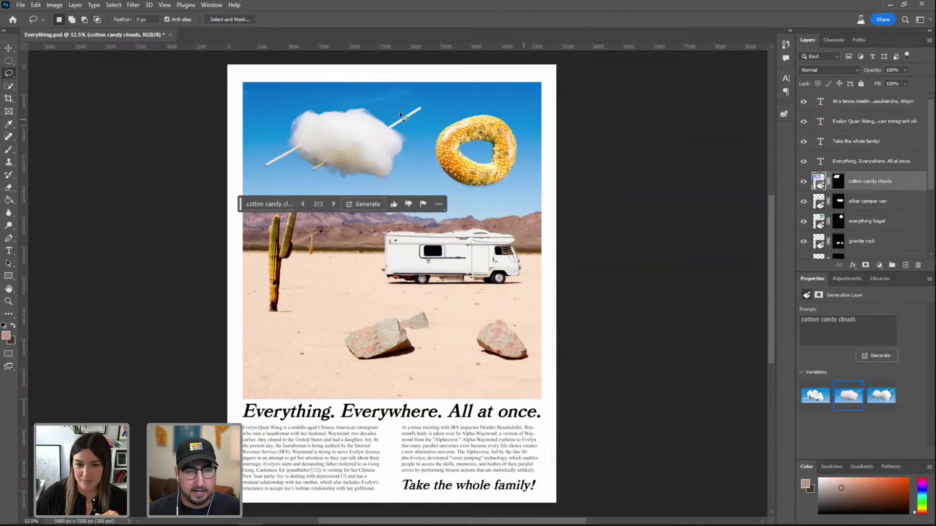
key("z")
left_click(340, 137)
left_click(340, 137)
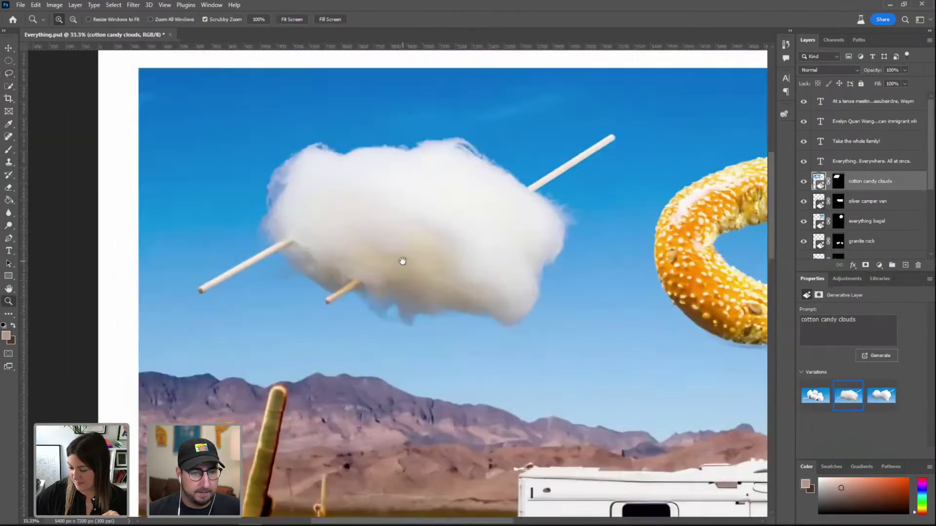
left_click(113, 5)
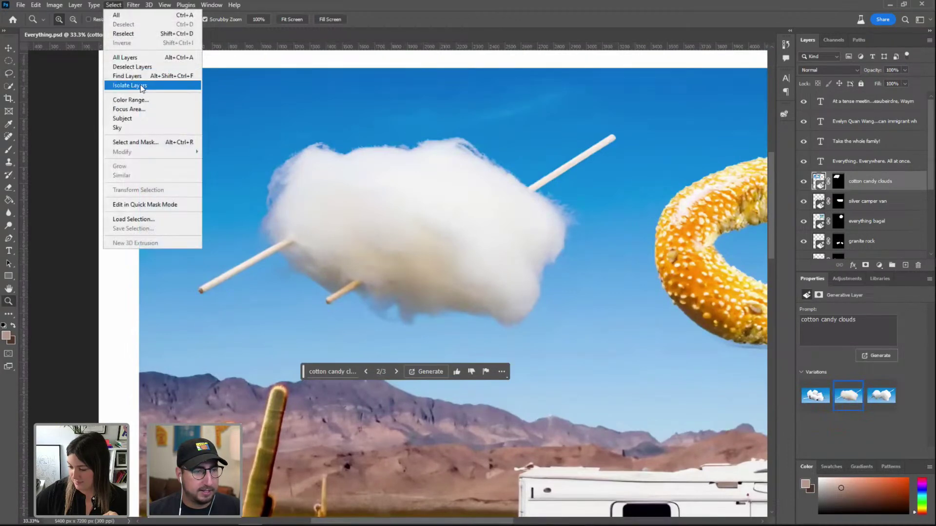
left_click(124, 118)
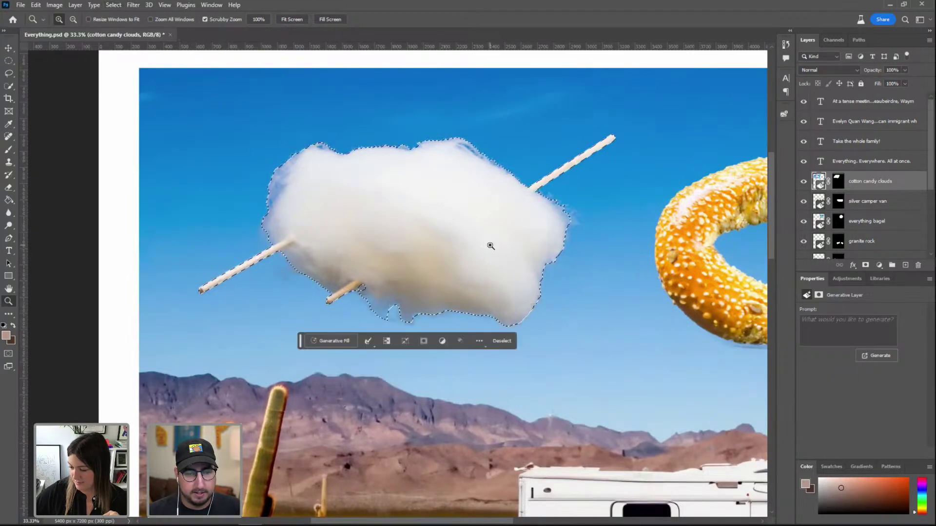
Create a new layer above the cotton candy clouds layer and set a magenta foreground color, ed0ce0, for the Brush
key("ctrl+shift+n")
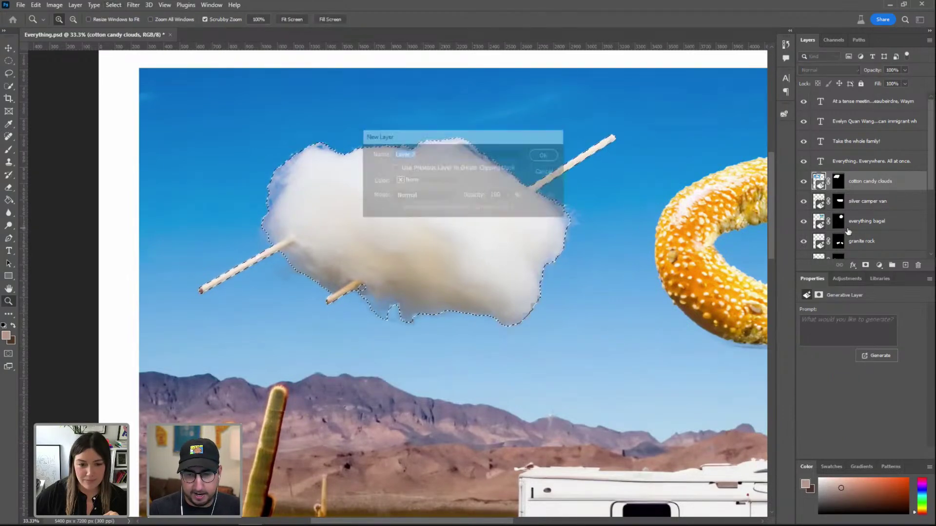
key("Return")
left_click(6, 335)
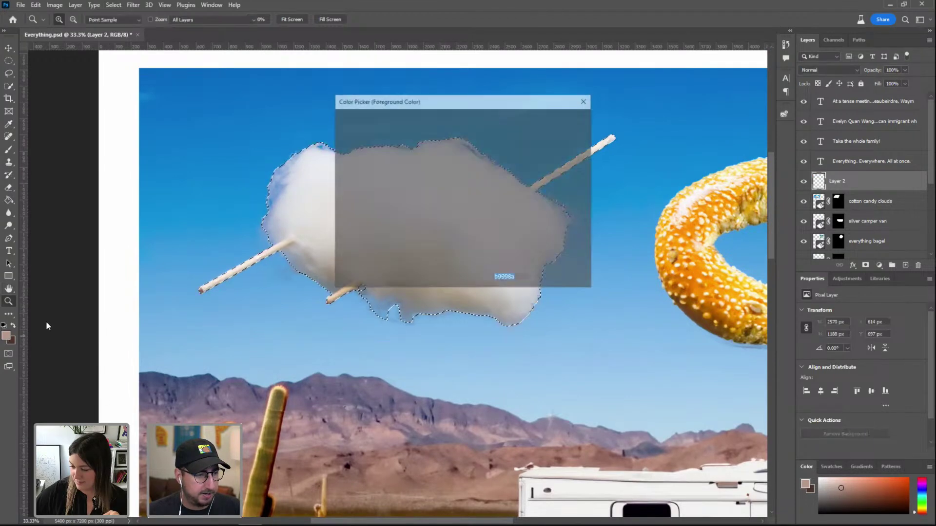
left_click(476, 147)
left_click(460, 125)
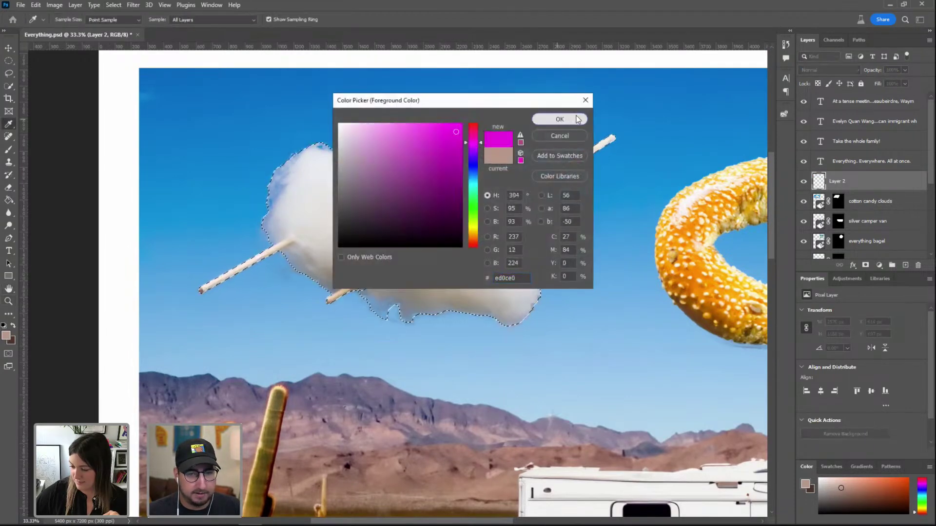
left_click(559, 119)
key("z")
key("b")
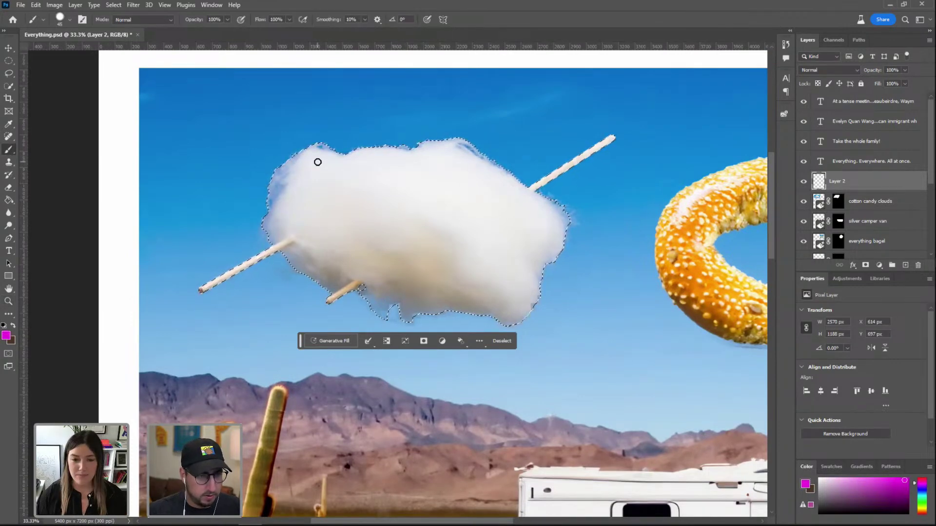
Paint the selected cloud magenta on the new layer with a soft 500 px brush, then deselect
key("bracketright")
key("bracketright")
key("bracketright")
key("bracketright")
key("bracketright")
key("bracketright")
key("bracketright")
key("bracketright")
key("bracketright")
key("bracketright")
key("bracketright")
key("bracketright")
key("bracketright")
key("bracketright")
key("bracketleft")
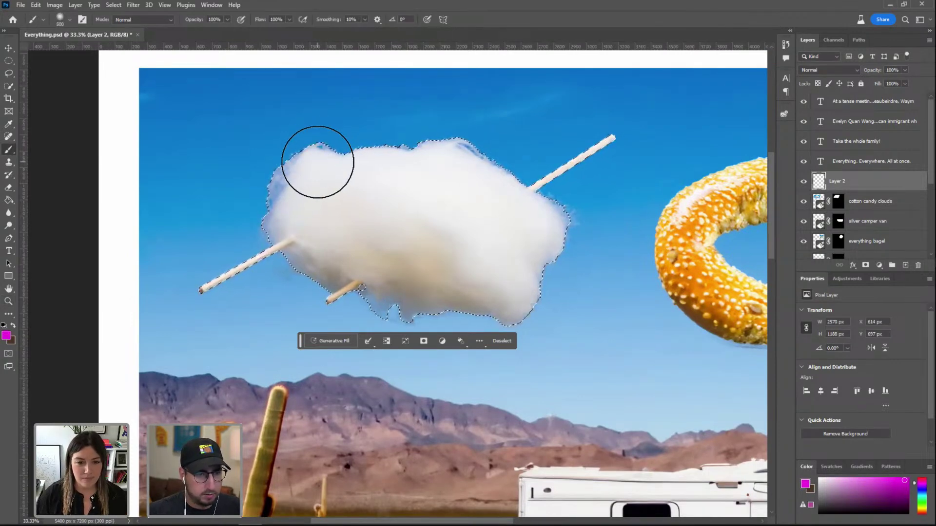
mouse_move(411, 257)
left_mouse_down()
mouse_move(508, 303)
mouse_move(403, 170)
mouse_move(556, 244)
mouse_move(369, 193)
left_mouse_up()
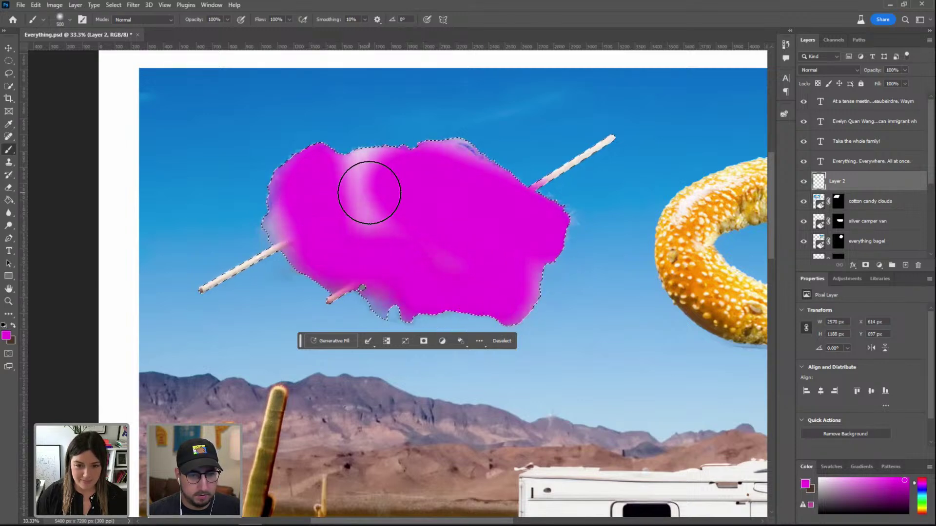
key("ctrl+d")
Set the magenta paint layer to Color blend mode at 30% opacity and brush over the remaining untinted part of the cloud
left_click(828, 69)
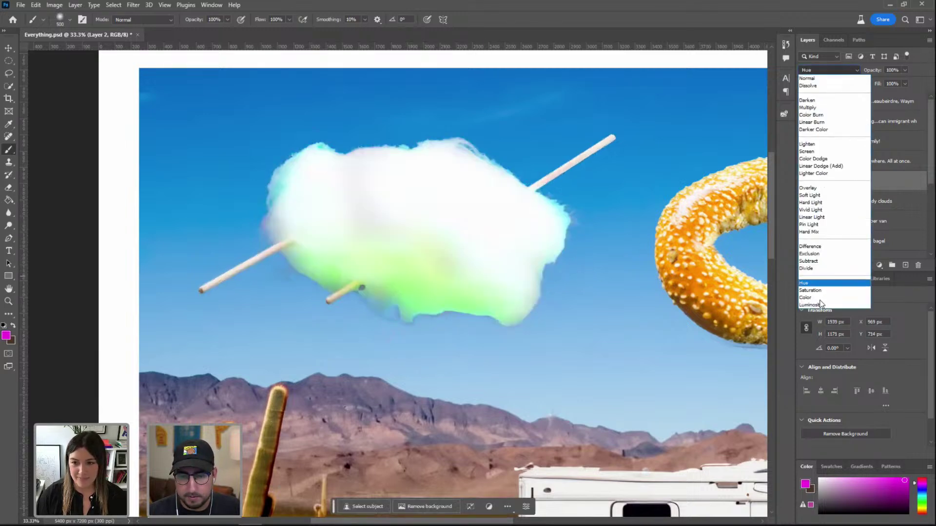
left_click(818, 299)
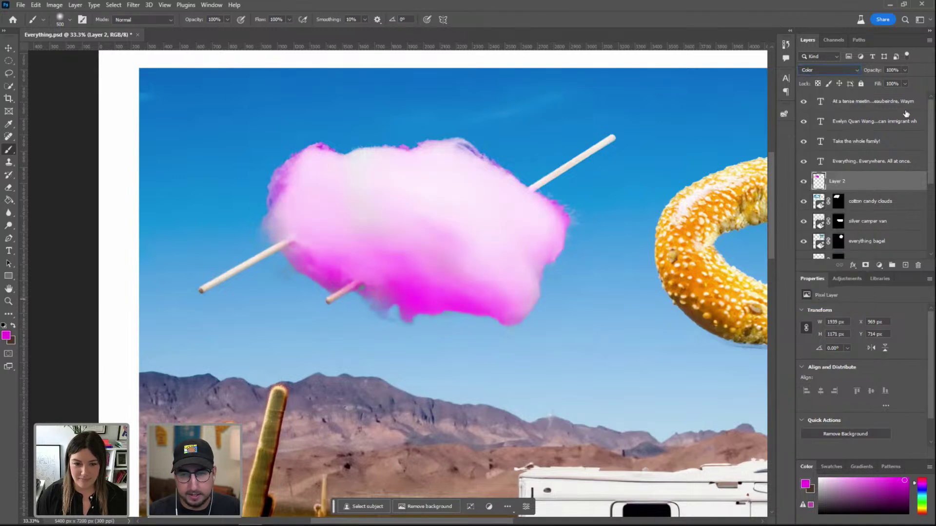
type("30")
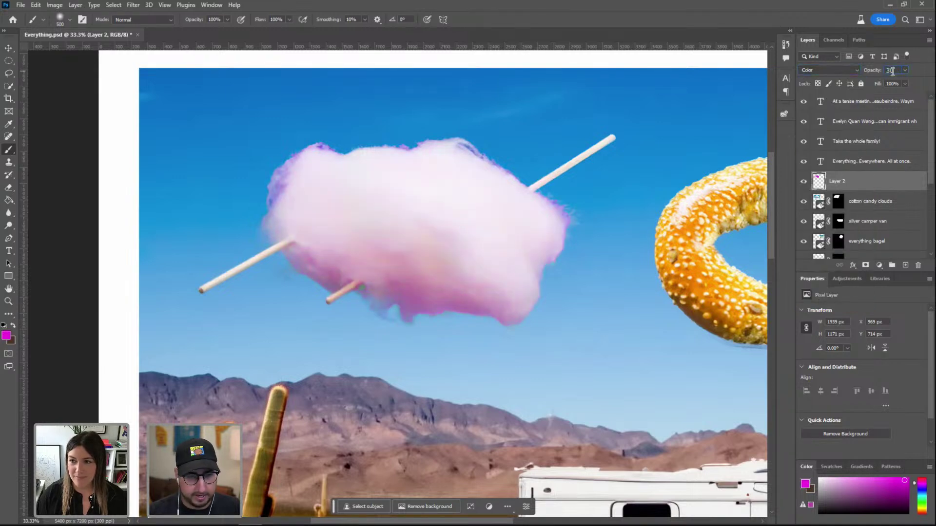
mouse_move(386, 267)
left_mouse_down()
mouse_move(437, 260)
mouse_move(400, 269)
left_mouse_up()
Stamp all visible layers into a new merged layer at the top of the layer stack
left_click_drag(577, 299, 423, 167)
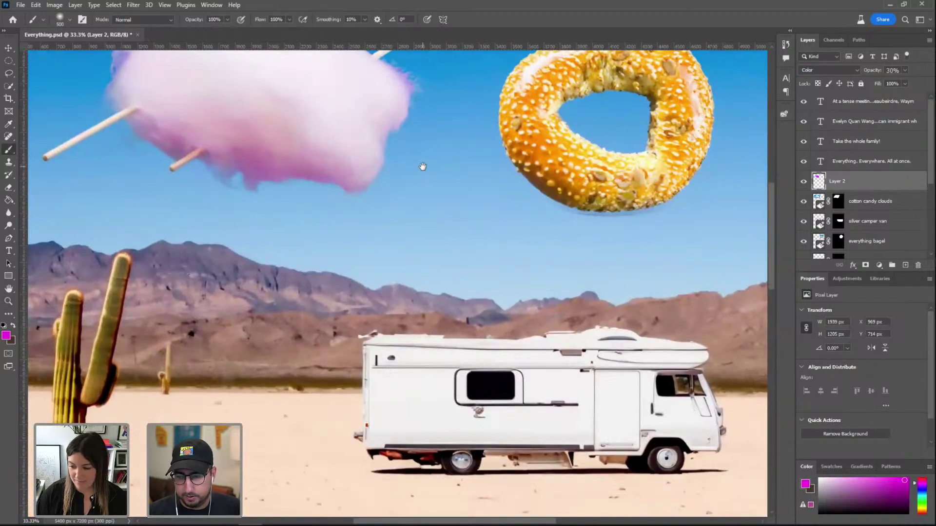
key("z")
left_click(441, 255, "alt")
left_click(453, 282, "alt")
scroll(485, 280, "down", 1)
key("alt+period")
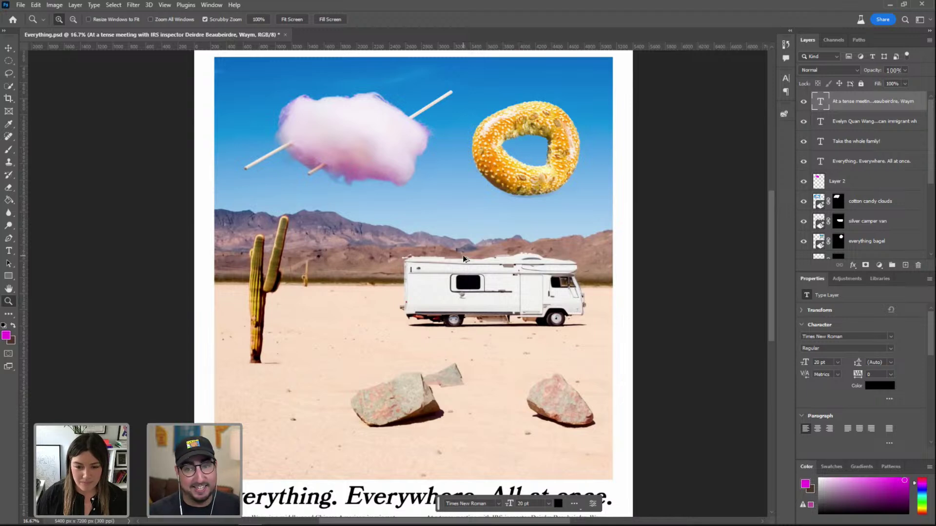
key("ctrl+shift+alt+e")
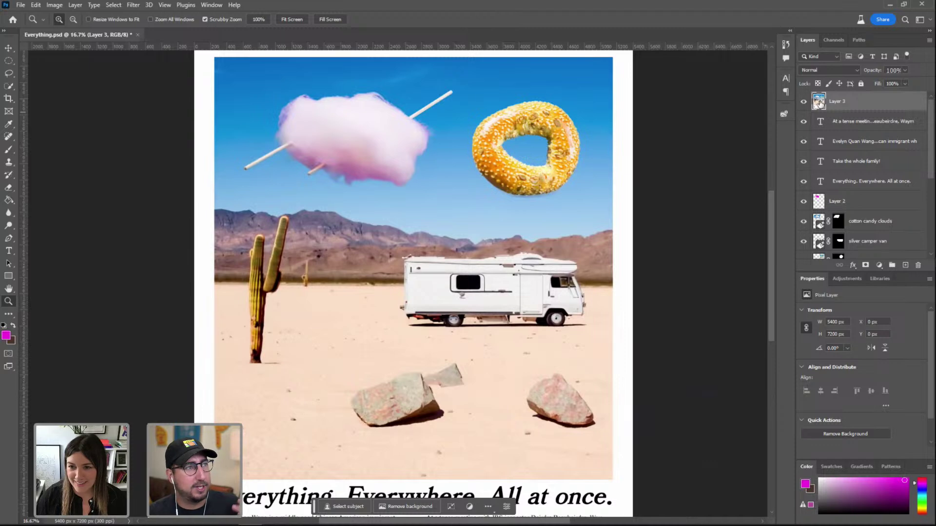
Apply Add Noise to the merged layer with a 10% amount, Gaussian distribution and Monochromatic
left_click(133, 5)
mouse_move(211, 159)
left_click(266, 156)
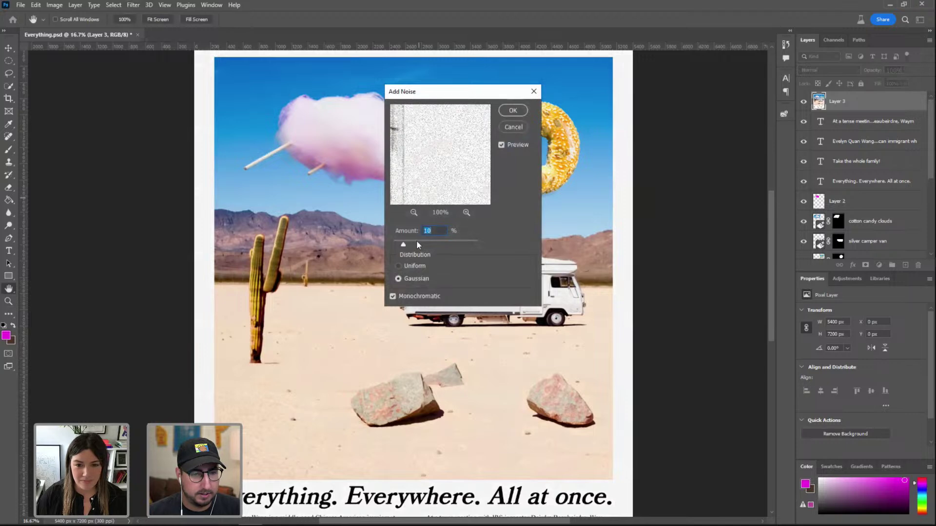
left_click_drag(416, 241, 408, 246)
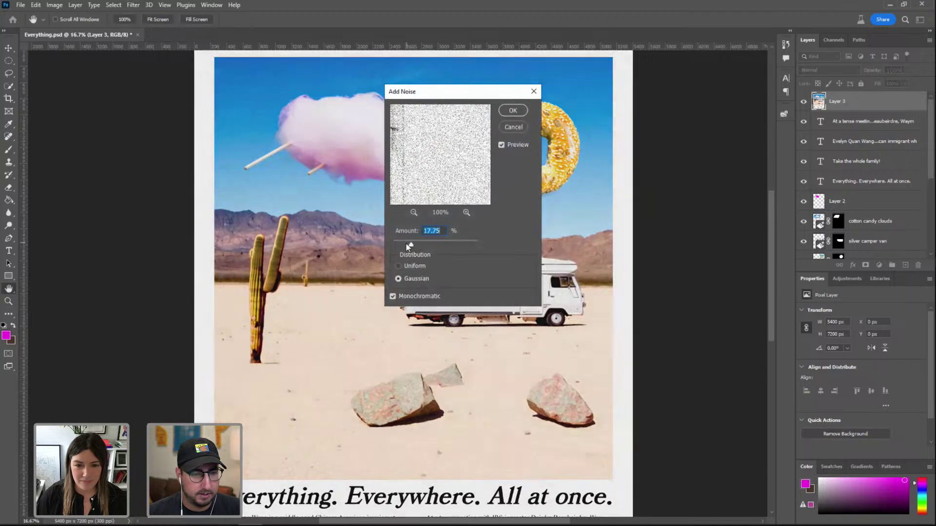
type("10")
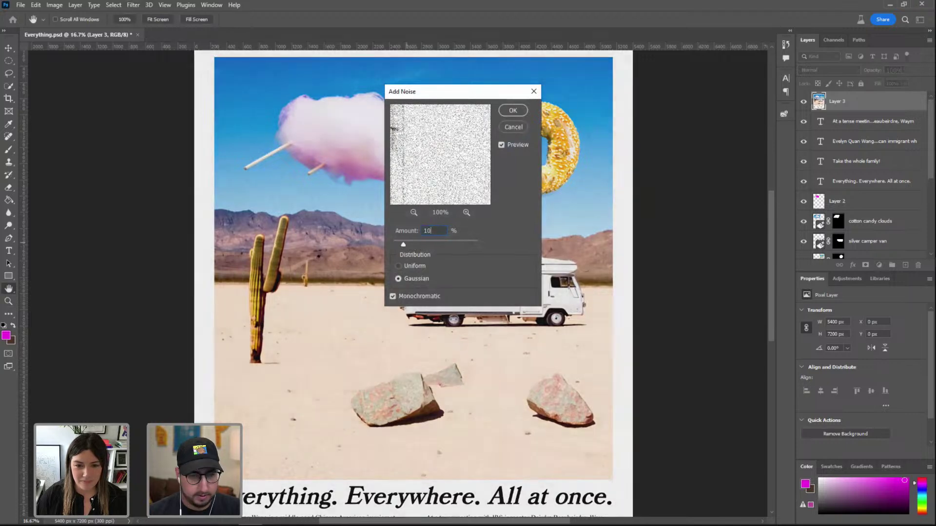
left_click(512, 111)
key("z")
Apply a Gaussian Blur with a 2 pixel radius to the merged layer
left_click(133, 5)
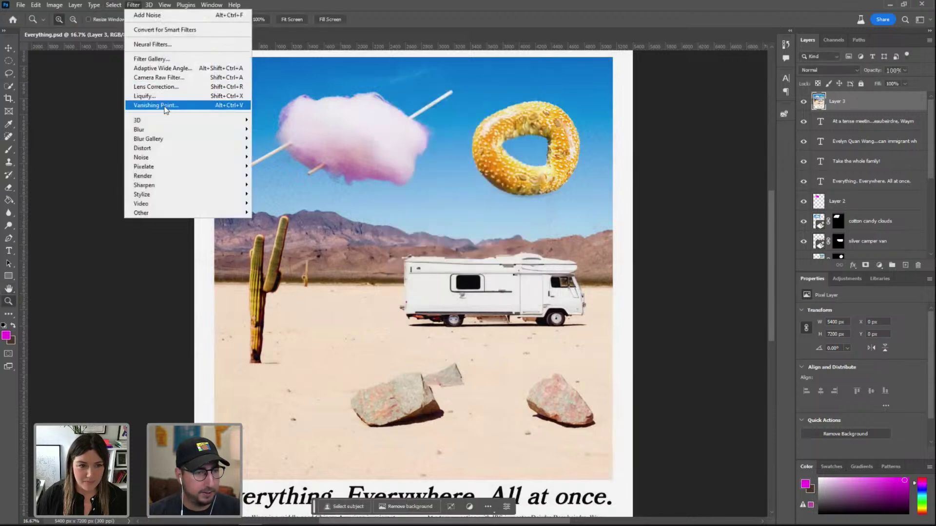
mouse_move(168, 130)
left_click(285, 167)
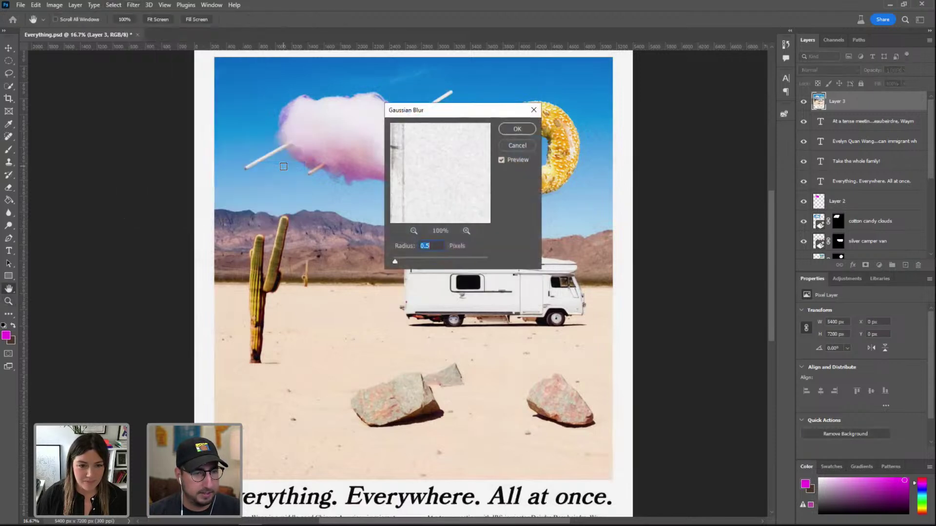
type("2")
key("Tab")
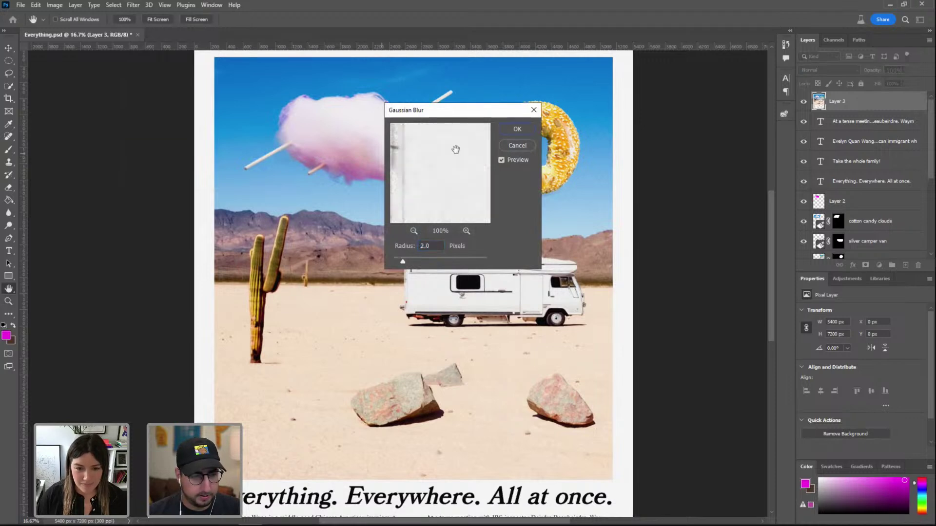
left_click(517, 131)
Add a second pass of 10% Gaussian monochromatic noise over the blurred merged layer
left_click(130, 8)
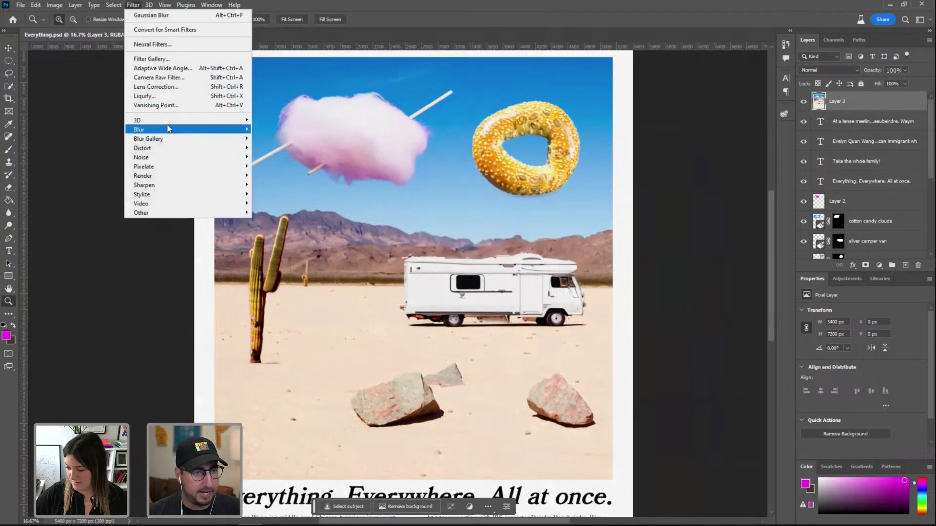
mouse_move(183, 154)
left_click(261, 157)
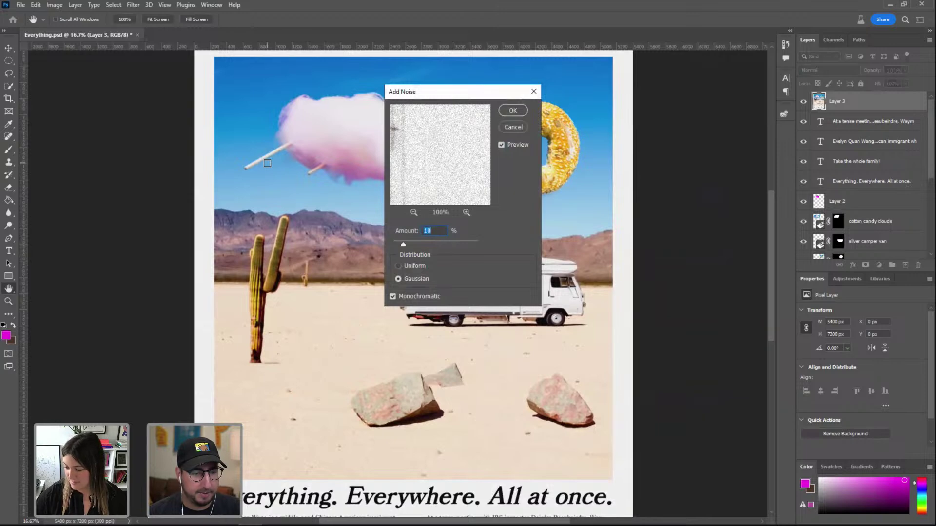
key("Return")
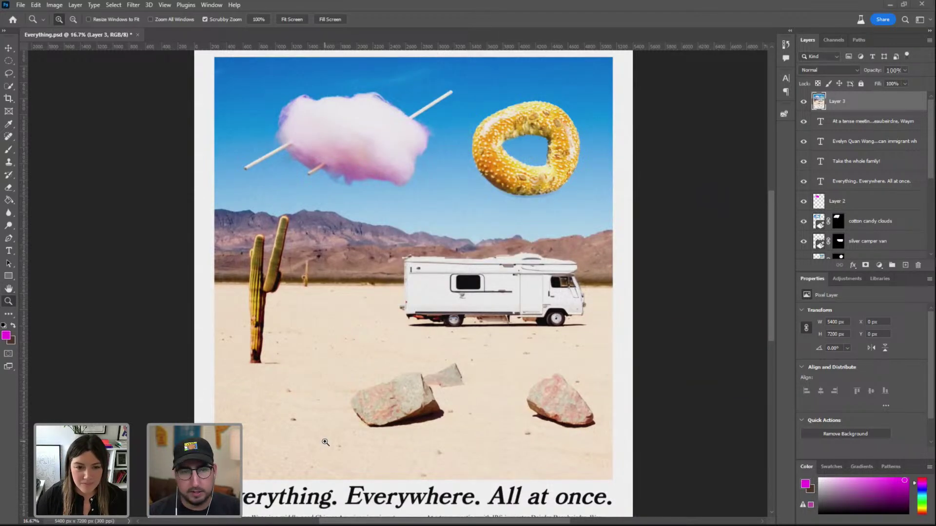
Create a new layer above the merged poster layer and fill it with white
left_click(415, 274, "alt")
left_click_drag(457, 286, 415, 271)
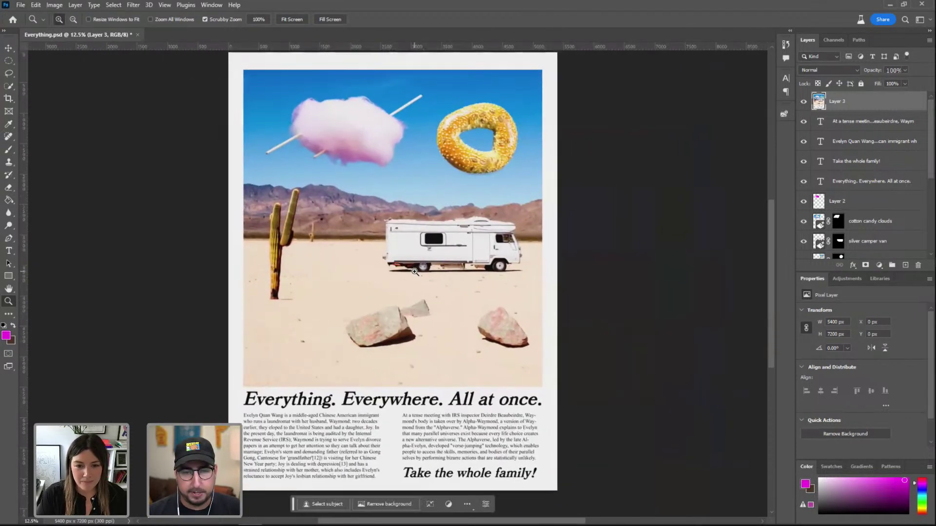
key("ctrl+shift+n")
key("Return")
key("d")
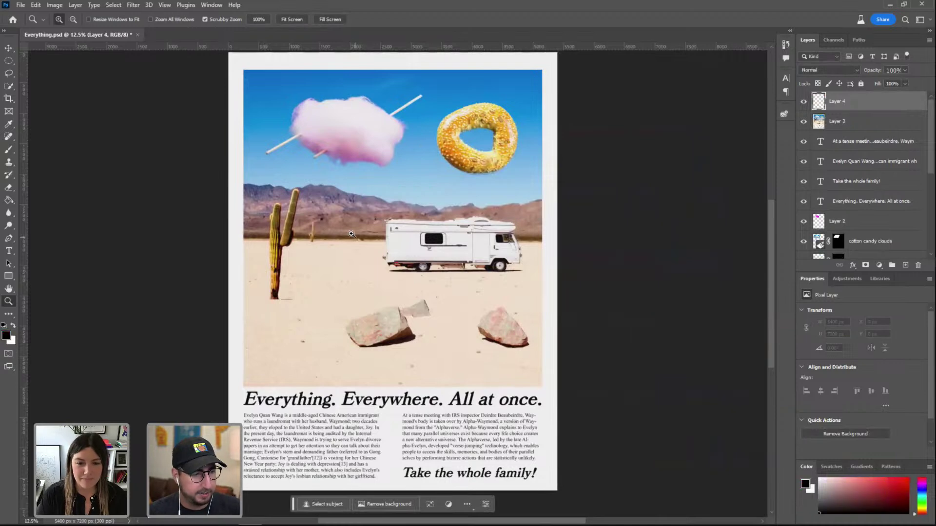
key("g")
key("x")
left_click(350, 238)
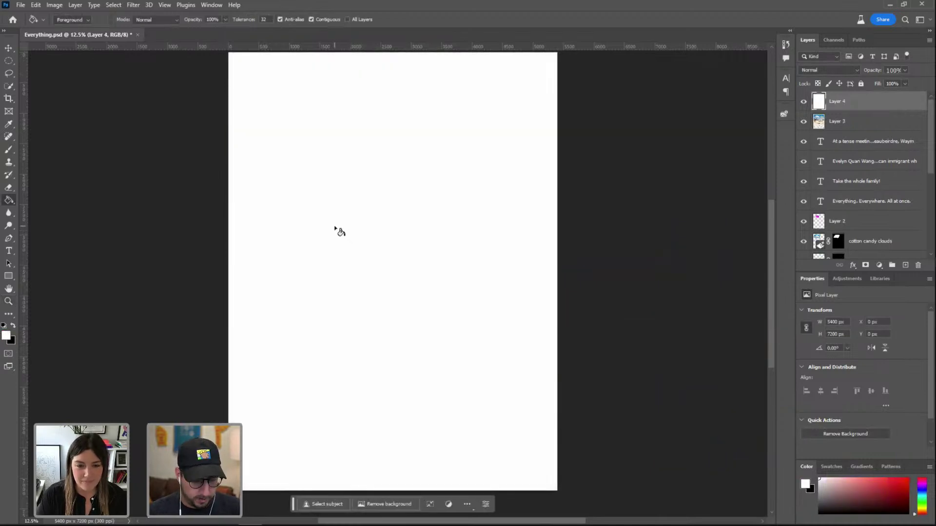
Select the whole white canvas and Generative Fill it with "Wrinked Paper textures"
key("m")
left_click_drag(215, 47, 241, 77)
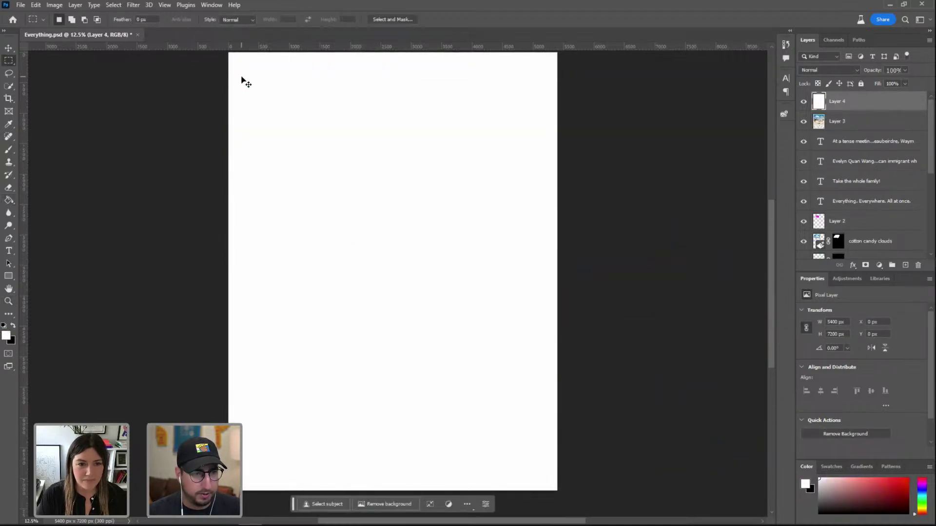
key("ctrl+a")
left_click(306, 499)
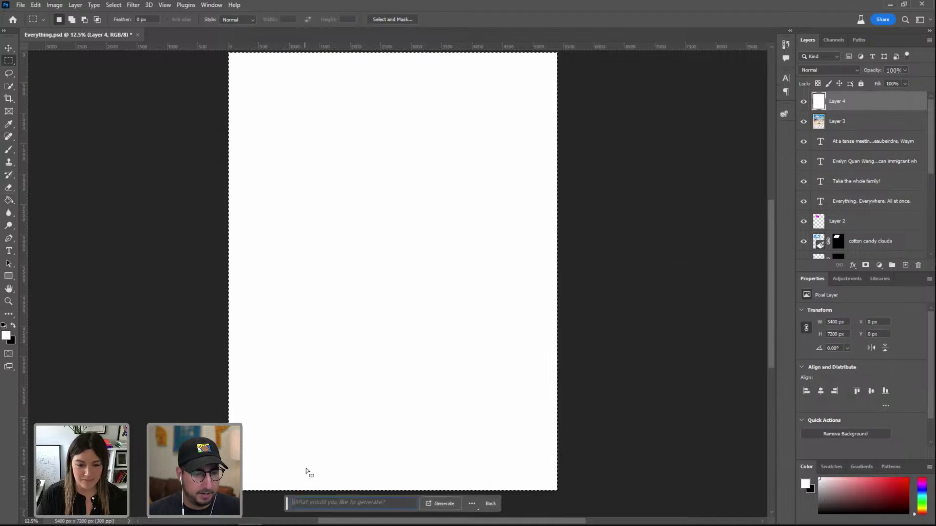
type("Wrinked Paper ")
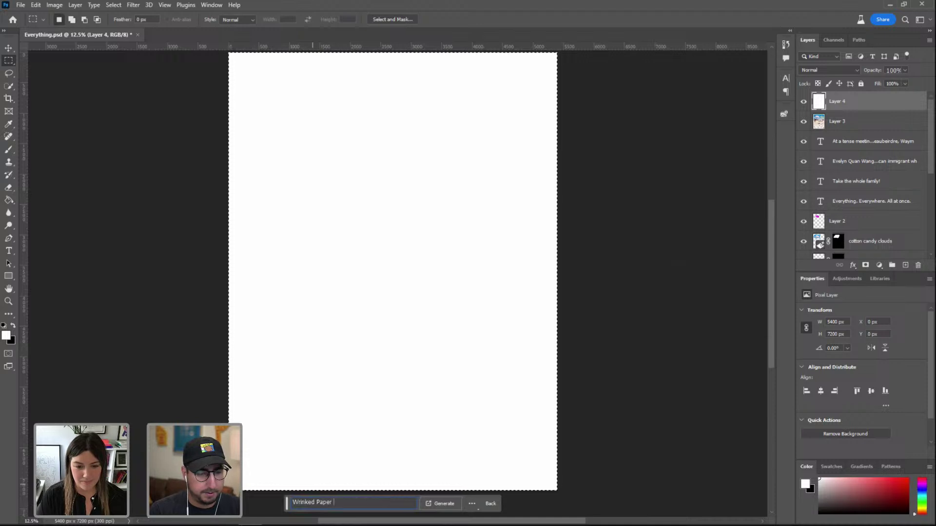
type("textures")
key("Return")
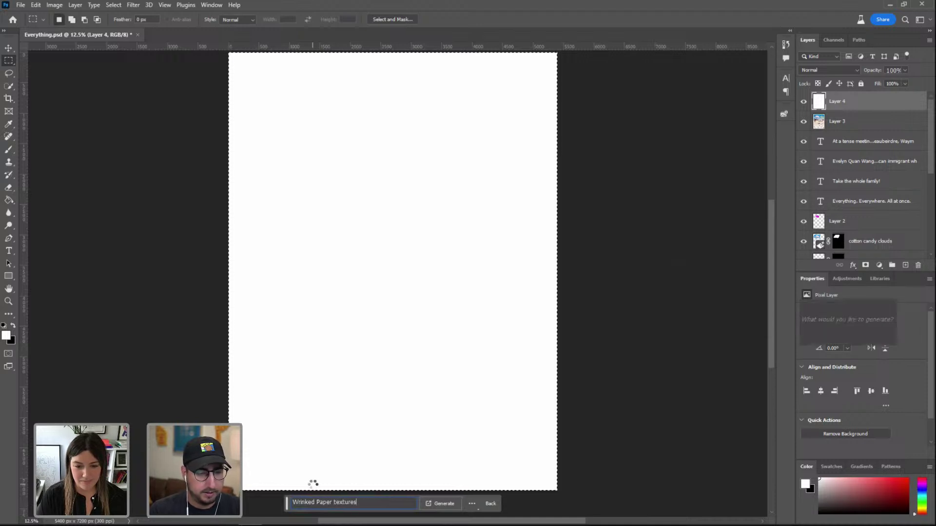
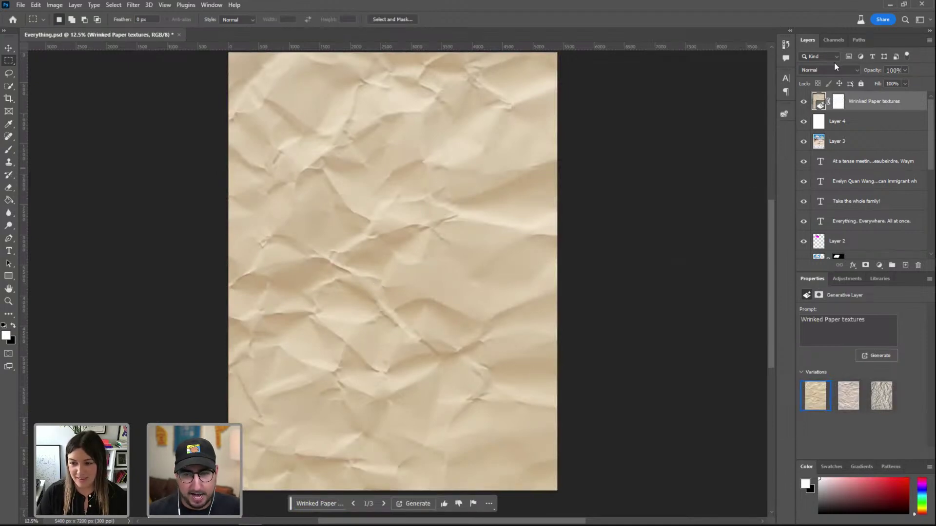
Add a Hue/Saturation adjustment clipped to the paper texture layer, with Saturation -100 and Lightness +38
left_click(879, 264)
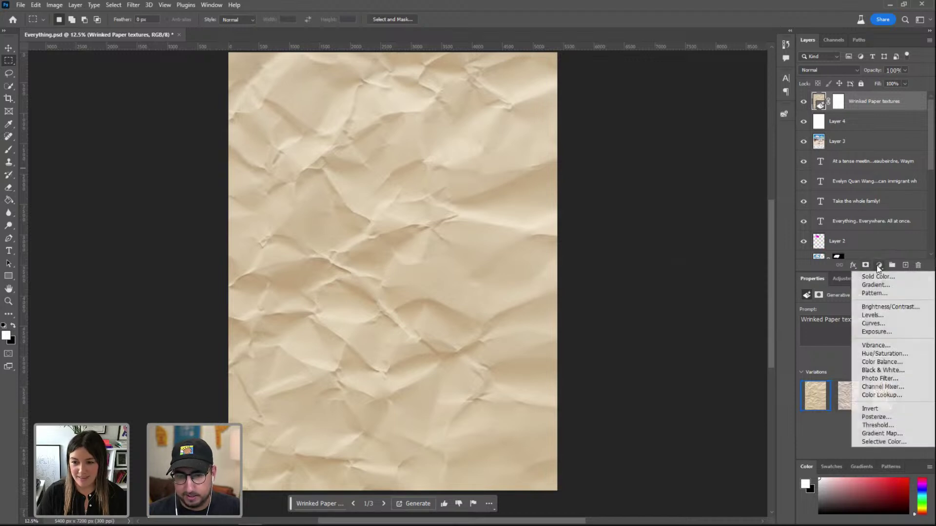
left_click(884, 353)
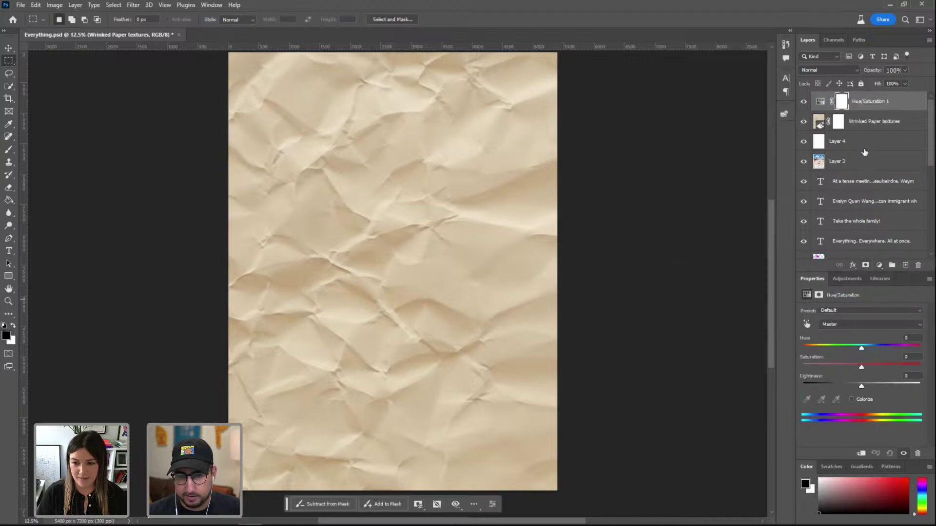
left_click_drag(861, 368, 803, 368)
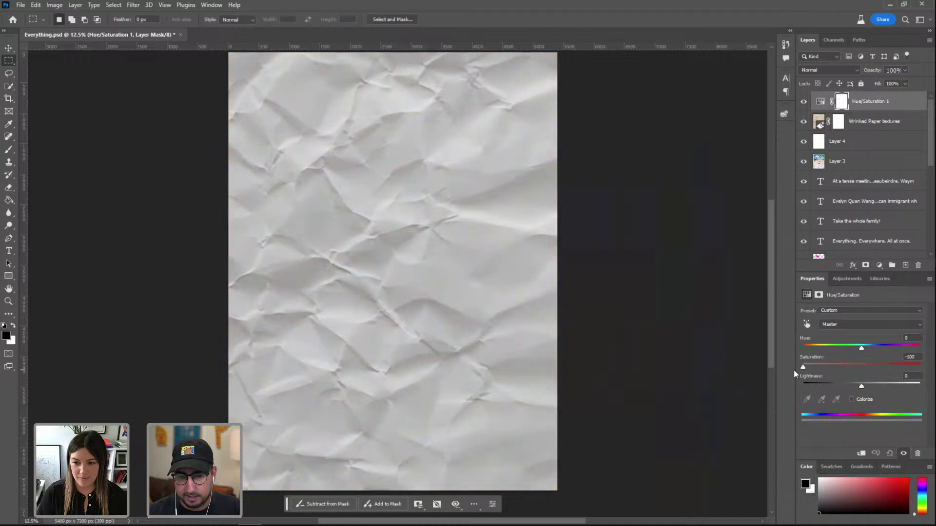
left_click(884, 387)
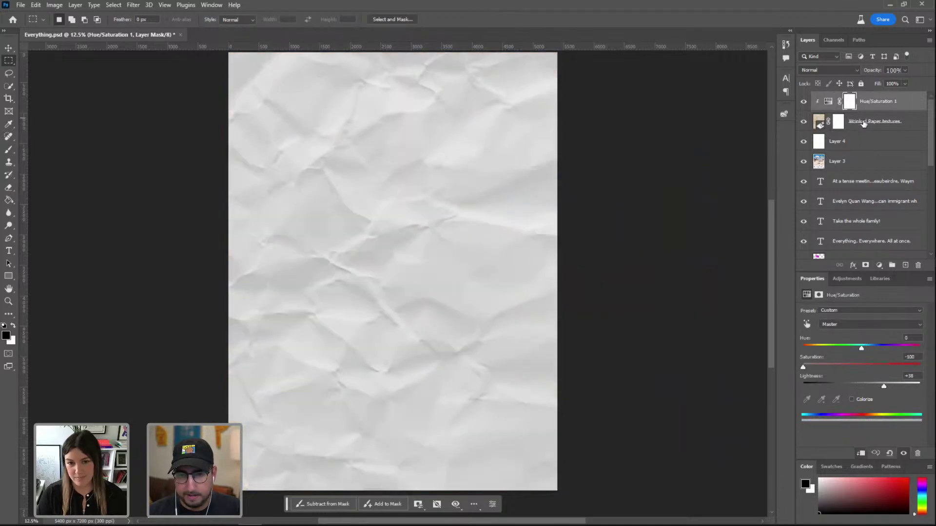
Set the paper texture layer's blend mode to Multiply and hide the white layer beneath it
left_click(862, 121)
left_click(834, 70)
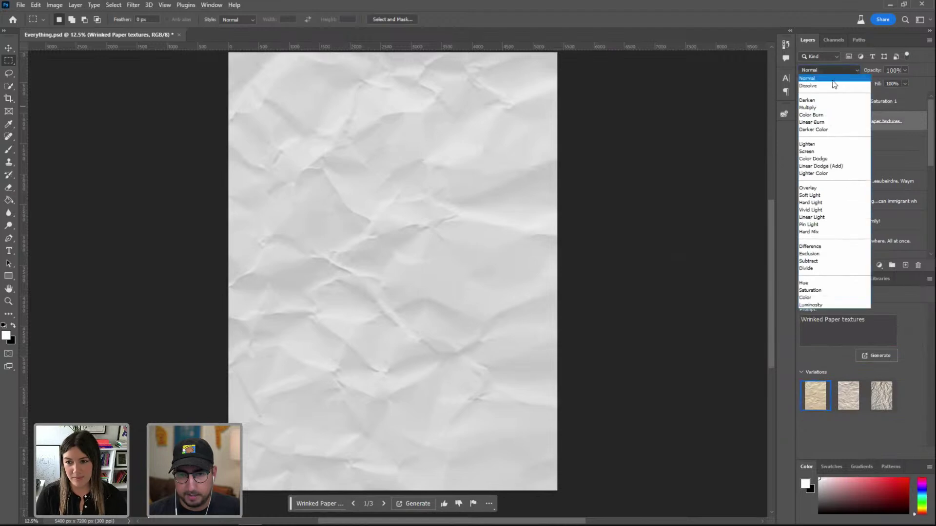
left_click(825, 108)
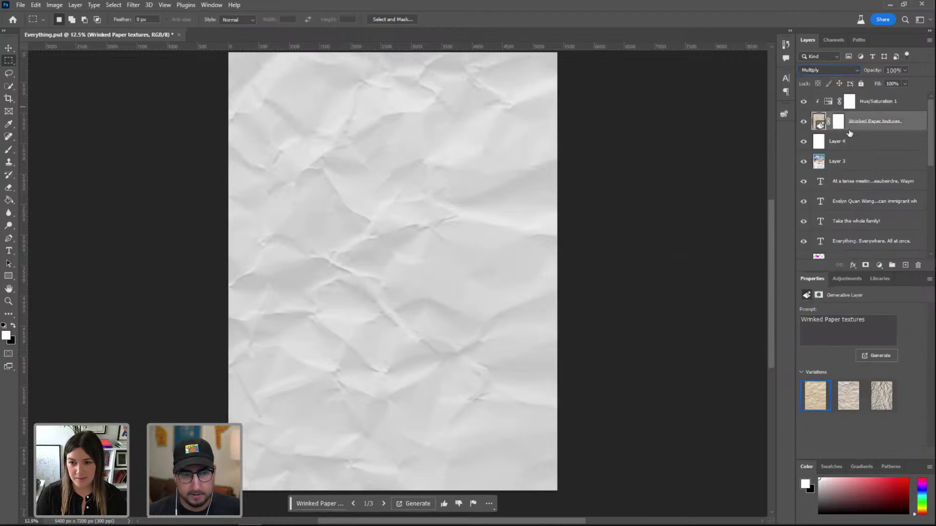
left_click(824, 105)
left_click(821, 120)
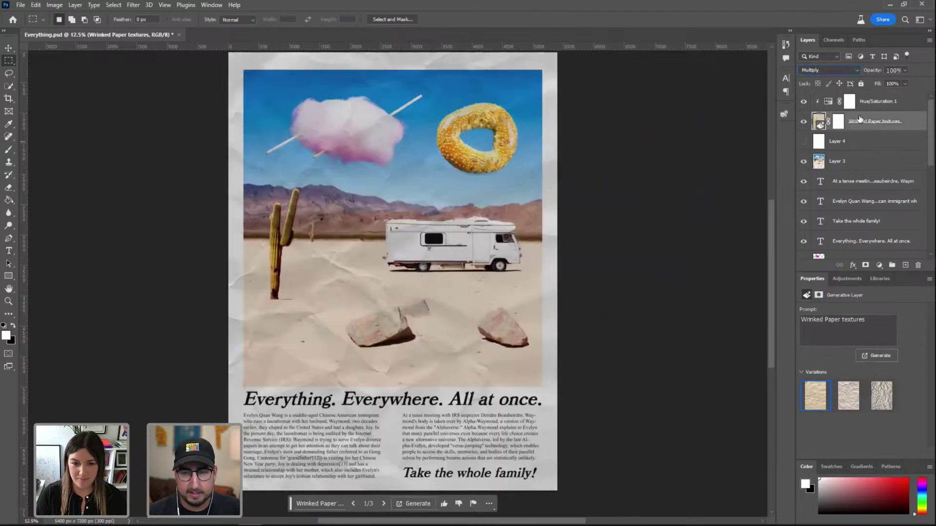
Change the paper texture layer's blend mode to Color Burn
left_click(828, 69)
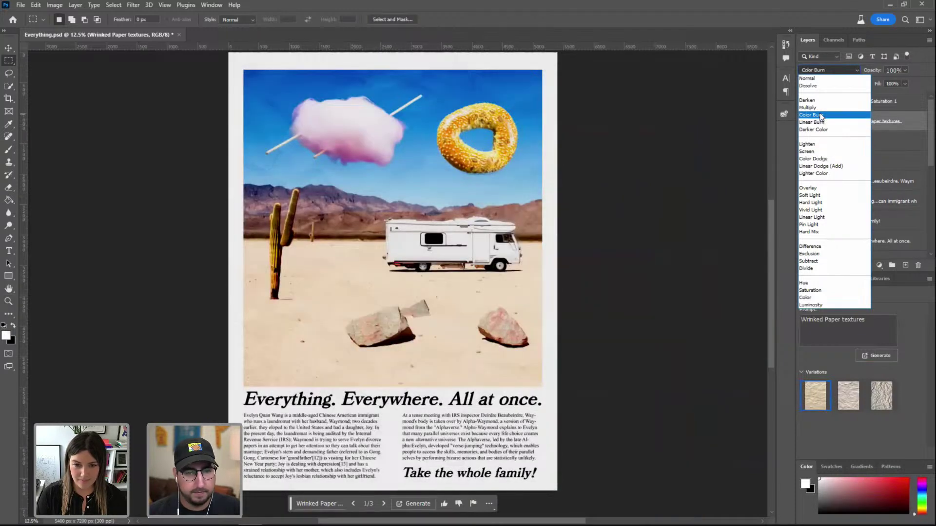
left_click(820, 116)
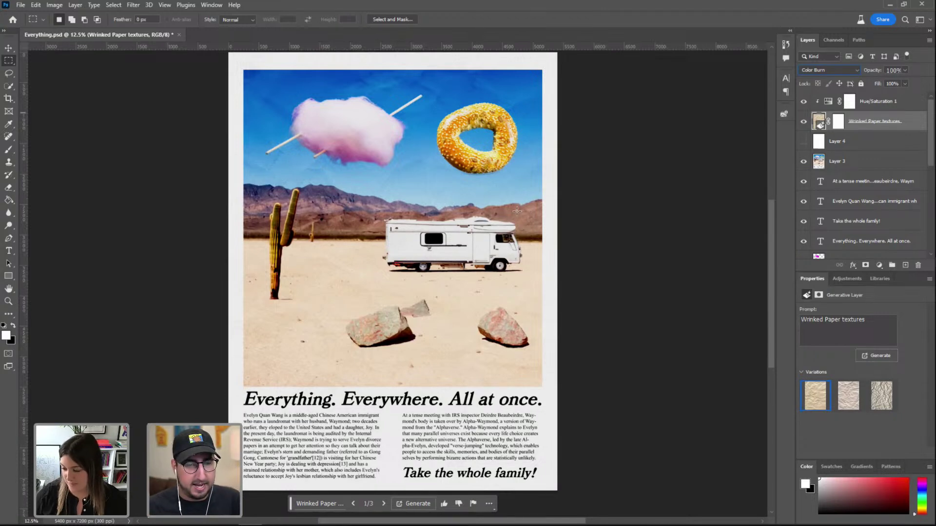
mouse_move(195, 523)
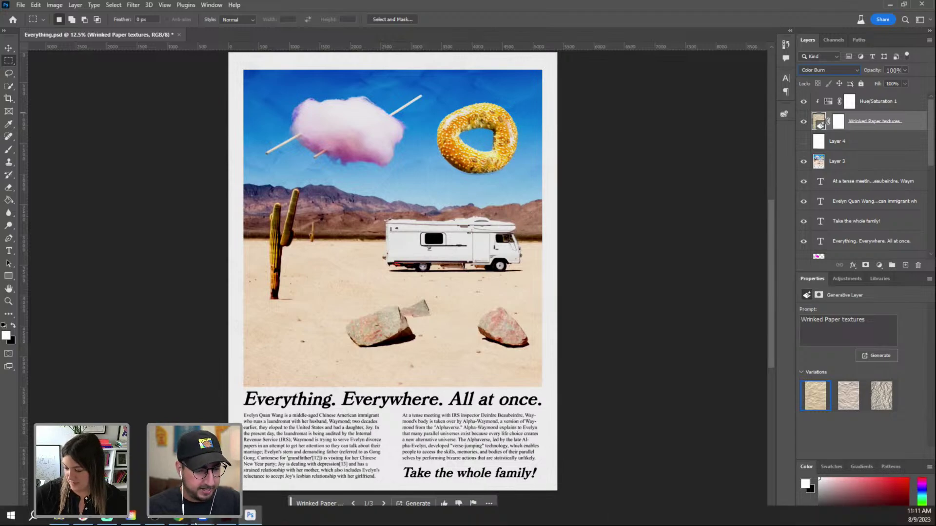
Switch to Illustrator and create a new 18 x 24 in portrait document in RGB color at 300 ppi
left_click(224, 517)
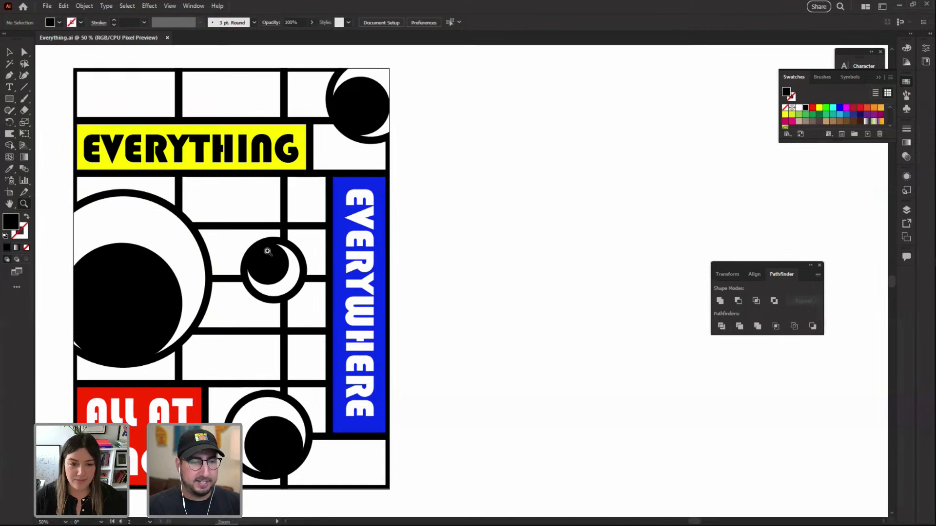
left_click(361, 274, "alt")
left_click_drag(471, 280, 345, 261)
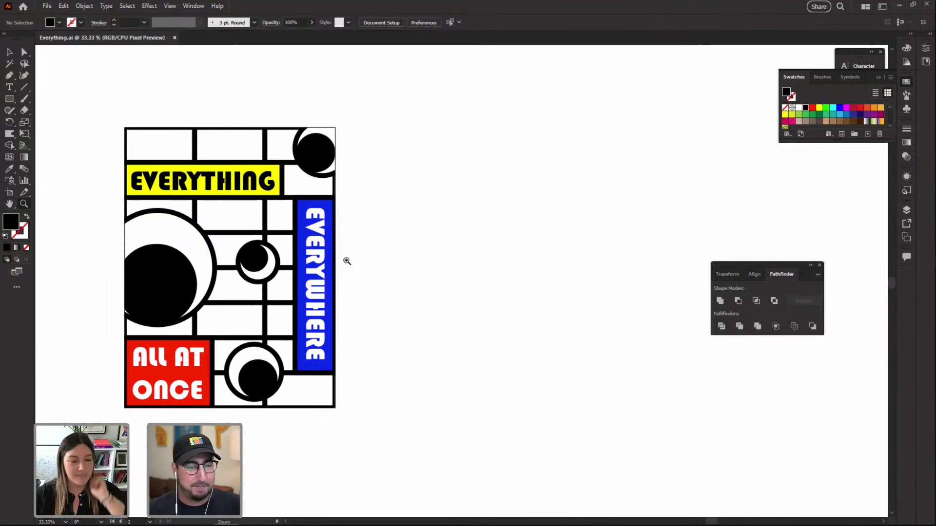
key("m")
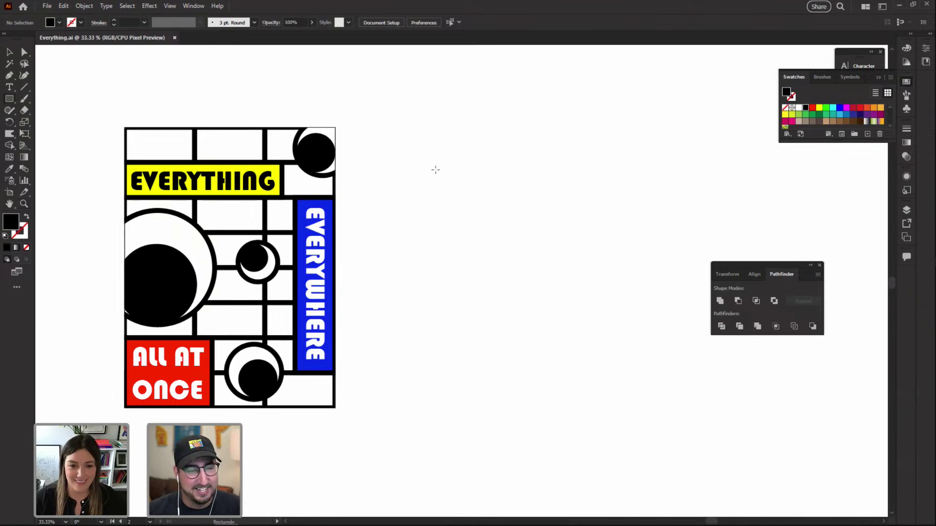
key("v")
left_click(298, 155)
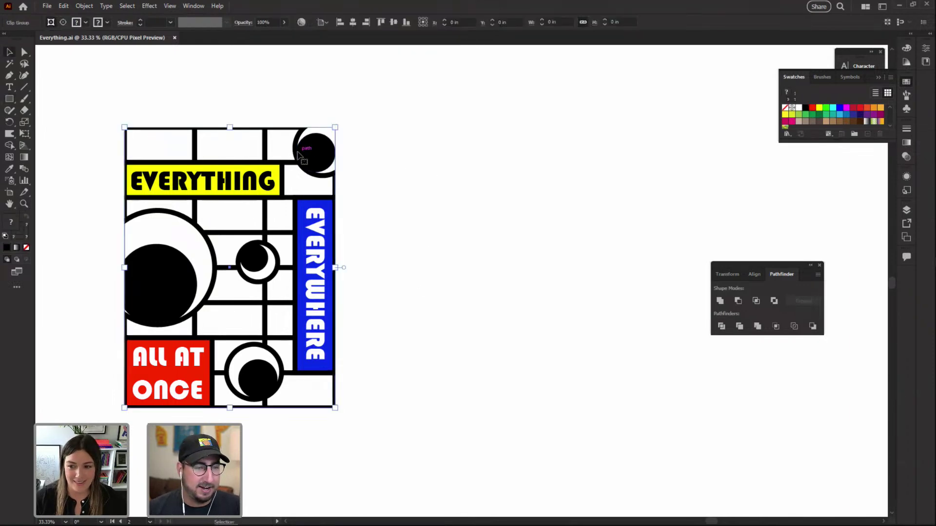
key("ctrl+n")
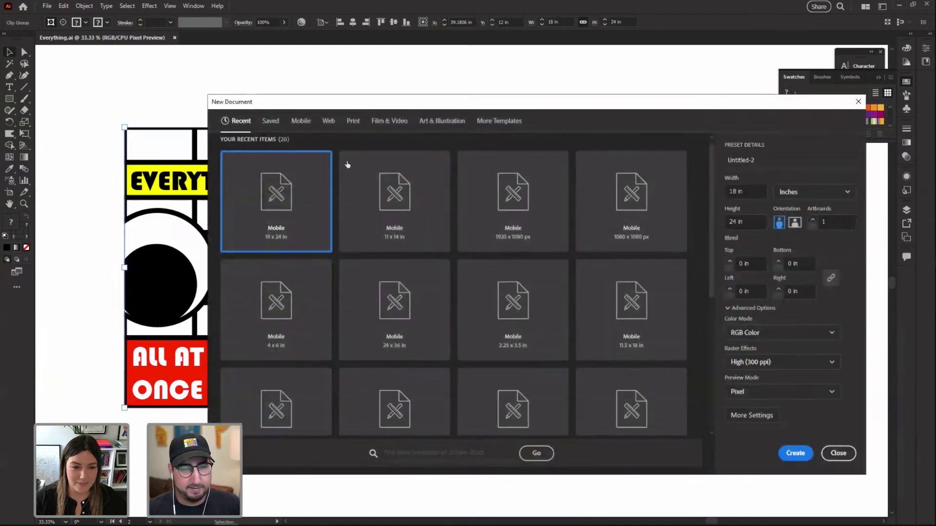
left_click(794, 453)
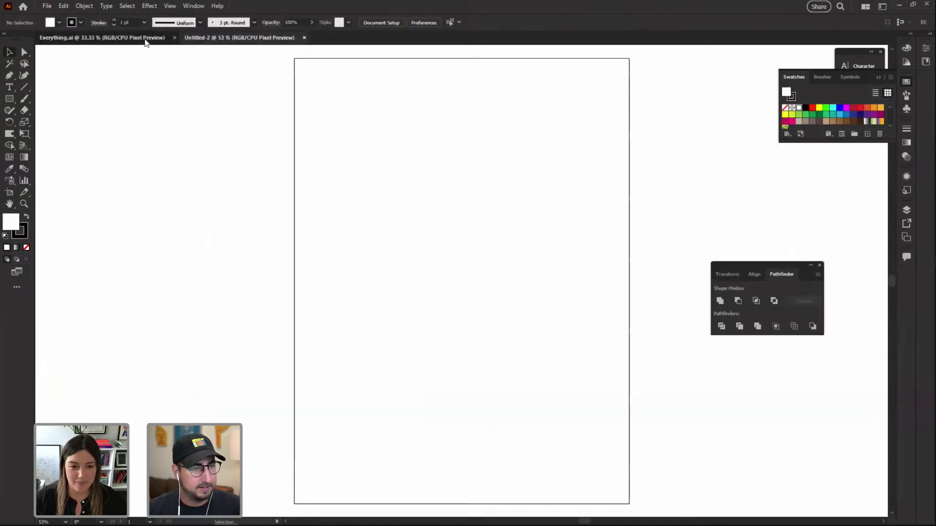
Copy the poster artwork from Everything.ai into the new document and center it horizontally and vertically on the artboard
left_click(146, 38)
left_click_drag(382, 98, 133, 434)
left_click(239, 37)
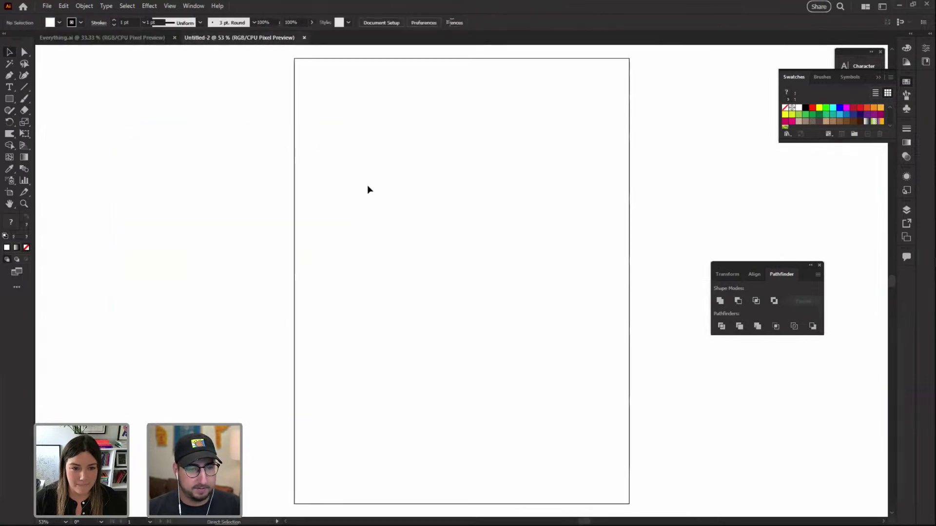
key("ctrl+v")
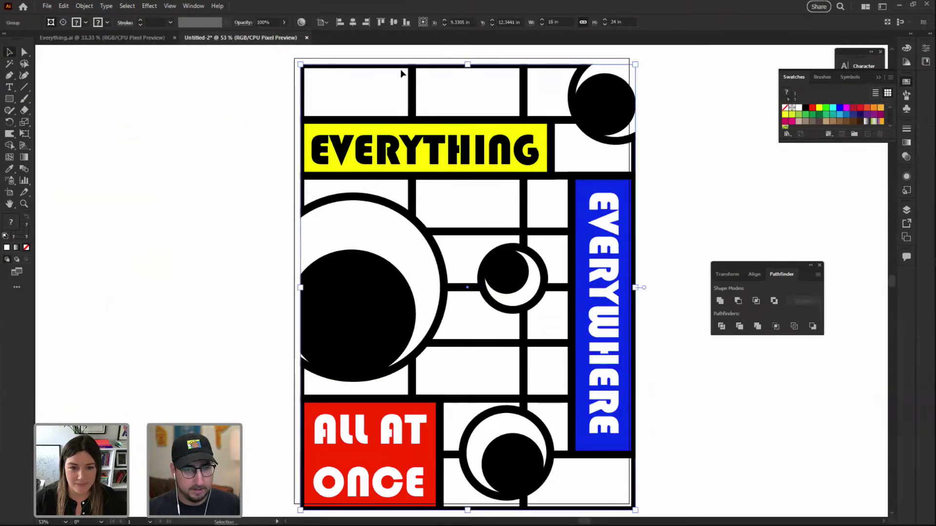
left_click(393, 22)
left_click(352, 22)
Ungroup the pasted poster artwork and release its clipping mask
left_click(651, 115)
right_click(580, 99)
left_click(610, 222)
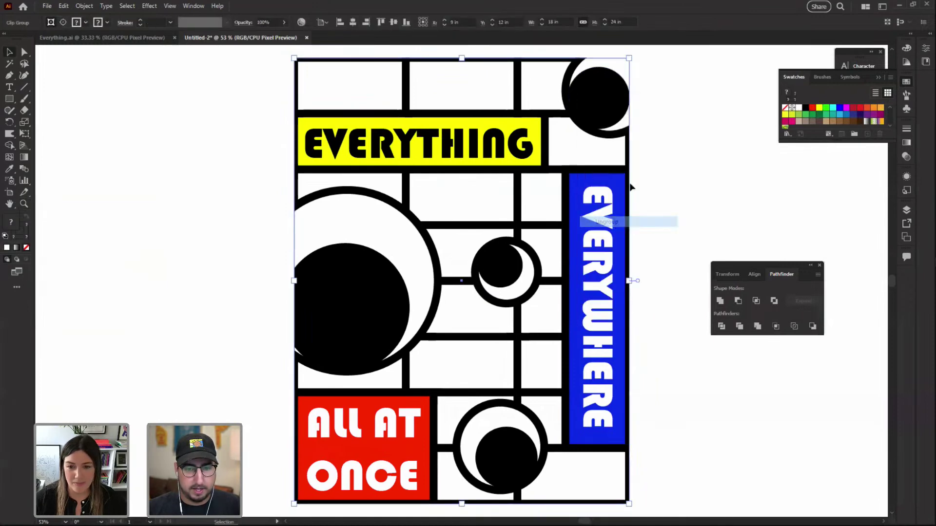
left_click(653, 144)
left_click(629, 87)
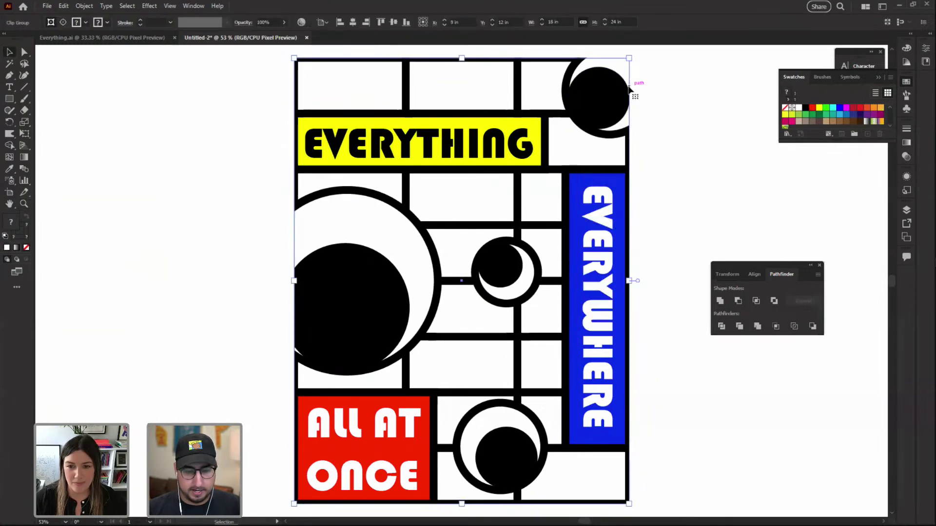
right_click(630, 88)
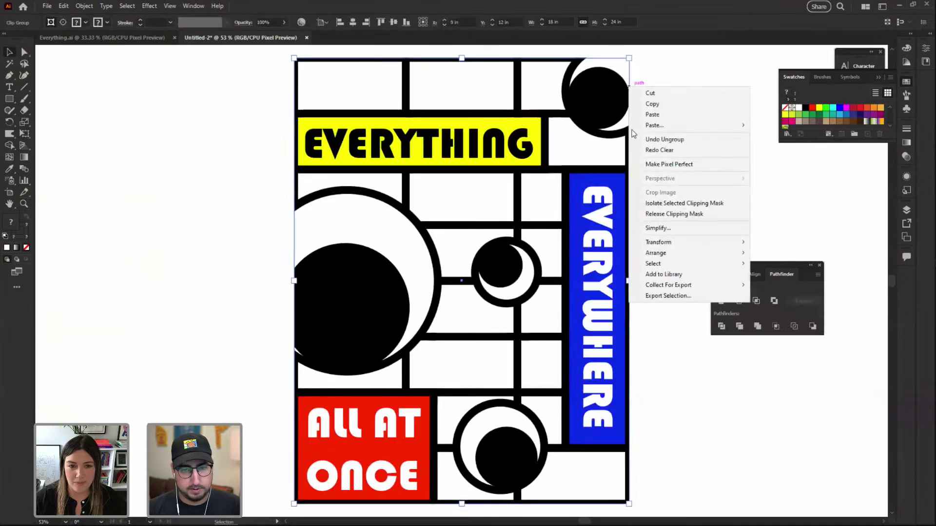
left_click(654, 214)
left_click(672, 125)
left_click(630, 78)
left_click(631, 79)
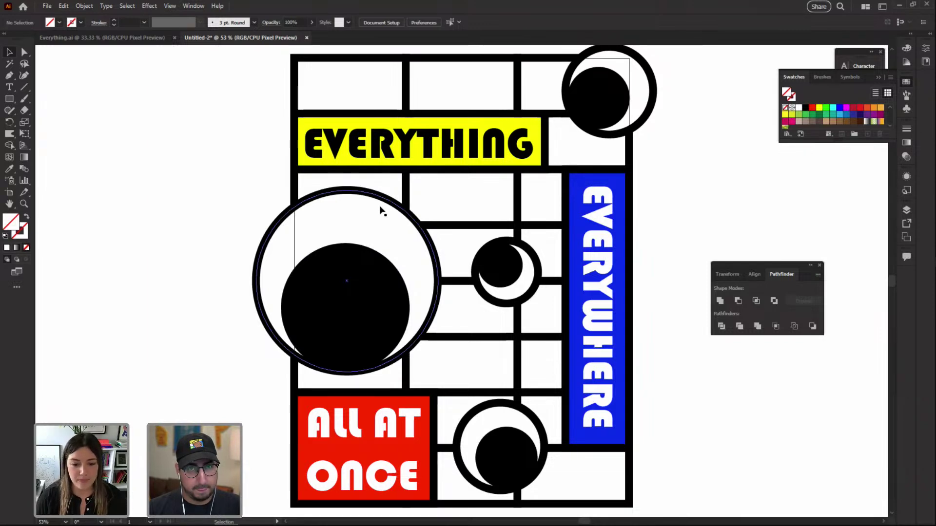
left_click(397, 150)
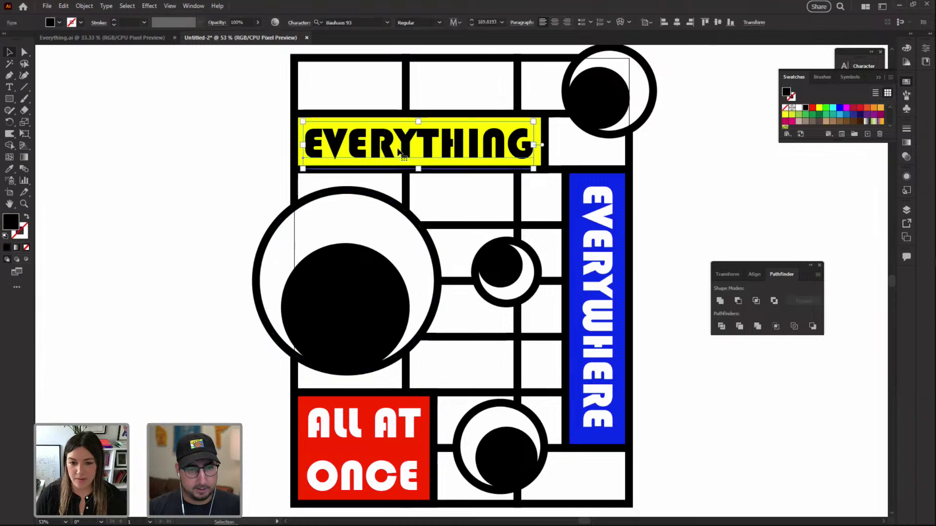
left_click(208, 177)
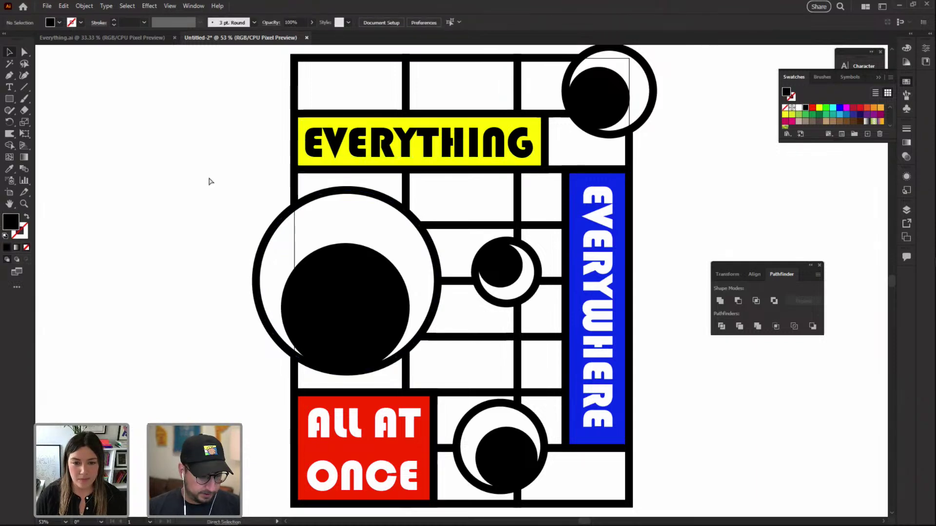
Save the new document to the Desktop as EverythingAnimate.ai with the Illustrator 2020 version option
key("ctrl+s")
type("Everyt")
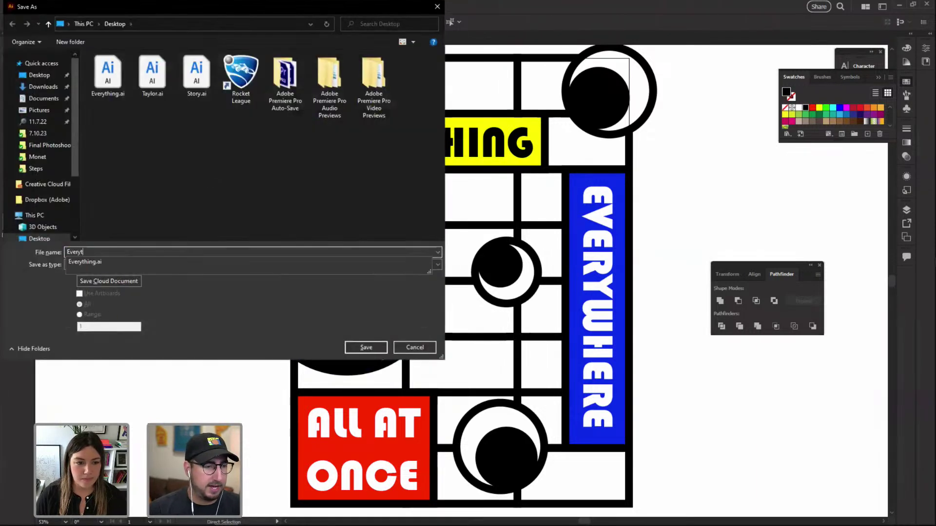
type("hingAr")
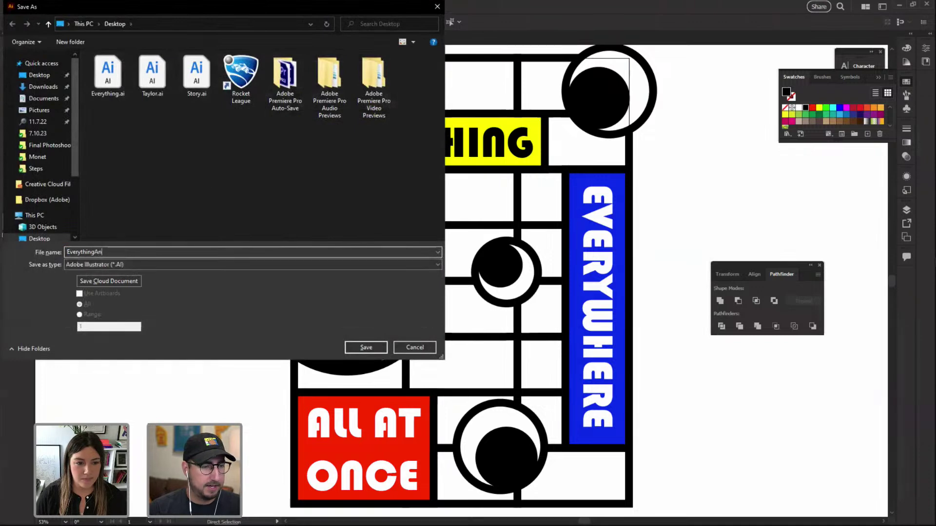
key("Return")
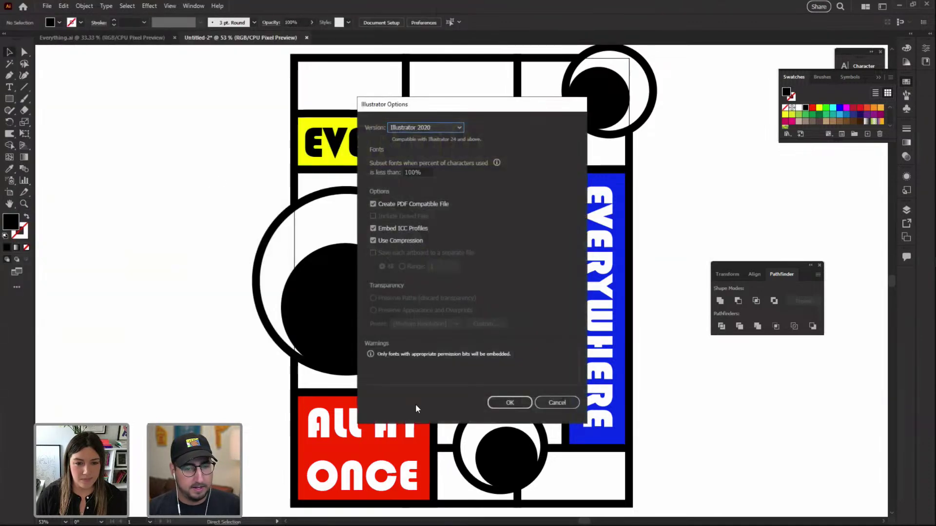
left_click(509, 402)
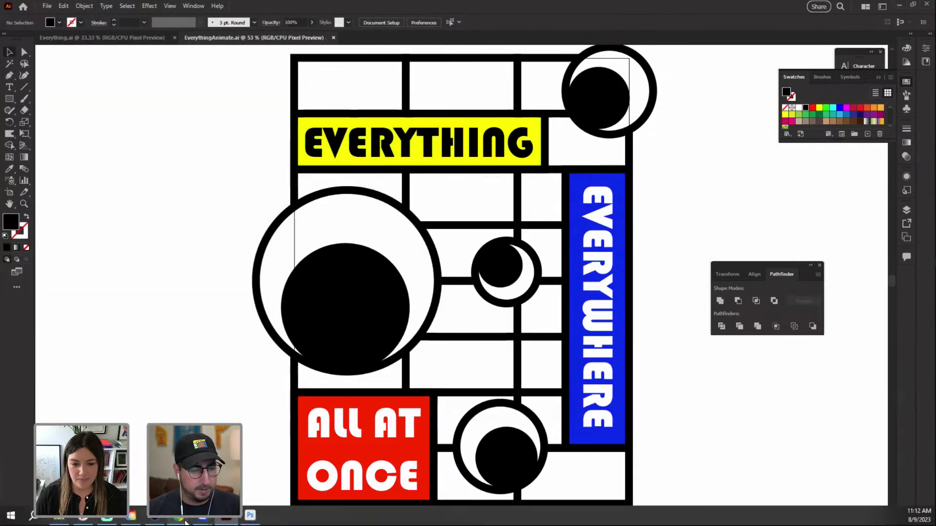
Switch to Adobe Express in the browser, upload EverythingAnimate.ai from the Desktop and open it in the editor
mouse_move(186, 522)
left_click(137, 468)
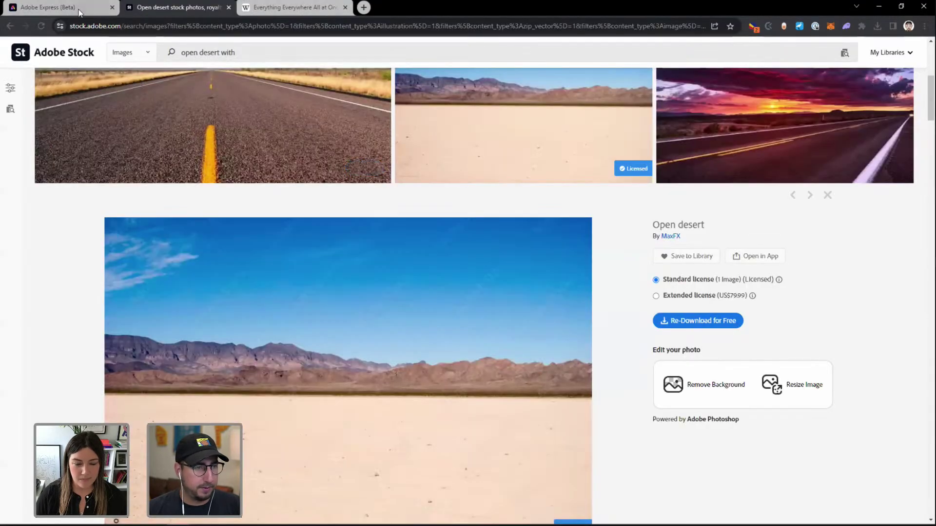
left_click(102, 10)
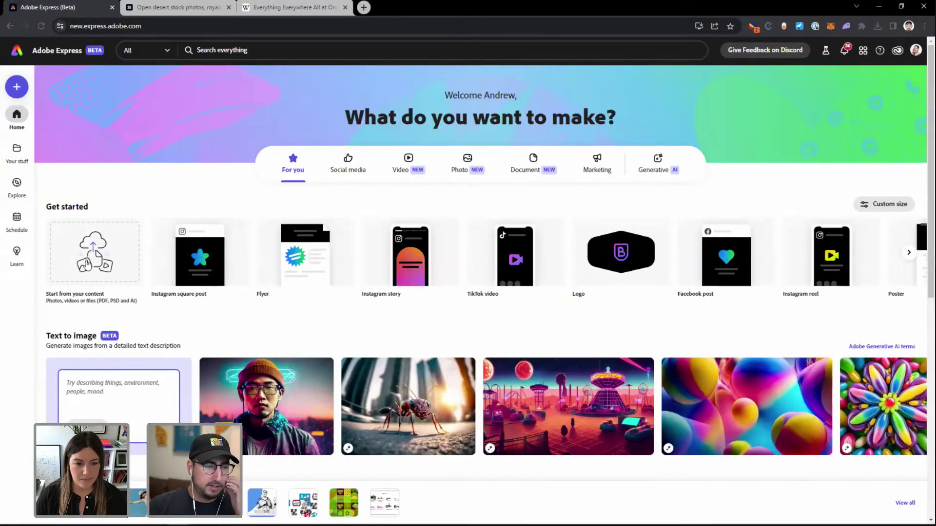
left_click(85, 264)
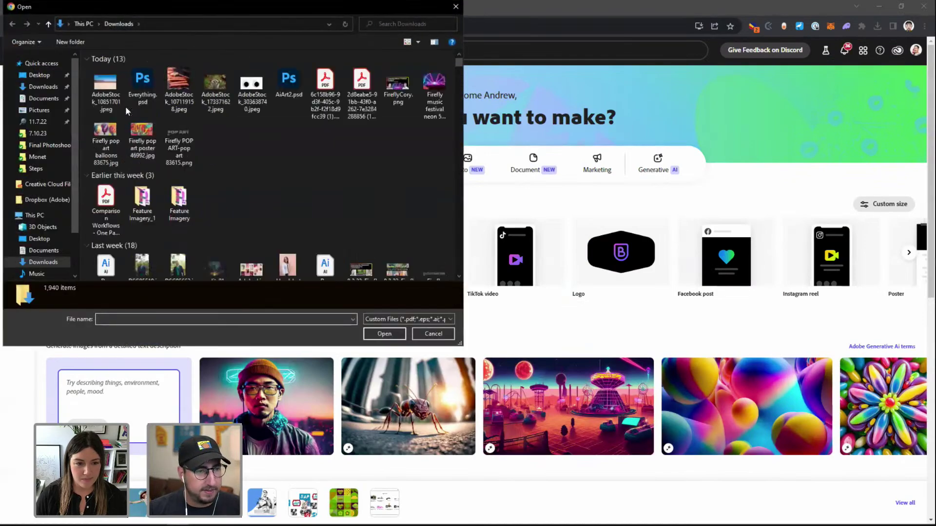
left_click(39, 75)
left_click(108, 79)
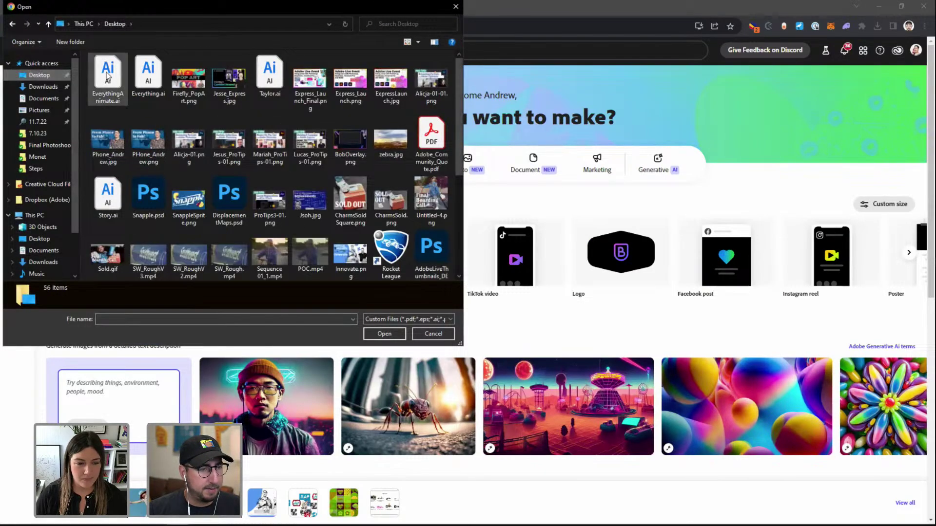
left_click(384, 333)
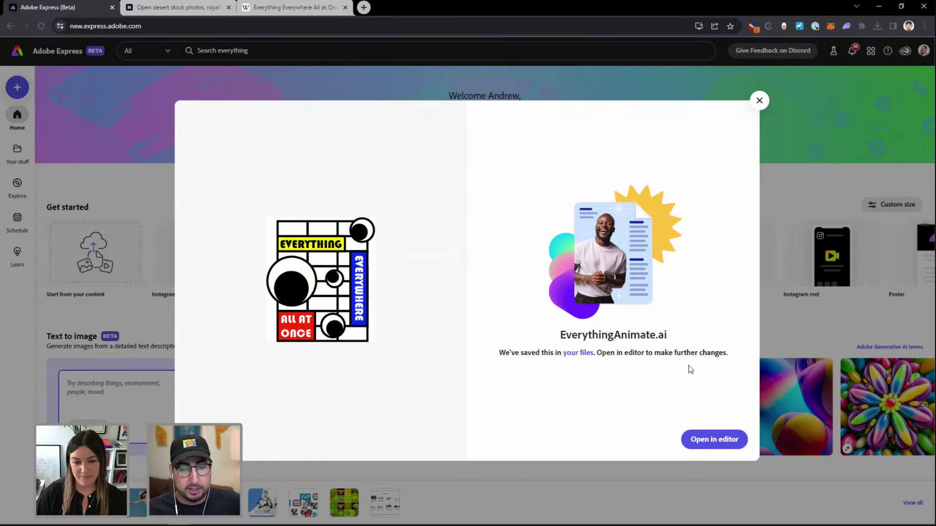
left_click(711, 441)
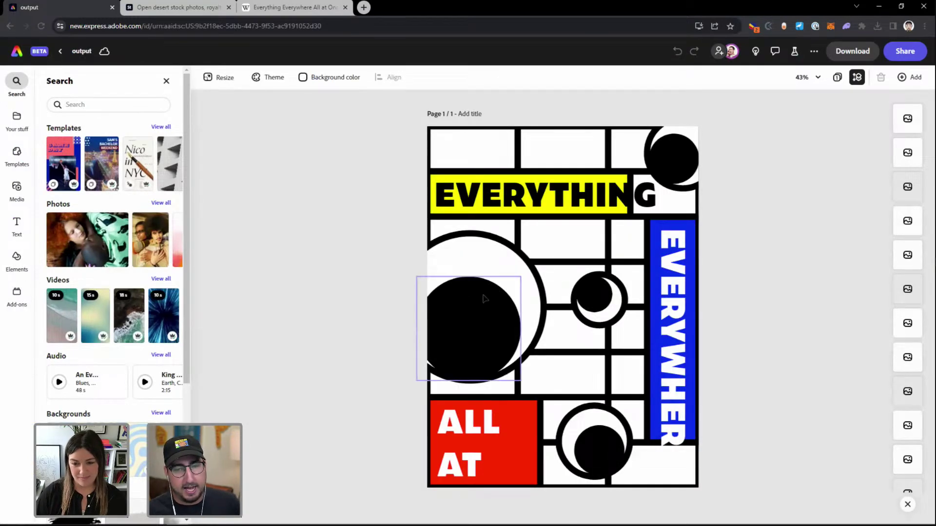
Inspect the large eye's shapes, the EVERYTHING text and the layer stack to see how the imported artwork is separated
left_click(494, 316)
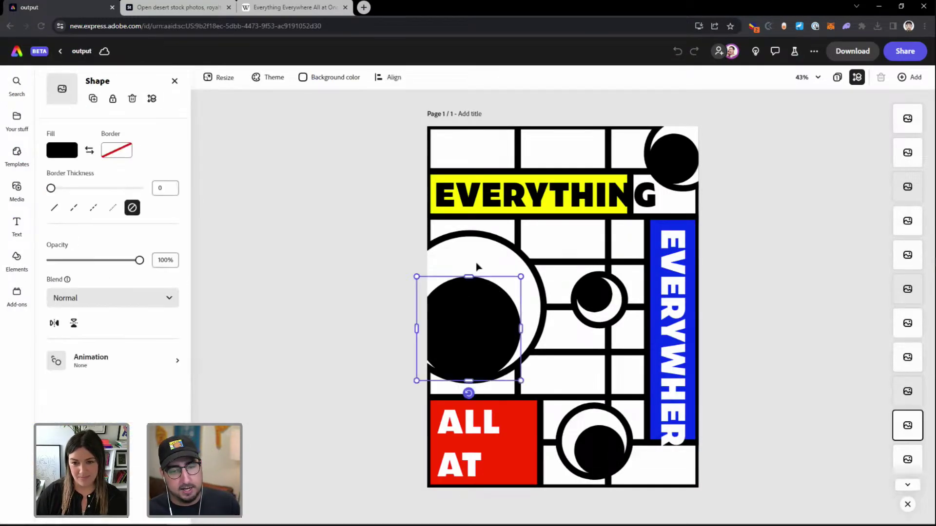
left_click(470, 248)
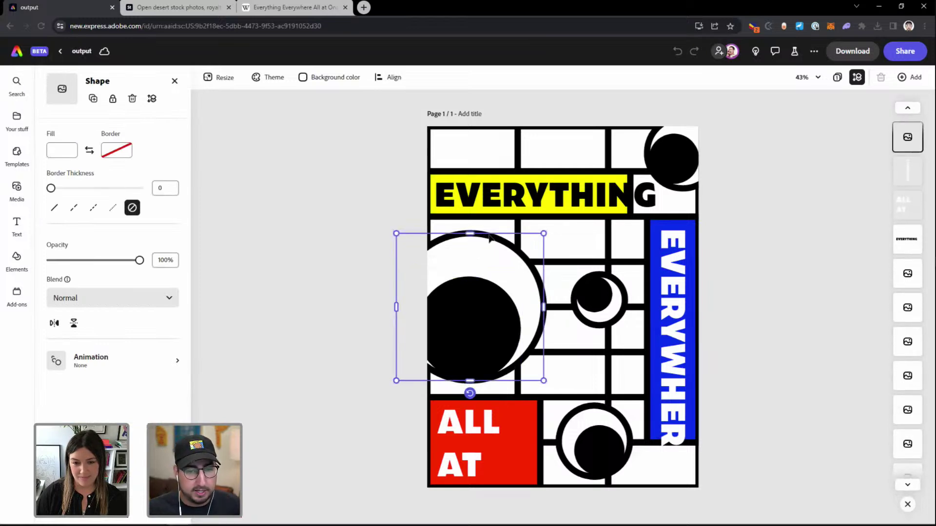
left_click(321, 223)
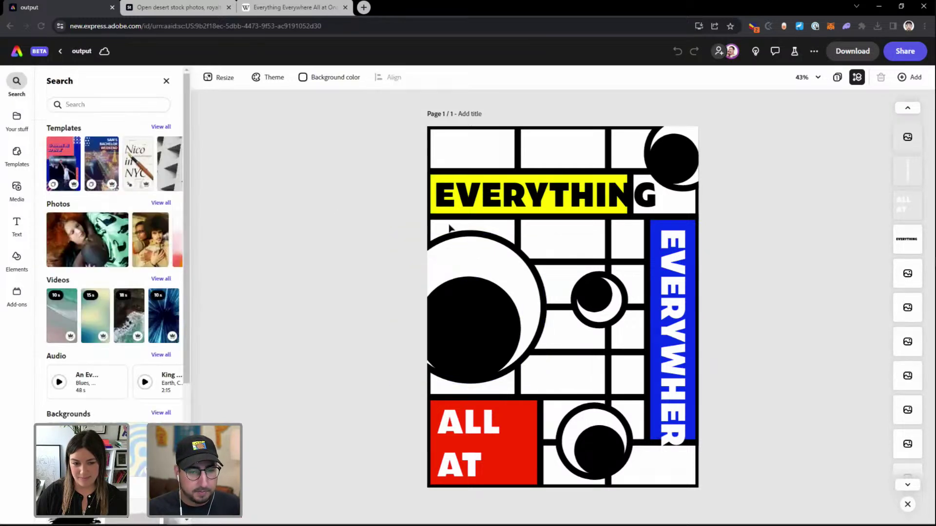
left_click(520, 193)
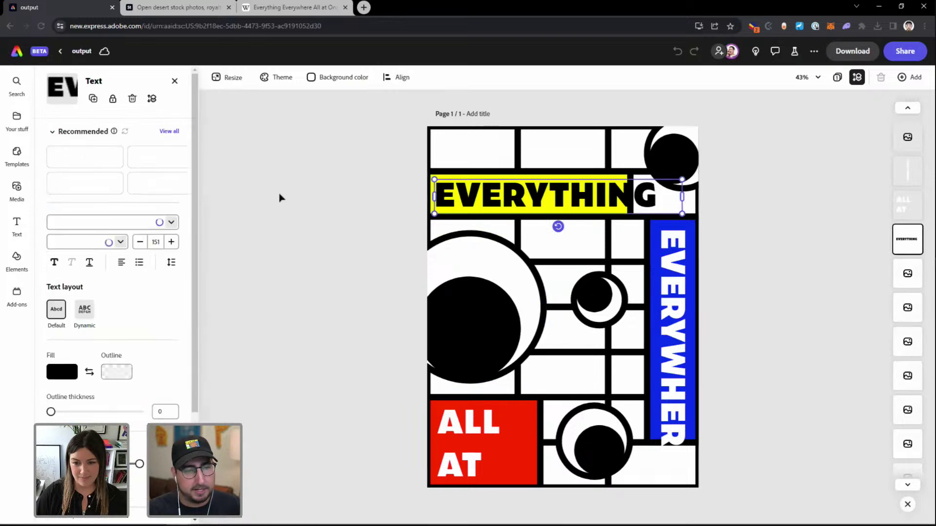
left_click(310, 211)
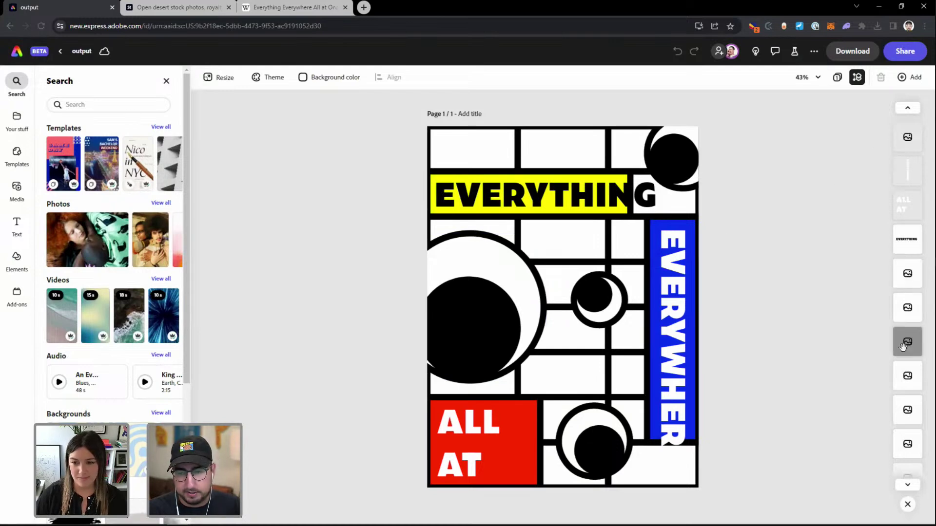
scroll(903, 378, "down", 3)
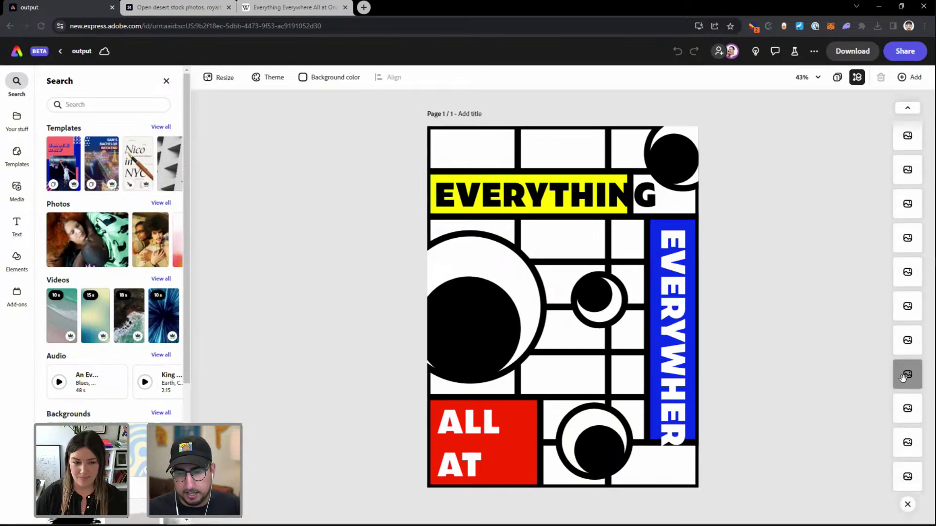
scroll(902, 378, "down", 1)
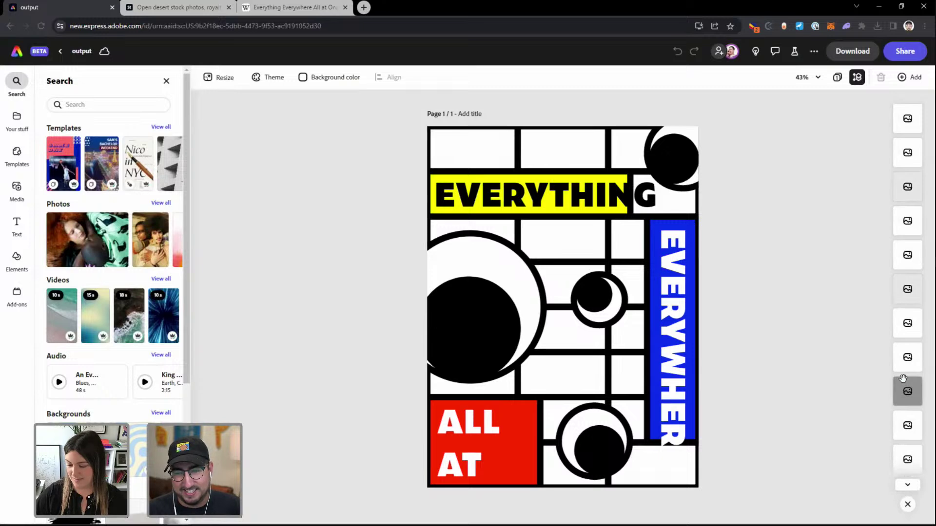
Group the pupil, white circle and outline of the upper-right eye, and move the group down over the EVERYTHING row's end
left_click(648, 149)
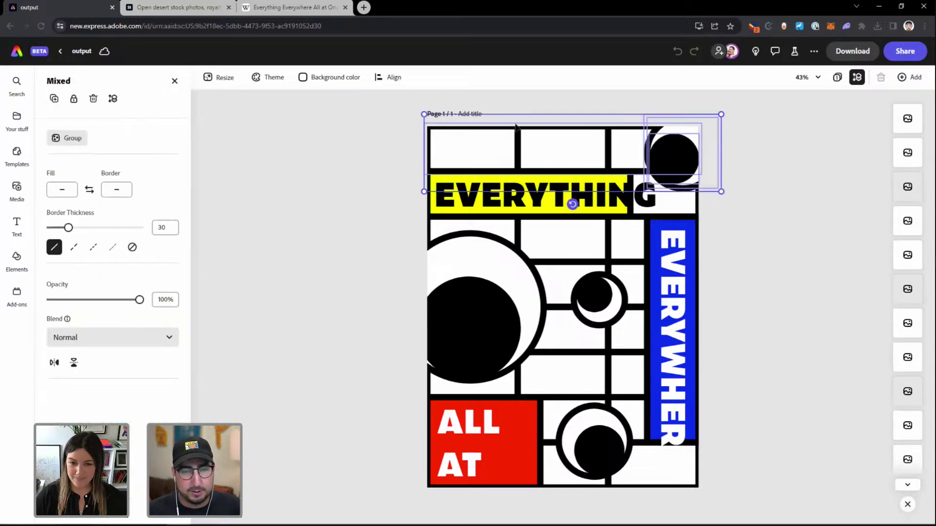
key("Escape")
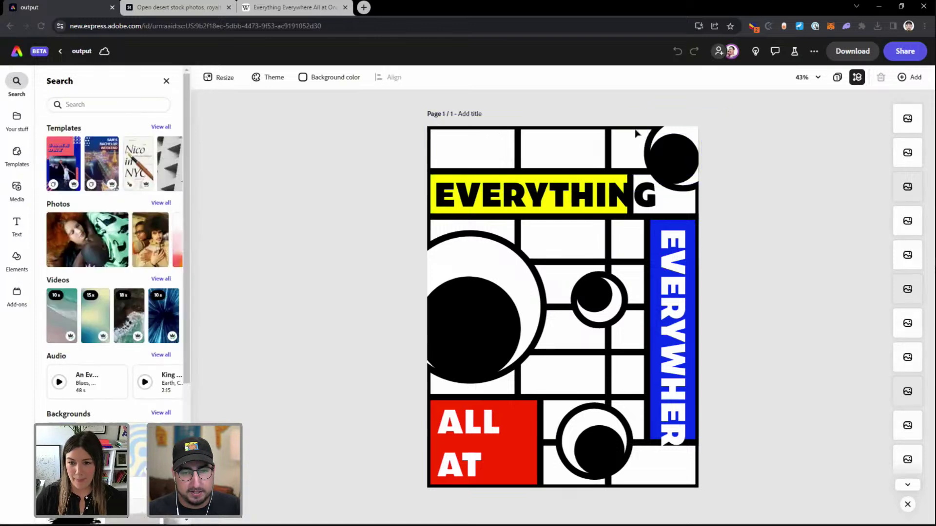
left_click(663, 150)
left_click(663, 150)
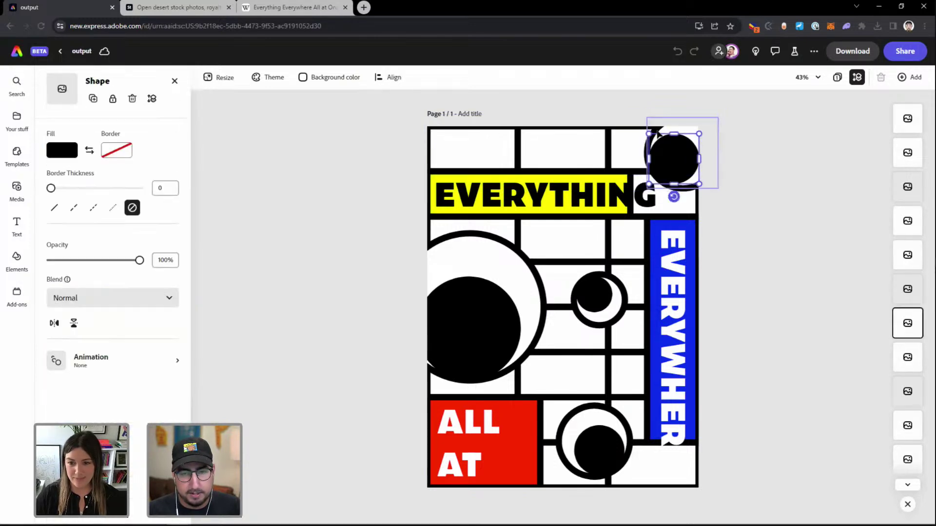
left_click(658, 133, "shift")
left_click(656, 132, "shift")
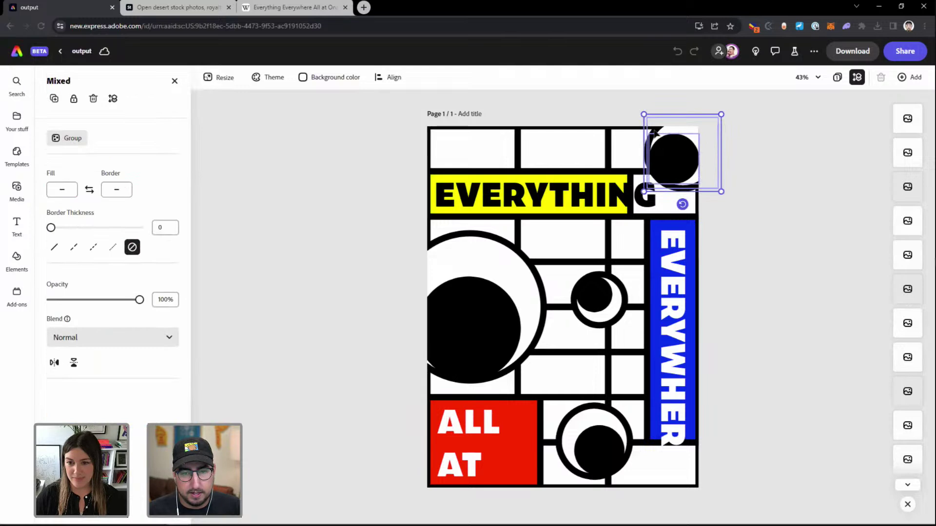
key("ctrl+g")
left_click_drag(656, 148, 675, 213)
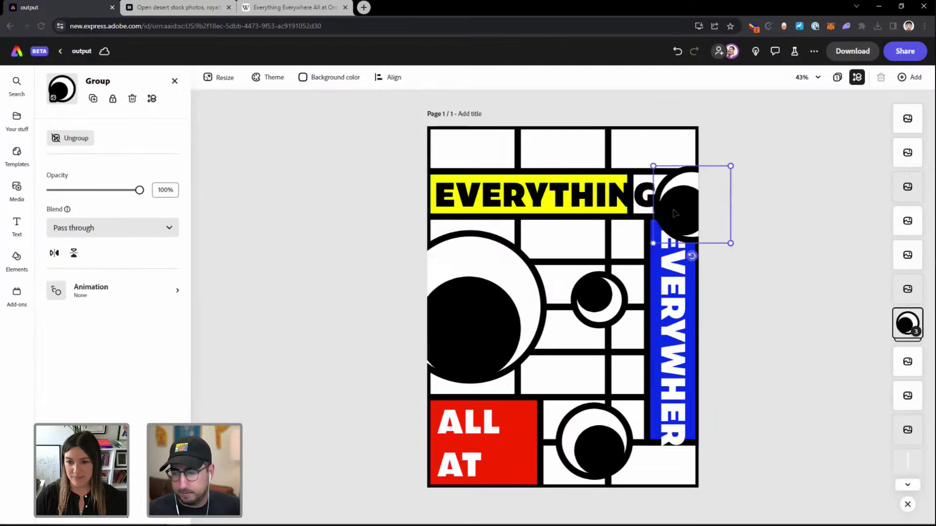
Delete the pupil, white circle and outline ring of the large eye on the poster's left edge
left_click(487, 273)
key("Delete")
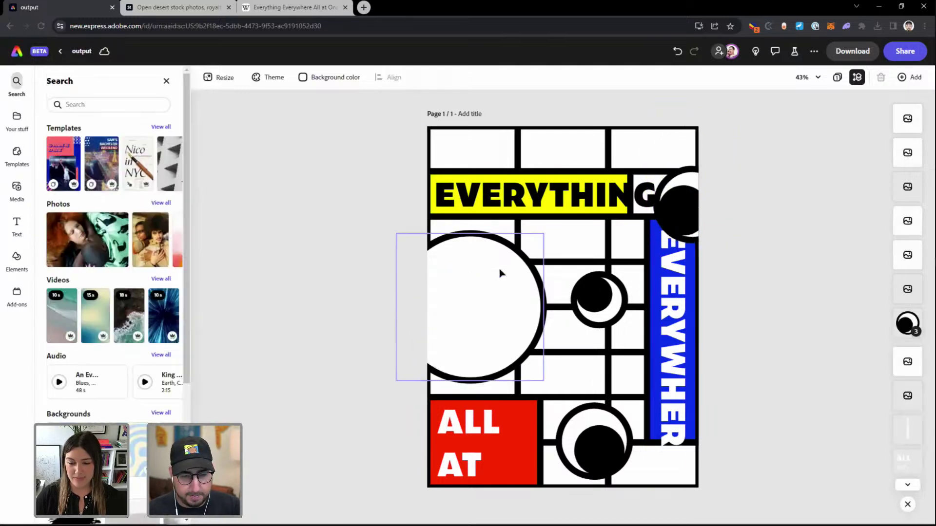
key("Delete")
left_click(542, 292)
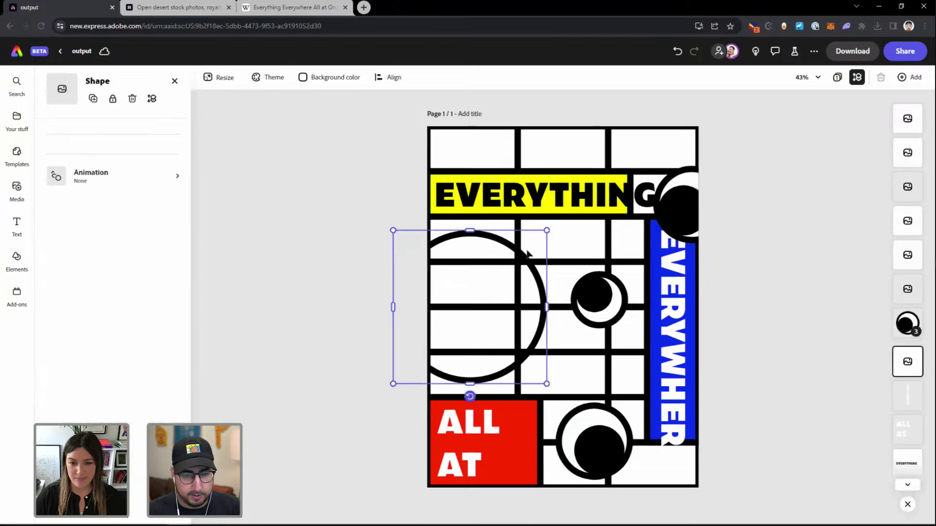
key("Delete")
Delete all three shapes of the small eye in the middle of the grid
left_click(599, 297)
key("Delete")
left_click(598, 298)
key("Delete")
left_click(597, 299)
key("Delete")
Delete all three shapes of the eye at the bottom of the poster, beside the red block
left_click(598, 450)
key("Delete")
left_click(587, 417)
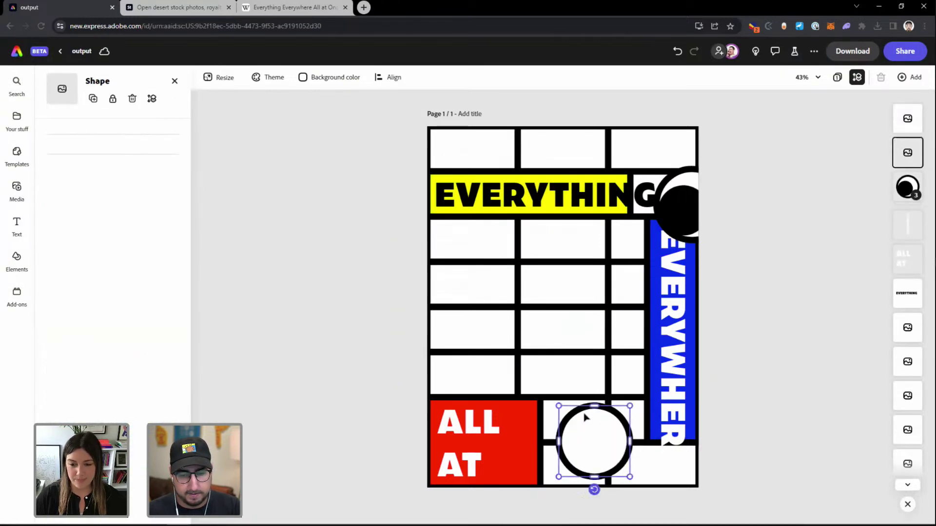
key("Delete")
left_click(588, 409)
key("Delete")
Return the grouped eye to the poster's upper-right corner and place an enlarged duplicate of it on the left edge
left_click_drag(687, 193, 675, 152)
left_click_drag(670, 149, 671, 152)
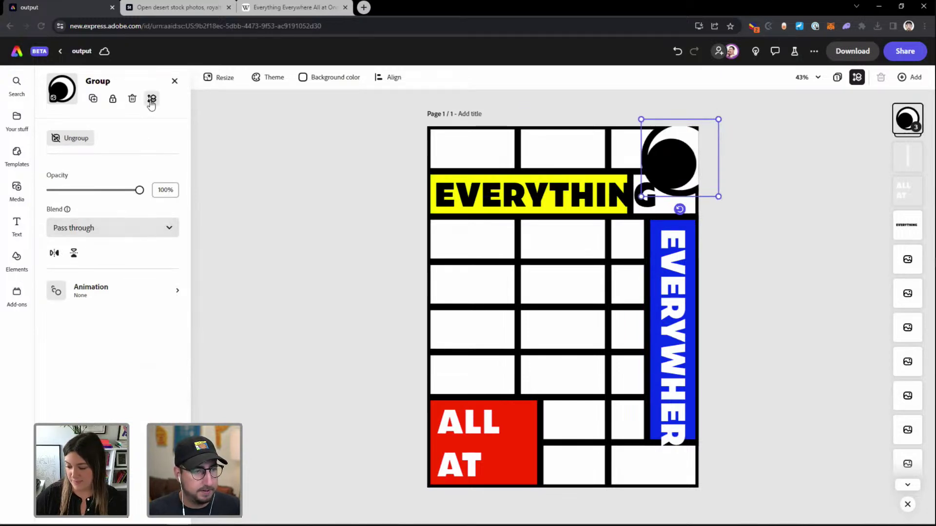
left_click(93, 99)
left_click_drag(653, 170, 408, 296)
left_click_drag(508, 377, 507, 381)
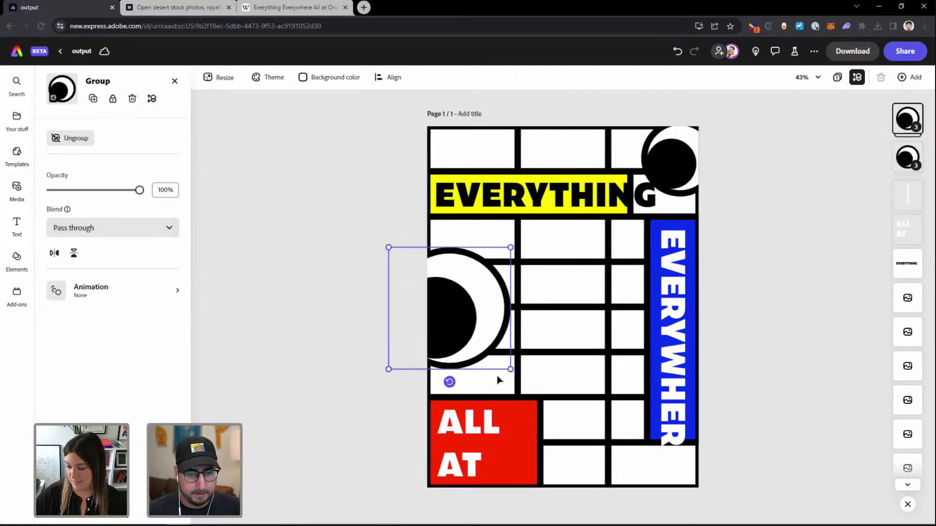
Rotate the left eye copy so its pupil faces right, and enlarge it to fill the space above the red block
left_click_drag(449, 383, 489, 247)
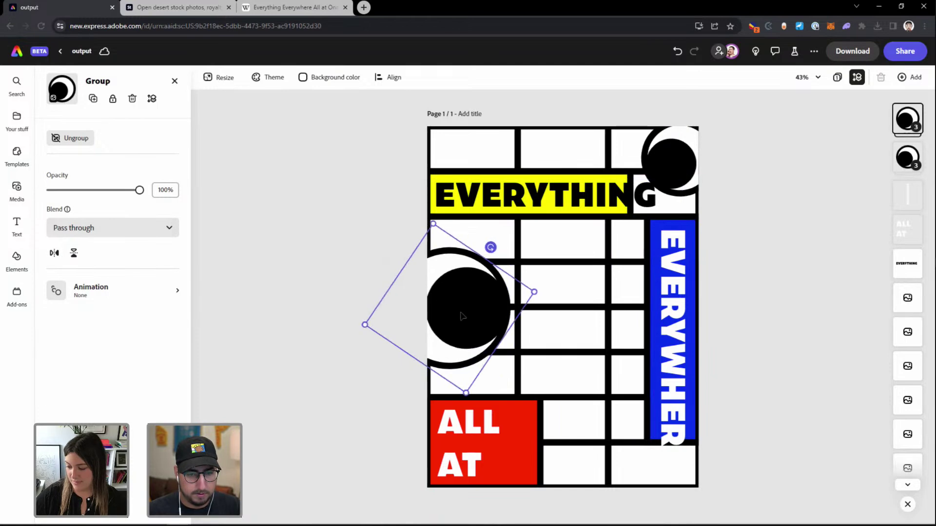
left_click_drag(534, 291, 577, 283)
left_click_drag(486, 304, 489, 307)
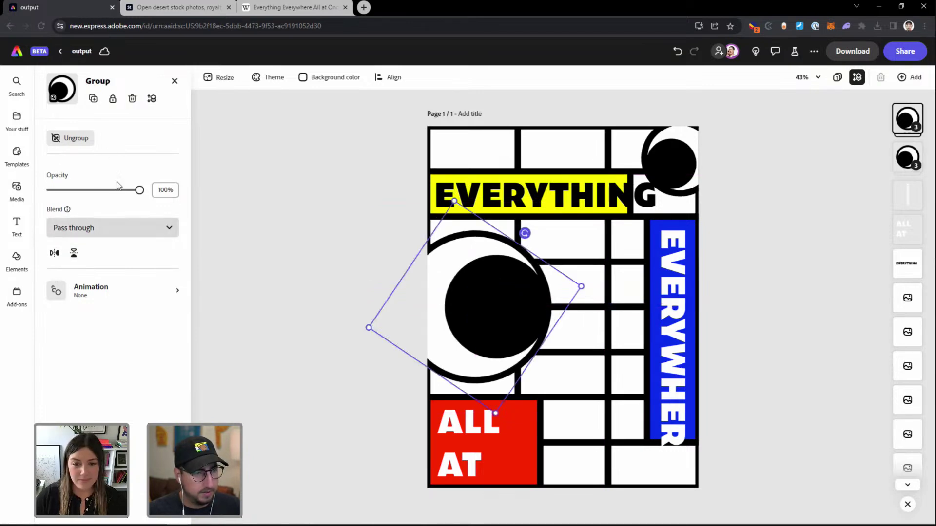
Duplicate the large eye and place a smaller, rotated copy at the poster's bottom edge beside the red block
left_click(93, 98)
left_click_drag(489, 231, 626, 401)
left_click_drag(564, 404, 529, 452)
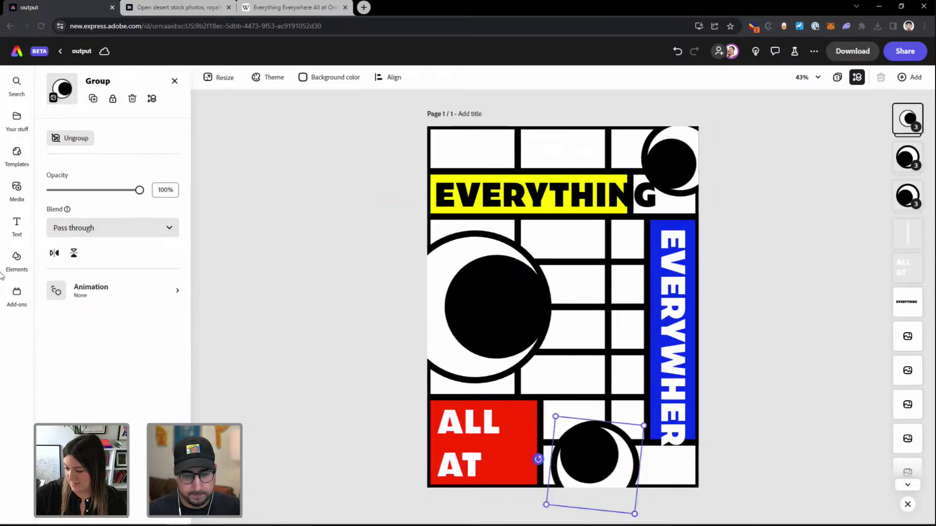
Duplicate the large eye again as a smaller, rotated copy in the middle of the grid, and shift the large eye slightly
left_click(517, 292)
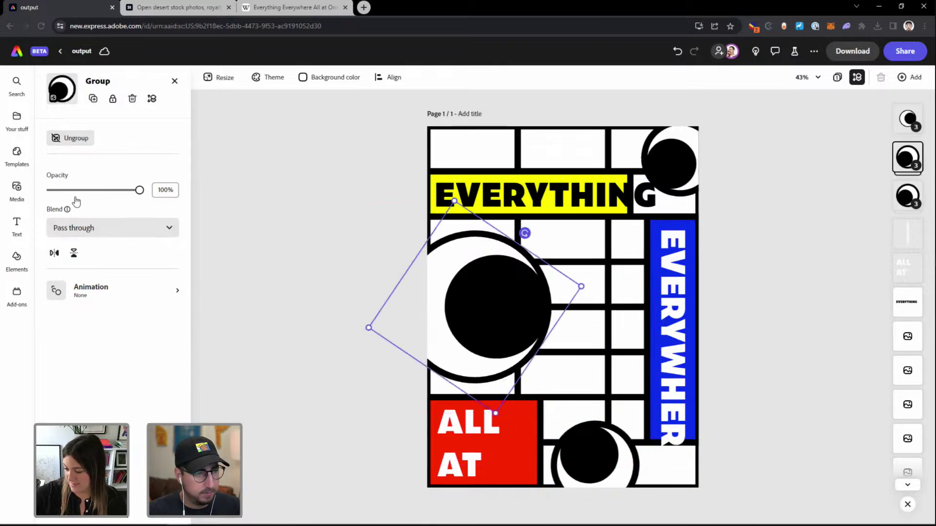
left_click(93, 99)
left_click_drag(450, 214, 508, 278)
left_click(477, 309)
left_click_drag(477, 309, 476, 312)
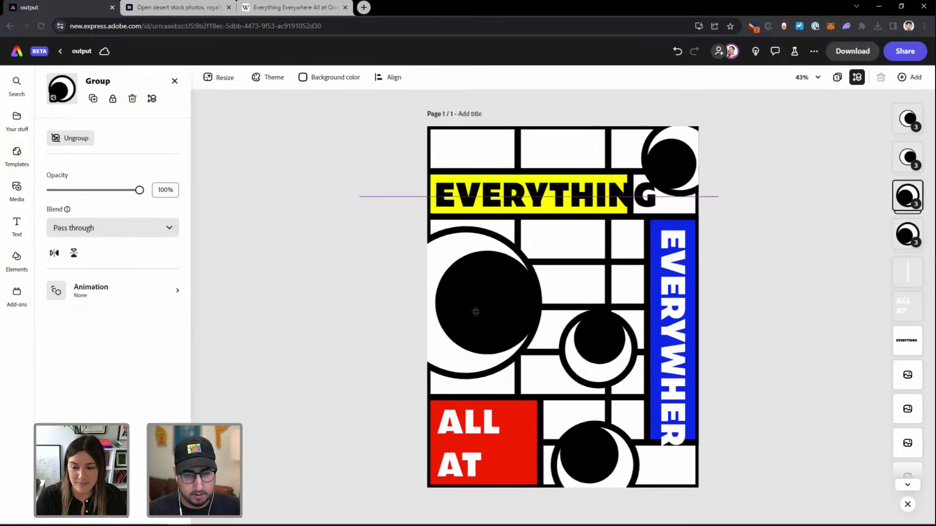
left_click_drag(592, 366, 588, 336)
Check the original poster in Illustrator, then rotate the large left eye in Adobe Express so its pupil faces downward
key("alt+Tab")
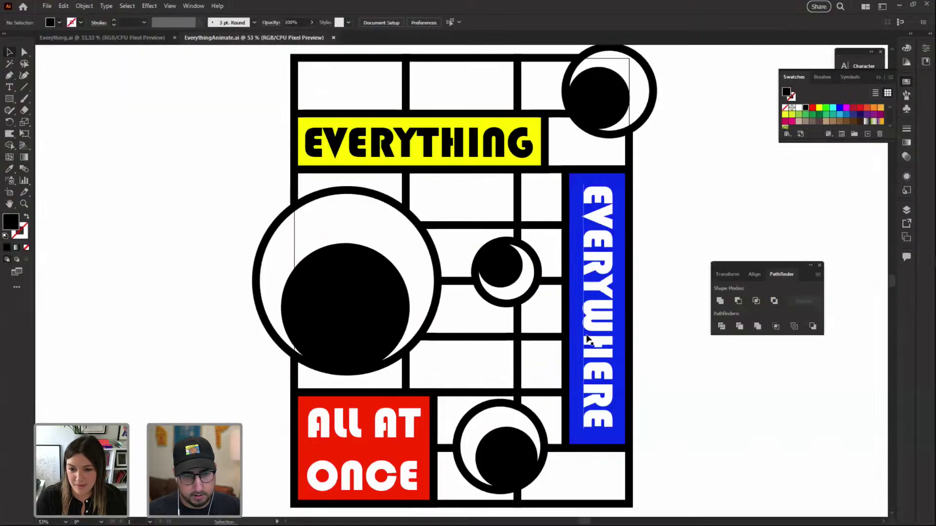
key("alt+Tab")
left_click(512, 320)
left_click_drag(513, 238, 480, 225)
left_click_drag(517, 312, 509, 326)
Compare with the Illustrator poster again and scale down the middle eye, keeping it on the central grid lines
key("alt+Tab")
key("alt+Tab")
left_click(559, 358)
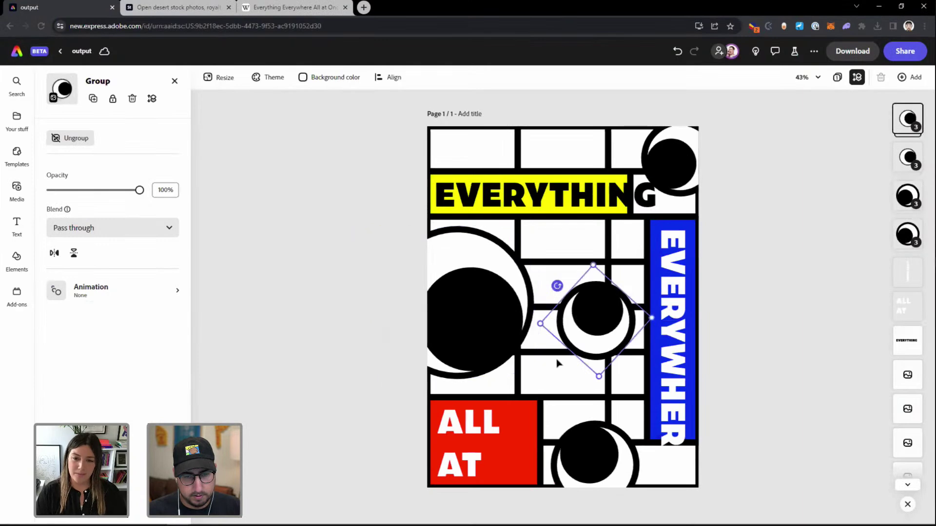
left_click_drag(557, 286, 582, 313)
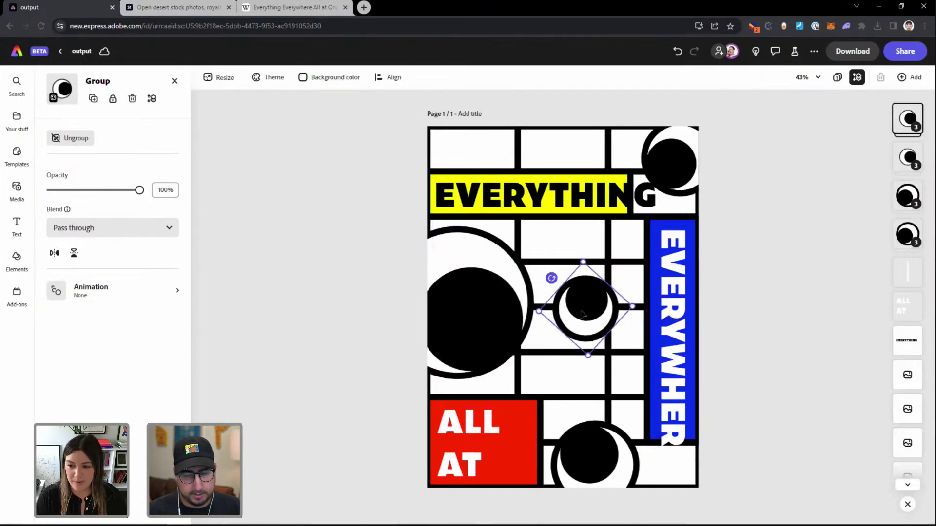
Check the bottom eye against the Illustrator original and rotate it in Adobe Express so its pupil shifts toward the upper right
key("alt+Tab")
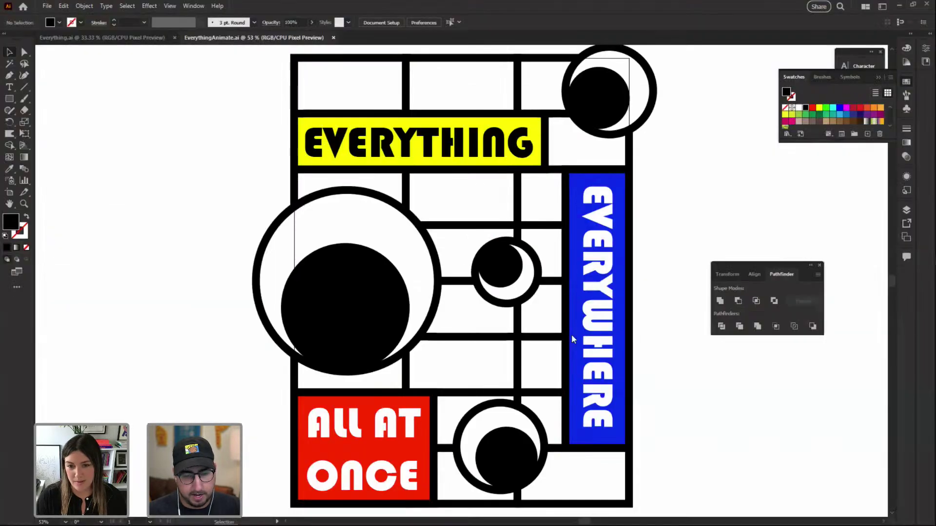
key("alt+Tab")
left_click(591, 449)
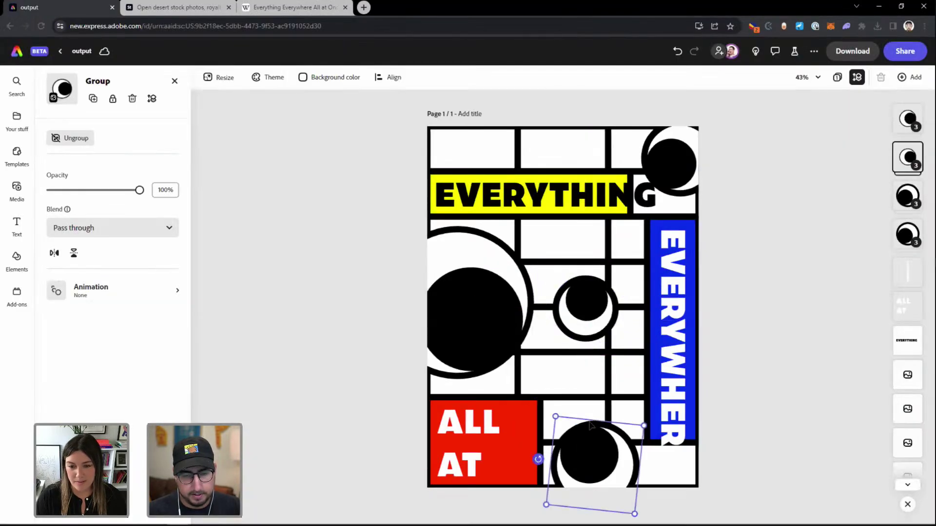
left_click_drag(538, 459, 575, 397)
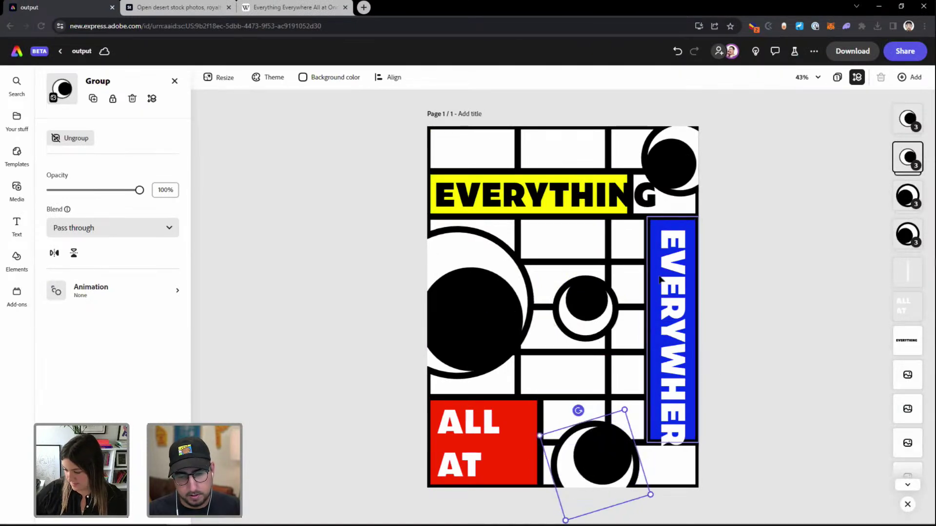
Try the Abolition font on the EVERYTHING text
left_click(678, 201)
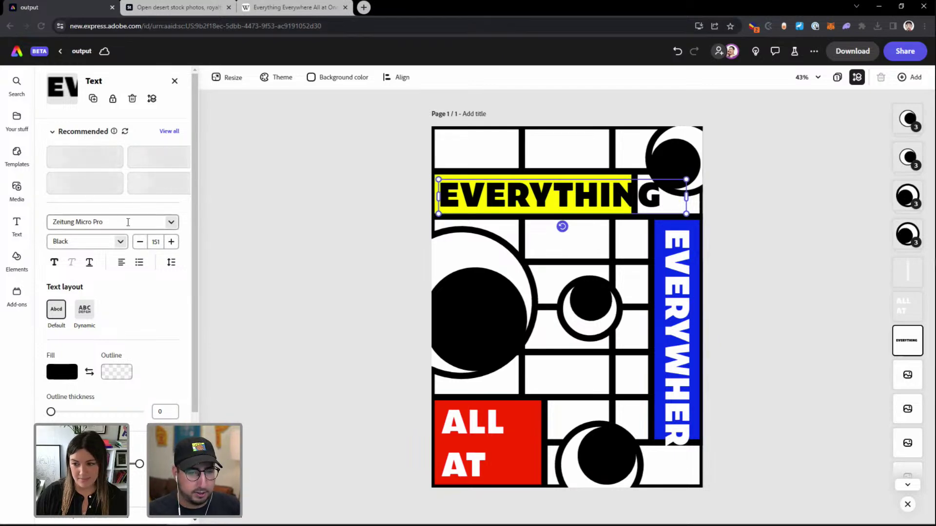
left_click(170, 222)
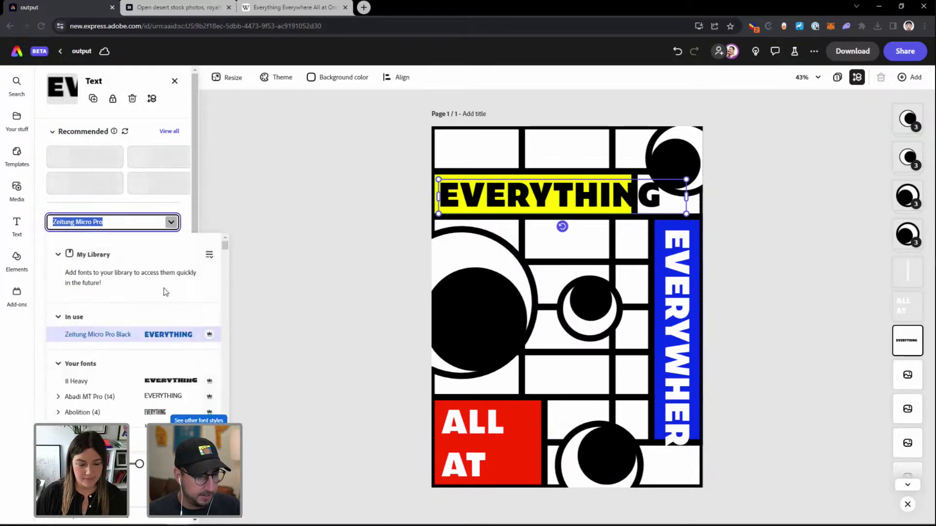
scroll(165, 292, "down", 3)
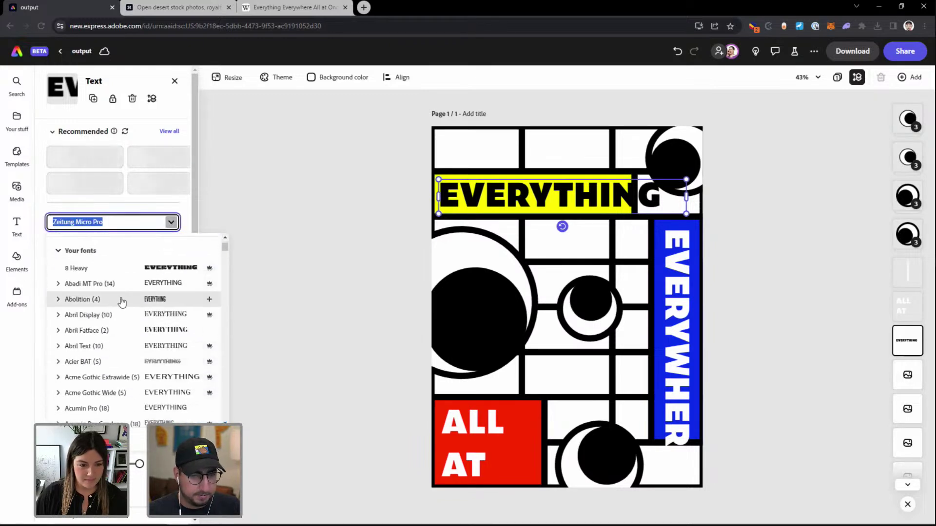
left_click(122, 300)
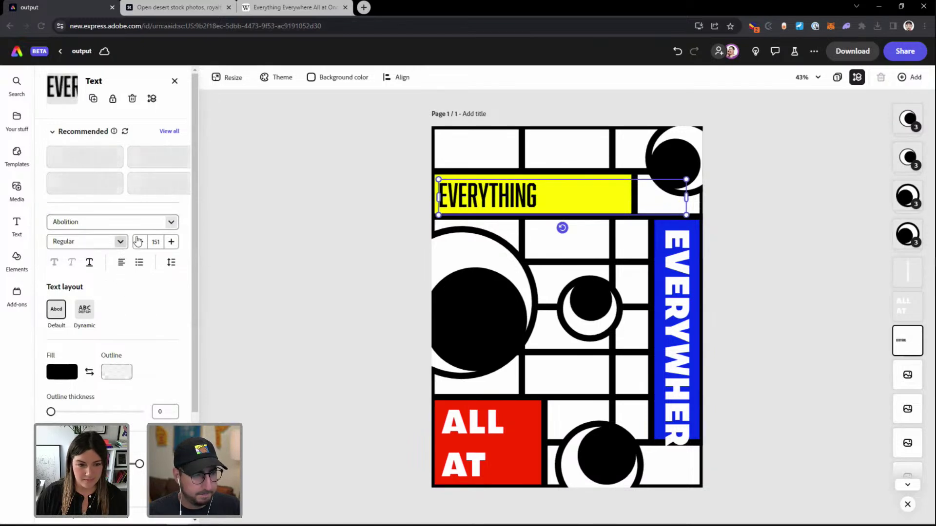
Set the EVERYTHING text's font to Adrianna Condensed ExtraBold
left_click(171, 222)
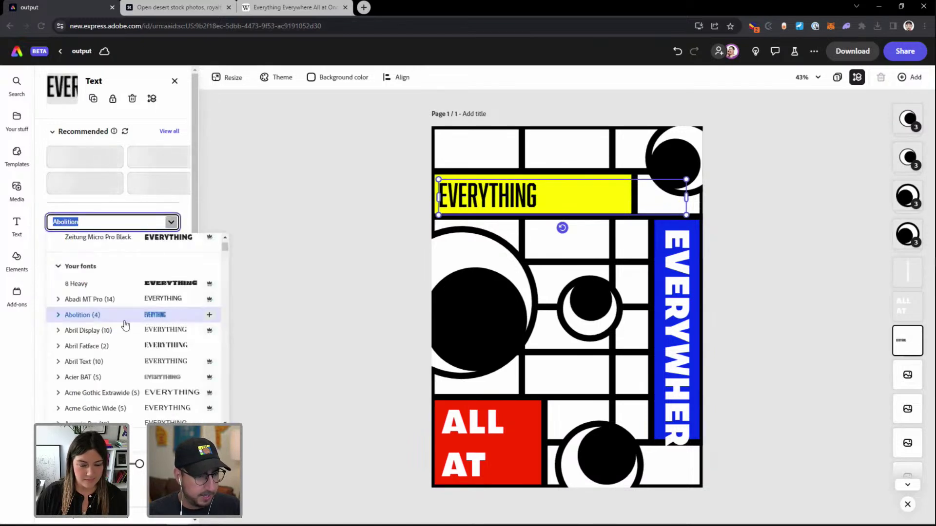
scroll(126, 325, "down", 4)
scroll(122, 332, "down", 3)
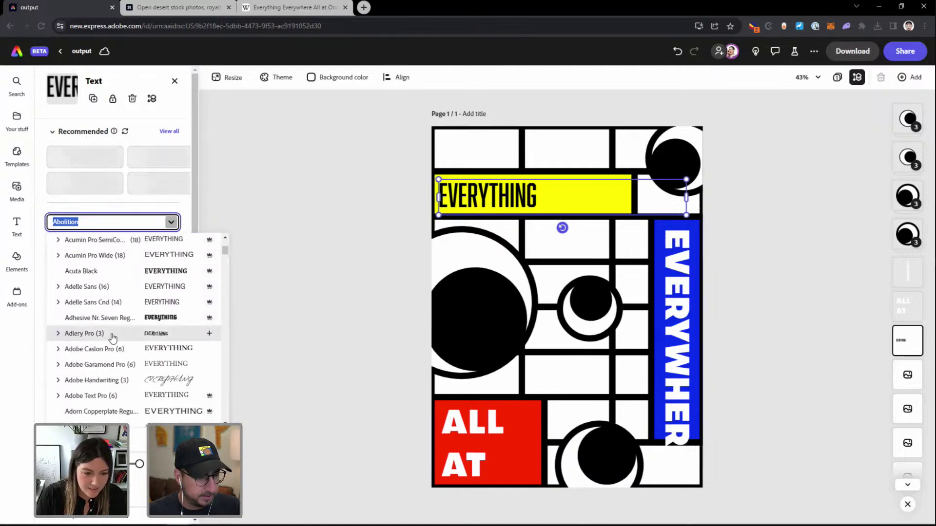
scroll(112, 337, "down", 3)
scroll(107, 340, "down", 1)
left_click(105, 385)
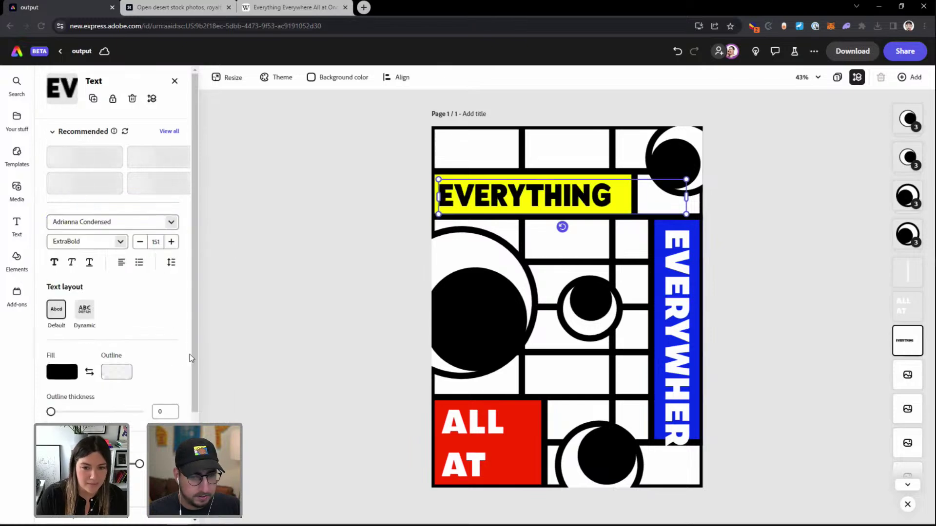
Narrow the EVERYTHING text box, enlarge the text to size 162 and position it inside the yellow block
left_click_drag(686, 199, 636, 219)
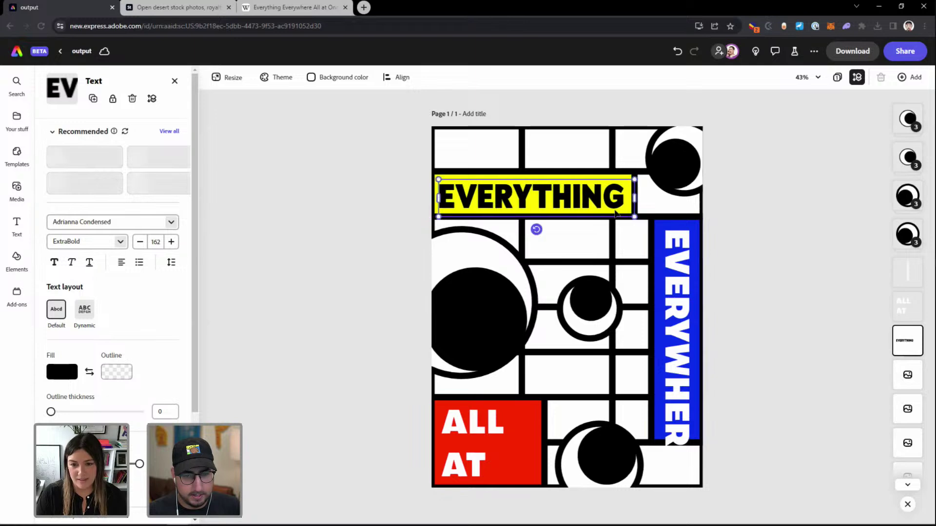
left_click_drag(558, 194, 561, 191)
left_click(615, 209)
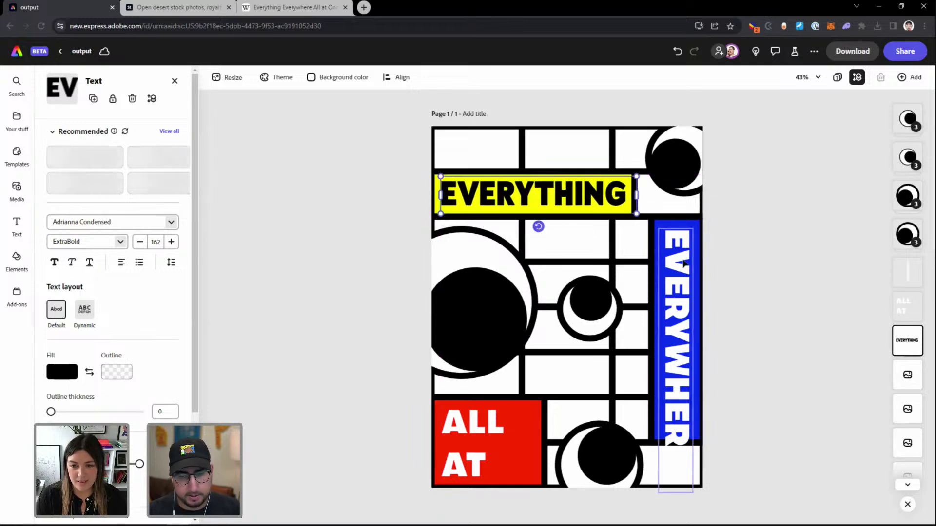
left_click(658, 243)
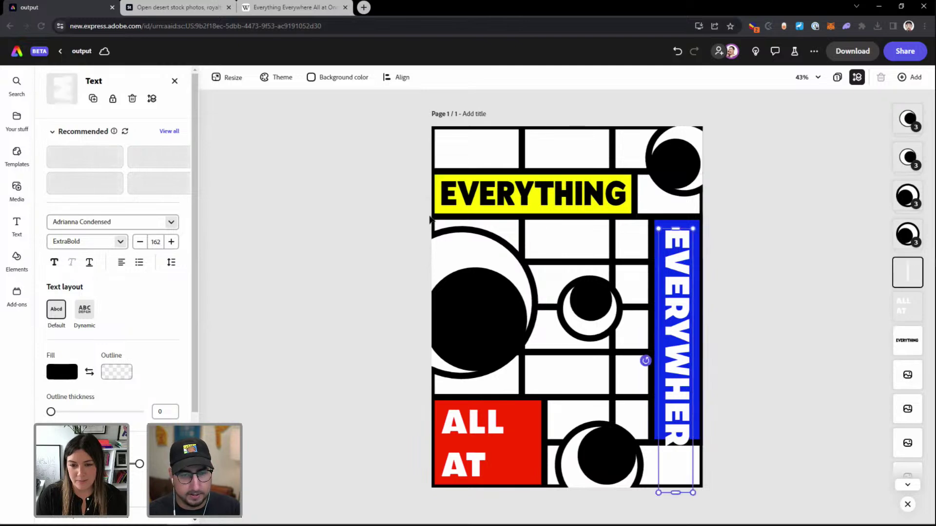
left_click(102, 222)
type("adri")
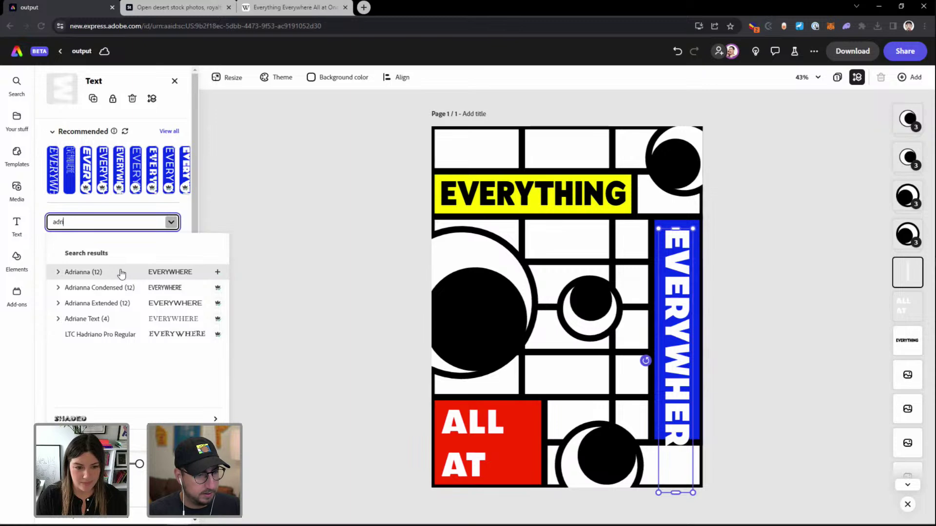
left_click(542, 197)
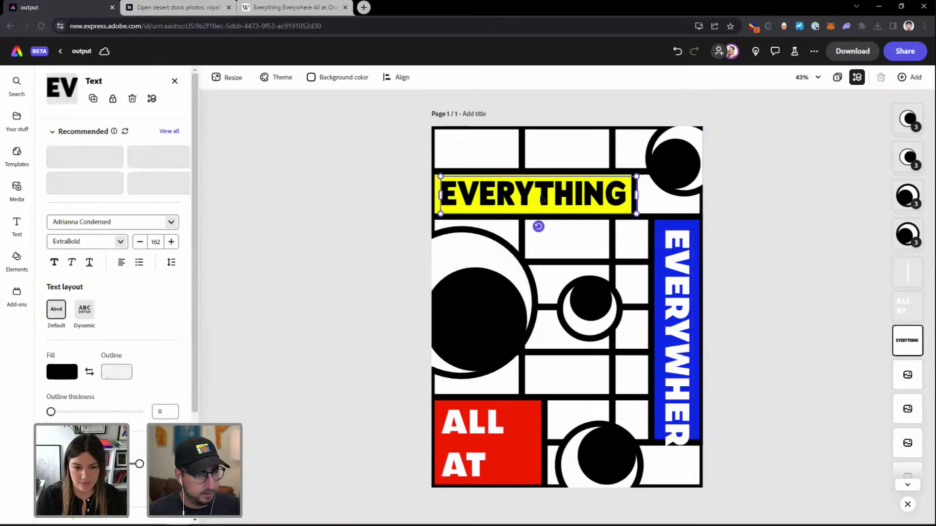
Set the EVERYWHERE text to Adrianna Condensed ExtraBold, then resize it to 162 so it fits inside the blue block
left_click(672, 293)
left_click(102, 221)
type("adri")
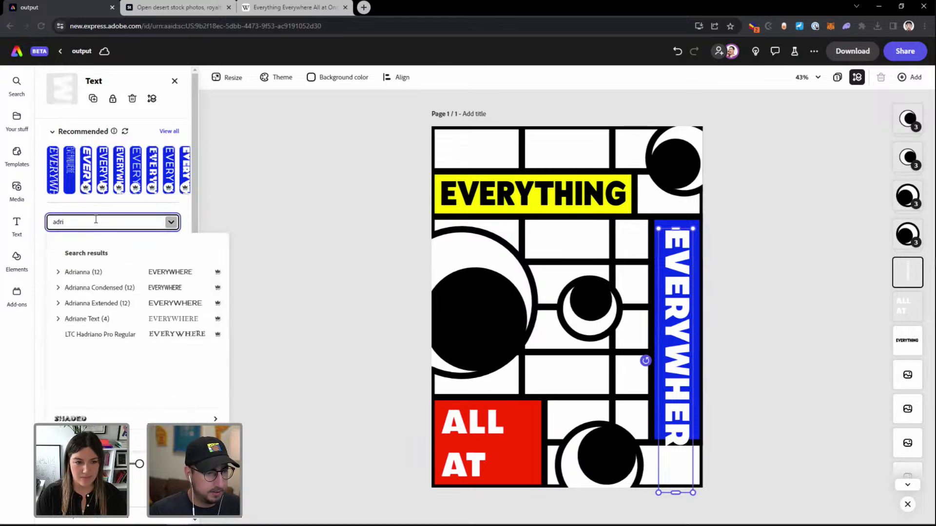
left_click(58, 288)
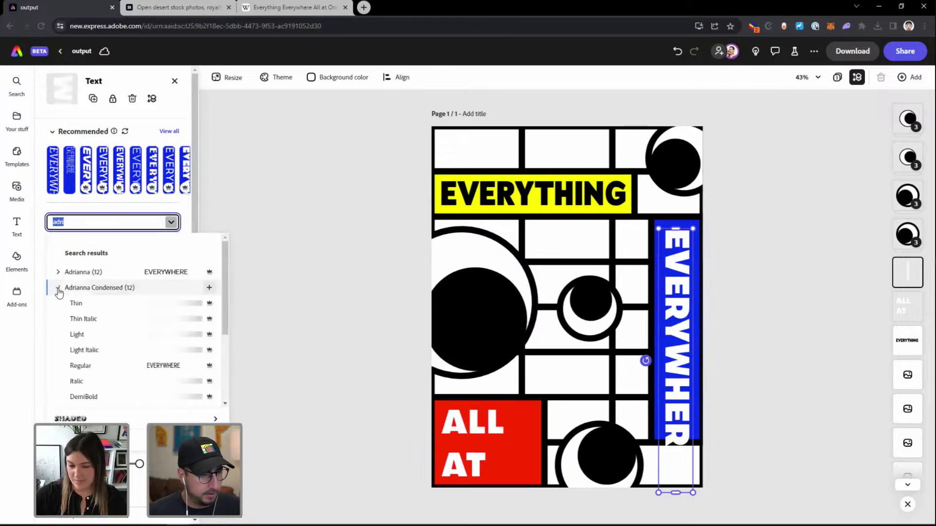
scroll(118, 317, "down", 3)
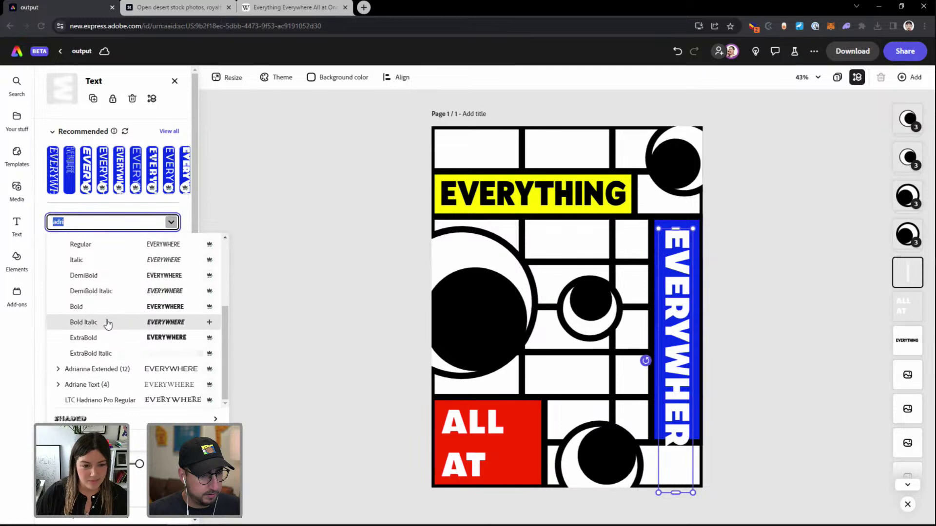
left_click(100, 339)
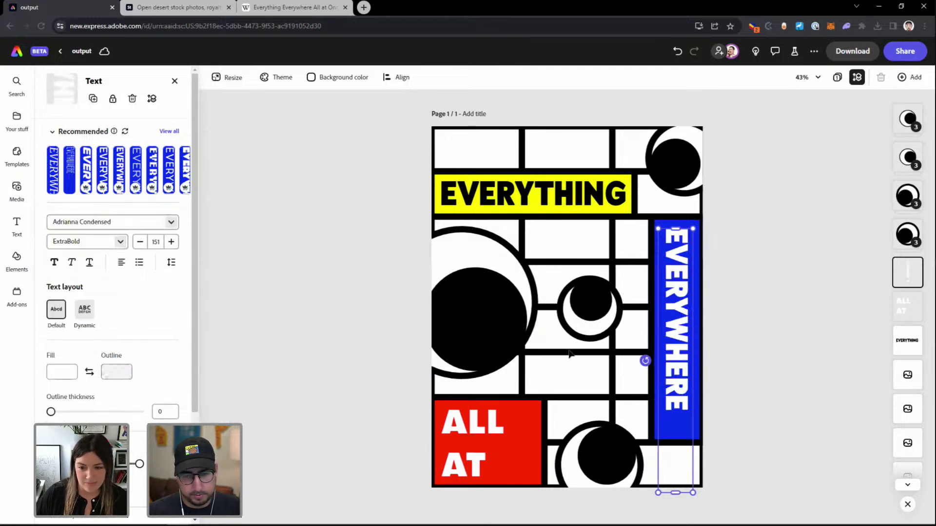
left_click_drag(677, 493, 637, 431)
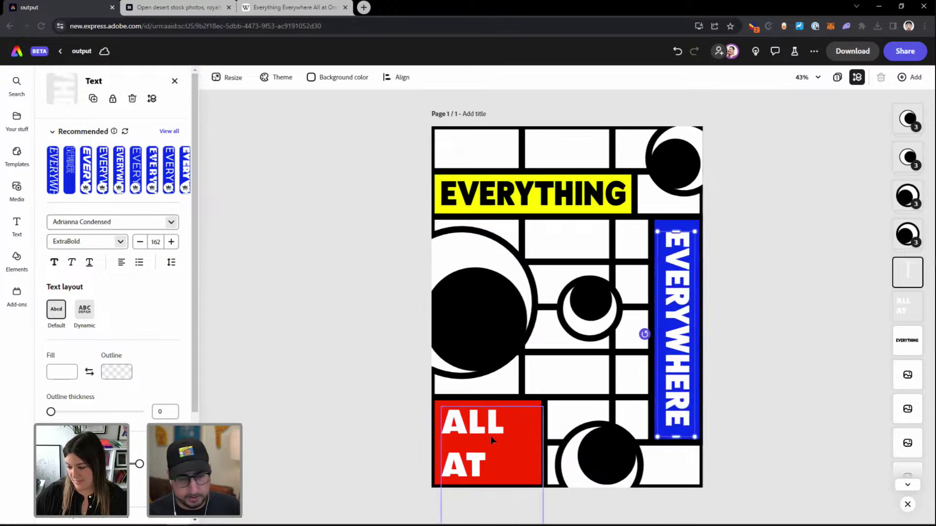
Set the ALL AT ONCE text to Adrianna Condensed ExtraBold and adjust its text box so it sits on two lines inside the red block
left_click(479, 419)
left_click_drag(545, 465, 566, 465)
left_click(103, 219)
type("adrian")
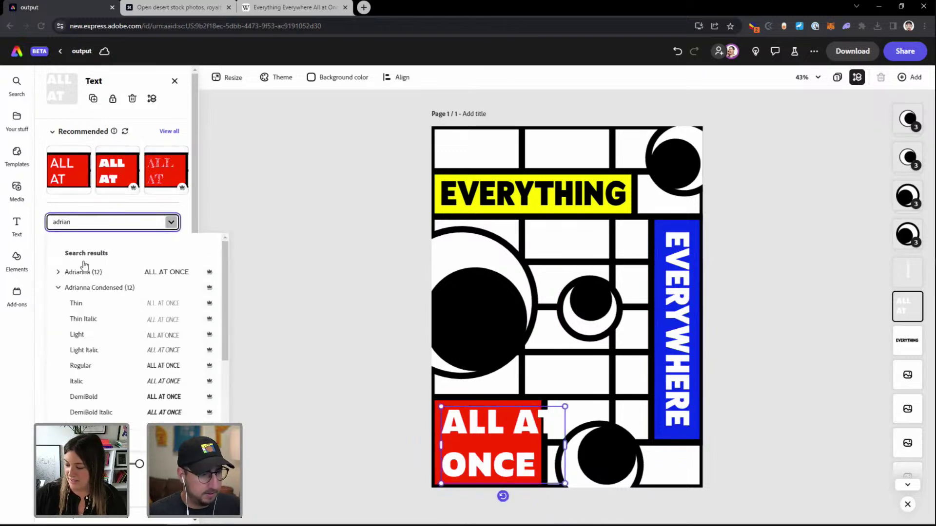
scroll(104, 397, "down", 1)
left_click(95, 386)
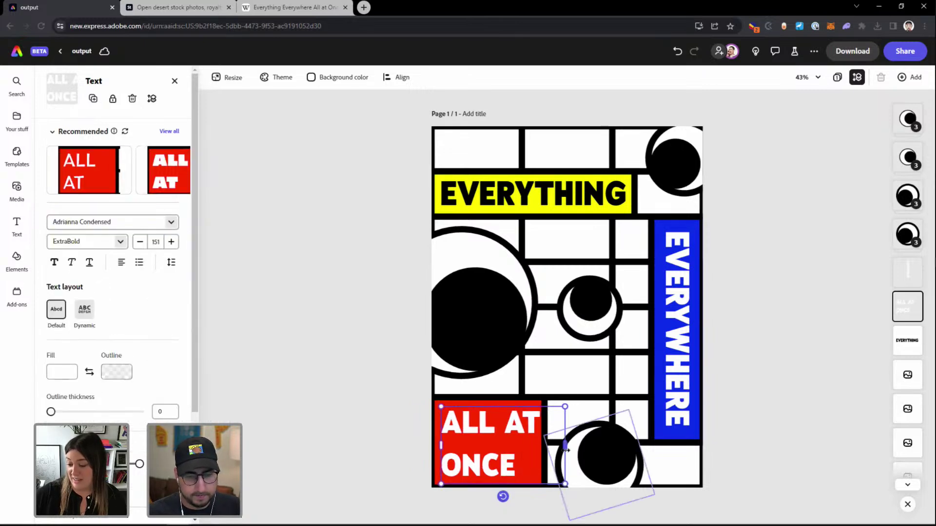
left_click_drag(566, 449, 554, 449)
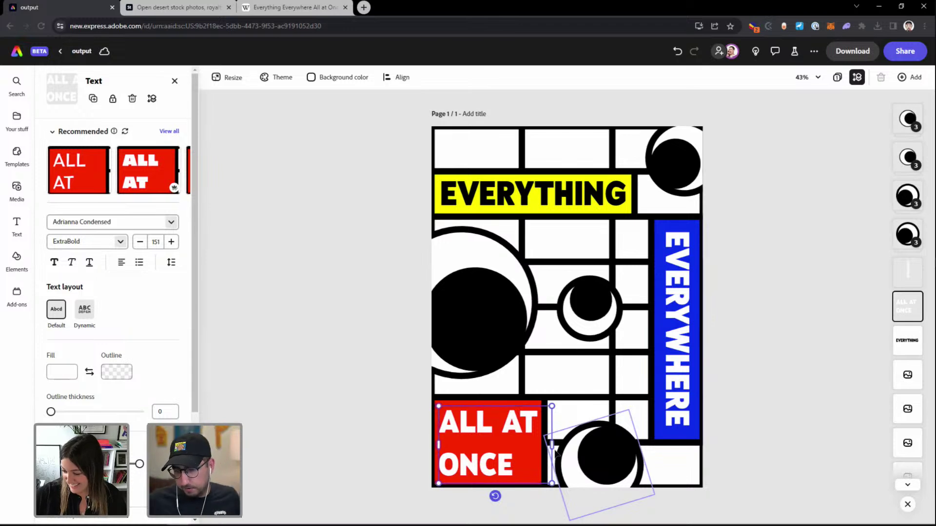
left_click(325, 227)
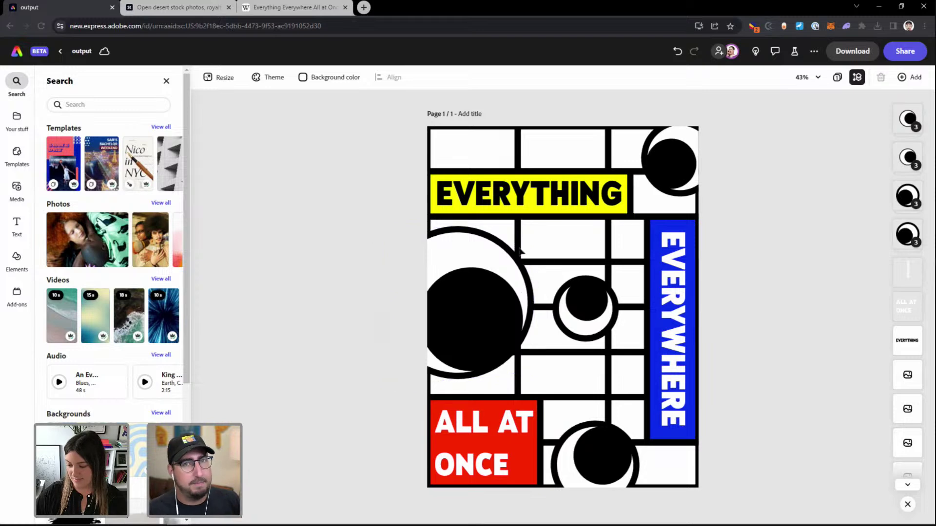
Add a Bungee in animation to the poster's top-right eye with its direction set to left
mouse_move(168, 178)
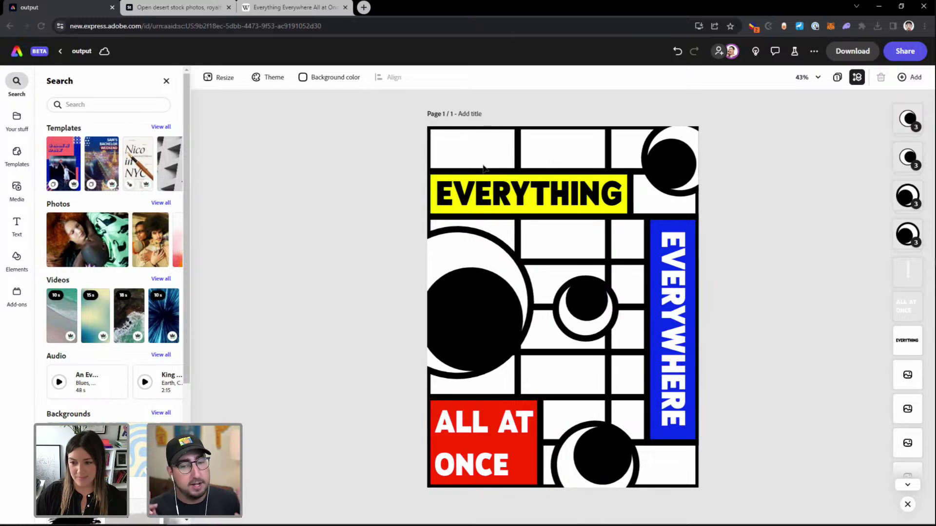
left_click(682, 173)
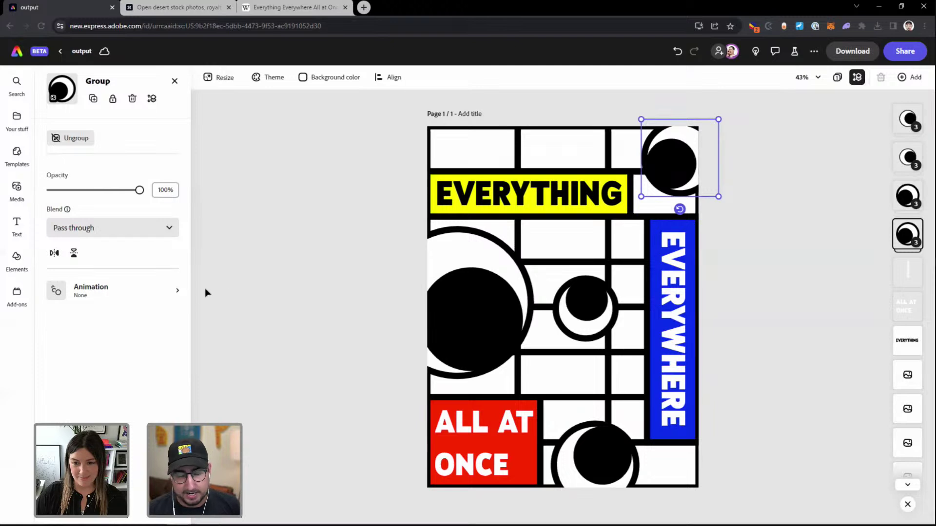
left_click(90, 294)
left_click(62, 126)
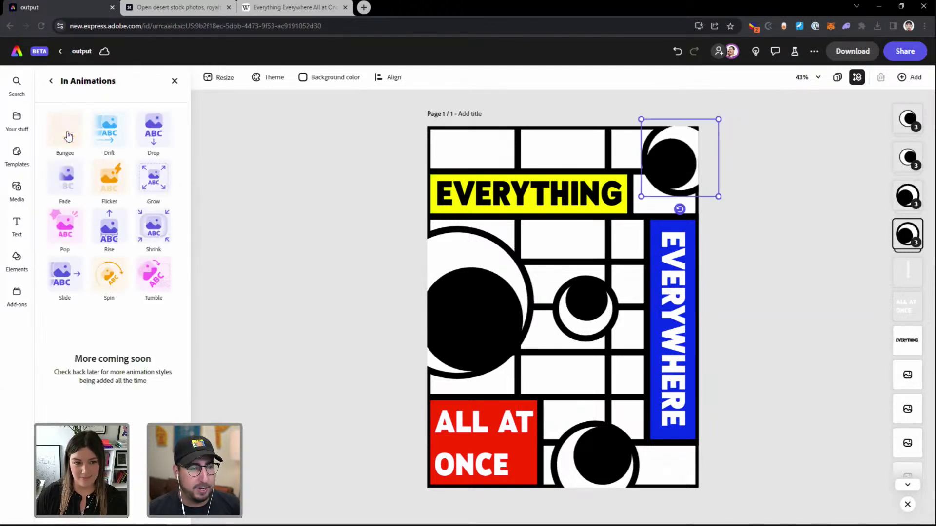
left_click(67, 134)
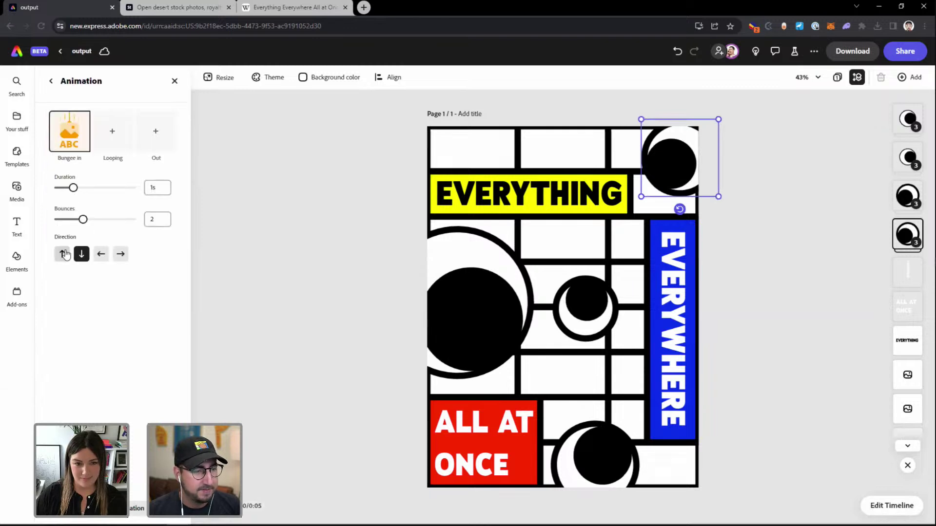
left_click(100, 254)
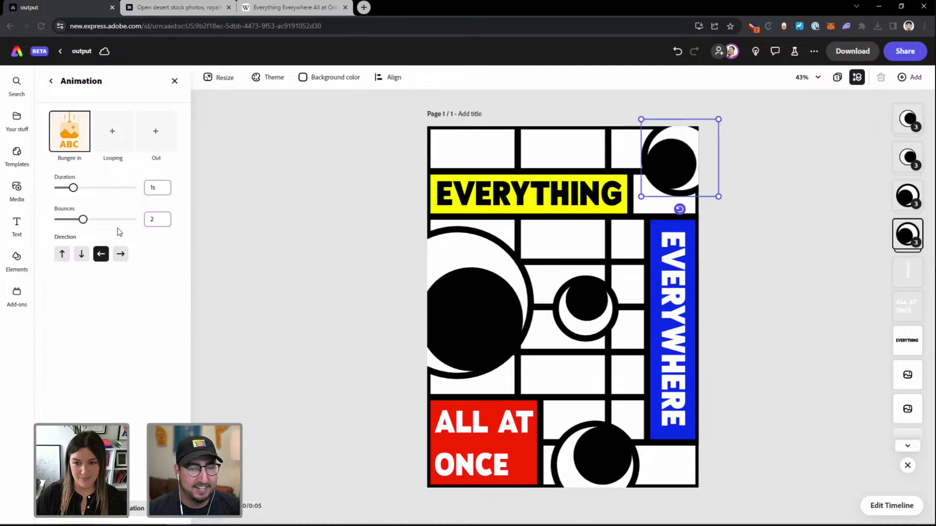
Add a looping Spin animation to the top-right eye, try the Energetic and Strong personalities, and set it to Loud
left_click(109, 139)
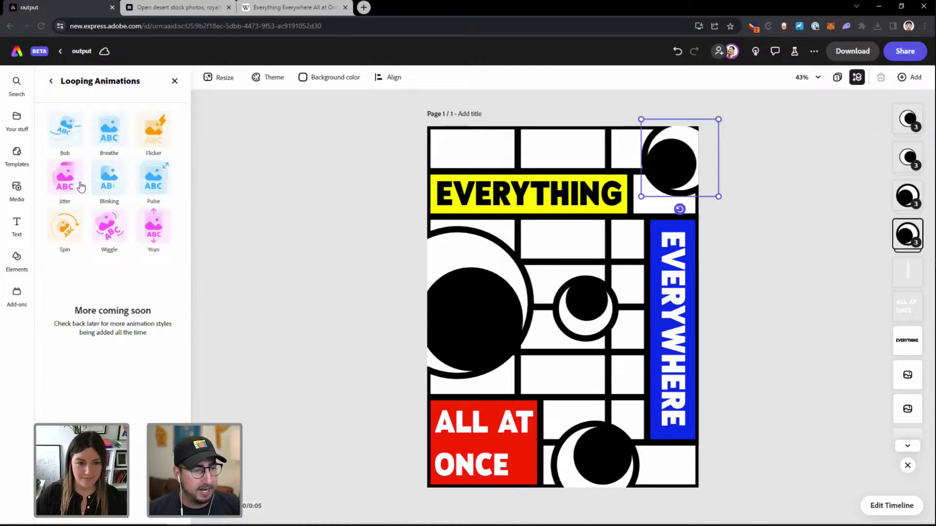
left_click(65, 228)
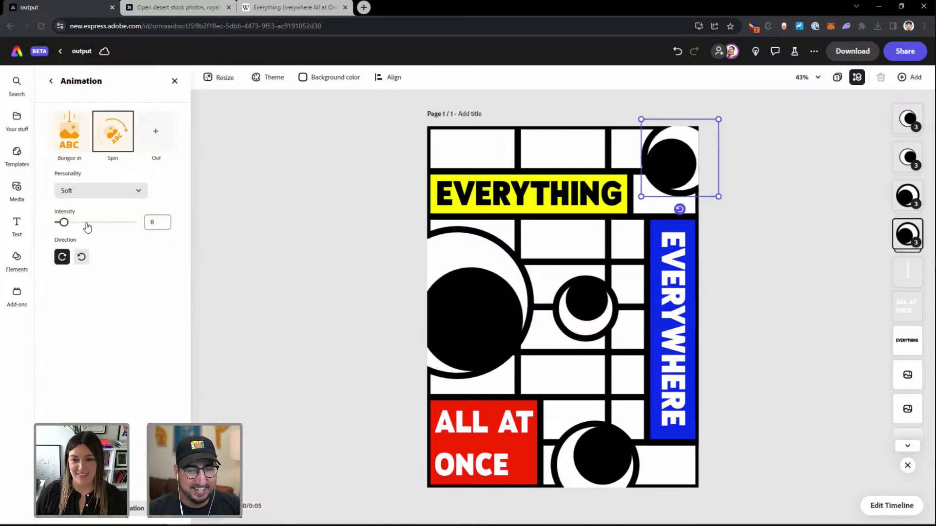
left_click(95, 194)
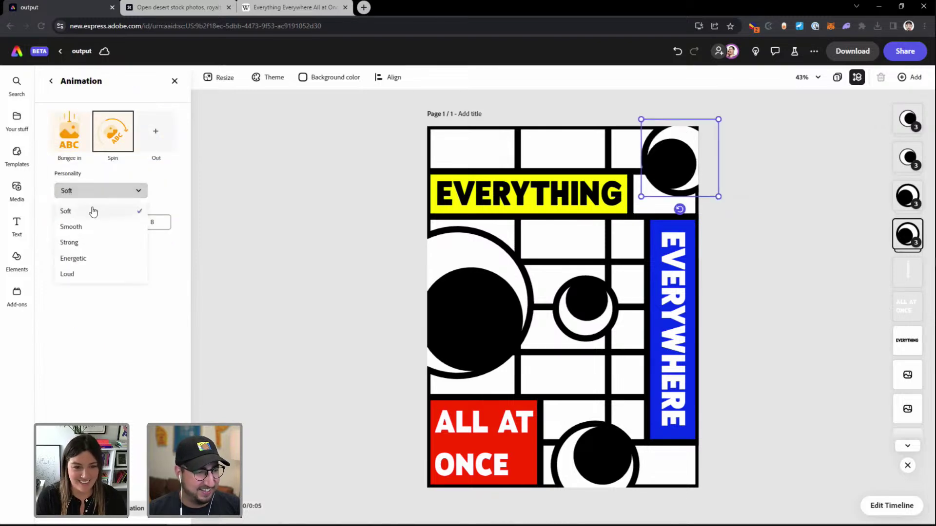
left_click(82, 259)
left_click(82, 259)
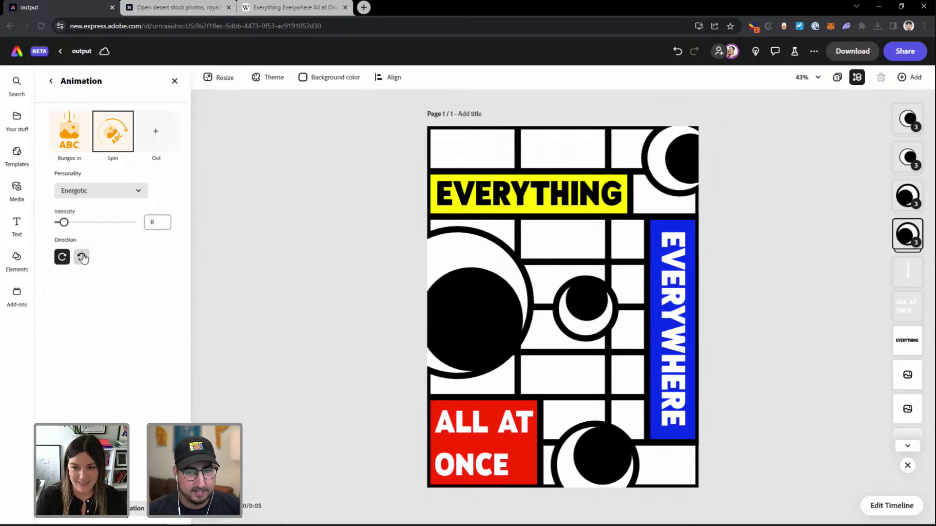
left_click(92, 194)
left_click(85, 242)
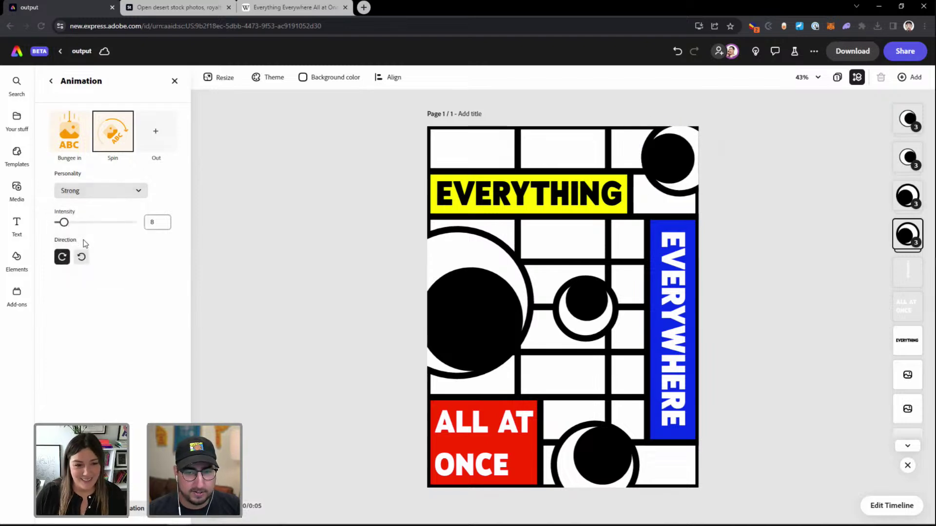
left_click(95, 195)
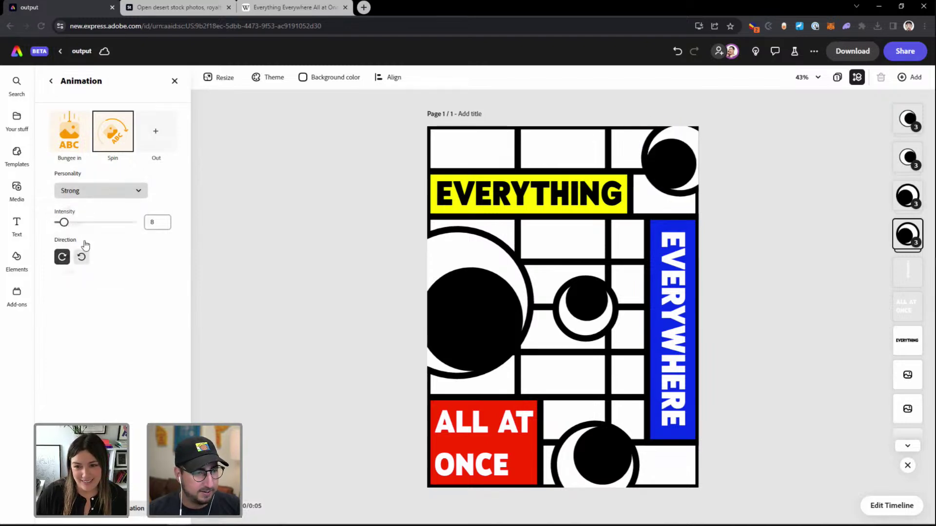
left_click(87, 273)
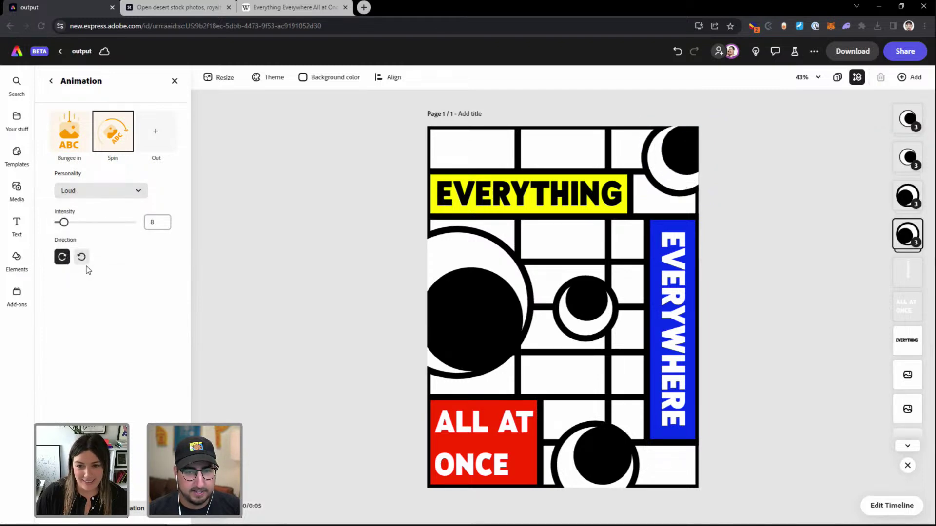
Give the poster's large left eye a Bungee in animation with its direction set to right, plus a looping Spin animation
left_click(459, 307)
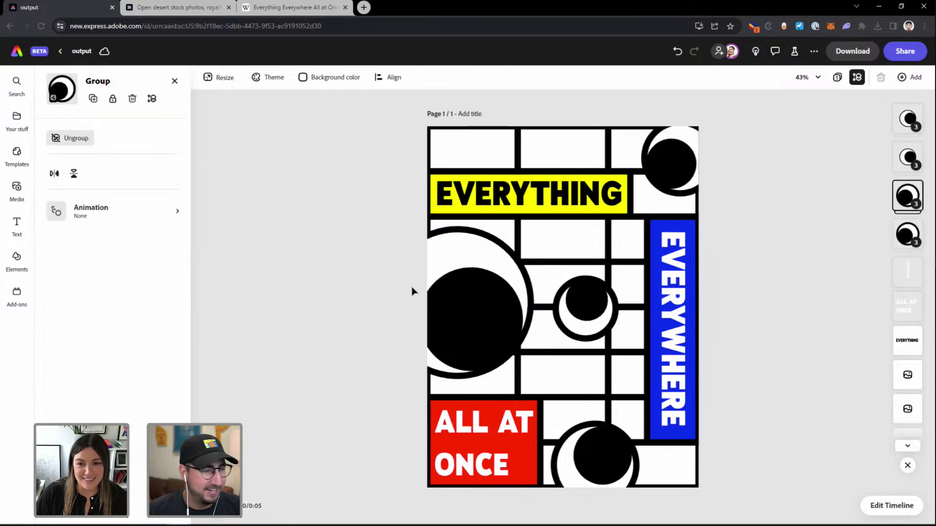
left_click(683, 164)
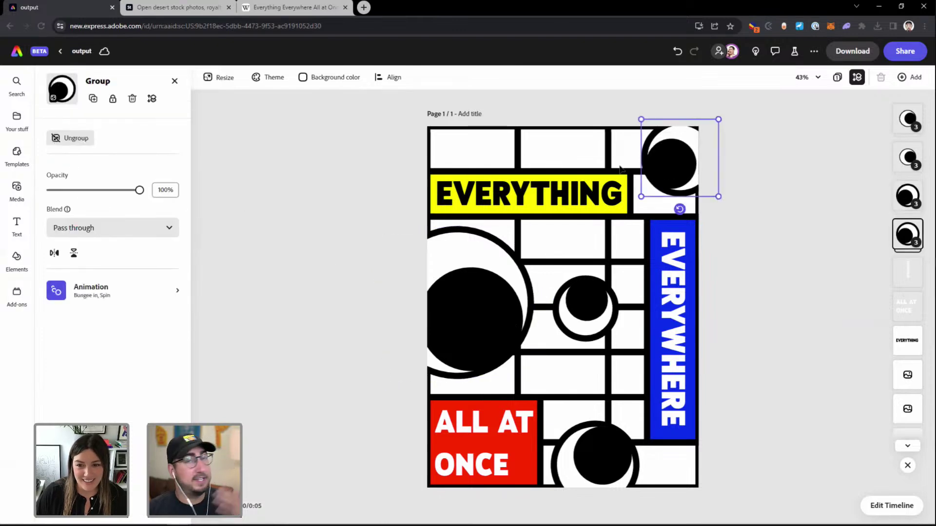
left_click(493, 263)
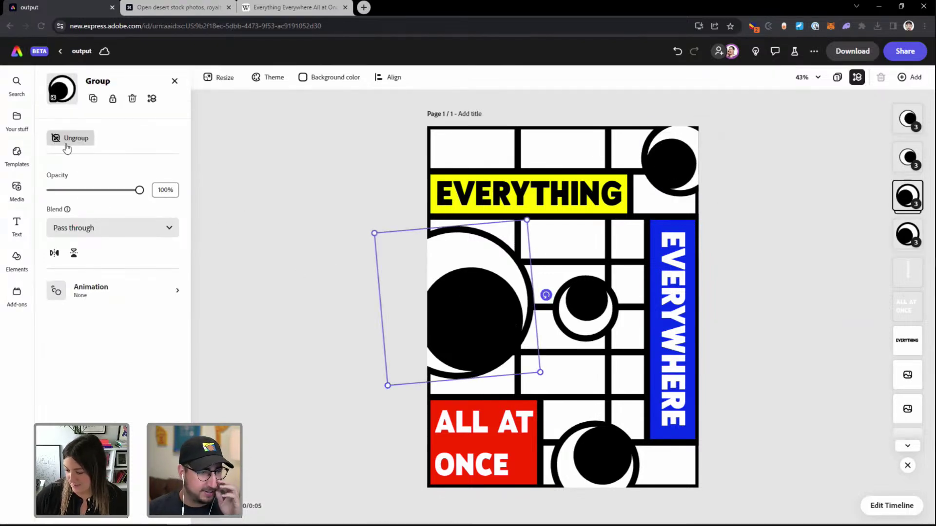
left_click(86, 289)
left_click(69, 131)
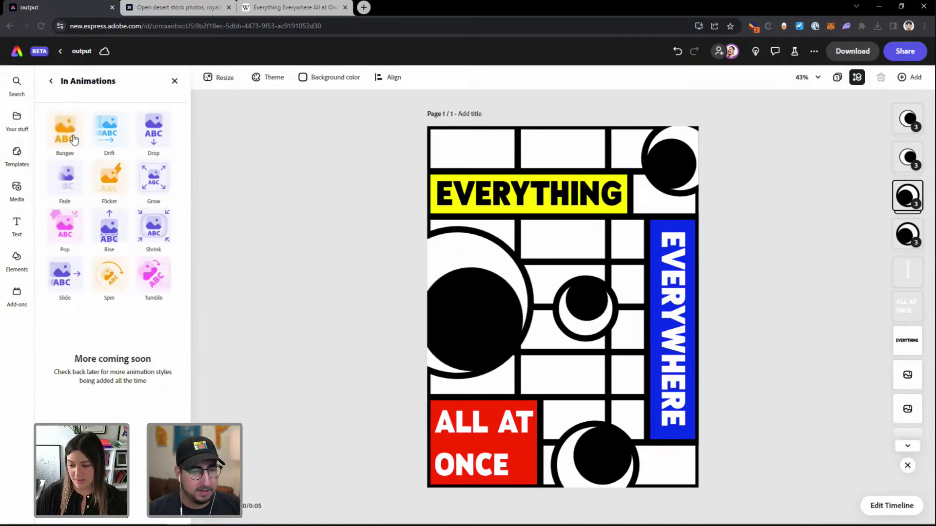
left_click(73, 140)
left_click(125, 256)
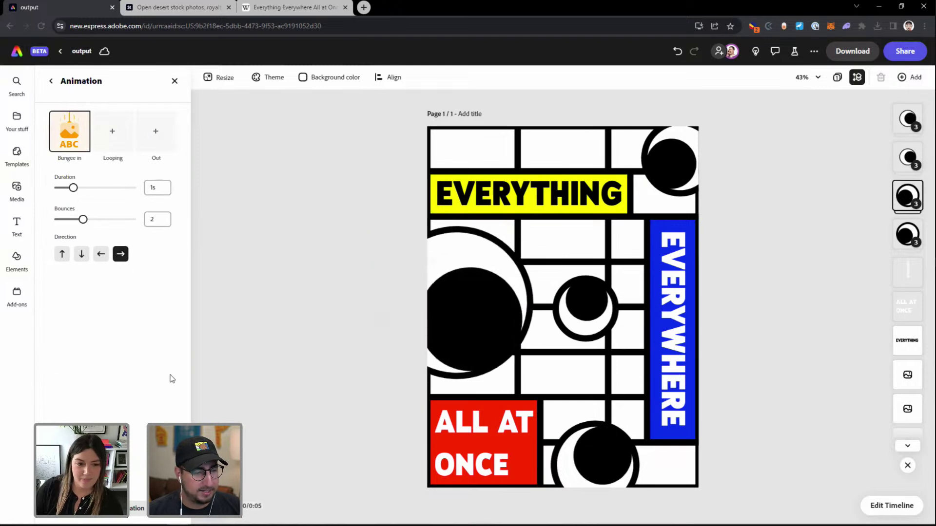
left_click(112, 131)
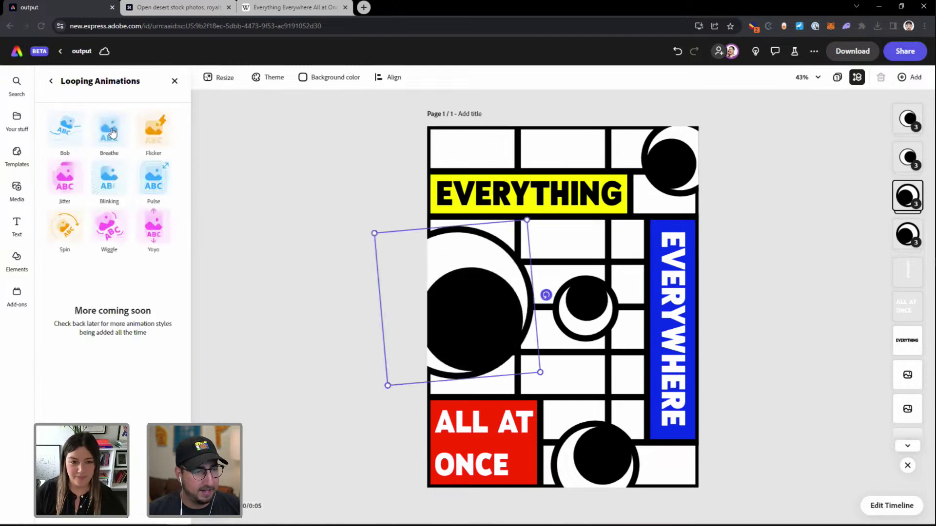
left_click(65, 227)
Give the small centre eye a Shrink in animation and a looping Spin animation
left_click(595, 310)
left_click(81, 139)
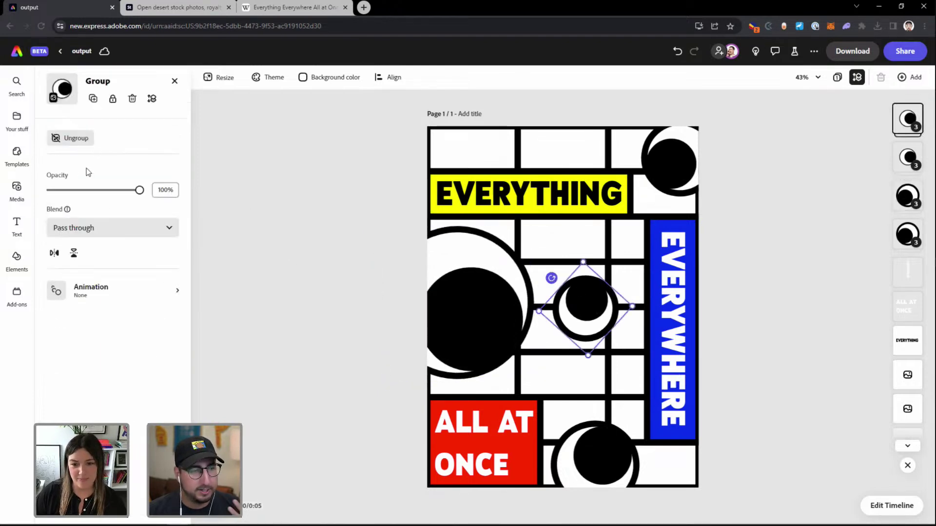
left_click(84, 292)
left_click(70, 133)
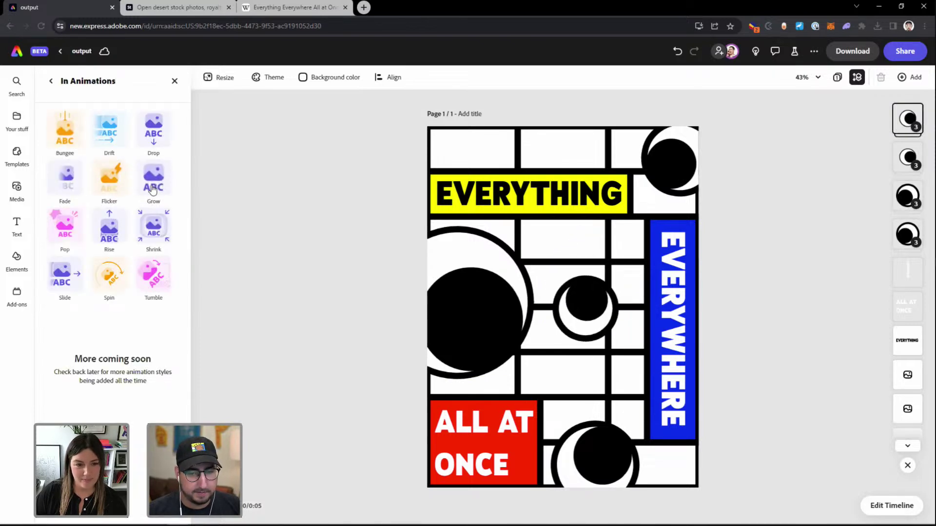
left_click(152, 229)
left_click(112, 132)
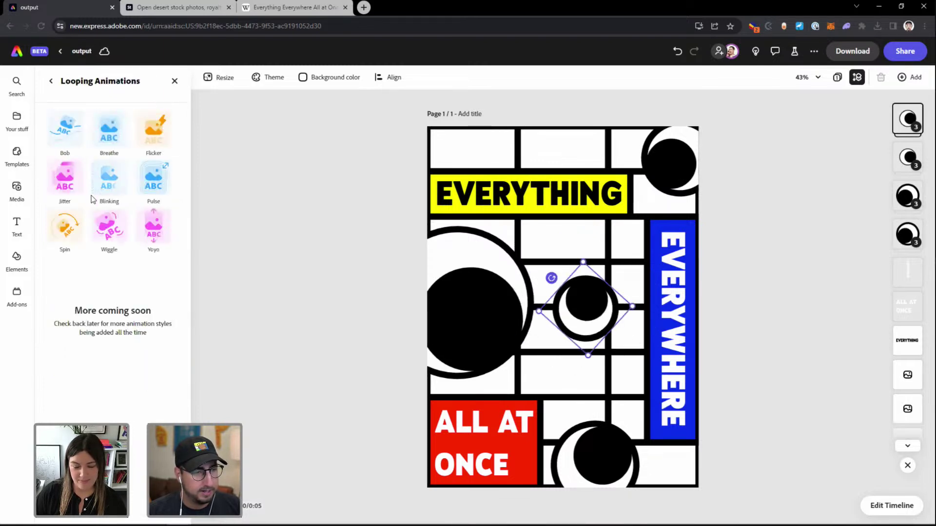
left_click(65, 227)
Give the poster's bottom eye a Bungee in animation with its direction set to up, plus a looping Spin animation
left_click(51, 81)
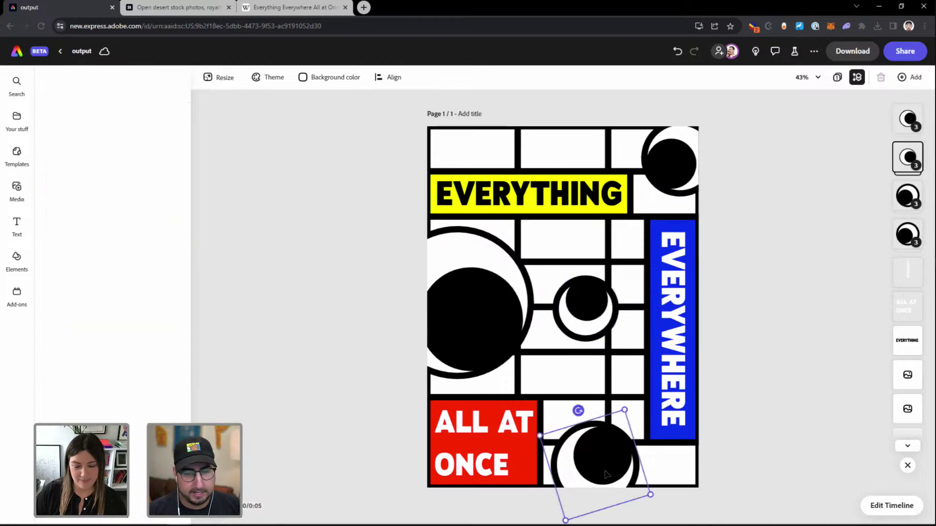
left_click(81, 293)
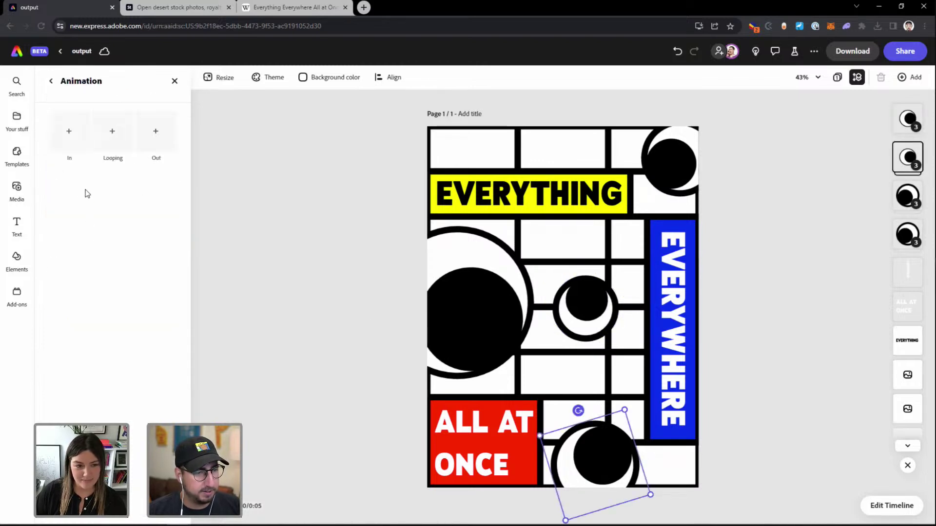
left_click(65, 129)
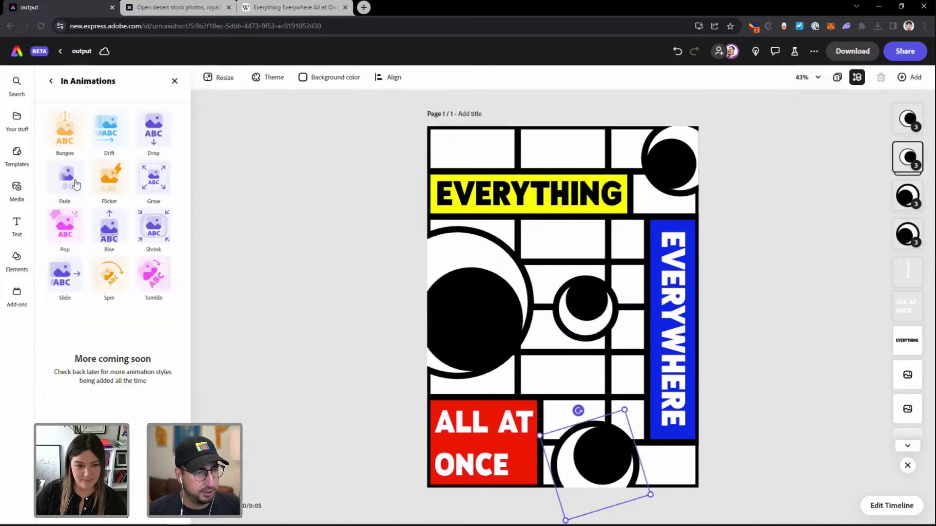
left_click(73, 141)
left_click(61, 255)
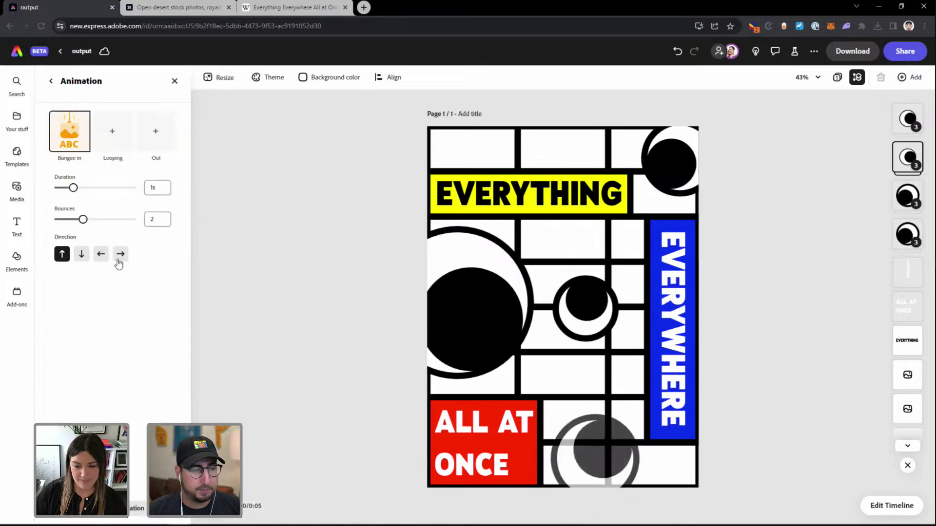
left_click(109, 129)
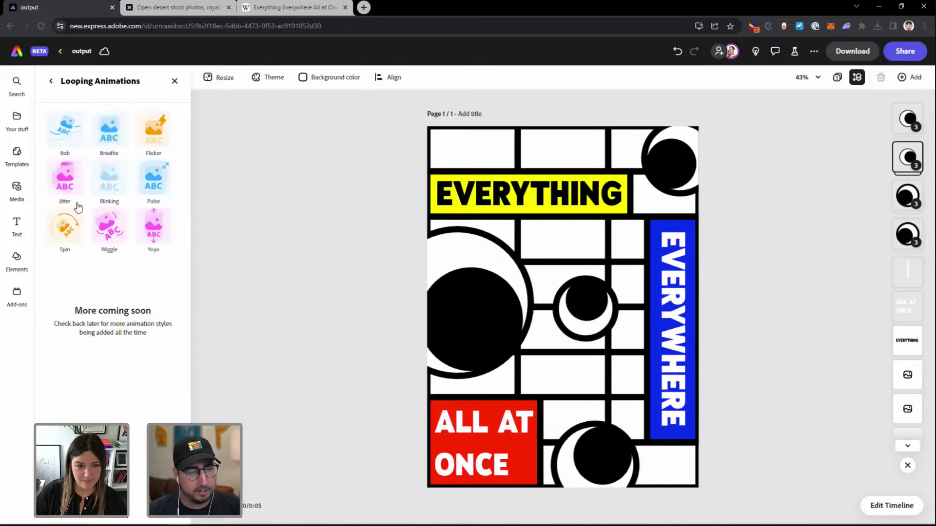
left_click(65, 225)
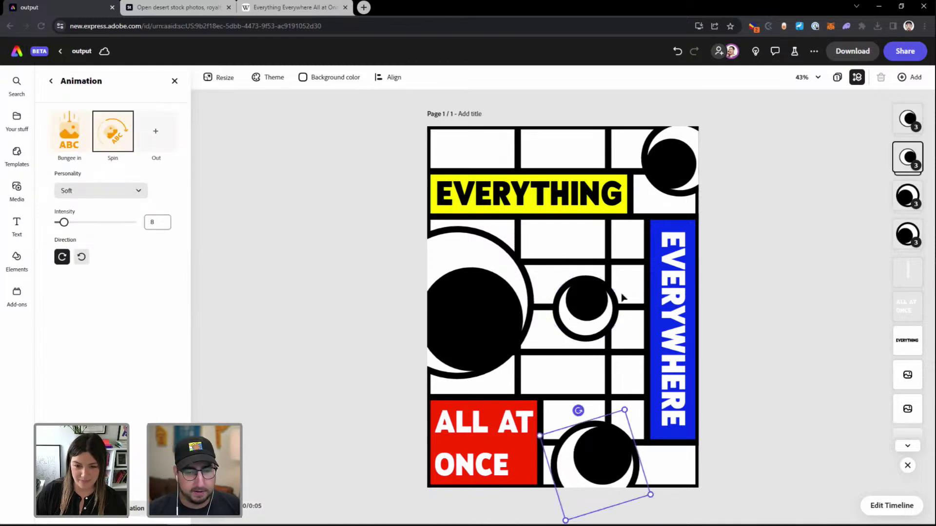
Apply a Fade in animation to the vertical EVERYWHERE title
left_click(663, 232)
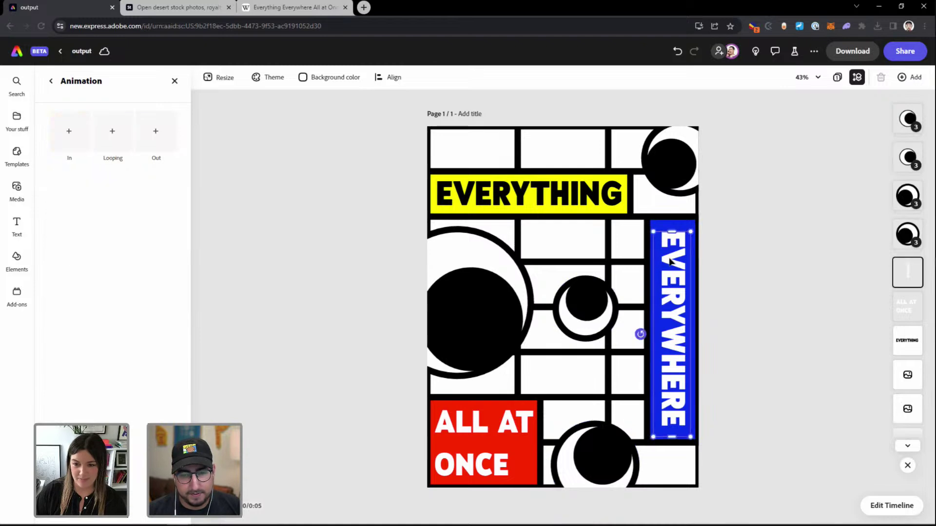
scroll(137, 373, "down", 3)
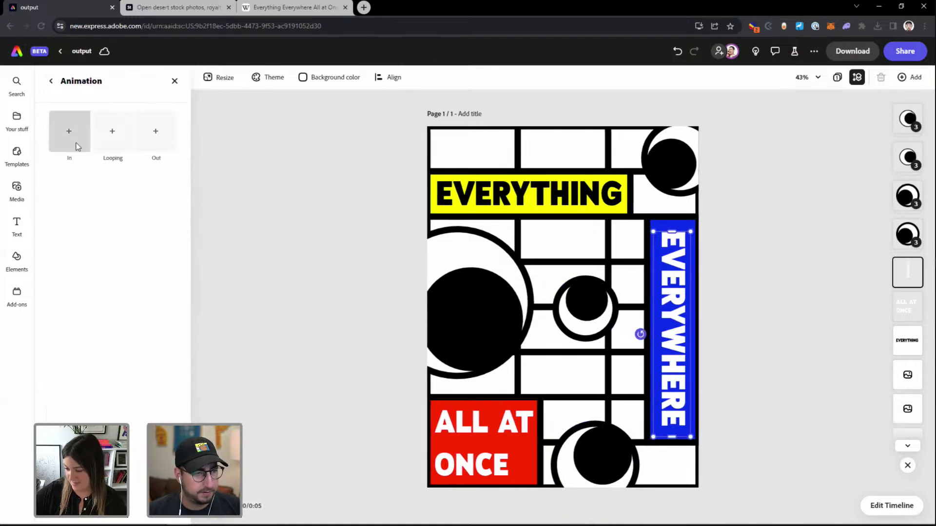
left_click(73, 141)
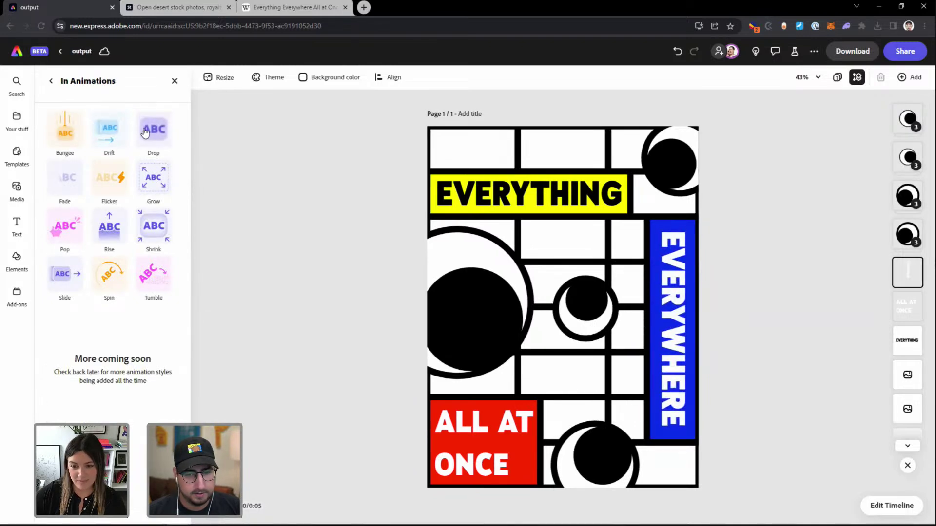
left_click(77, 176)
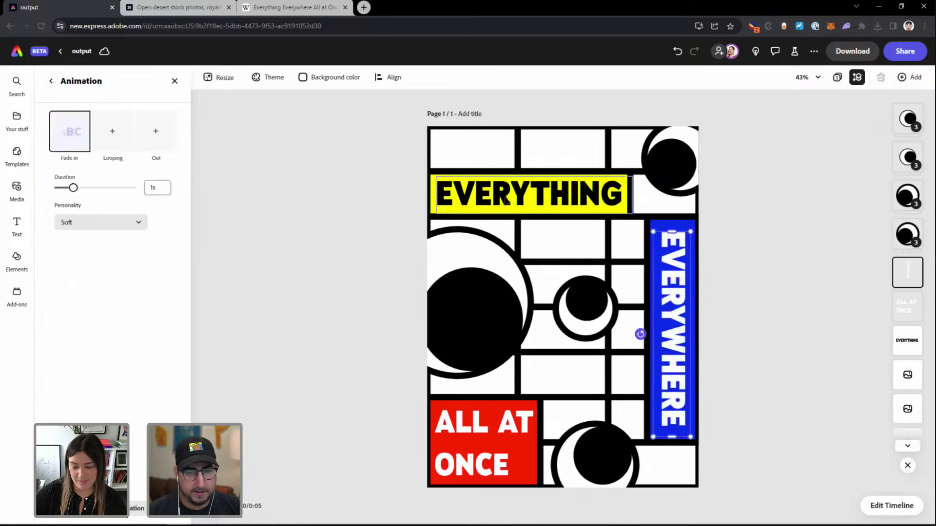
Apply a Fade in animation to the EVERYTHING title on the yellow block
left_click(528, 195)
scroll(112, 268, "down", 5)
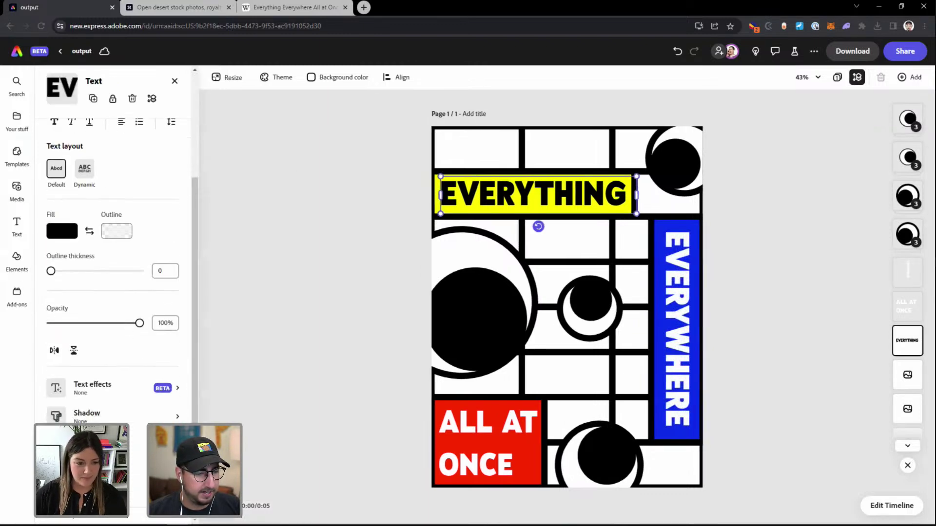
left_click(73, 146)
left_click(99, 263)
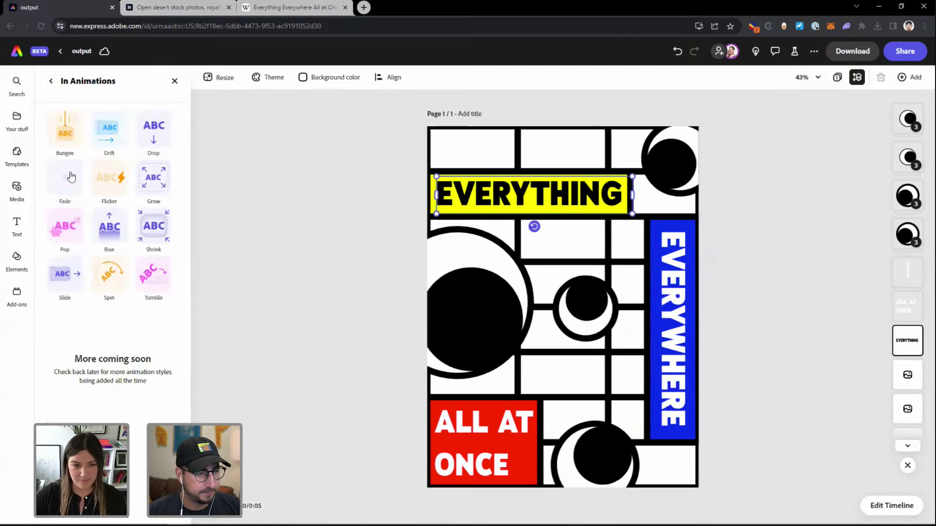
Apply a Fade in animation to the ALL AT ONCE title and play the whole poster animation
key("Tab")
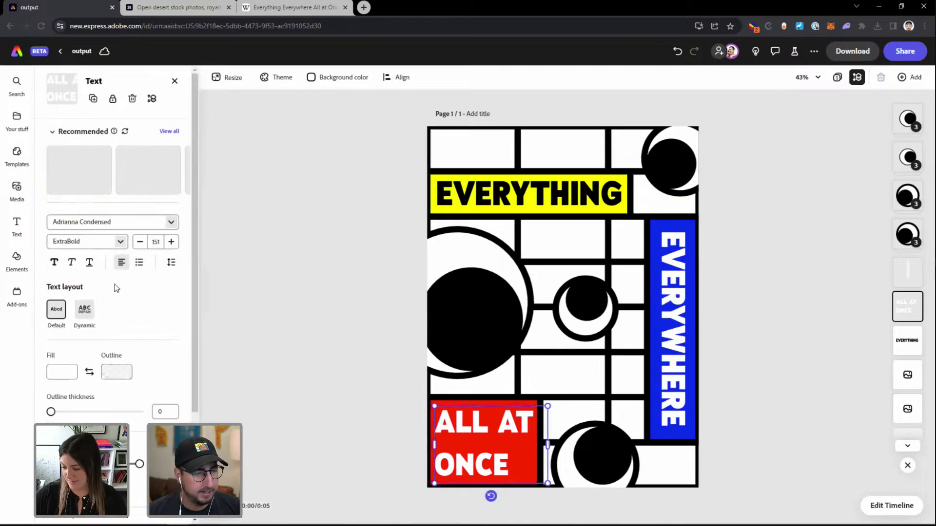
scroll(116, 324, "down", 3)
left_click(72, 146)
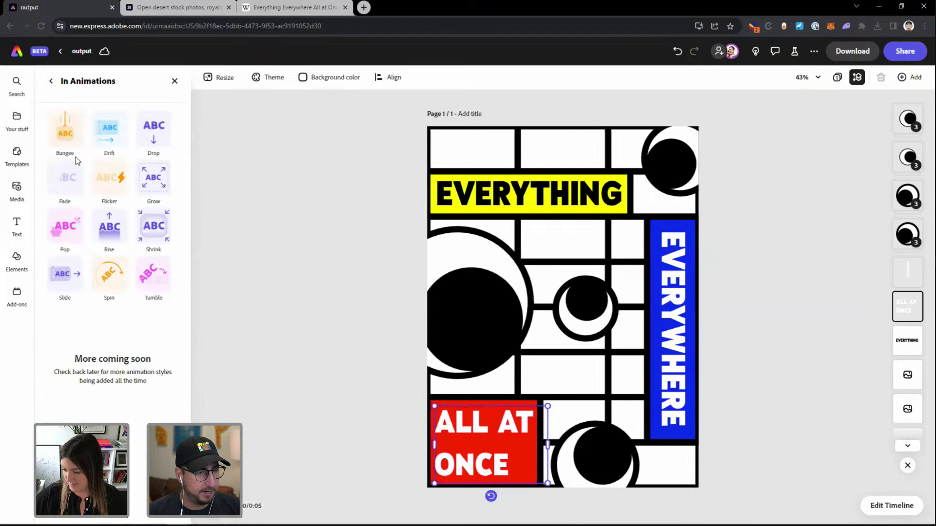
left_click(65, 180)
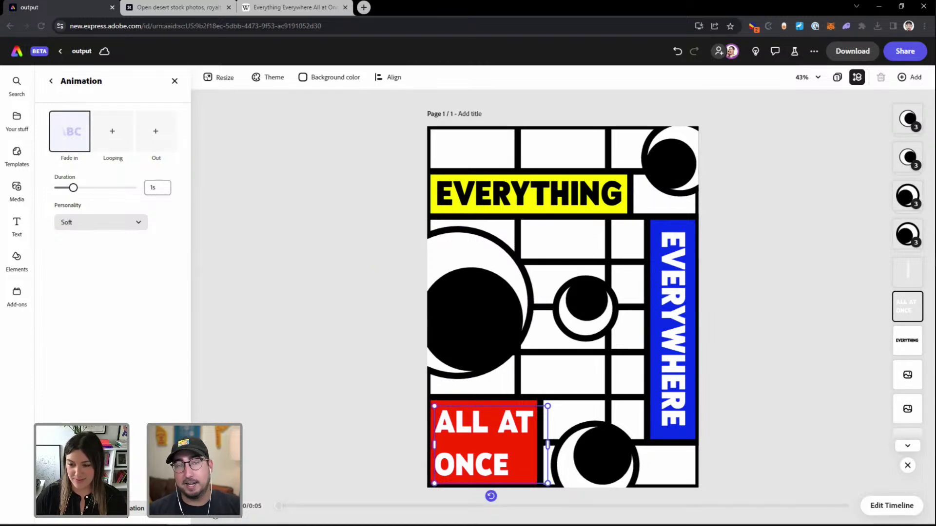
key("space")
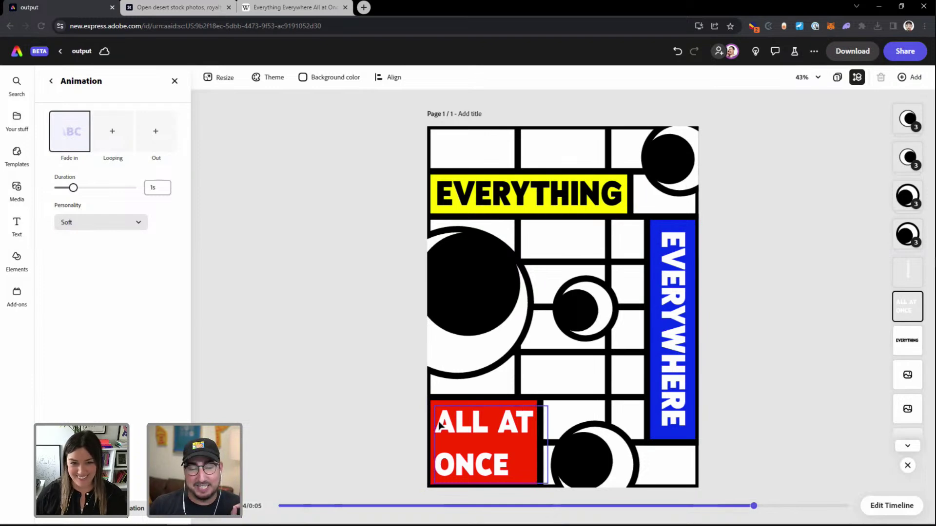
Show layer timing in the timeline and trim the large left eye's start to about one second into the scene
left_click(882, 507)
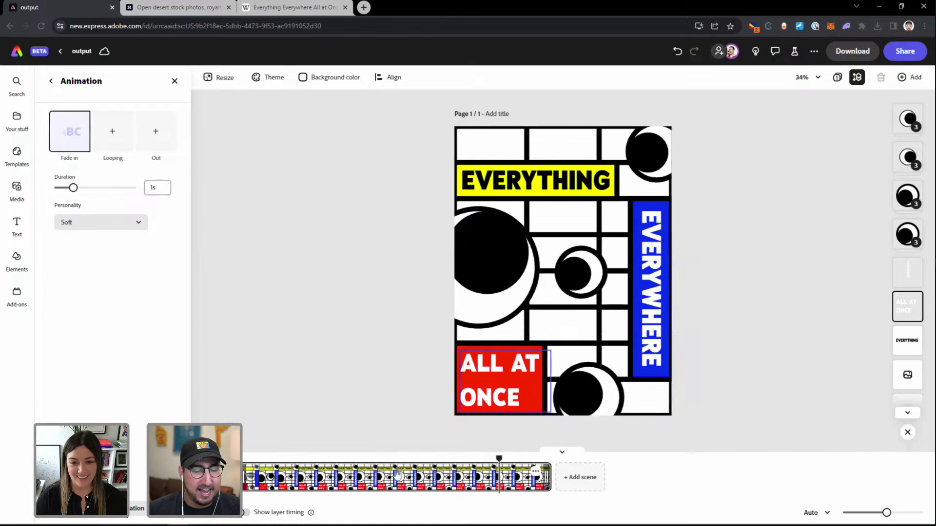
left_click(495, 258)
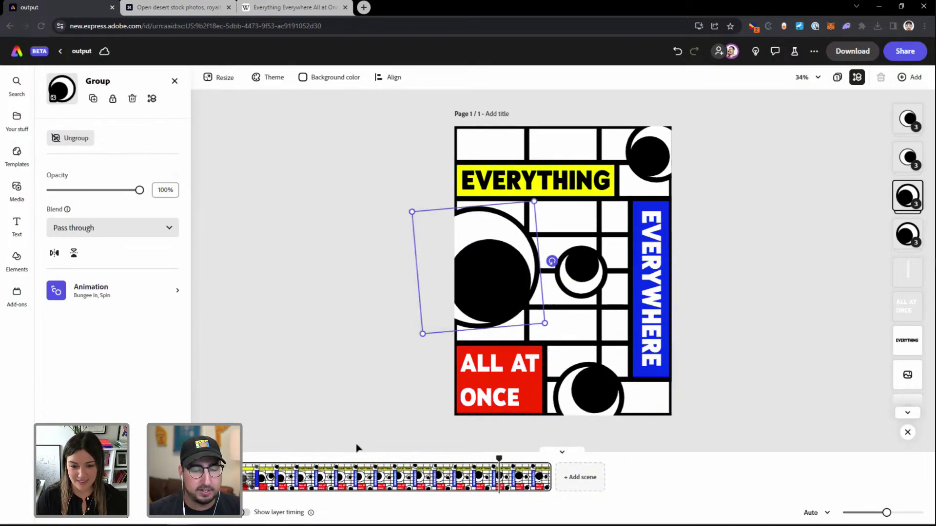
left_click(245, 513)
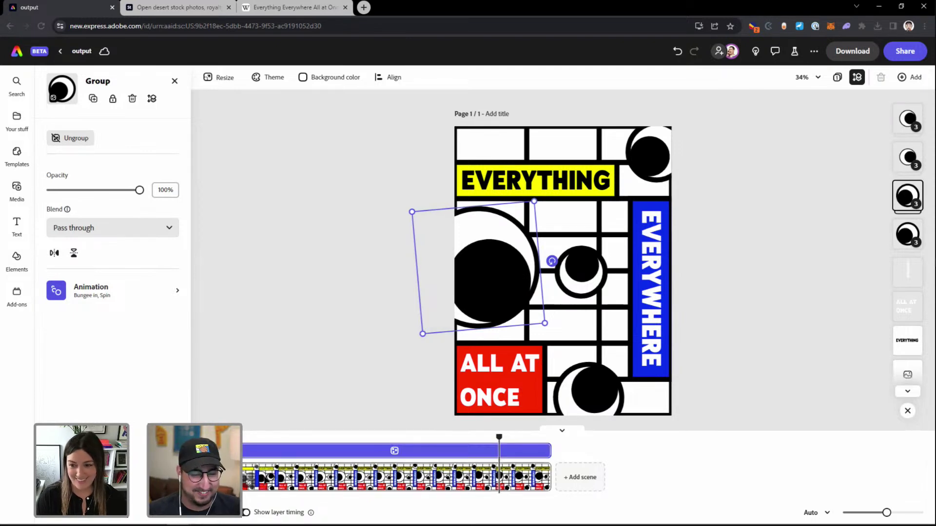
left_click_drag(244, 451, 308, 446)
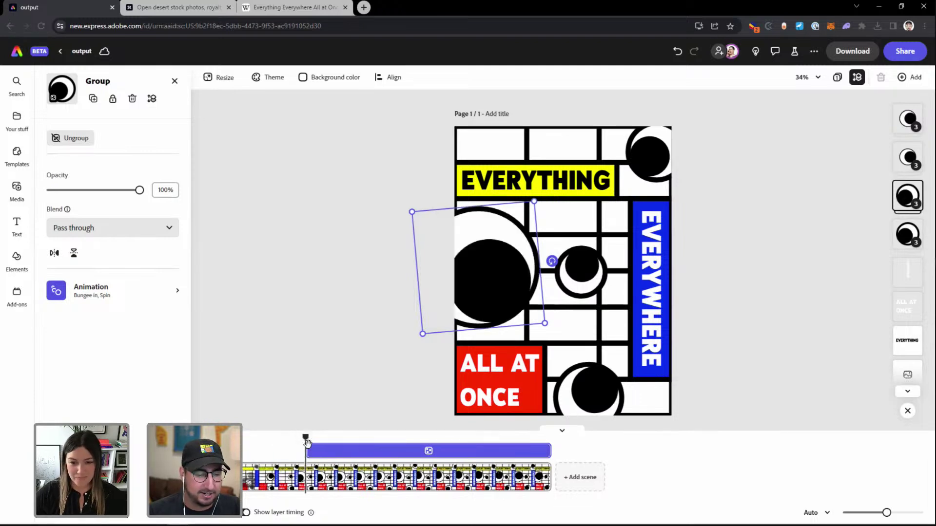
Trim the layer starts of the centre, bottom and top-right eyes so that they enter at staggered times
left_click(286, 446)
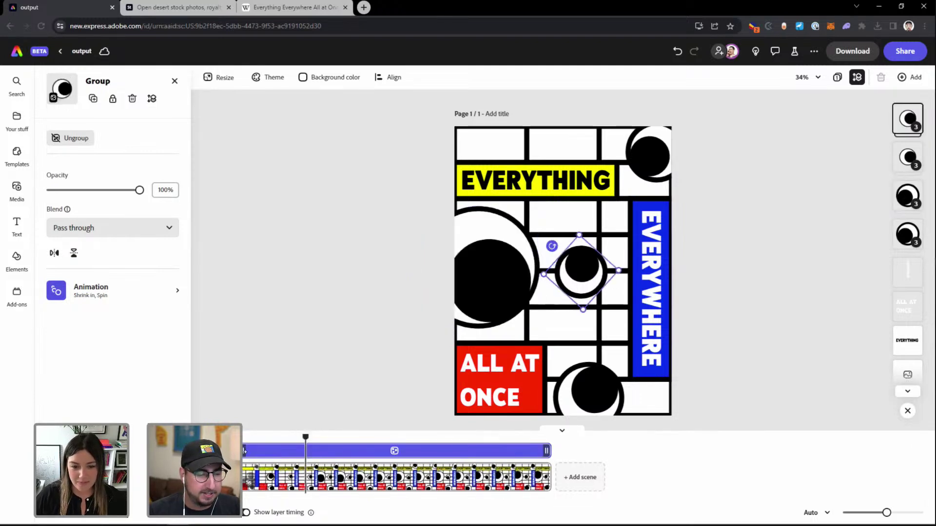
left_click(274, 458)
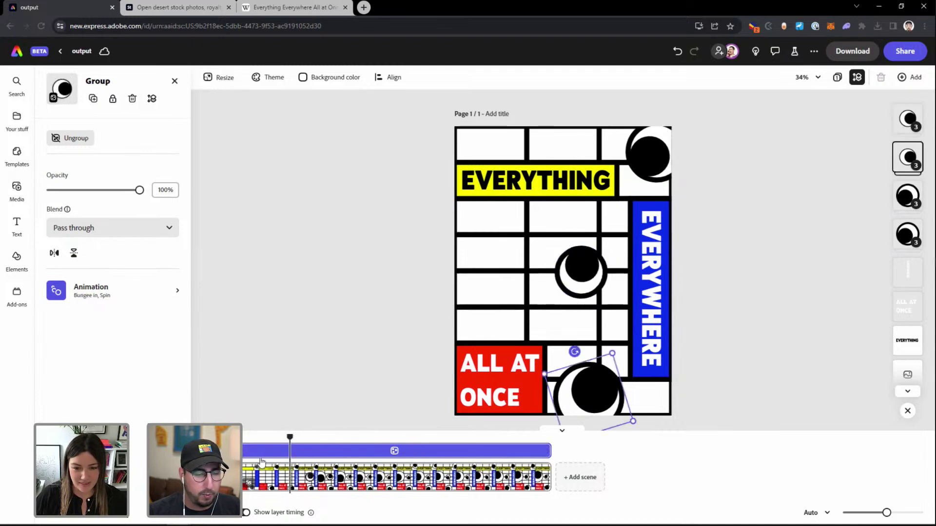
left_click_drag(243, 450, 279, 455)
left_click(653, 164)
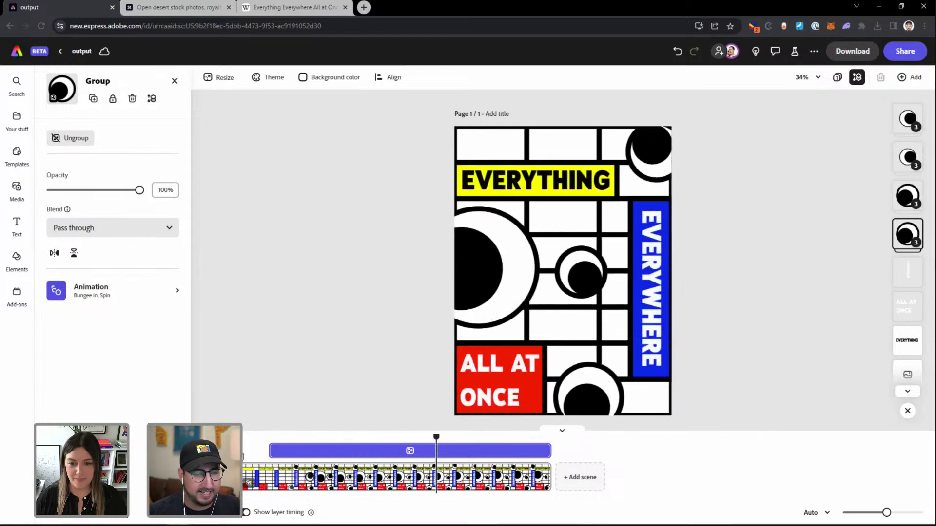
Replace the small centre eye's entrance animation with Grow in
left_click(87, 291)
left_click(68, 131)
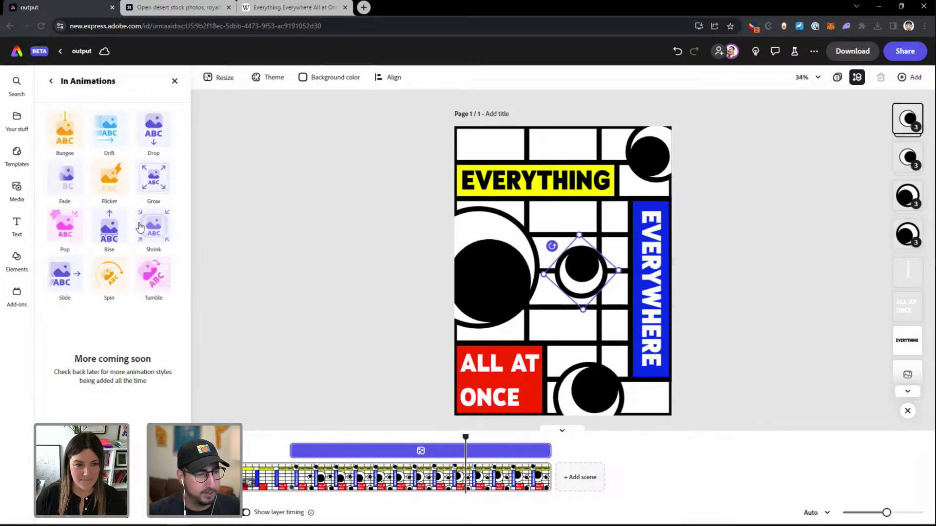
left_click(153, 178)
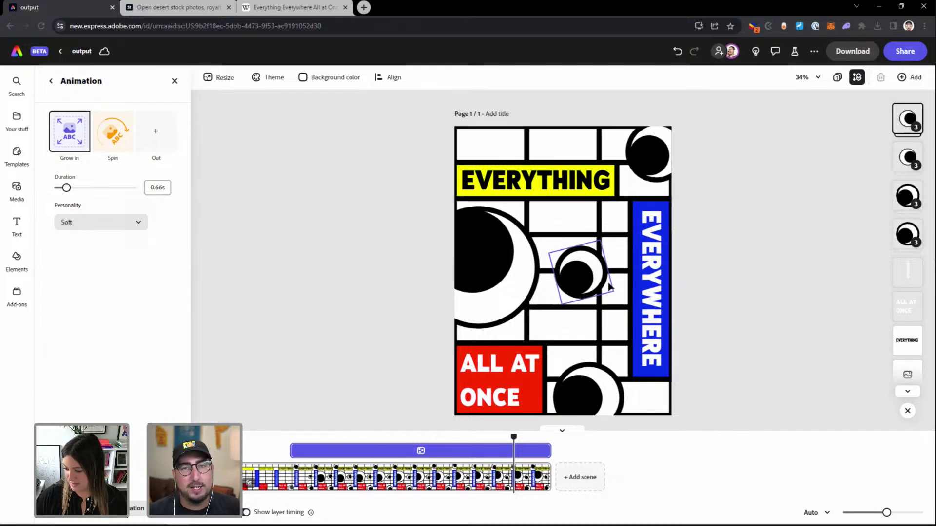
Move the small centre eye lower and place a smaller, rotated duplicate of it above, below the EVERYTHING title
left_click(587, 283)
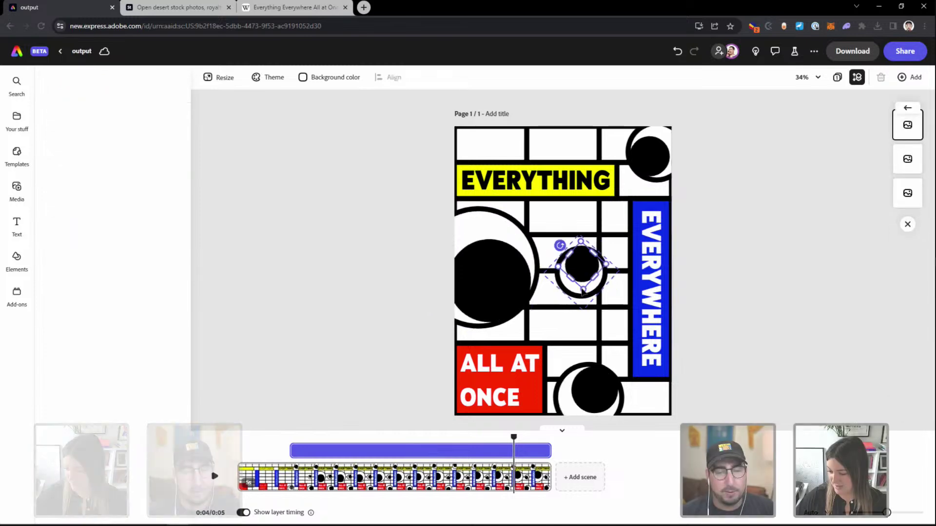
key("Escape")
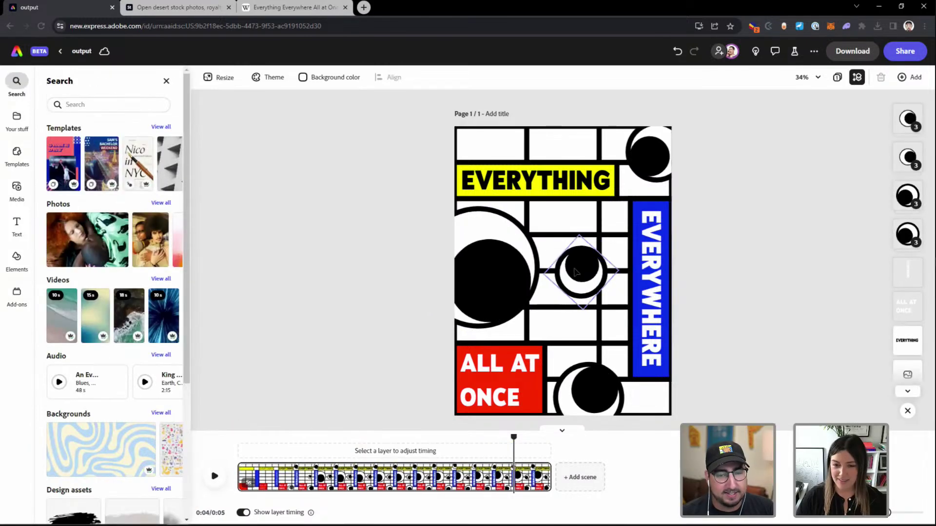
left_click(583, 268)
left_click_drag(582, 268, 575, 311)
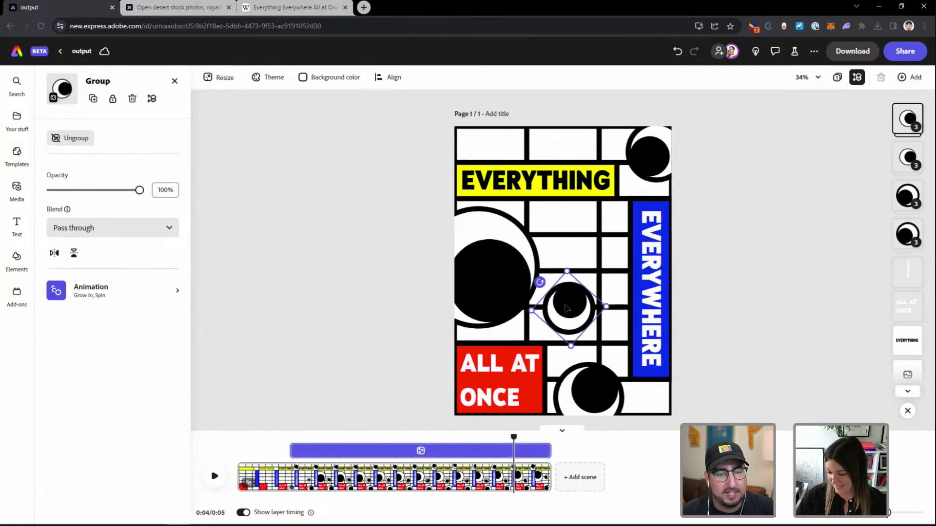
left_click(93, 99)
left_click_drag(545, 278, 584, 253)
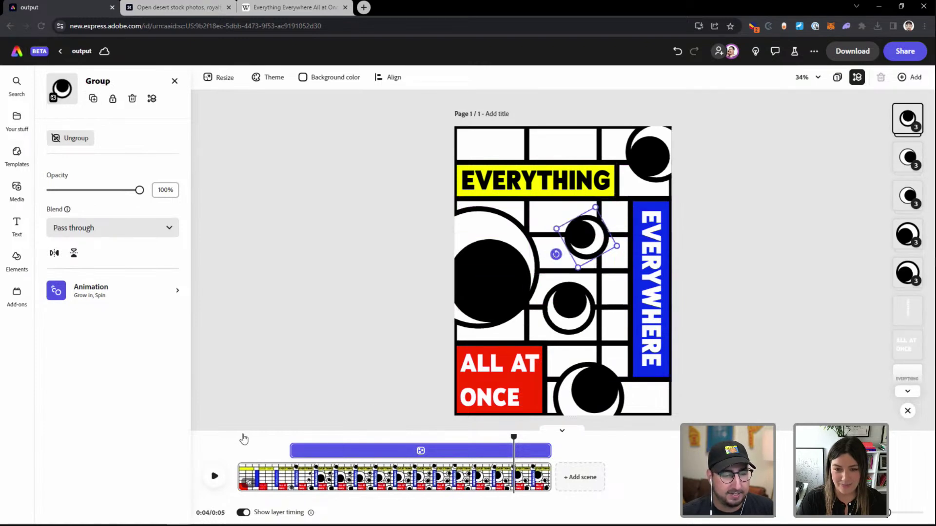
Preview the animation from the start and trim the duplicate eye's layer so it enters slightly after the original
left_click(242, 440)
left_click(215, 477)
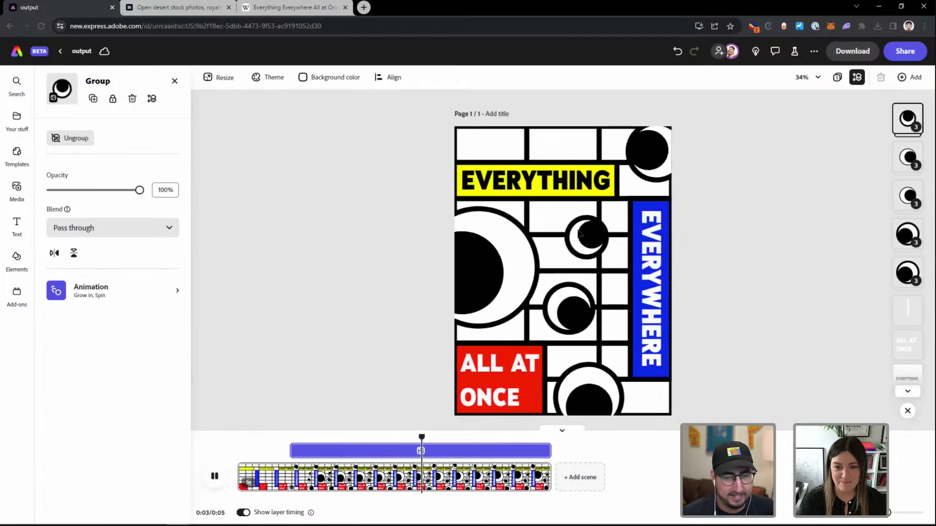
left_click(576, 234)
left_click(580, 237)
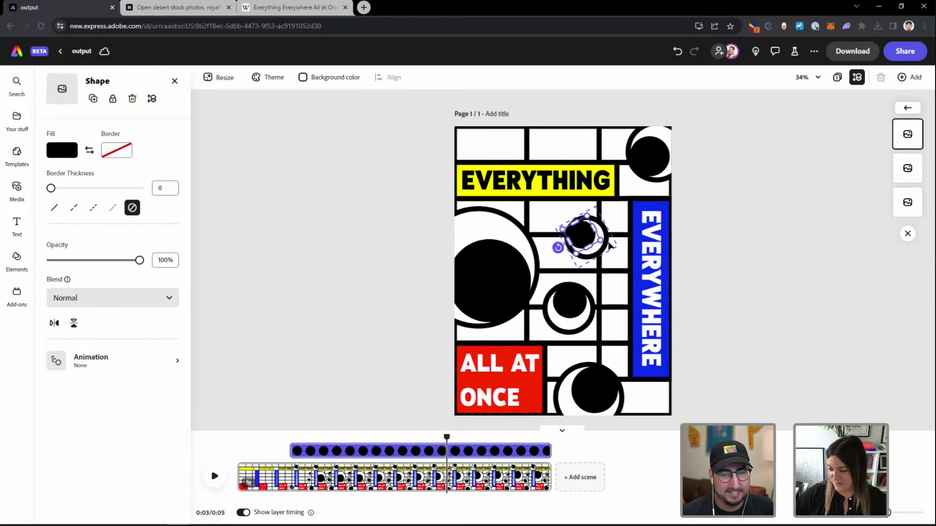
left_click(615, 246)
left_click(599, 242)
left_click_drag(296, 451, 302, 455)
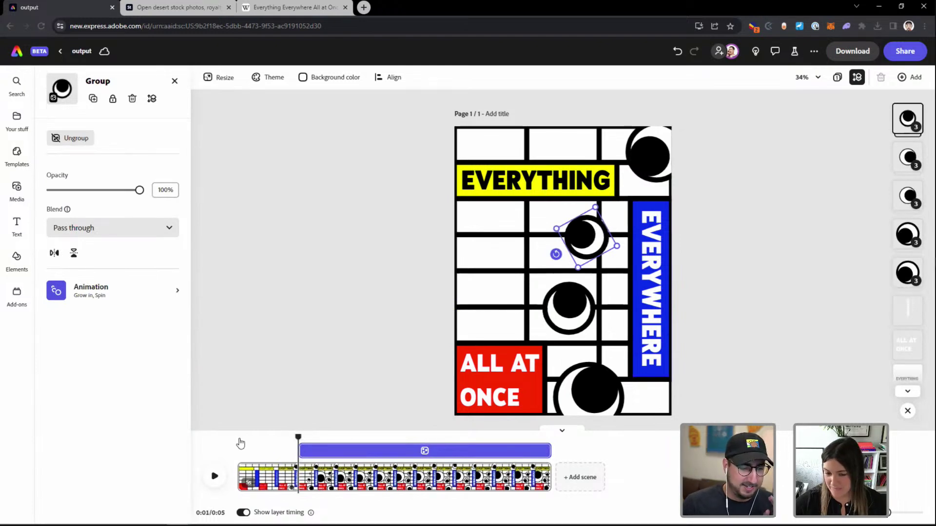
Preview the animation and extend the start of the upper small eye's layer earlier so that it enters sooner
left_click(215, 476)
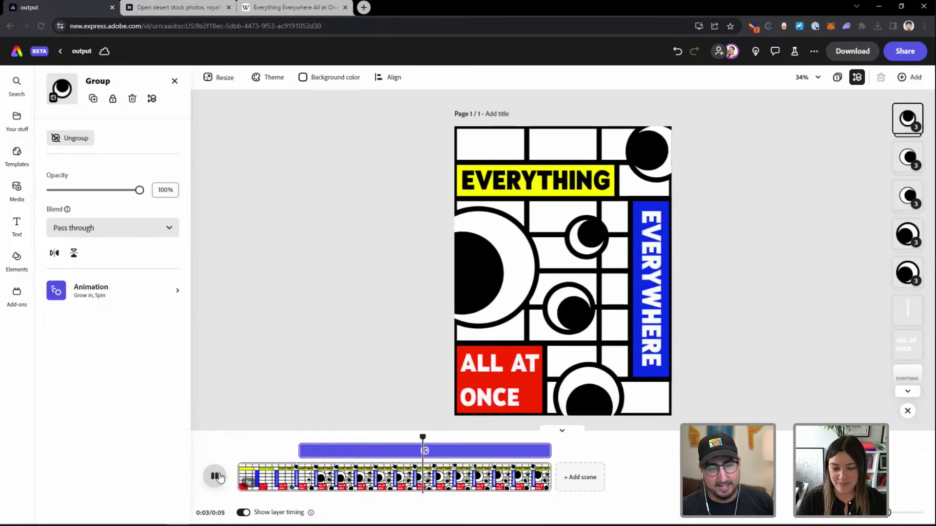
left_click(216, 477)
left_click(581, 235)
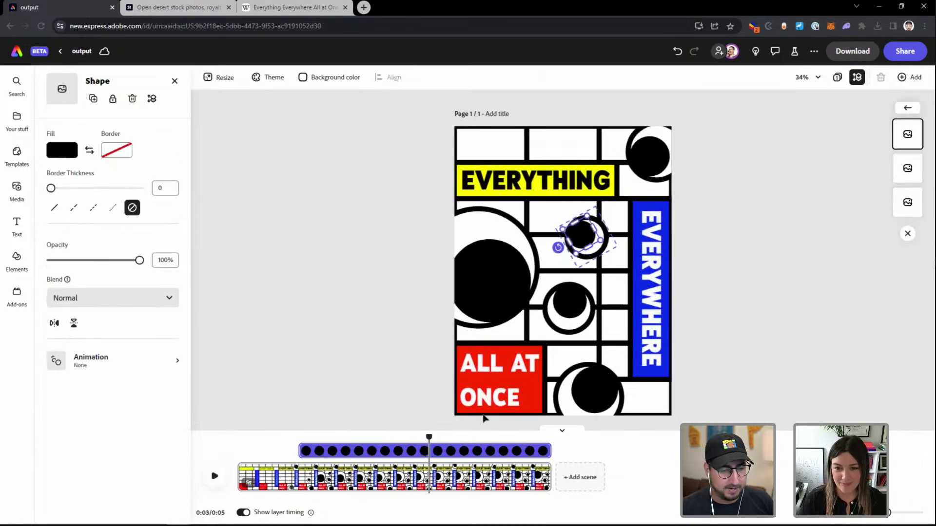
left_click(722, 327)
left_click(582, 236)
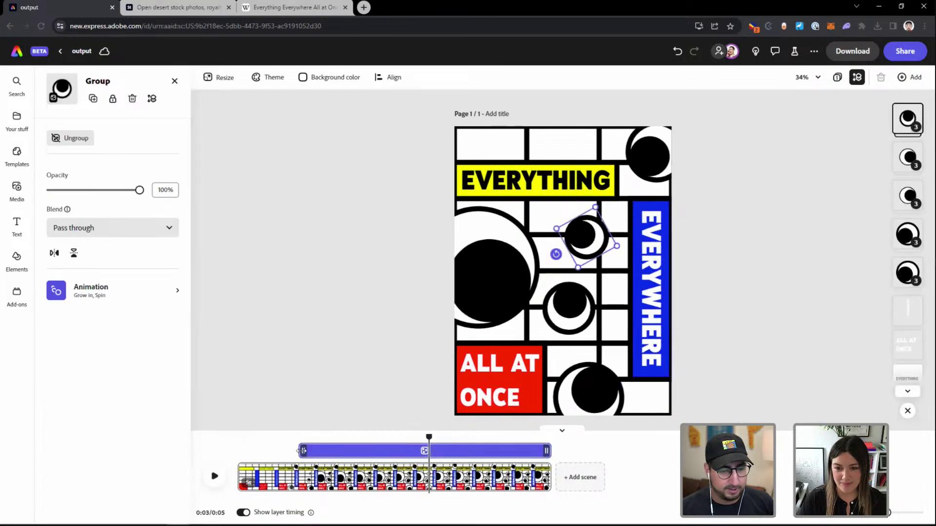
left_click_drag(288, 452, 274, 451)
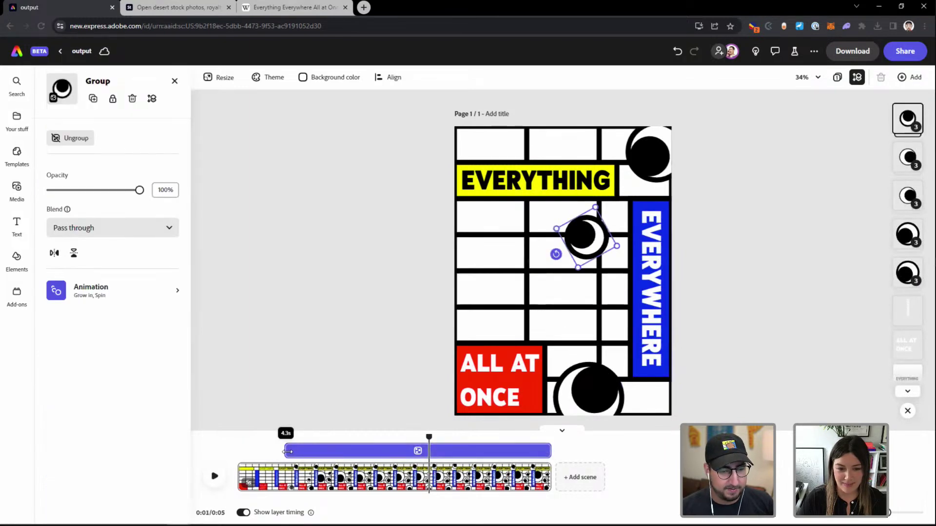
left_click(240, 440)
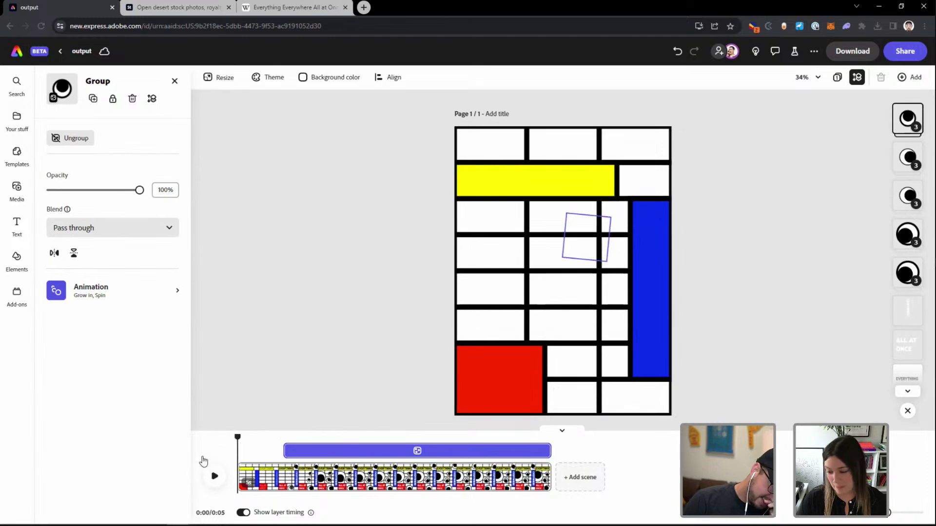
left_click(214, 476)
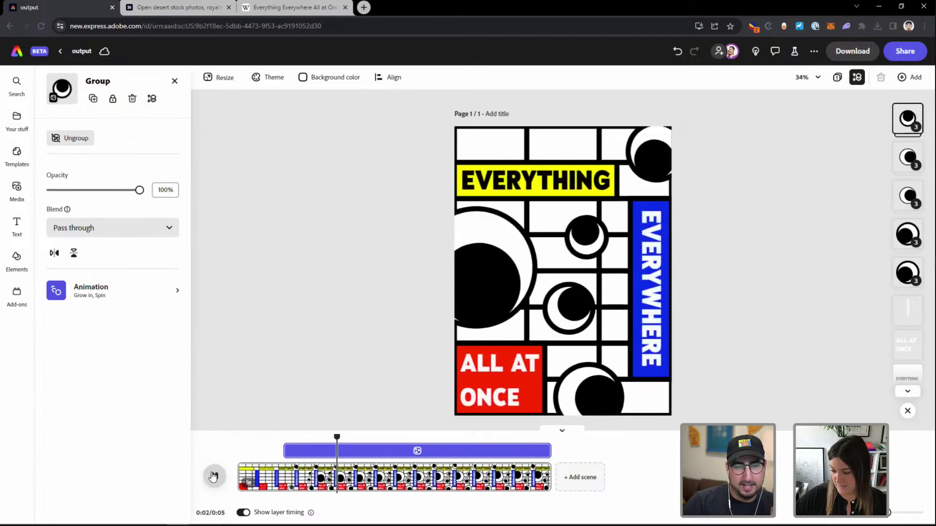
left_click(214, 476)
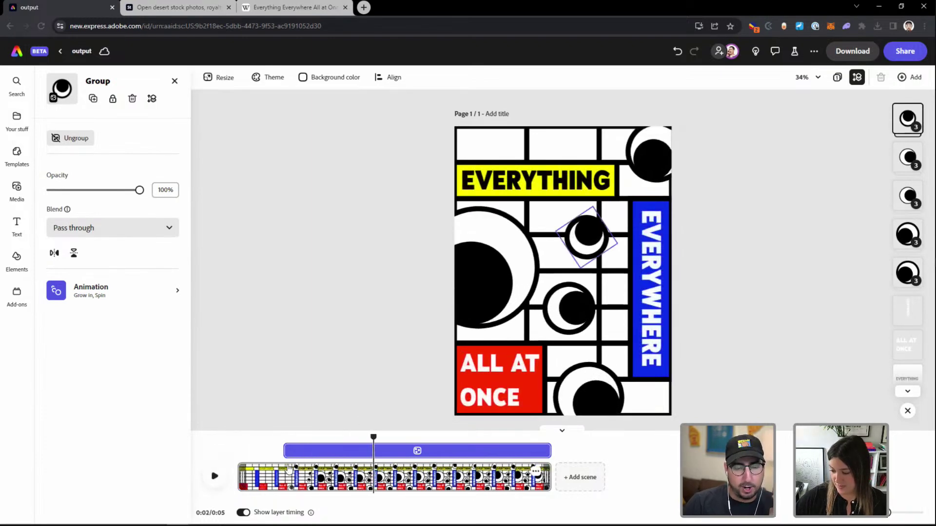
left_click_drag(284, 451, 268, 452)
Replay the animation from the start to check the upper small eye's entrance timing, and return the playhead to the start
left_click(241, 437)
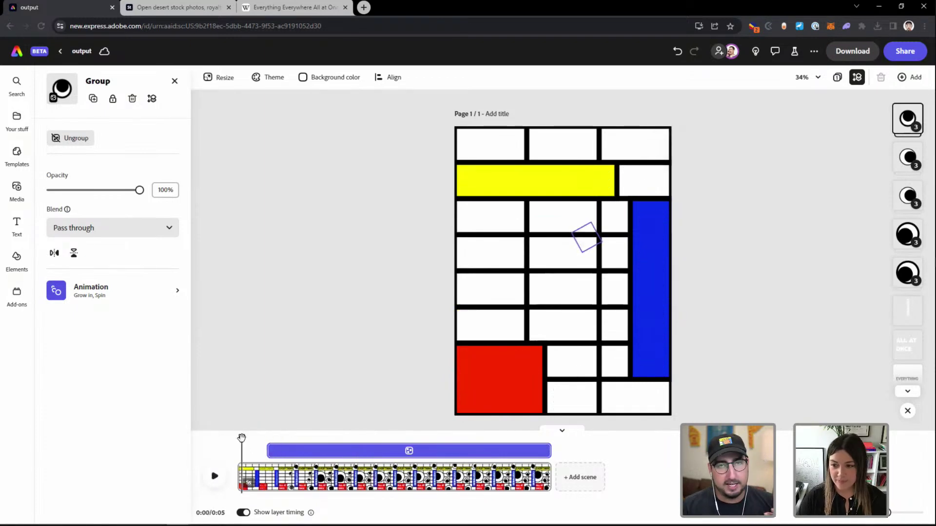
left_click(215, 476)
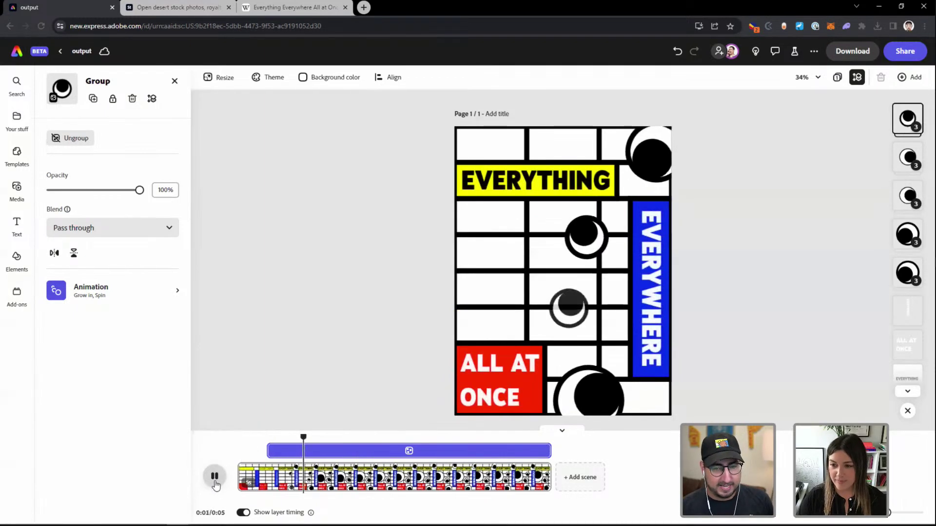
left_click(214, 480)
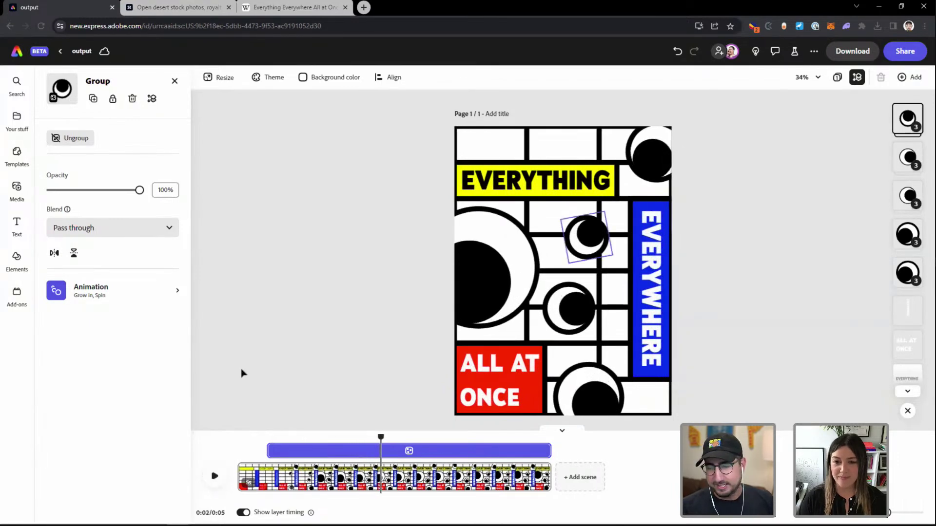
left_click(240, 438)
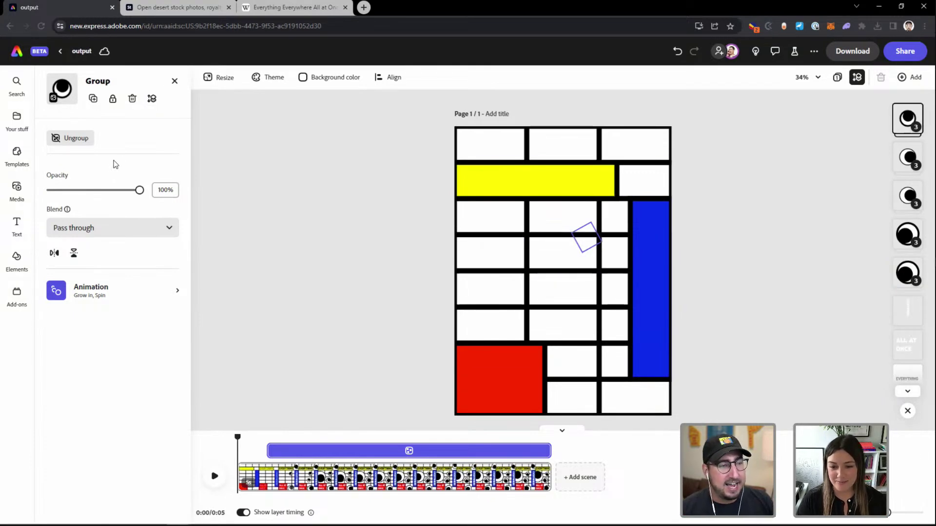
Record a voiceover of about 3.2 s with the default microphone from the start of the timeline
left_click(16, 189)
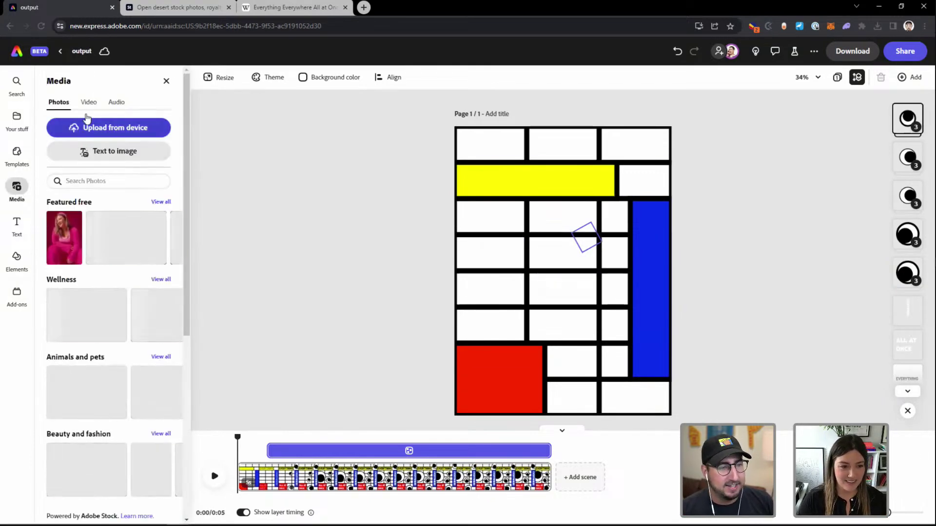
left_click(118, 103)
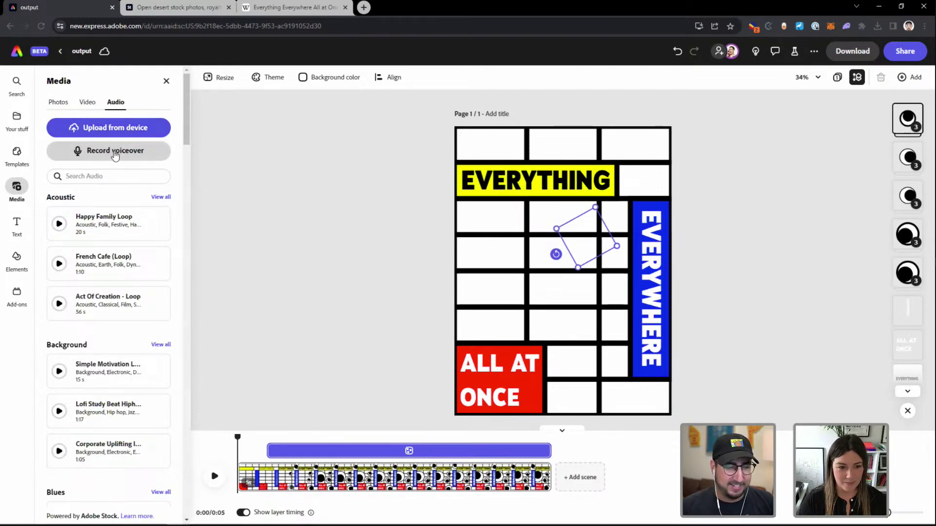
left_click(115, 151)
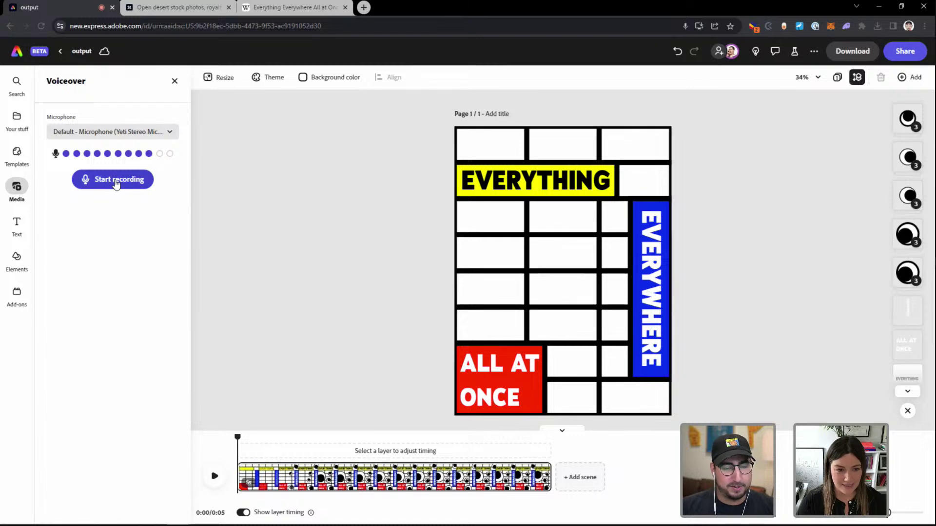
left_click(116, 180)
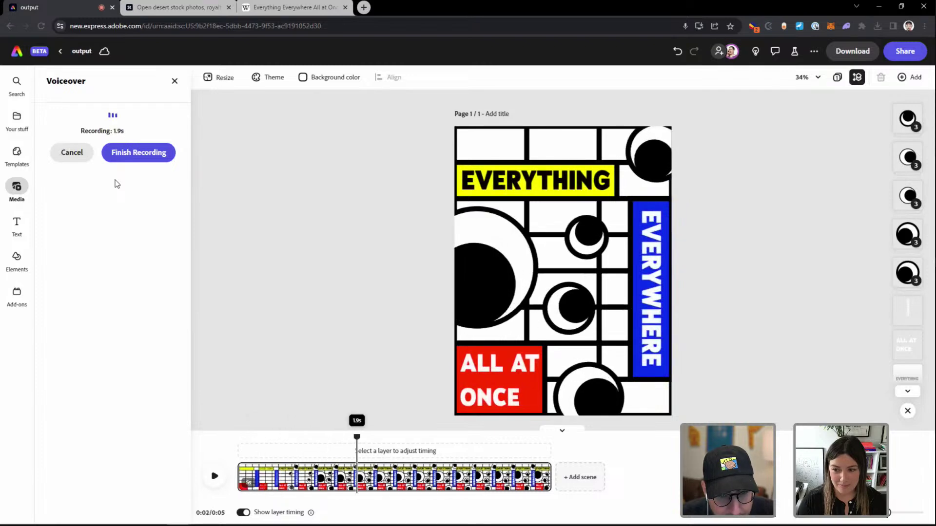
left_click(137, 154)
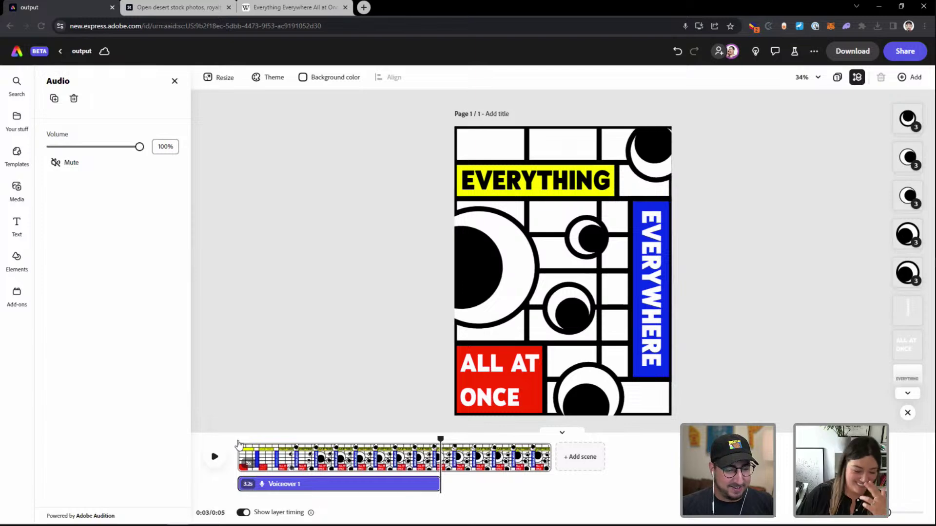
Play back the animation with the recorded voiceover and return the playhead to the start of the timeline
left_click(237, 439)
left_click(214, 456)
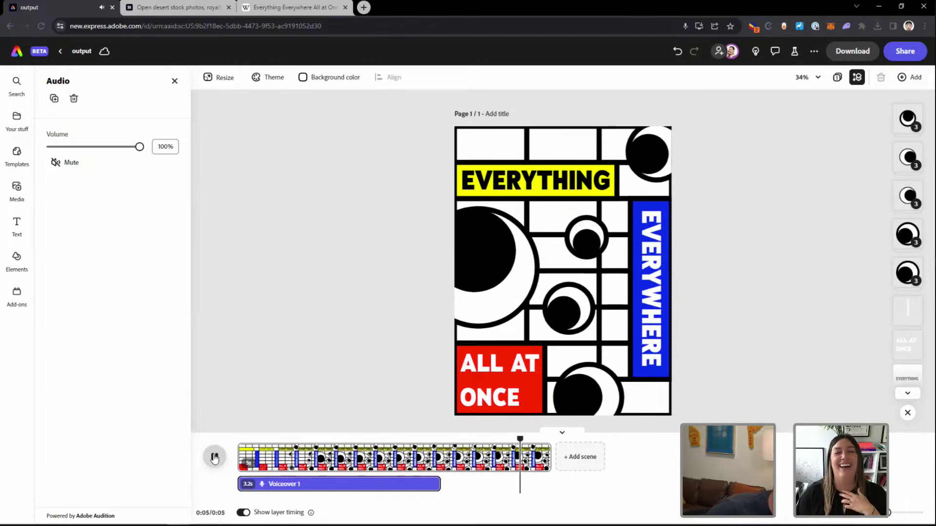
left_click(240, 445)
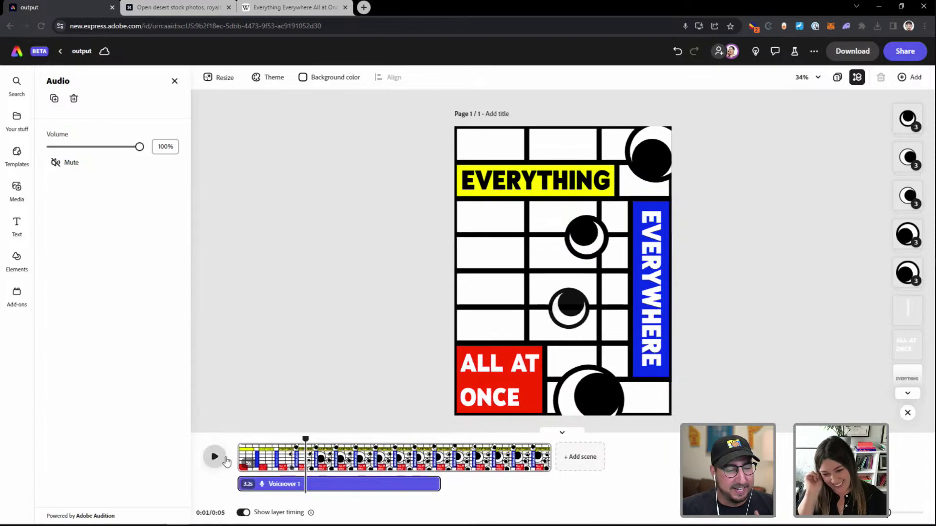
left_click(243, 441)
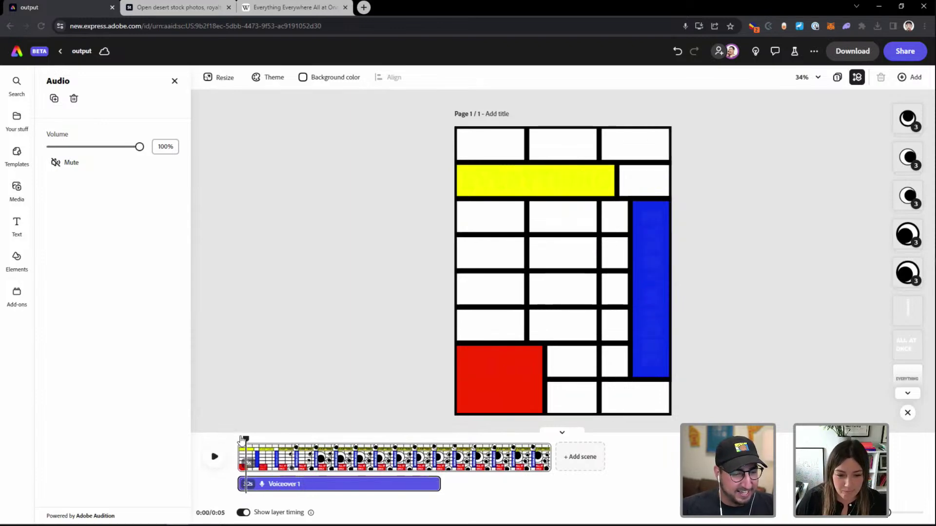
left_click_drag(238, 436, 232, 439)
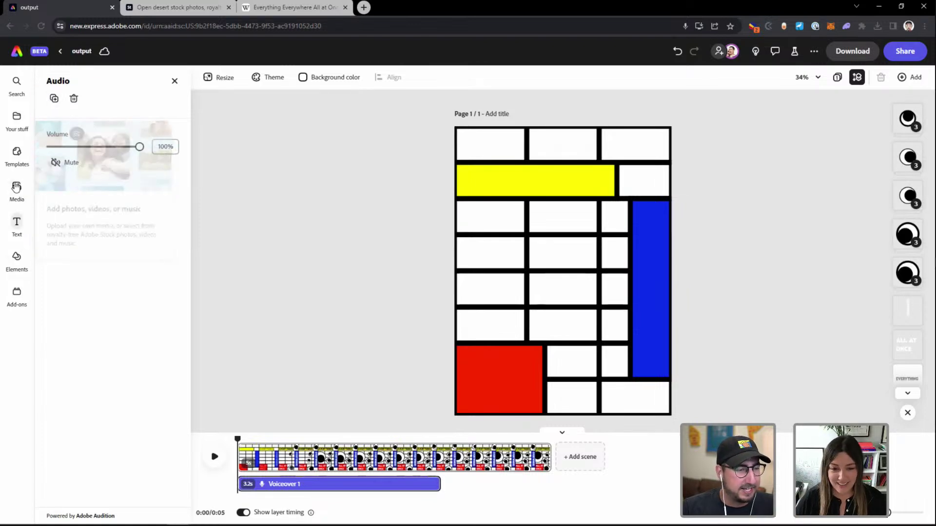
Record a new voiceover of about 3.6 s from the start of the timeline in place of the first take
left_click(16, 191)
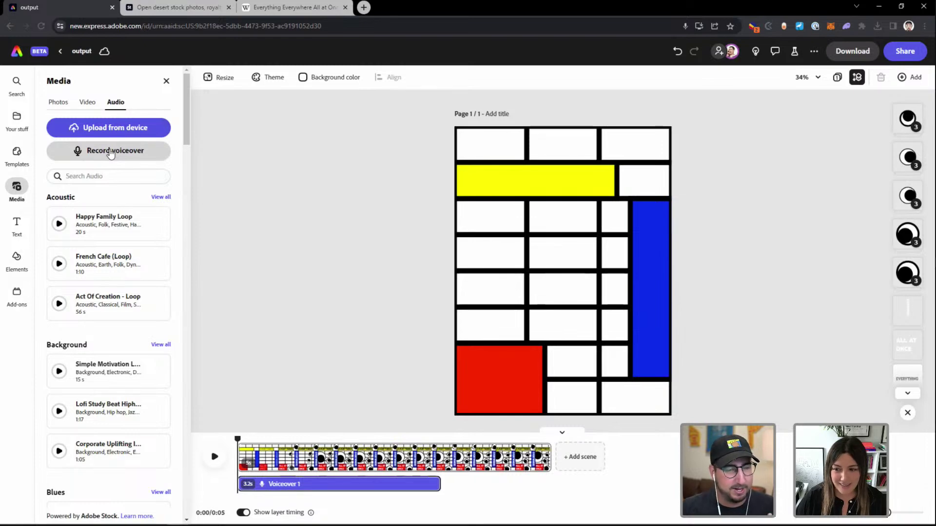
left_click(111, 152)
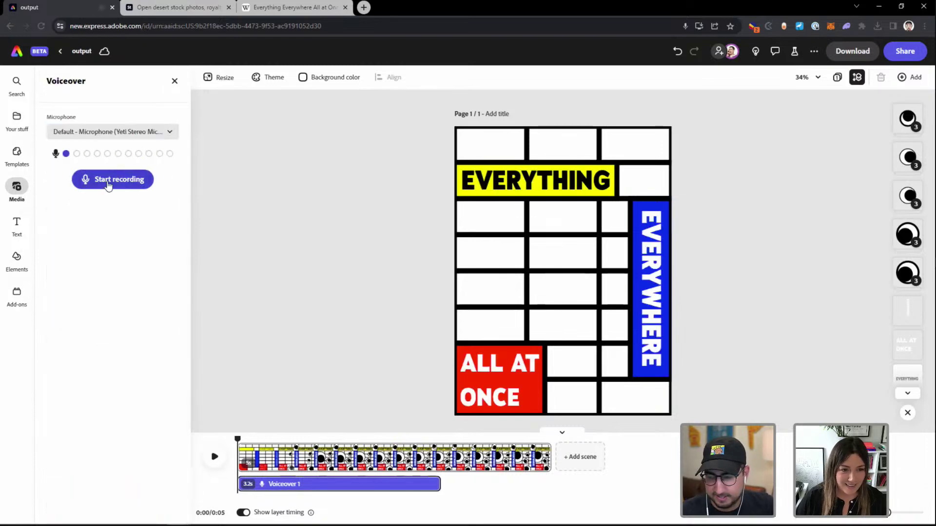
left_click(108, 185)
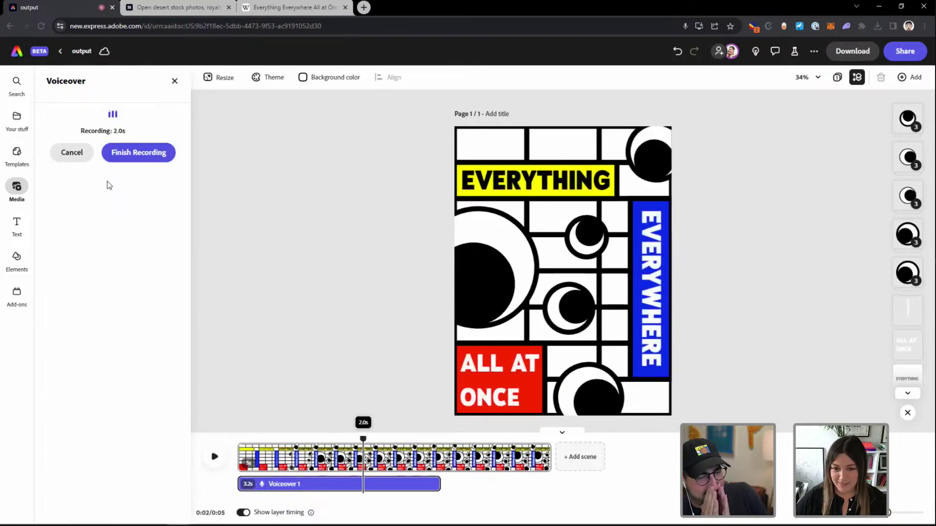
left_click(127, 153)
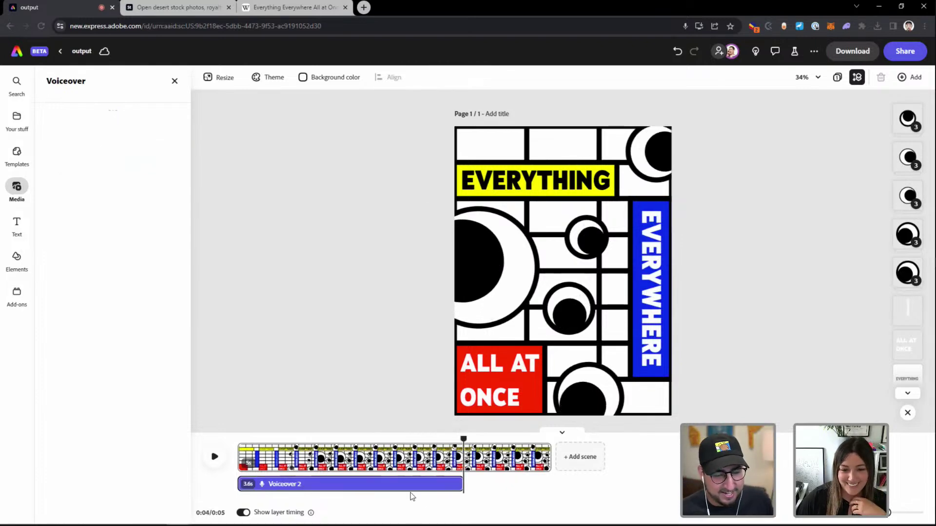
Extend the poster scene to 5.6 s and place the playhead just past the end of the voiceover
mouse_move(418, 490)
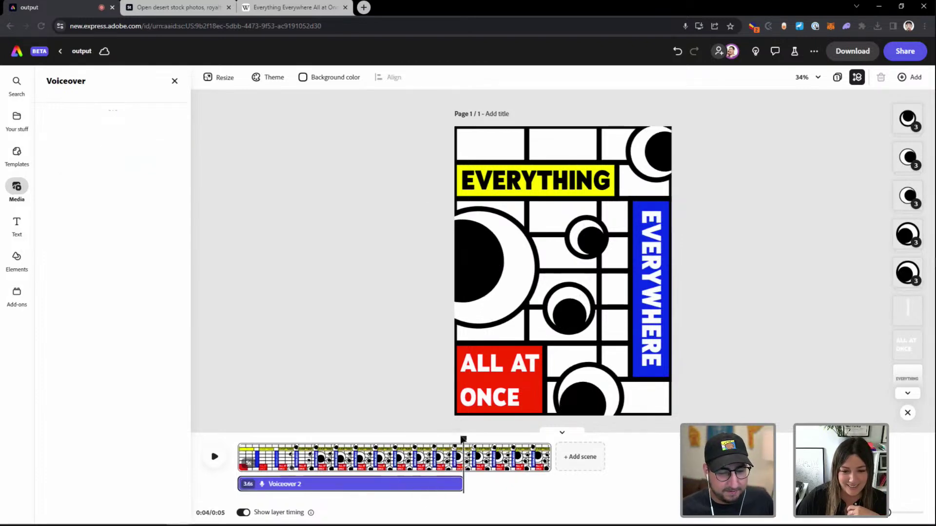
mouse_move(523, 455)
left_click_drag(546, 458, 589, 457)
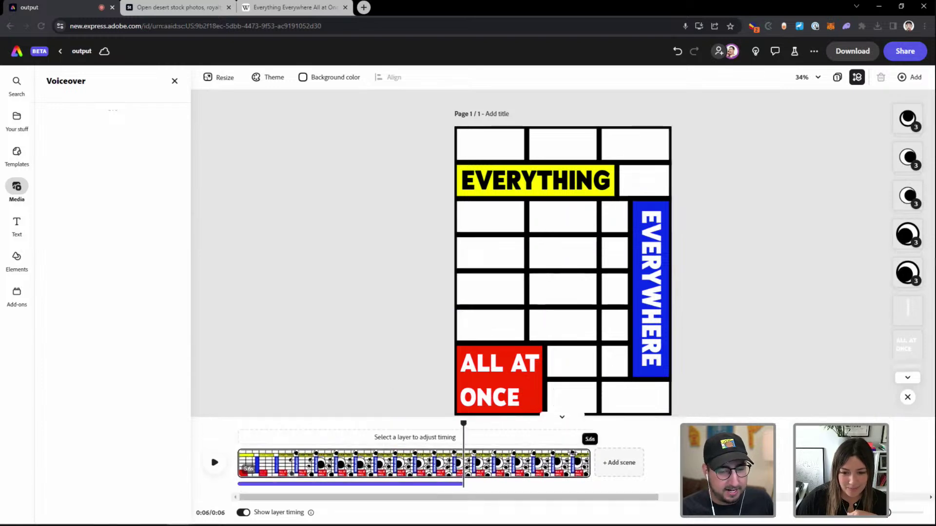
left_click(461, 431)
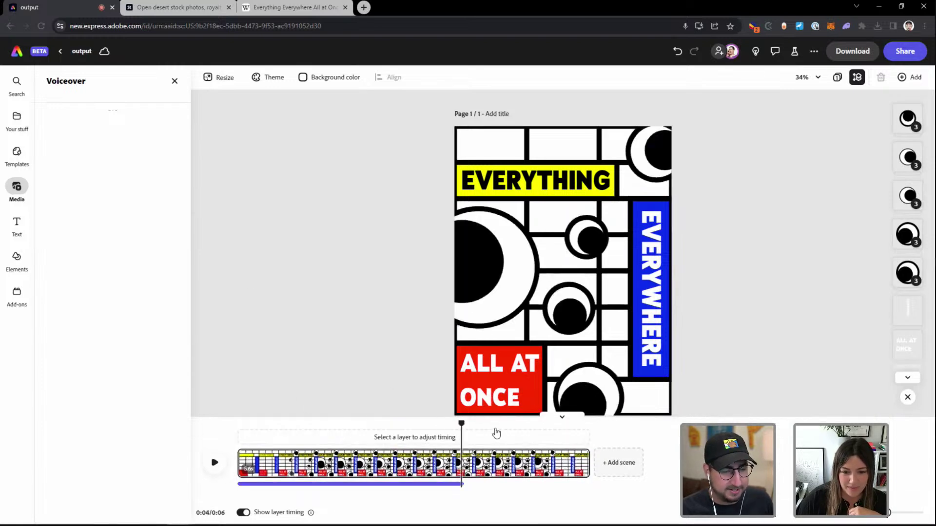
left_click_drag(466, 422, 471, 423)
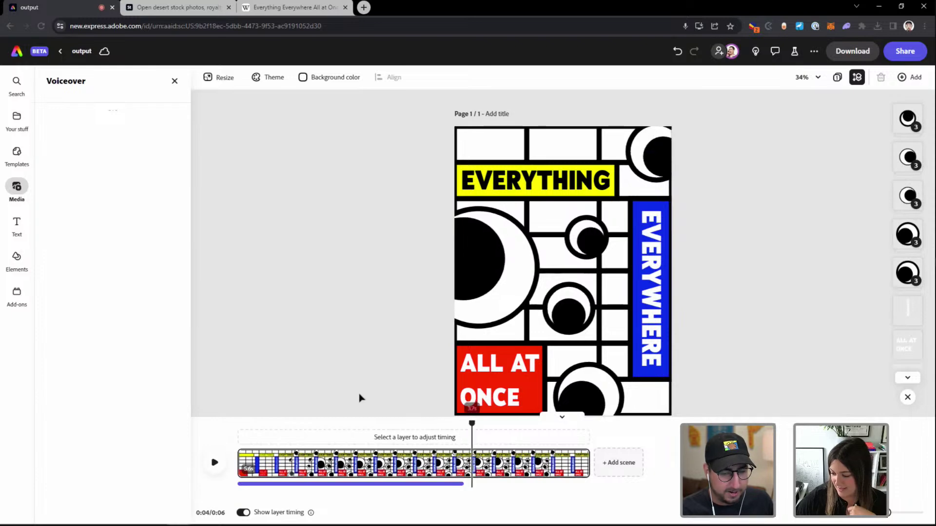
Record a second voiceover of about 2.2 s after the first one and move its clip up against the first clip
left_click(22, 195)
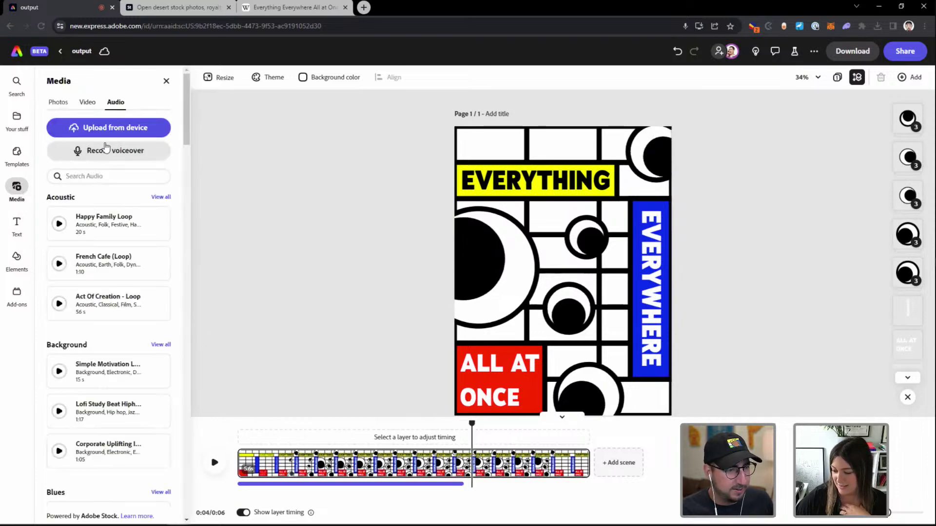
left_click(107, 150)
left_click(131, 185)
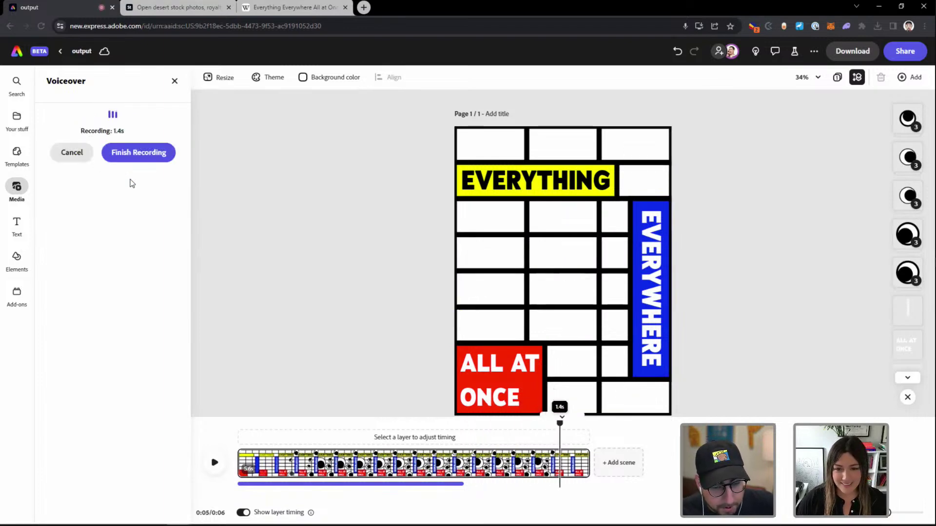
left_click(138, 157)
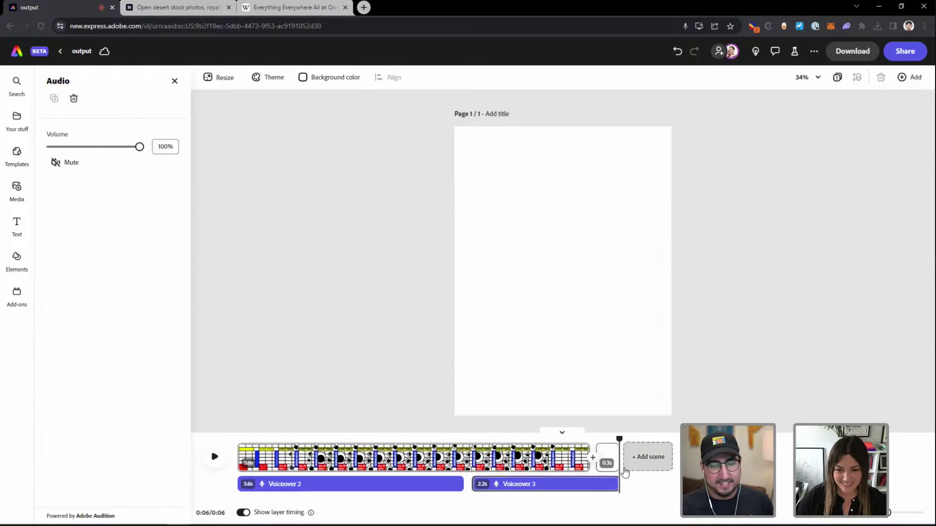
mouse_move(504, 484)
left_mouse_down()
mouse_move(371, 496)
mouse_move(491, 484)
left_mouse_up()
Play back both voiceovers with the animation and delete the second voiceover clip
left_click(241, 456)
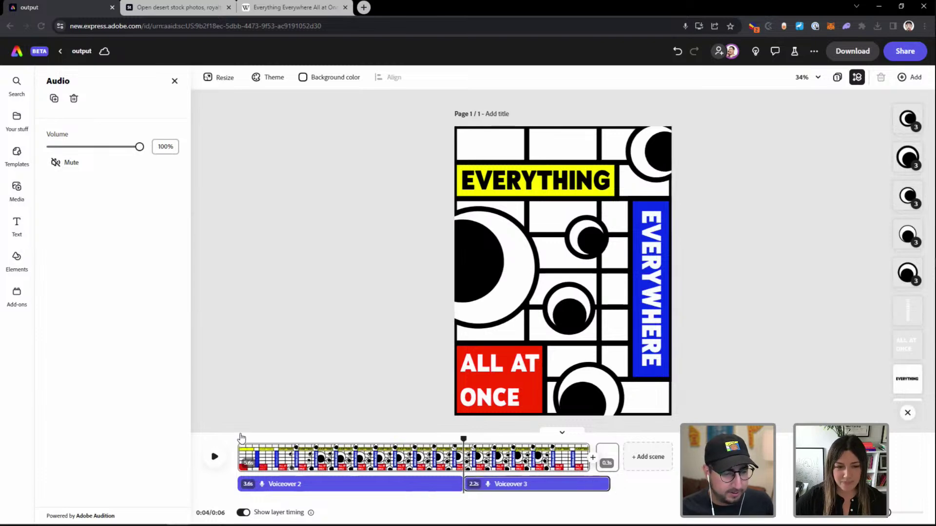
left_click(213, 457)
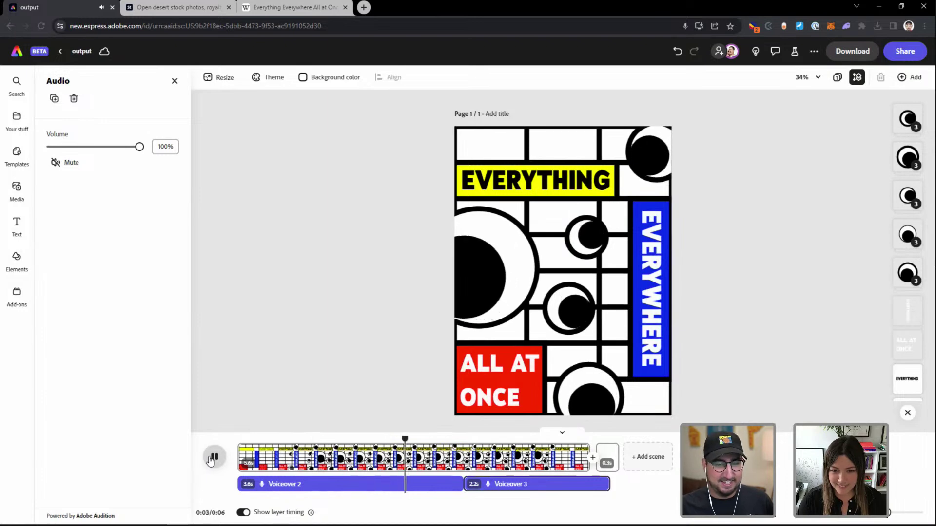
left_click(213, 457)
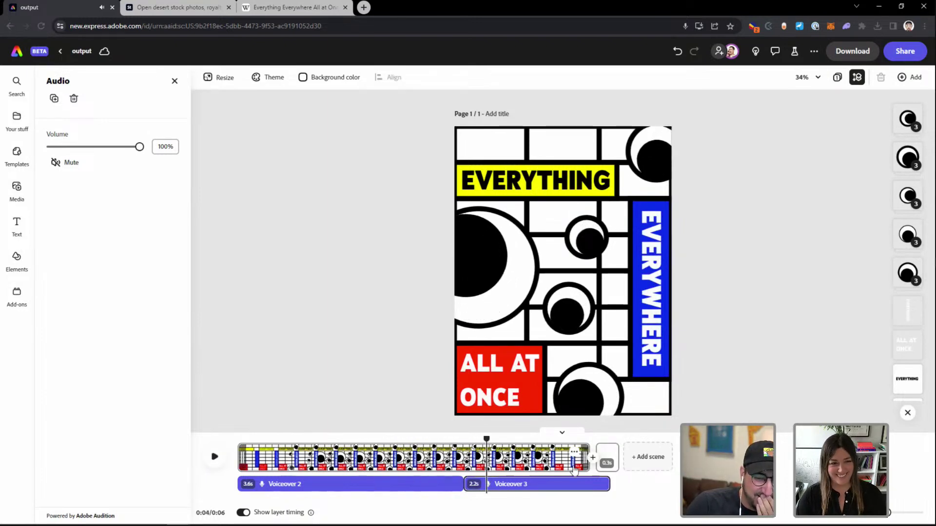
key("Delete")
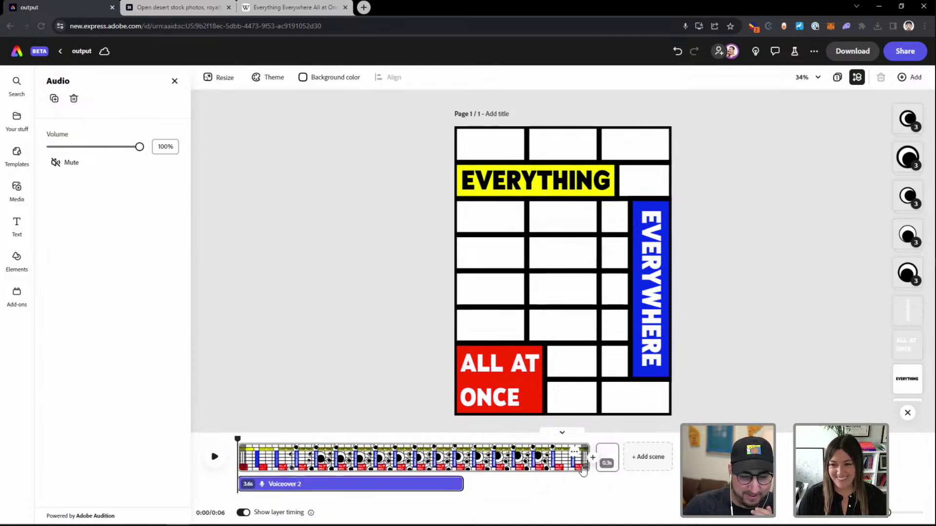
Shorten the poster scene to about 4 s so it ends just after the voiceover, and play it back
left_click_drag(582, 470, 485, 463)
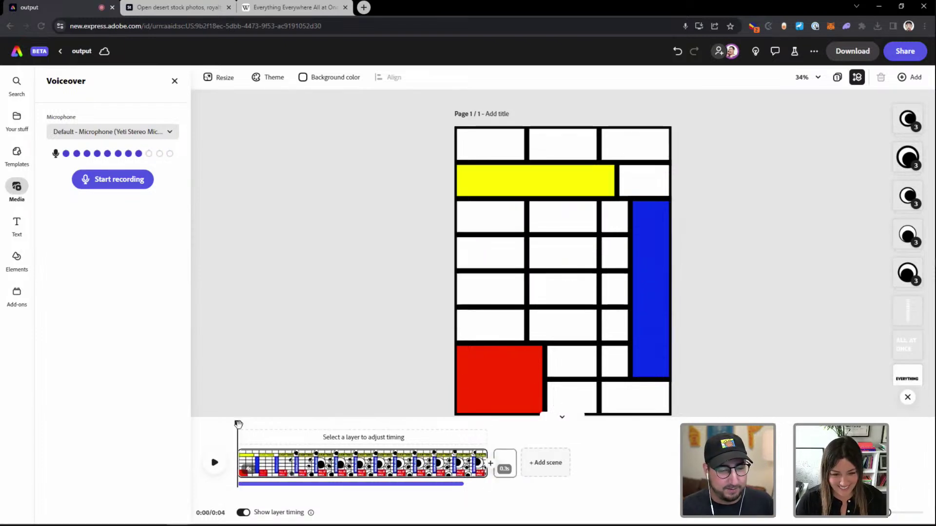
left_click(217, 464)
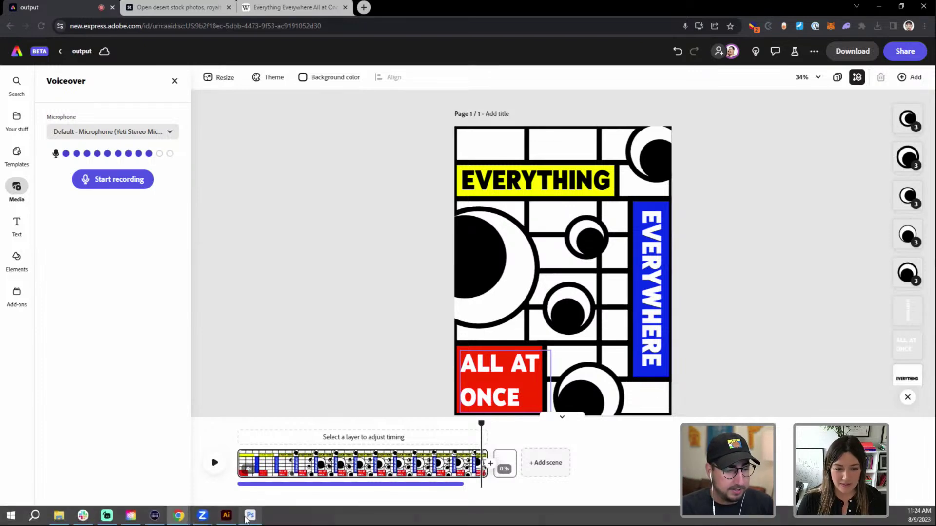
Switch to Photoshop, save a JPEG copy of the desert poster in Downloads as Everything copy.jpg, and postpone the share-for-review offer
left_click(250, 515)
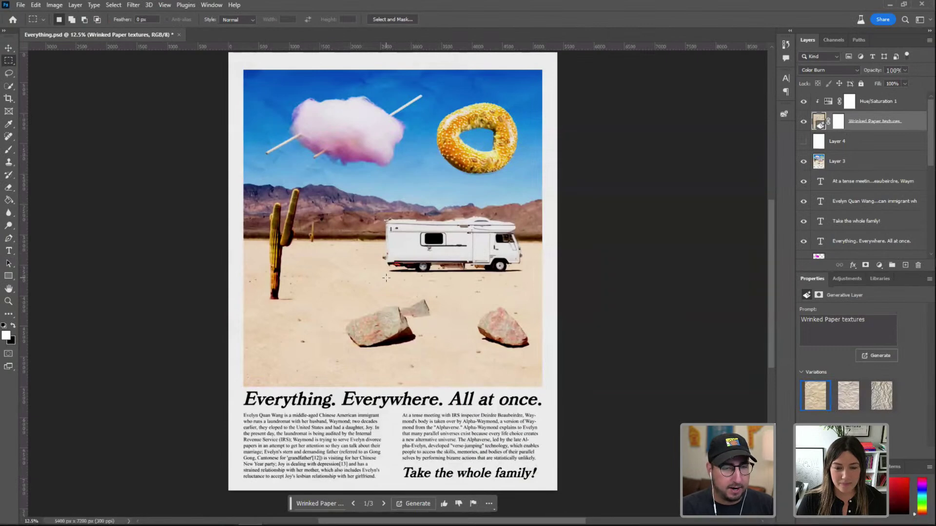
key("ctrl+alt+s")
left_click(238, 347)
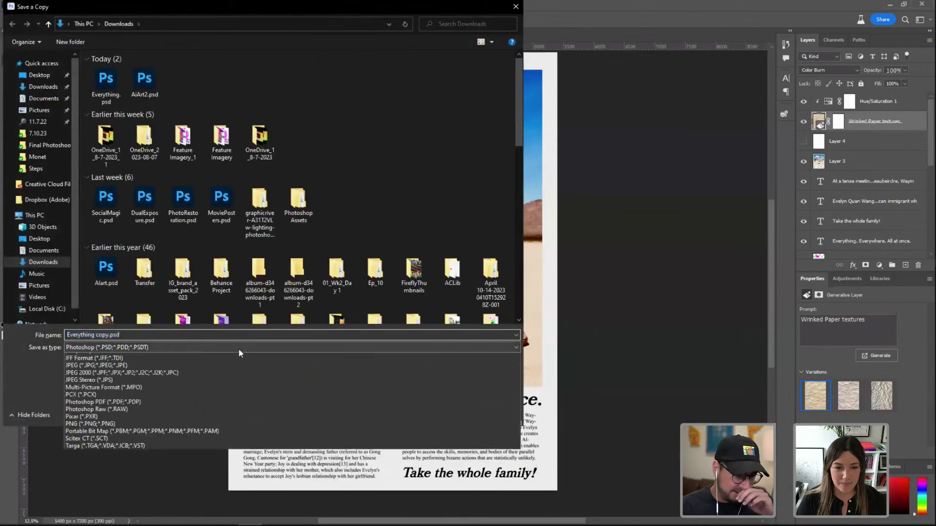
left_click(107, 428)
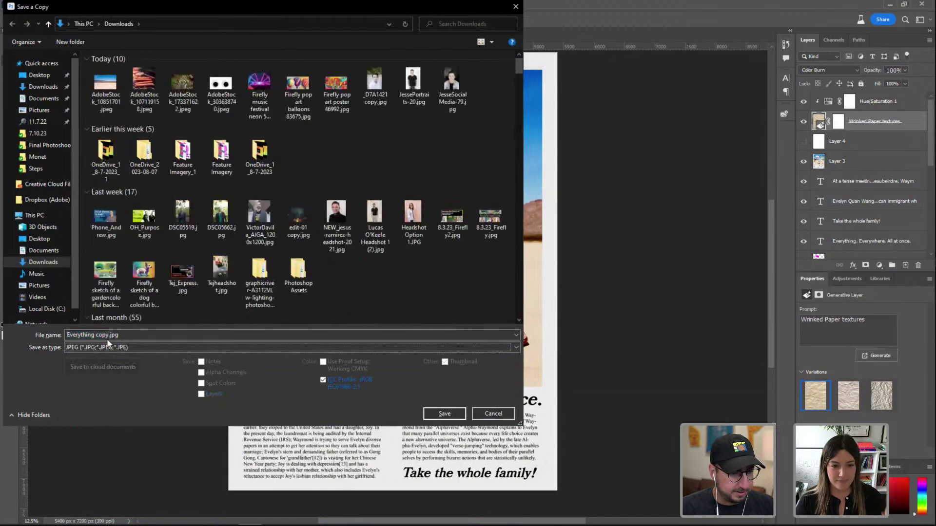
left_click(451, 415)
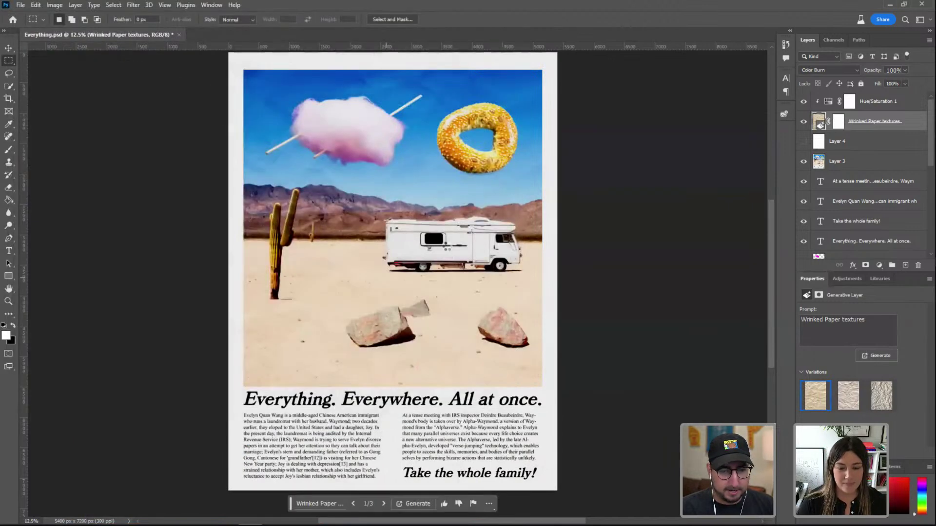
left_click(519, 135)
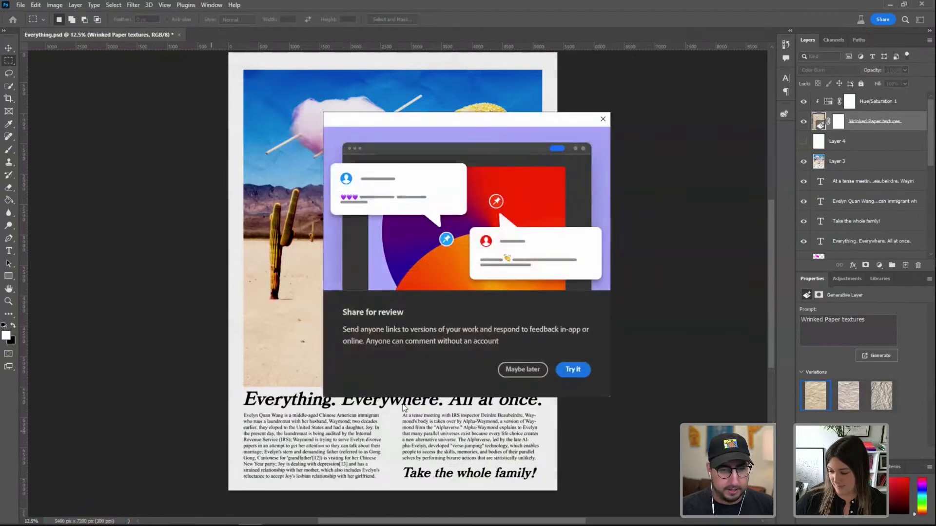
left_click(520, 369)
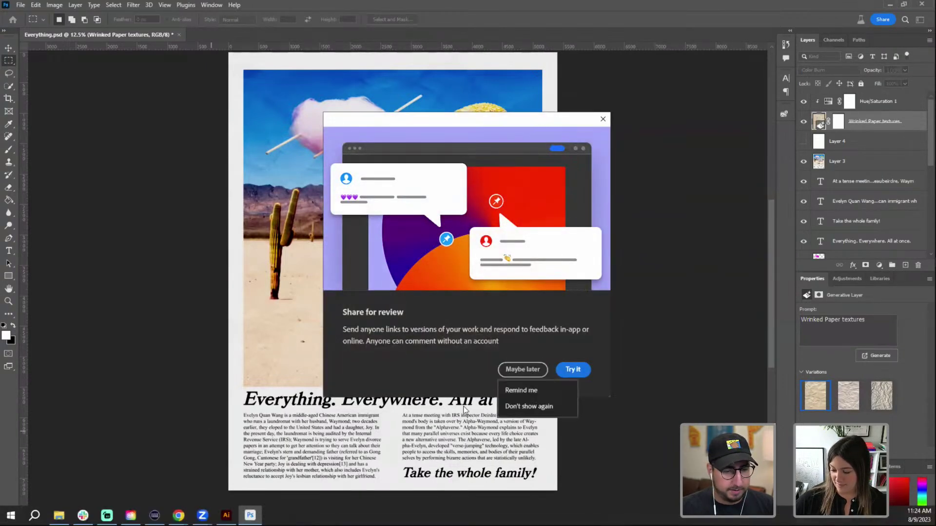
left_click(522, 391)
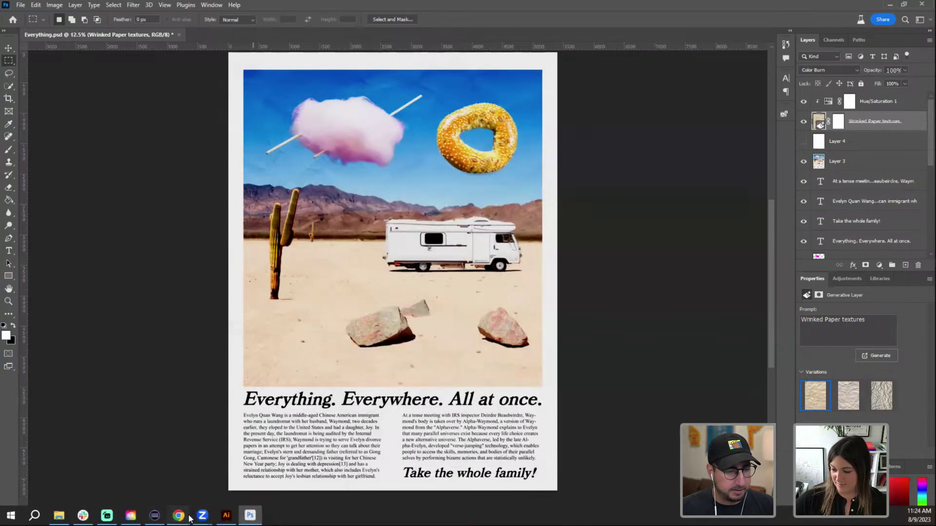
Switch back to Adobe Express in Chrome and return from the eye poster project to the home page
mouse_move(190, 518)
left_click(145, 493)
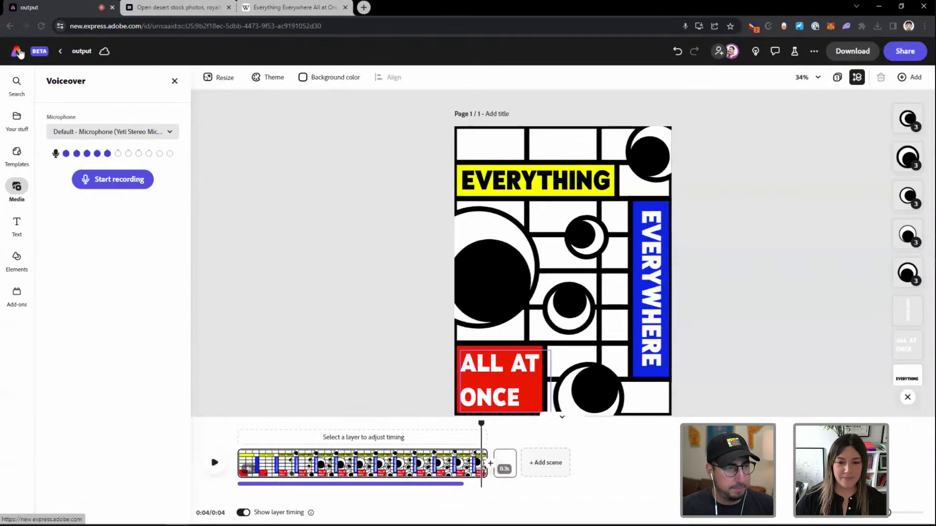
left_click(19, 51)
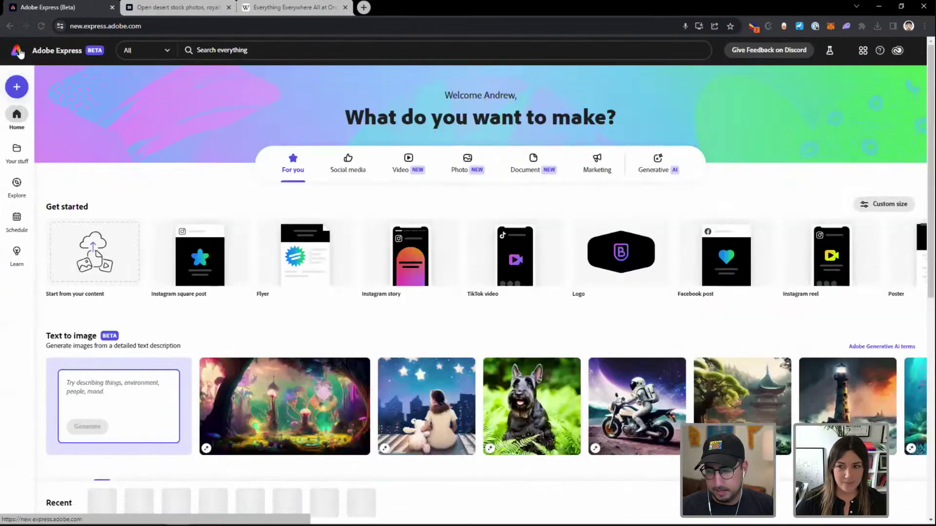
Set up a custom-size project measured in inches, with a width of 18 and a height of 24
left_click(16, 87)
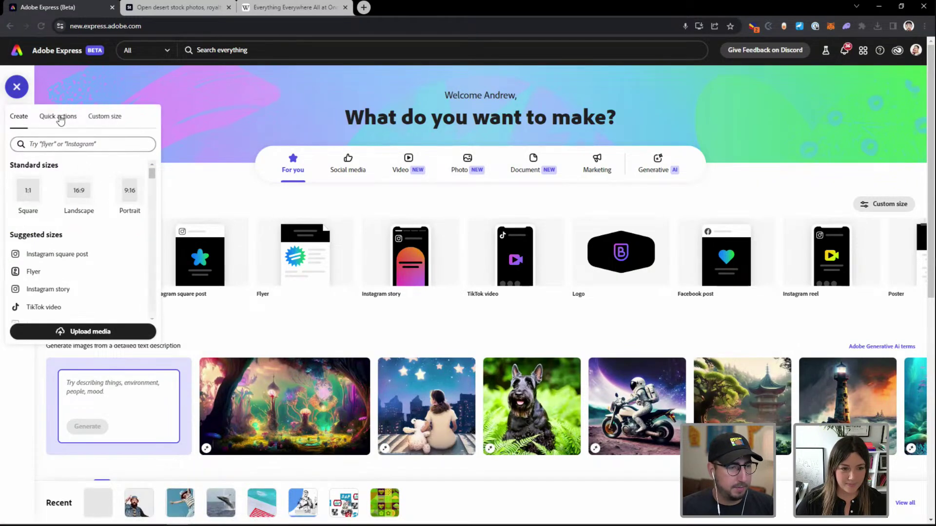
left_click(105, 116)
left_click(113, 155)
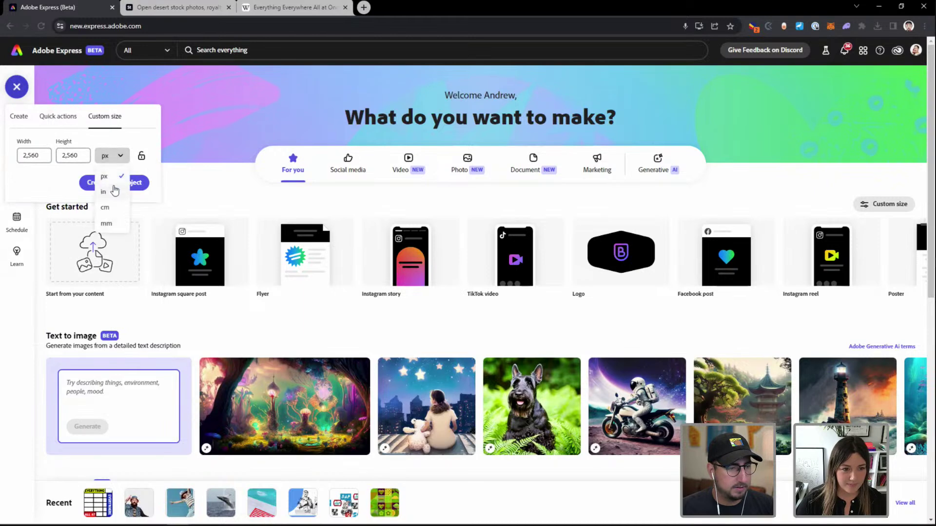
left_click(104, 192)
double_click(43, 155)
type("18")
key("Tab")
type("24")
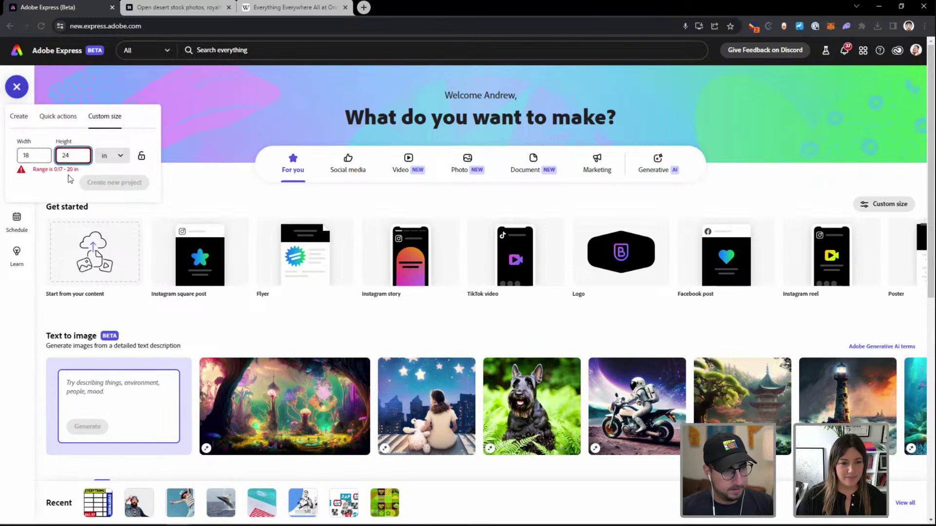
Set the custom size to 9 in wide by 12 in high and create the new project
double_click(20, 157)
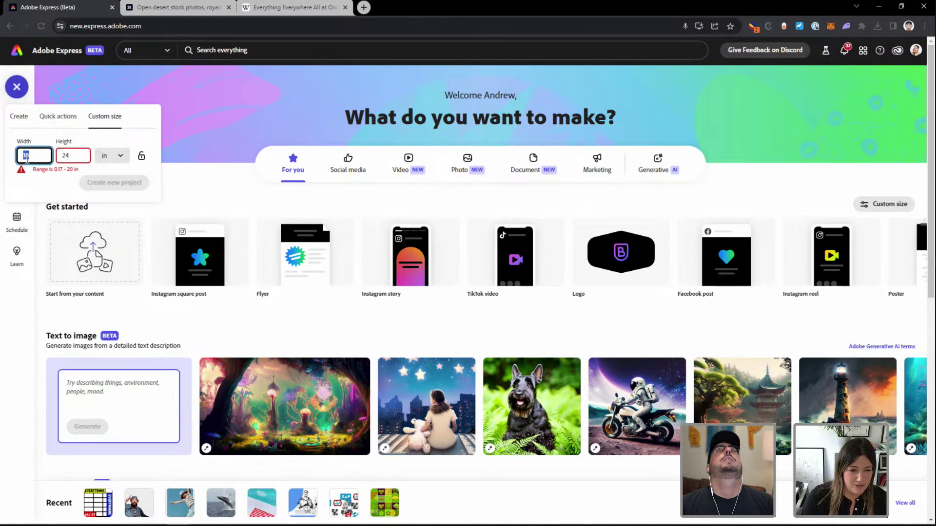
double_click(69, 155)
type("12")
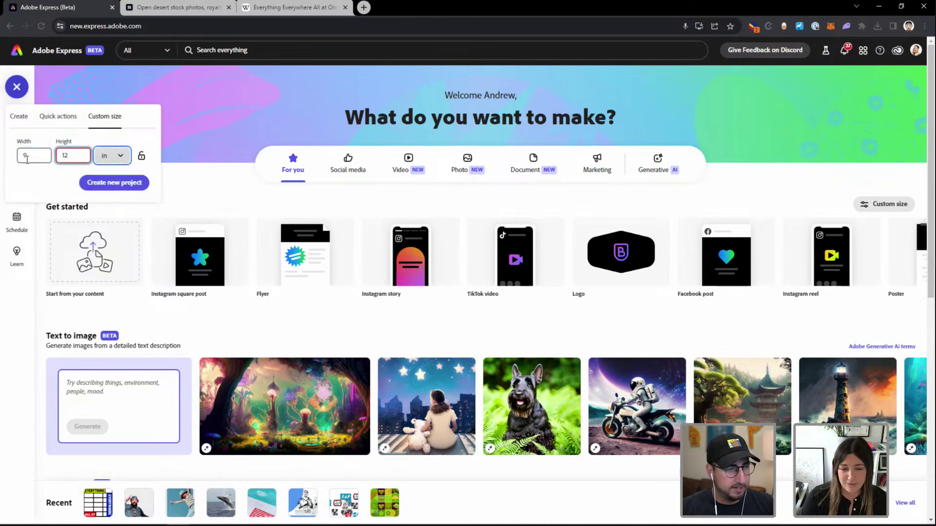
left_click(117, 183)
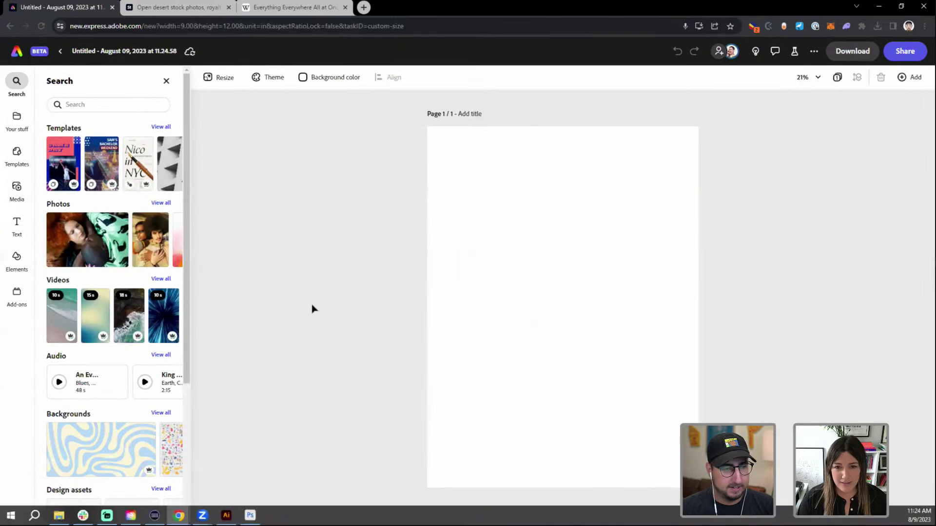
Try to upload Everything copy.jpg from the Downloads folder into the blank project
left_click(17, 116)
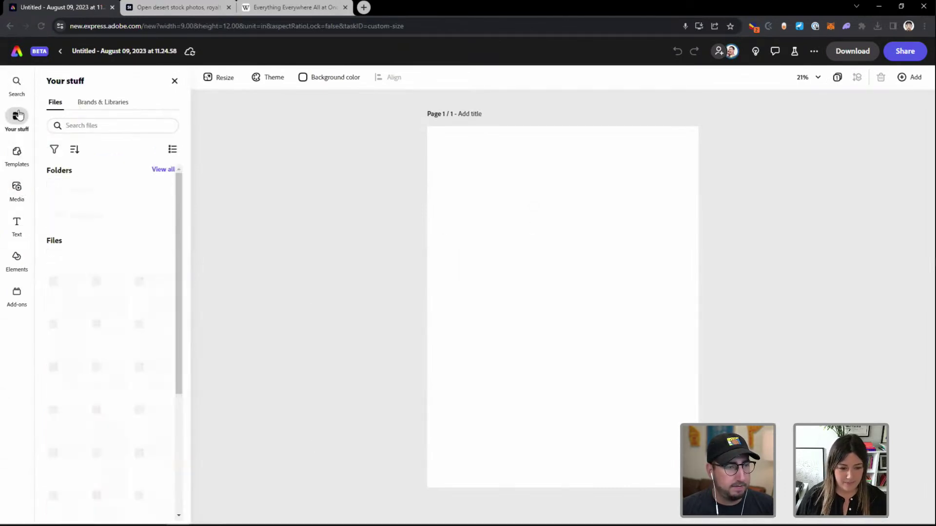
left_click(17, 187)
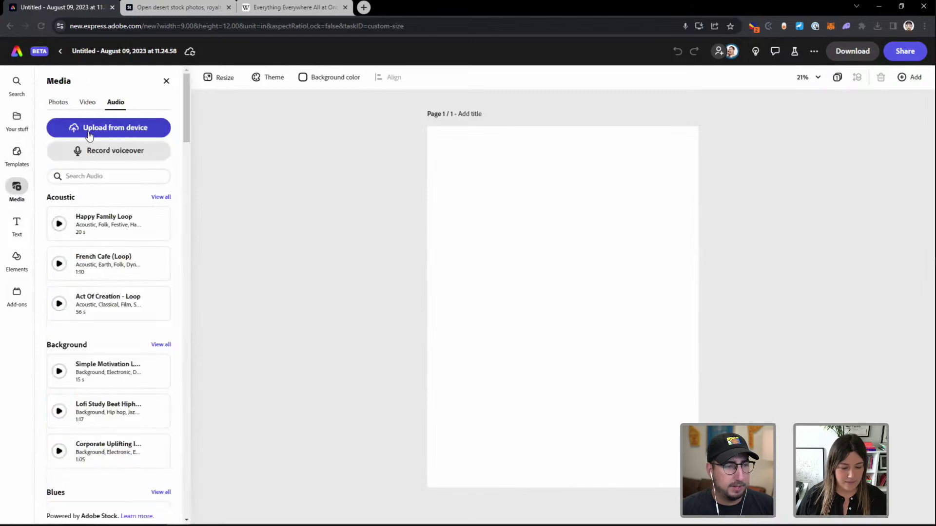
left_click(132, 129)
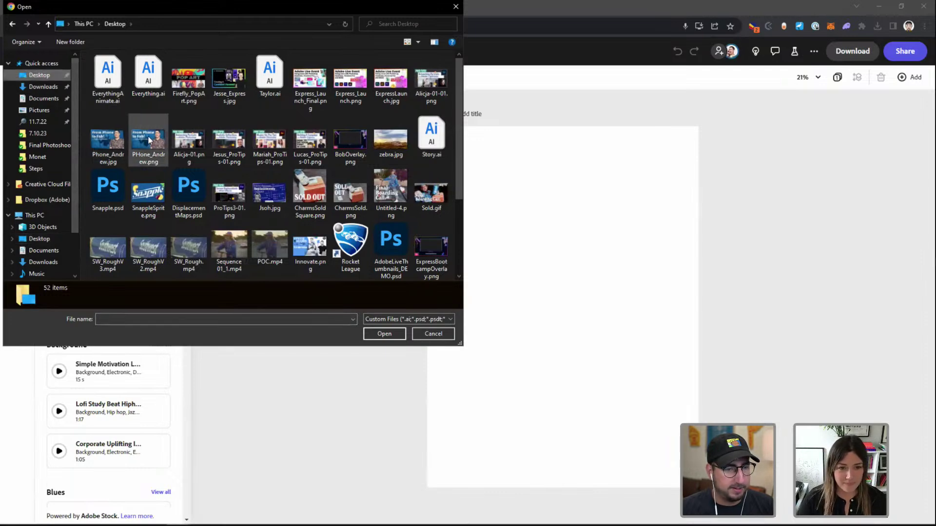
scroll(149, 138, "down", 2)
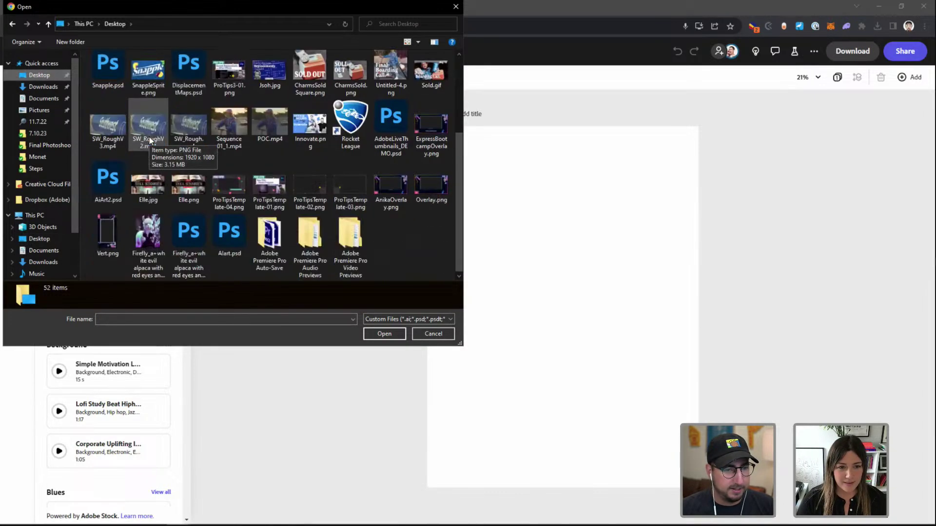
left_click(41, 88)
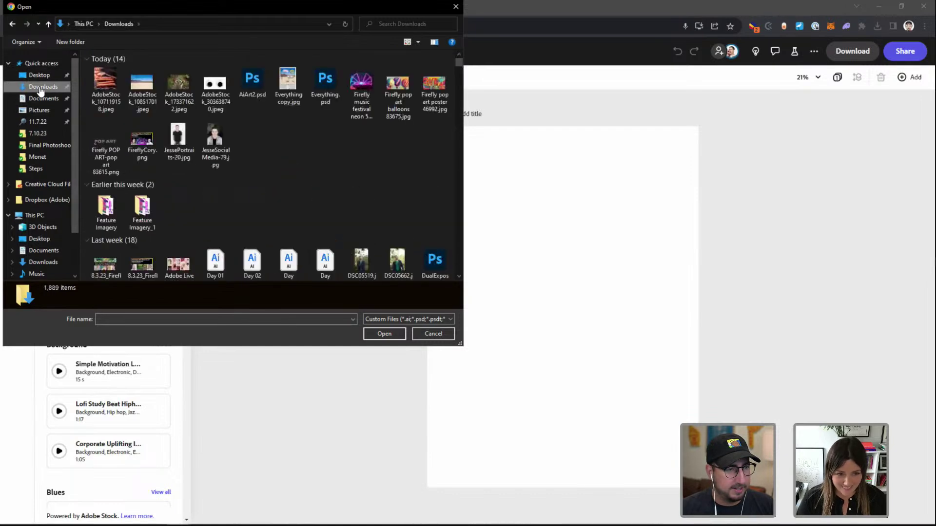
left_click(105, 84)
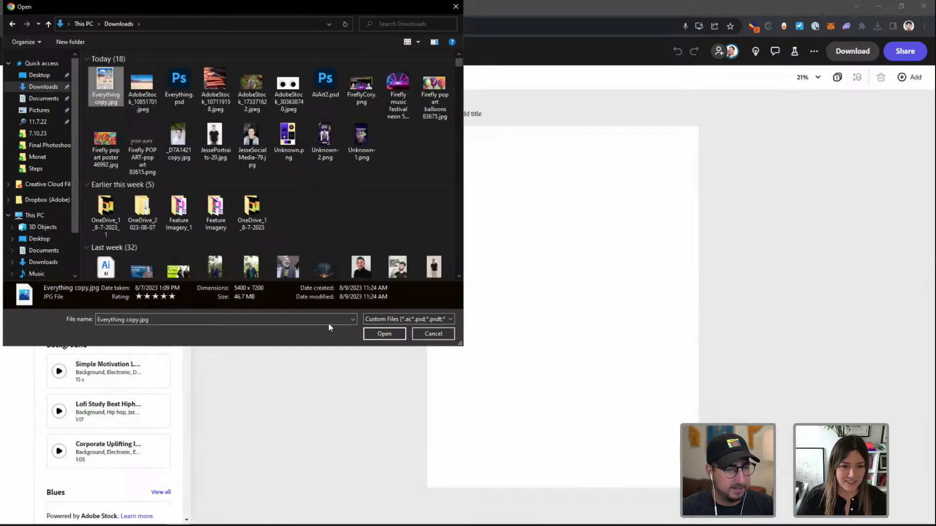
left_click(384, 335)
Switch to Photoshop and save the poster as a JPEG copy over Everything copy.jpg with quality 2
mouse_move(239, 524)
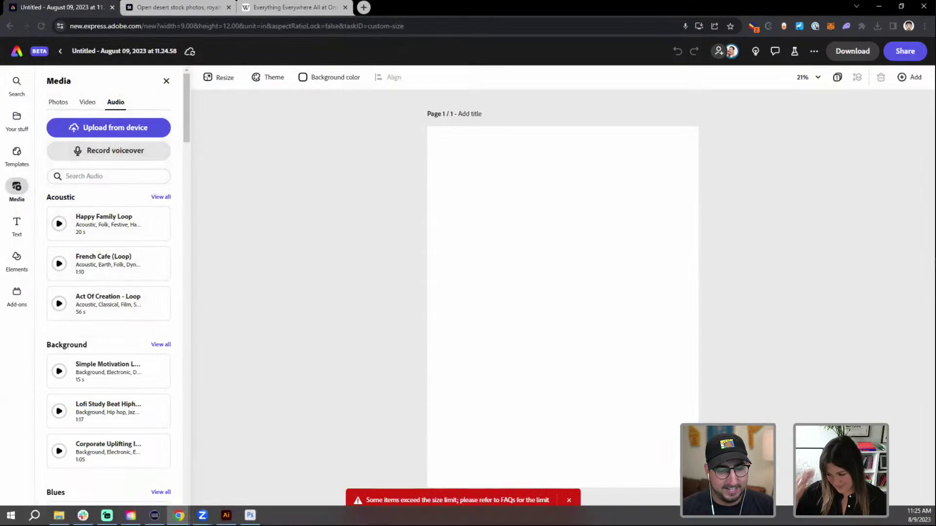
left_click(250, 480)
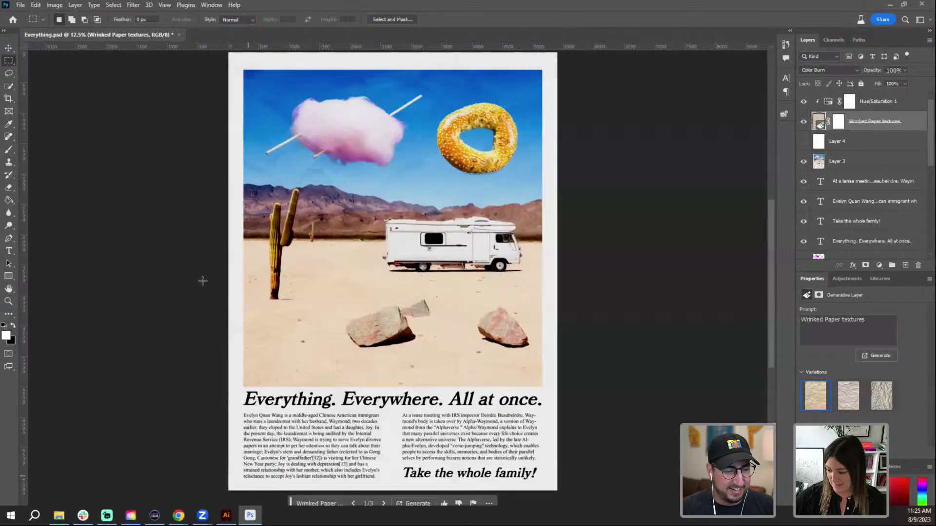
key("ctrl+alt+s")
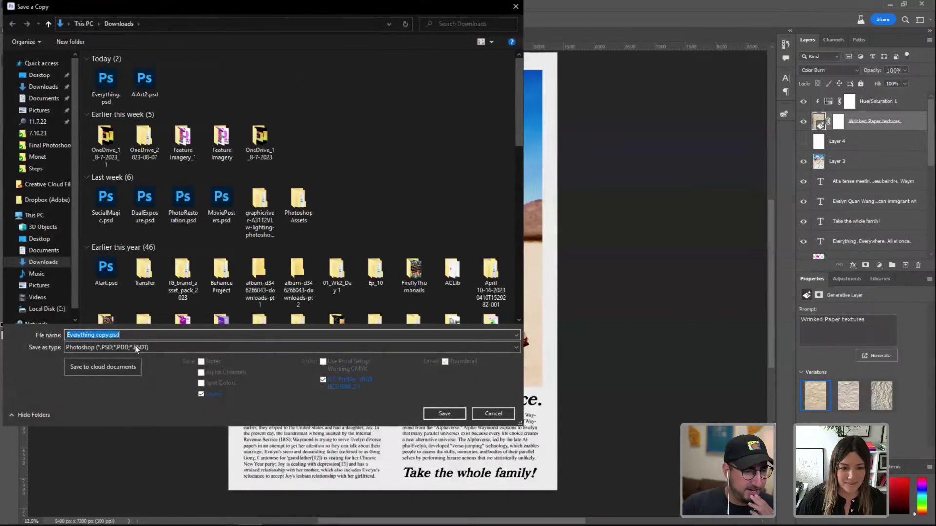
left_click(92, 347)
left_click(93, 423)
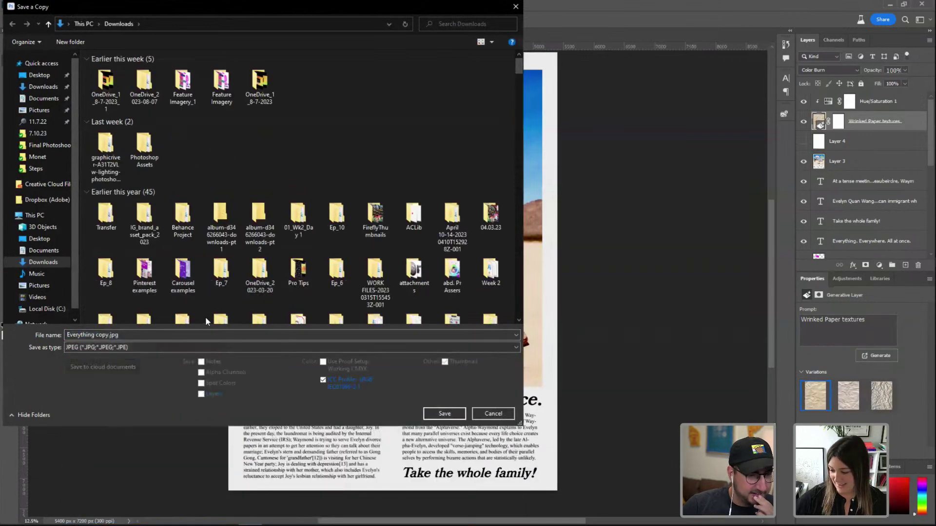
left_click(444, 414)
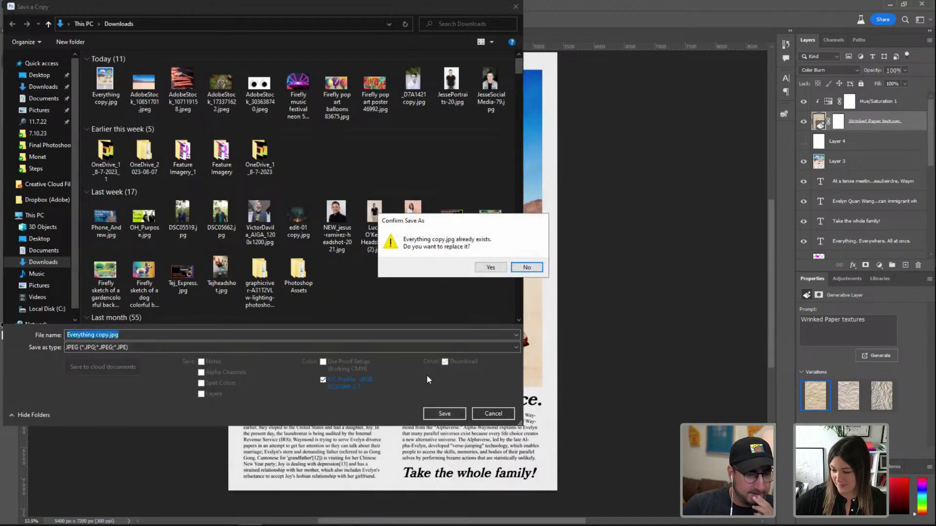
left_click(489, 267)
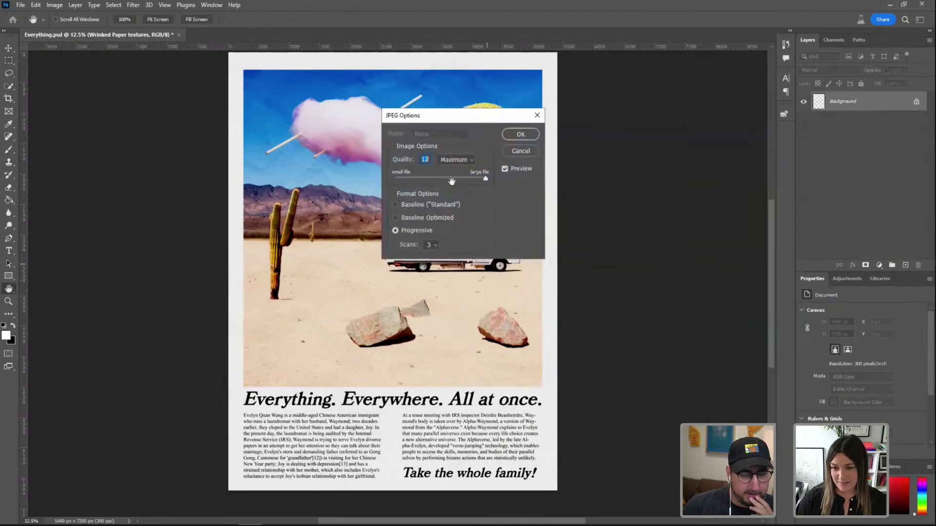
left_click(424, 177)
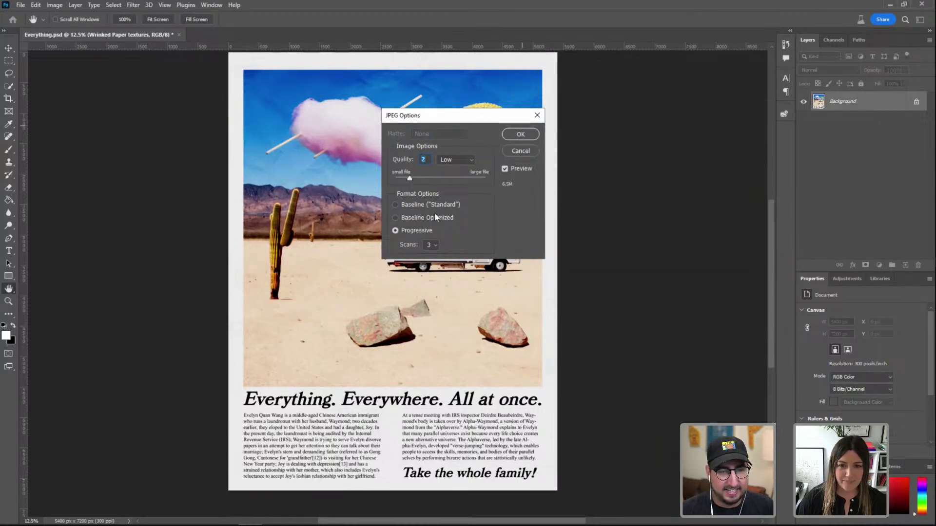
left_click(518, 137)
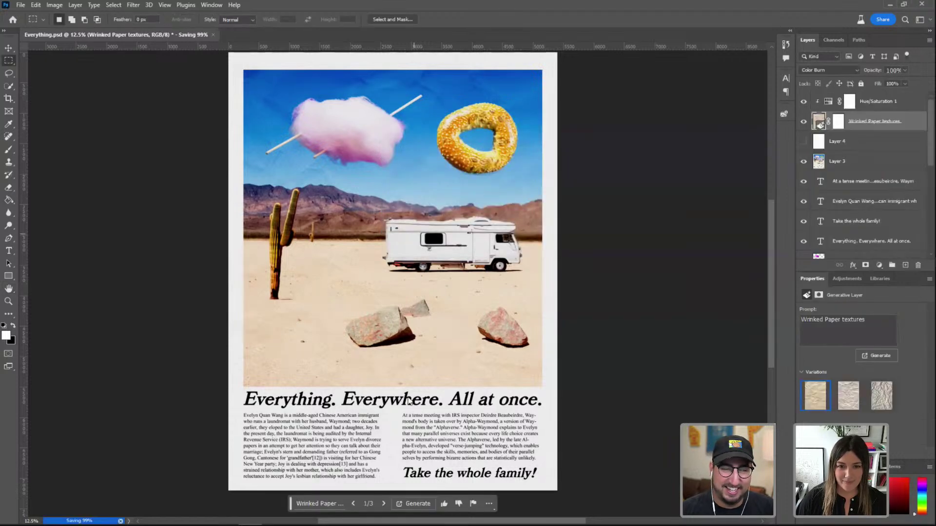
left_click(491, 212)
Save the poster as a JPEG copy named everythingfixed in the Downloads folder with quality 1
key("ctrl+alt+s")
left_click(172, 347)
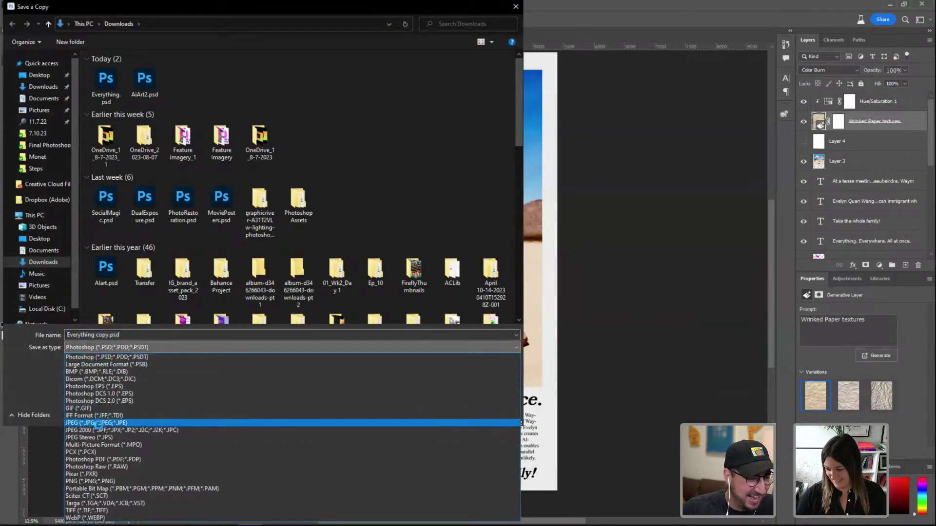
left_click(101, 420)
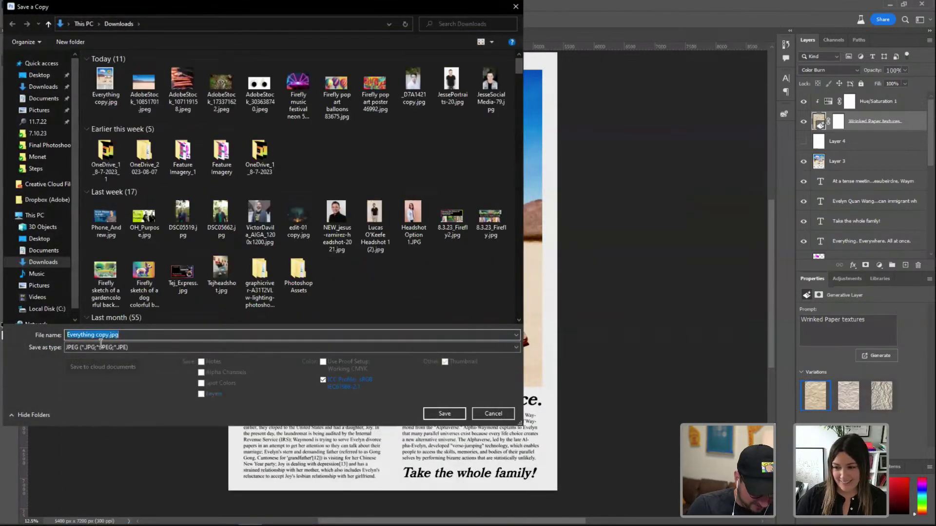
type("everythingf")
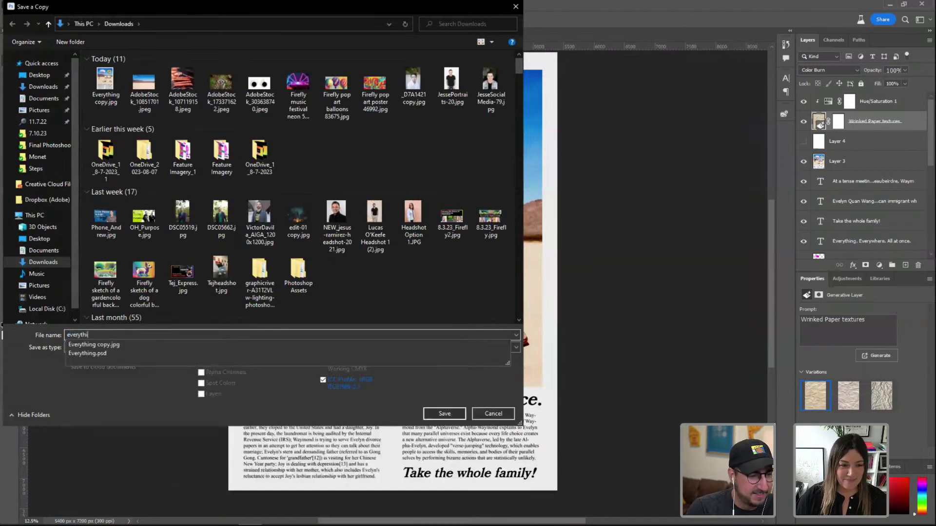
type("ixed")
left_click(434, 414)
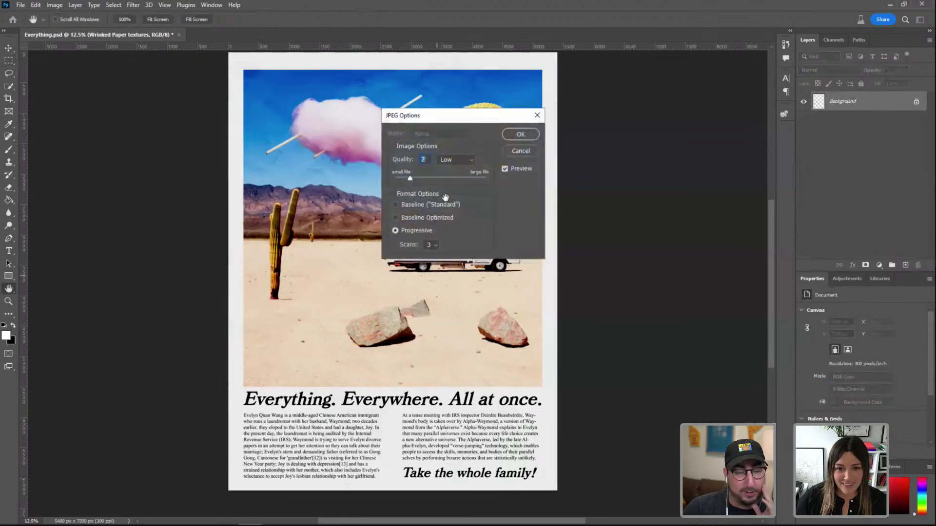
left_click(399, 179)
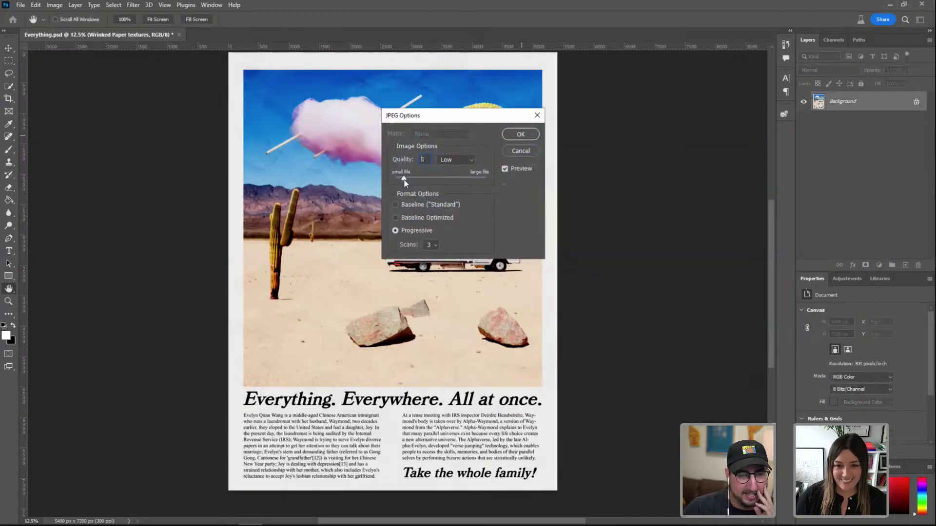
left_click(521, 134)
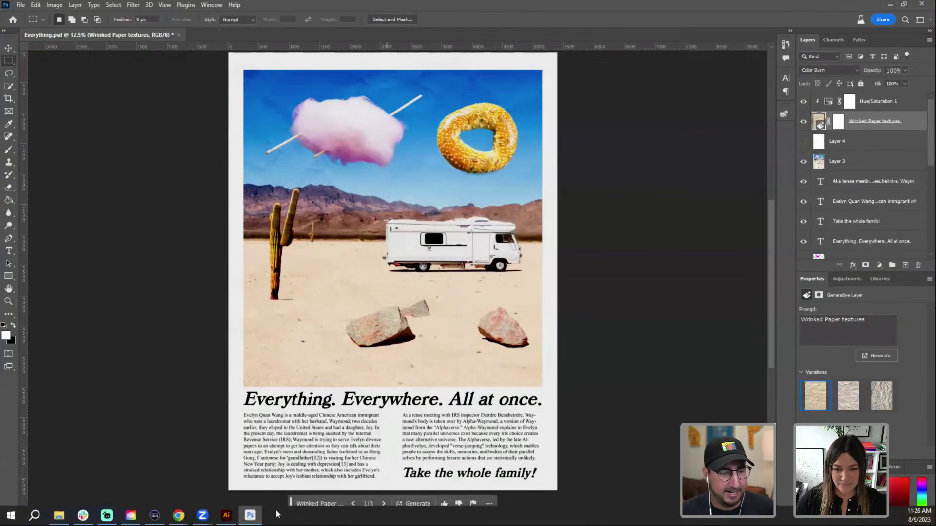
Switch to Adobe Express in Chrome and place the newly exported poster JPEG on the blank page
mouse_move(178, 515)
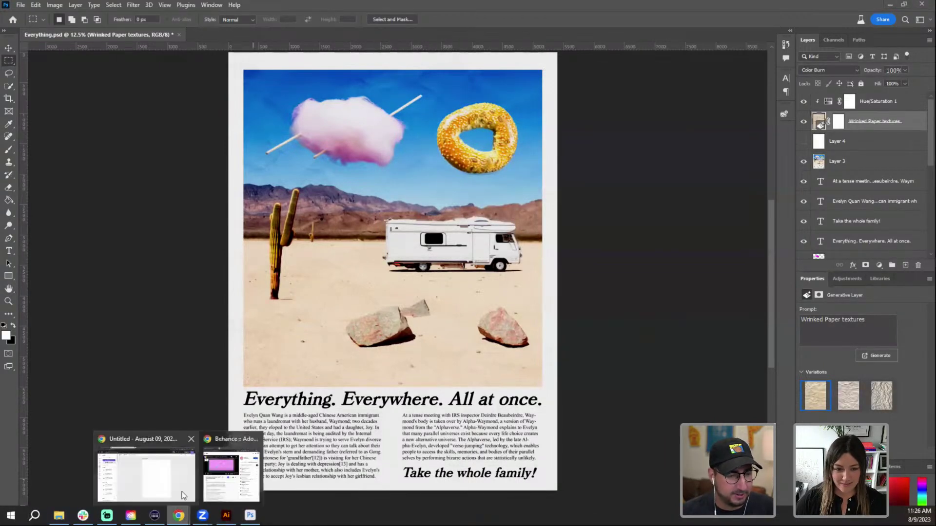
left_click(157, 478)
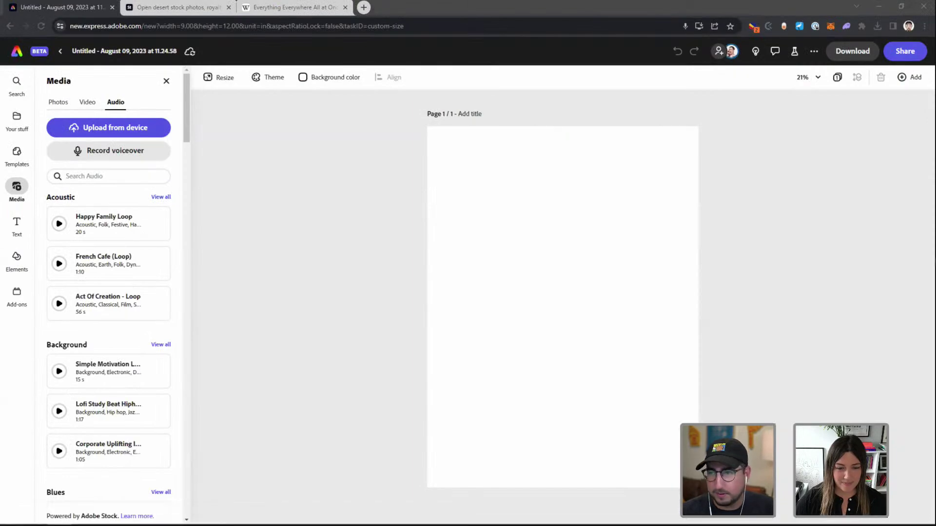
left_click_drag(847, 338, 584, 320)
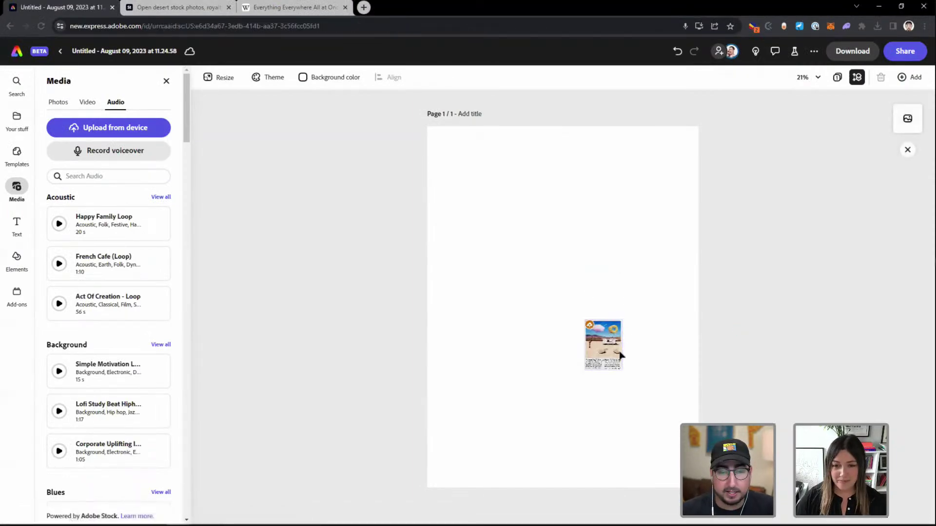
left_click(609, 354)
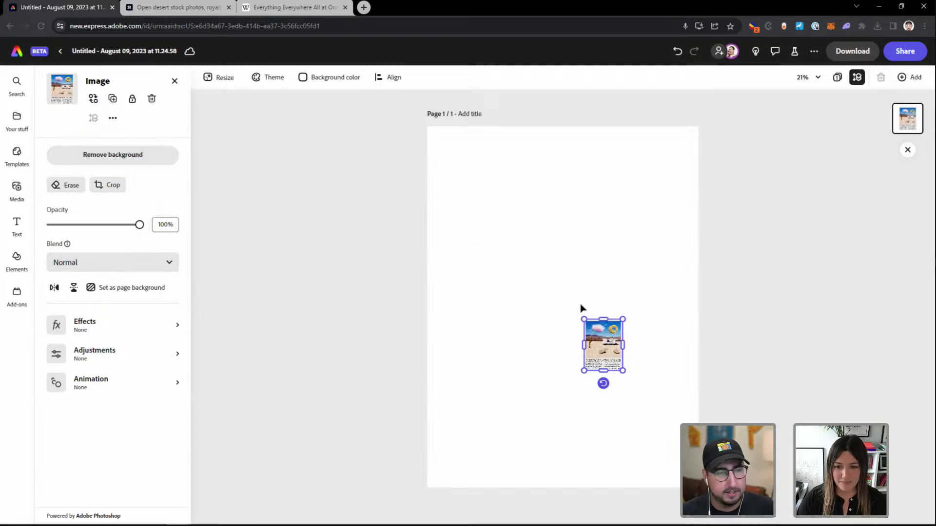
Set the poster image as the page background so it fills the page
left_click(328, 78)
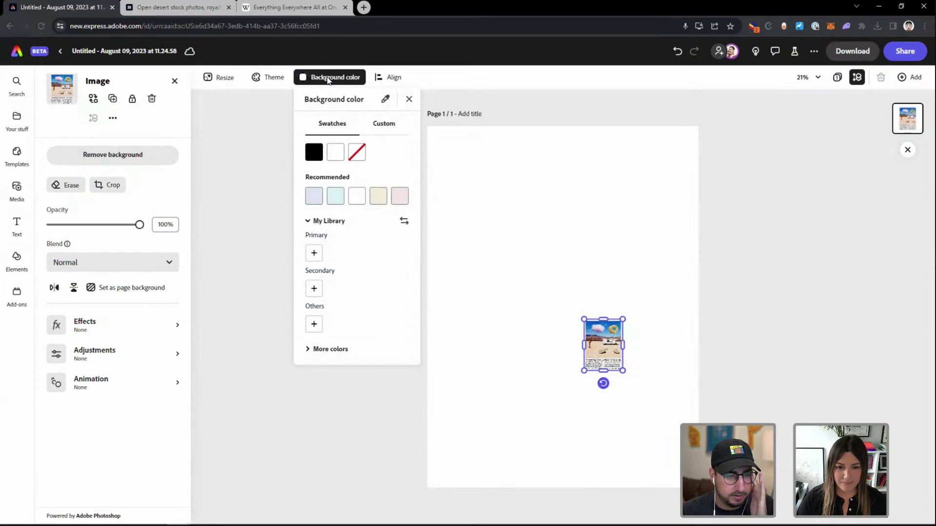
left_click(771, 233)
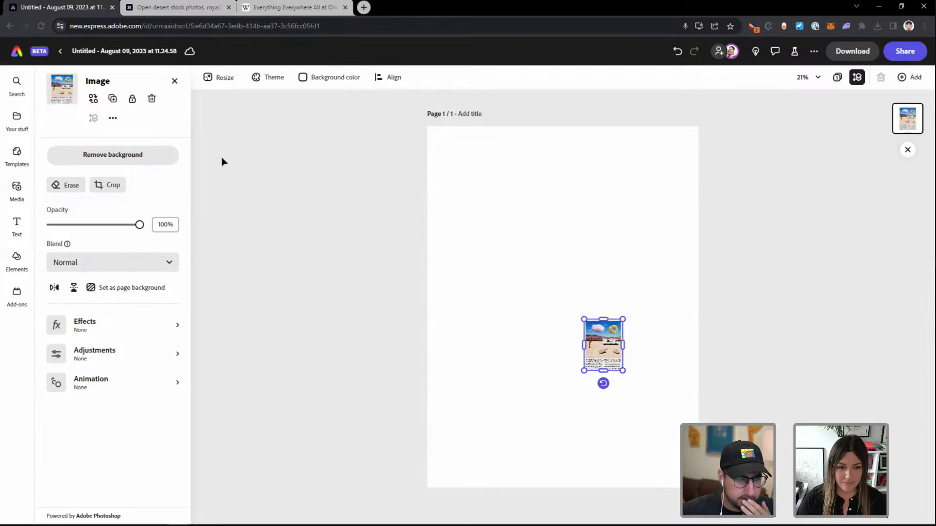
left_click(140, 288)
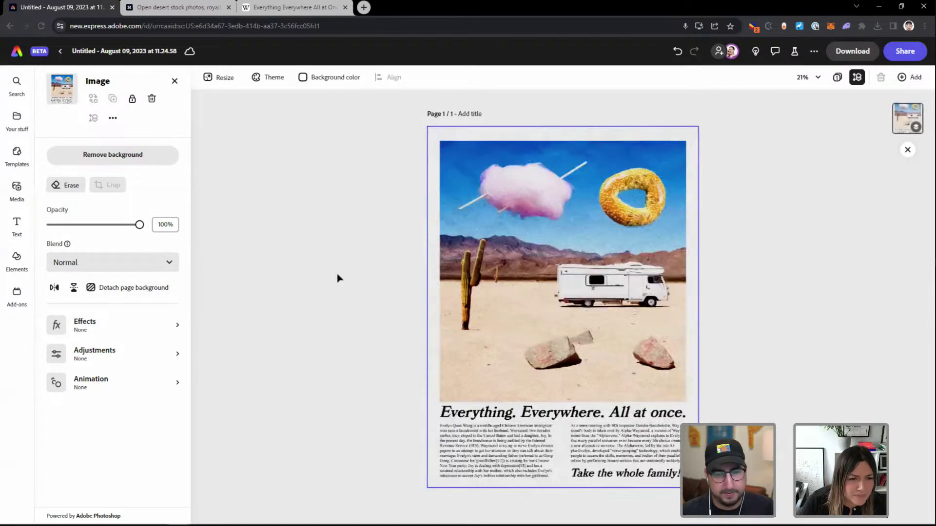
left_click(322, 231)
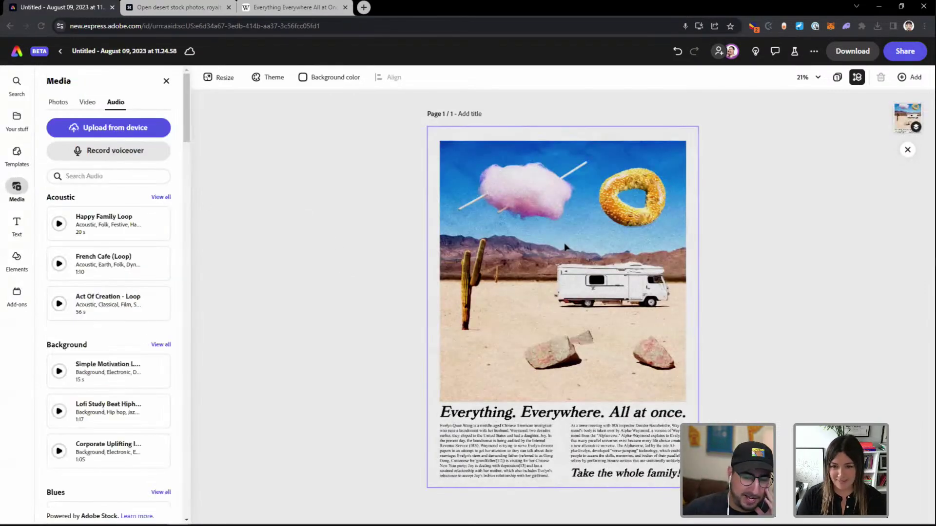
Adjust the poster background image to contrast -7, brightness 30 and highlights 44
left_click(565, 242)
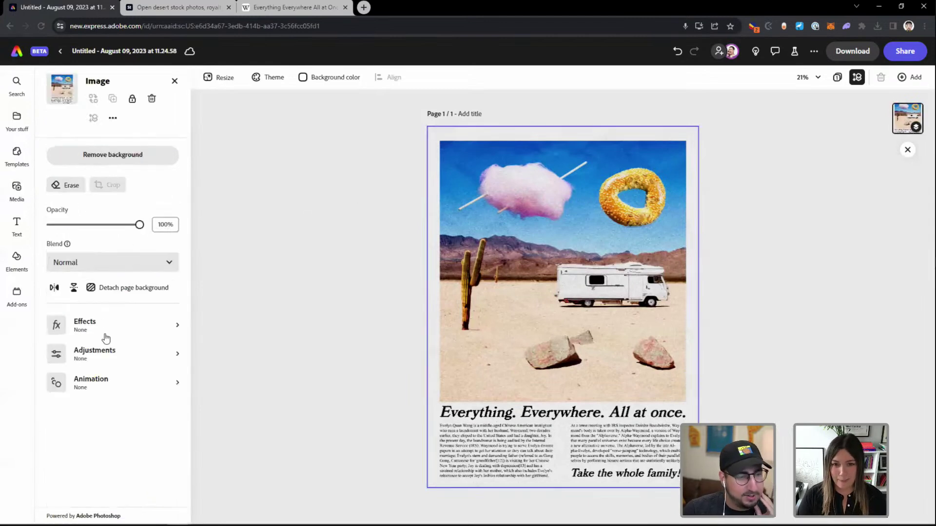
left_click(109, 355)
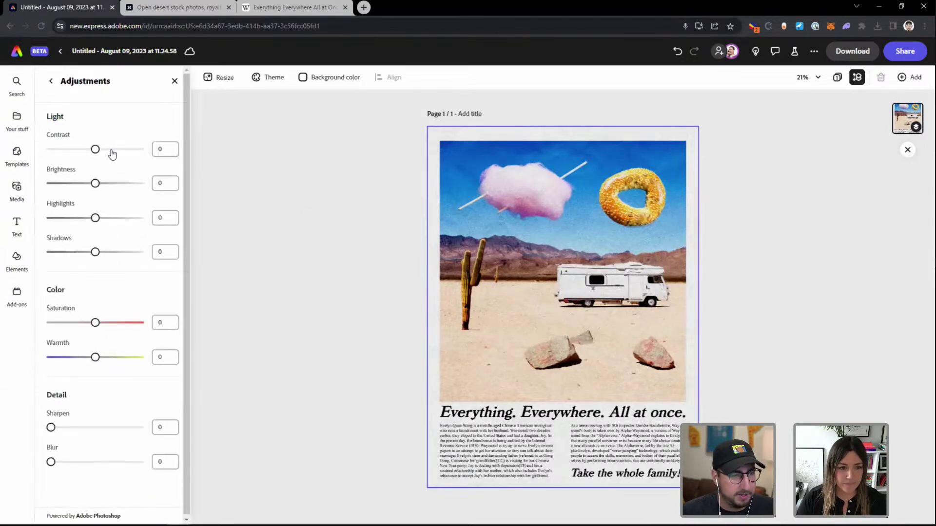
left_click(111, 150)
left_click(109, 183)
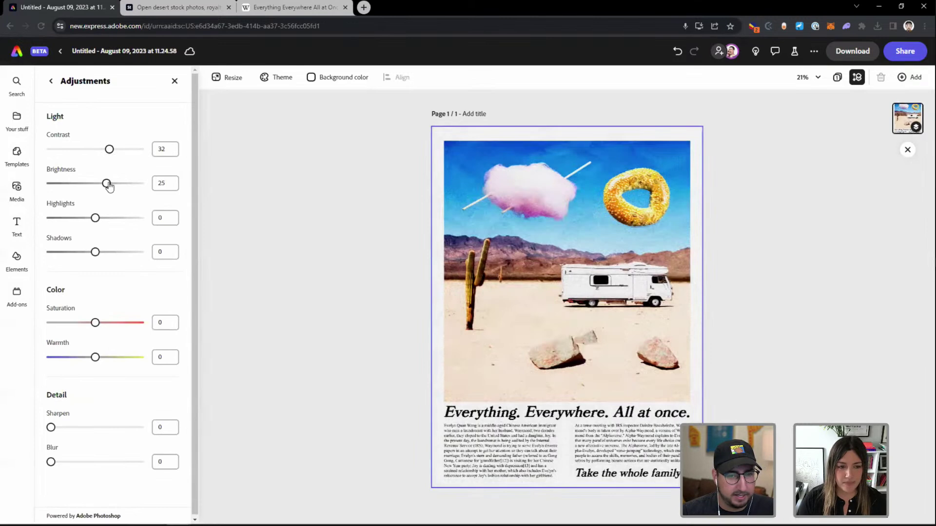
left_click(92, 149)
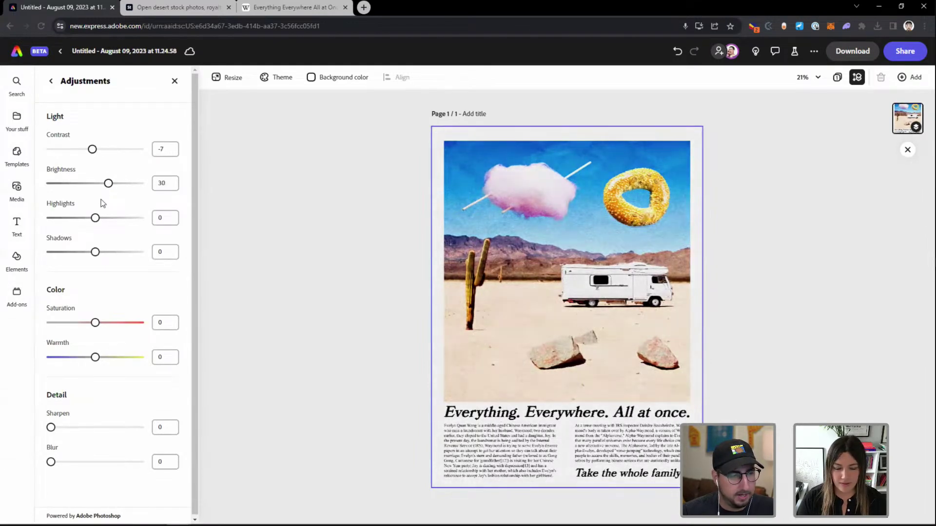
left_click(116, 219)
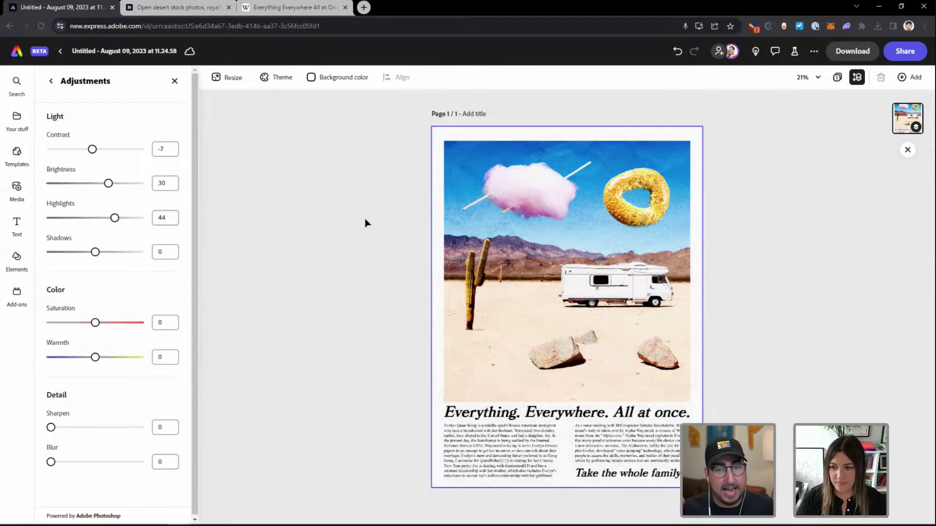
Search the stock video library for "static noise"
left_click(17, 189)
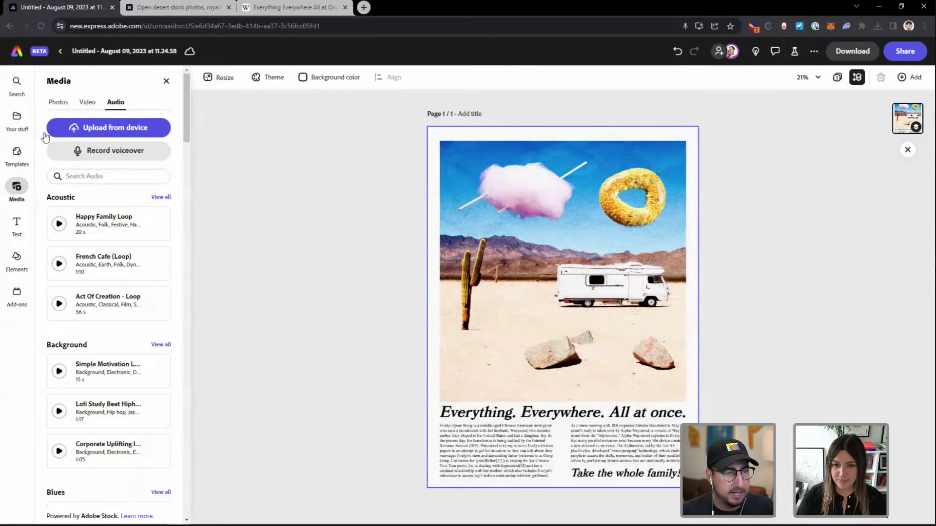
left_click(86, 102)
left_click(98, 149)
type("s")
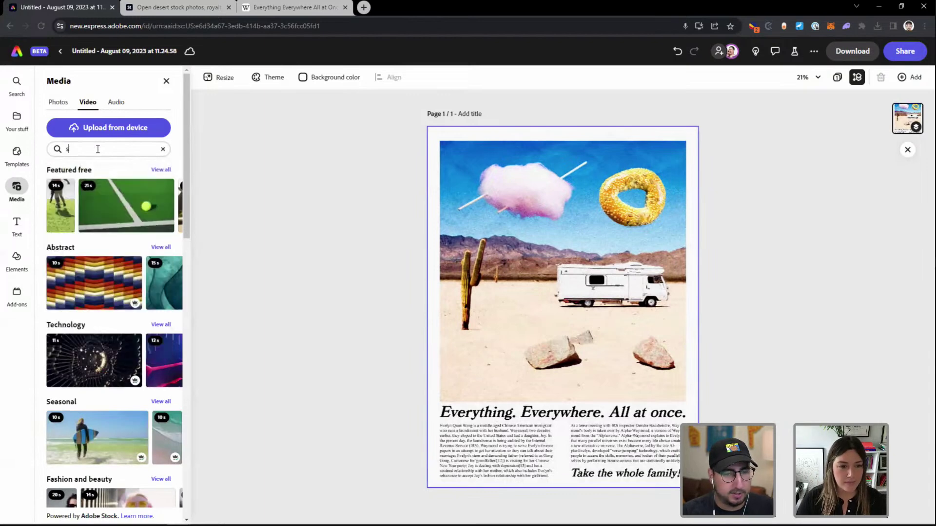
type("tatic noi")
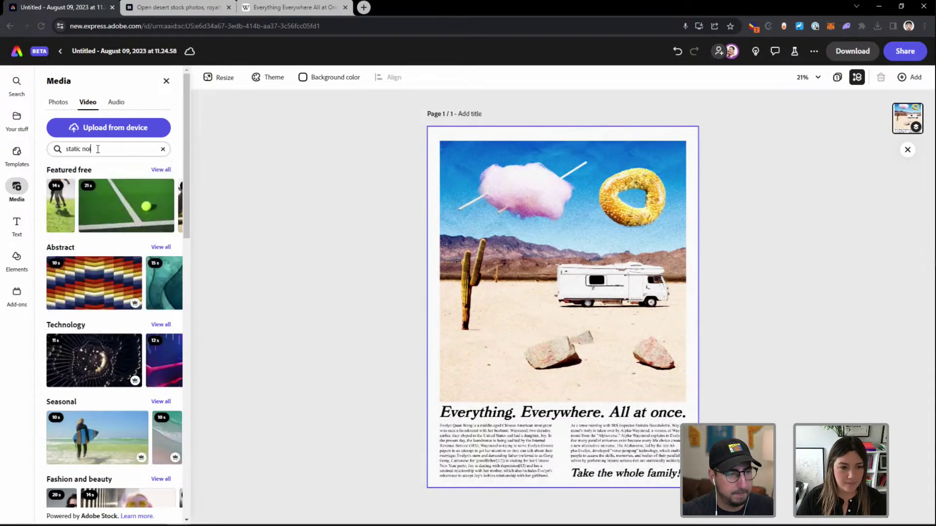
type("se")
key("Return")
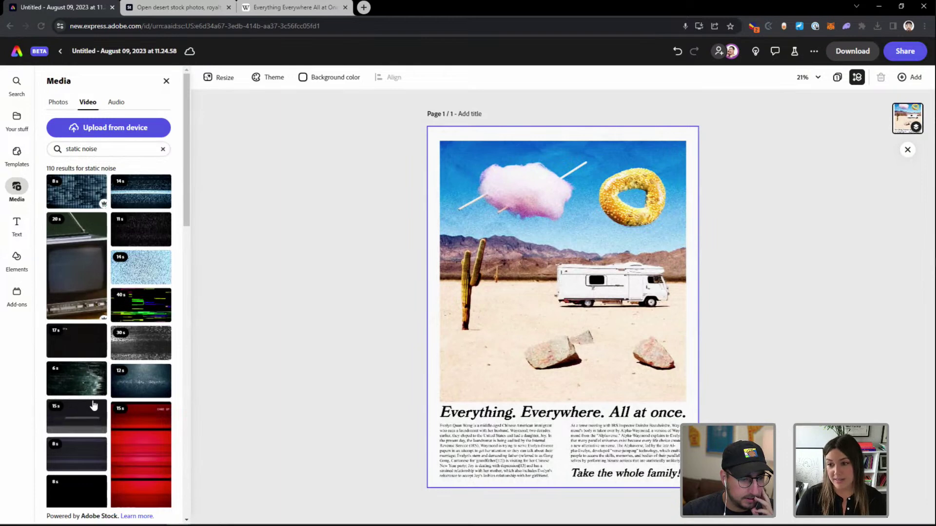
Add the plain dark grey 20-second static clip from the search results over the poster and enlarge it
scroll(88, 416, "down", 3)
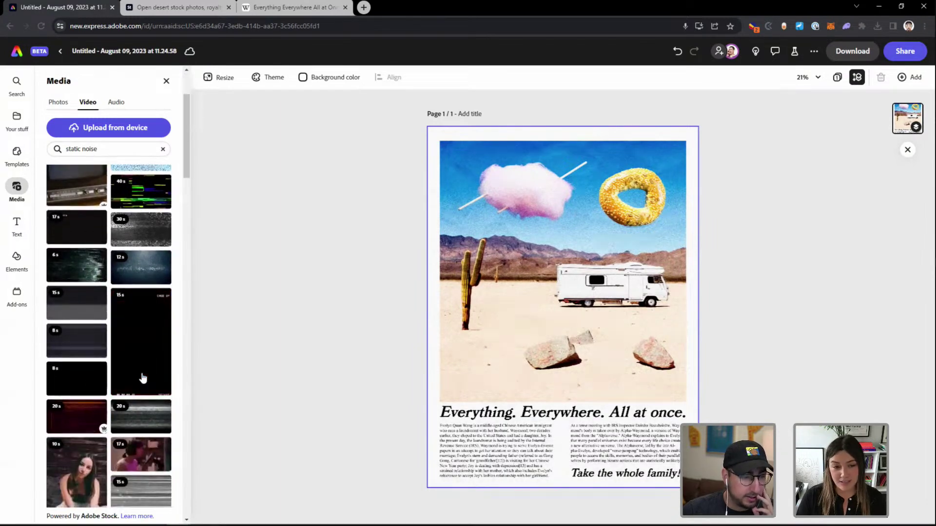
scroll(141, 381, "down", 3)
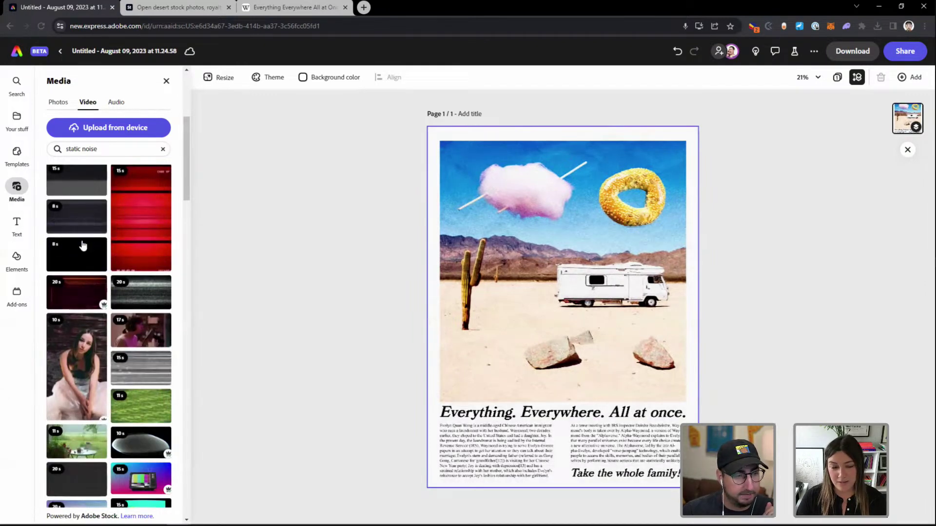
scroll(82, 220, "down", 4)
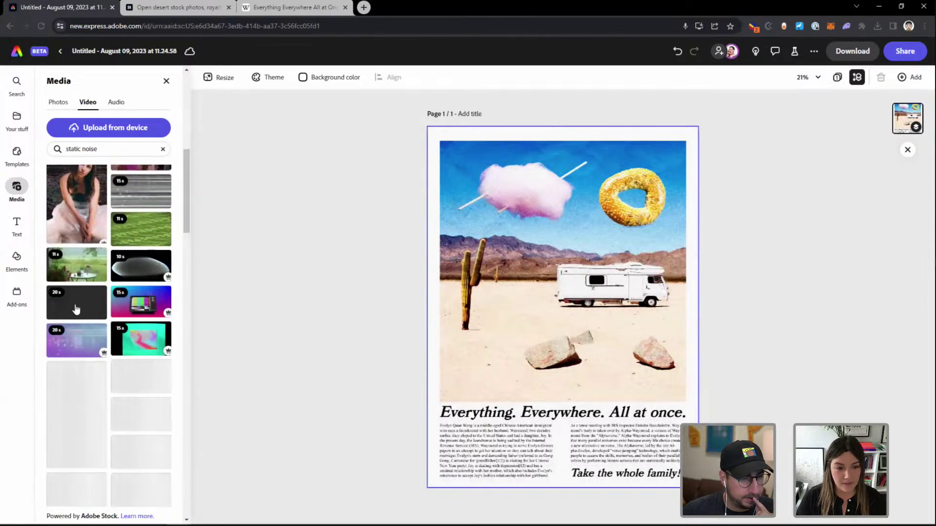
left_click(76, 308)
left_click_drag(500, 146, 735, 332)
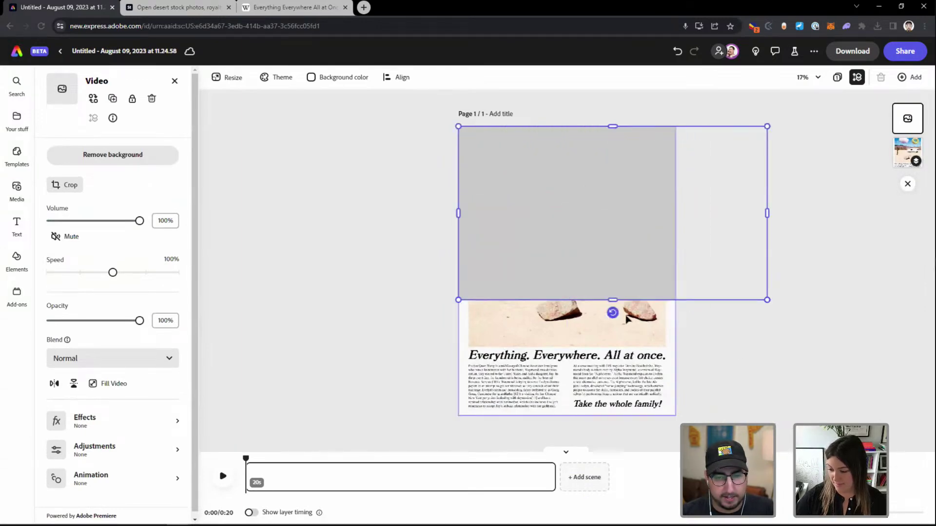
Rotate the static clip to portrait orientation, then move and enlarge it until it covers the whole poster
left_click_drag(613, 314, 415, 222)
left_click_drag(543, 170, 523, 209)
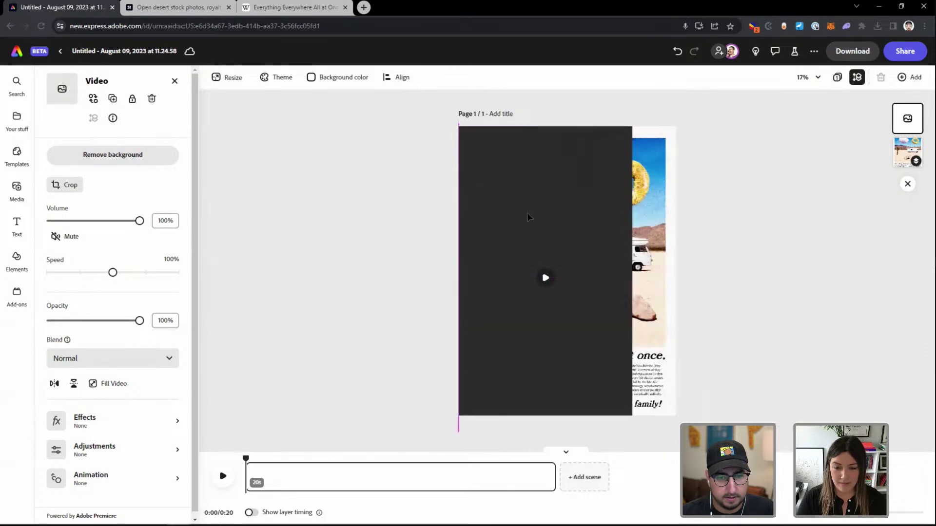
left_click_drag(634, 123, 664, 125)
left_click_drag(642, 159, 644, 192)
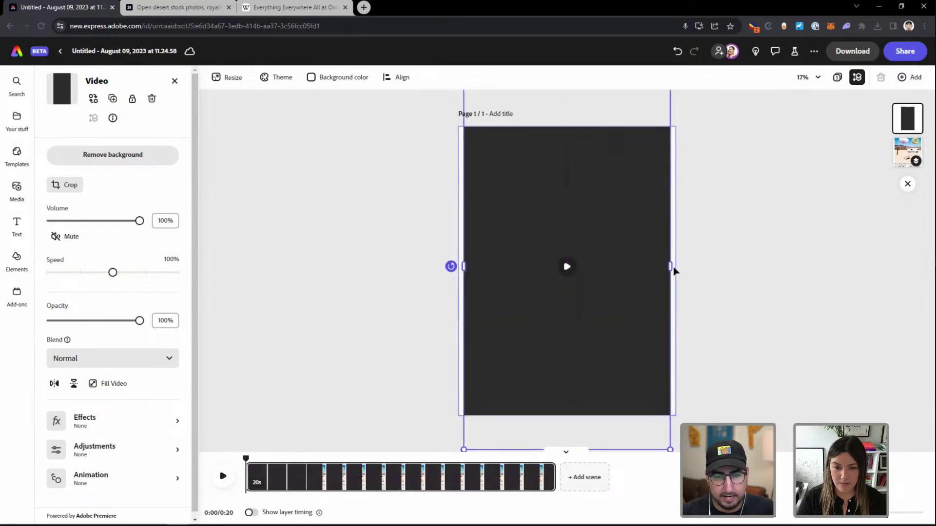
left_click_drag(673, 266, 681, 266)
left_click_drag(464, 267, 453, 267)
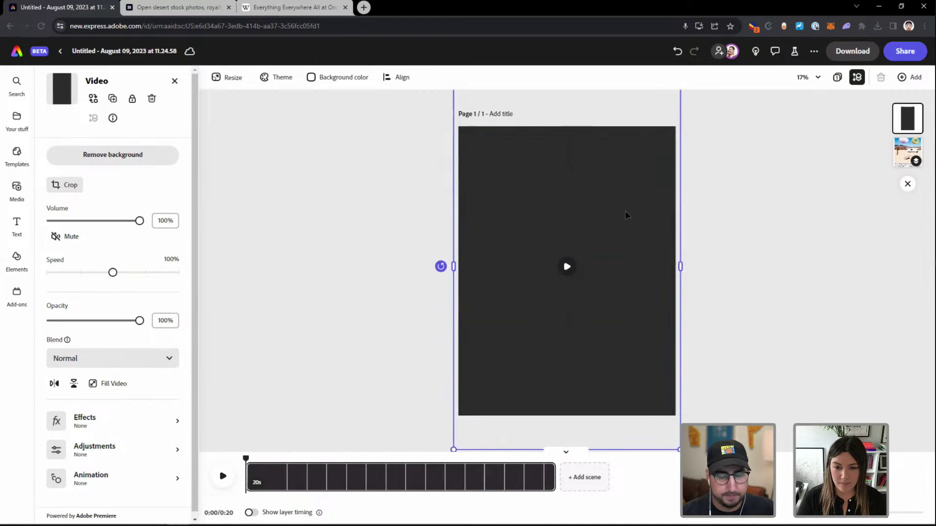
Try the Screen blend mode on the static clip with a short playback, and remove the clip from the page
left_click(90, 358)
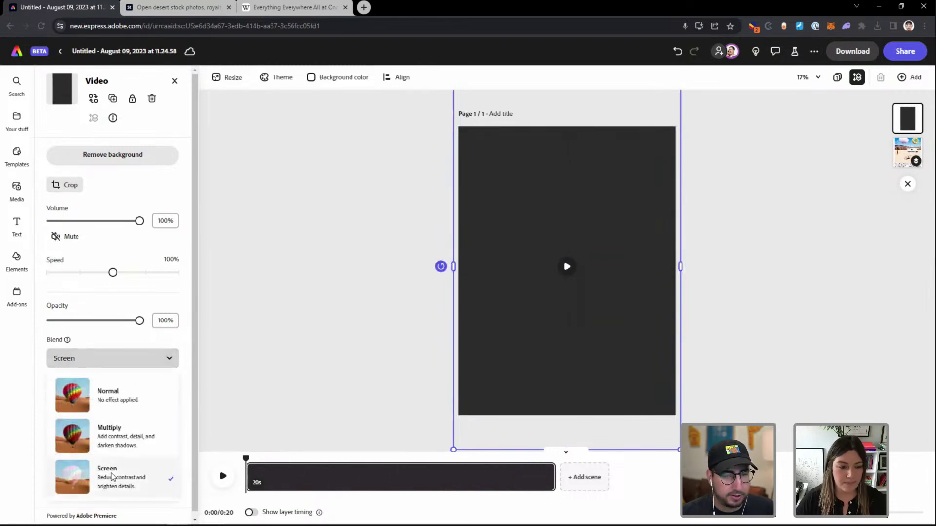
left_click(112, 477)
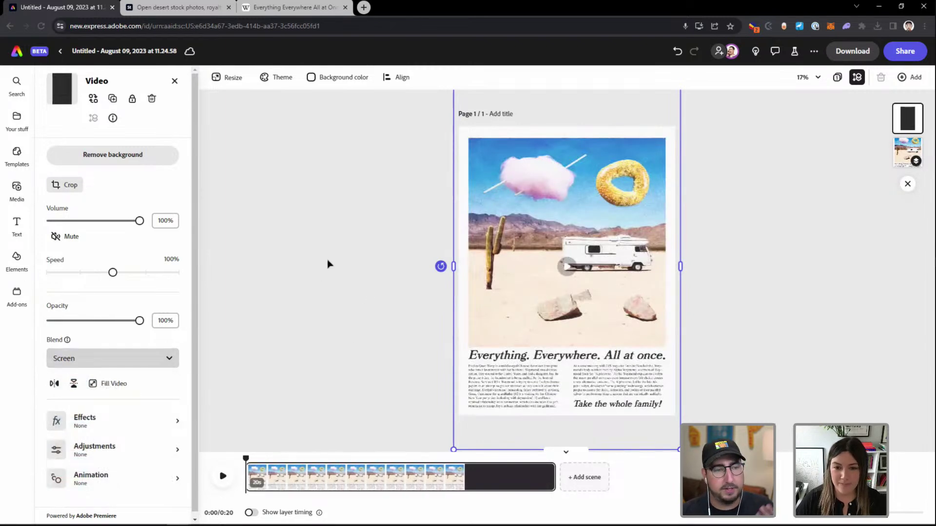
left_click(222, 477)
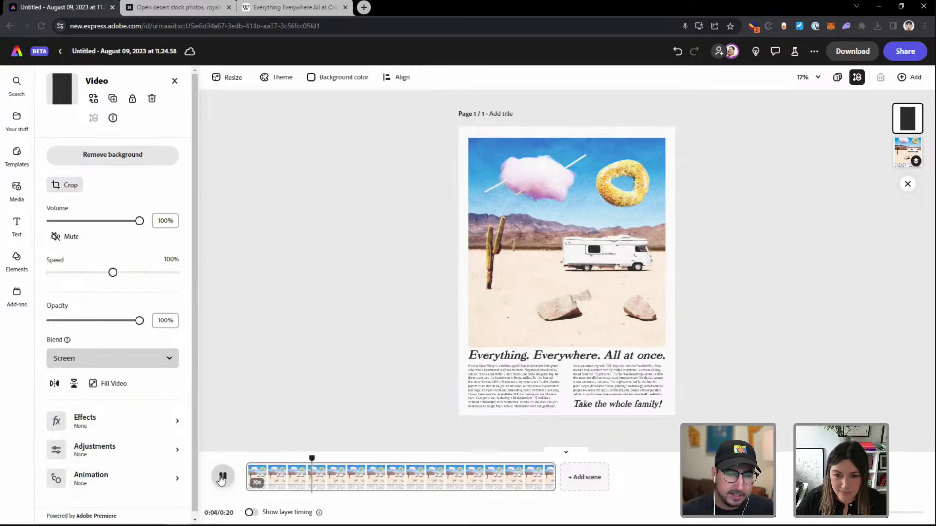
left_click(222, 477)
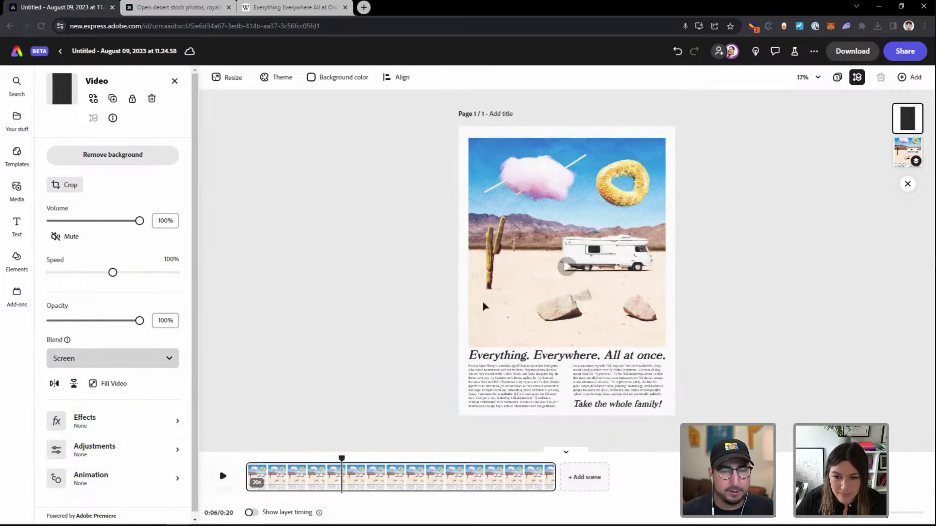
left_click(302, 179)
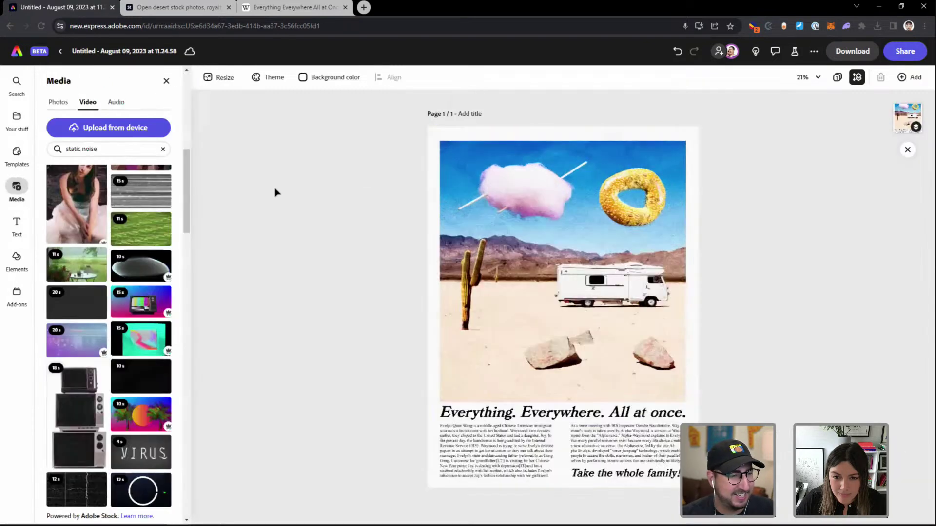
Add the black speckled 11-second static clip from the search results to the poster and enlarge it well beyond the page width
scroll(110, 315, "down", 6)
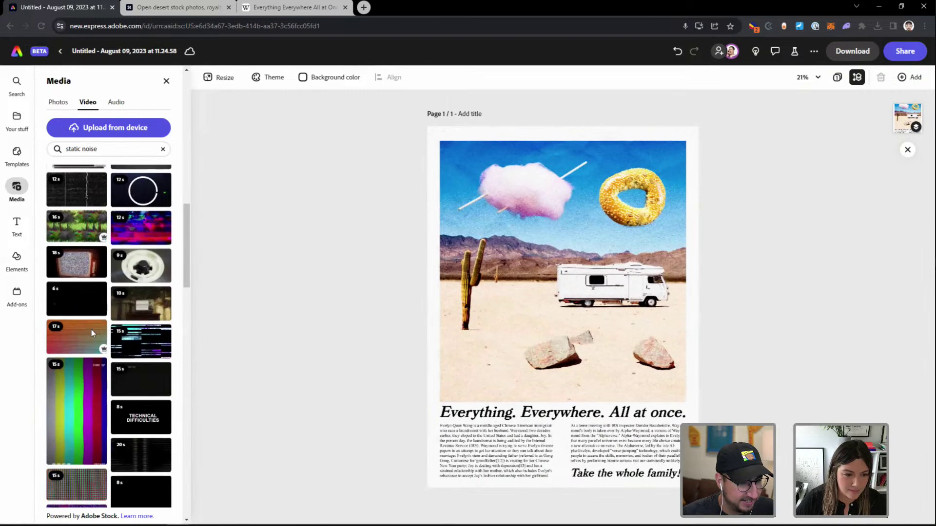
scroll(147, 457, "down", 2)
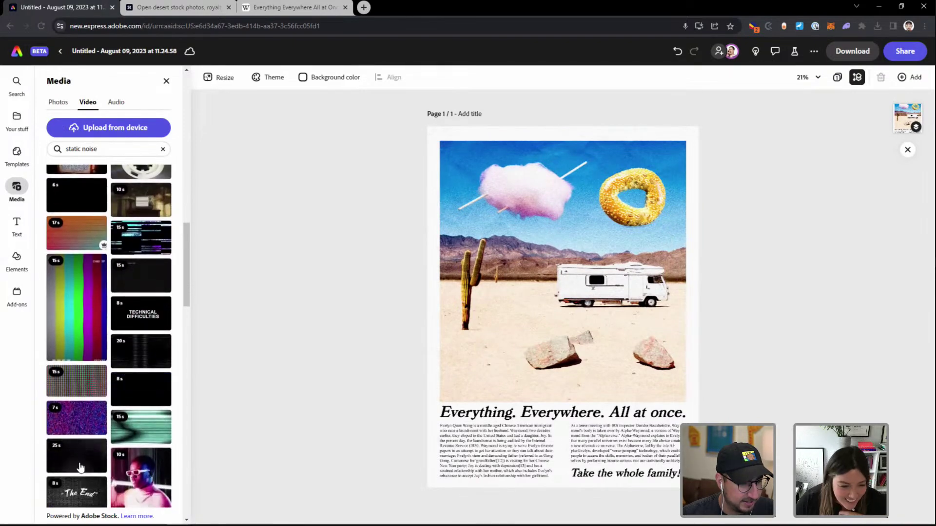
scroll(80, 466, "down", 3)
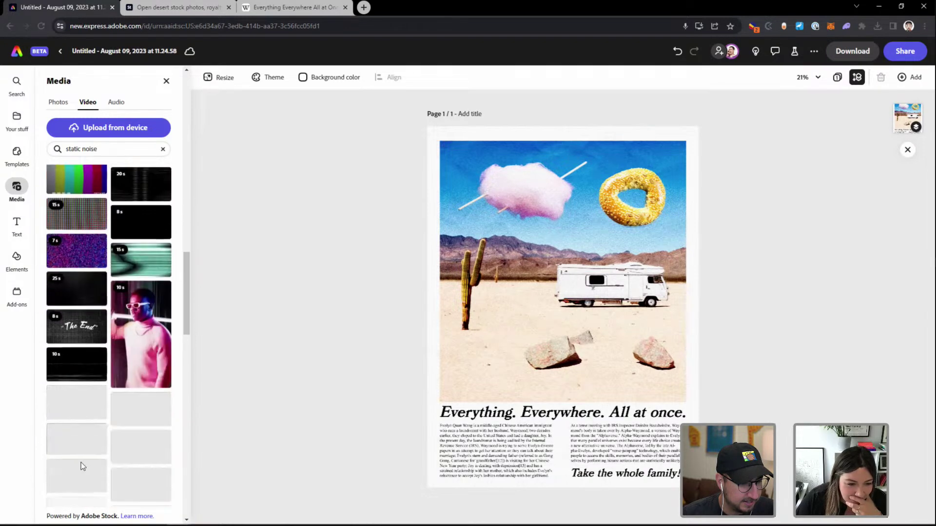
scroll(88, 361, "up", 8)
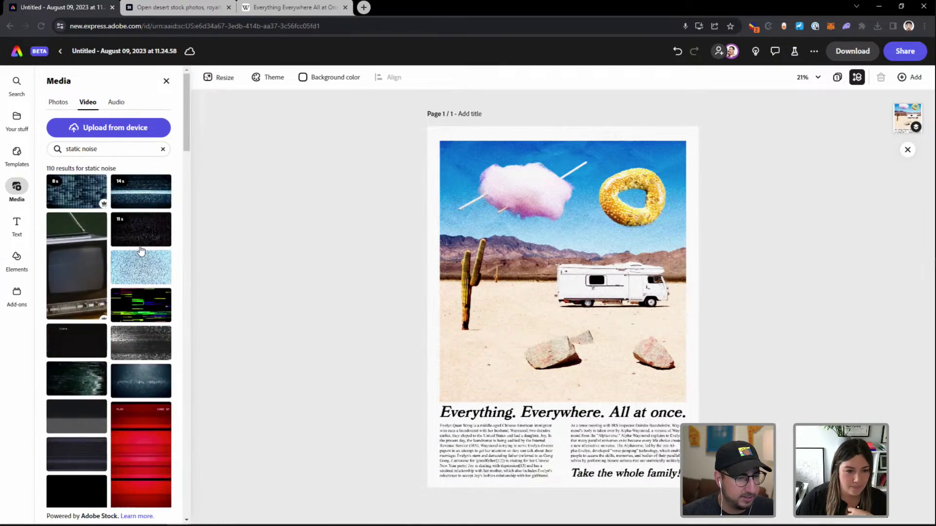
left_click(139, 233)
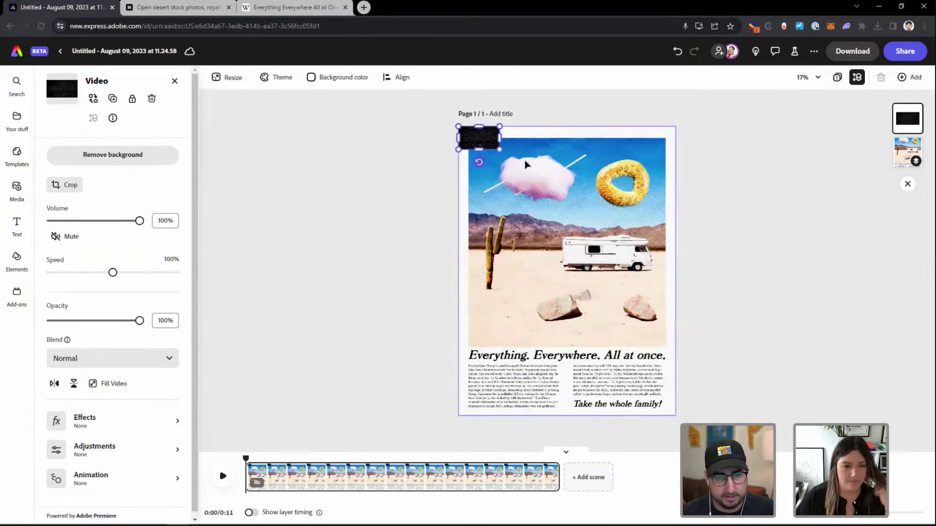
left_click_drag(500, 149, 904, 377)
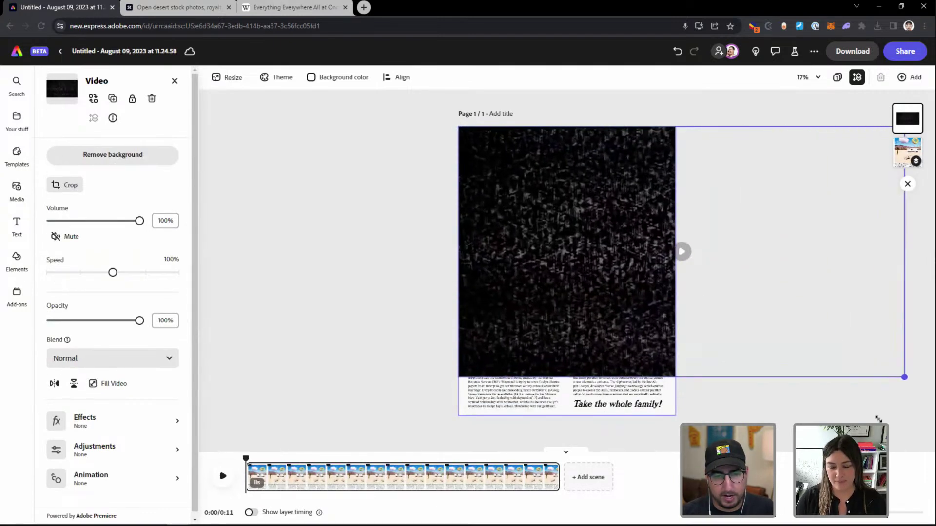
Rotate the speckled static clip 90° to portrait, then move and resize it until it covers the whole poster
left_click_drag(681, 390, 414, 234)
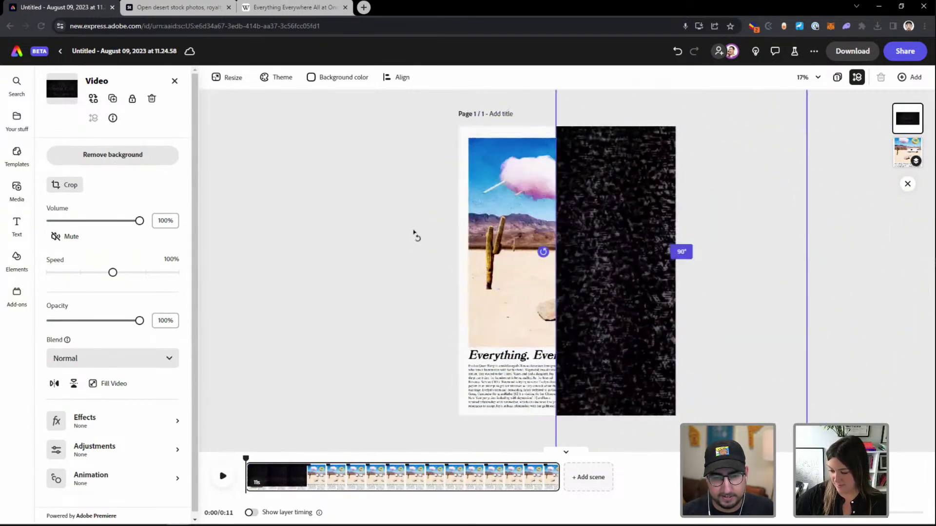
left_click_drag(650, 222, 532, 239)
left_click_drag(441, 271, 453, 273)
left_click_drag(693, 271, 679, 274)
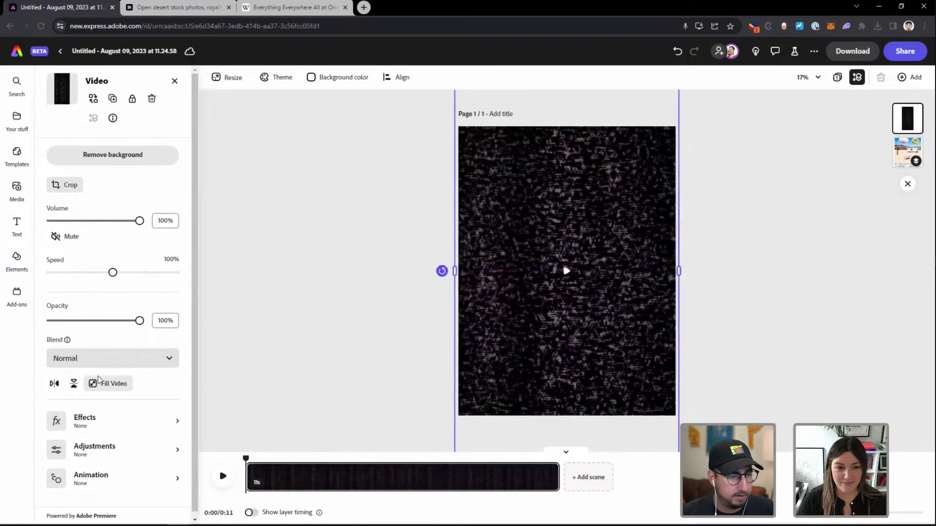
Set the speckled static clip's blend mode to Screen, preview the animation briefly and return the playhead to the start
left_click(102, 359)
left_click(102, 469)
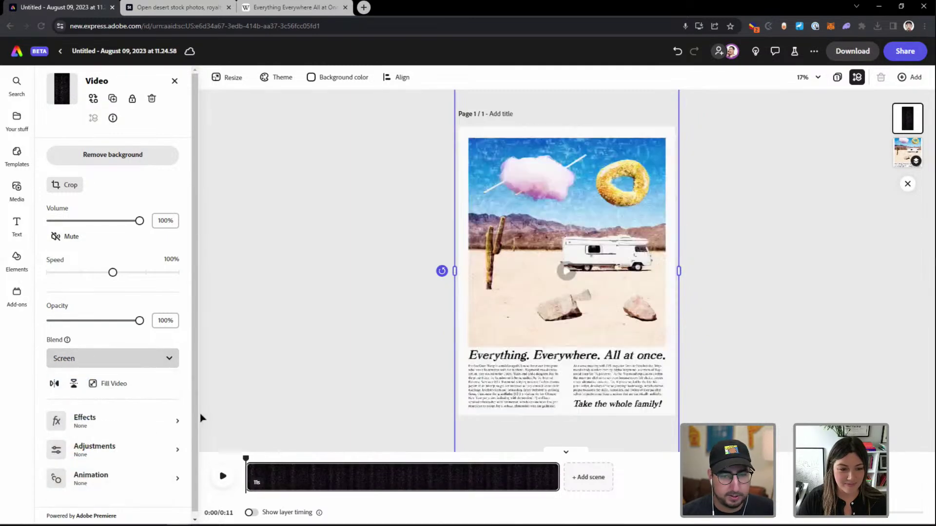
left_click(224, 476)
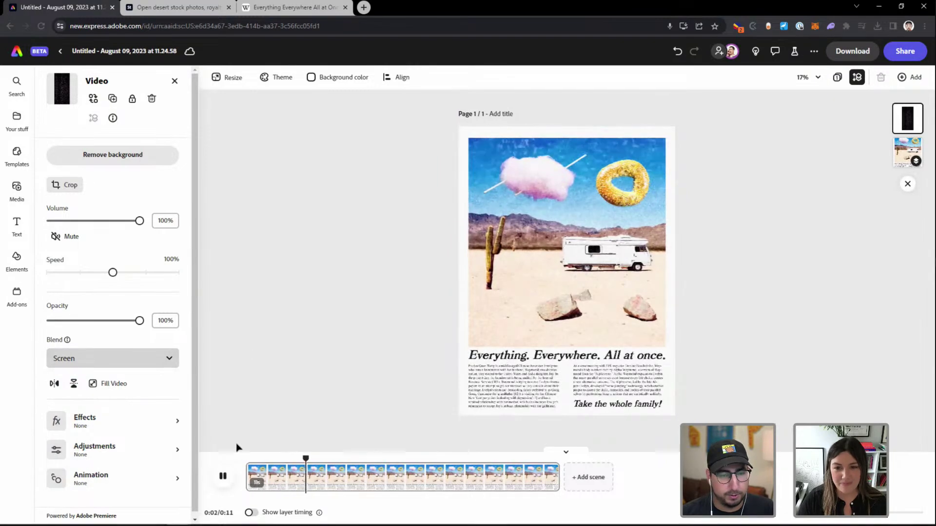
left_click(222, 475)
left_click(247, 455)
Set the static clip's volume to 0%, its speed to 150% and its opacity to 11%
left_click(91, 221)
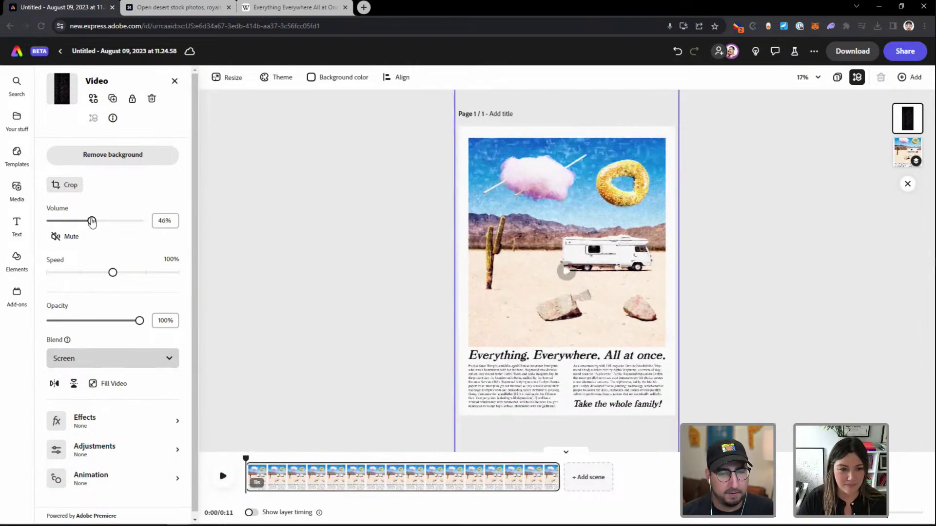
left_click_drag(100, 223, 33, 225)
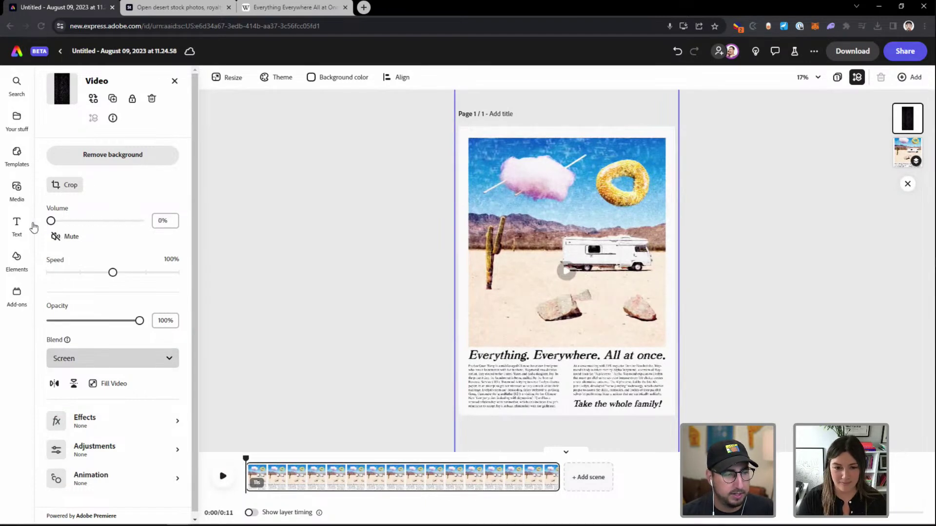
left_click_drag(129, 276, 143, 274)
left_click_drag(139, 321, 60, 326)
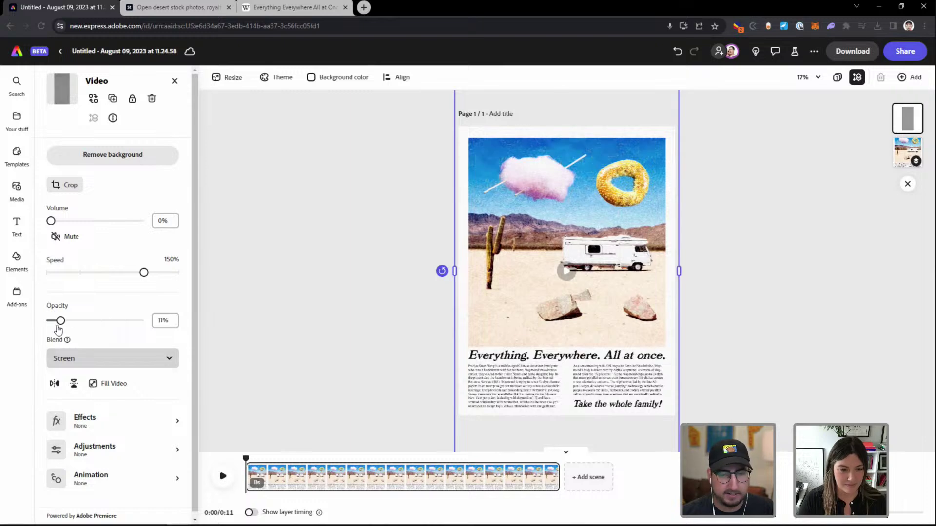
Raise the static clip's opacity to 33%, previewing the animation before and after the change
left_click(224, 477)
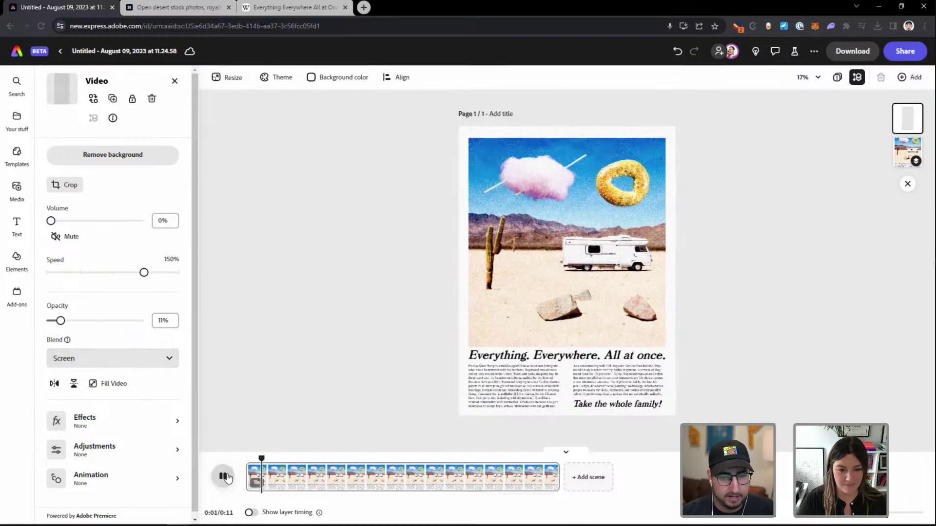
left_click_drag(63, 324, 90, 324)
left_click(222, 478)
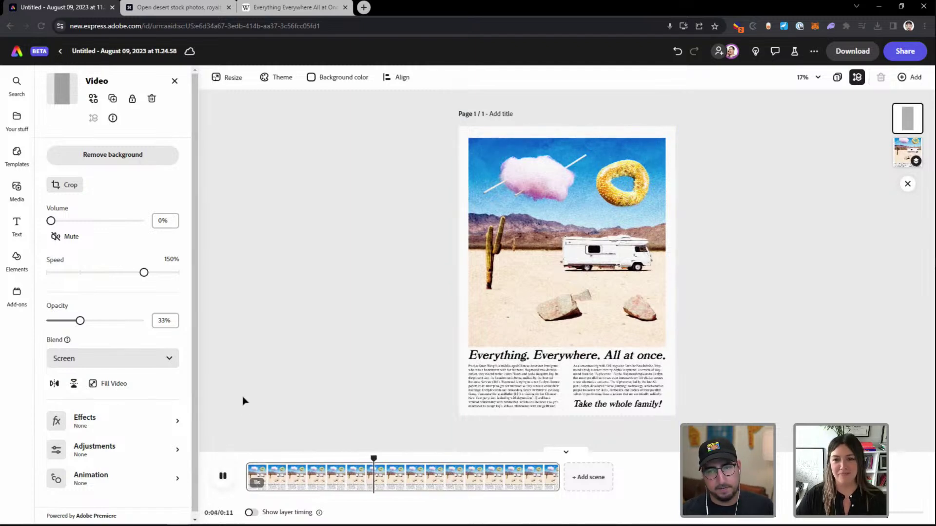
left_click(223, 476)
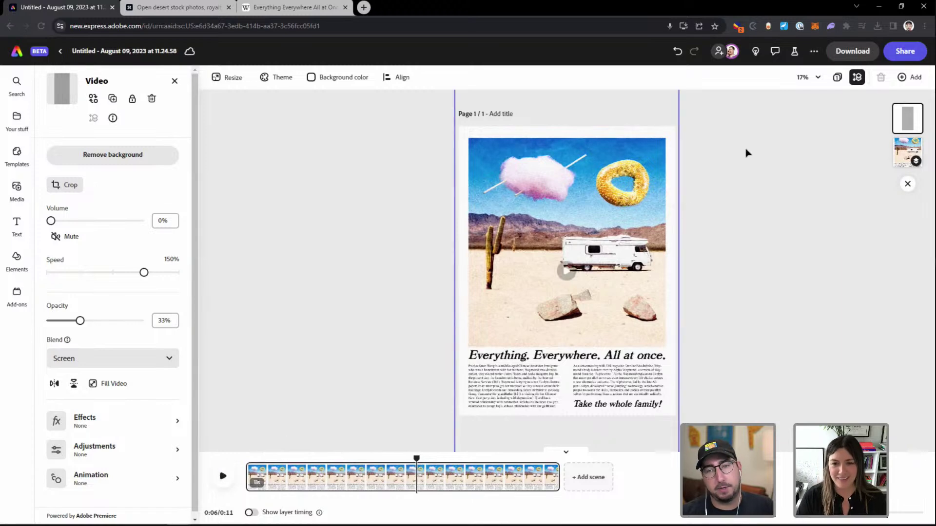
left_click(853, 51)
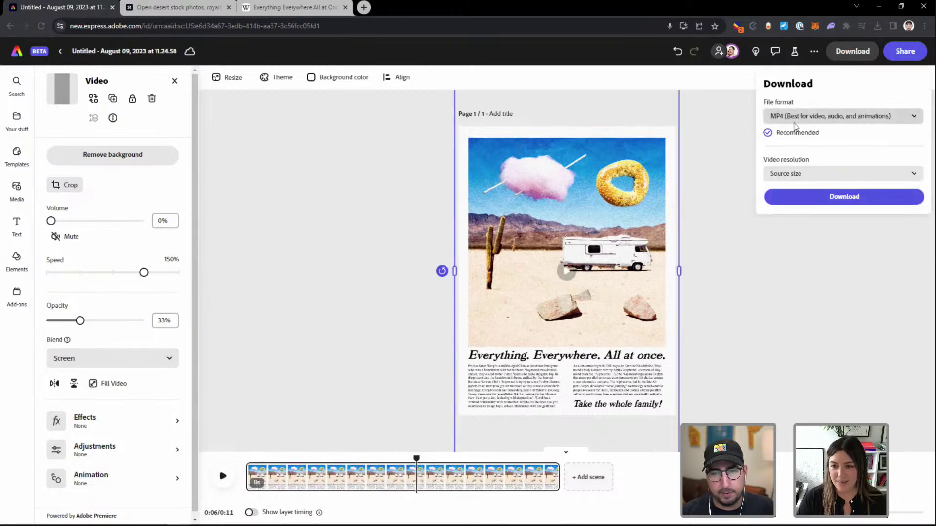
left_click(812, 197)
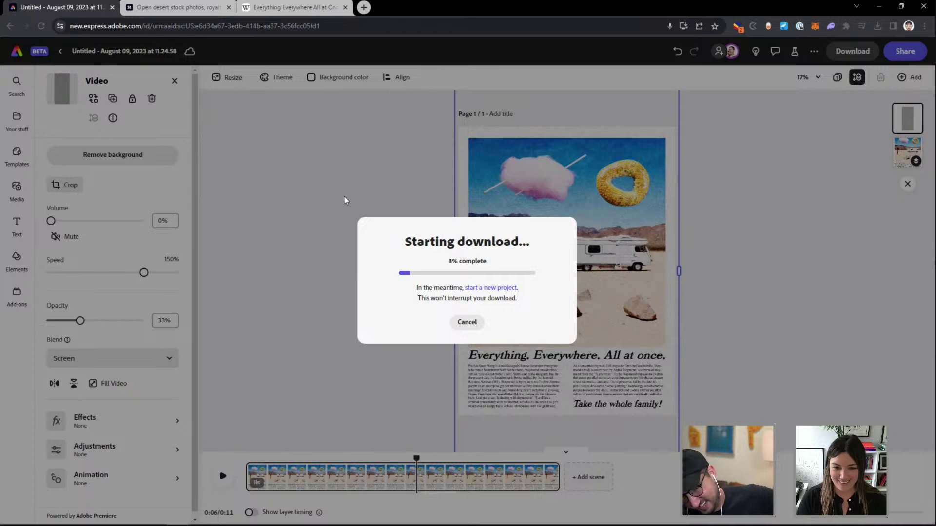
left_click(485, 320)
left_click(517, 308)
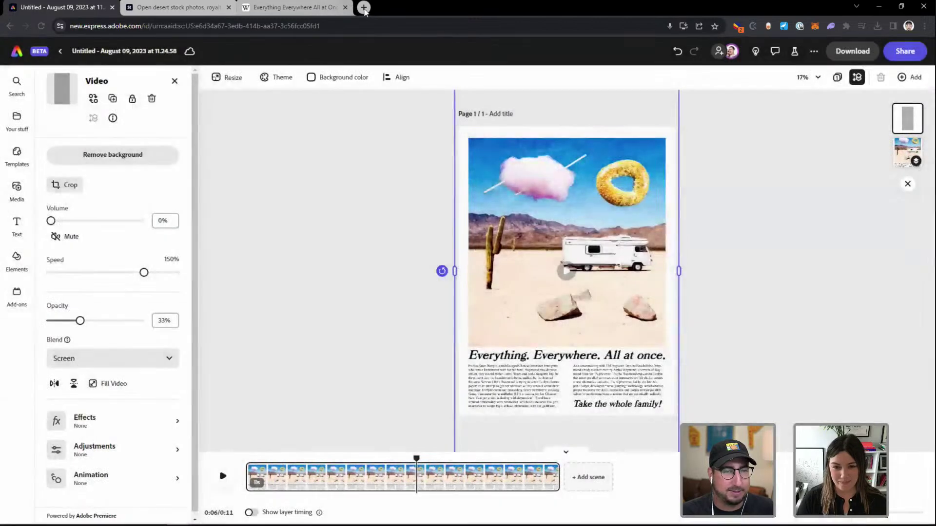
Open the Adobe Express home page in a separate browser tab to reach its quick actions
left_click(363, 7)
type("ex")
key("Return")
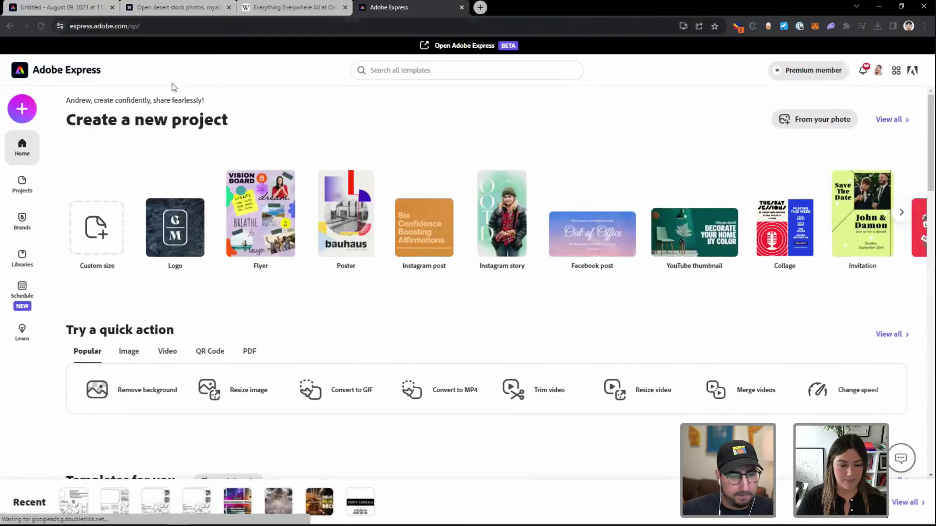
scroll(326, 122, "down", 2)
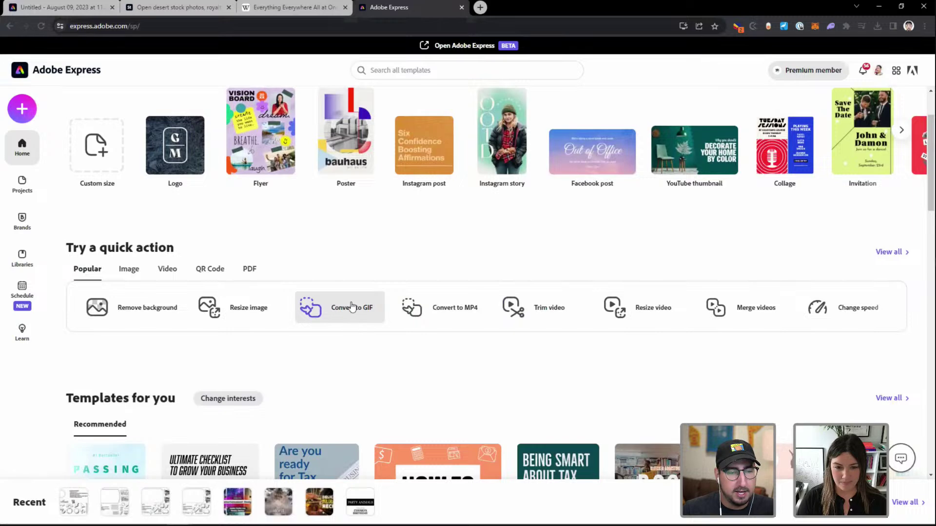
Open and close the Convert to GIF quick action, then switch to Illustrator and show the Everything.ai document
left_click(351, 317)
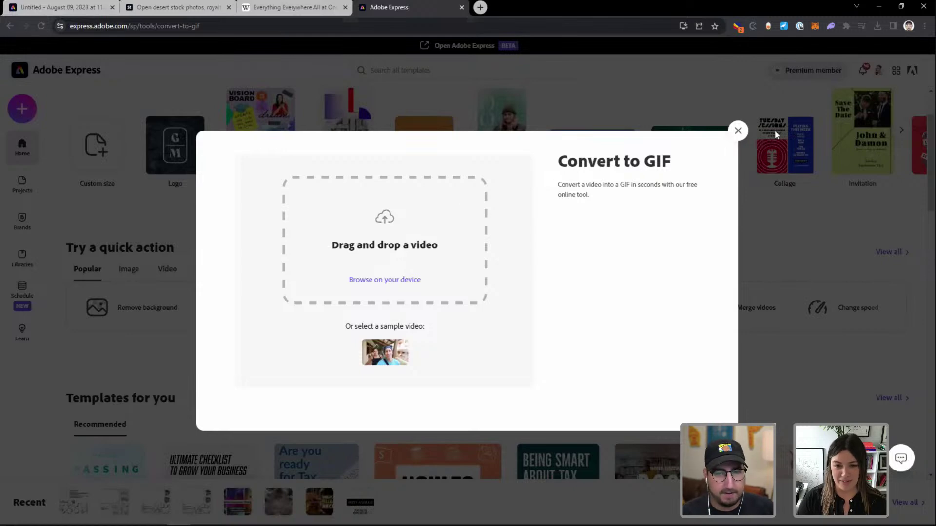
left_click(737, 131)
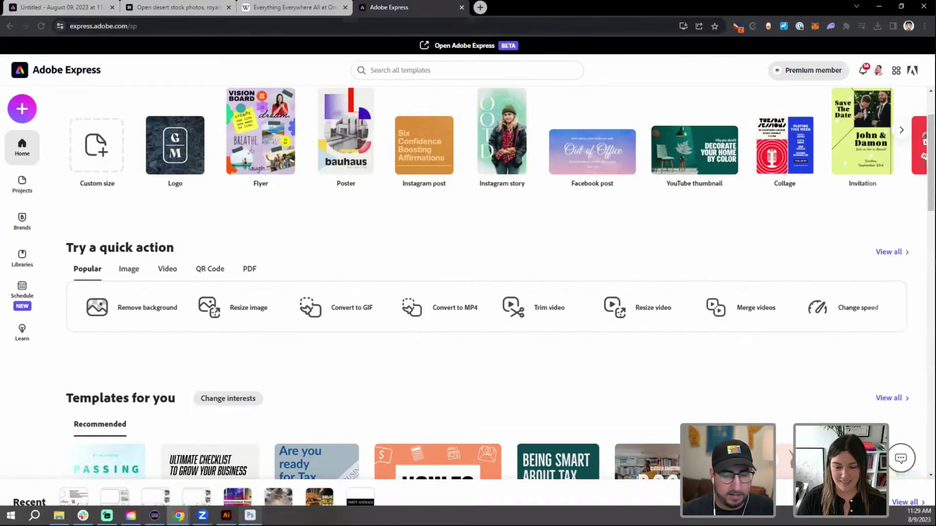
left_click(226, 516)
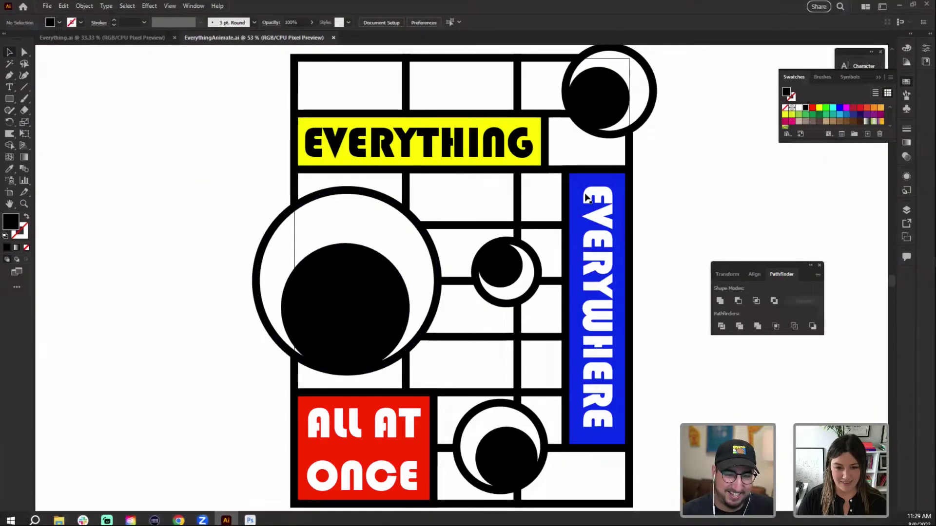
left_click(148, 42)
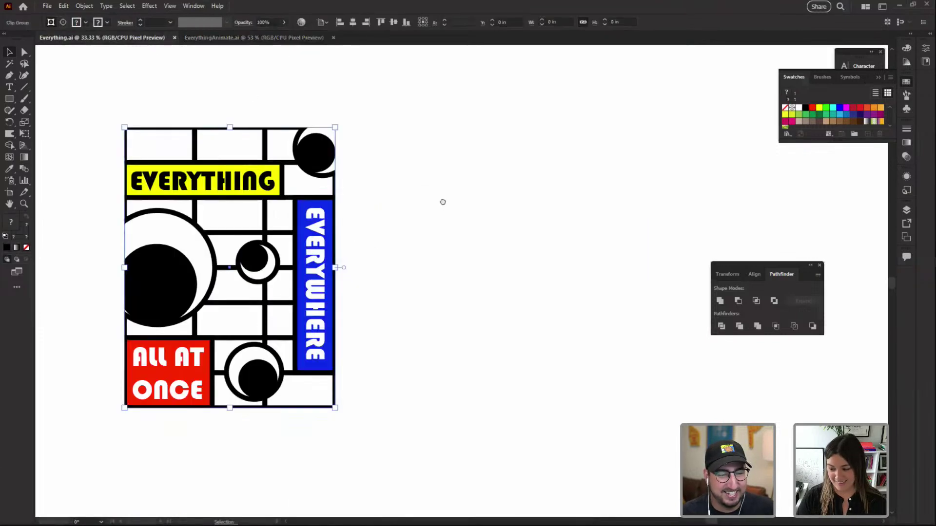
Draw an 18 × 24 in rectangle in the empty space beside the poster and align it vertically with the poster's artboard
left_click_drag(442, 200, 307, 198)
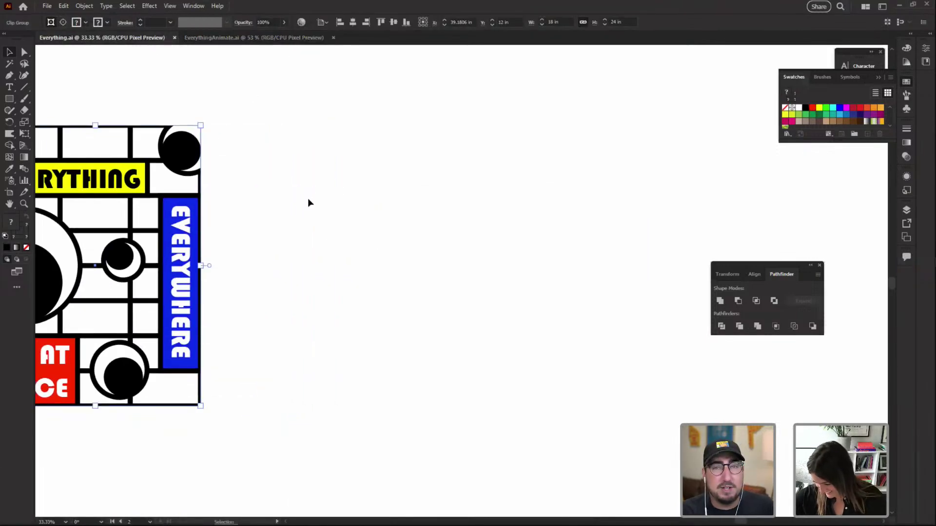
key("m")
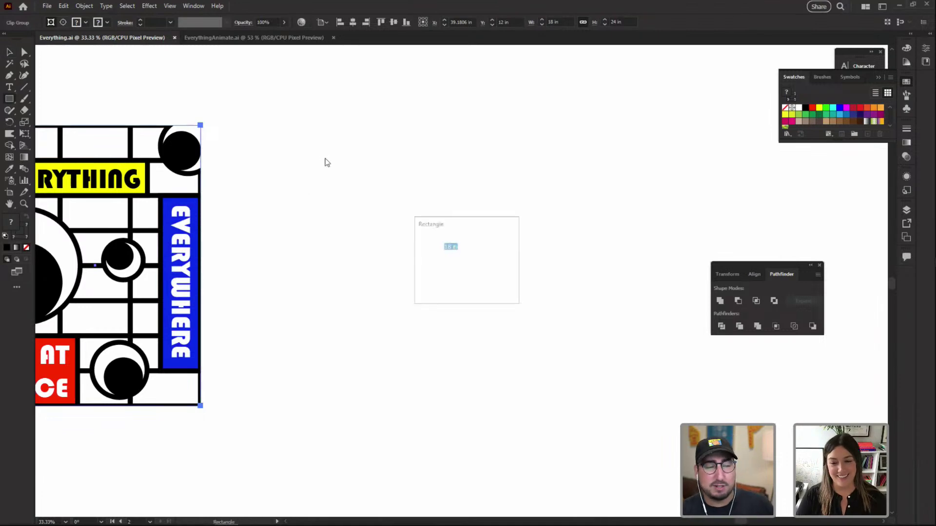
key("Return")
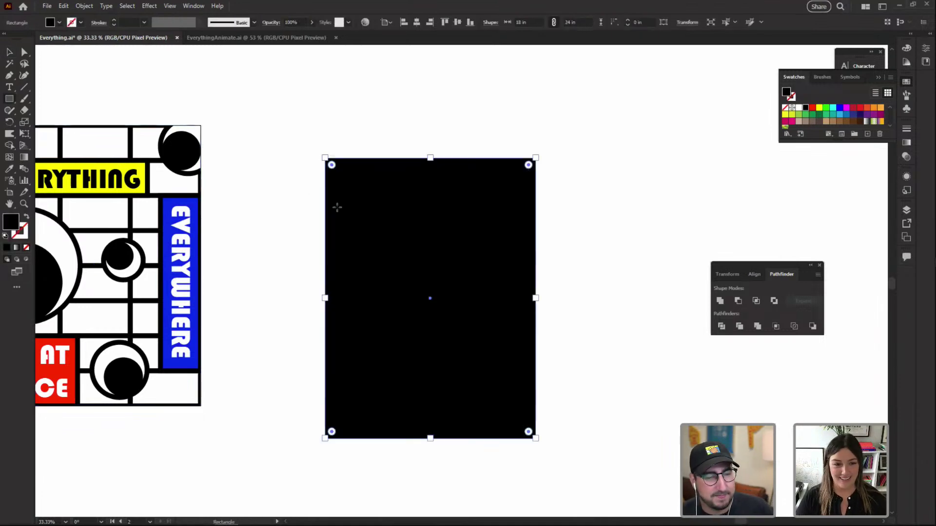
left_click(456, 22)
key("v")
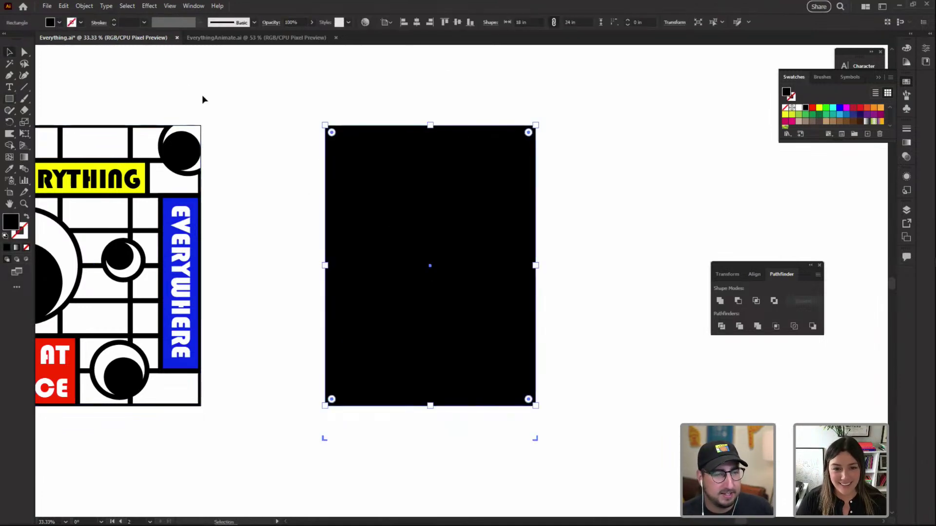
Convert the black rectangle beside the poster into a new artboard
left_click(86, 6)
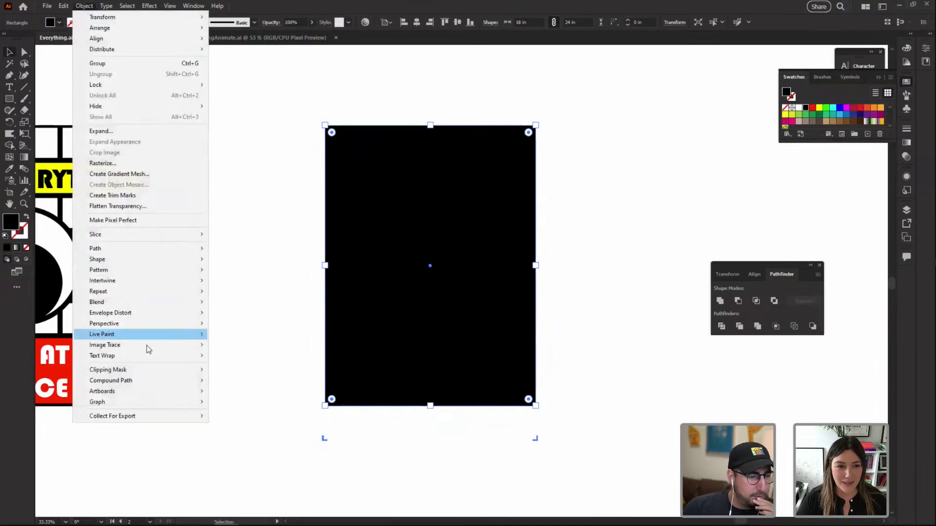
mouse_move(151, 393)
left_click(248, 390)
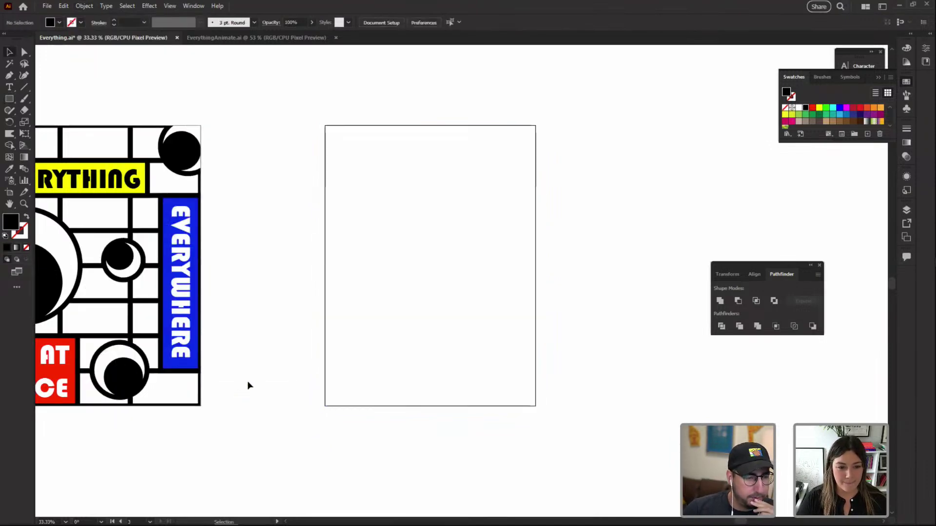
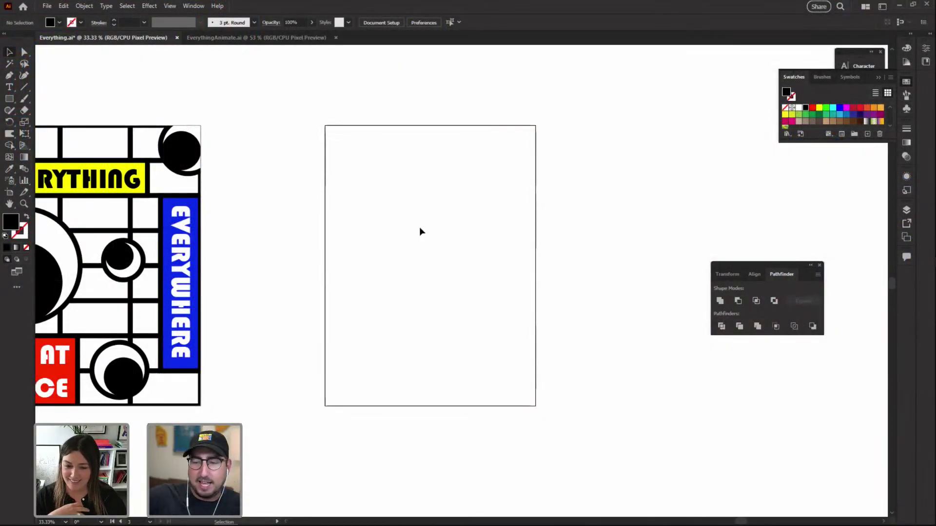
Add the point text "EVERYTHING EVERWHERE ALL AT ONCE" on the new blank artboard
key("z")
left_click(424, 227)
left_click_drag(407, 188, 406, 184)
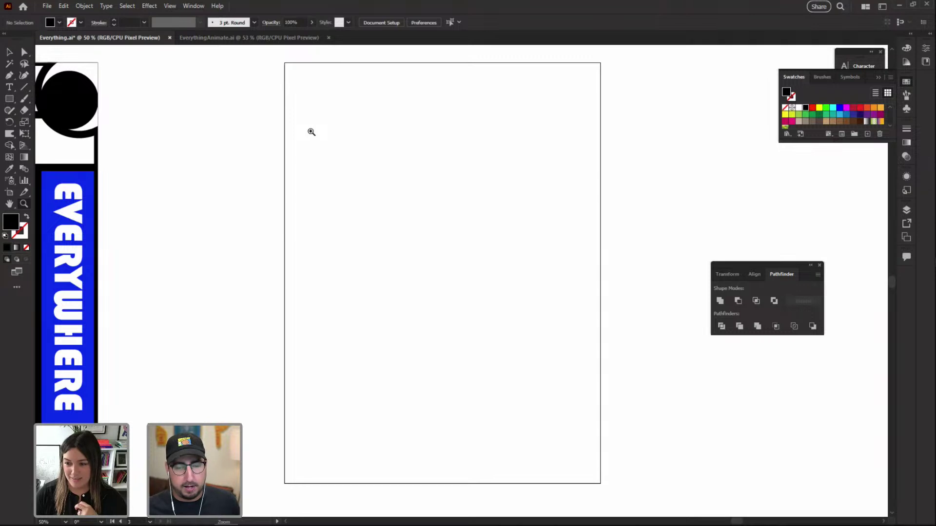
key("t")
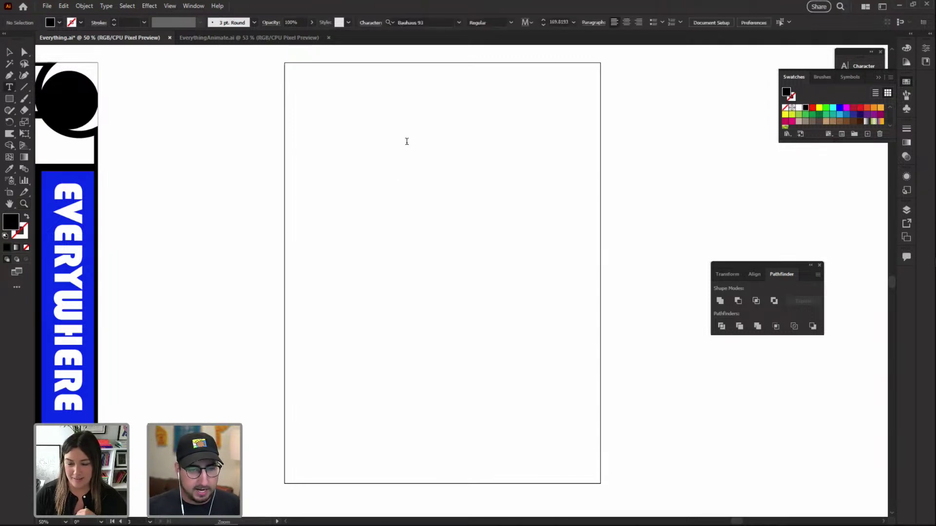
left_click(407, 141)
type("EVERYTHNIG")
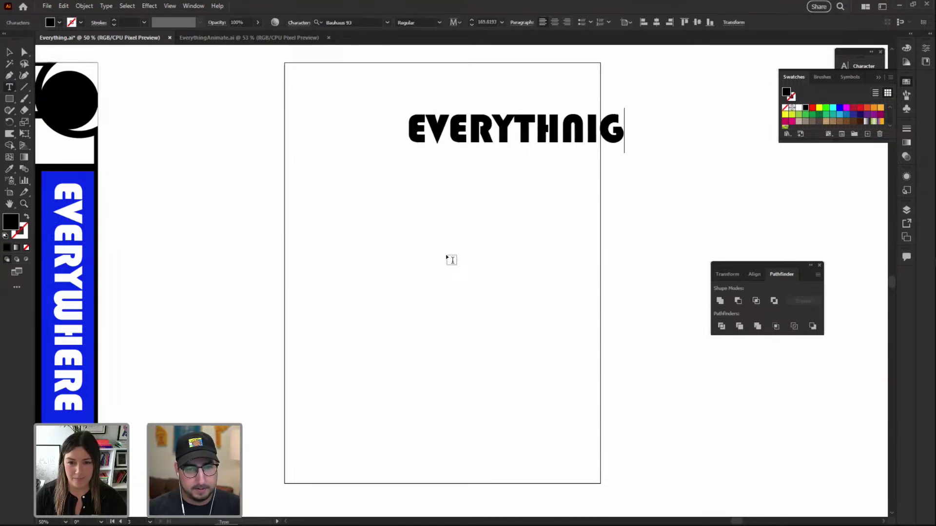
key("BackSpace")
key("BackSpace")
type("ING EVERWHE")
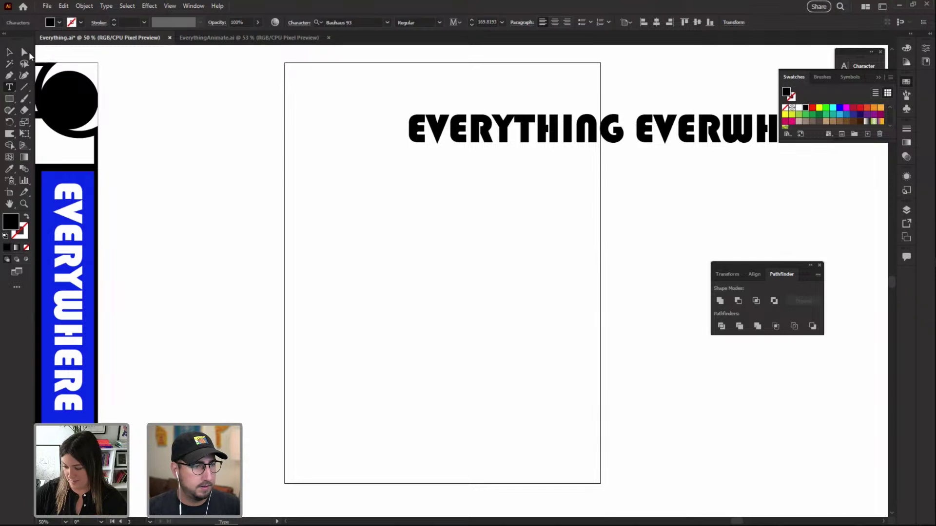
key("Escape")
Move the title above the blank artboard and break it into three lines: EVERYTHING, EVERWHERE, ALL AT ONCE
scroll(471, 225, "down", 2)
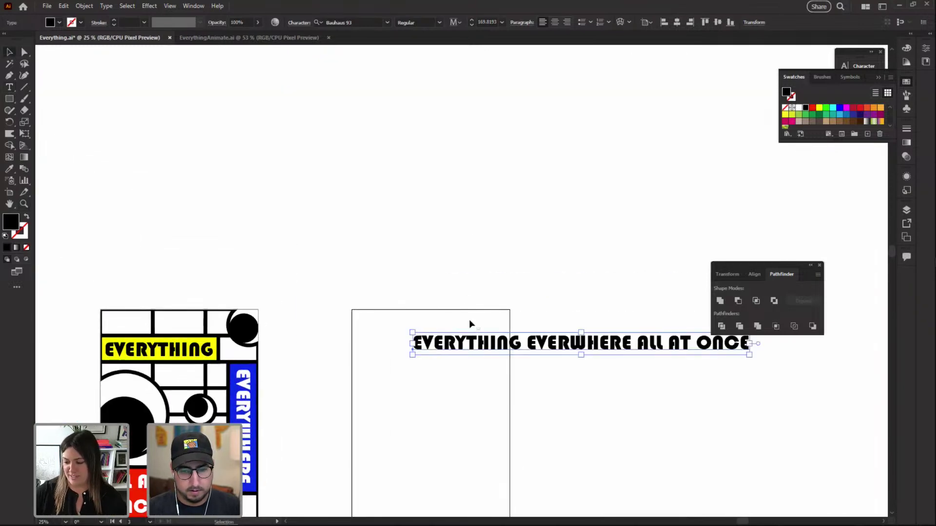
left_click_drag(455, 335, 347, 192)
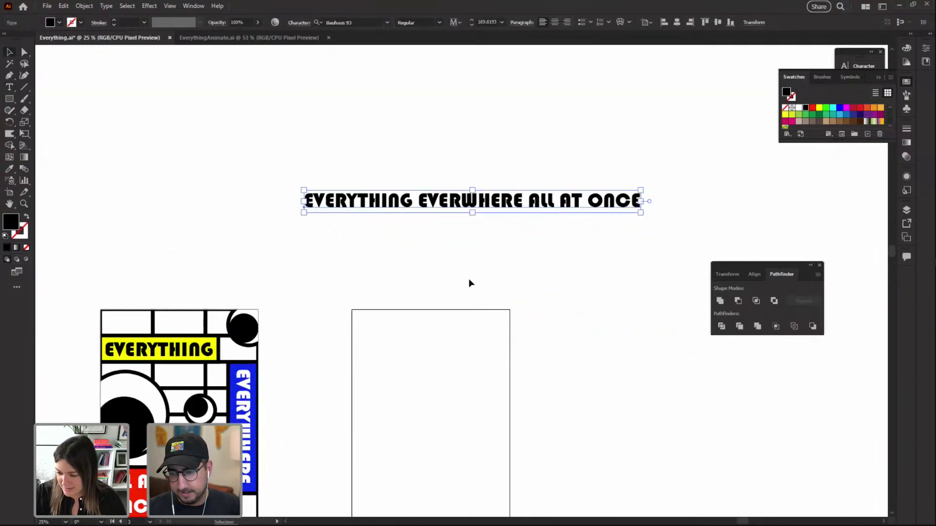
double_click(515, 201)
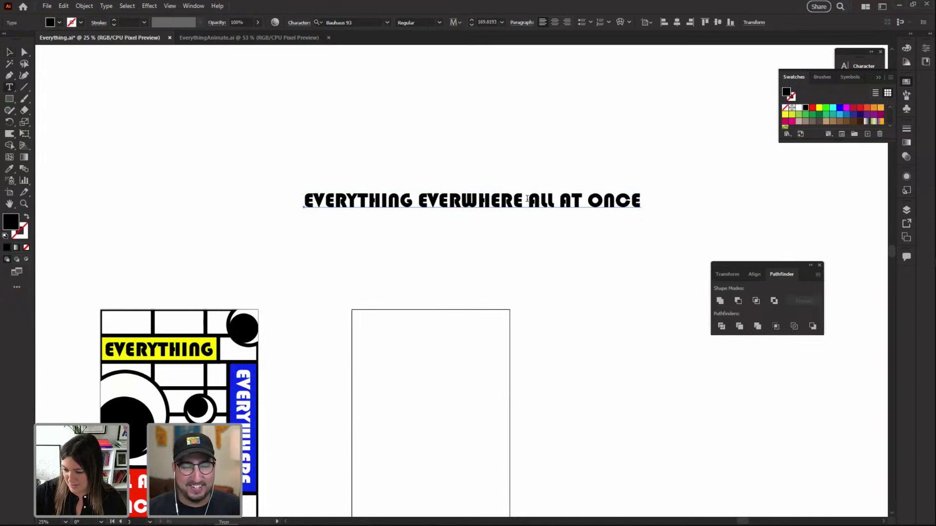
left_click(526, 198)
key("BackSpace")
key("Return")
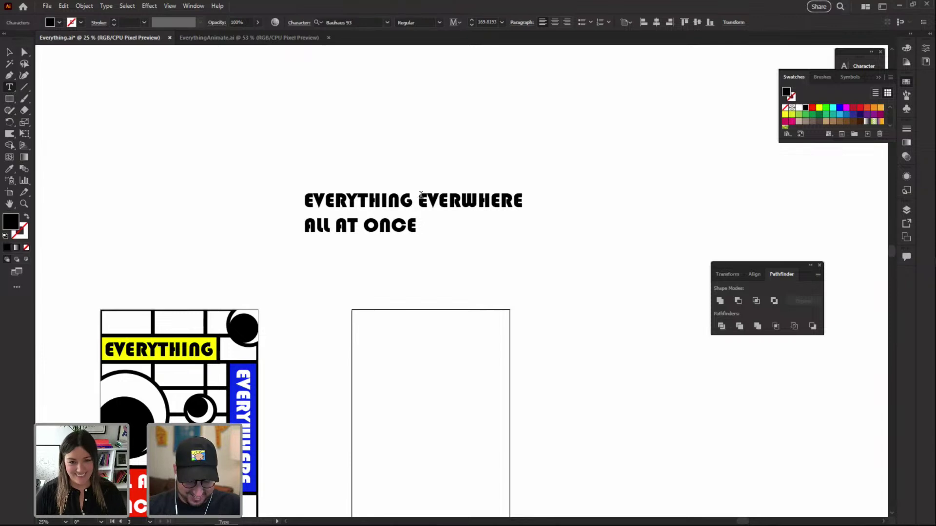
left_click(421, 197)
key("Return")
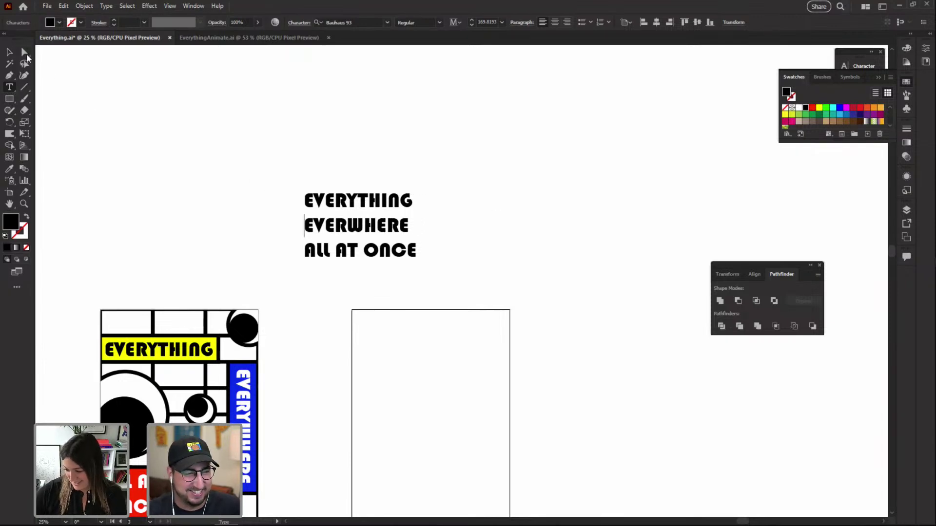
Place the three-line title just outside the blank artboard, to the right of its upper part
left_click(10, 51)
left_click(440, 226)
left_click_drag(345, 214, 535, 263)
key("ctrl+equal")
left_click_drag(595, 320, 567, 234)
left_click(549, 277)
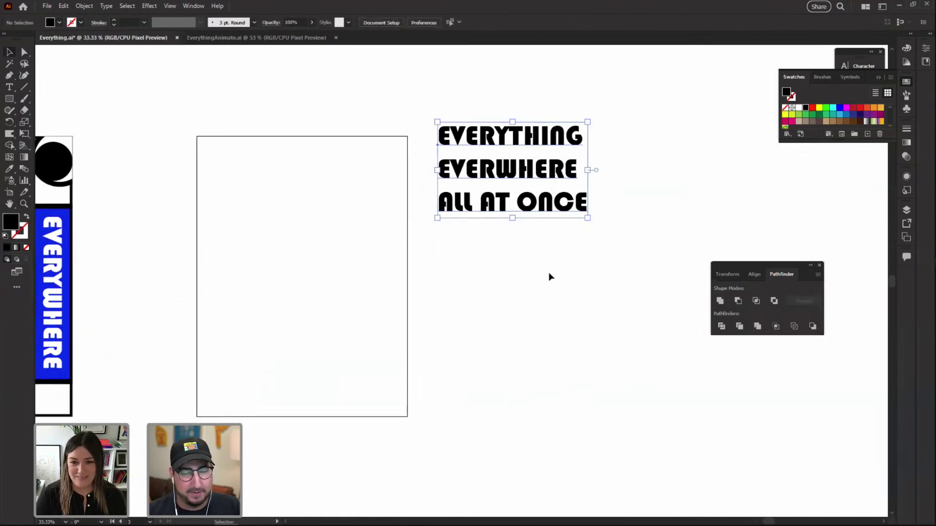
key("ctrl+equal")
left_click_drag(502, 251, 558, 225)
left_click_drag(557, 297, 563, 292)
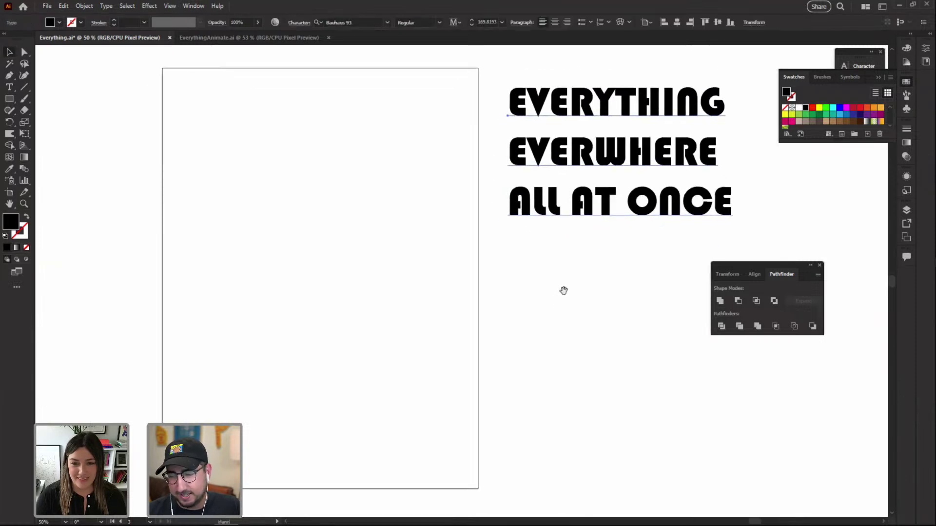
key("space")
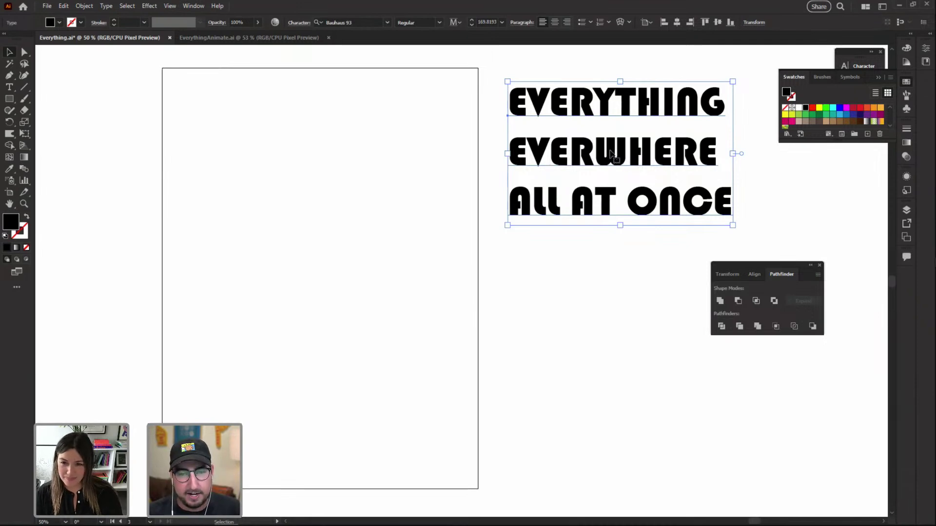
Insert the missing Y in the title's second line so it reads EVERYWHERE
double_click(610, 156)
type("Y")
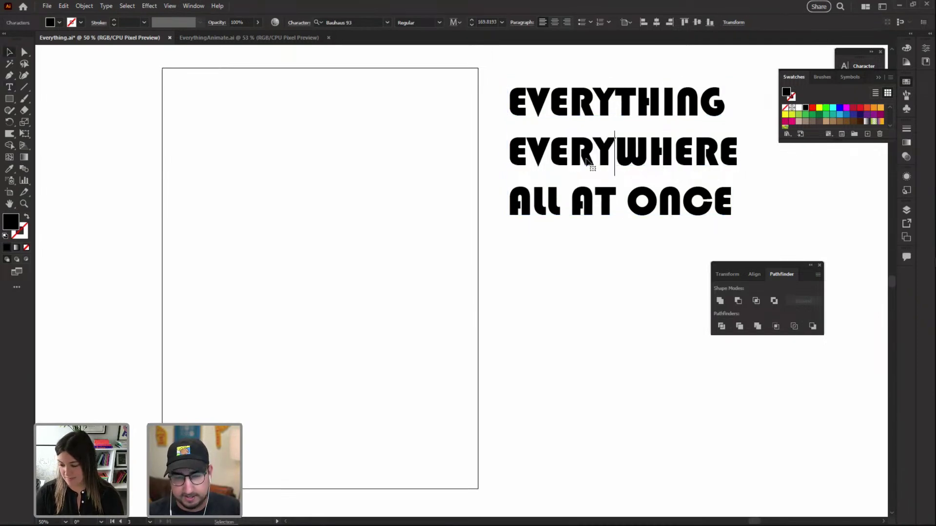
key("Escape")
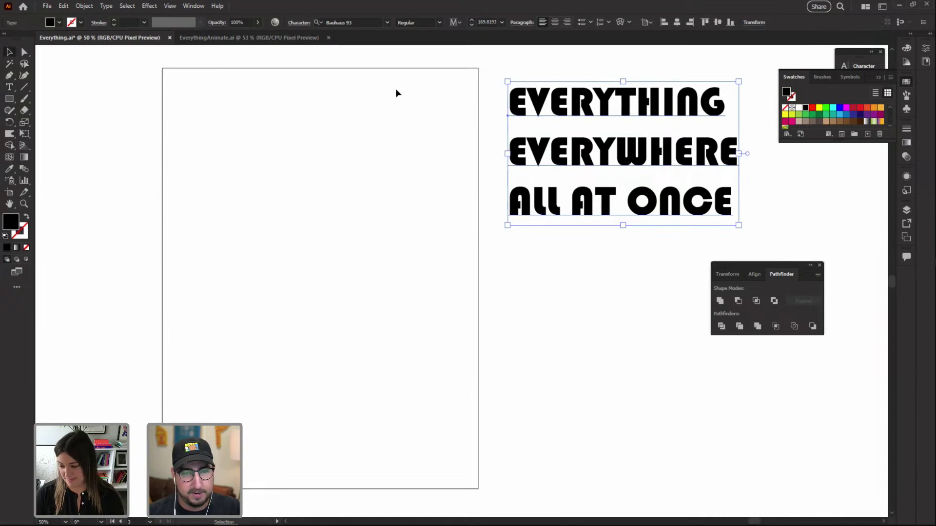
Filter the font list for the selected title to sans serif, heavy weight and regular width
left_click(387, 23)
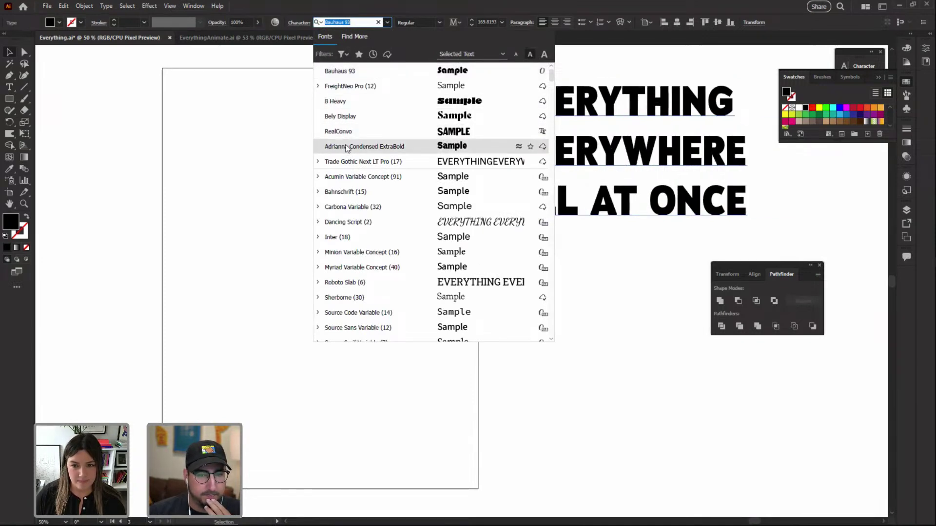
left_click(342, 54)
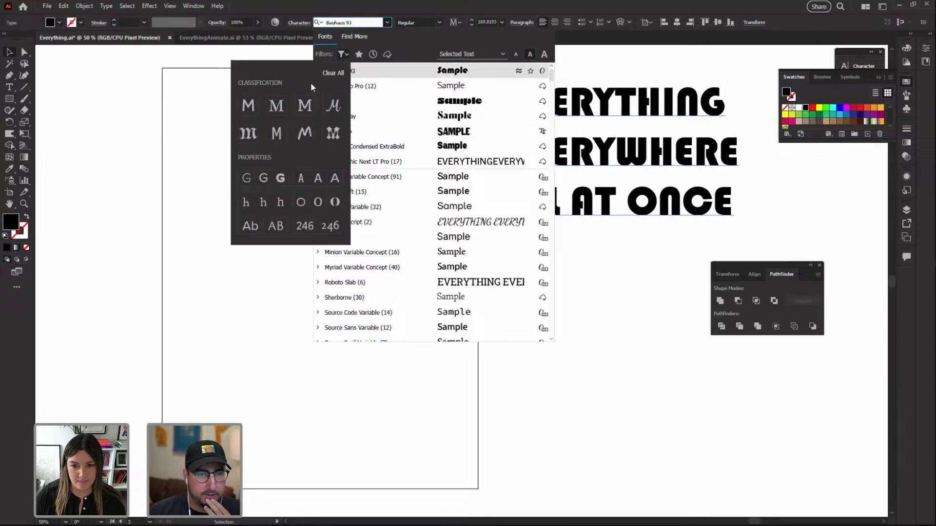
left_click(243, 106)
left_click(278, 178)
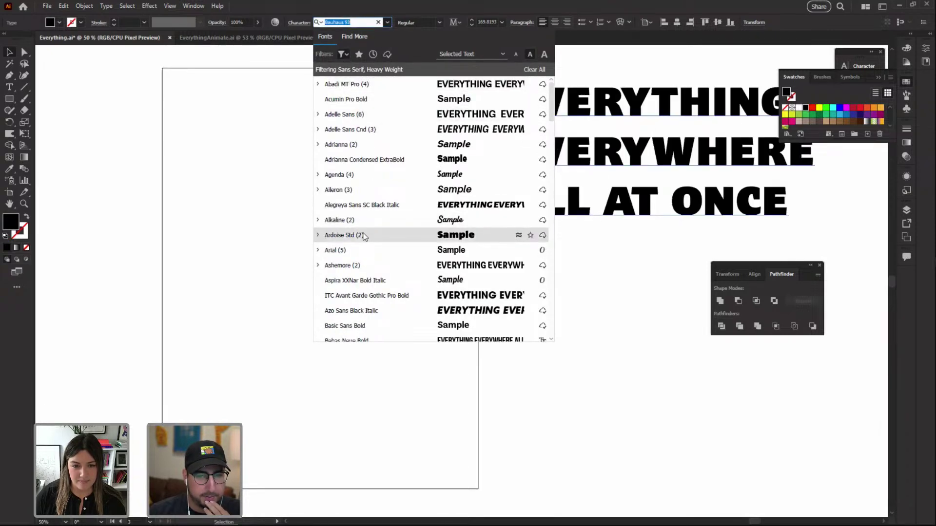
left_click(349, 53)
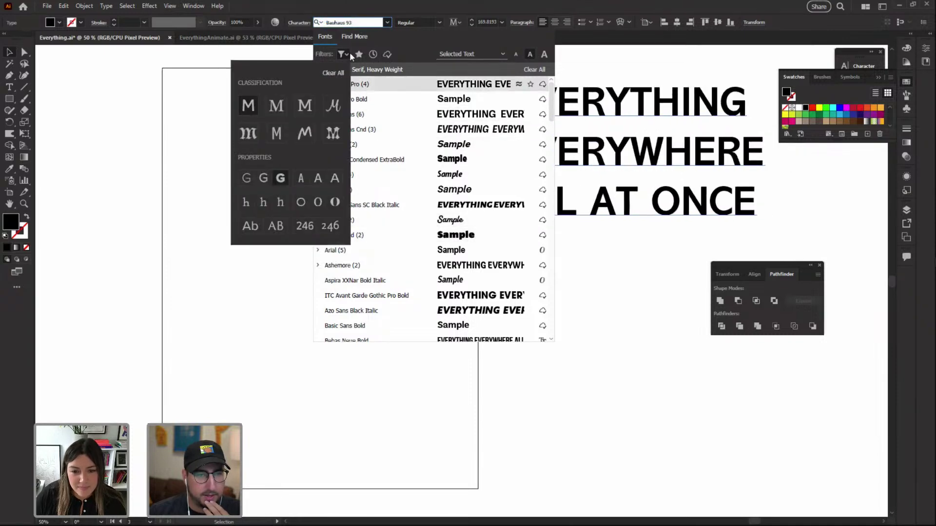
left_click(315, 179)
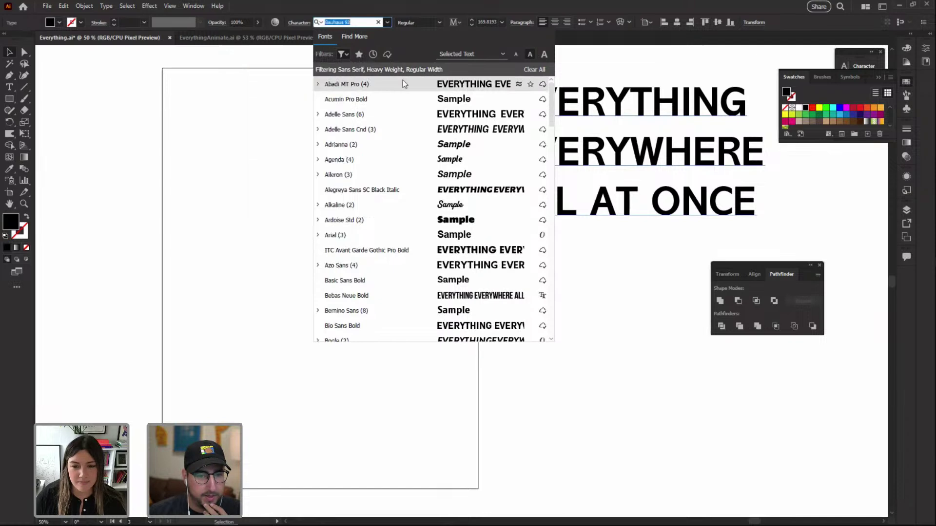
Set the title's font to Dunbar Tall Extra Bold and move the text block onto the blank artboard
scroll(401, 247, "down", 5)
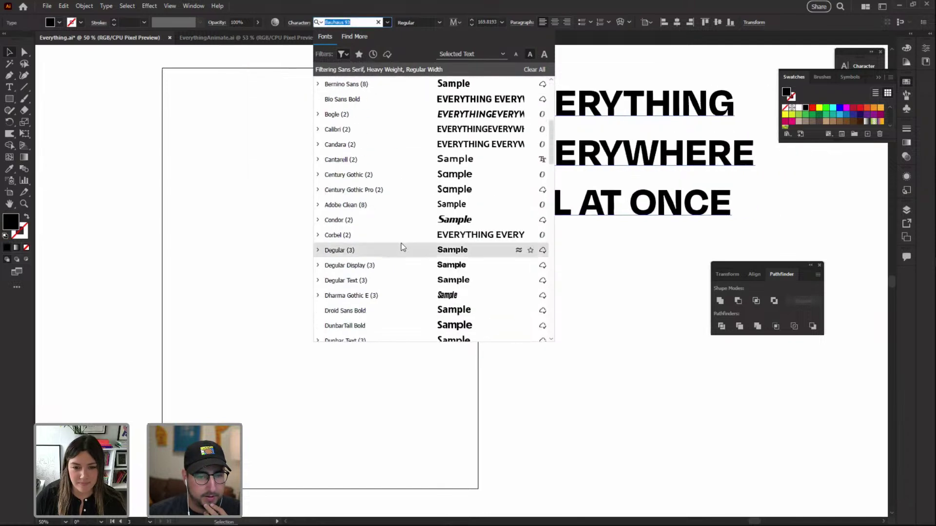
scroll(401, 248, "down", 5)
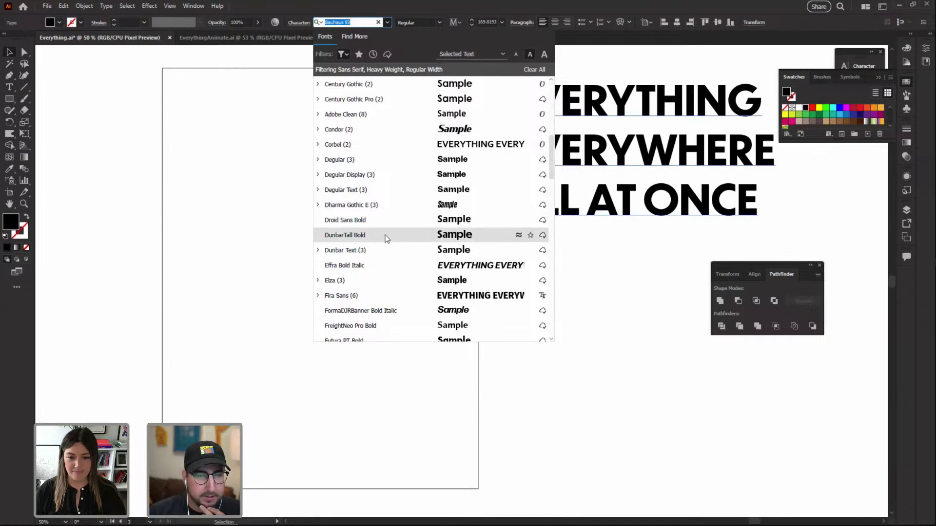
left_click(386, 238)
left_click(437, 22)
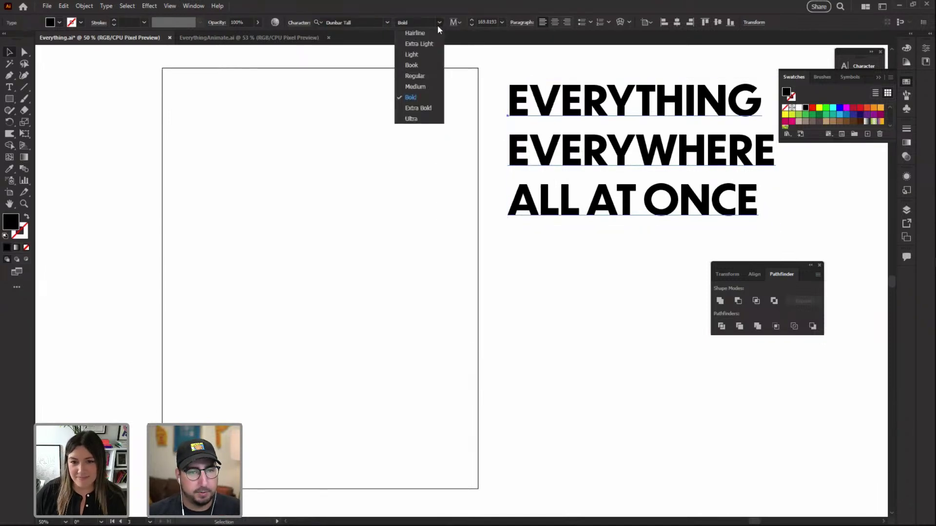
left_click(418, 107)
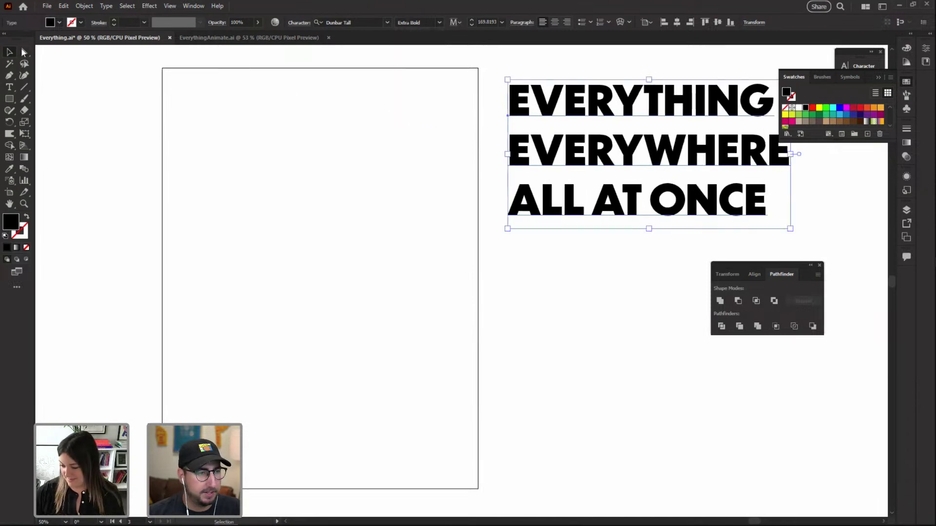
left_click_drag(571, 129, 259, 220)
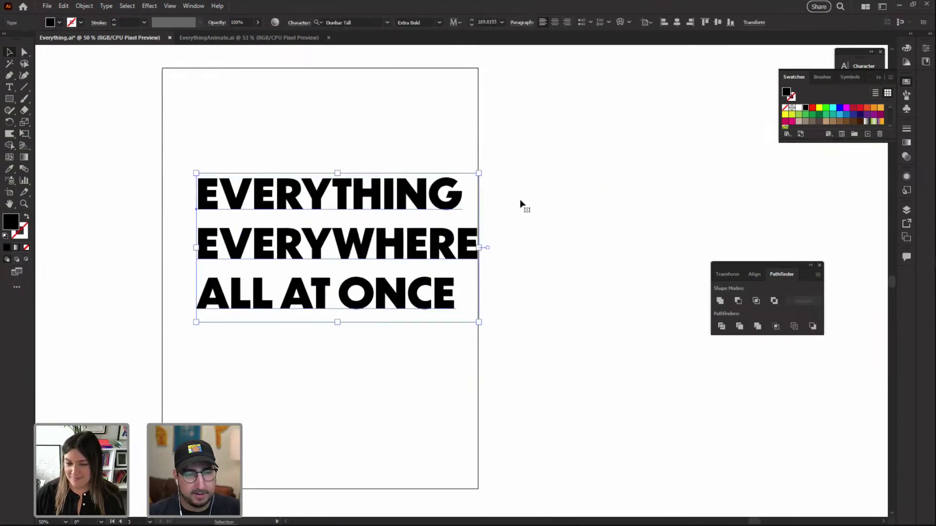
Move the title outside the artboard, to its right, and cover the whole artboard with an 18 × 24 in black rectangle
left_click_drag(431, 195, 756, 127)
left_click(278, 124)
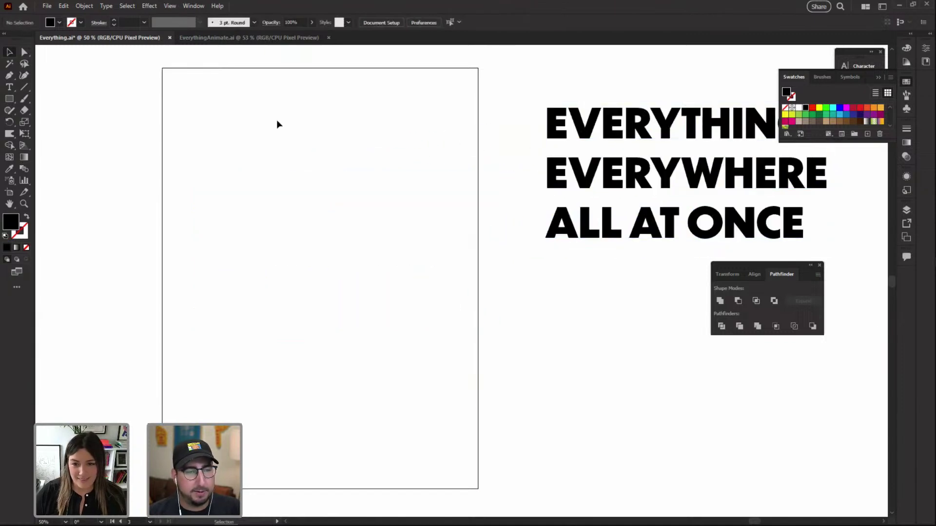
key("m")
left_click_drag(162, 68, 478, 488)
key("v")
left_click(127, 211)
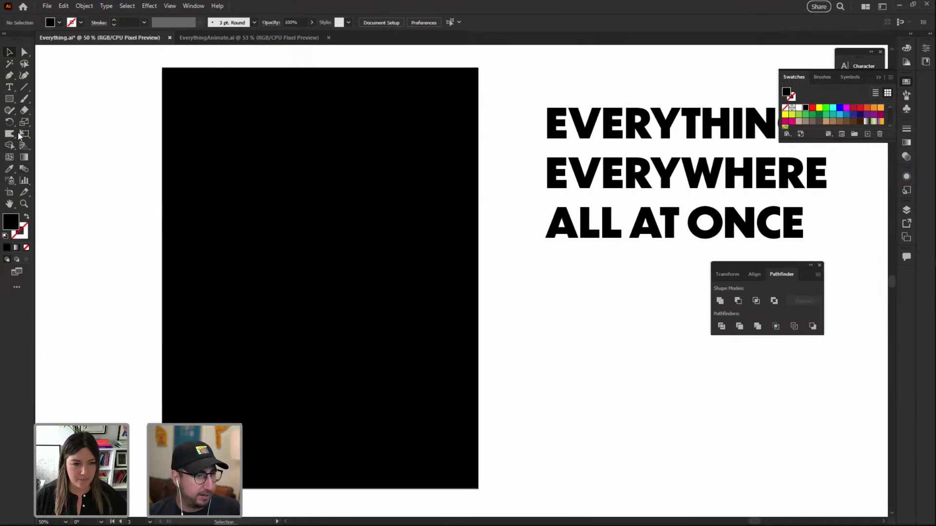
left_click(24, 98)
left_click(23, 194)
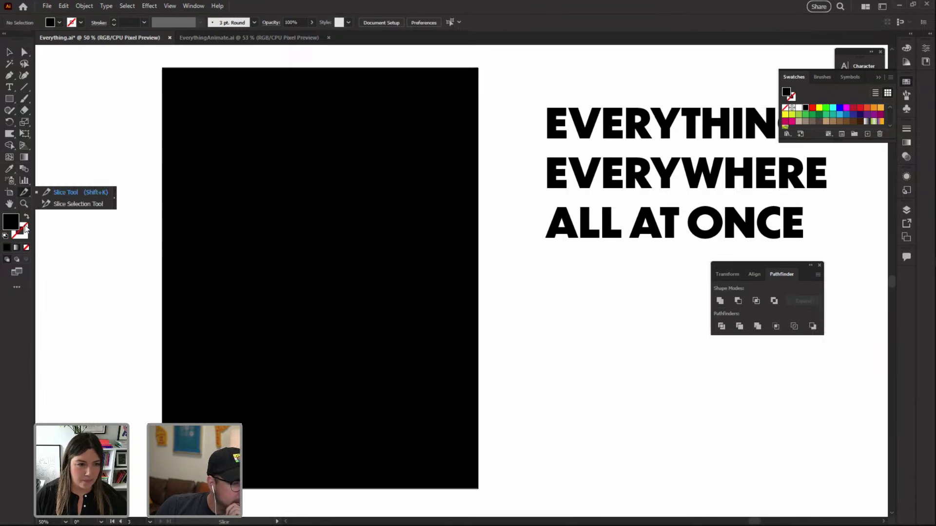
left_click(18, 286)
left_click(65, 213)
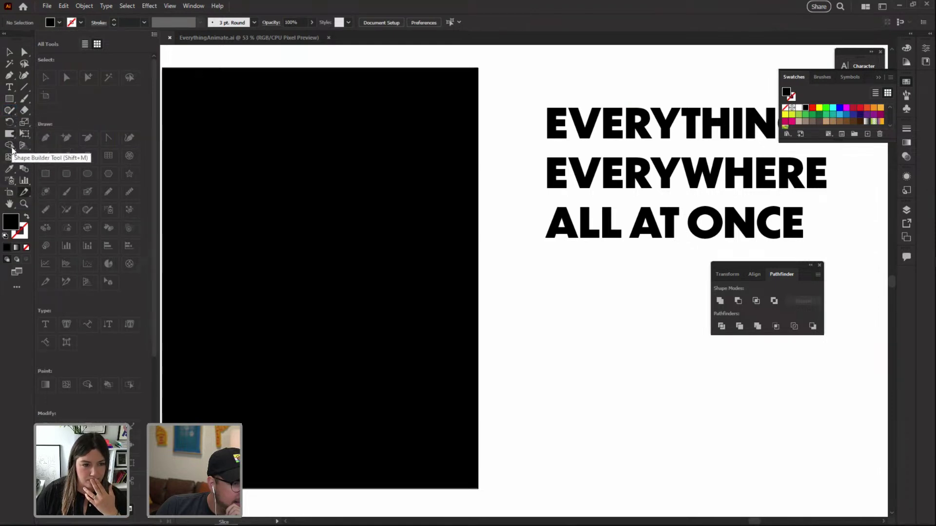
left_click(14, 173)
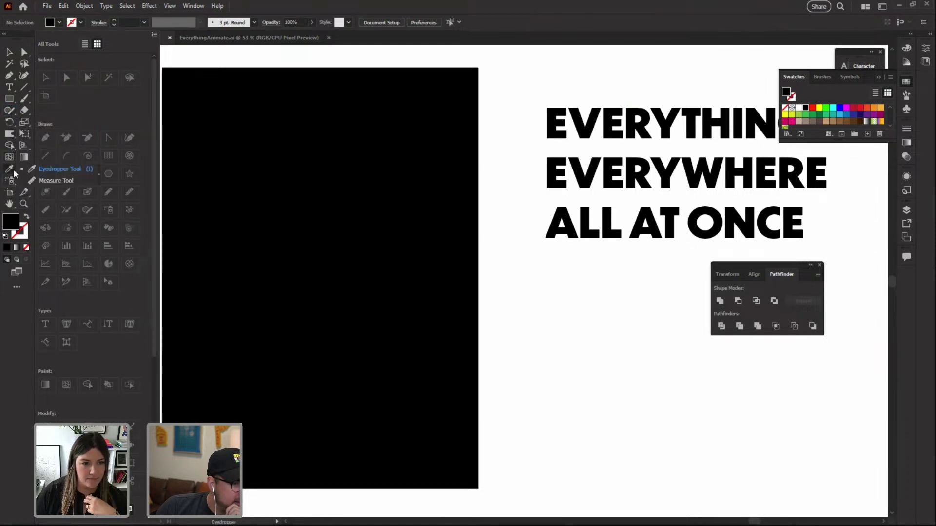
left_click(26, 113)
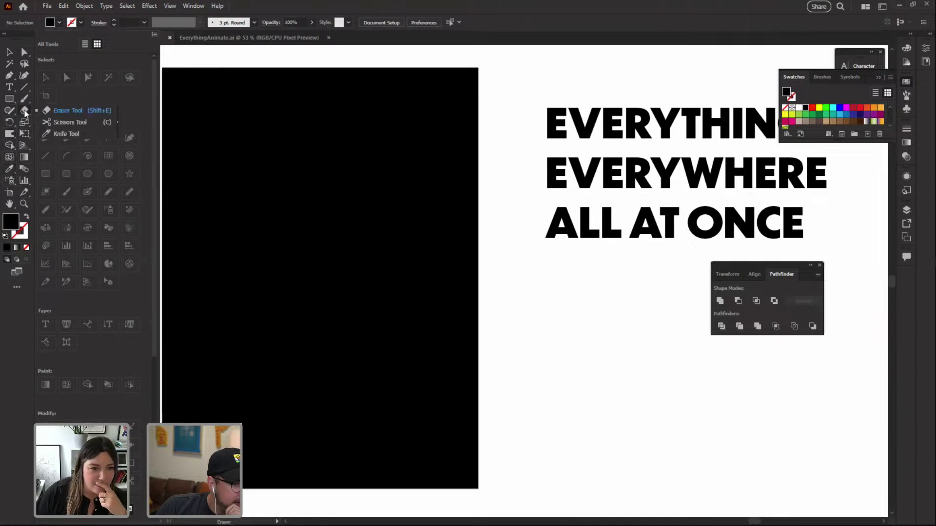
Try to cut the black rectangle at its upper edge with the Scissors tool
left_click(68, 122)
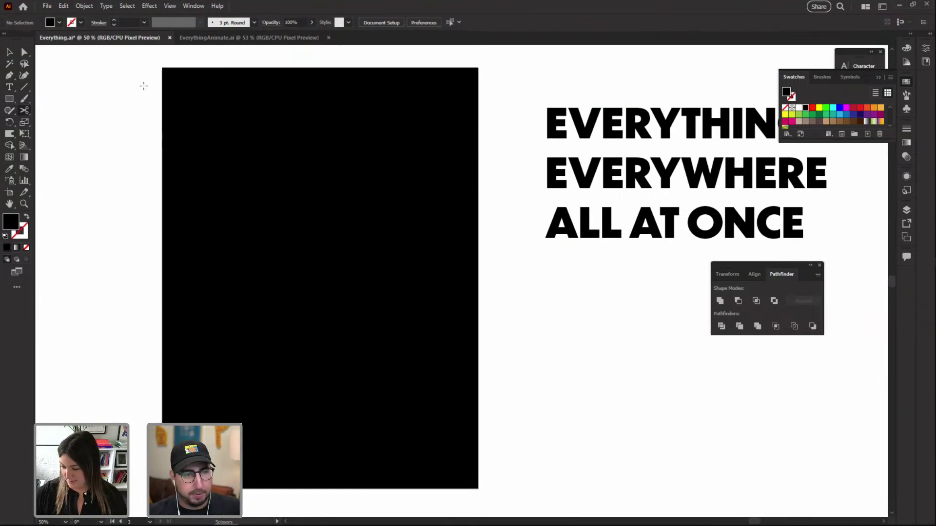
key("v")
left_click(250, 122)
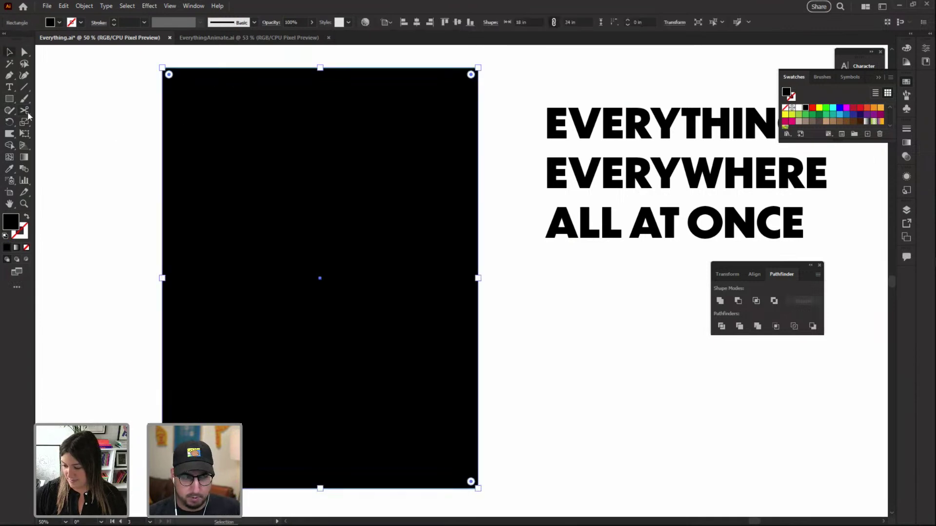
left_click(27, 112)
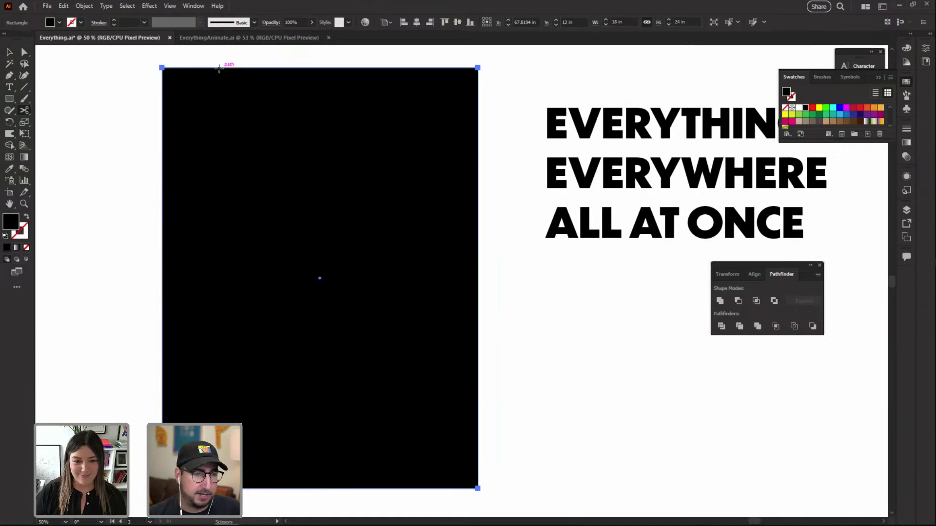
left_click(260, 63)
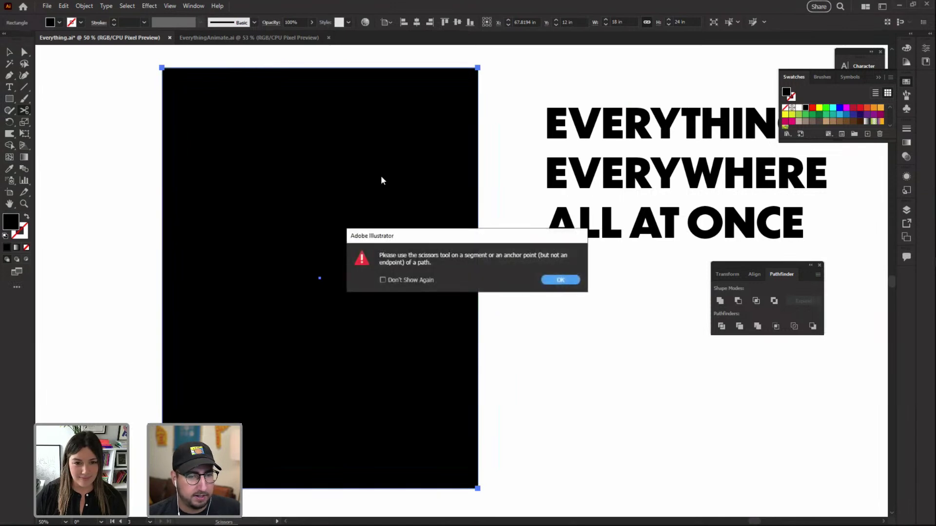
left_click(558, 281)
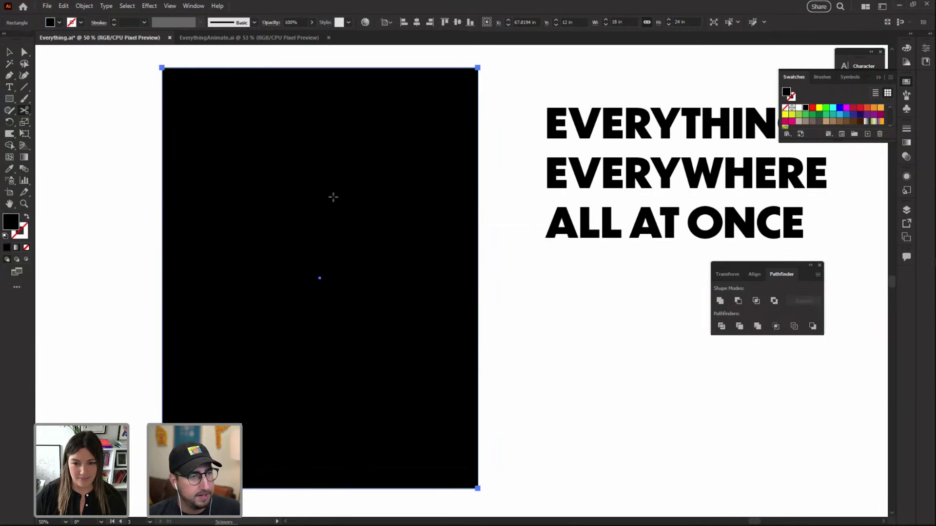
Slice the black rectangle into irregular wavy bands and rounded side pieces with freehand Knife cuts, and select all the pieces
left_click(17, 287)
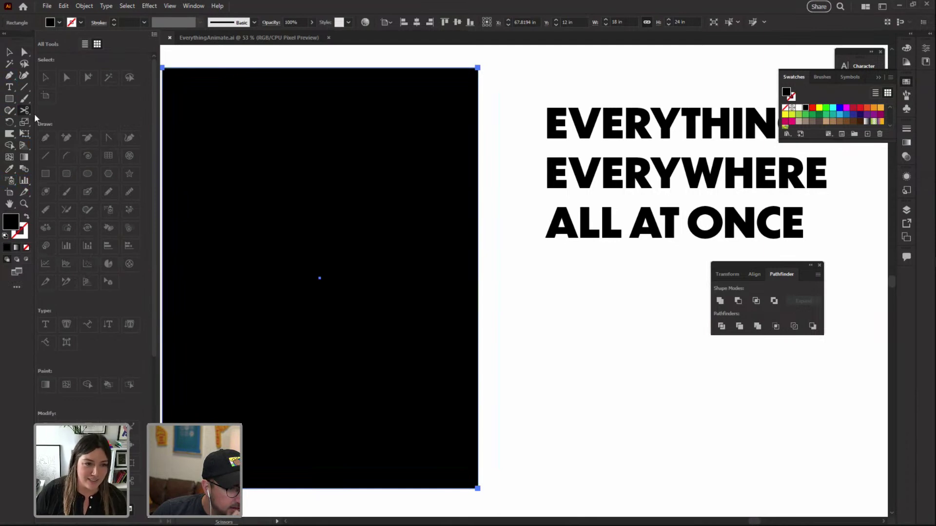
left_click_drag(24, 111, 53, 130)
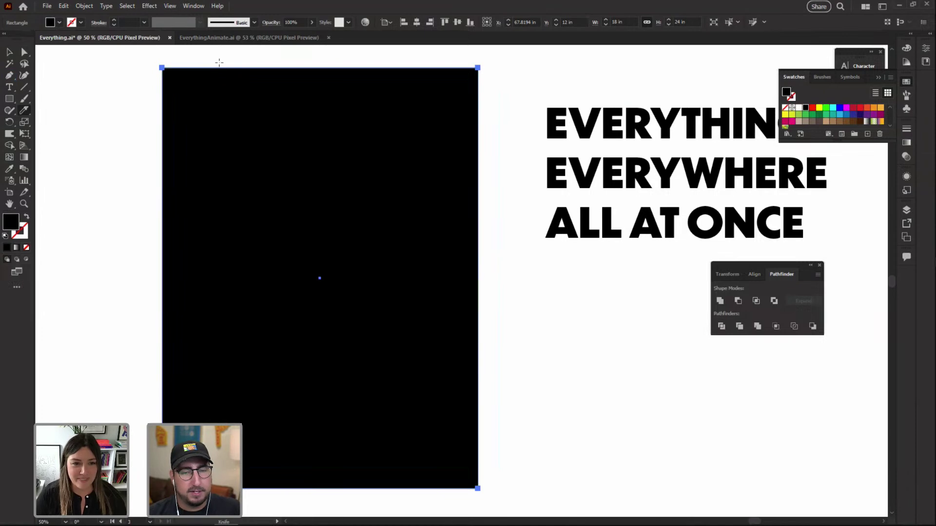
mouse_move(220, 63)
left_mouse_down()
mouse_move(118, 142)
mouse_move(435, 193)
mouse_move(490, 87)
mouse_move(330, 52)
mouse_move(247, 83)
left_mouse_up()
scroll(245, 103, "down", 3)
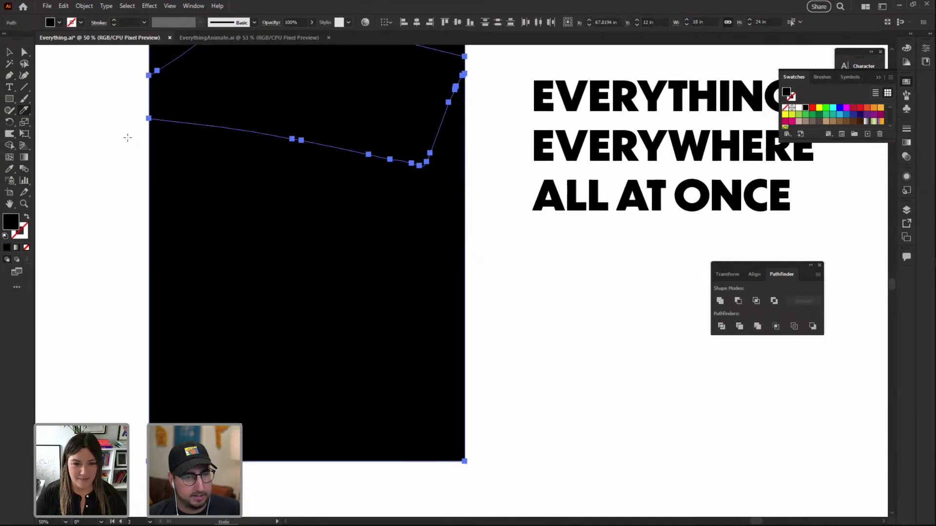
mouse_move(127, 149)
left_mouse_down()
mouse_move(307, 164)
mouse_move(429, 199)
mouse_move(466, 148)
mouse_move(504, 210)
mouse_move(436, 255)
mouse_move(286, 215)
mouse_move(199, 234)
mouse_move(118, 232)
mouse_move(193, 253)
mouse_move(178, 252)
left_mouse_up()
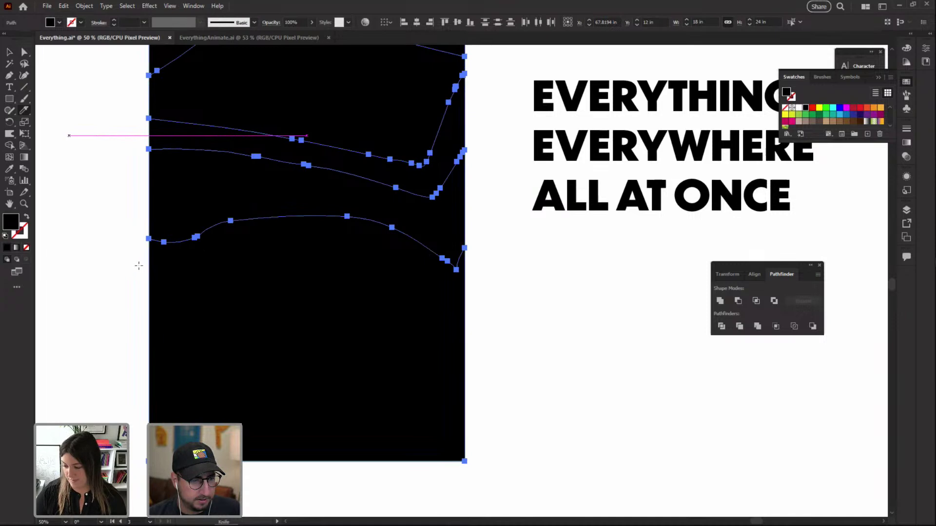
mouse_move(139, 265)
left_mouse_down()
mouse_move(318, 242)
mouse_move(331, 288)
mouse_move(321, 317)
mouse_move(255, 345)
mouse_move(160, 356)
mouse_move(121, 340)
left_mouse_up()
mouse_move(476, 297)
left_mouse_down()
mouse_move(426, 268)
mouse_move(365, 261)
mouse_move(358, 338)
mouse_move(408, 367)
mouse_move(485, 343)
left_mouse_up()
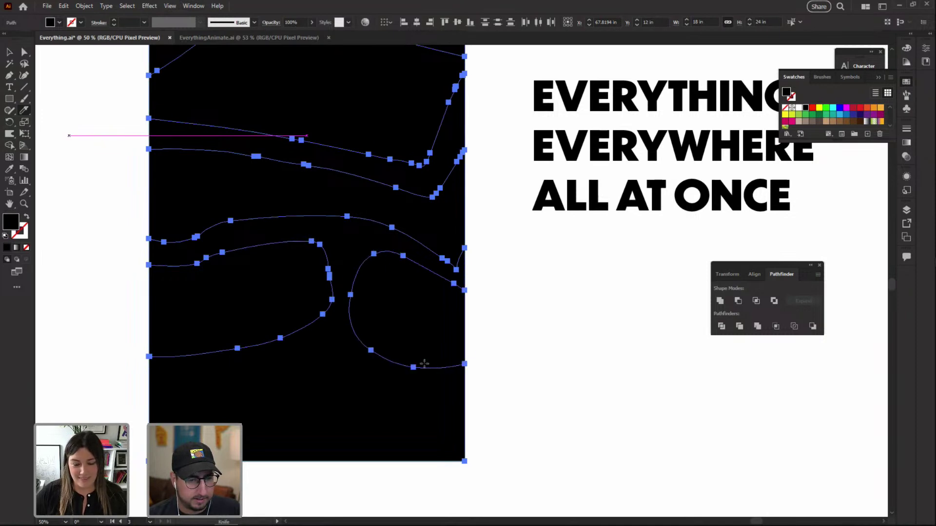
mouse_move(476, 393)
left_mouse_down()
mouse_move(432, 393)
mouse_move(316, 355)
mouse_move(277, 377)
mouse_move(202, 376)
mouse_move(135, 393)
left_mouse_up()
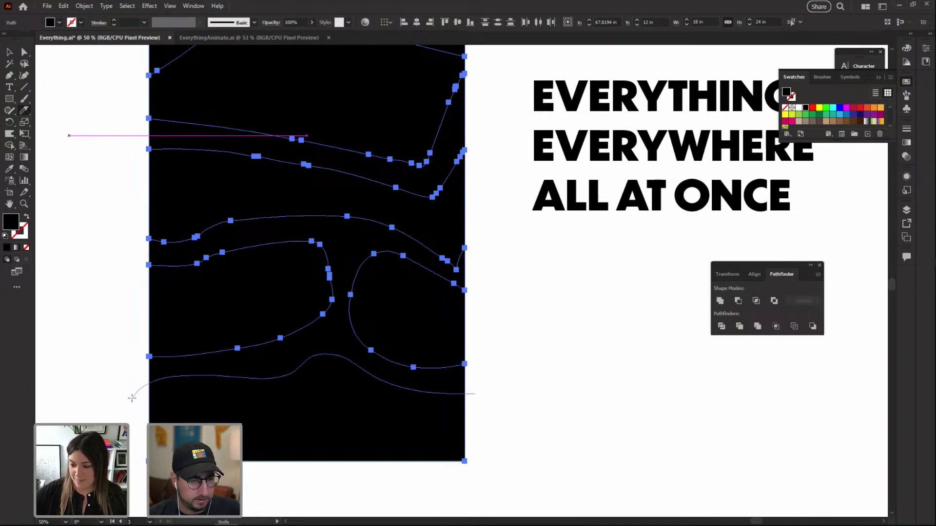
mouse_move(246, 456)
left_mouse_down()
mouse_move(468, 445)
mouse_move(506, 436)
left_mouse_up()
key("ctrl+shift+a")
left_click_drag(542, 328, 358, 249)
mouse_move(129, 78)
left_mouse_down()
mouse_move(365, 361)
mouse_move(453, 487)
left_mouse_up()
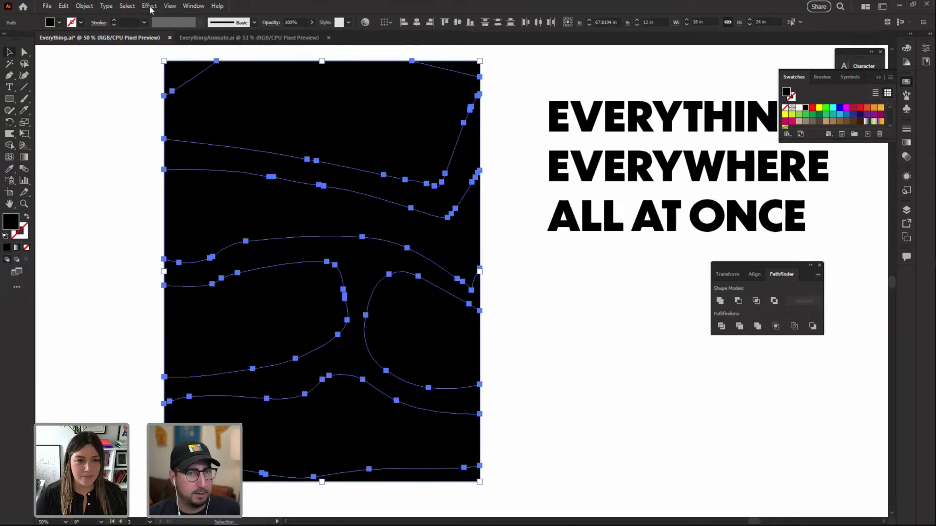
Try scaling each piece individually to 80% horizontally and vertically with Transform Each and its Random option
left_click(84, 6)
mouse_move(101, 18)
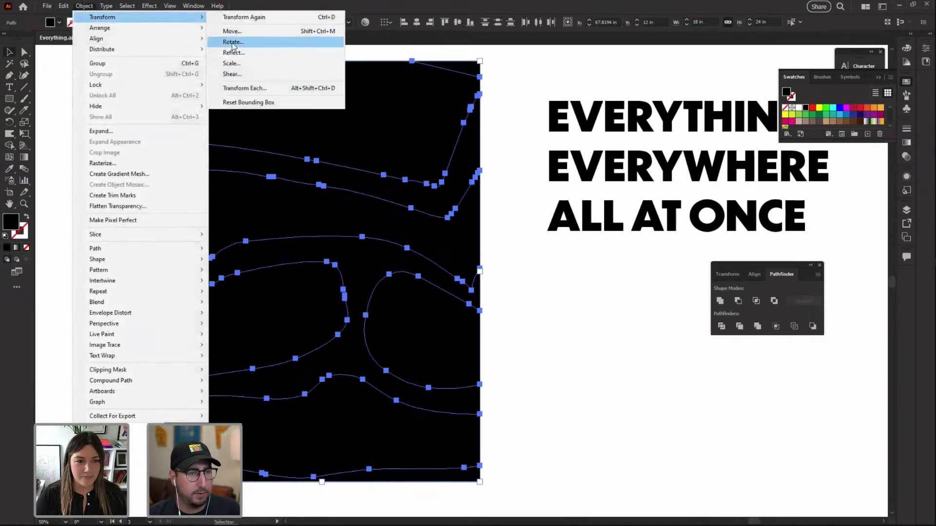
left_click(236, 91)
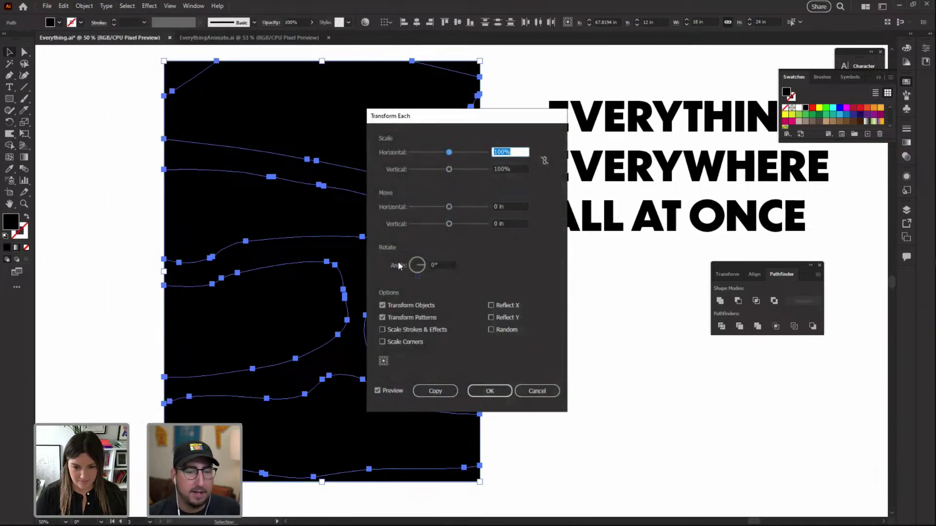
left_click(491, 329)
left_click(508, 152)
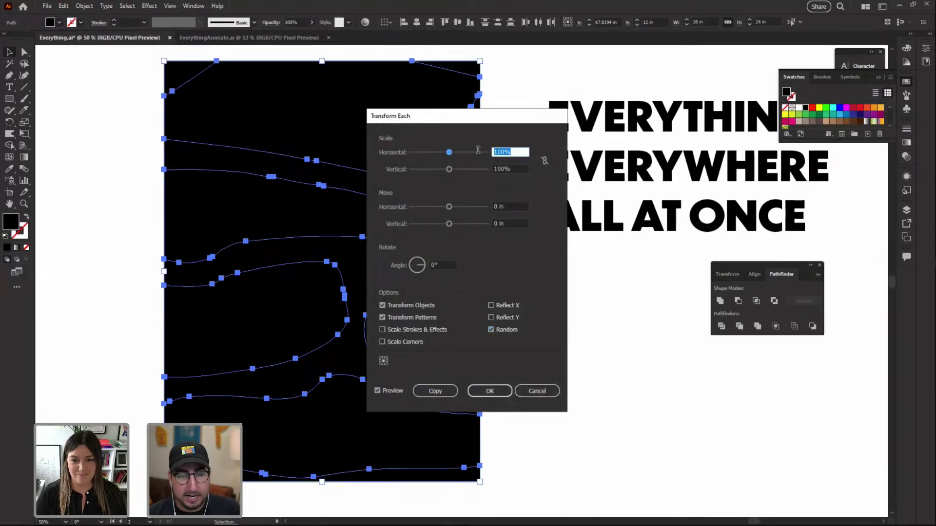
type("80")
key("Tab")
type("80")
key("Tab")
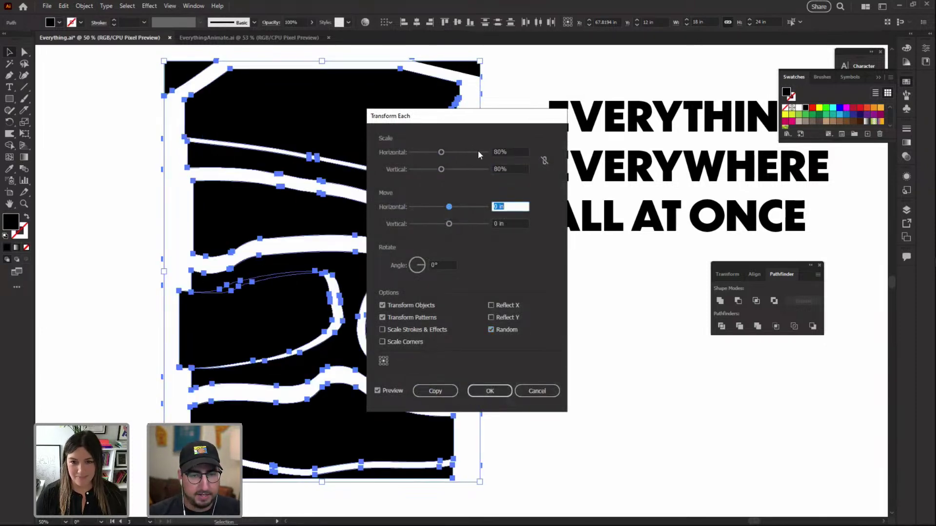
left_click(495, 329)
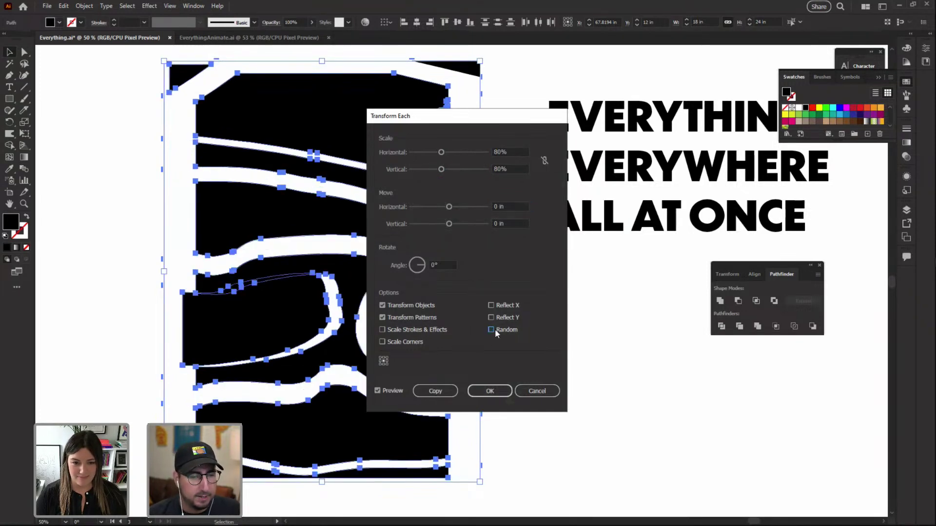
left_click(491, 329)
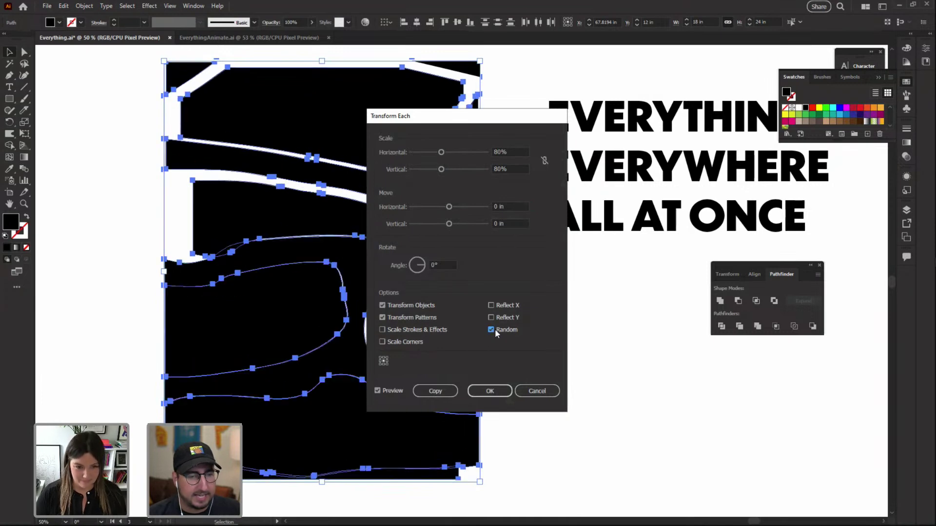
left_click(490, 330)
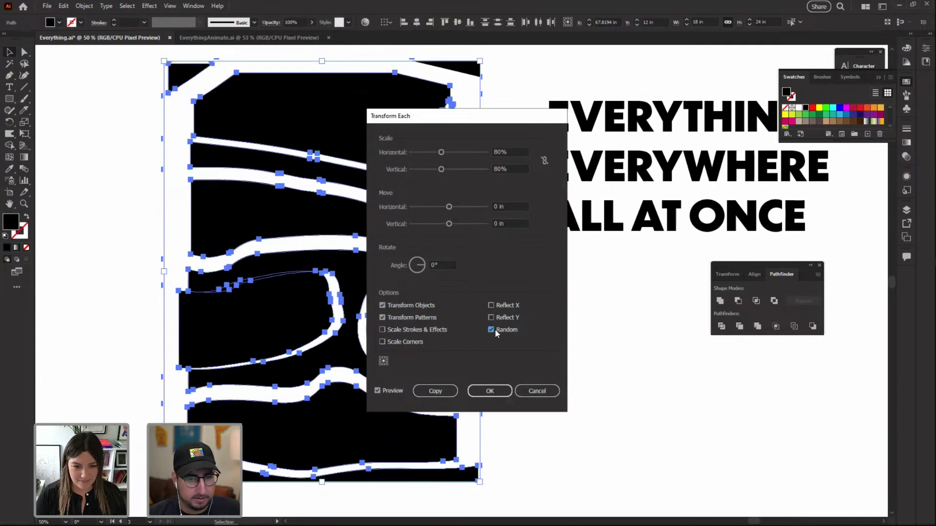
left_click(493, 330)
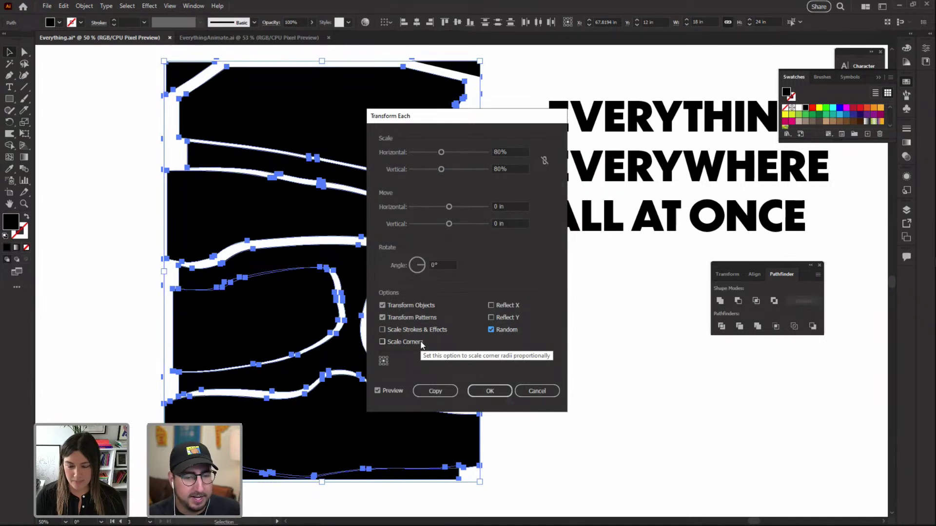
left_click(544, 393)
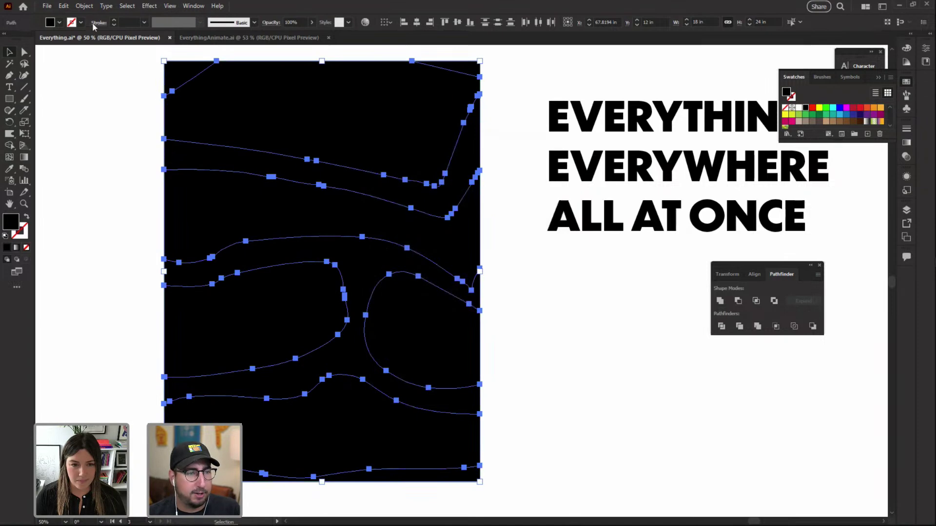
Create inset copies of all the cut pieces with Offset Path at -0.5 in and Miter joins
left_click(85, 6)
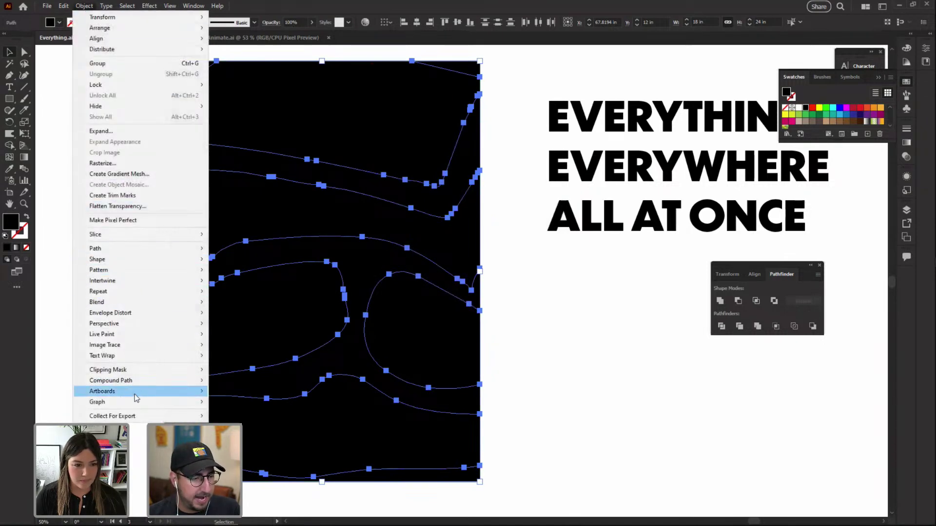
mouse_move(172, 250)
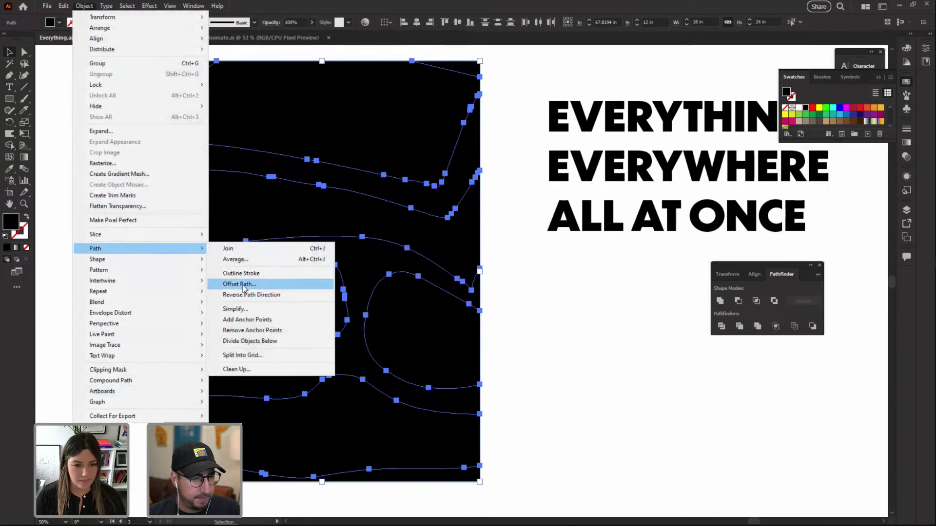
left_click(243, 287)
type("-1")
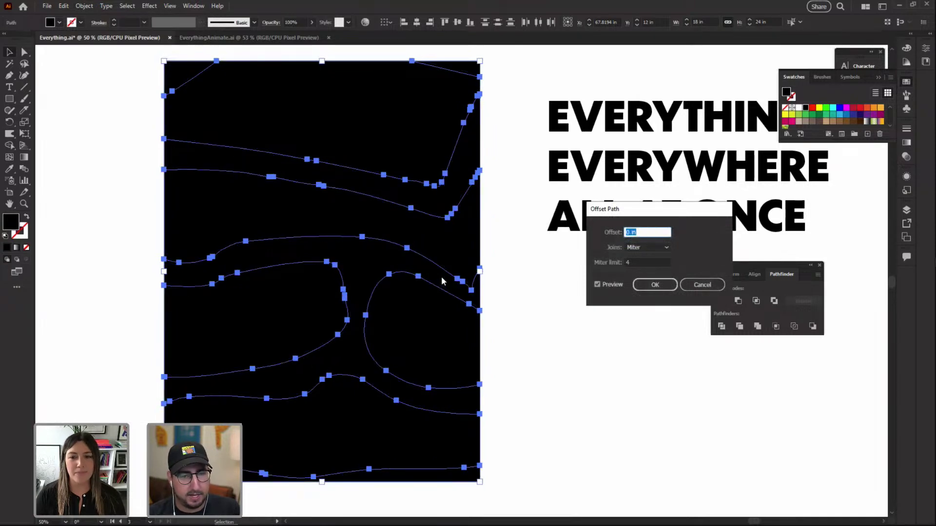
type("-0.375")
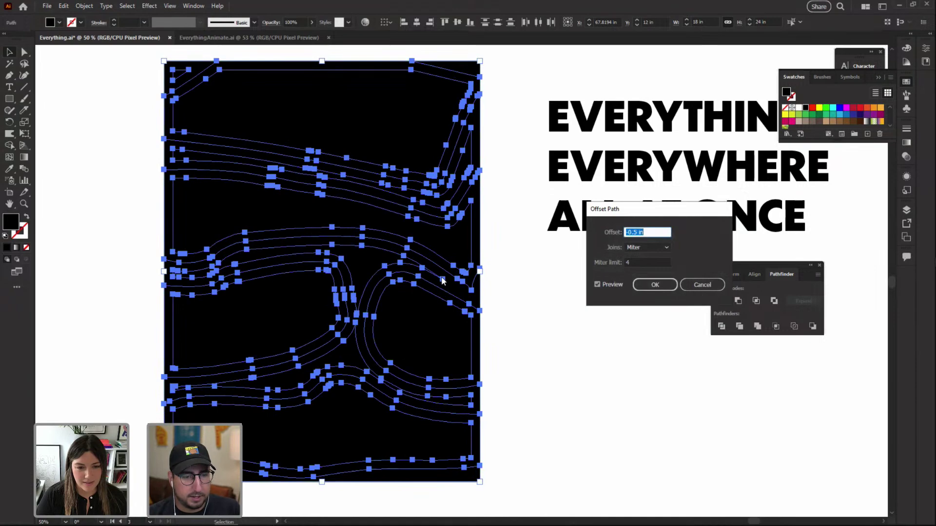
left_click(655, 284)
Move the inset copies to the right of the artboard and delete the original black pieces left on it
left_click_drag(411, 121, 137, 144)
left_click_drag(219, 180, 390, 181)
left_click_drag(272, 129, 845, 166)
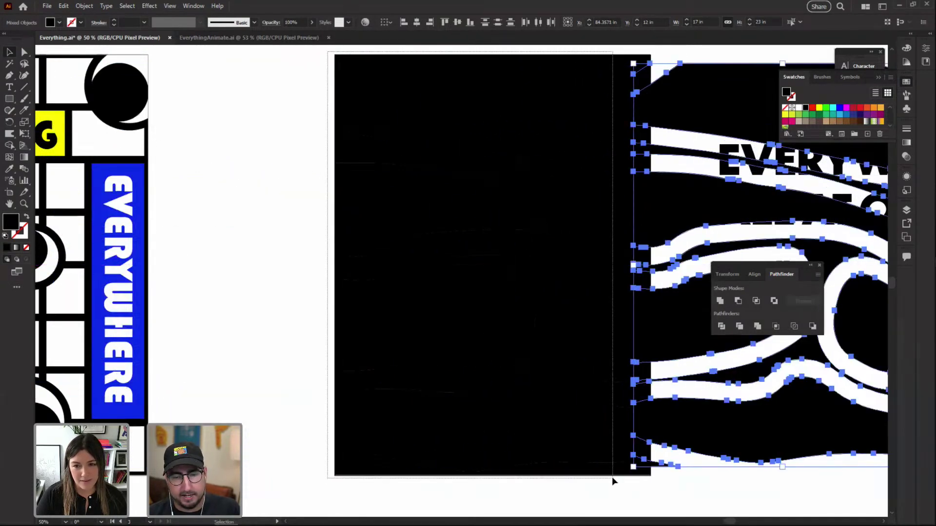
left_click(606, 444)
key("Delete")
Group the inset pieces without the title and center the group horizontally on the artboard
left_click_drag(679, 203, 558, 204)
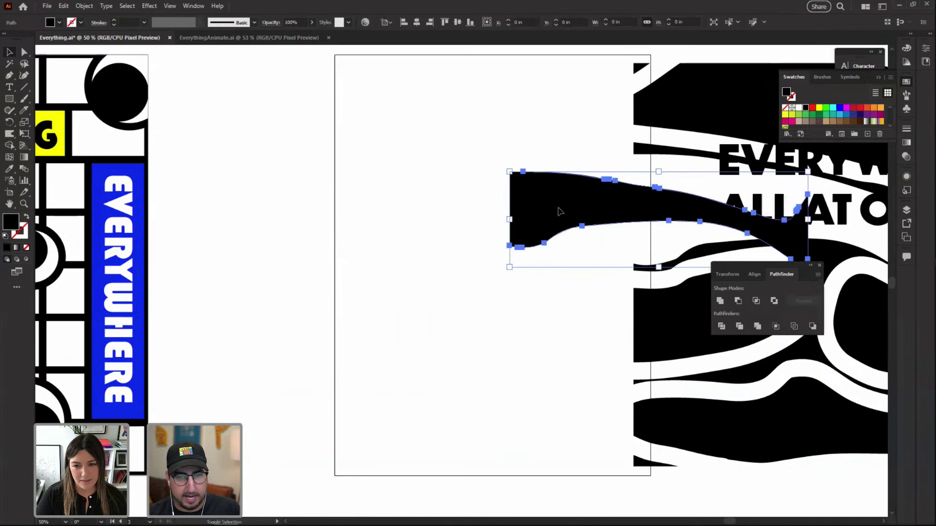
key("ctrl+z")
left_click_drag(638, 466, 634, 490)
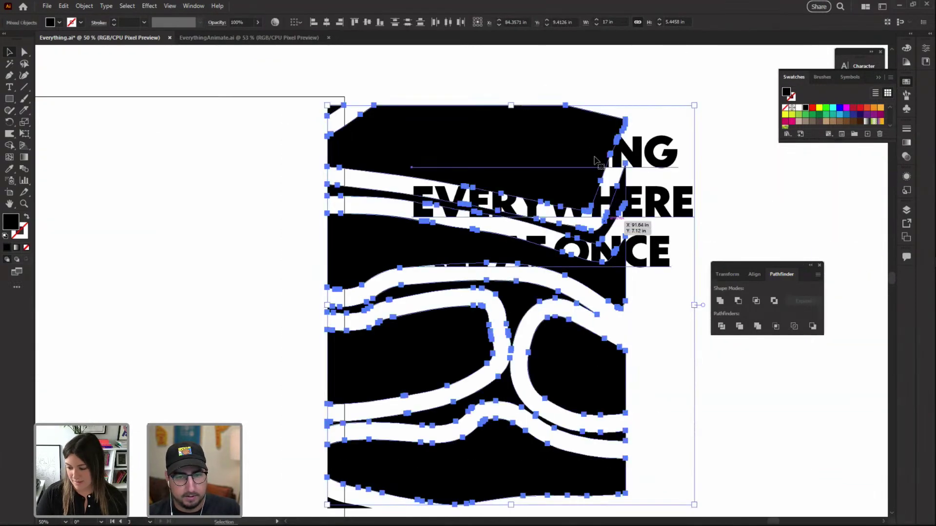
left_click(415, 23)
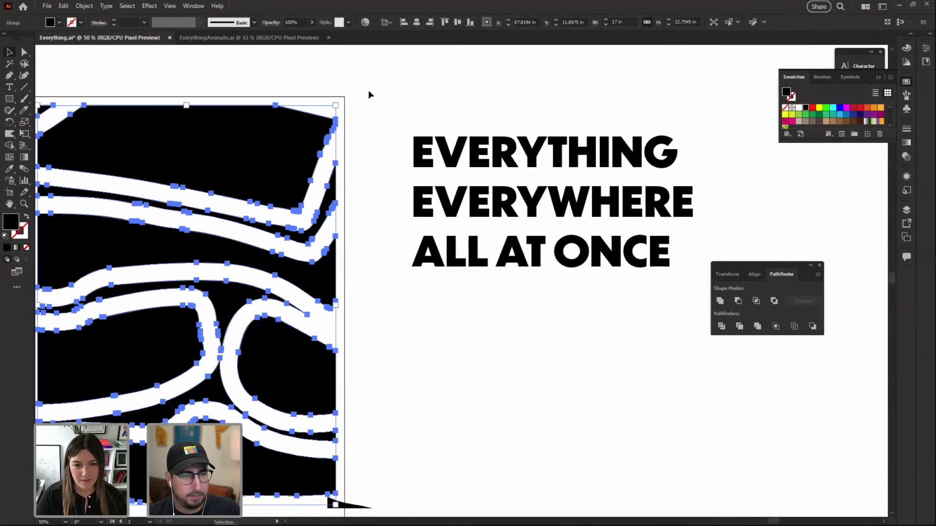
Undo the grouping and centering, and re-center all the cut pieces, including the small corner sliver, horizontally on the artboard
left_click(378, 73)
scroll(450, 165, "left", 5)
scroll(450, 165, "down", 2)
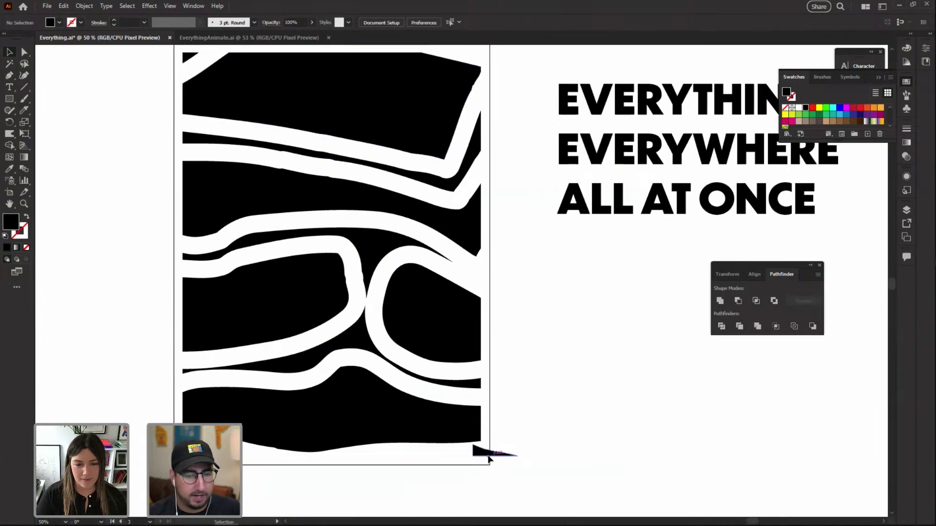
left_click(488, 454)
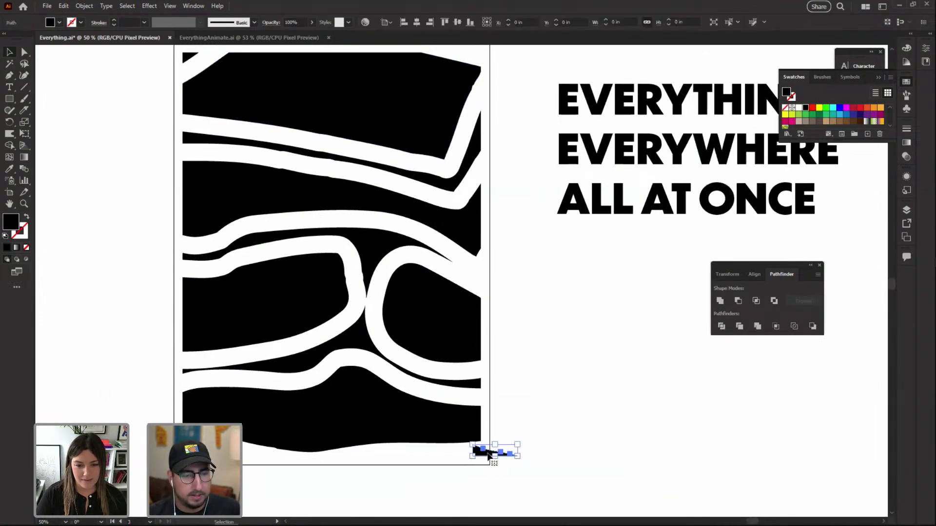
key("ctrl+z")
left_click_drag(441, 396, 556, 471)
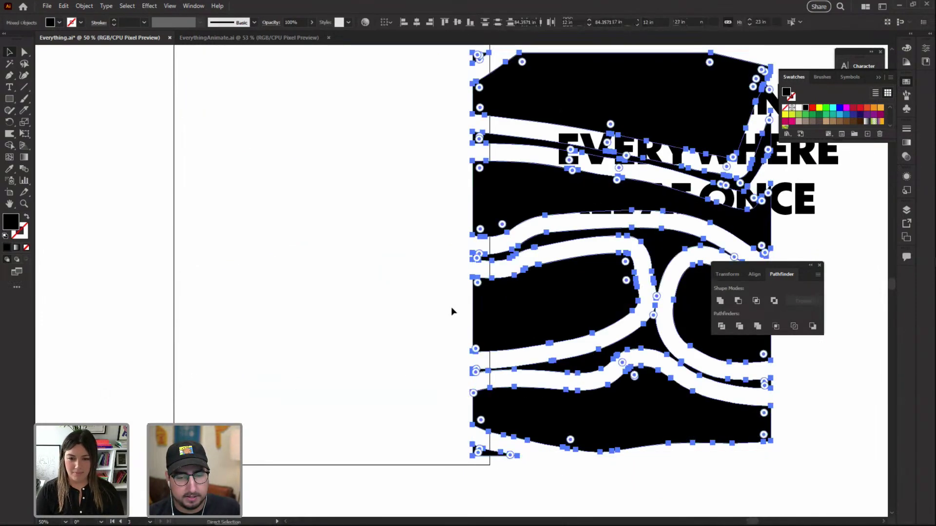
left_click(415, 23)
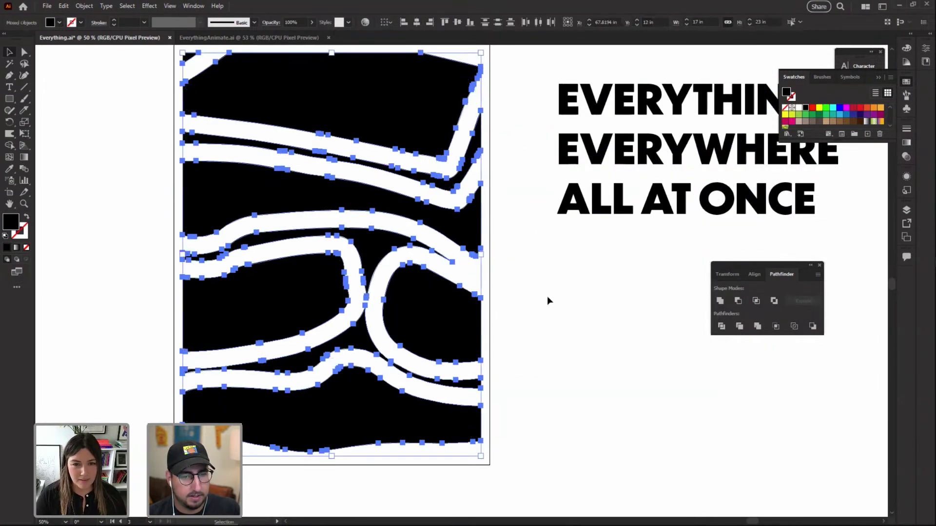
left_click(522, 328)
Convert the title lettering to outlines and isolate the letters of EVERYTHING as a separate word
scroll(524, 336, "up", 2)
scroll(510, 302, "down", 2)
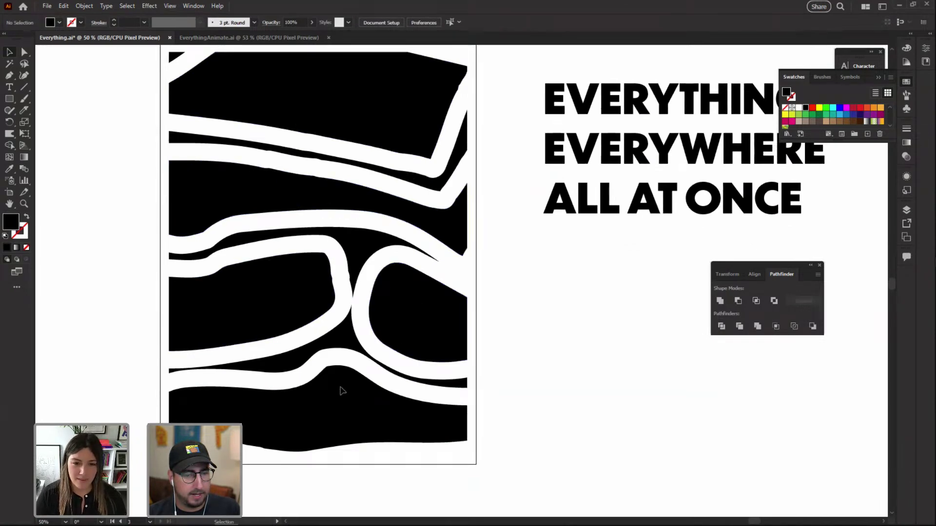
scroll(497, 209, "up", 1)
scroll(610, 92, "right", 3)
left_click(611, 94)
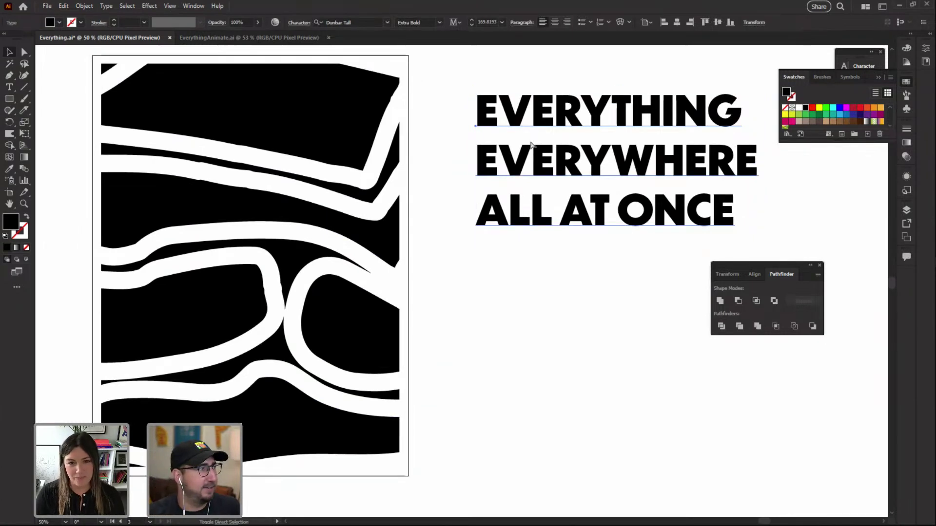
key("a")
key("shift+ctrl+o")
key("v")
left_click(738, 129)
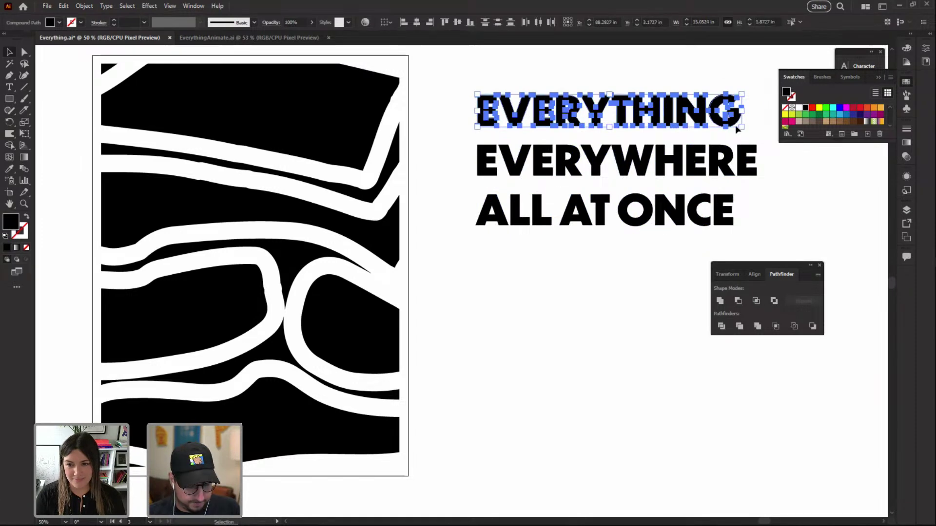
Simplify the paths of all the cut pieces on the artboard to fewer anchor points
left_click_drag(426, 55, 106, 485)
left_click(170, 6)
mouse_move(108, 7)
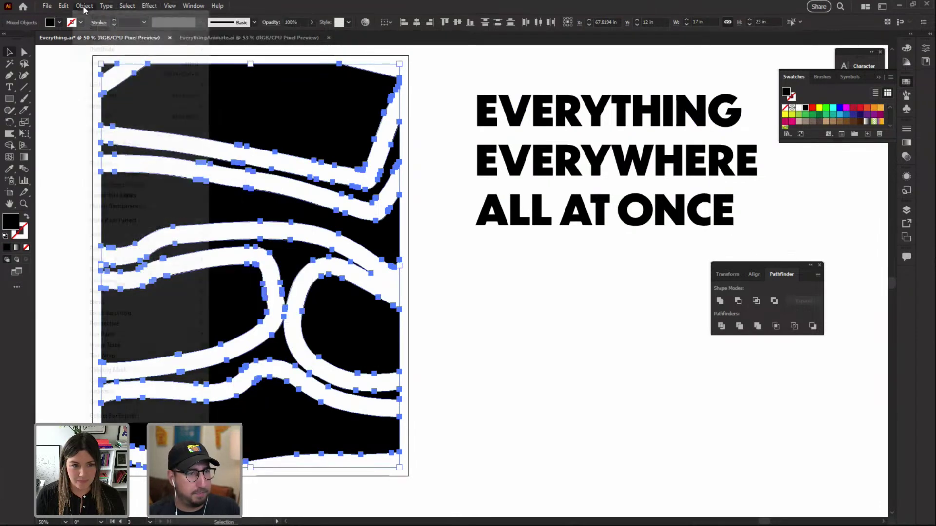
mouse_move(155, 255)
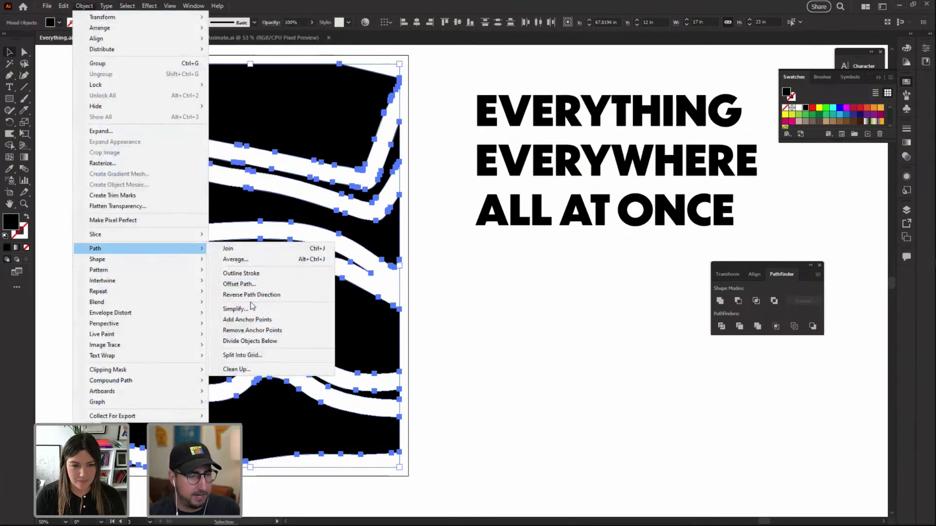
left_click(235, 309)
left_click_drag(441, 292, 378, 295)
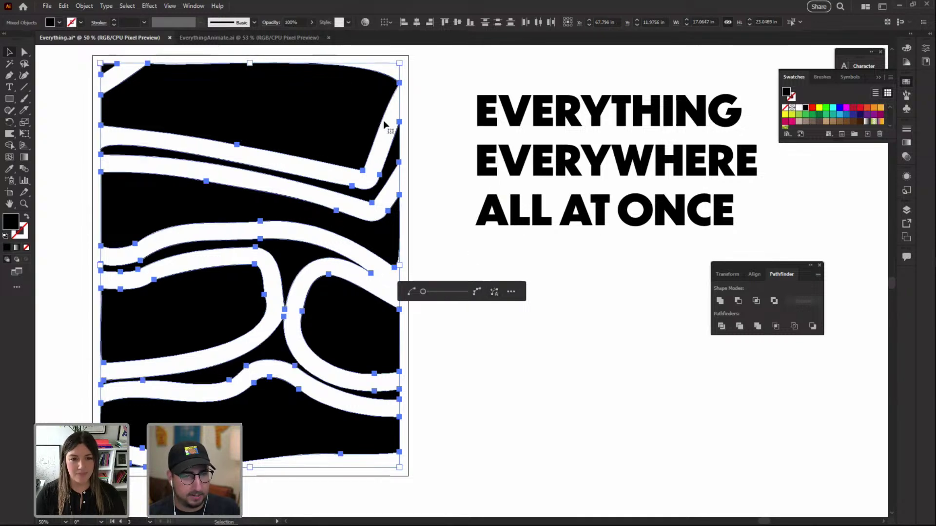
left_click(122, 56)
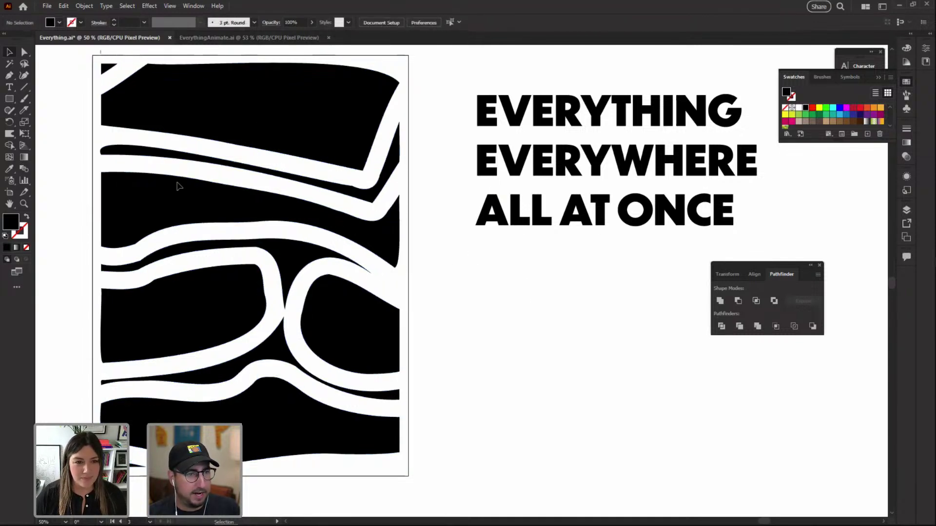
Try rounding the corners of all the cut pieces with the Round Corners effect at a 55.5555 in radius
left_click(165, 6)
mouse_move(149, 6)
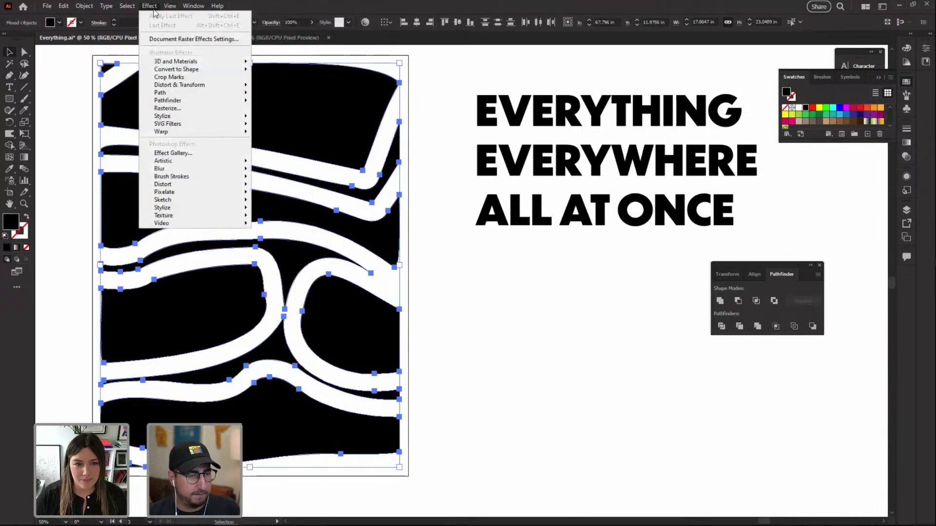
mouse_move(190, 118)
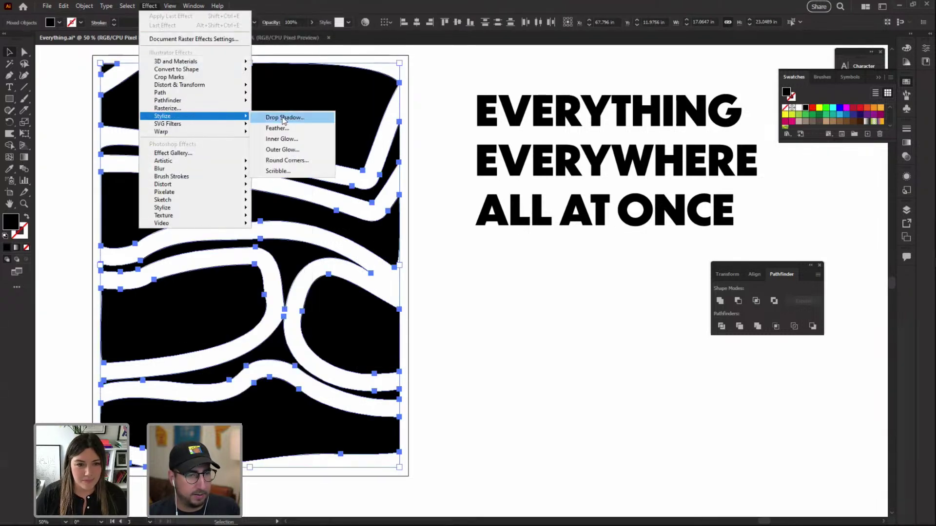
left_click(292, 160)
type("55.5555")
key("Tab")
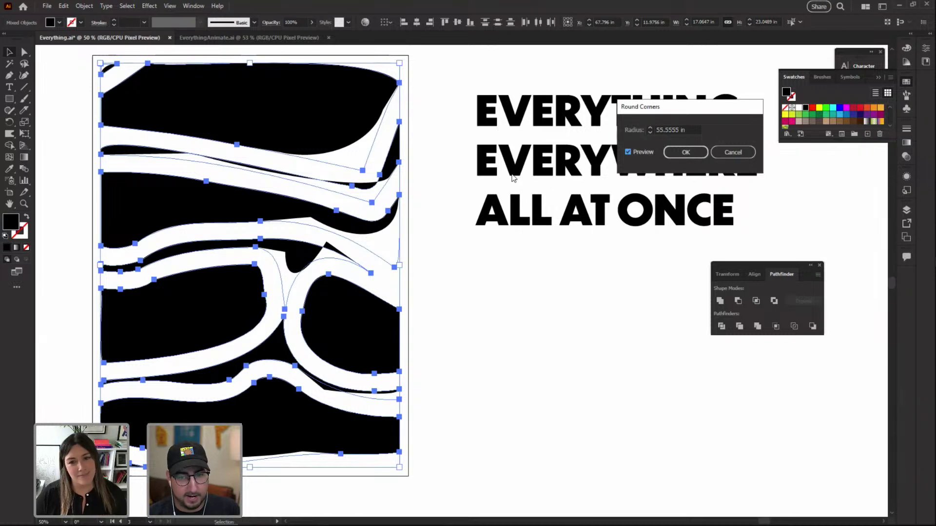
left_click(720, 155)
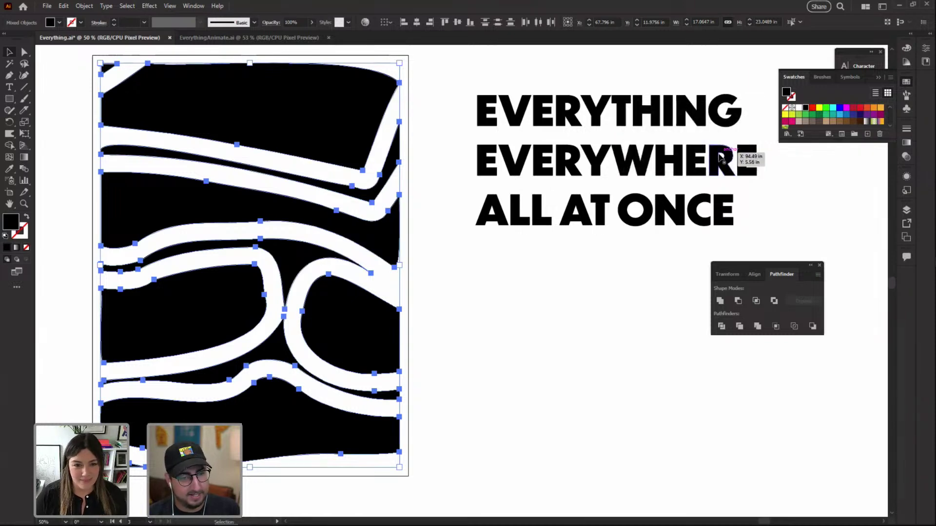
left_click(520, 306)
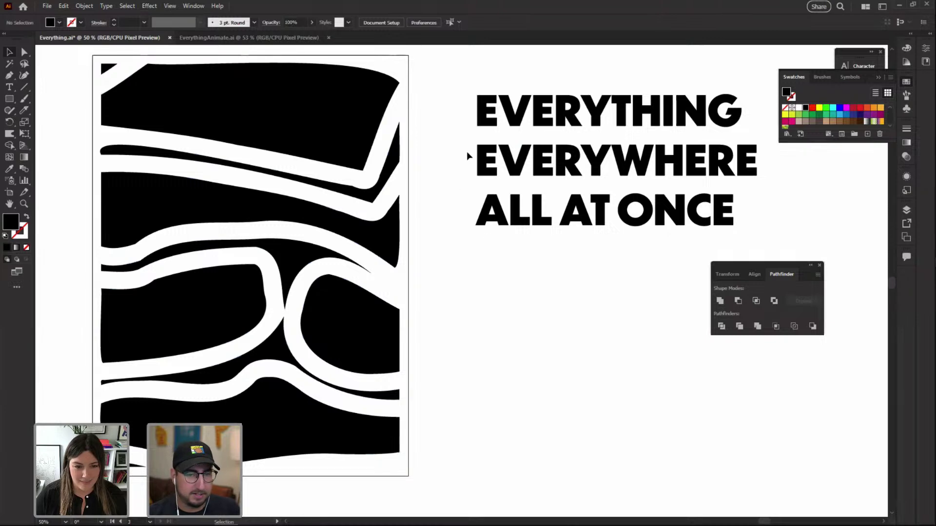
left_click(517, 111)
left_click_drag(726, 86, 485, 112)
left_click(292, 110, "shift")
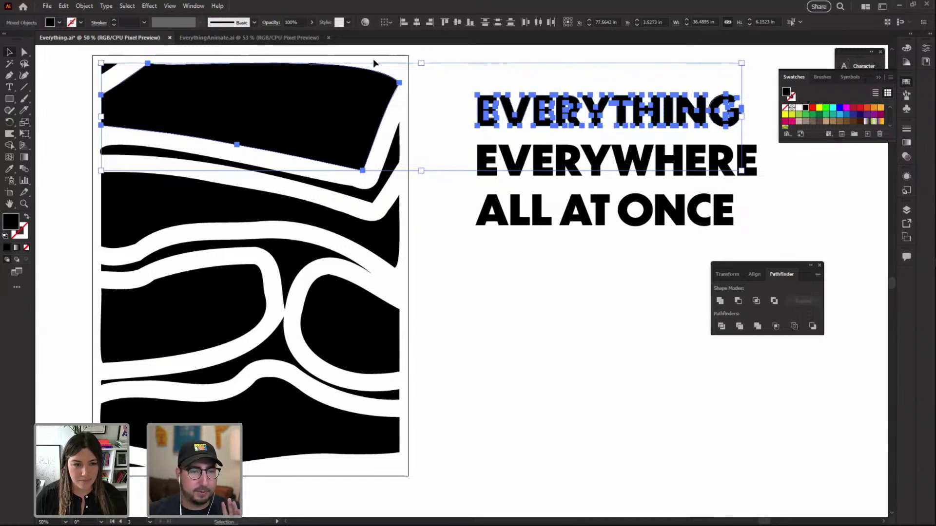
left_click_drag(413, 59, 90, 492)
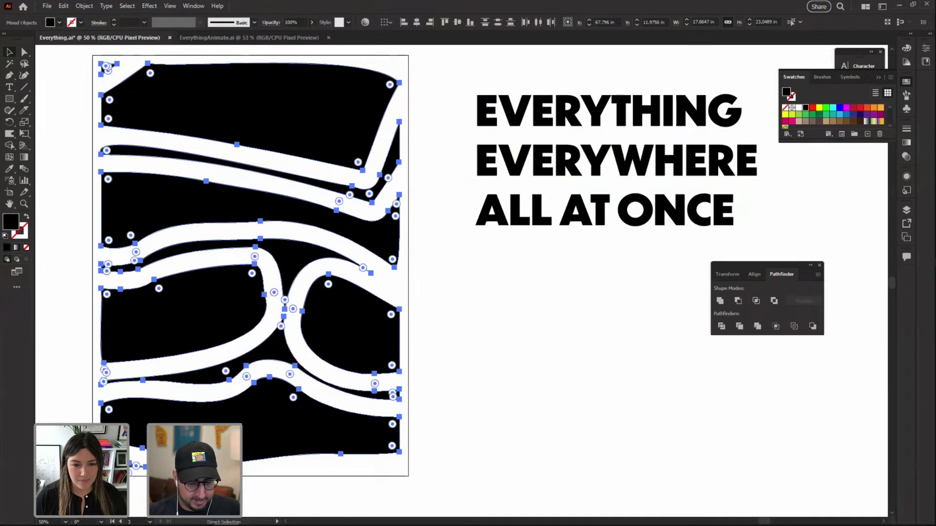
left_click(420, 431)
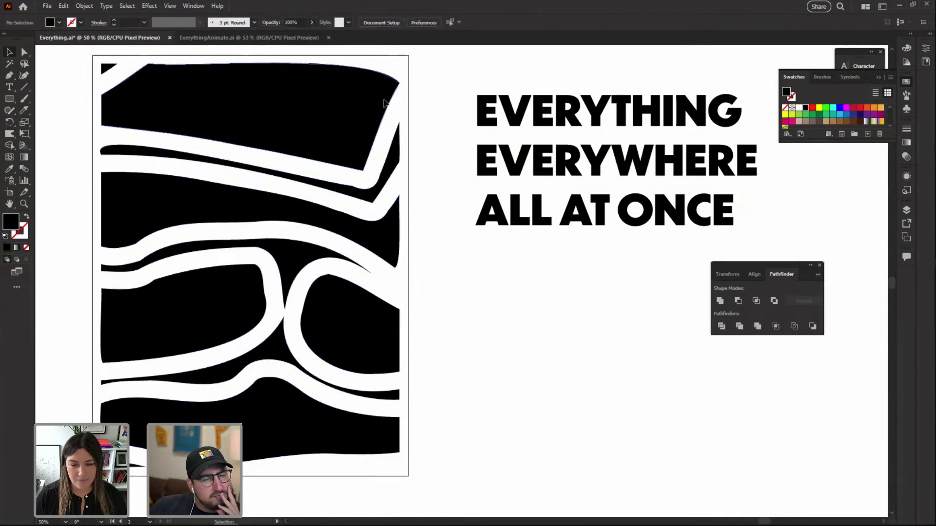
left_click(491, 108)
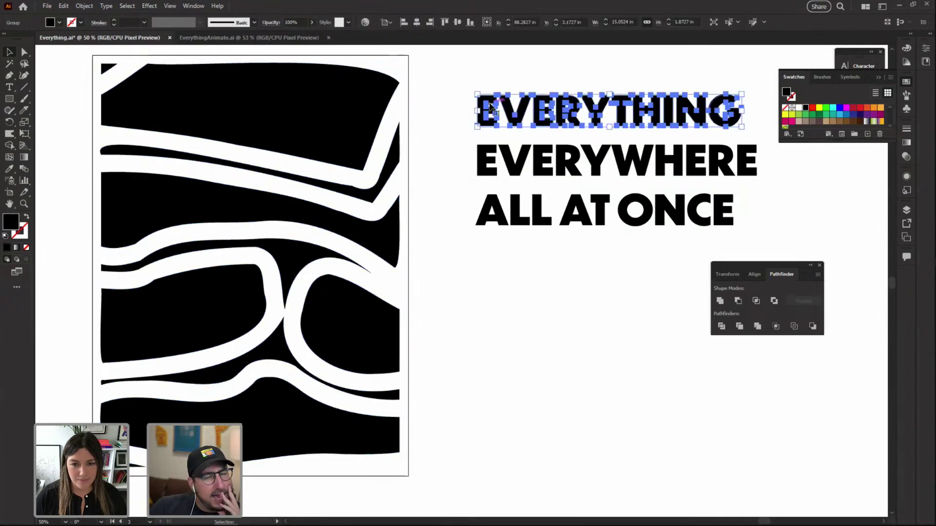
left_click(340, 94, "shift")
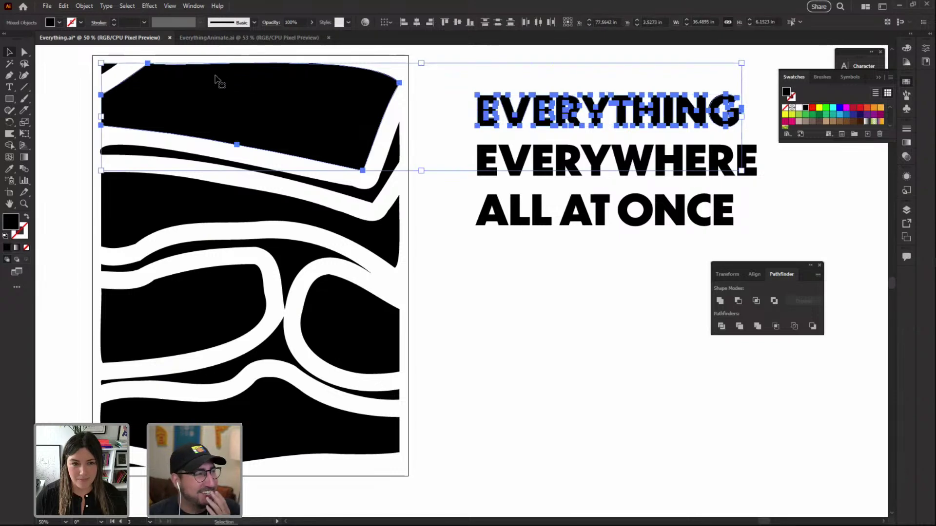
left_click(86, 7)
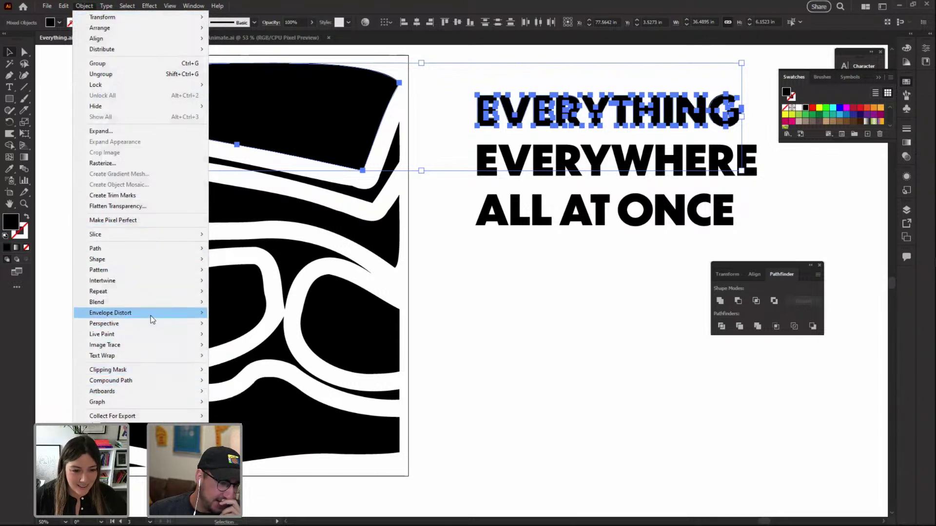
mouse_move(152, 319)
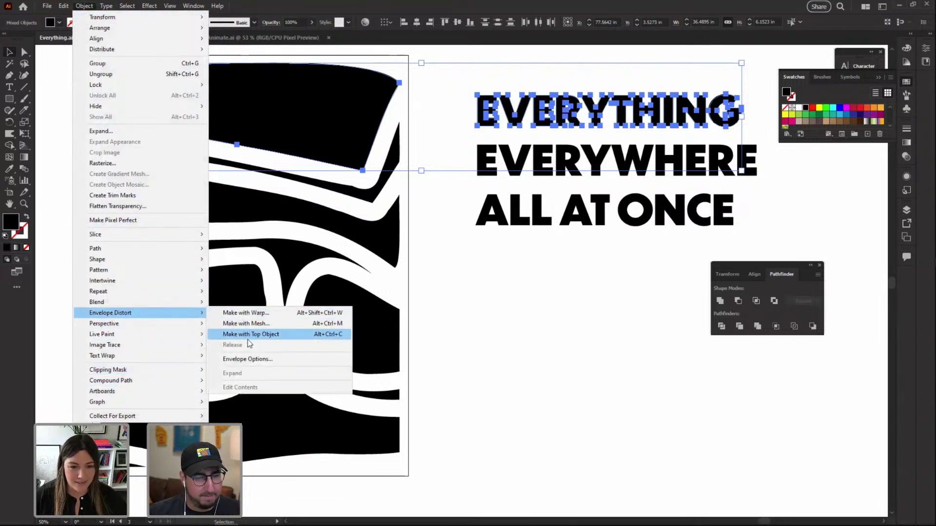
key("Escape")
left_click(458, 92)
Fill the large uppermost piece with yellow and the word EVERYTHING with magenta
left_click(305, 100)
left_click(819, 108)
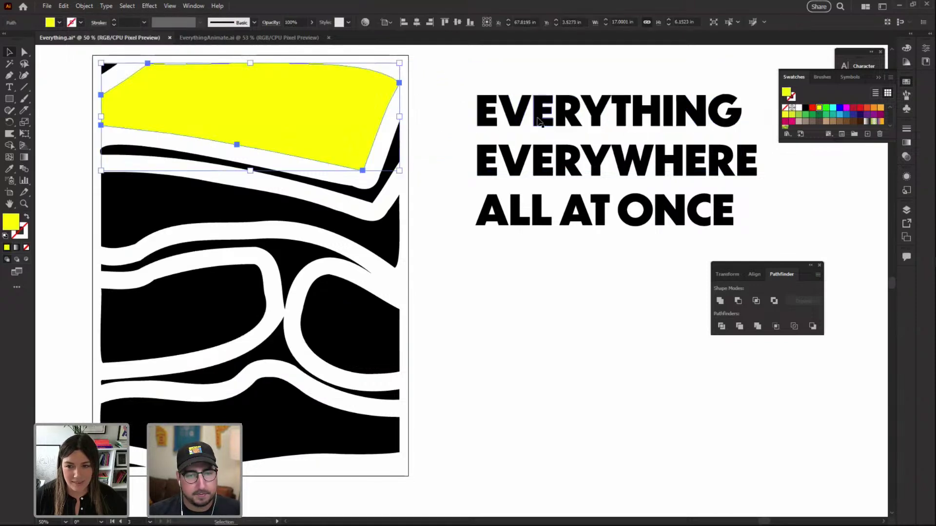
left_click(538, 117)
left_click(845, 109)
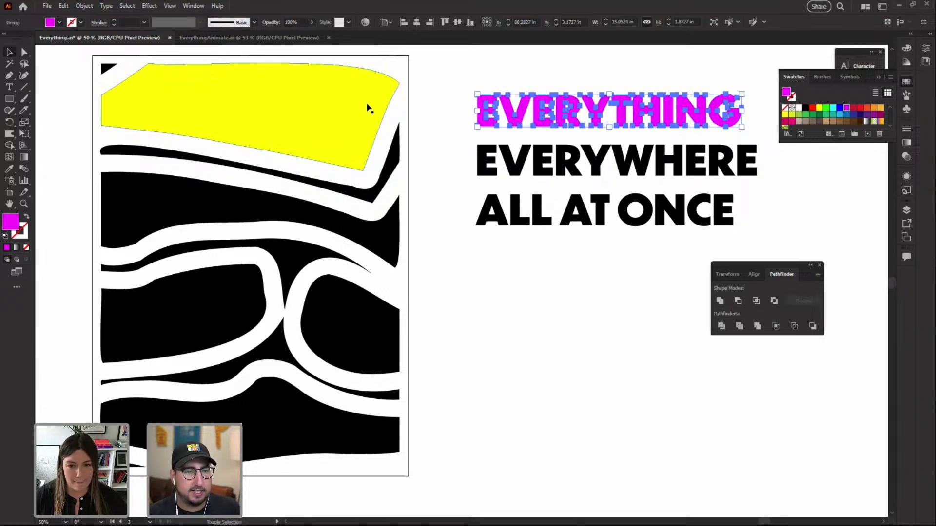
Warp the word EVERYTHING into the yellow uppermost piece with Envelope Distort, Make with Top Object
left_click(285, 117, "shift")
left_click(85, 6)
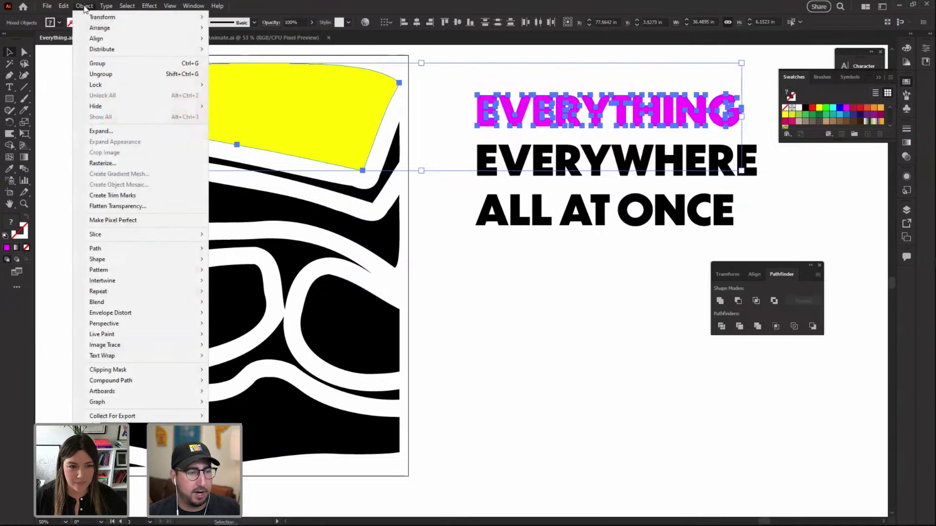
mouse_move(160, 312)
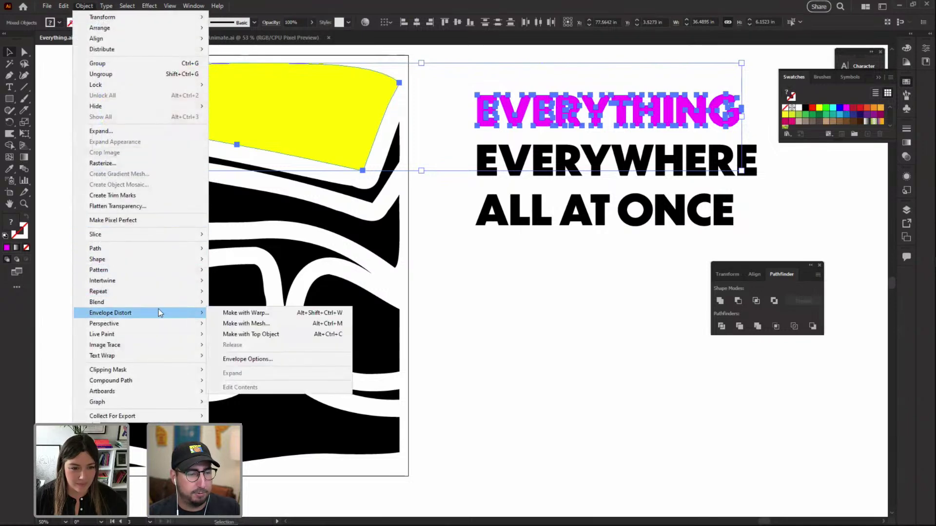
left_click(257, 338)
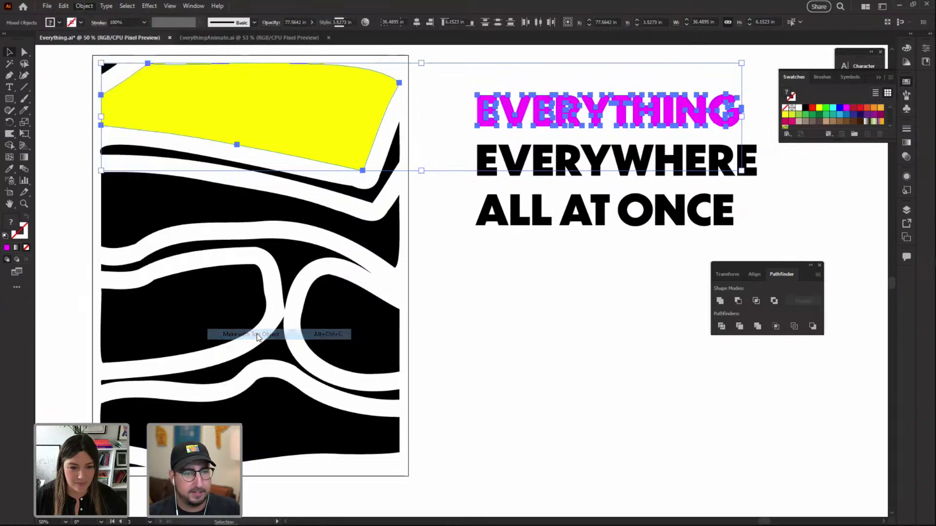
left_click(484, 327)
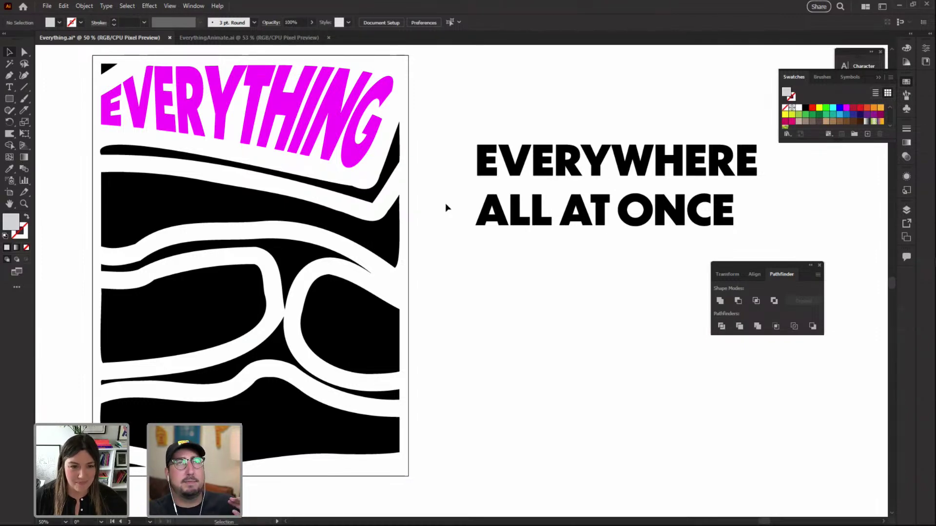
Warp the word EVERYWHERE into the large wavy black piece below EVERYTHING with Envelope Distort, Make with Top Object
left_click(385, 234)
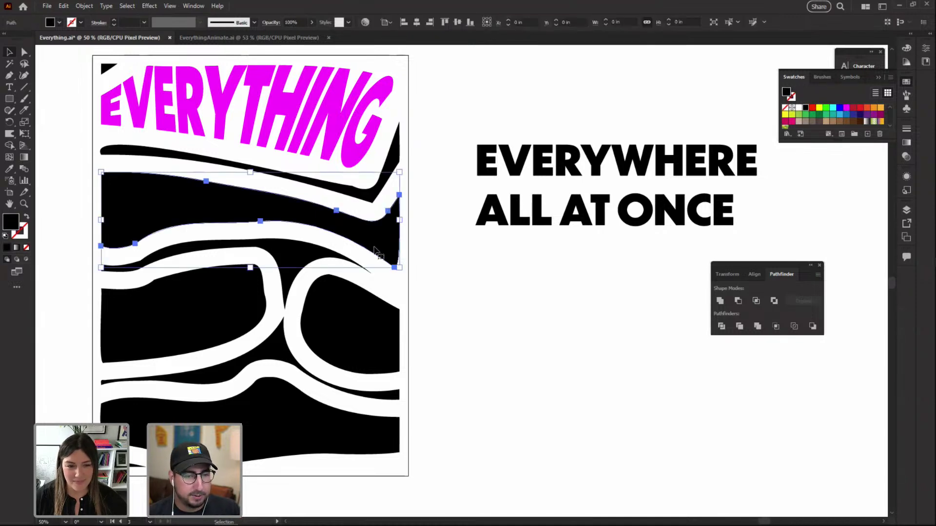
left_click_drag(434, 124, 788, 187)
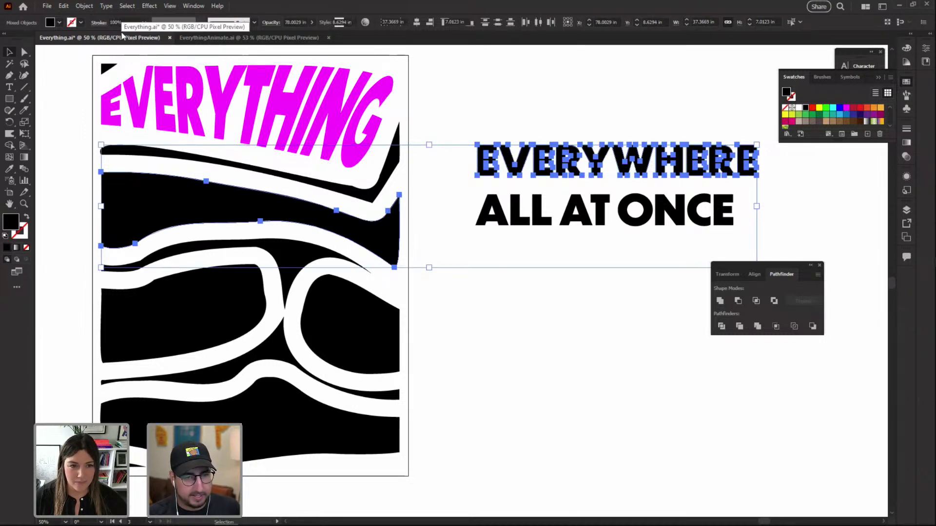
key("alt+ctrl+c")
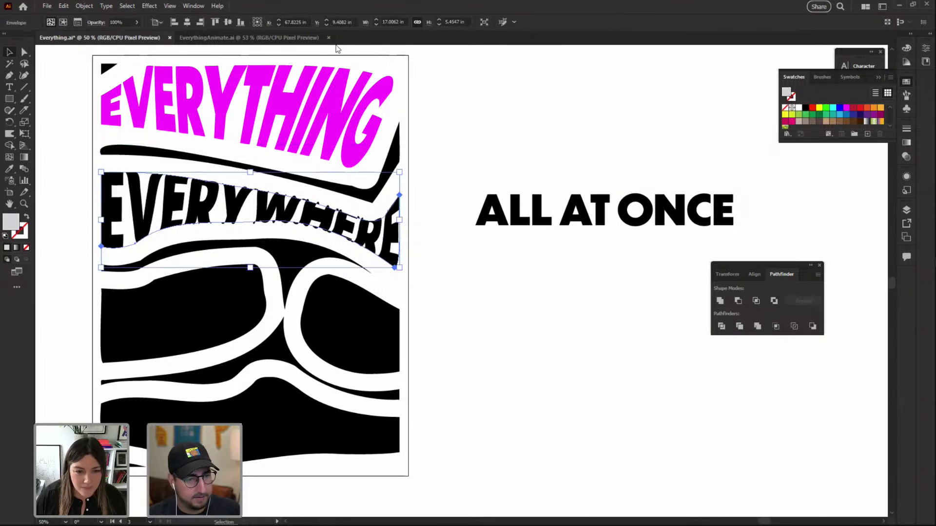
left_click(446, 149)
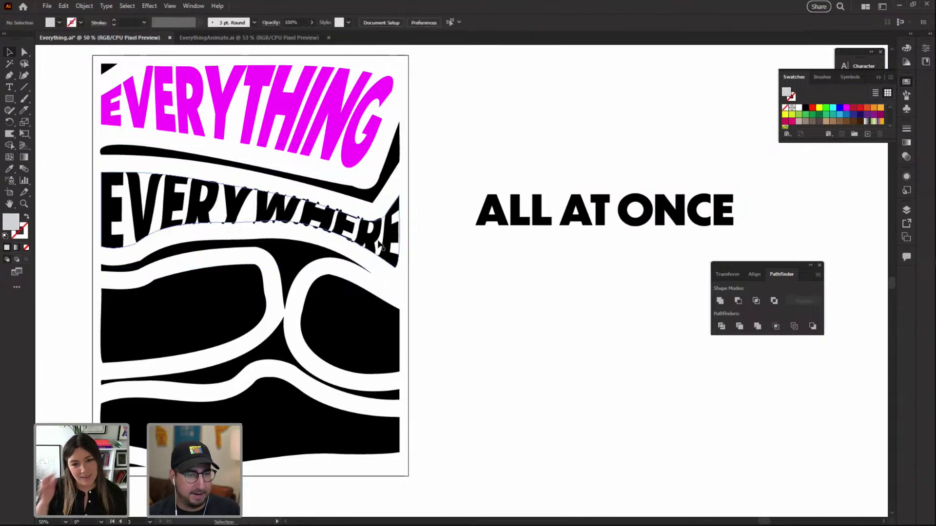
Warp the word ALL into the rounded black piece below EVERYWHERE with Envelope Distort, Make with Top Object
key("a")
left_click_drag(475, 180, 552, 250)
key("v")
left_click_drag(632, 172, 742, 265)
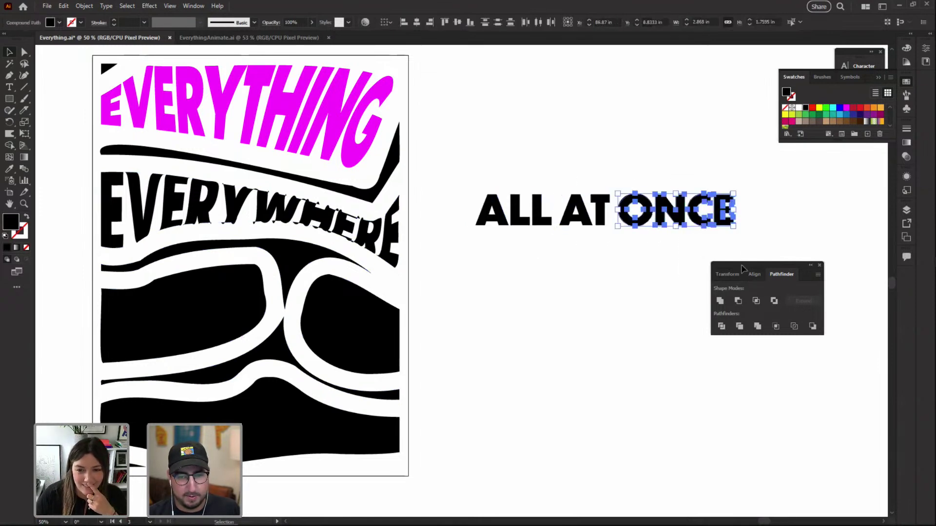
left_click(479, 224)
left_click(263, 299, "shift")
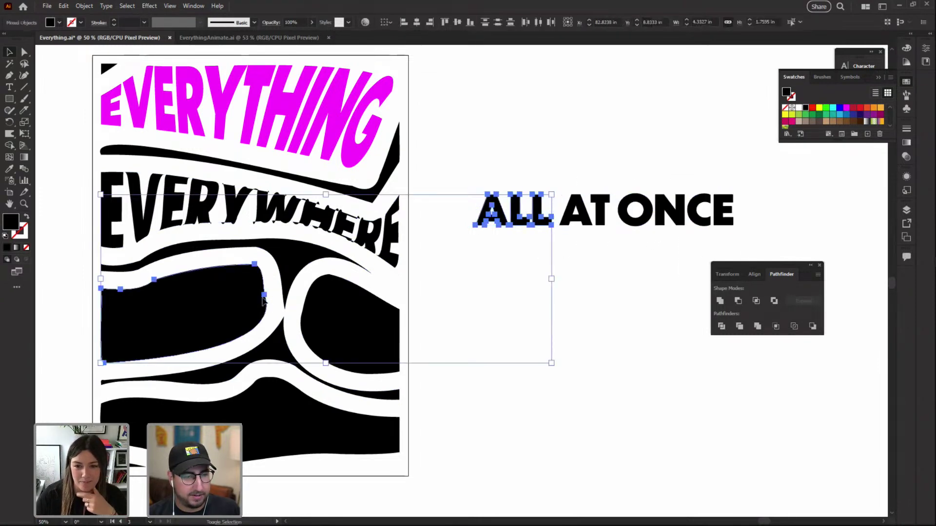
key("a")
key("v")
key("a")
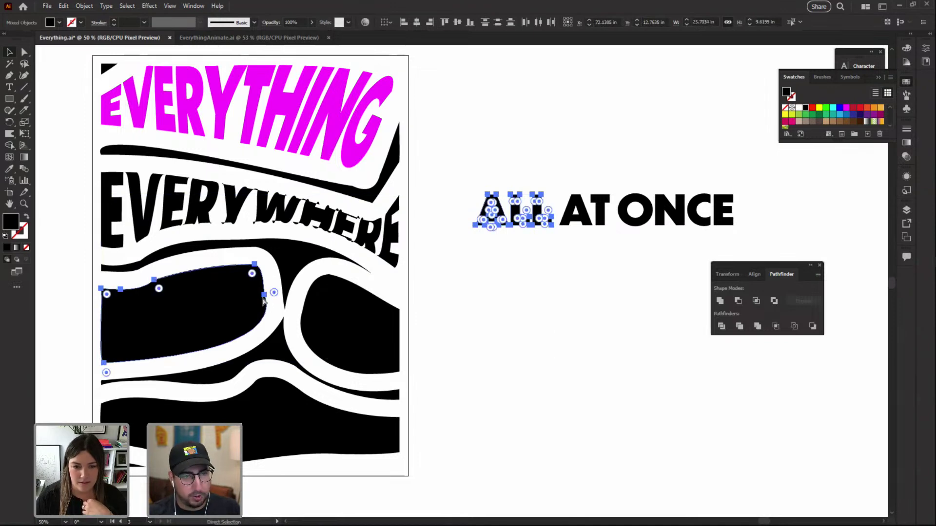
key("ctrl+alt+c")
key("v")
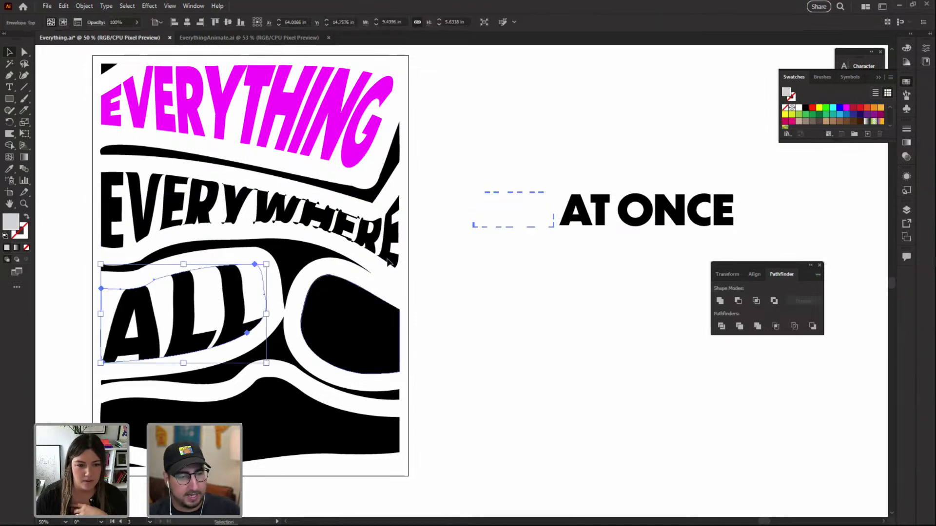
Warp the word AT into the rounded black piece beside ALL with Envelope Distort, Make with Top Object
left_click(376, 316)
left_click_drag(560, 209, 609, 234)
key("ctrl+alt+c")
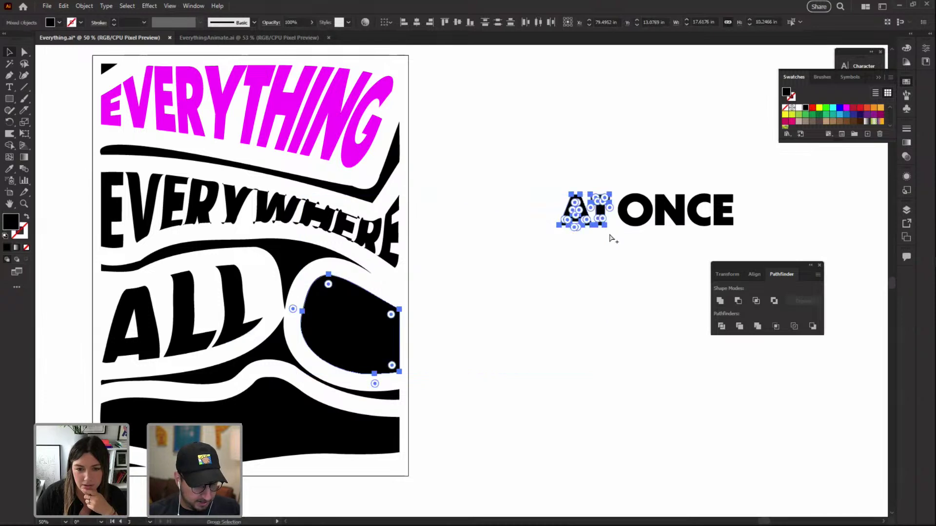
left_click(478, 322)
Try warping the word ONCE into the wide bottom piece with Make with Top Object, and undo the warp
left_click(320, 424)
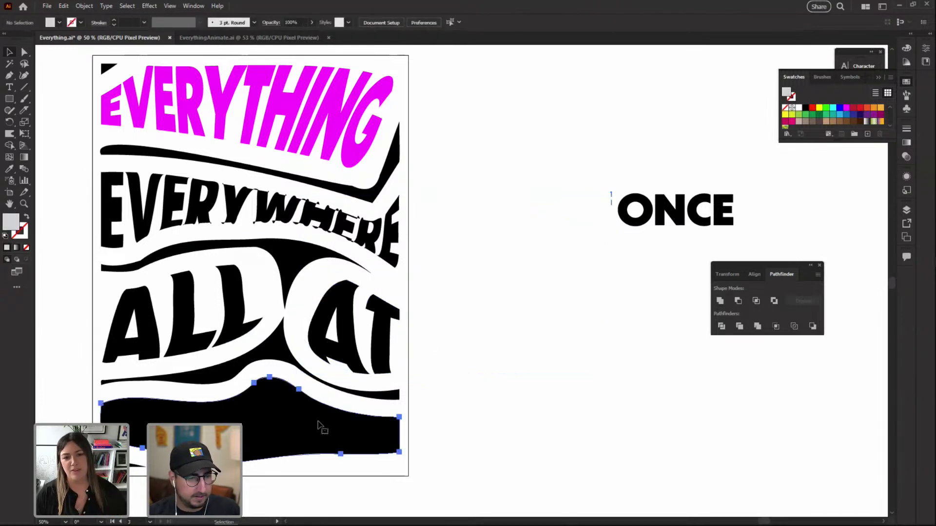
left_click(633, 206, "shift")
key("ctrl+alt+c")
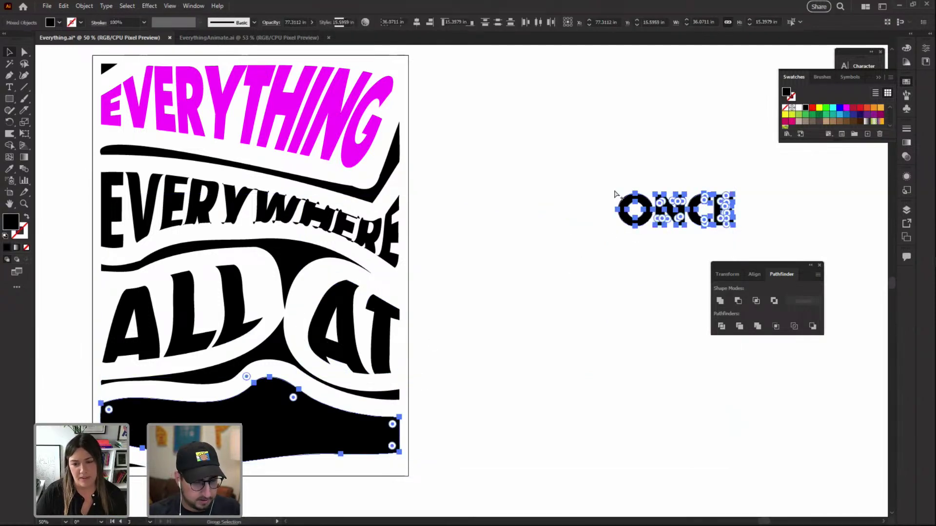
left_click(527, 235)
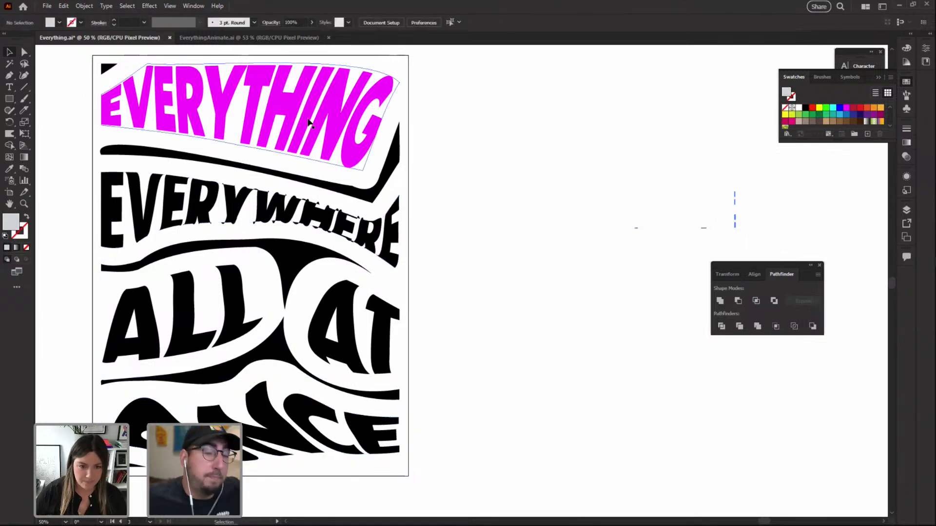
key("ctrl+z")
Discard the stray text box and add the text SOMETIMES? in Dunbar Tall Extra Bold beside the poster
left_click(516, 294)
key("t")
left_click(534, 339)
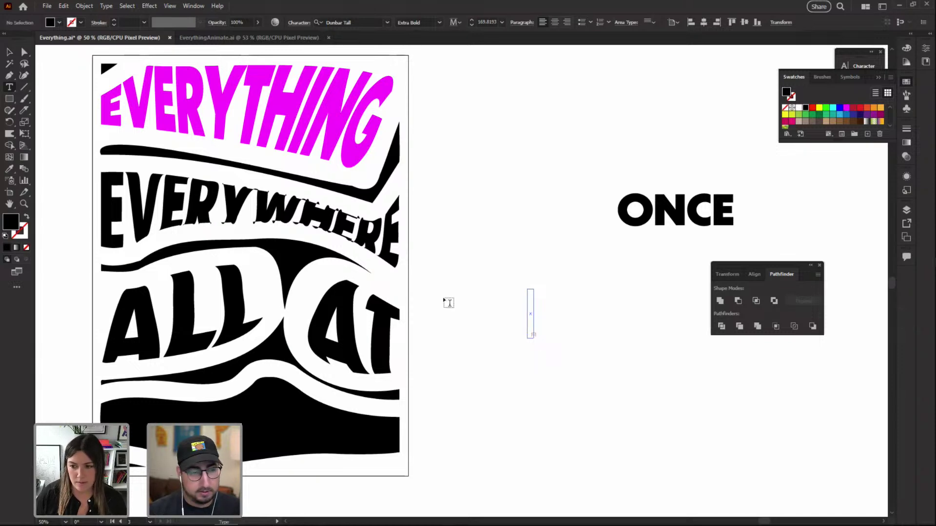
left_click(9, 52)
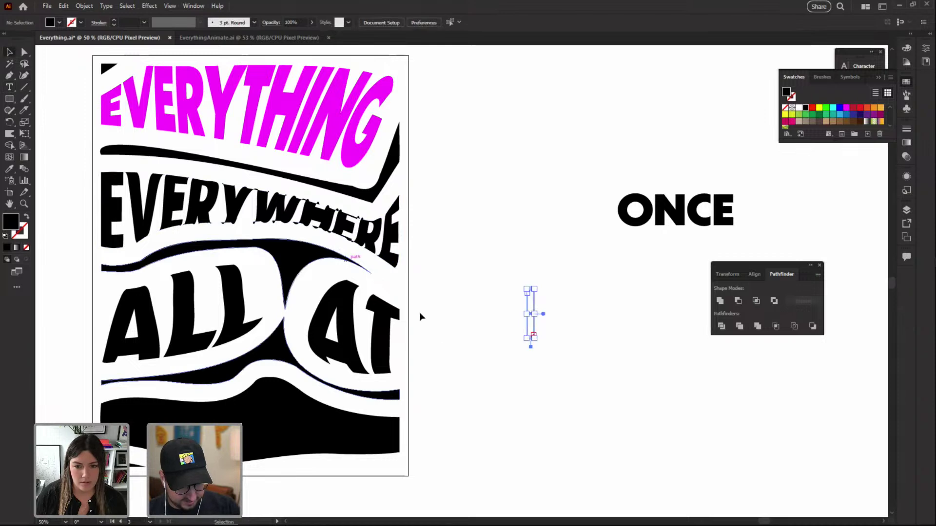
key("Delete")
key("t")
left_click(443, 366)
type("S")
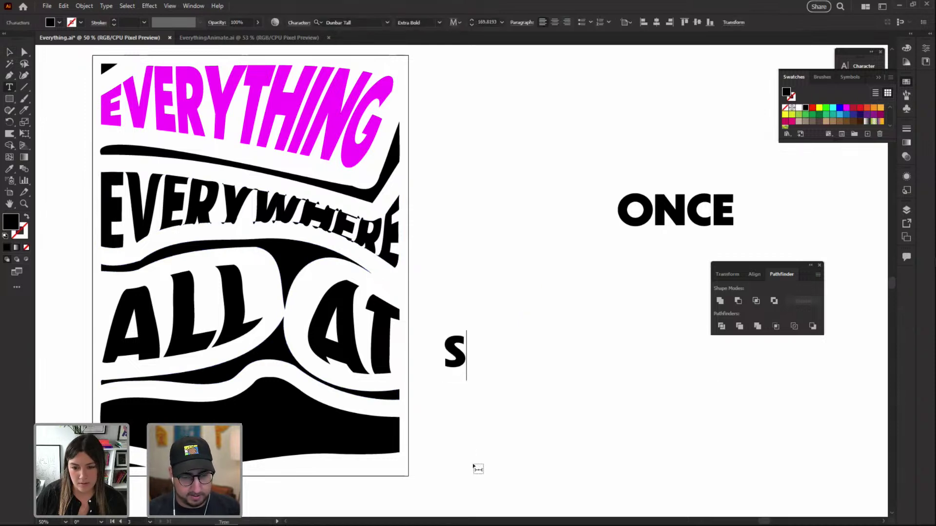
type("OMETIMES?")
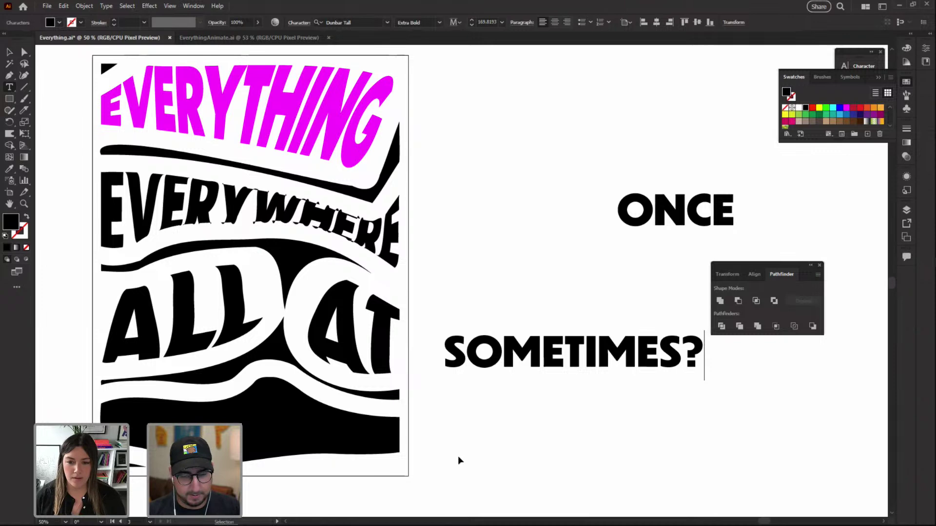
key("Escape")
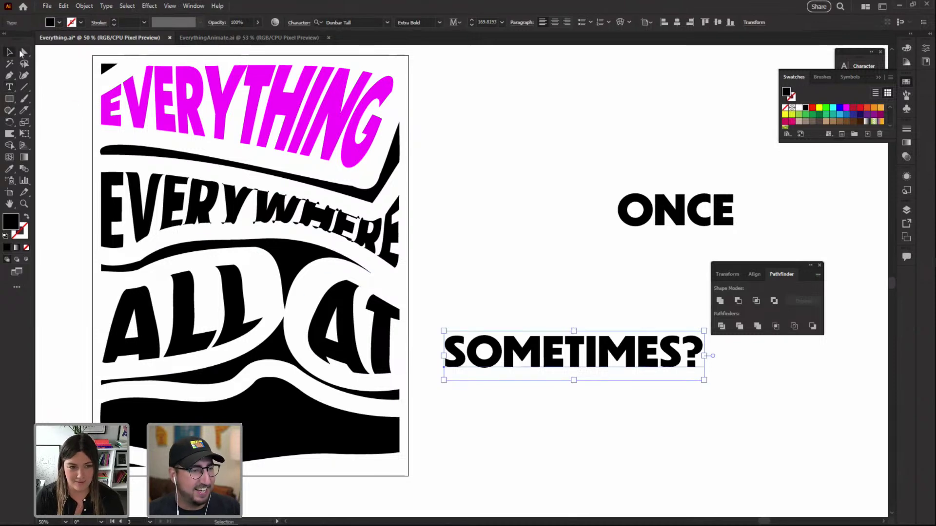
Try warping the live text SOMETIMES? into the wide bottom piece with Envelope Distort, Make with Top Object
left_click(418, 338)
left_click(485, 363)
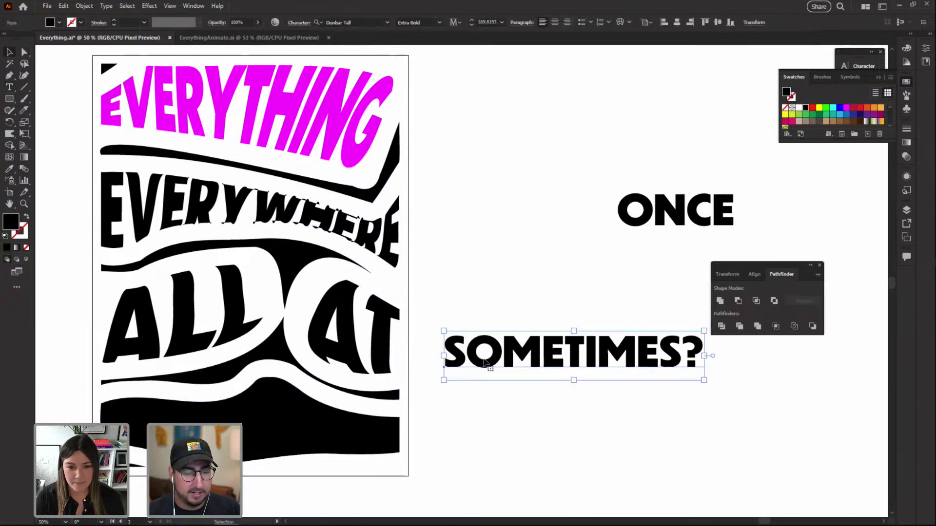
left_click(264, 397, "shift")
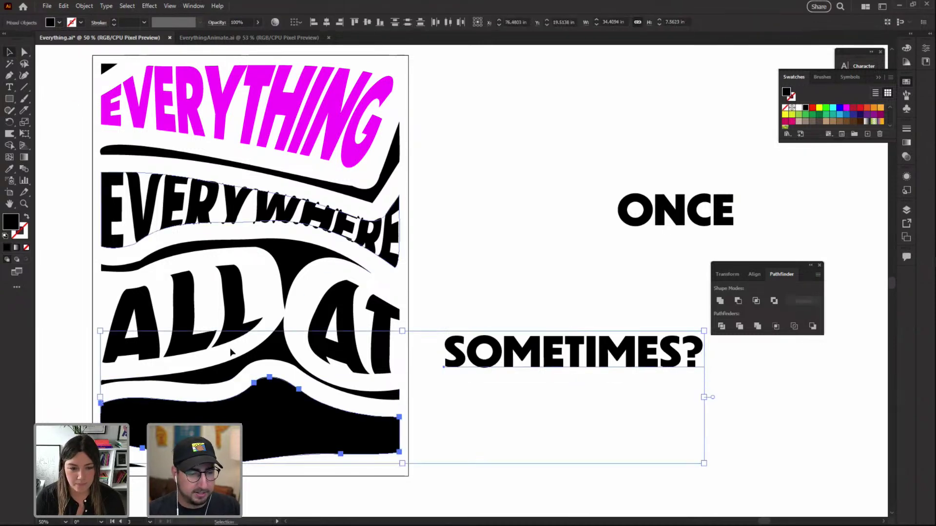
left_click(84, 7)
mouse_move(183, 312)
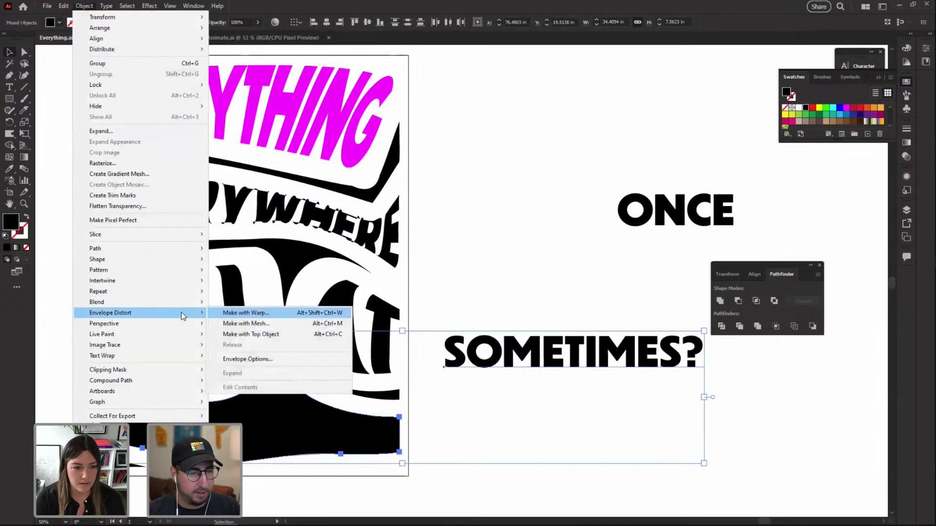
left_click(258, 333)
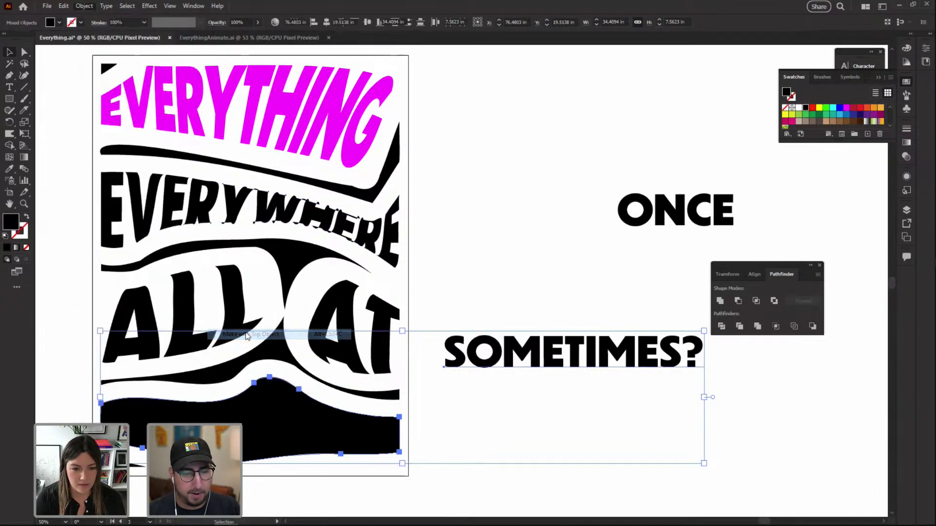
left_click(468, 473)
Replace the live text inside the bottom envelope with ONCE
double_click(254, 428)
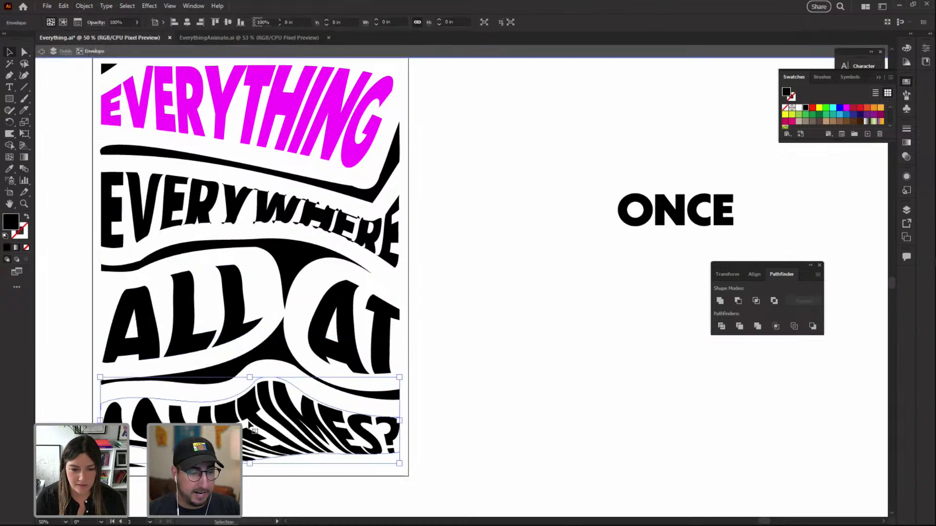
double_click(250, 422)
key("ctrl+a")
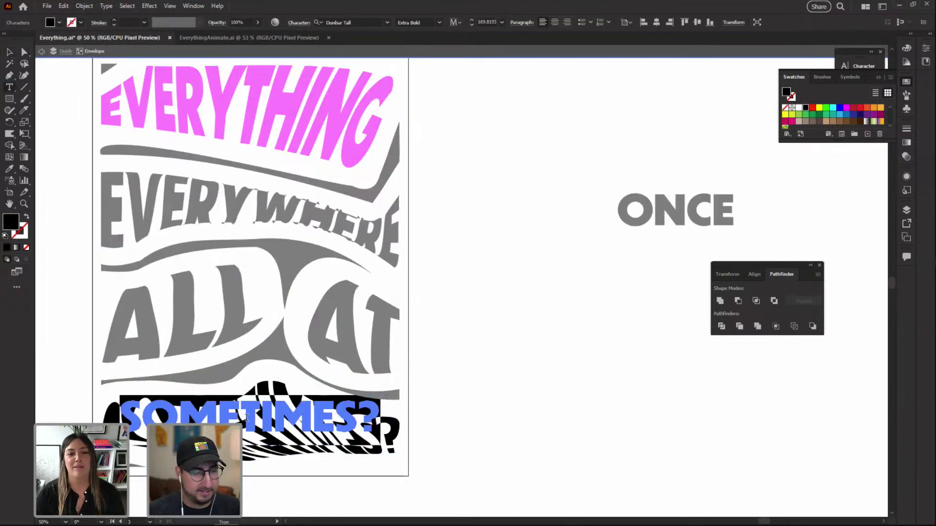
type("ONCE")
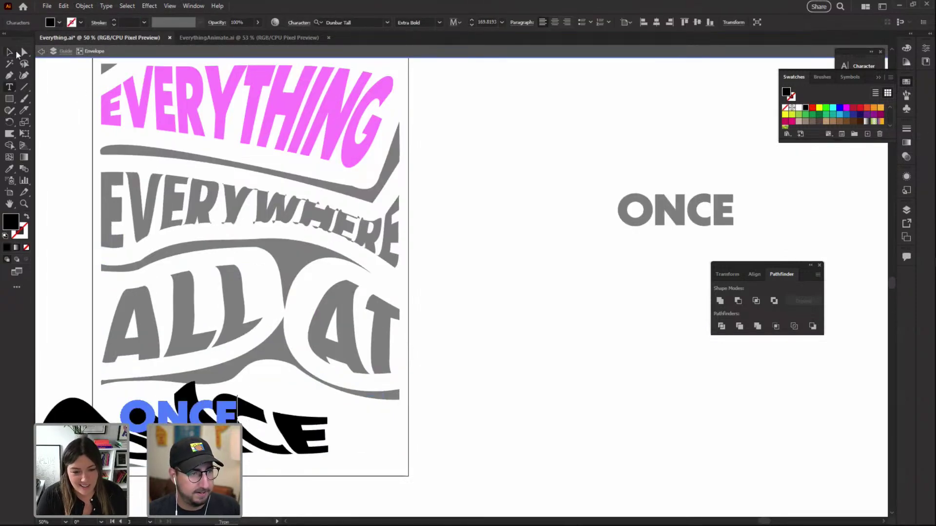
key("Escape")
key("Escape")
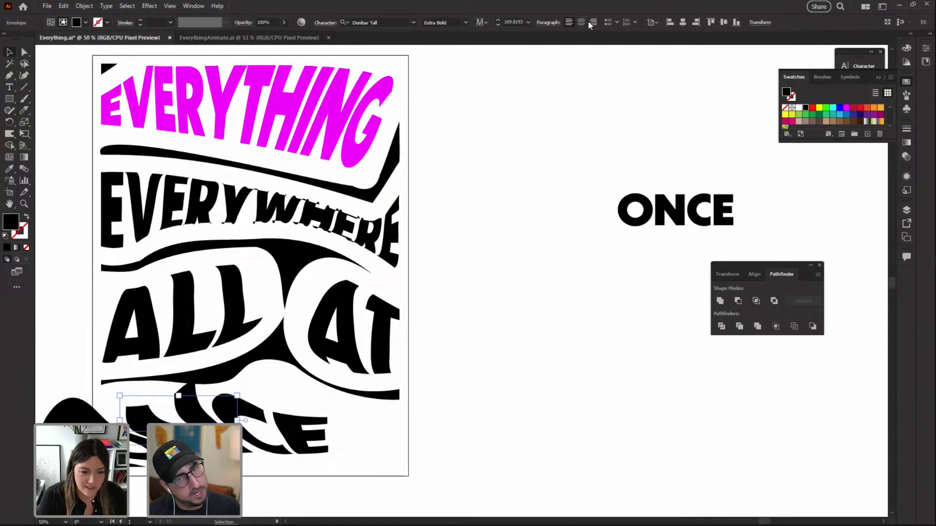
Try centring the ONCE text in the envelope, and undo the edits back to the unwarped SOMETIMES? text
left_click(580, 25)
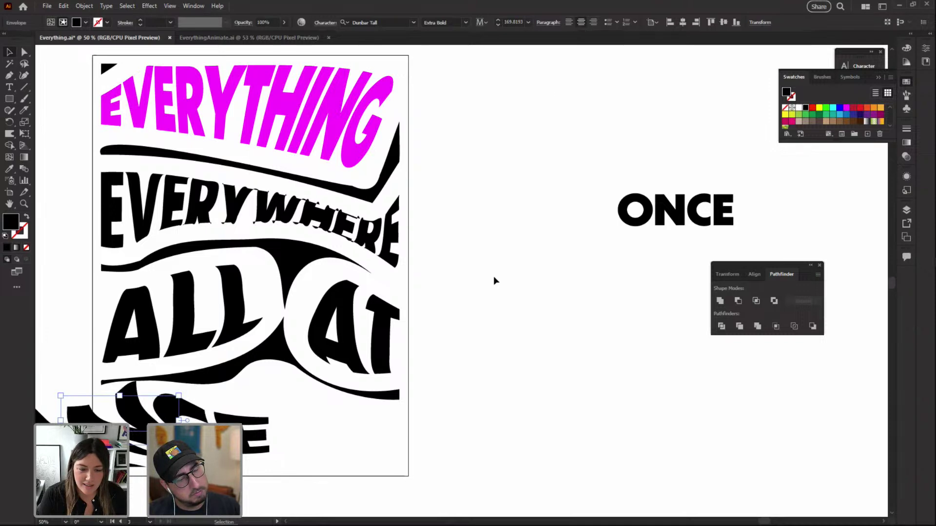
key("ctrl+shift+p")
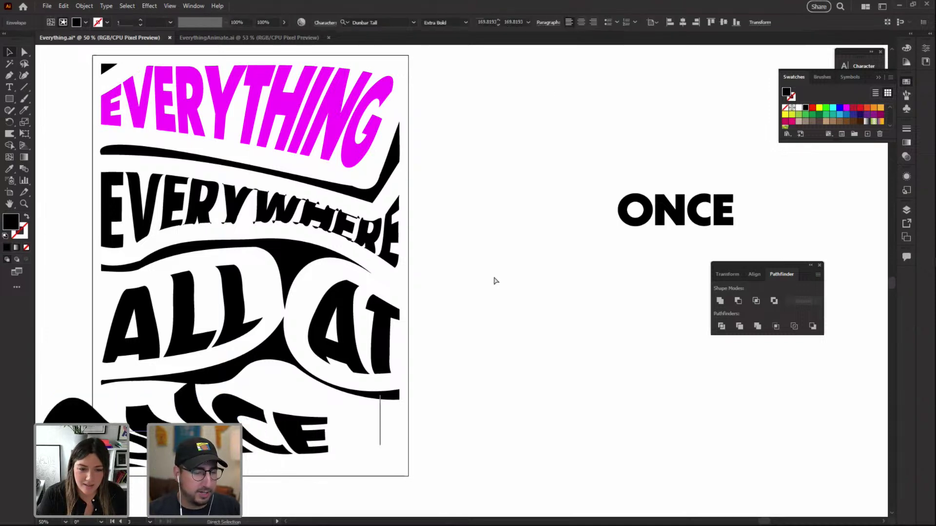
key("ctrl+z")
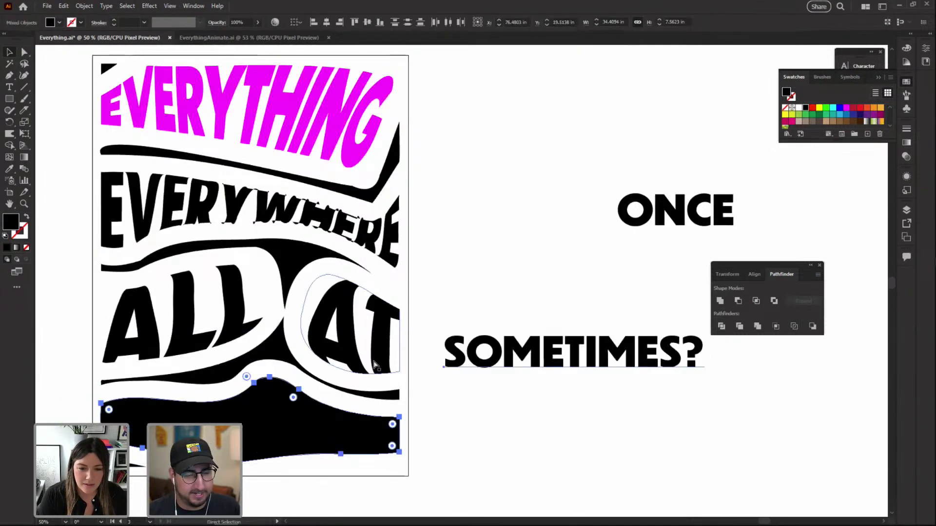
Warp the outlined word ONCE into the wide bottom piece with Envelope Distort, Make with Top Object
left_click_drag(595, 171, 735, 240)
left_click(280, 428, "shift")
key("ctrl+alt+c")
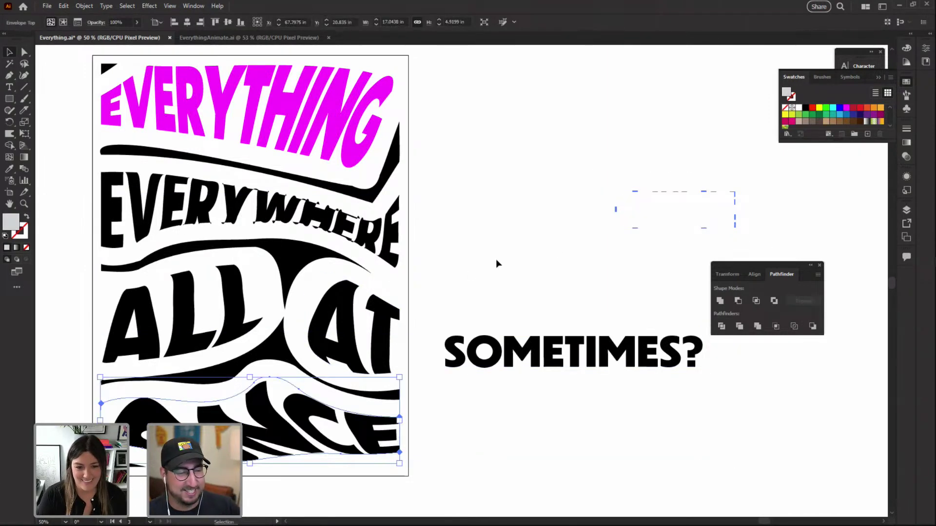
left_click(522, 240)
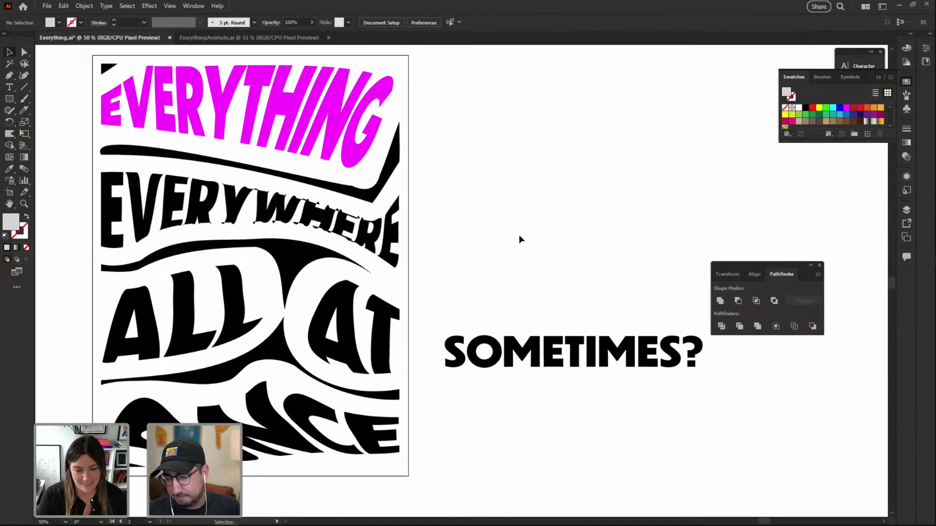
Delete the leftover black pieces surrounding the warped words on the poster
left_click(285, 260)
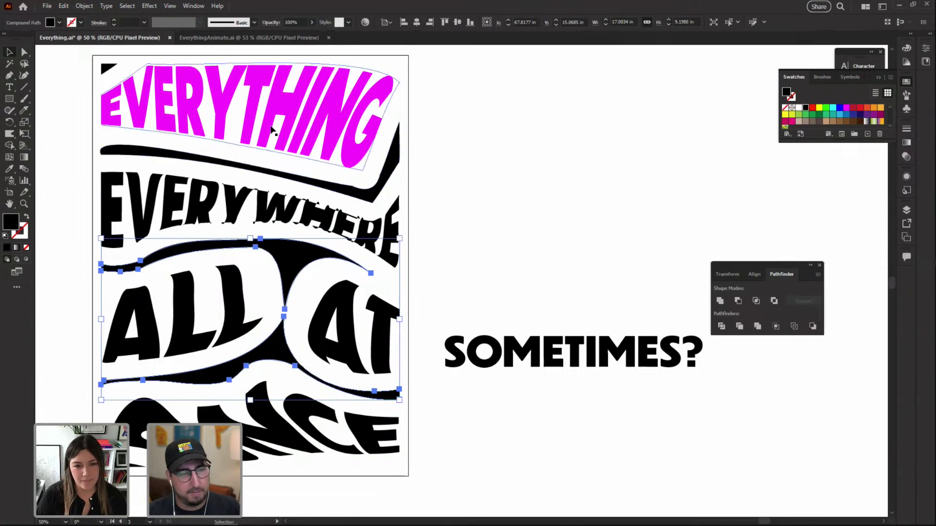
left_click(257, 172)
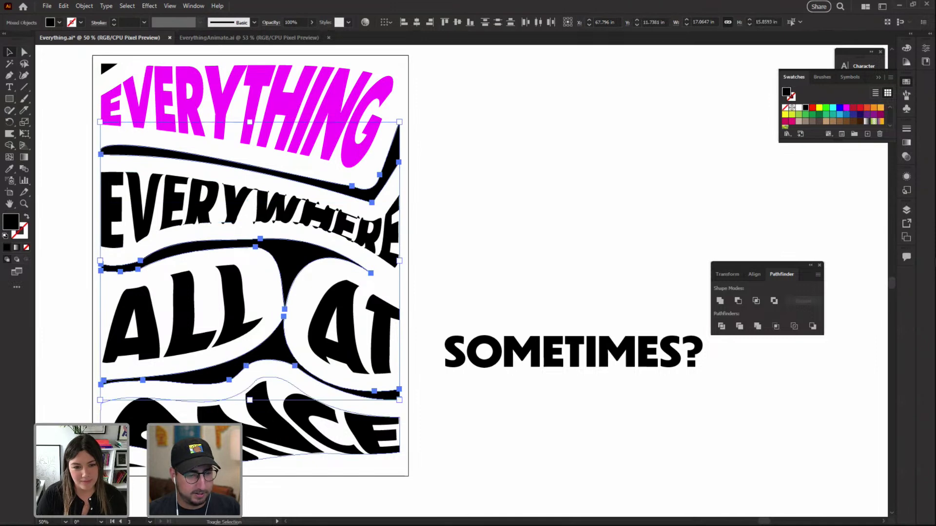
left_click(144, 90, "shift")
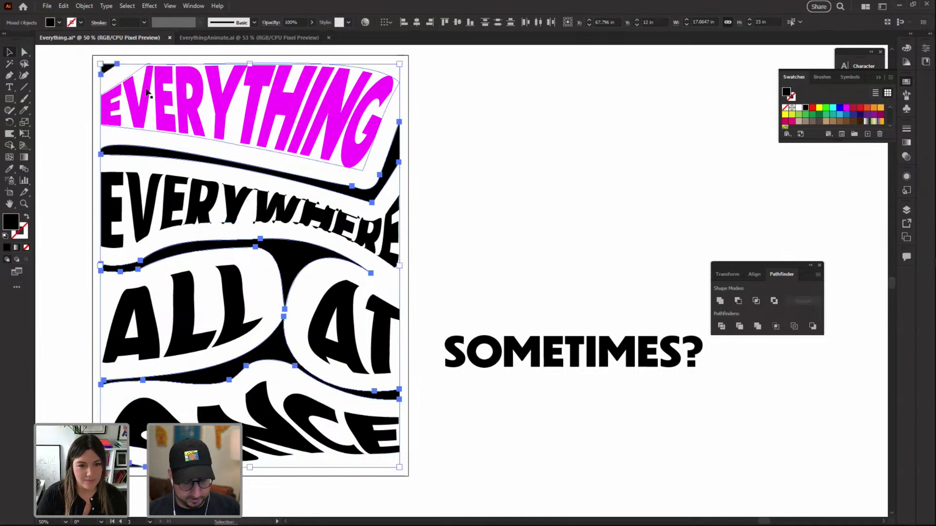
key("Delete")
Move EVERYWHERE, ALL, AT and ONCE upward on the poster to close the gaps between the words
left_click(246, 175)
left_click_drag(246, 284, 237, 226)
left_click_drag(328, 318, 302, 251)
mouse_move(366, 313)
left_mouse_down()
mouse_move(393, 330)
mouse_move(361, 314)
left_mouse_up()
left_click_drag(307, 424, 301, 355)
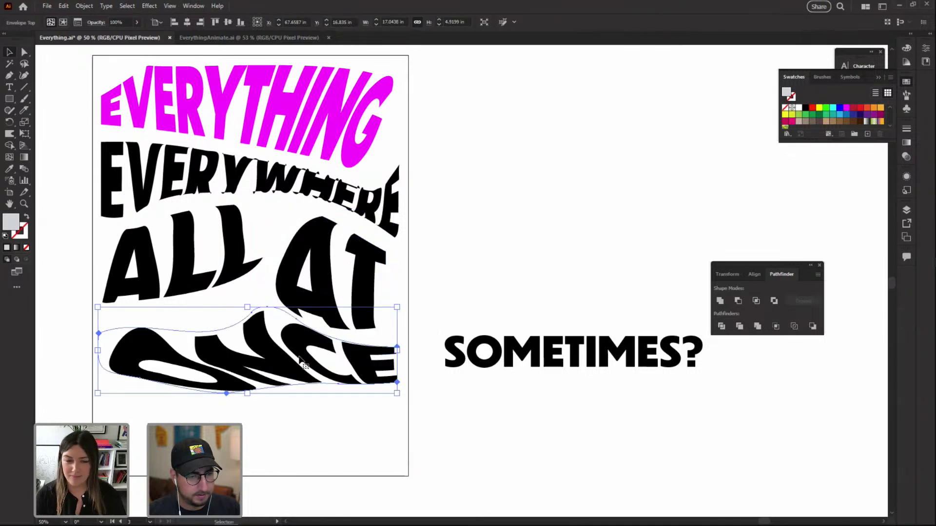
Reshape the upper edge of the ONCE envelope, raising its points and handles to follow the underside of ALL AT
key("a")
left_click(257, 308)
mouse_move(255, 308)
left_mouse_down()
mouse_move(232, 297)
mouse_move(249, 293)
left_mouse_up()
left_click(296, 324)
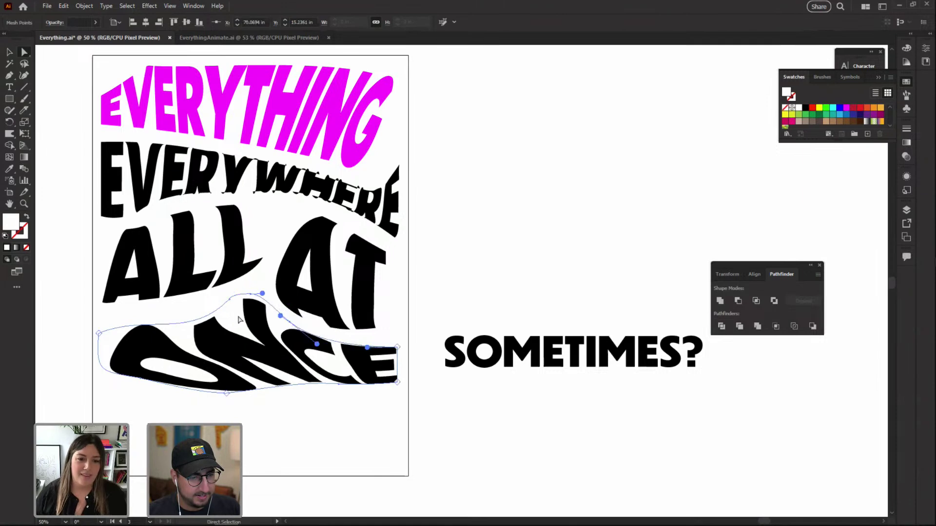
left_click_drag(229, 300, 217, 299)
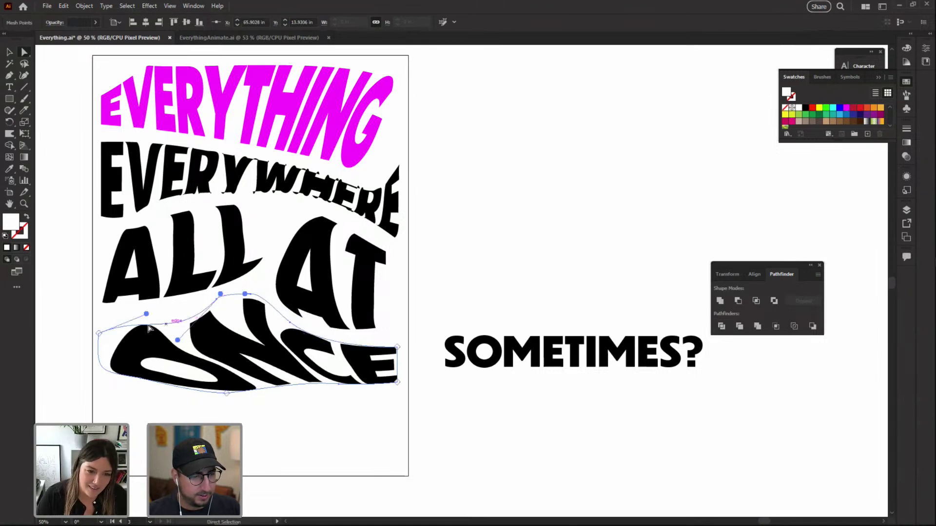
left_click_drag(146, 313, 133, 300)
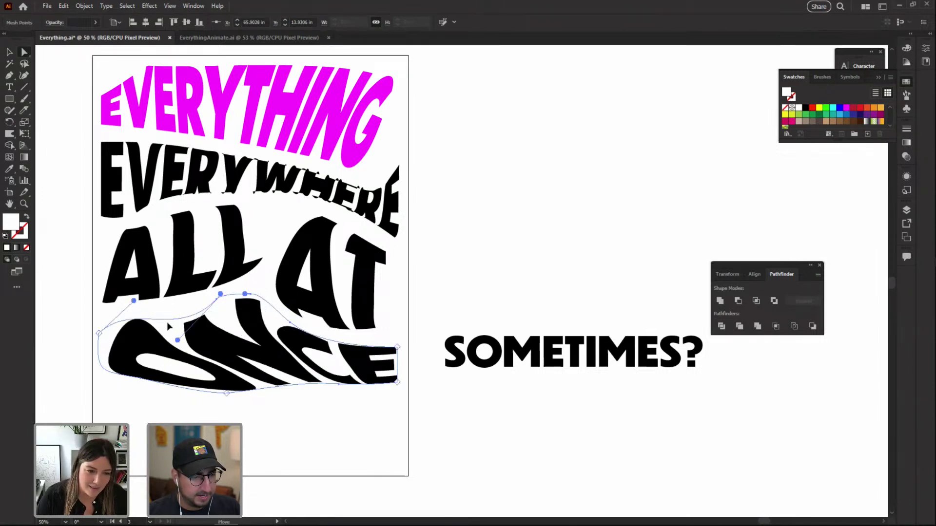
left_click(183, 336)
left_click(219, 295)
left_click_drag(179, 343, 168, 310)
Pull the lower points of the ONCE envelope down so the word fills the bottom of the poster
left_click_drag(226, 393, 133, 426)
left_click_drag(147, 384, 107, 396)
left_click_drag(340, 373, 334, 439)
left_click_drag(395, 381, 392, 460)
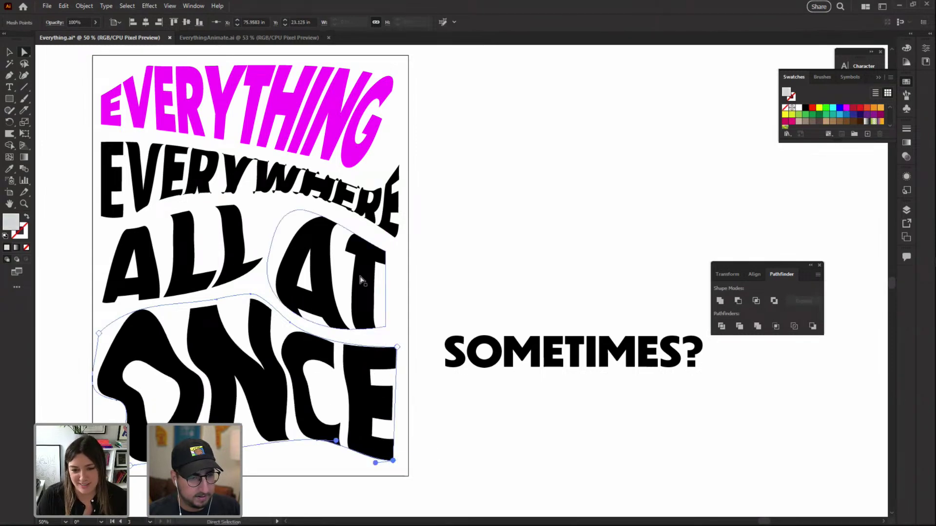
Level the curve handle at the EVERYWHERE envelope's upper-right corner point and turn off Pixel Preview
left_click(361, 193)
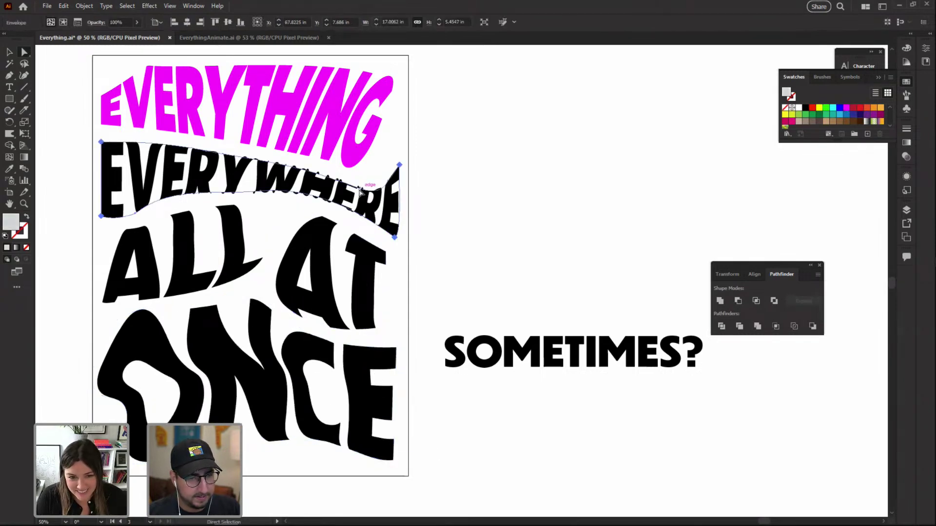
left_click(399, 166)
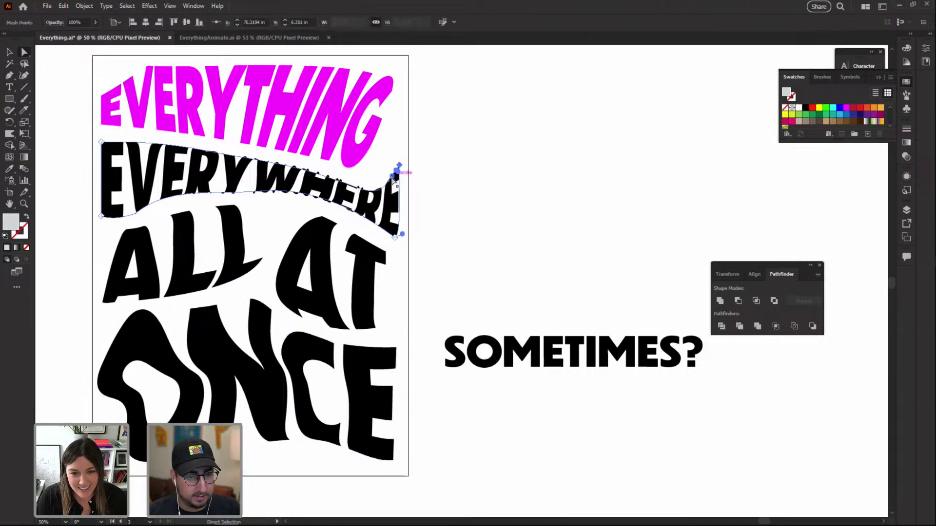
scroll(263, 160, "up", 2)
scroll(408, 206, "right", 5)
scroll(408, 206, "down", 1)
left_click_drag(578, 172, 548, 149)
left_click(170, 6)
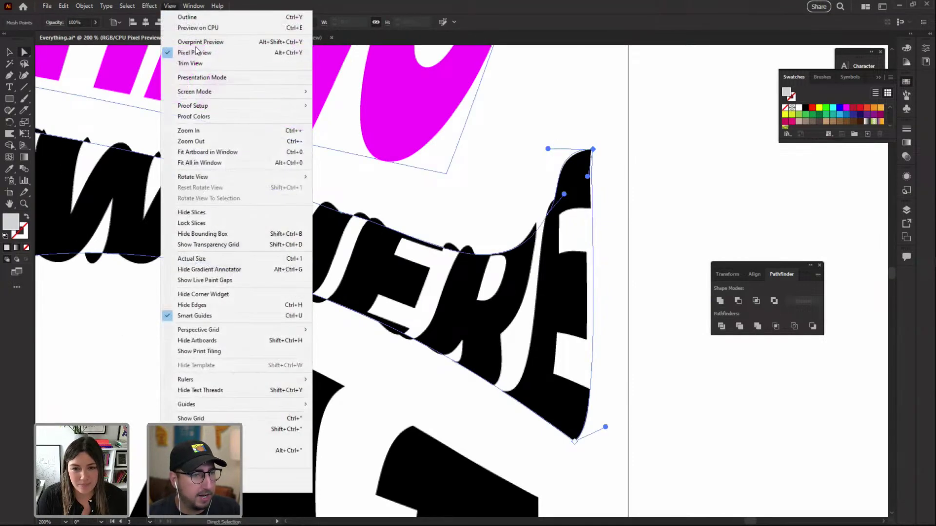
left_click(199, 55)
Raise the point on the EVERYWHERE envelope's upper edge above WHERE and angle its handle down toward the final letters
left_click(499, 202)
left_click(572, 195)
left_click(572, 195)
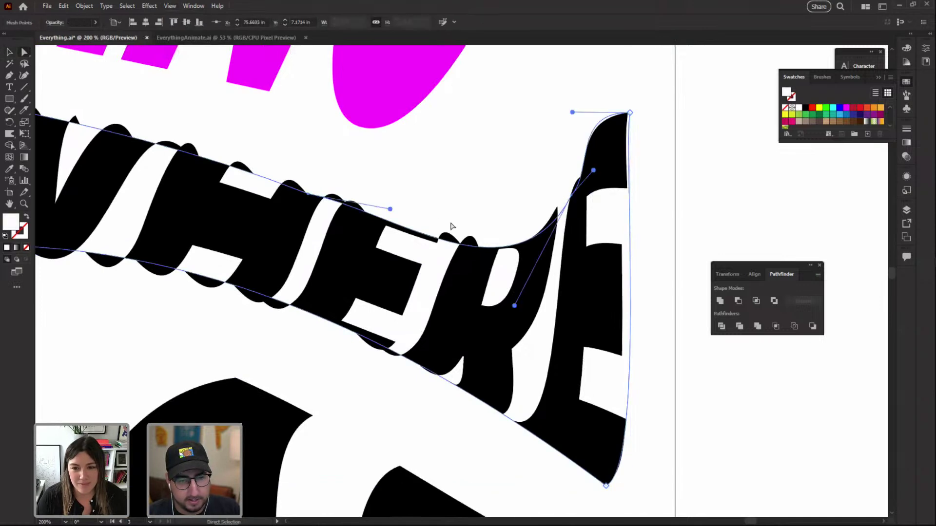
left_click_drag(308, 195, 314, 171)
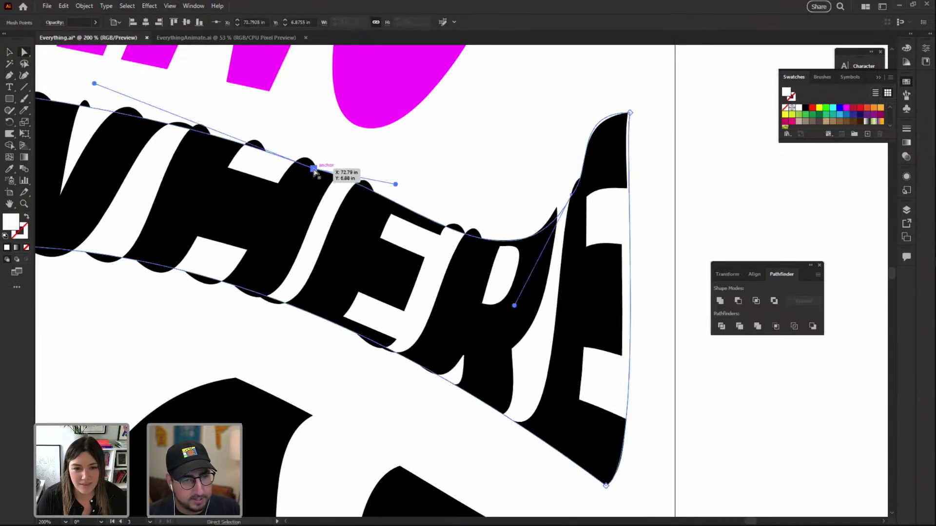
left_click_drag(395, 185, 396, 234)
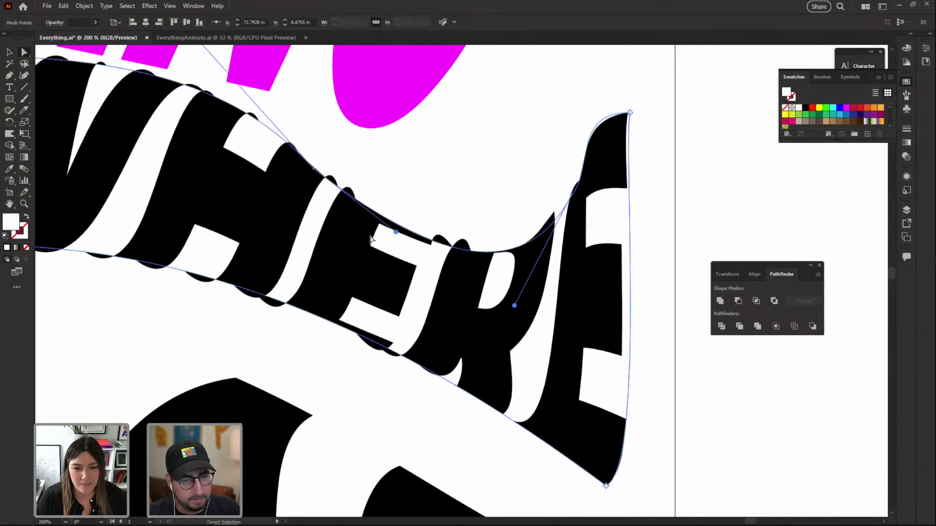
Reshape the right end of the EVERYWHERE envelope's upper edge, raising the corner and adjusting handles to wrap around the G of EVERYTHING
key("z")
left_click(331, 254, "alt")
left_click(353, 242, "alt")
left_click_drag(396, 246, 359, 242)
key("a")
left_click_drag(302, 243, 302, 242)
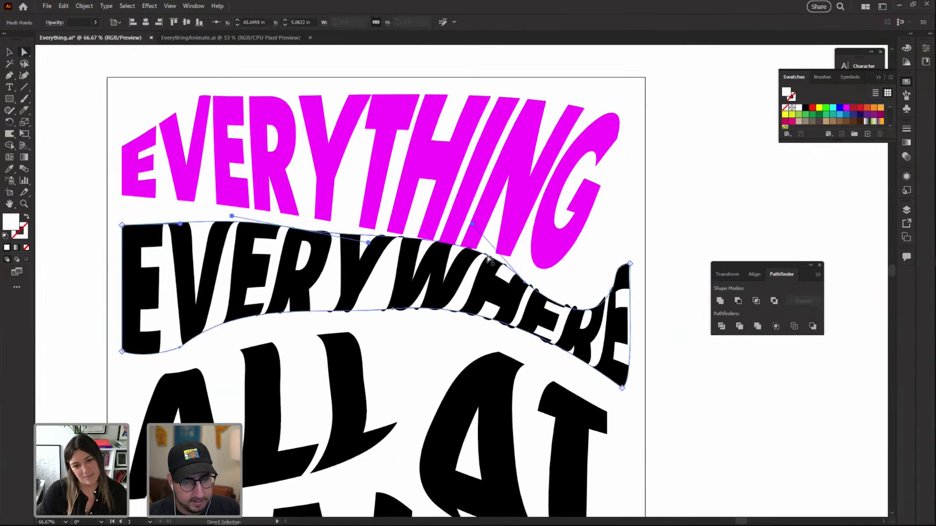
left_click_drag(472, 226, 582, 297)
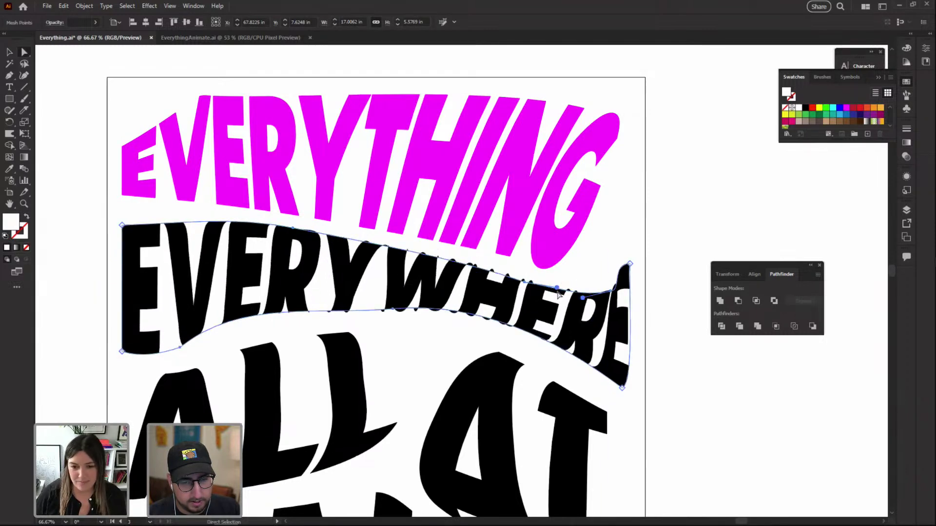
left_click_drag(630, 264, 628, 192)
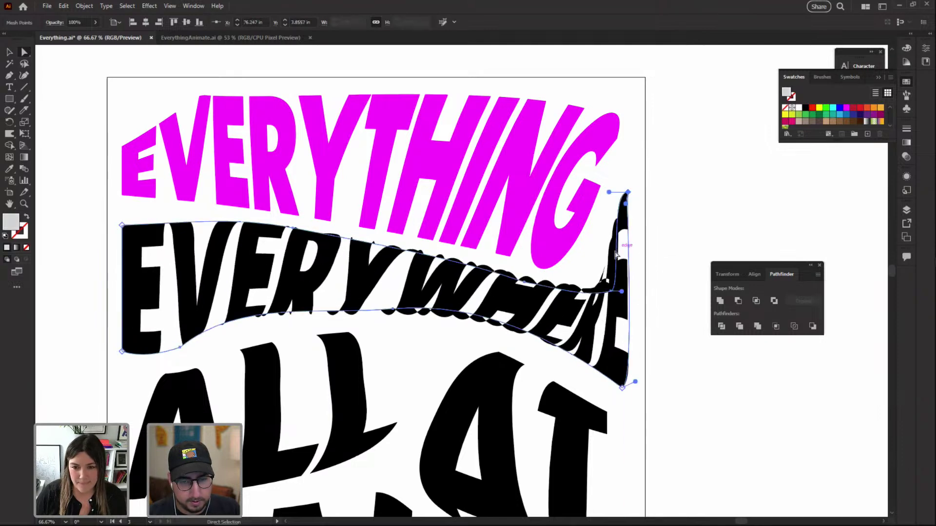
left_click_drag(622, 291, 578, 264)
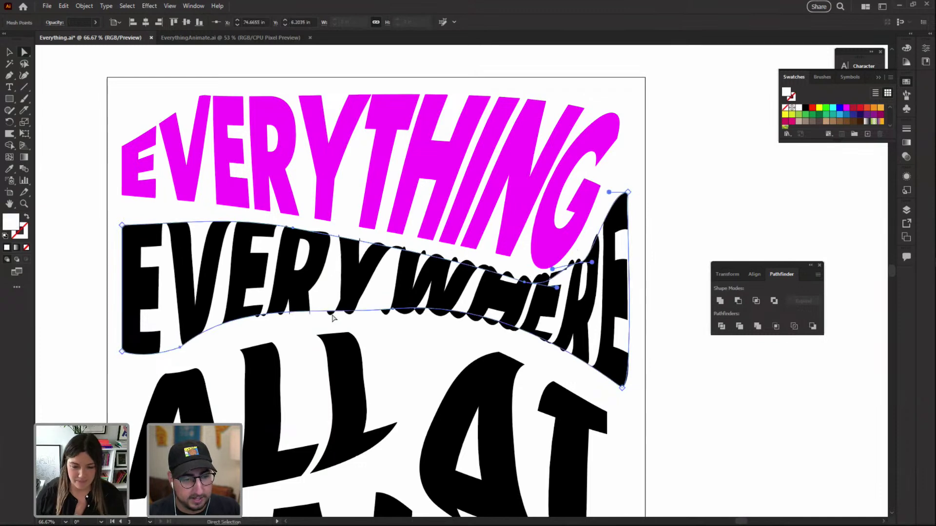
Adjust the lower-edge handle beneath the V of EVERYWHERE so the curve under EVERY rises more gently
mouse_move(243, 307)
left_mouse_down()
mouse_move(246, 321)
mouse_move(236, 319)
left_mouse_up()
left_click(188, 348)
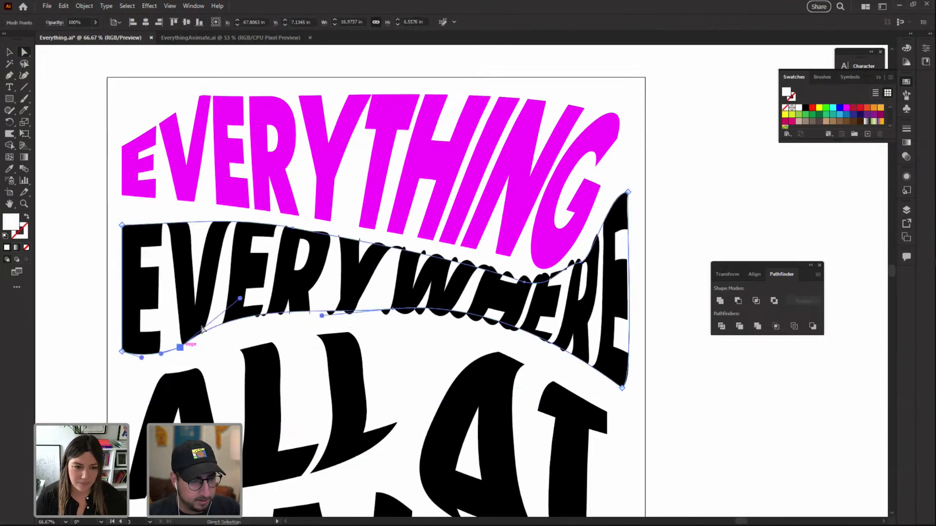
left_click_drag(239, 295, 271, 318)
key("ctrl+z")
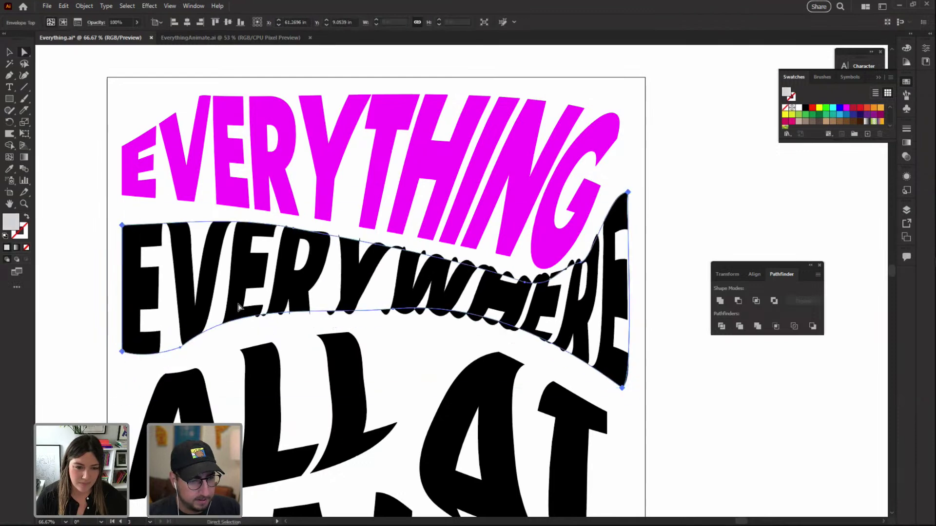
left_click_drag(240, 298, 321, 324)
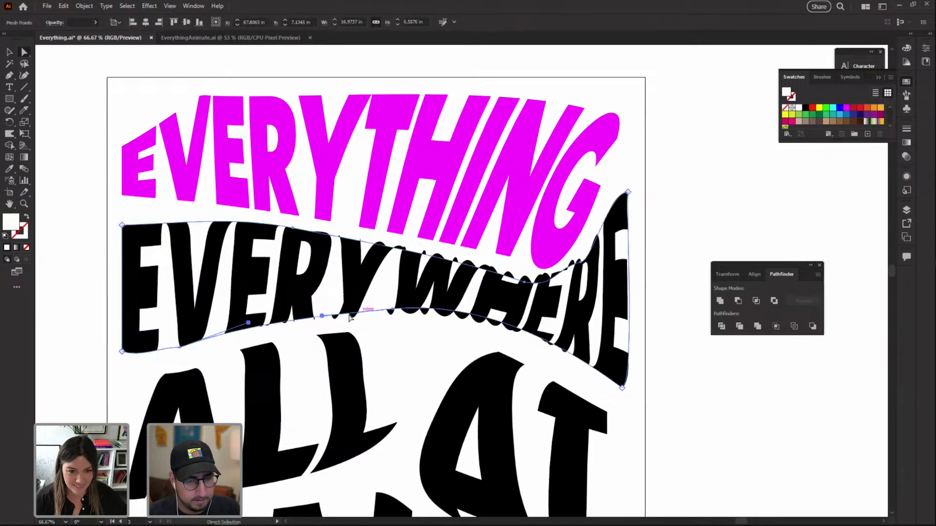
Lower the middle point of the EVERYWHERE envelope's lower edge and adjust its handles to follow the tops of ALL AT
left_click(393, 309)
left_click_drag(392, 310, 393, 315)
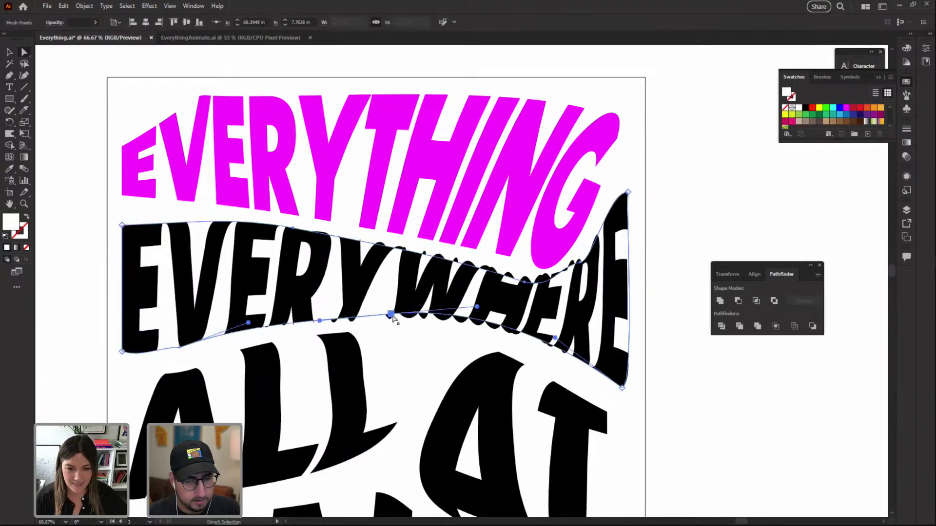
left_click_drag(556, 341, 516, 363)
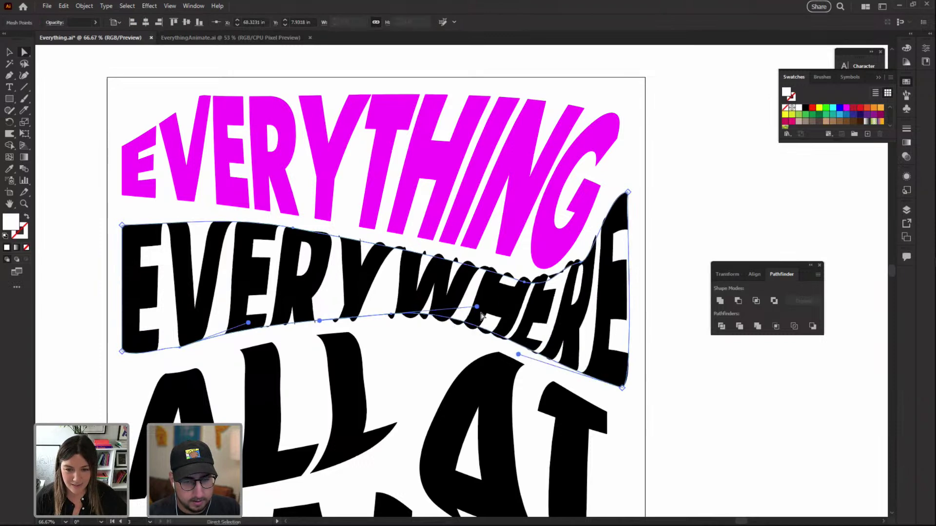
left_click_drag(477, 308, 391, 319)
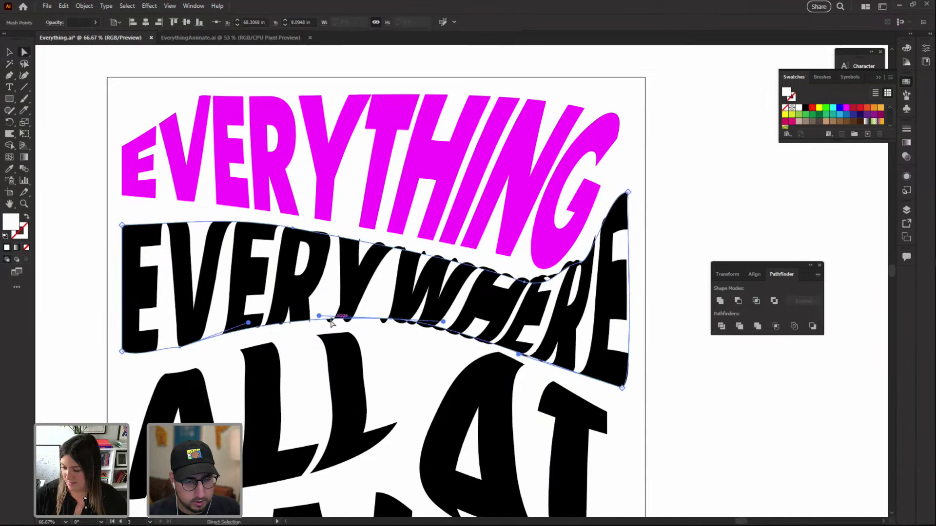
key("ctrl+shift+a")
left_click(219, 337)
left_click_drag(185, 347, 173, 358)
Group all the warped title words and center the group on the poster artboard
left_click(428, 372)
key("ctrl+minus")
key("ctrl+minus")
left_click_drag(507, 62, 251, 438)
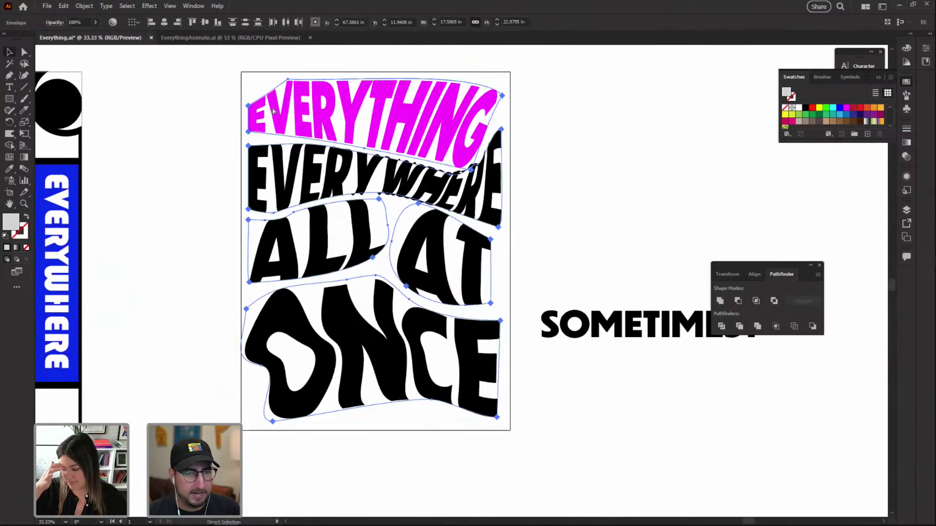
left_click(174, 153)
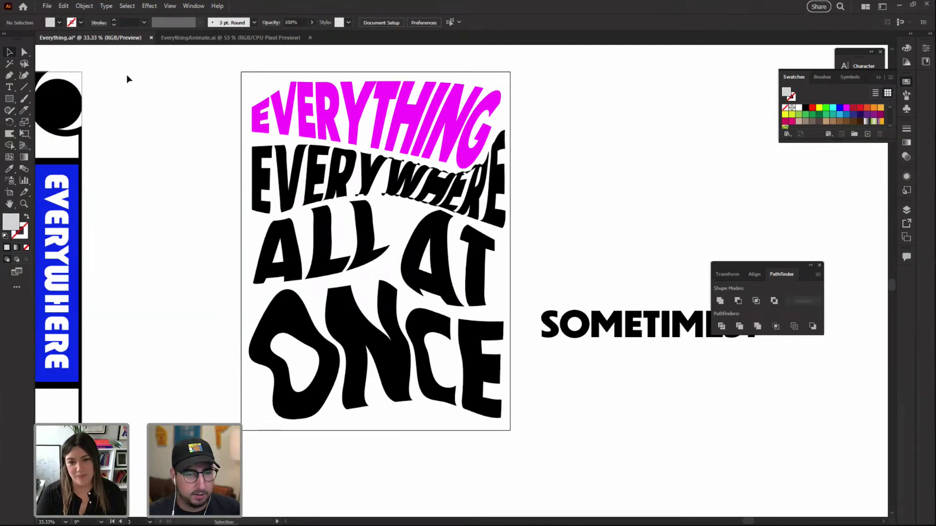
Duplicate the grouped warped words beside the poster as a spare editable copy
left_click_drag(226, 77, 499, 441)
left_click_drag(373, 318, 486, 321)
left_click_drag(661, 317, 755, 319)
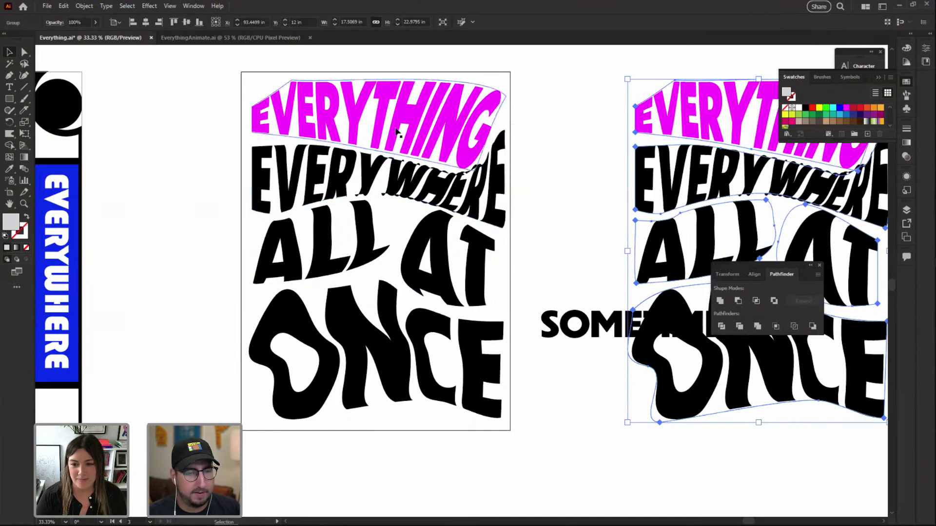
Expand the original group of warped words on the poster into plain shapes
left_click(378, 141)
left_click(84, 6)
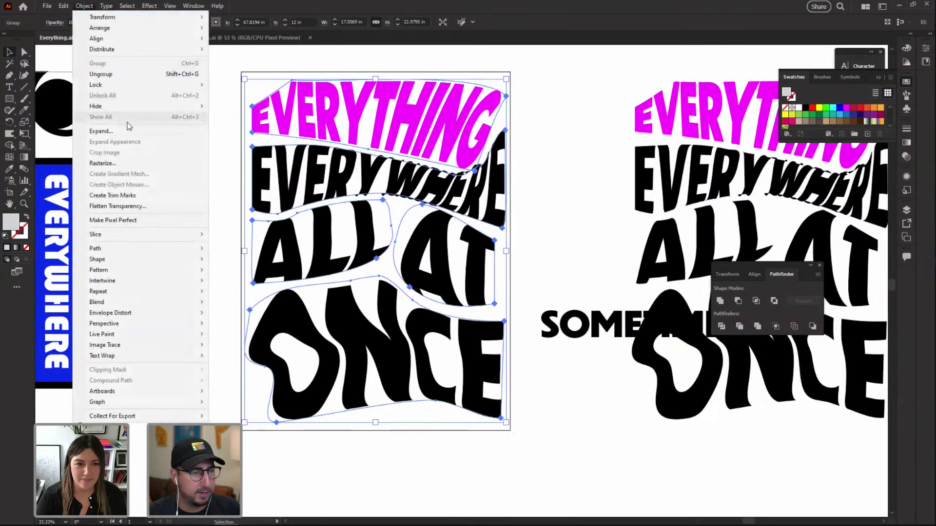
left_click(130, 132)
left_click(448, 324)
Isolate the expanded group and unite the shapes of EVERYWHERE and EVERYTHING with Pathfinder
key("ctrl+shift+a")
key("ctrl+plus")
key("ctrl+plus")
key("ctrl+plus")
key("v")
key("ctrl+a")
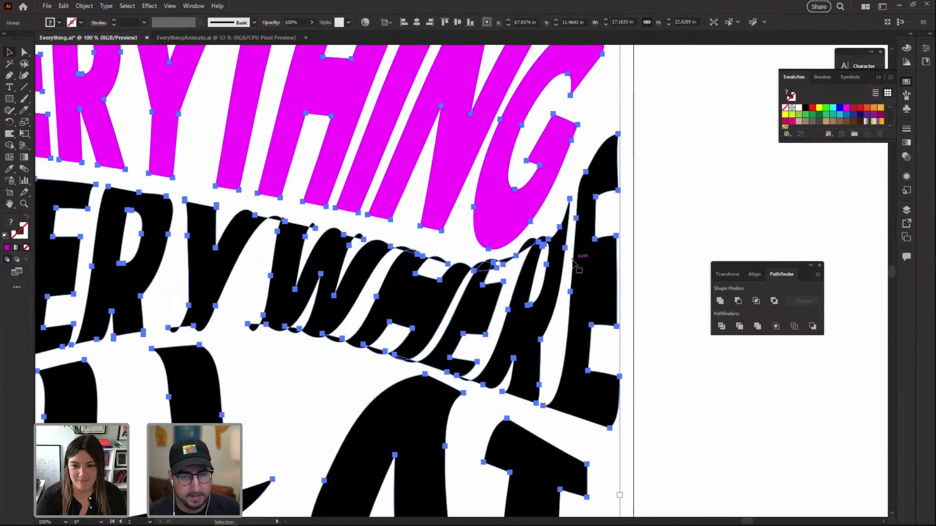
double_click(587, 258)
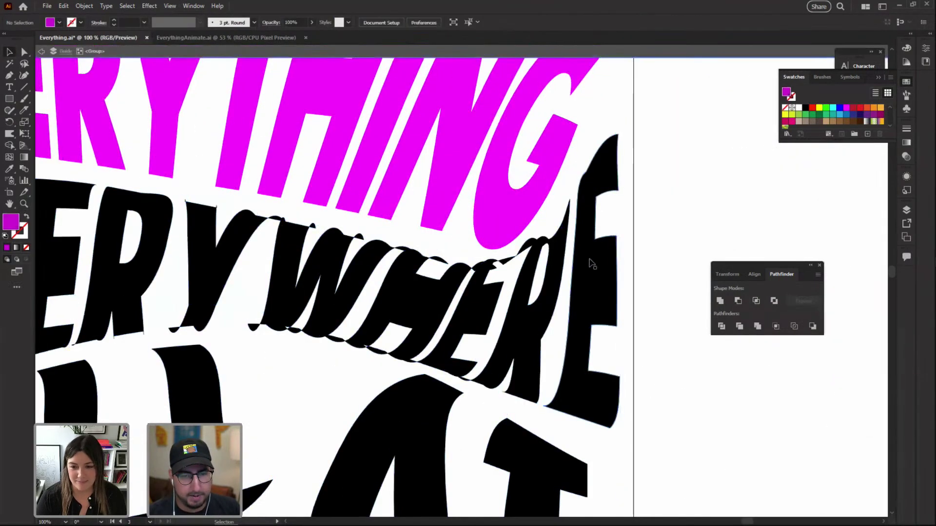
left_click(720, 300)
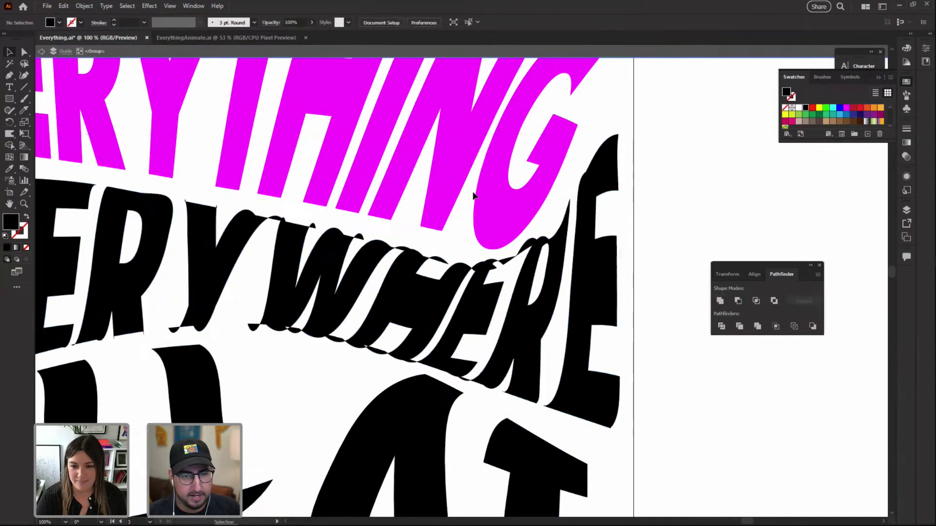
left_click(491, 195)
left_click(717, 300)
key("ctrl+minus")
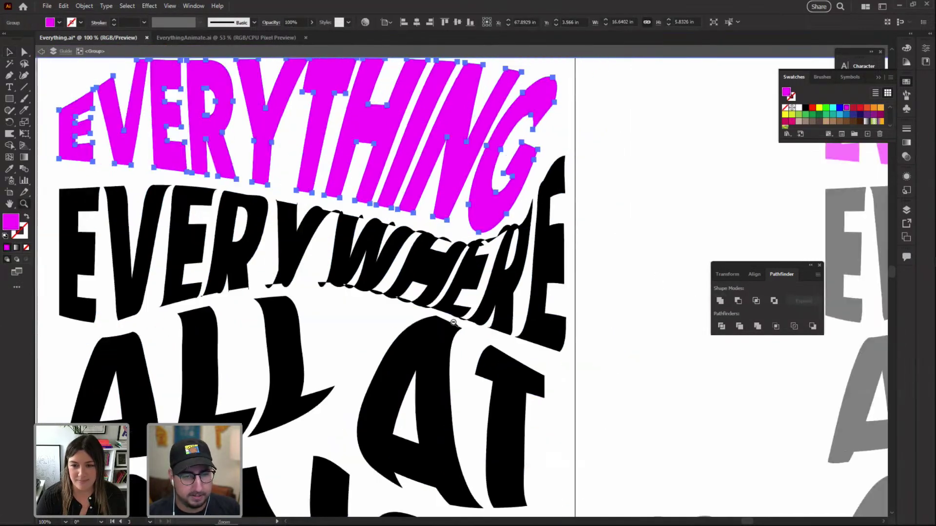
Unite the shapes of ALL, AT and ONCE with Pathfinder and leave the isolated group
left_click(289, 328)
left_click(720, 300)
left_click(507, 419)
left_click(722, 303)
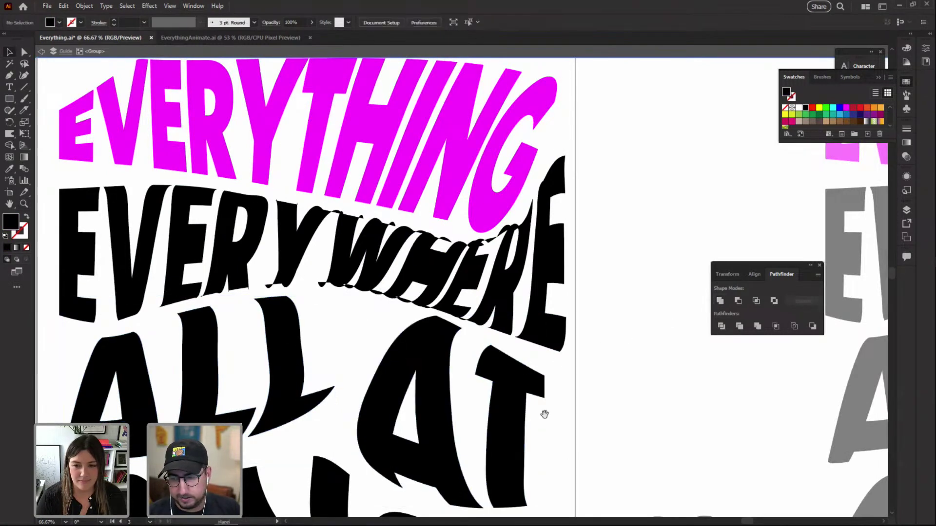
left_click_drag(543, 411, 558, 234)
left_click(566, 303)
left_click(720, 301)
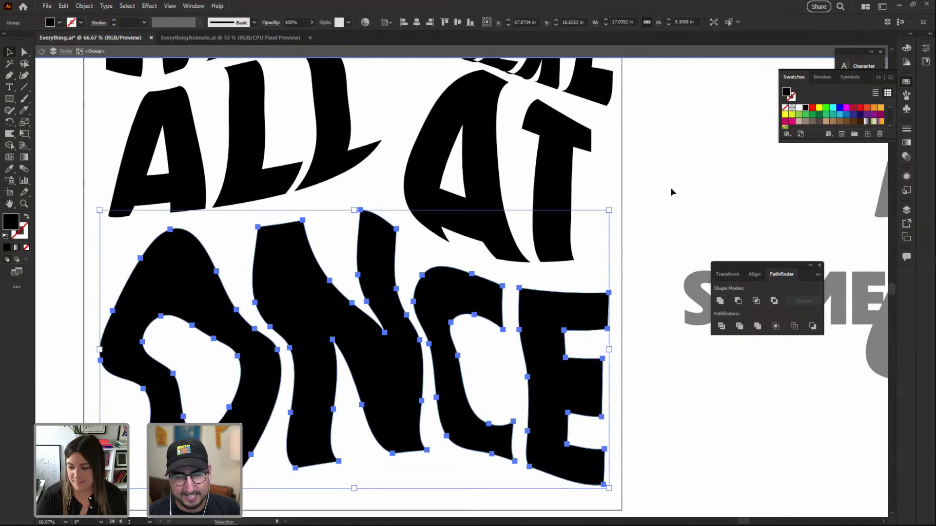
double_click(692, 224)
key("ctrl+a")
left_click(667, 222)
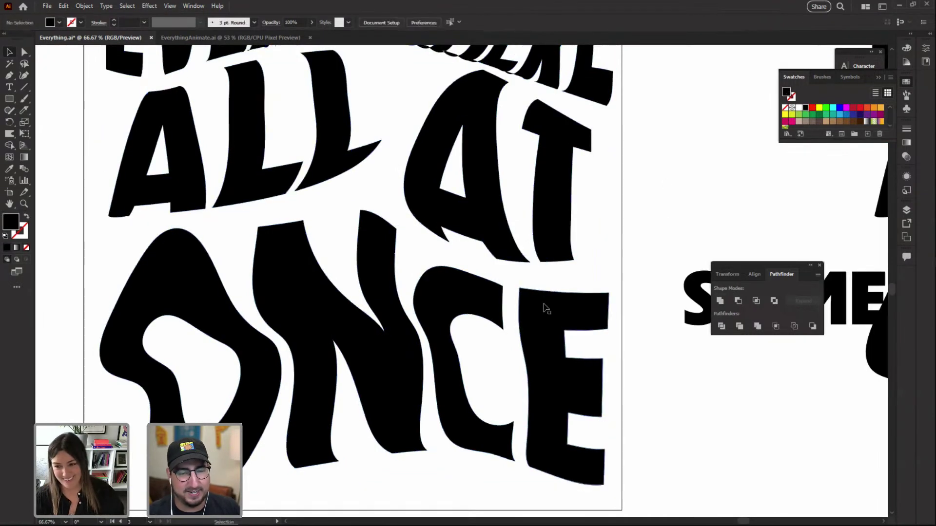
Apply the 3D Inflate effect to the magenta EVERYTHING on the poster
left_click(542, 307)
left_click(531, 195)
left_click(443, 231, "ctrl+alt")
left_click_drag(443, 231, 402, 328)
left_click(416, 134)
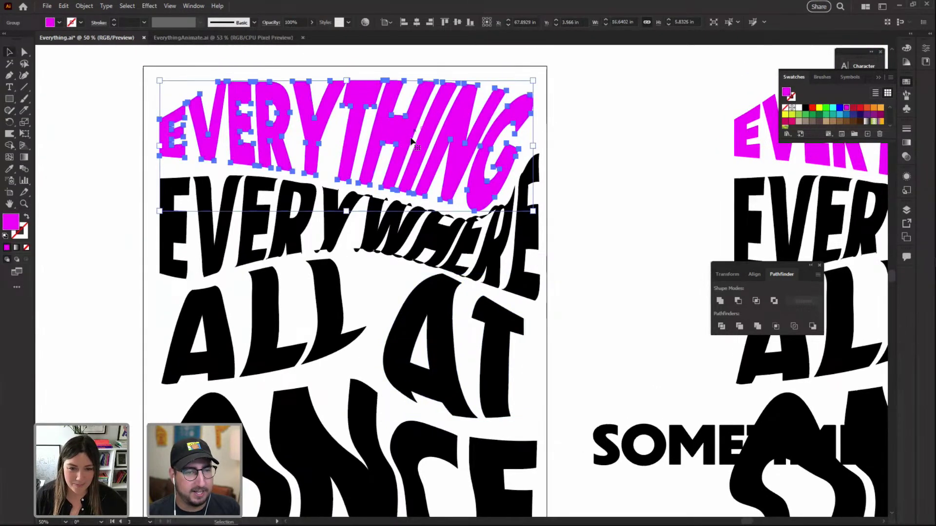
left_click(395, 154, "ctrl")
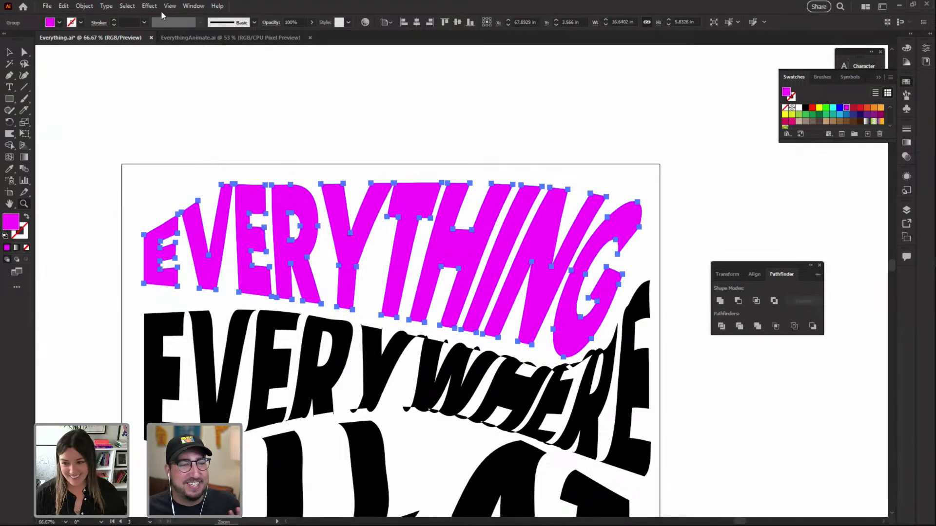
left_click(150, 6)
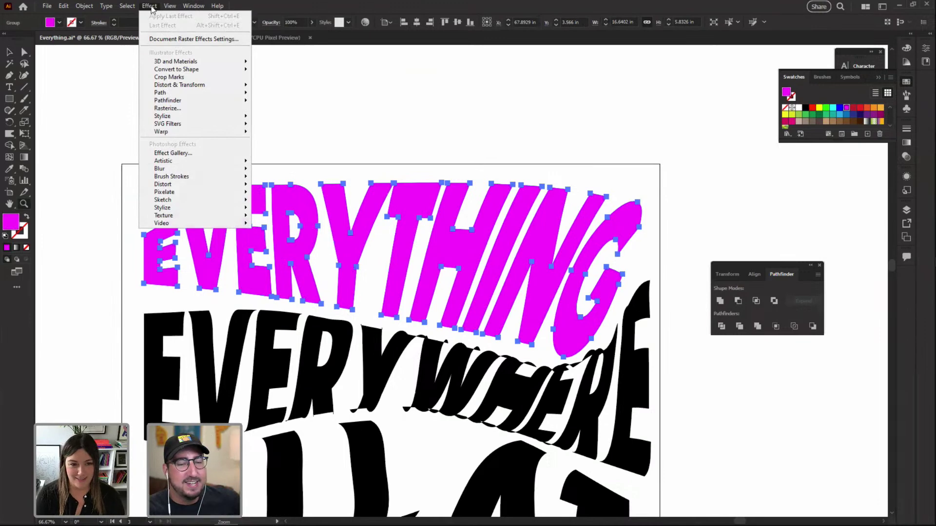
mouse_move(179, 62)
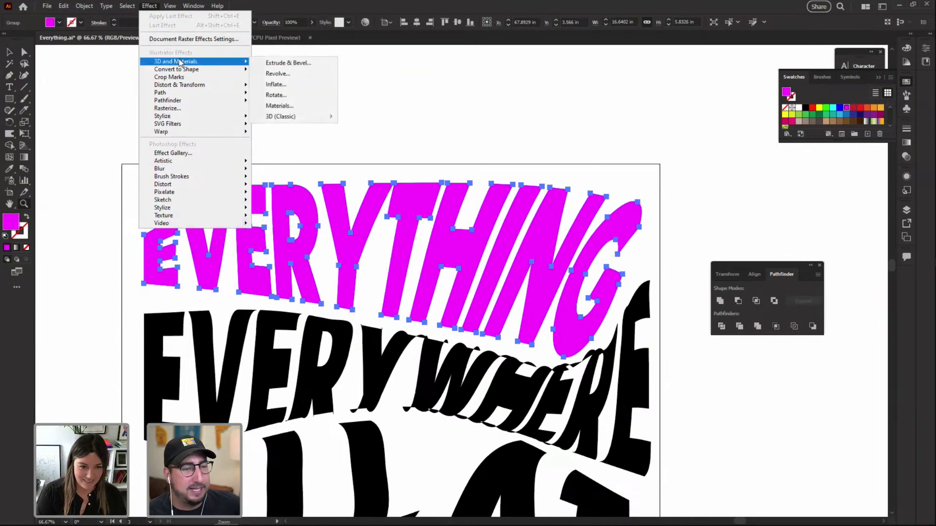
left_click(279, 82)
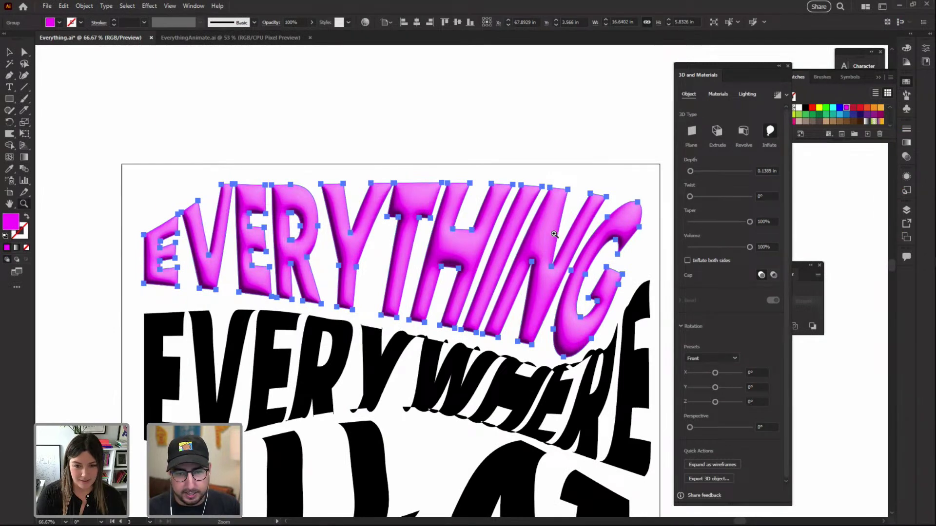
Set the inflated EVERYTHING's depth to 16.0278 in and open its material settings
left_click(767, 132)
left_click(769, 131)
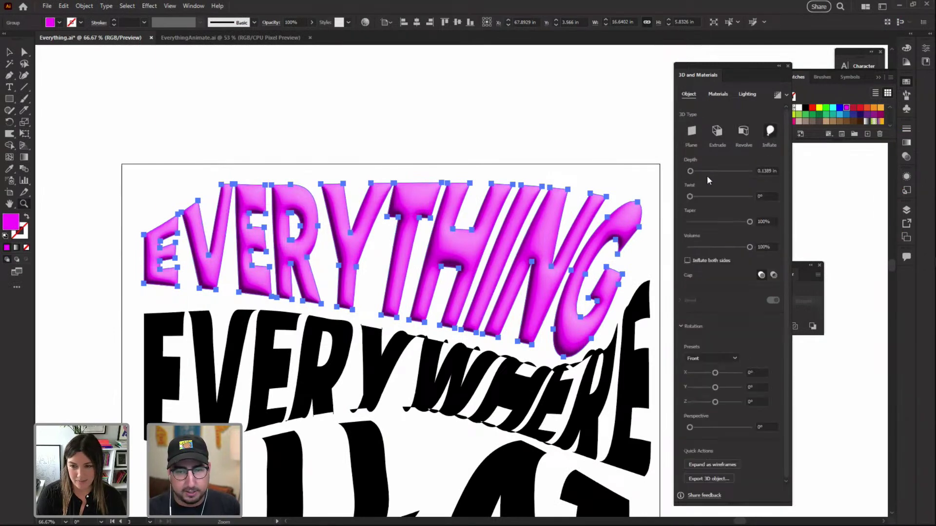
left_click(725, 171)
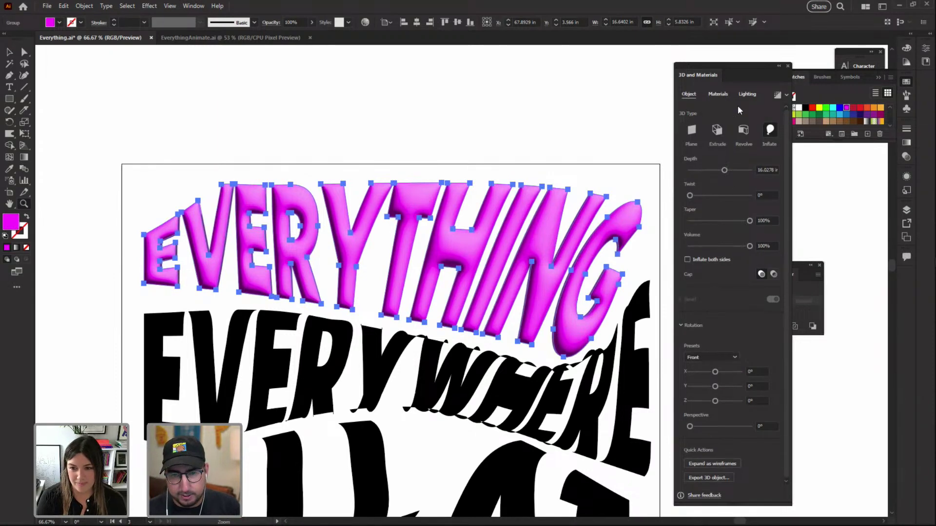
left_click(725, 94)
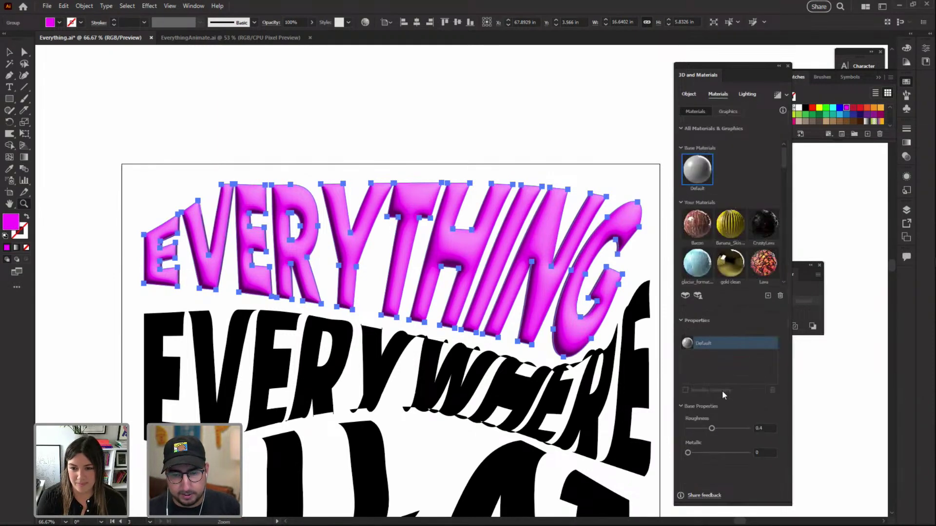
Set the inflated EVERYTHING's material to metallic 0.89 and roughness 0.48
left_click(734, 453)
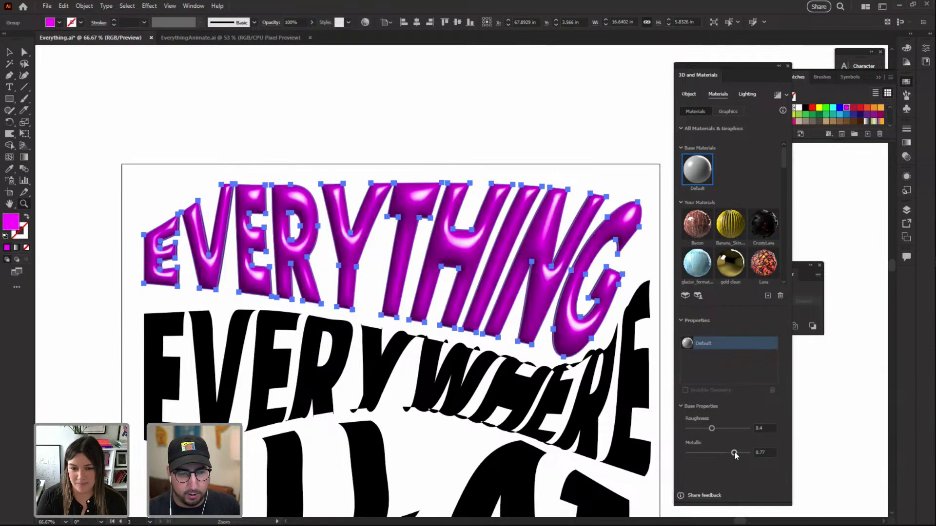
left_click(742, 454)
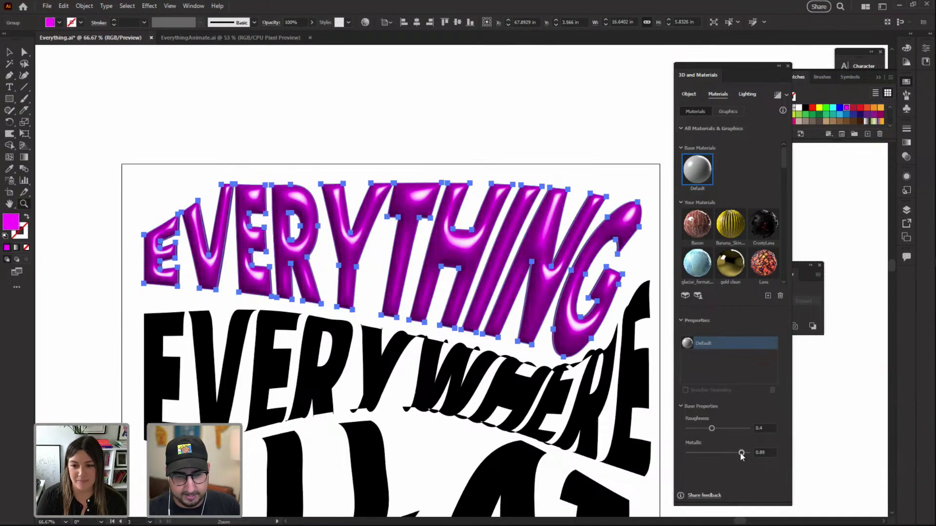
left_click(700, 428)
left_click(735, 428)
left_click_drag(735, 429, 716, 429)
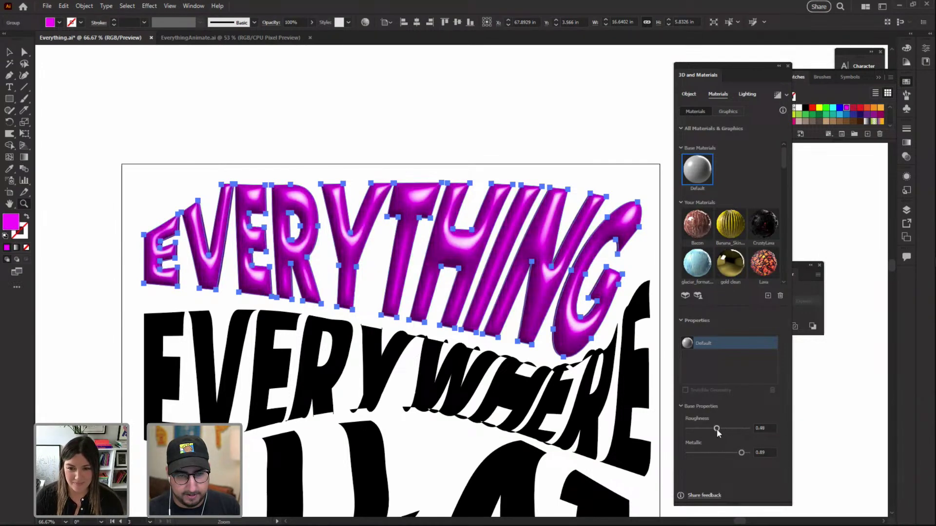
key("v")
left_click(538, 138)
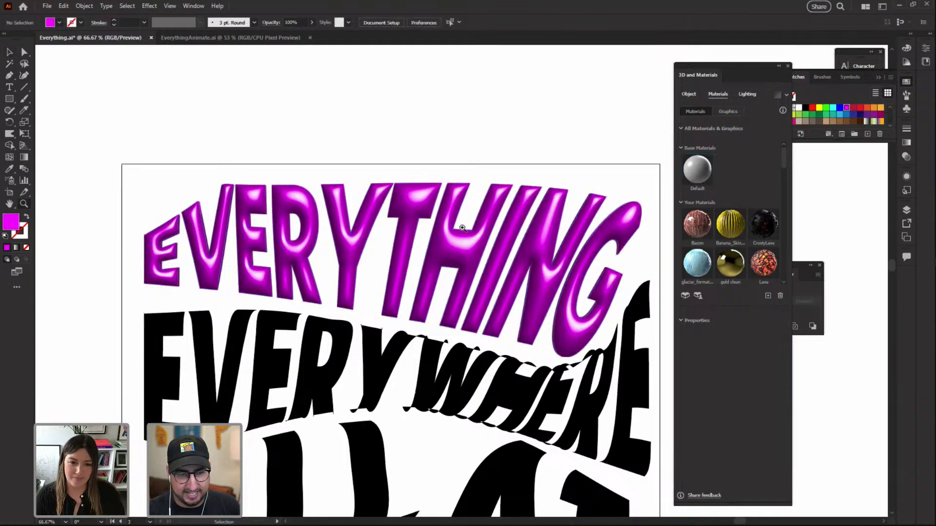
Apply the Round Corners effect with a 5 in radius to the inflated EVERYTHING
scroll(463, 231, "up", 2)
left_click(489, 215)
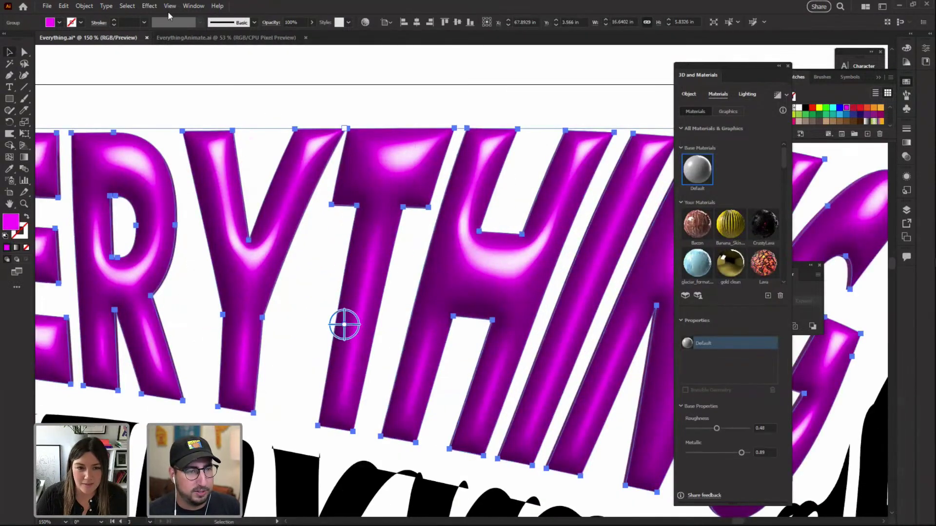
left_click(151, 6)
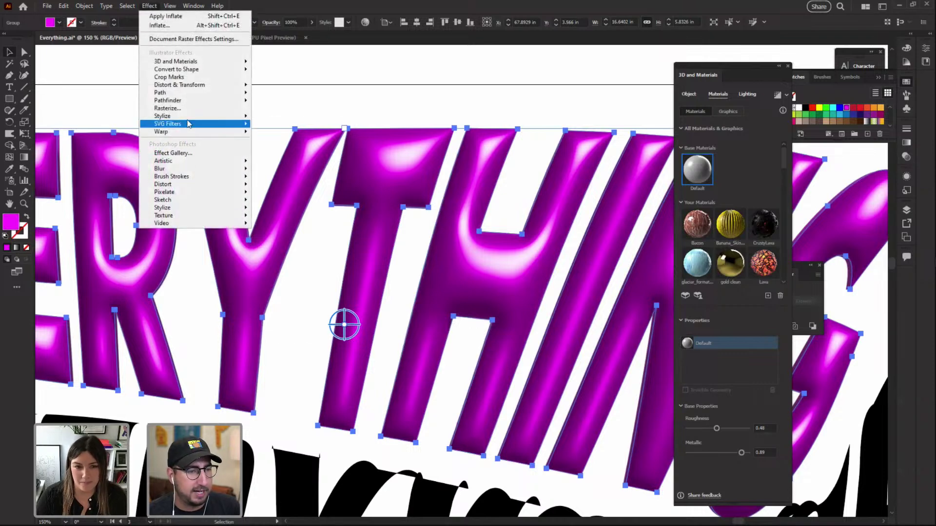
mouse_move(163, 116)
left_click(288, 161)
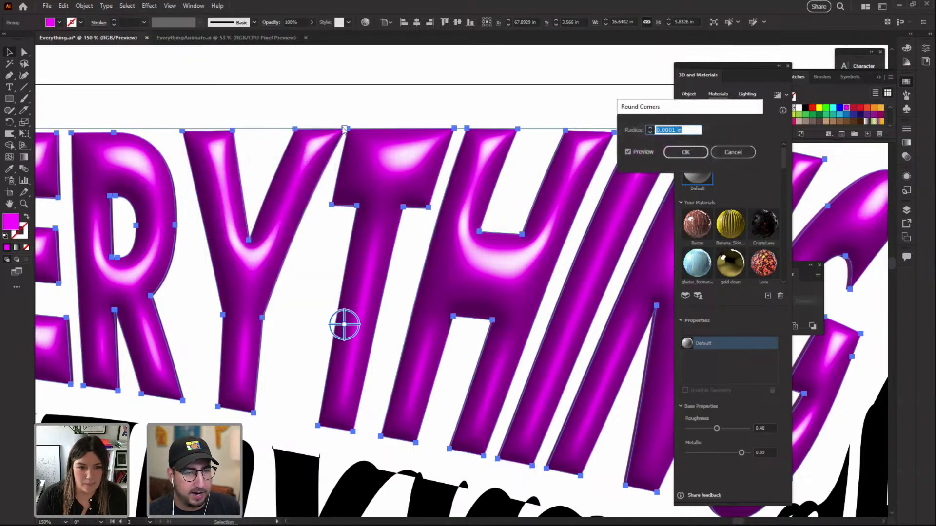
type("5")
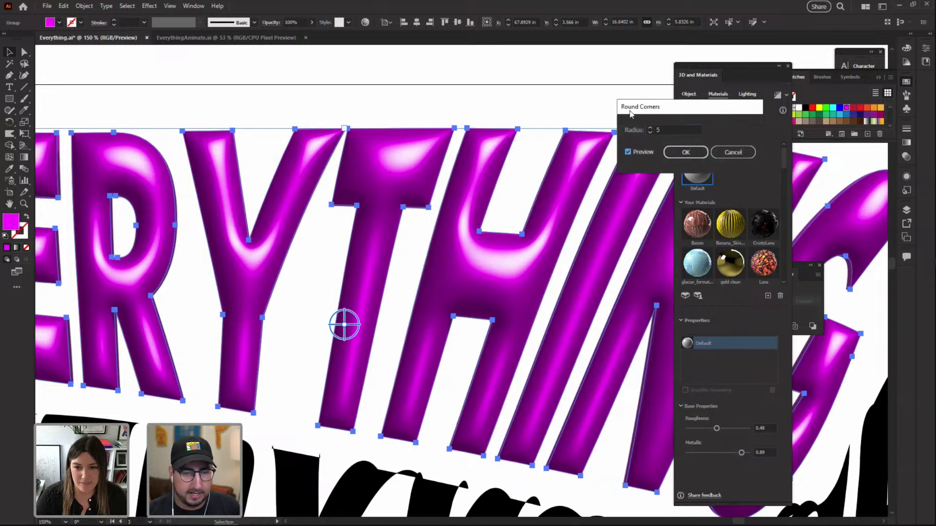
key("Tab")
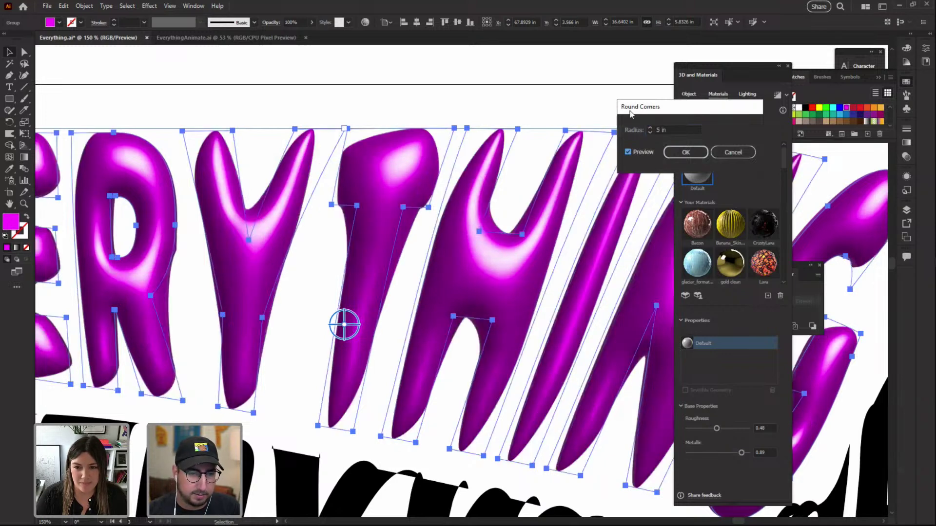
left_click(686, 152)
left_click(495, 91)
key("z")
left_click(393, 366, "alt")
left_click(394, 367, "alt")
left_click_drag(504, 289, 370, 251)
key("v")
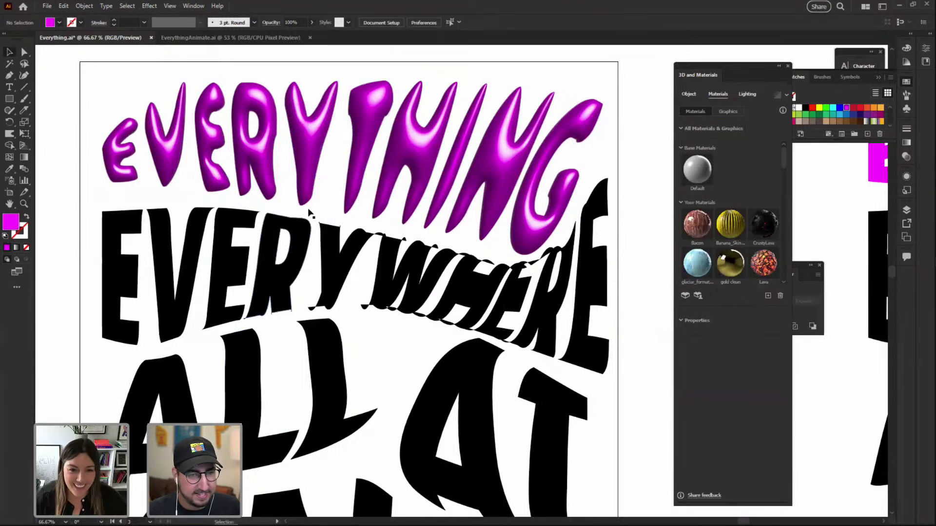
Save the appearance of the inflated EVERYTHING as a new graphic style
left_click(324, 359)
scroll(324, 359, "down", 3)
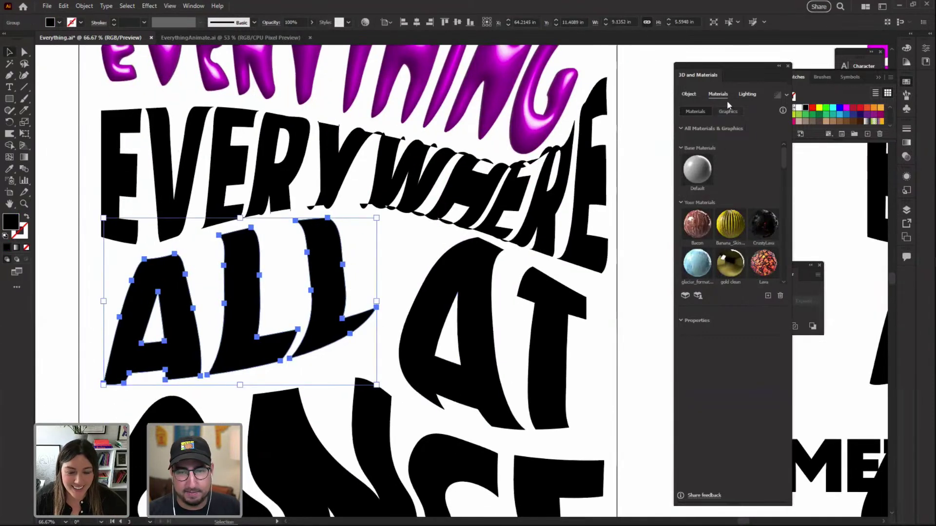
left_click(563, 70)
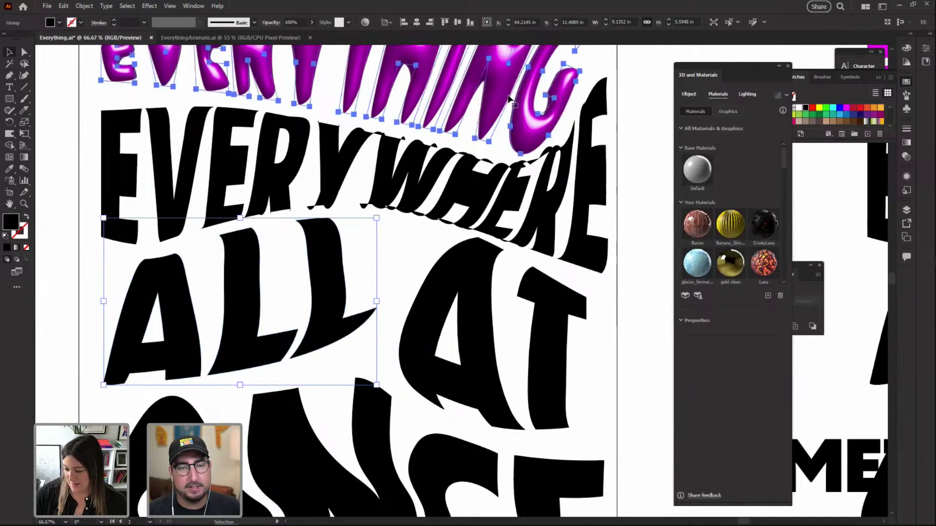
left_click_drag(528, 111, 521, 175)
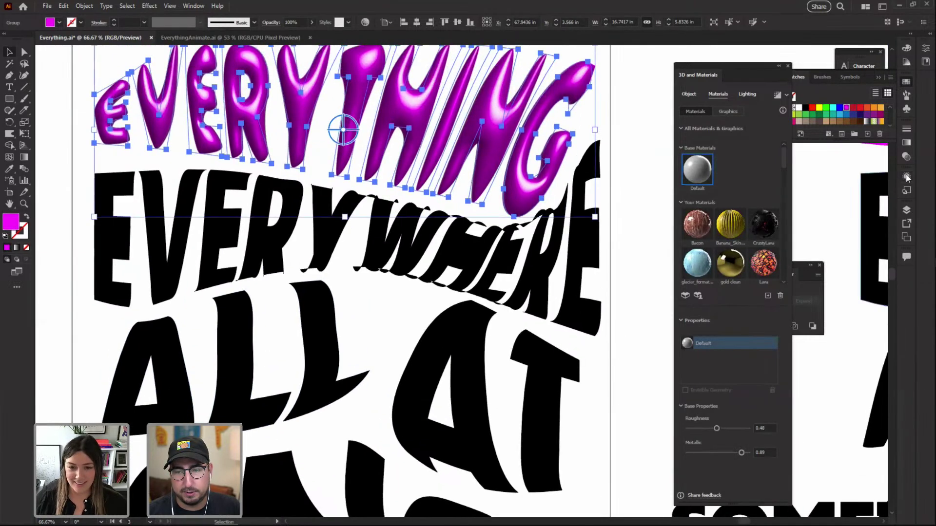
left_click(907, 193)
left_click(908, 192)
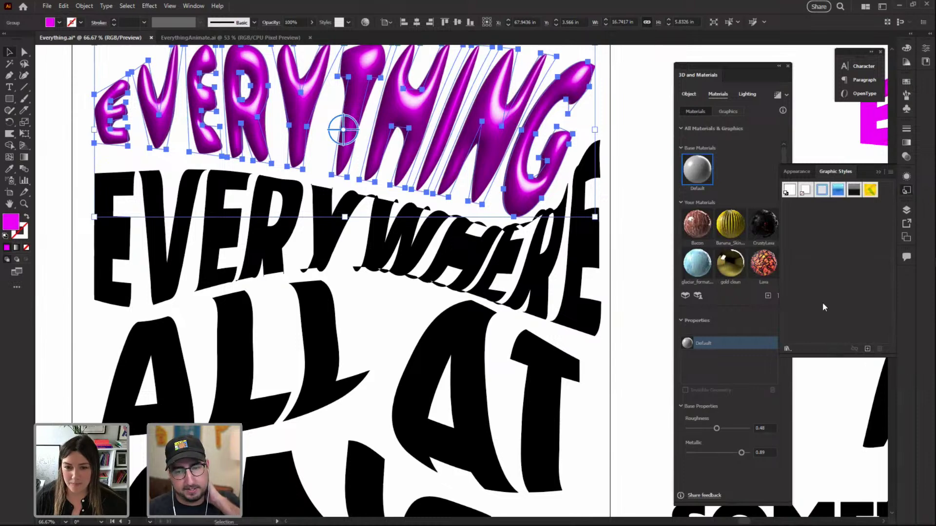
left_click(868, 349)
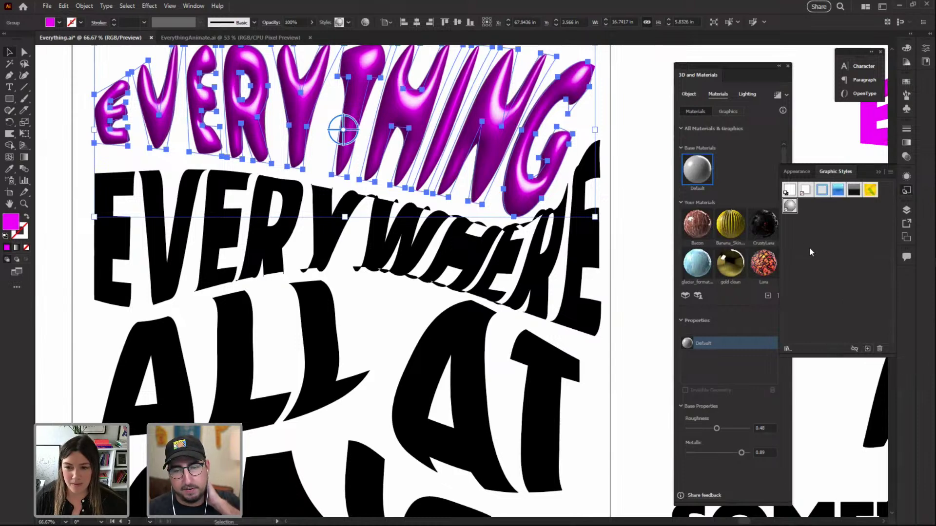
Apply the saved inflated graphic style to ALL and fill it with bright green
left_click(480, 350)
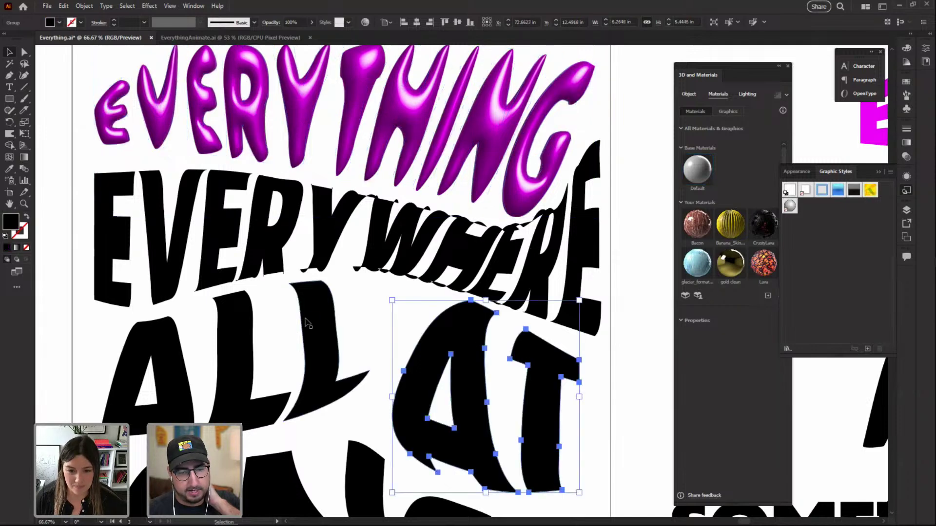
left_click(319, 312)
left_click(791, 206)
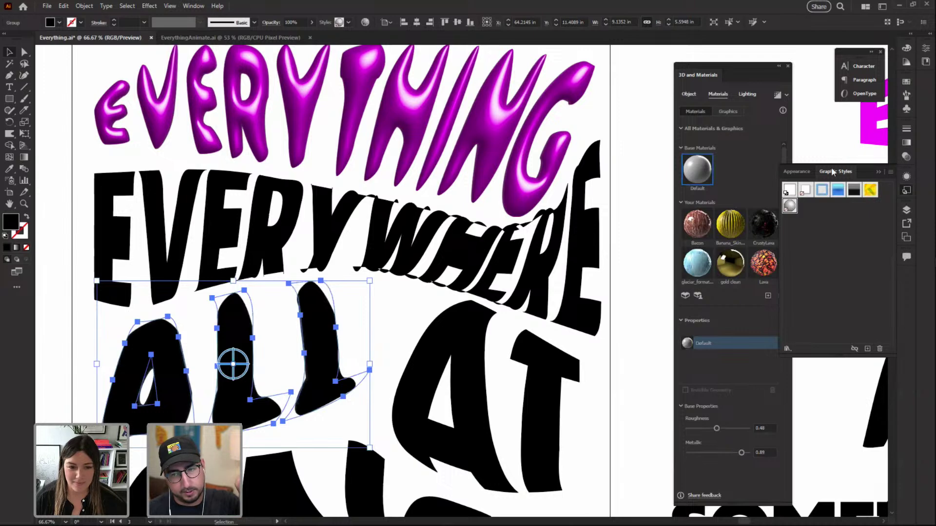
left_click(906, 81)
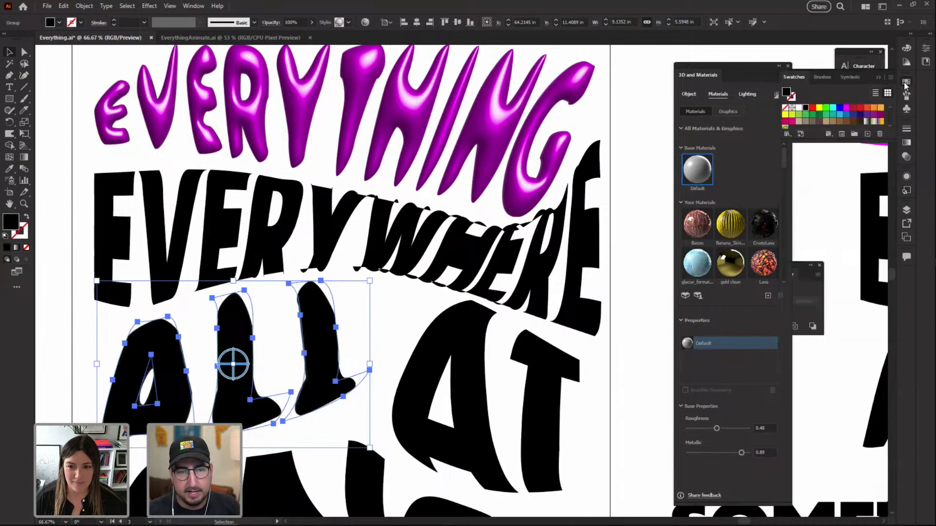
left_click(826, 107)
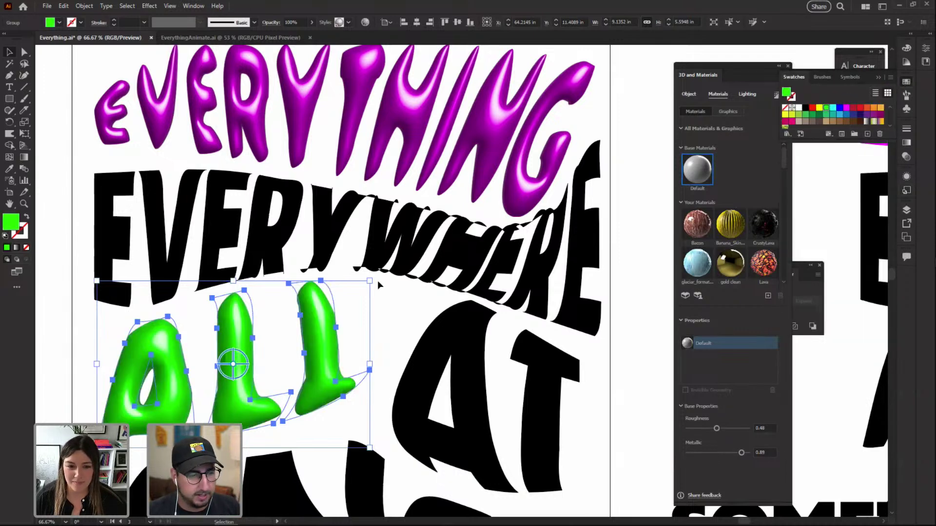
left_click(618, 408)
Fill AT with cyan and apply the saved inflated graphic style to it
scroll(573, 404, "down", 3)
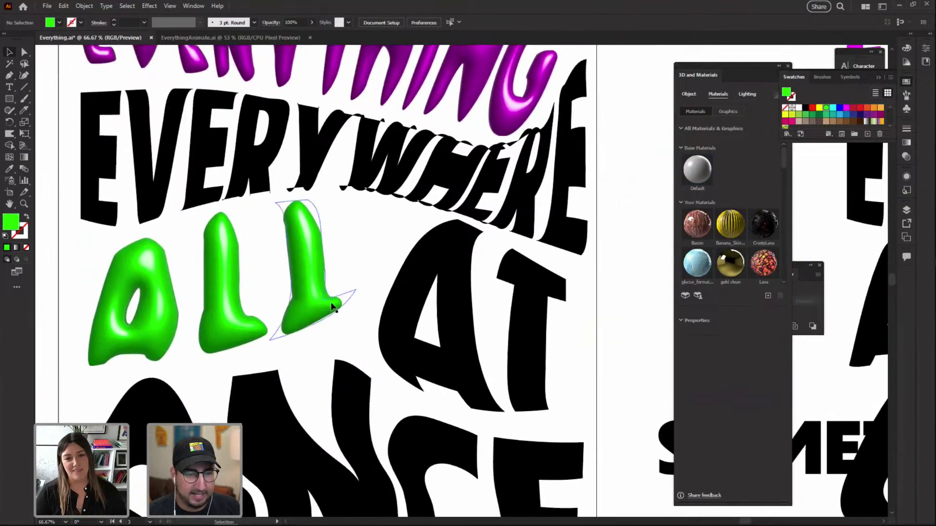
left_click(460, 268)
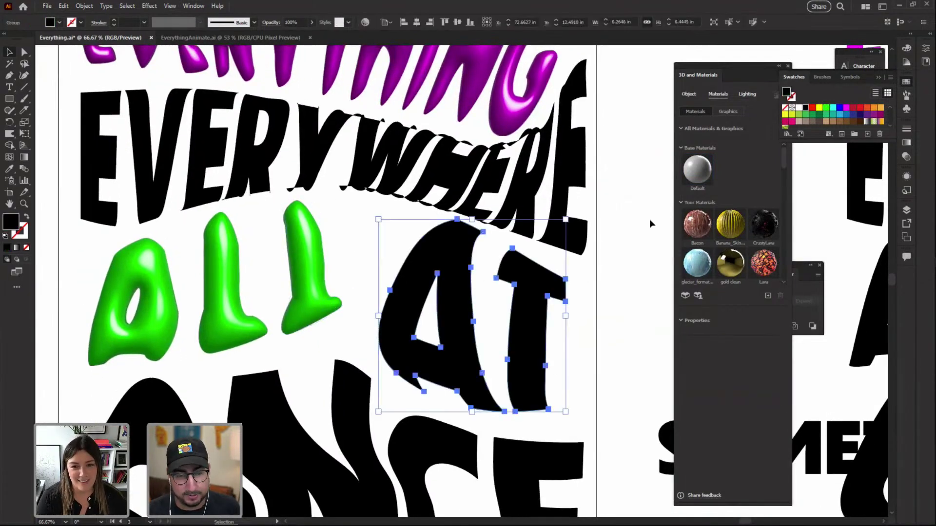
left_click(833, 108)
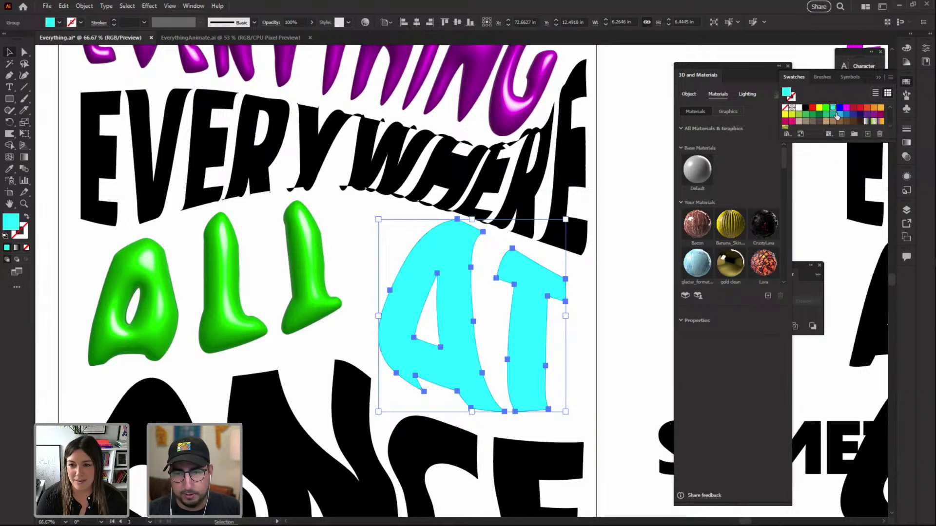
left_click(906, 190)
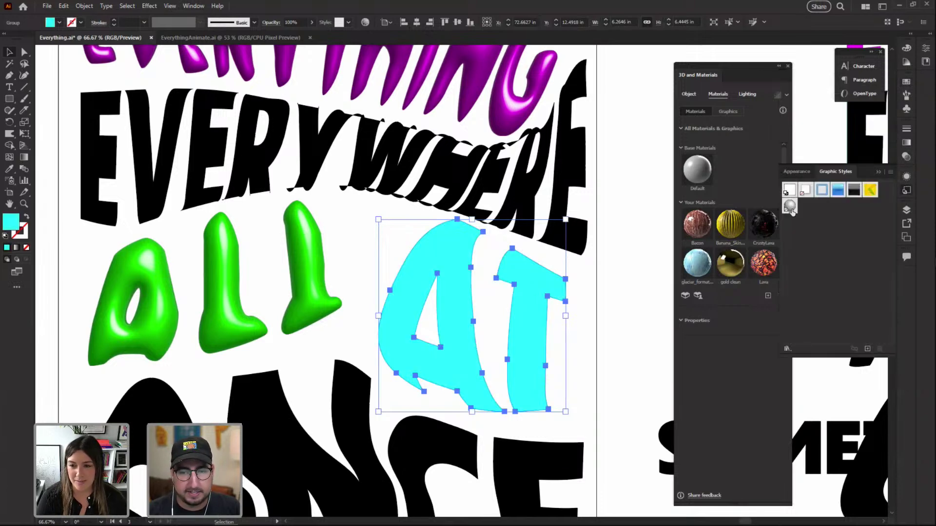
left_click(789, 206)
left_click(628, 317)
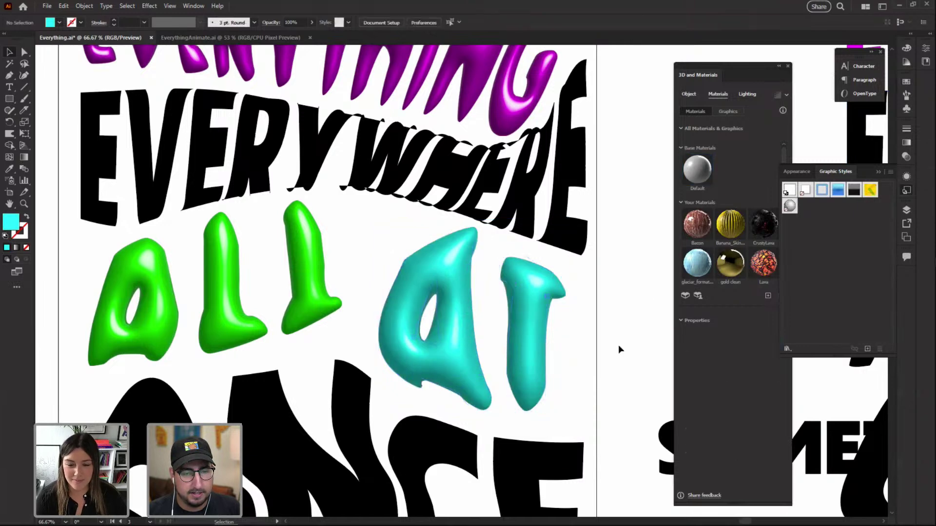
Fill ONCE with yellow and apply the saved inflated graphic style to it
scroll(512, 339, "down", 3)
scroll(512, 338, "down", 2)
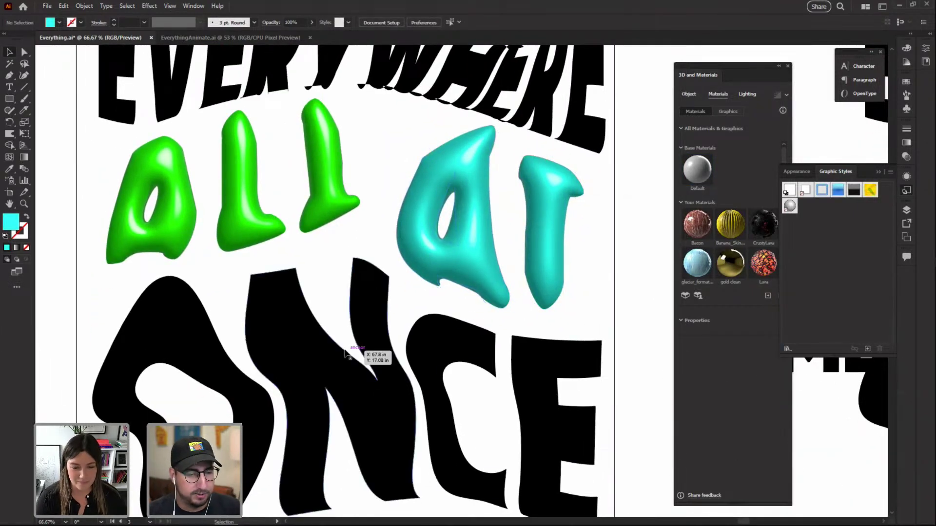
left_click(336, 365)
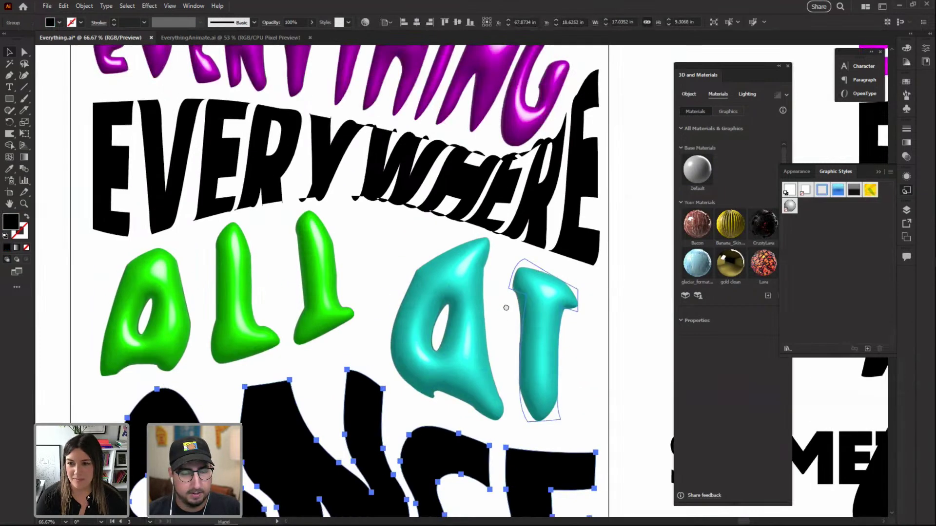
scroll(518, 412, "up", 4)
left_click(905, 81)
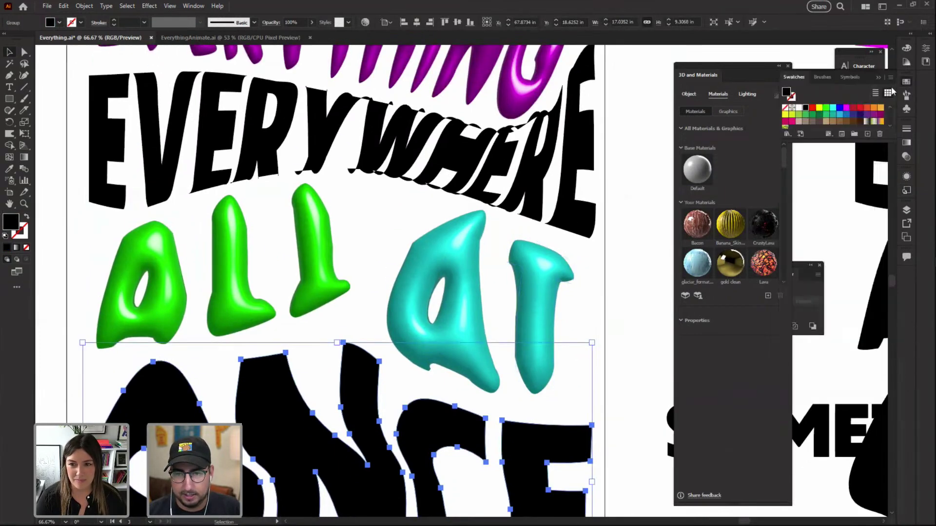
left_click(822, 109)
left_click(906, 176)
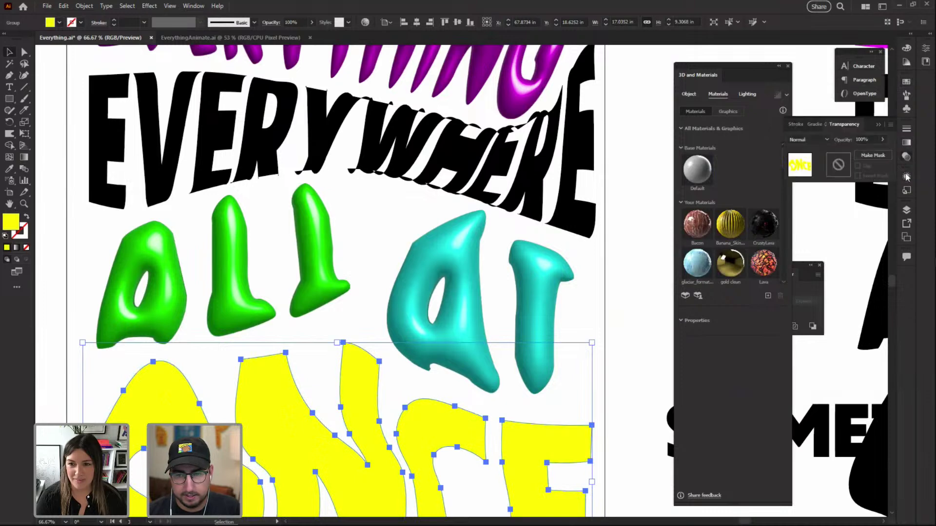
left_click(906, 190)
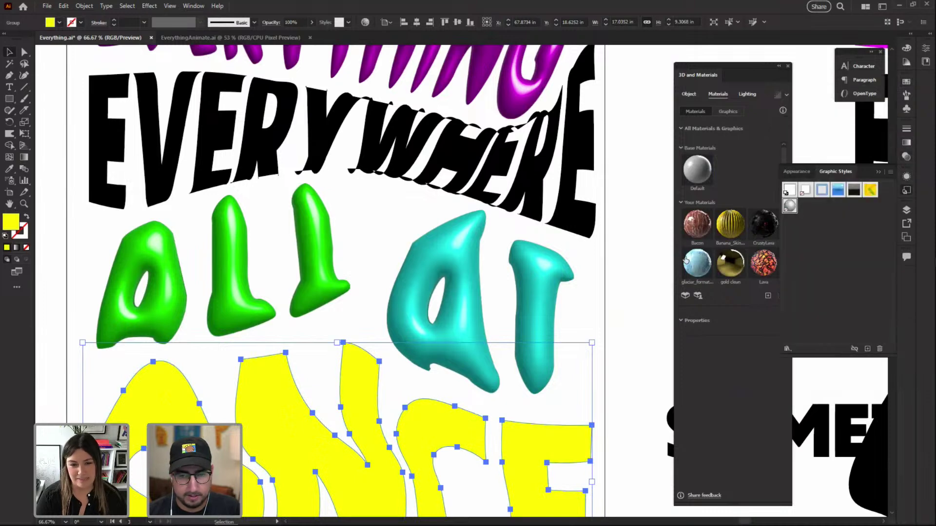
left_click(594, 303)
left_click(467, 291, "alt")
left_click(464, 283, "alt")
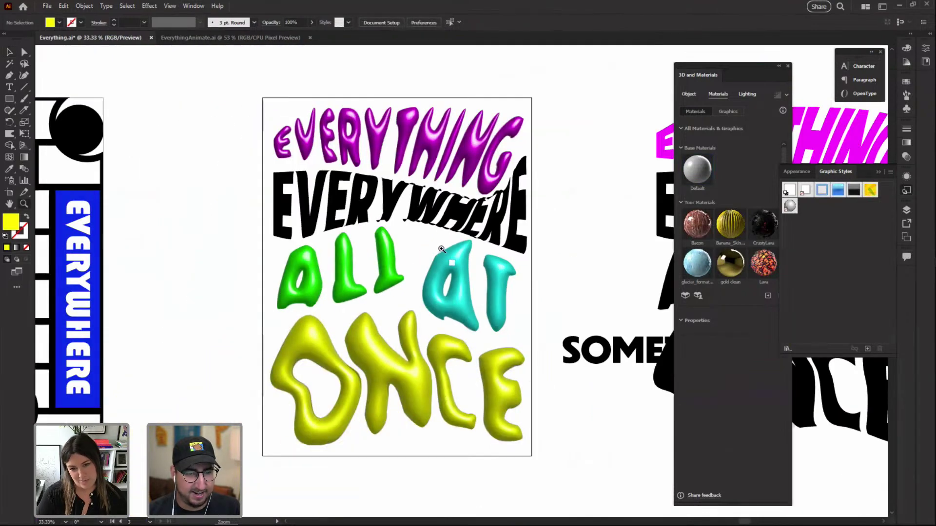
Apply the saved inflated graphic style to EVERYWHERE and fill it with red
left_click(428, 229)
left_click(405, 228)
key("v")
left_click(549, 209)
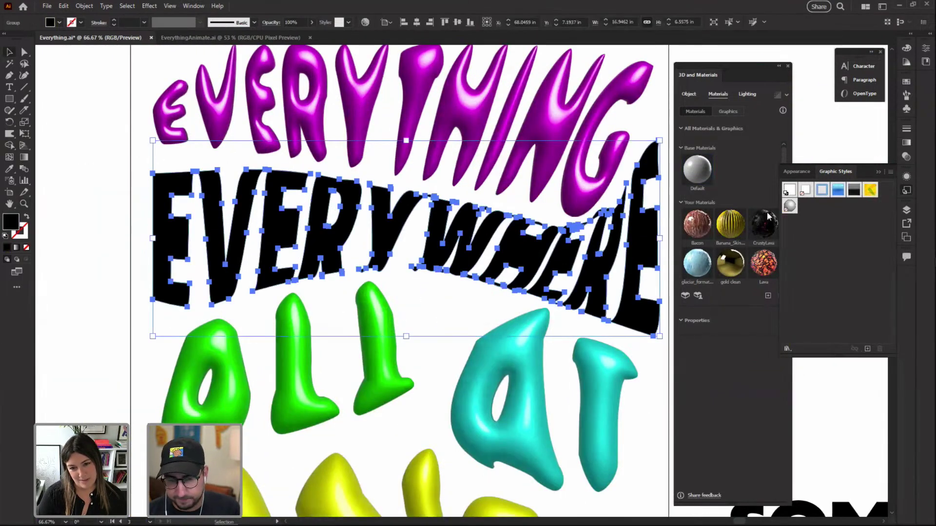
left_click(789, 205)
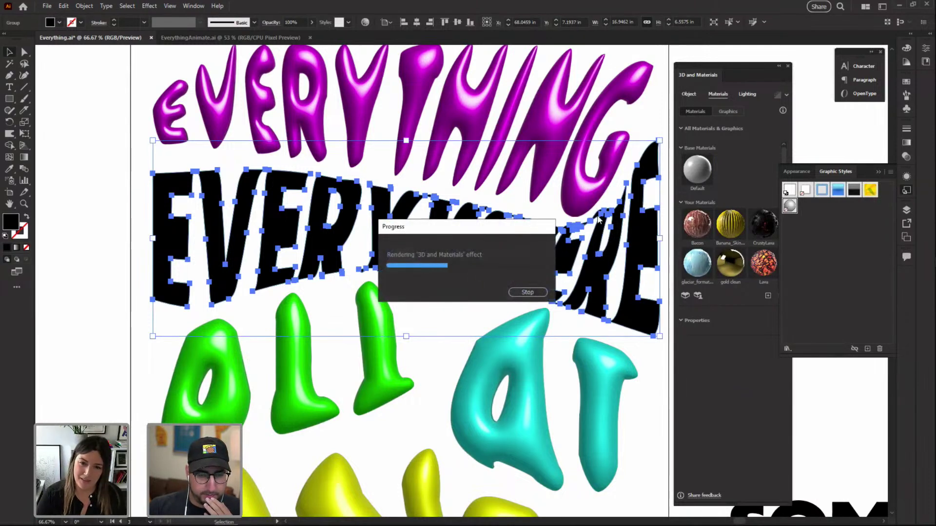
left_click(907, 83)
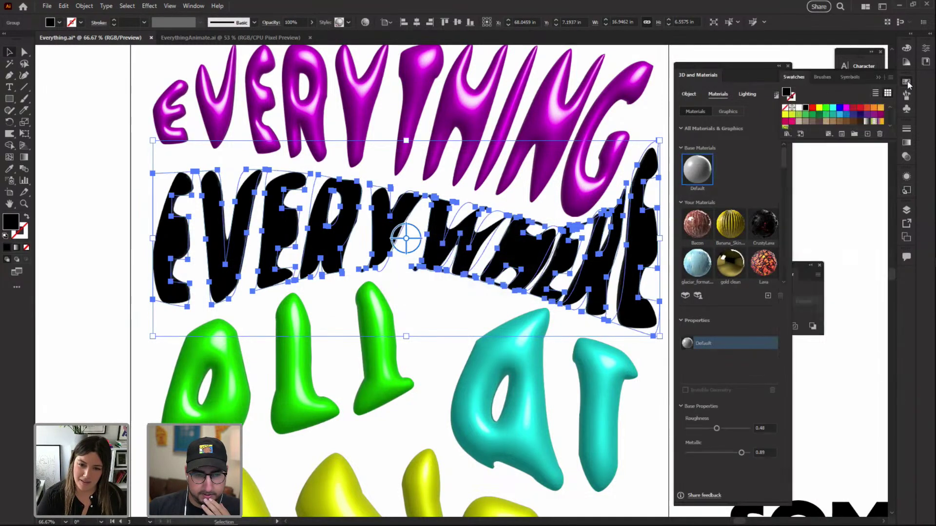
left_click(812, 107)
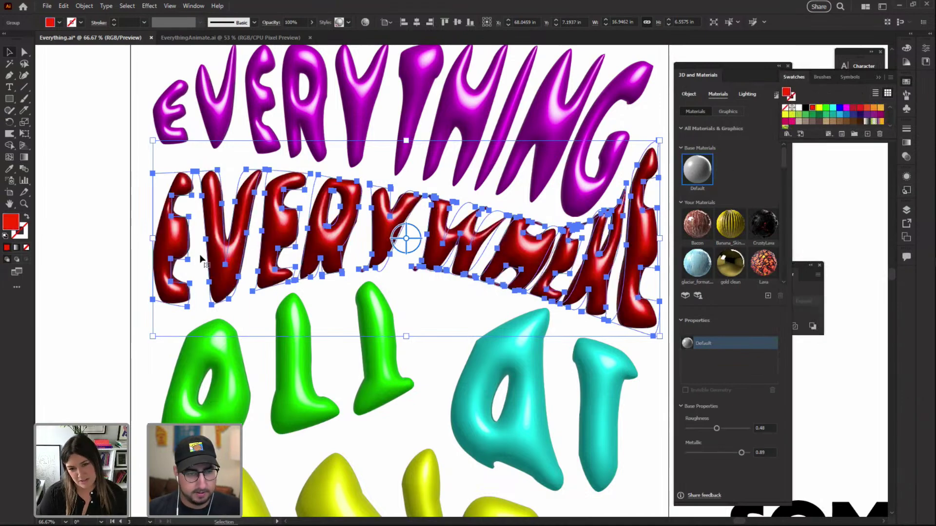
left_click(89, 295)
key("z")
left_click(453, 317, "alt")
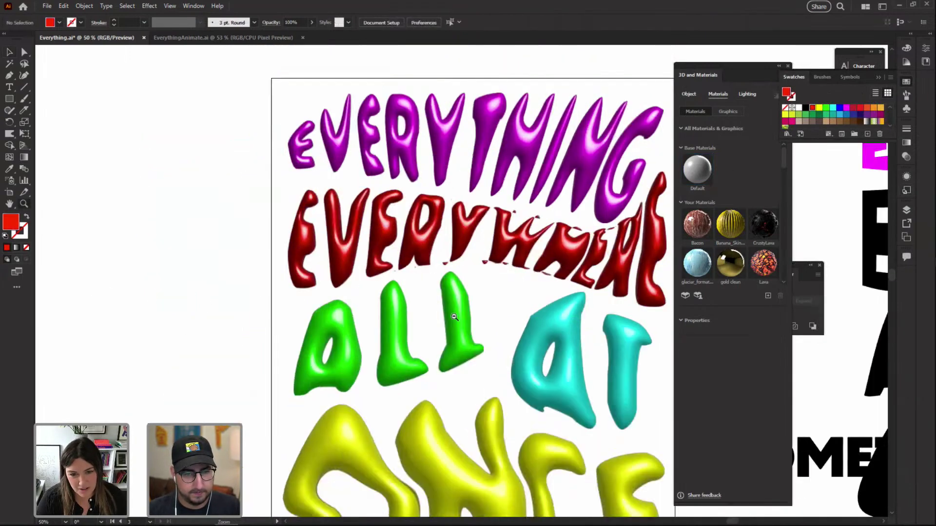
Bring up the 3D lighting settings for all the title words on the poster
left_click(454, 317, "alt")
left_click_drag(515, 333, 445, 304)
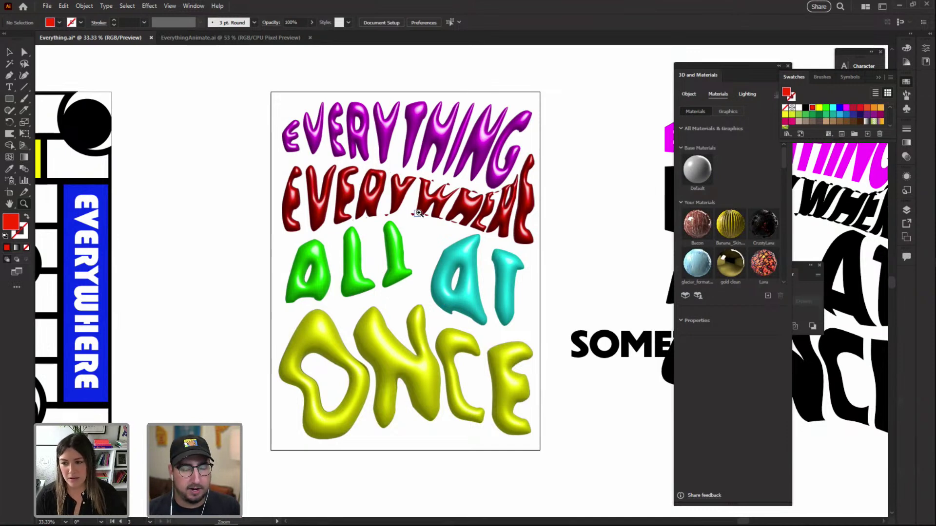
key("v")
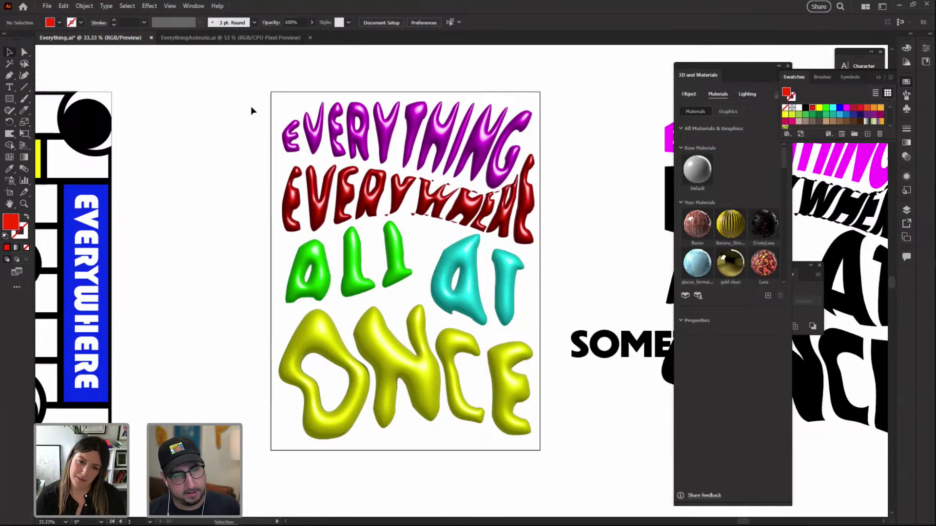
left_click_drag(264, 87, 512, 449)
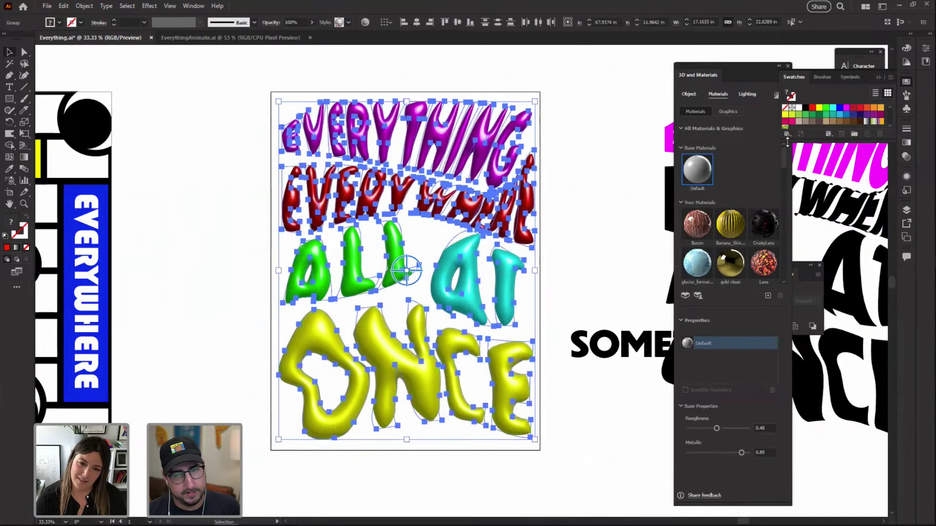
left_click(745, 95)
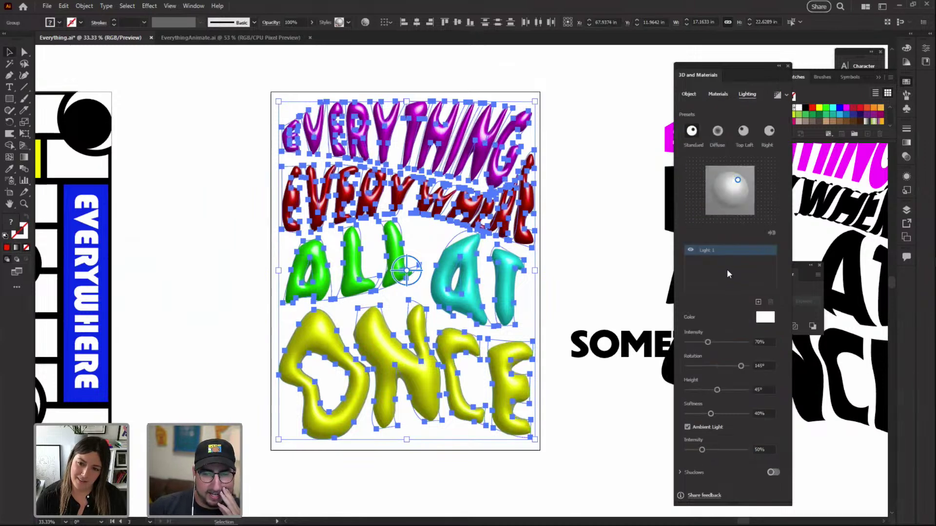
left_click(587, 194)
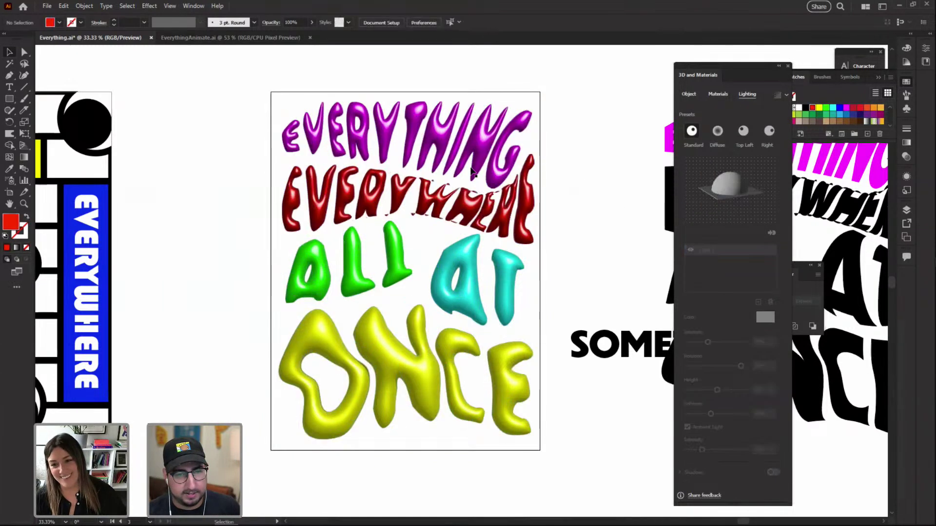
Draw an 18 × 24 in rectangle covering the artboard, fill it with sampled black, and place it behind all the words
key("m")
mouse_move(270, 91)
left_mouse_down()
mouse_move(481, 387)
mouse_move(539, 450)
left_mouse_up()
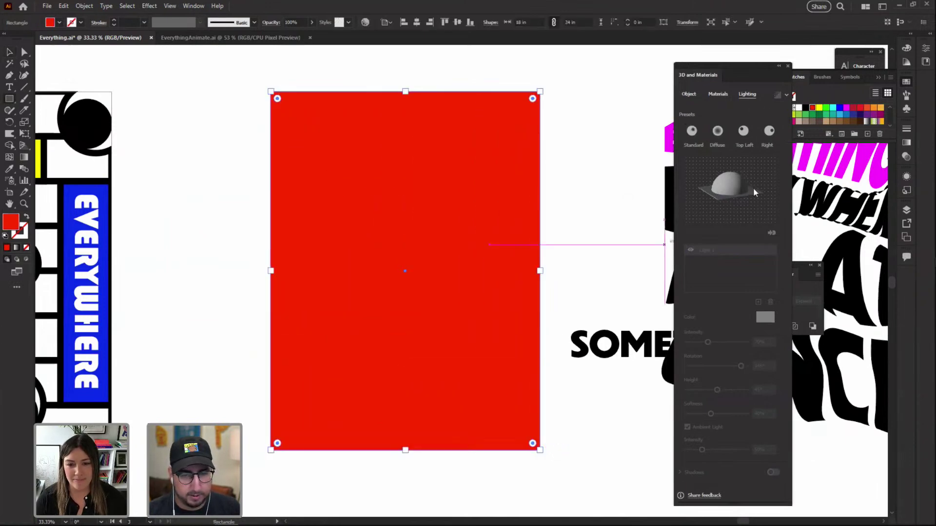
key("i")
left_click(626, 340)
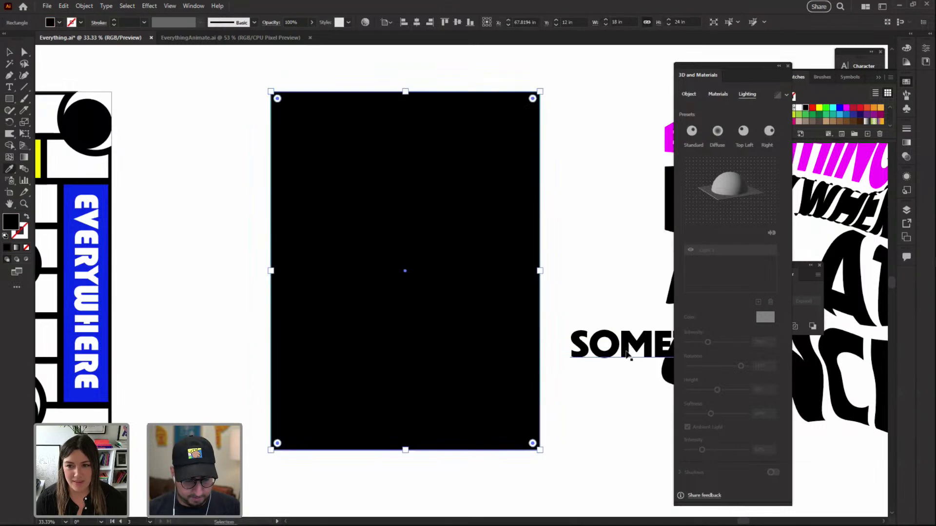
key("ctrl+shift+bracketleft")
key("v")
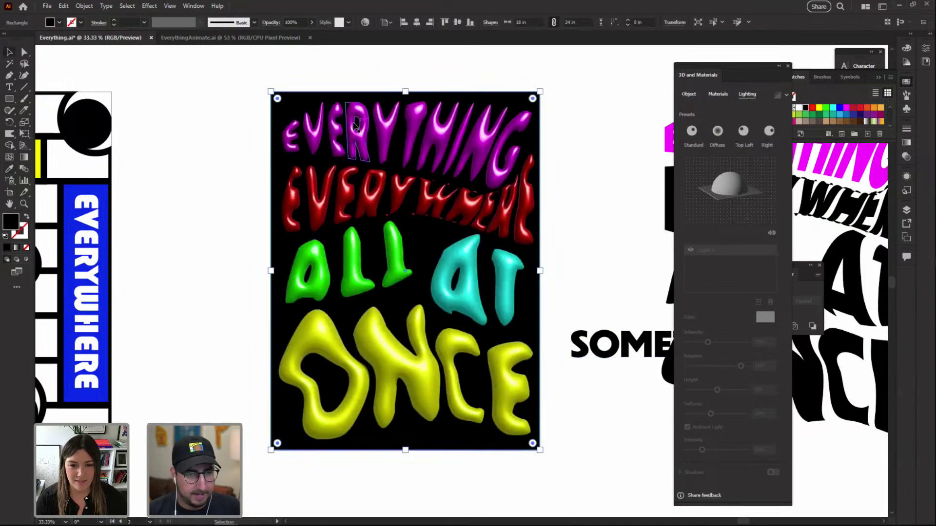
Set the colour of the existing 3D light on EVERYTHING to red, ff0000
left_click(356, 126)
key("z")
left_click(403, 141)
left_click(444, 159)
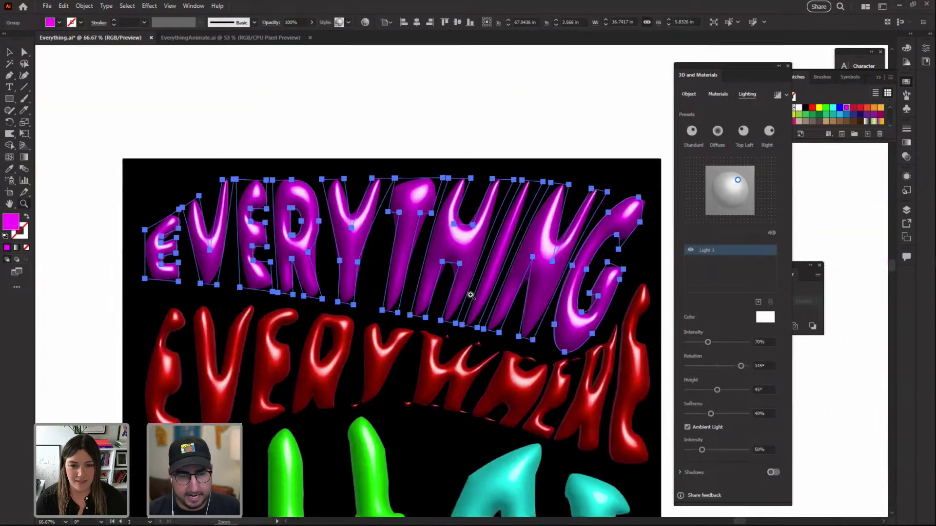
left_click(470, 295)
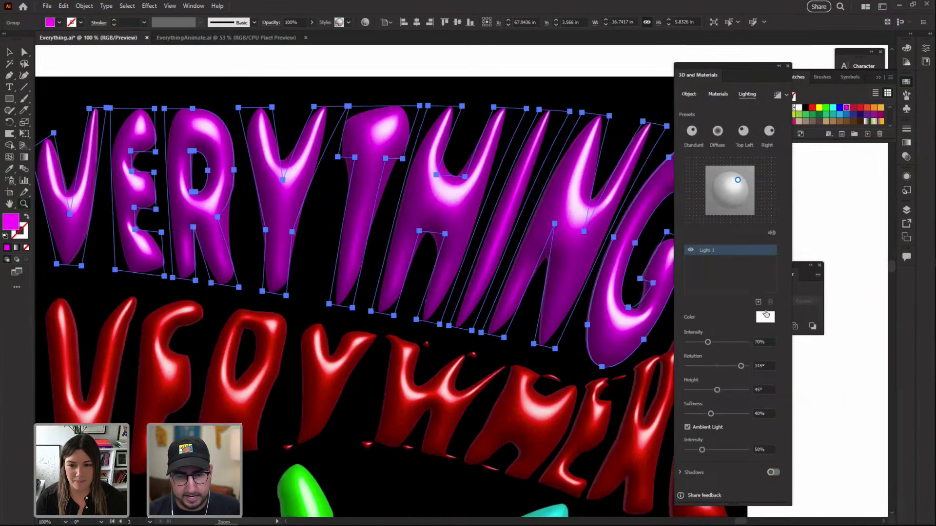
left_click(765, 315)
left_click_drag(480, 212, 477, 190)
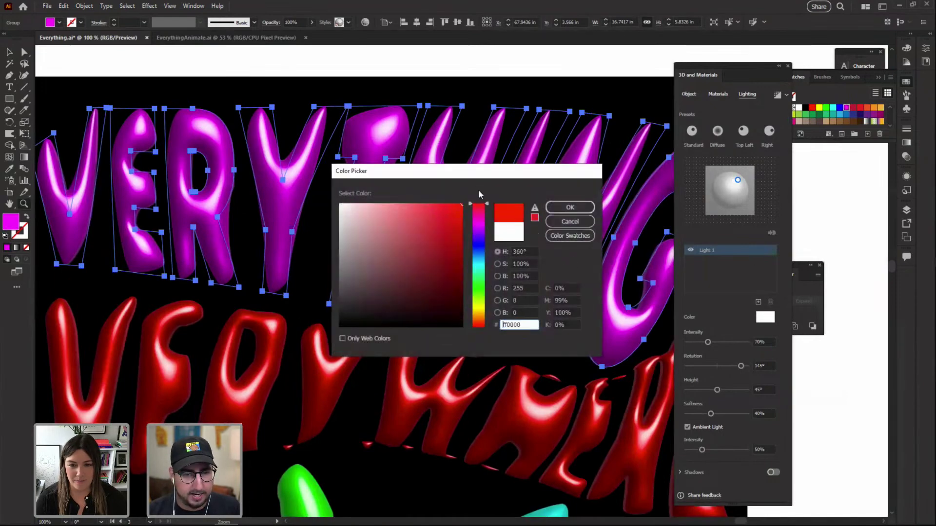
left_click(565, 208)
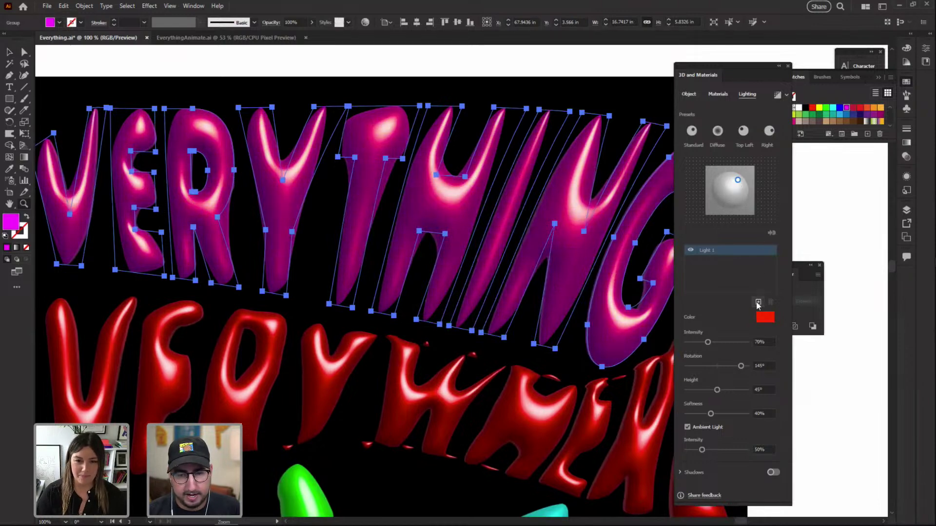
Add a second light shining from the lower left of EVERYTHING and colour it bright green
left_click(757, 301)
left_click_drag(729, 190, 723, 203)
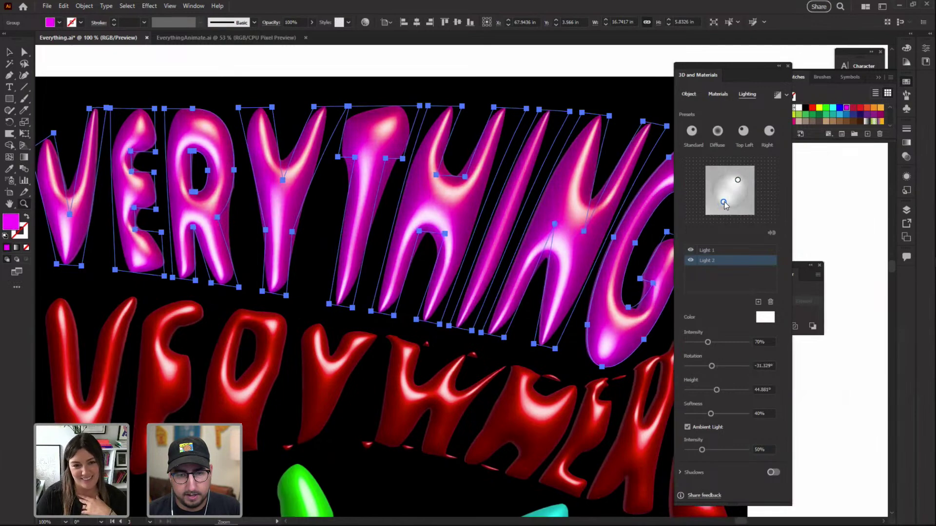
left_click(764, 319)
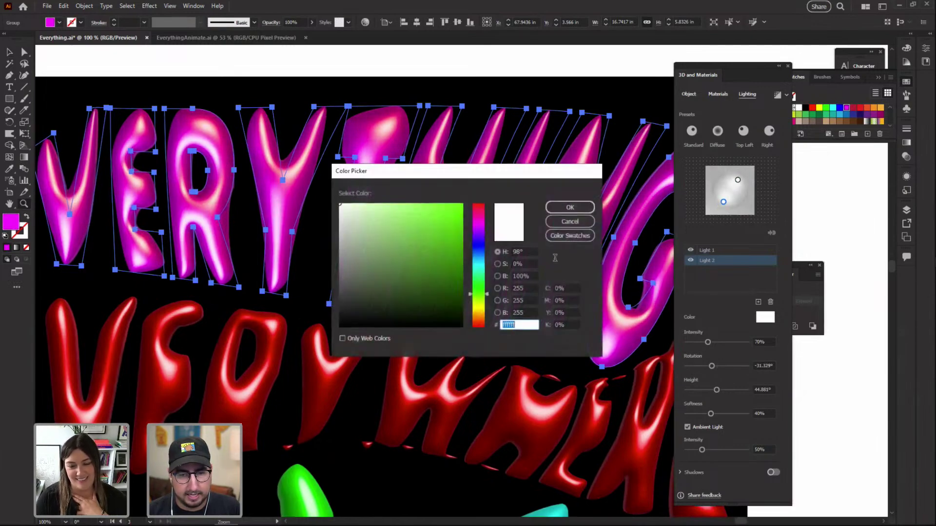
left_click(568, 206)
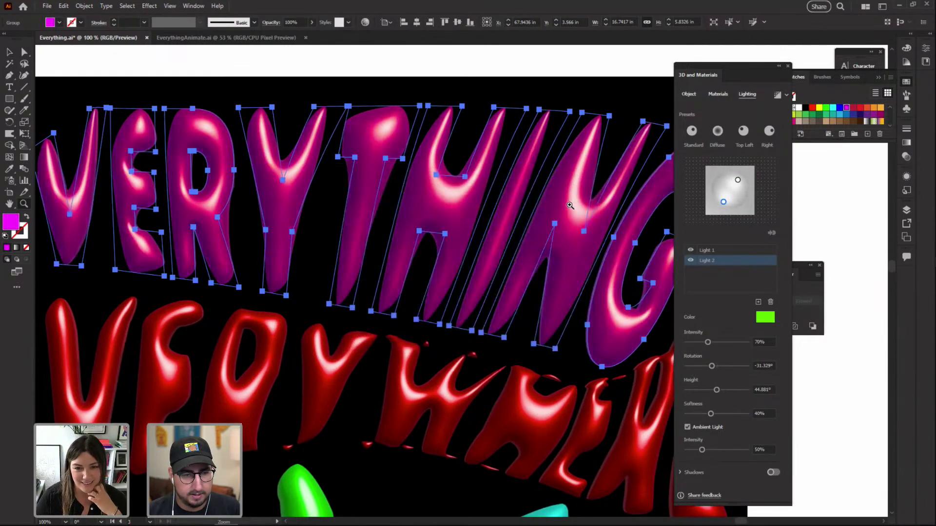
Set EVERYTHING's second light to yellow at 169% intensity and its ambient light intensity to 63%
left_click(735, 343)
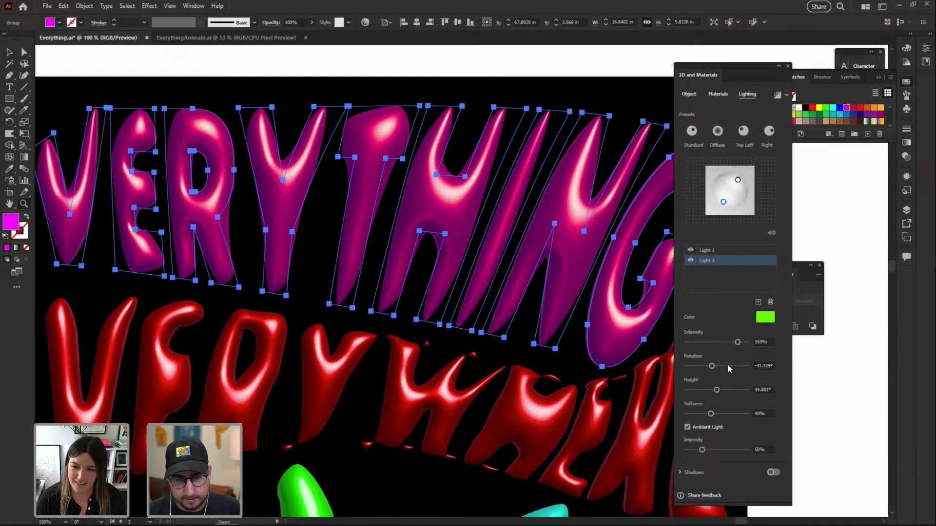
left_click(717, 449)
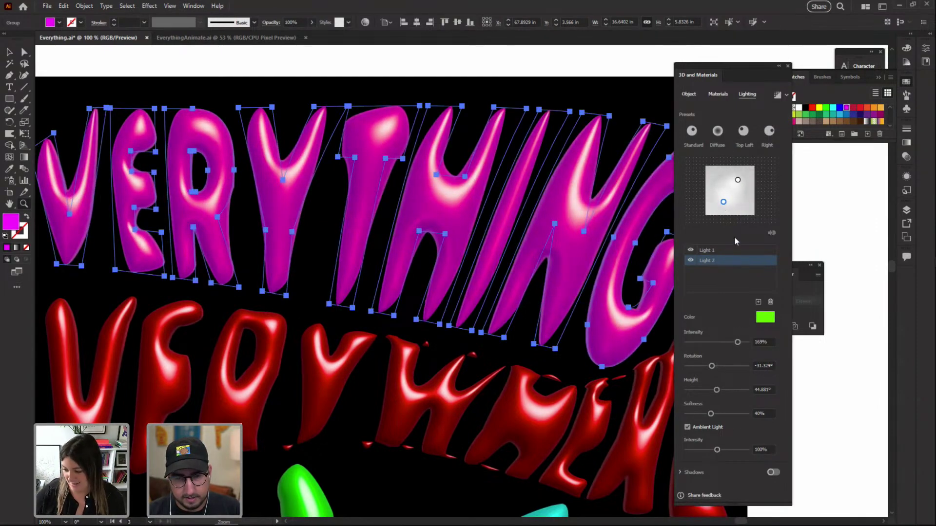
left_click(765, 320)
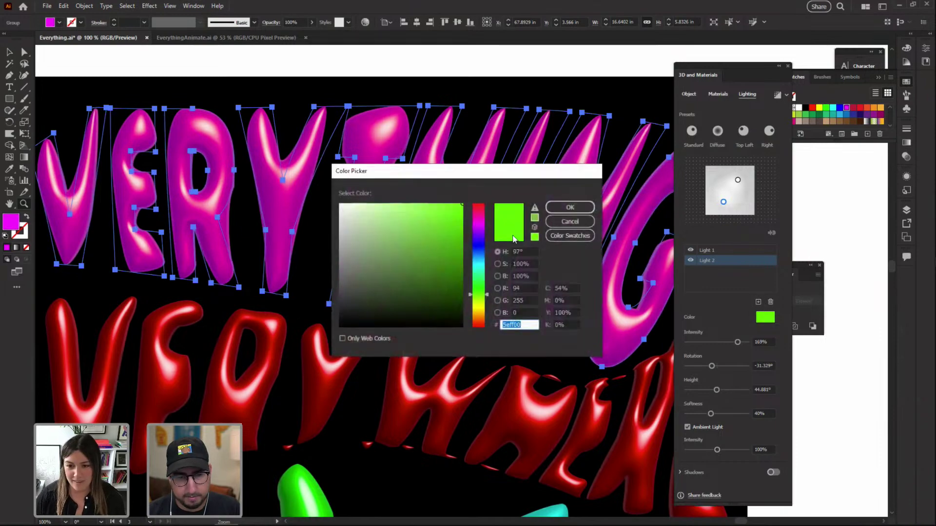
left_click(484, 309)
left_click(585, 208)
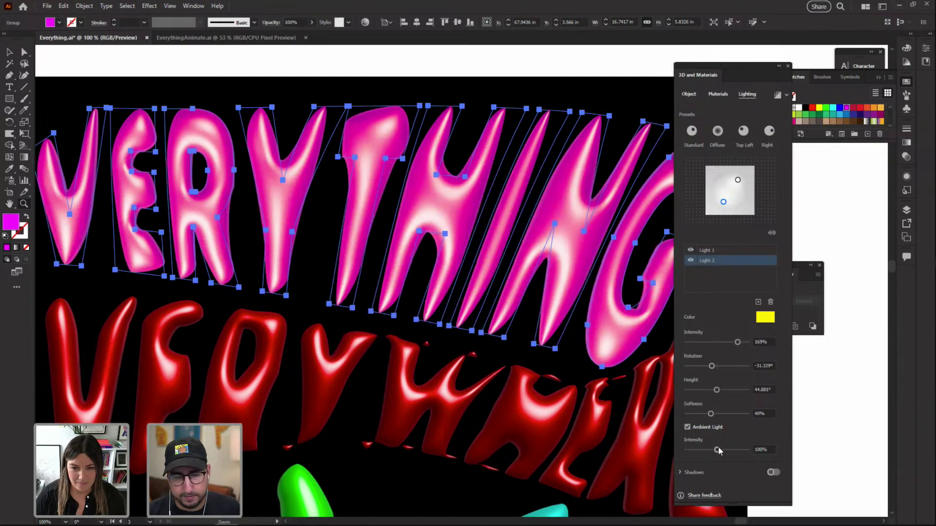
left_click_drag(714, 453, 704, 451)
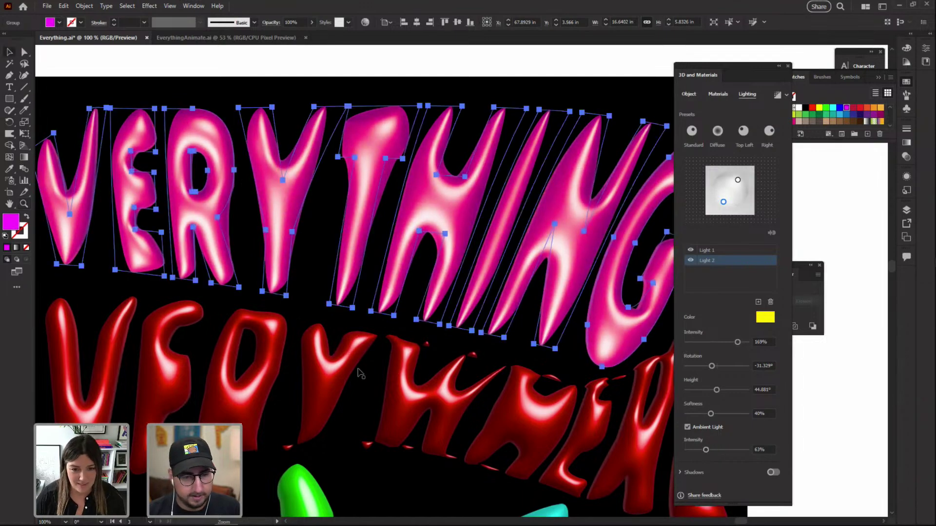
Move the light on EVERYWHERE to the lower left, at about -73.74° rotation and 48.86° height
left_click(344, 359)
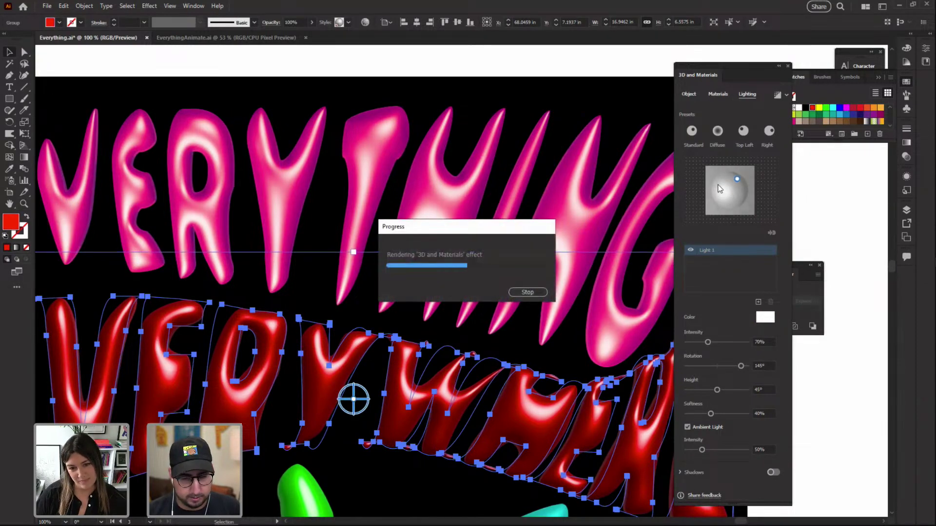
left_click(719, 192)
Move the light on AT to the lower right, about 39° rotation, and colour it magenta, f700f7
scroll(510, 392, "down", 5)
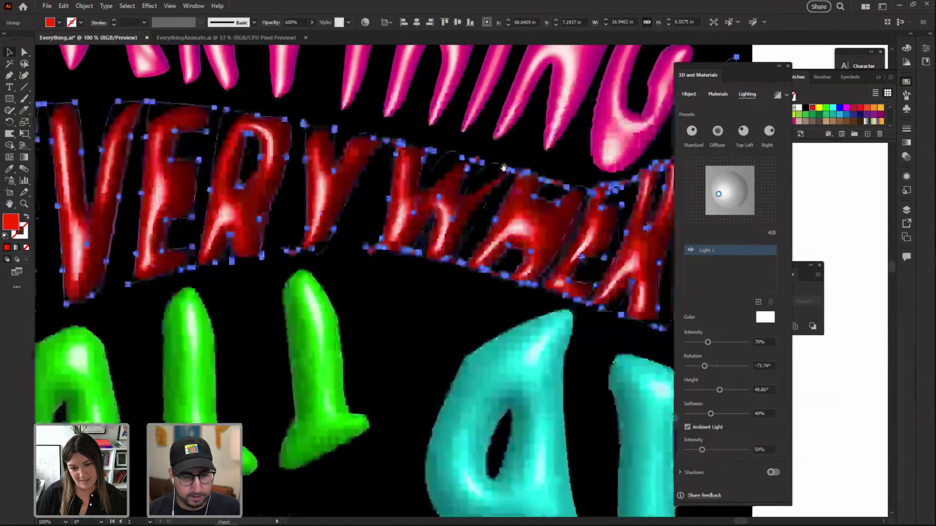
left_click(516, 328)
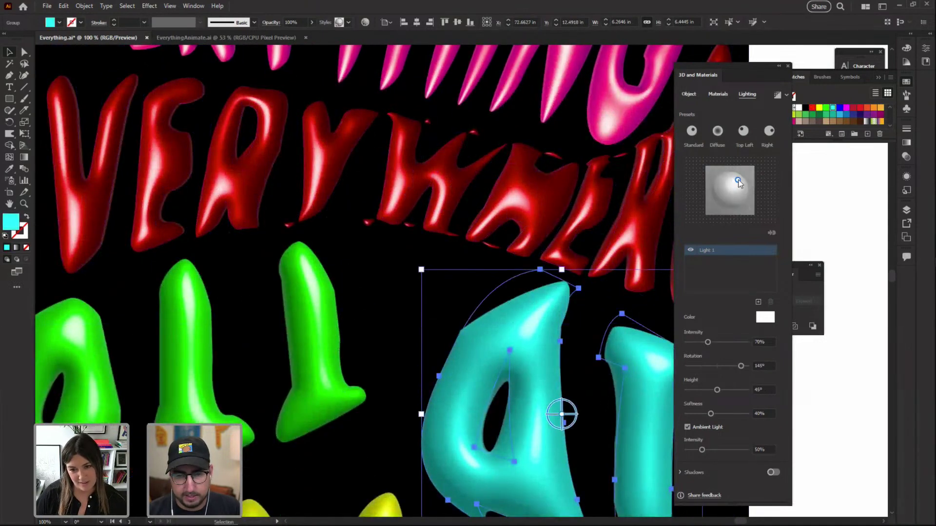
left_click(738, 201)
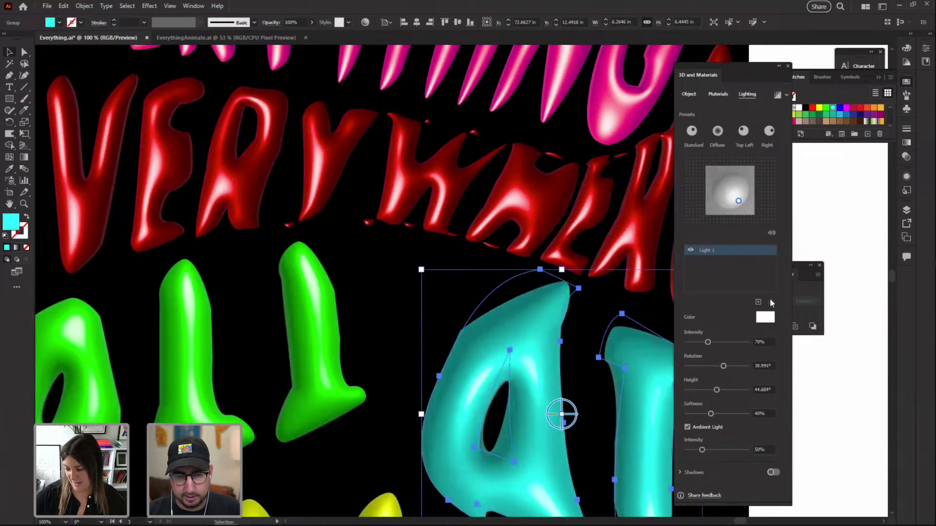
left_click(764, 318)
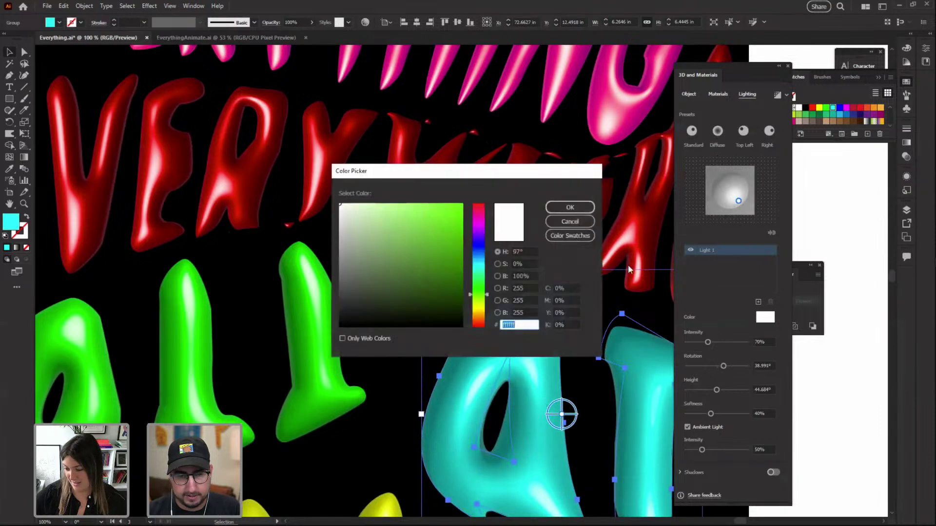
left_click(482, 228)
left_click(450, 270)
left_click(462, 210)
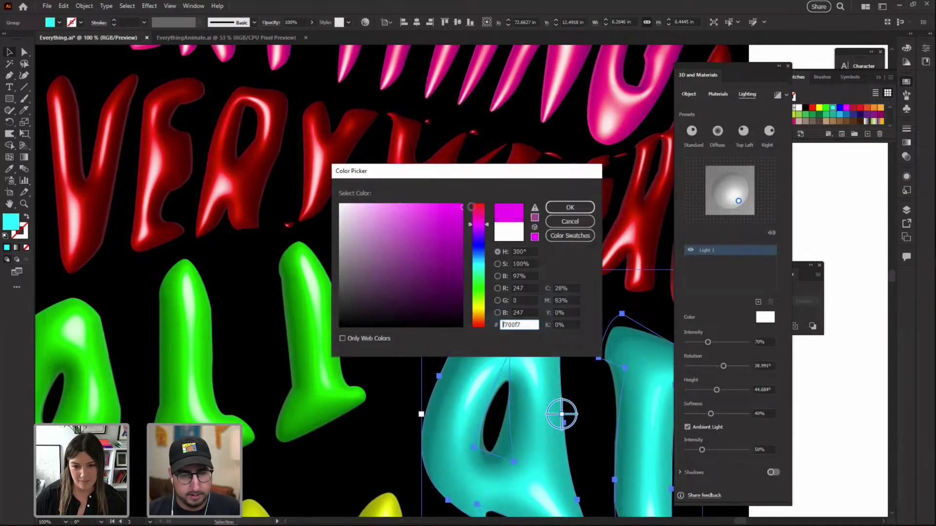
left_click(570, 208)
Add a second light to AT and move it to the upper left, at about -143.6° rotation
left_click(758, 302)
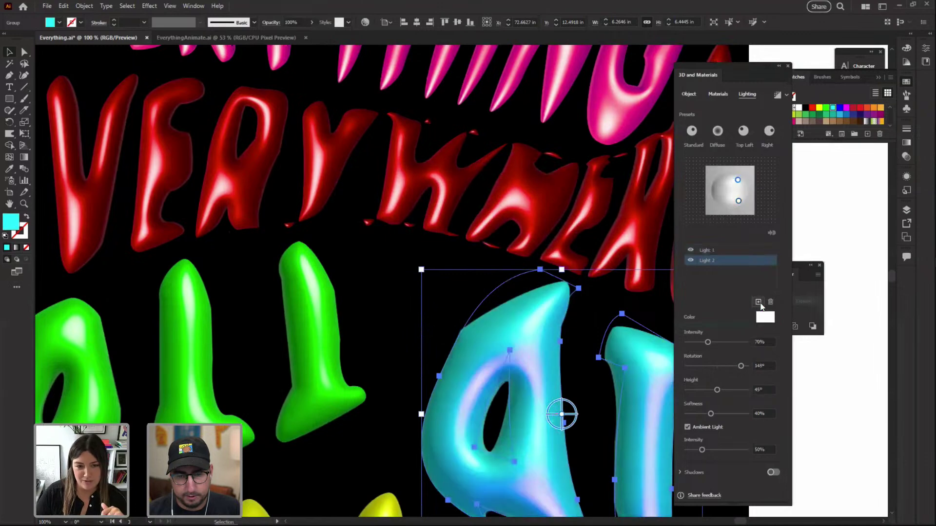
left_click_drag(737, 180, 724, 184)
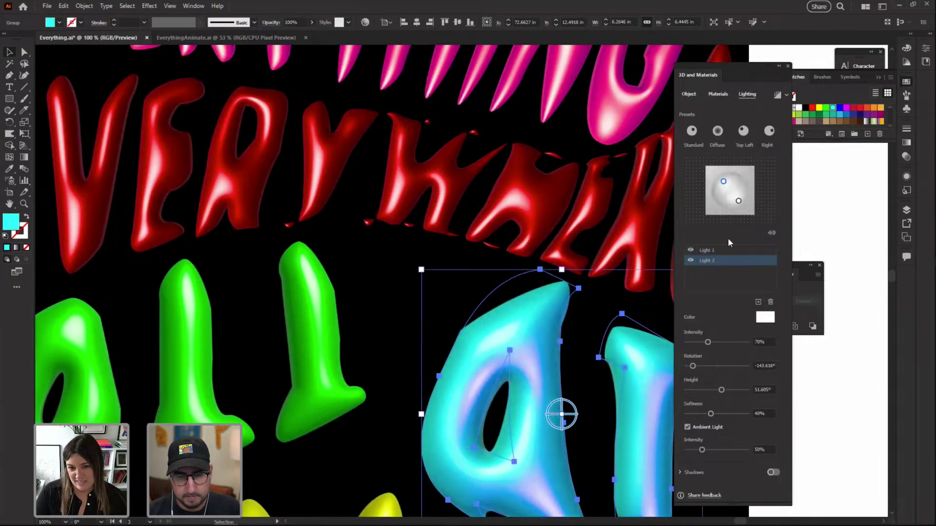
Try to recolour AT's second light magenta
left_click(762, 317)
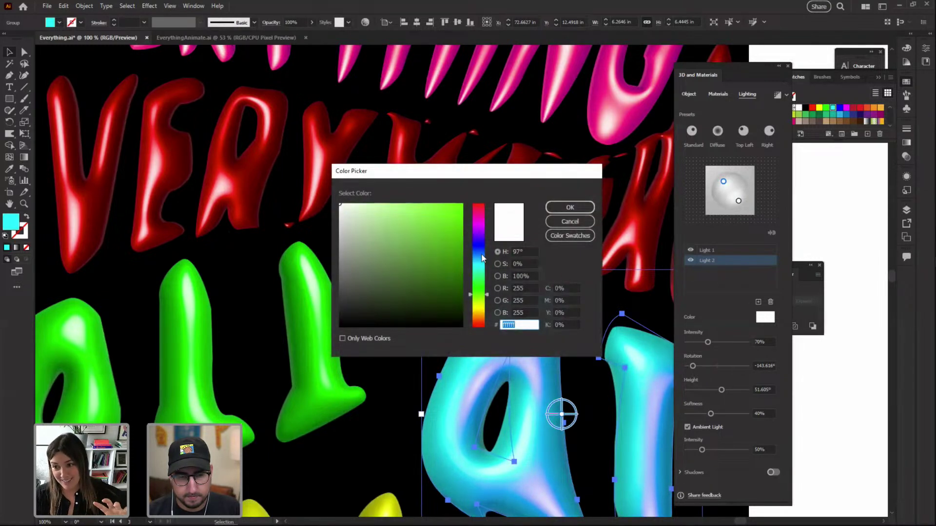
left_click(479, 226)
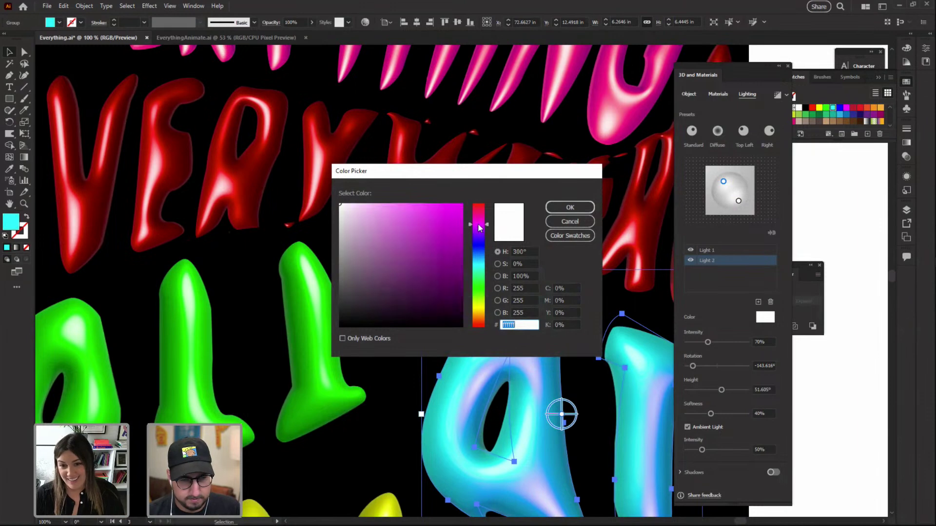
left_click(556, 208)
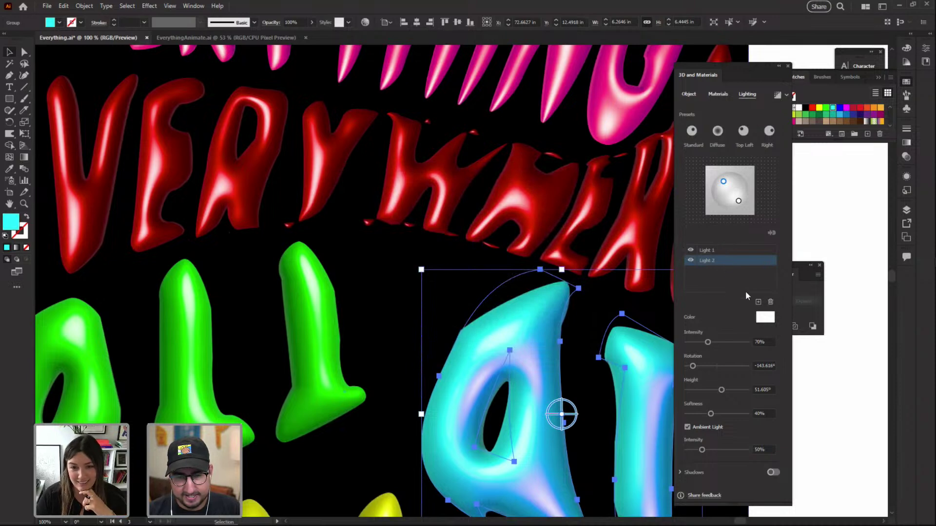
Set the colour of AT's second light to bright green
left_click(764, 316)
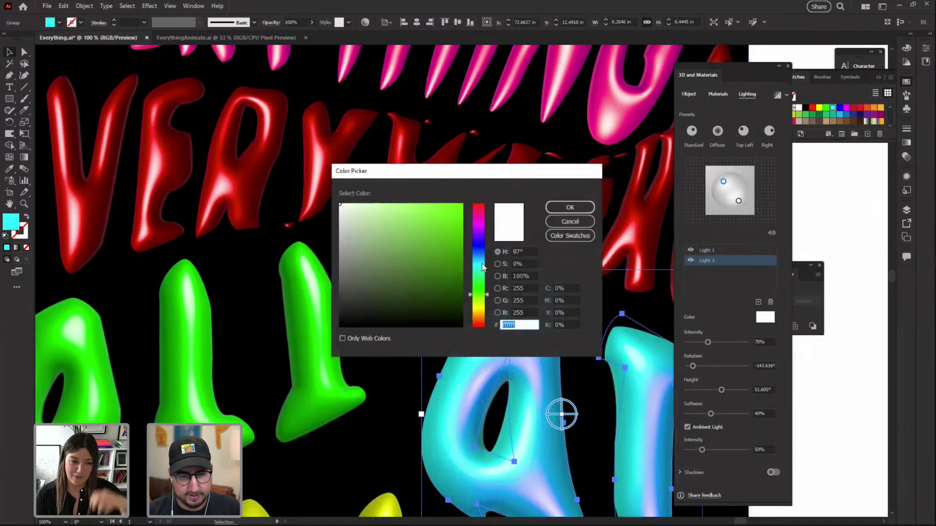
left_click(462, 205)
left_click(570, 207)
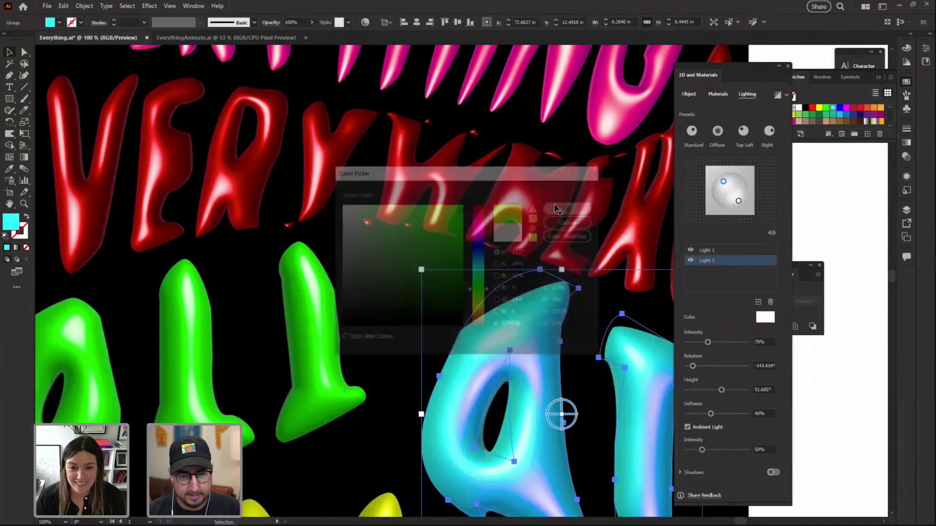
left_click(332, 302)
left_click_drag(312, 367, 344, 189)
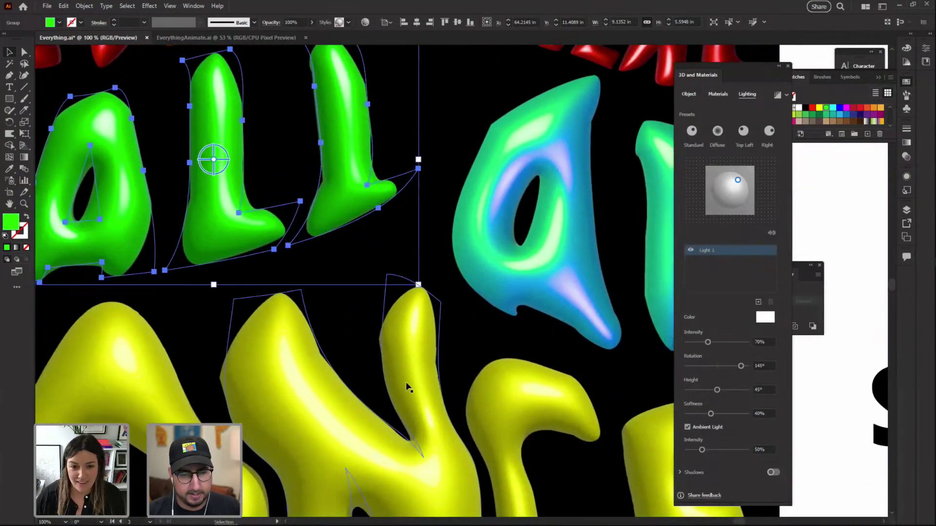
left_click(476, 305, "ctrl+alt")
left_click(476, 307, "ctrl+alt")
left_click(207, 284)
left_click_drag(293, 241, 266, 307)
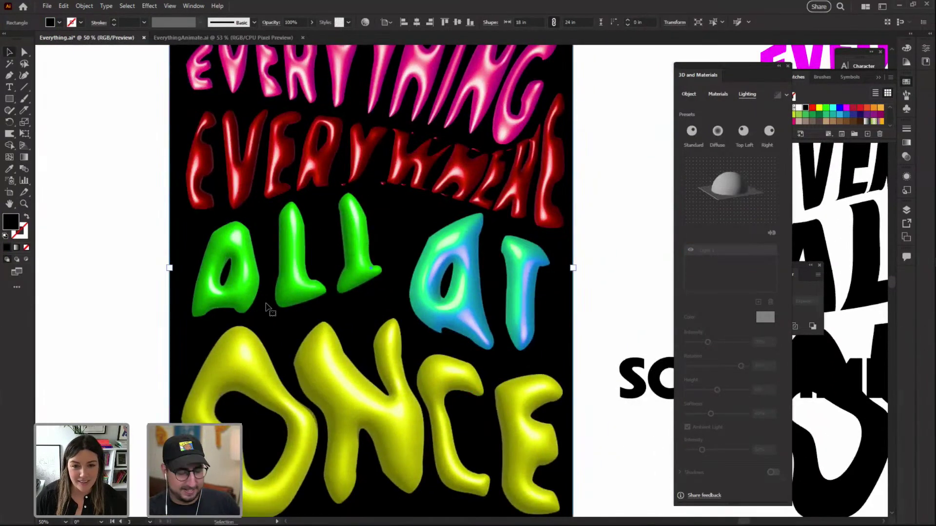
Copy the complete 3D poster with its black background into a new 18 × 24 in RGB document
key("ctrl+minus")
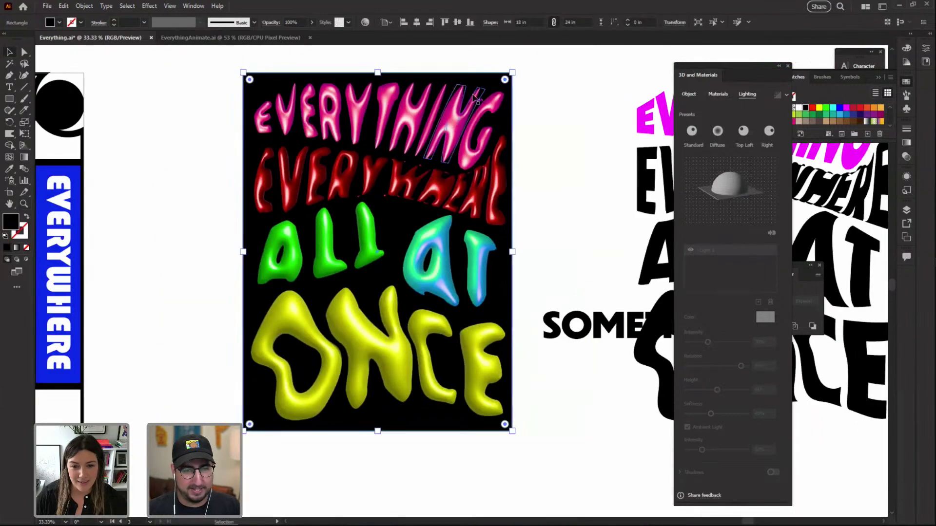
left_click(287, 368, "shift")
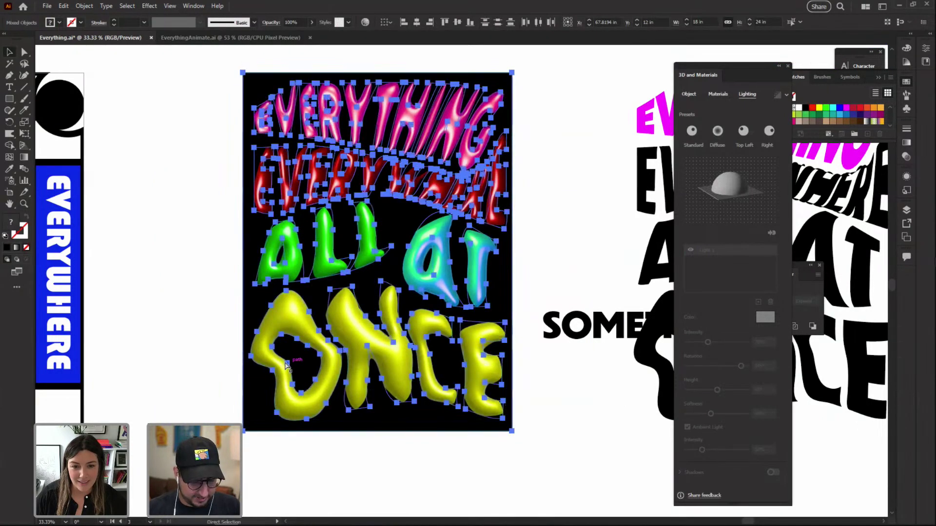
key("ctrl+n")
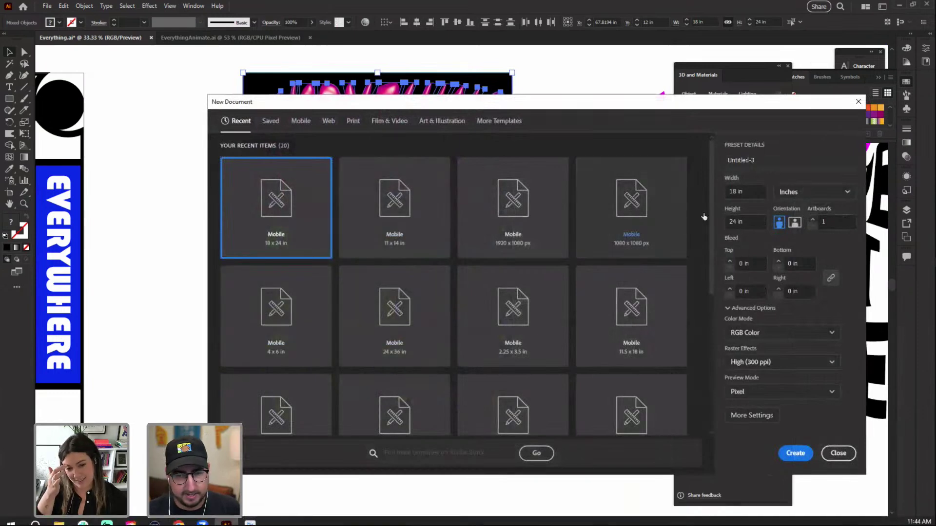
left_click(793, 453)
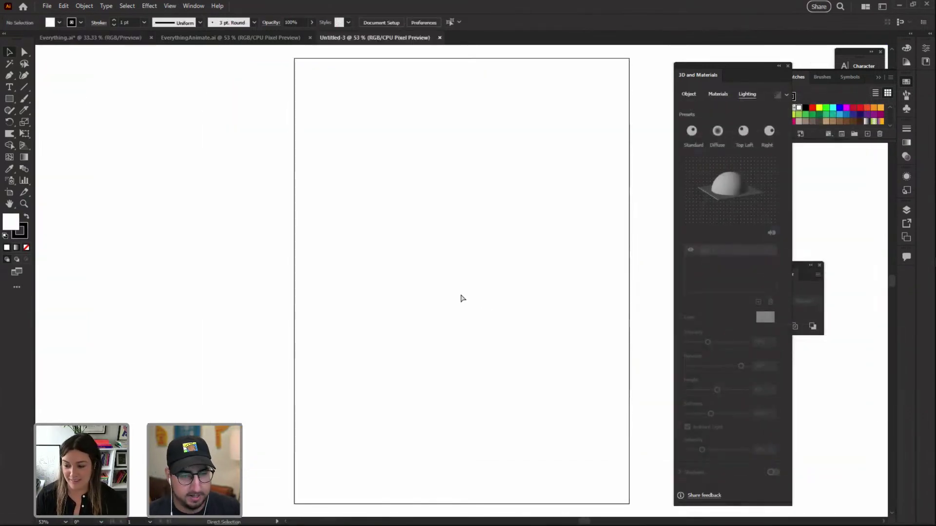
key("ctrl+v")
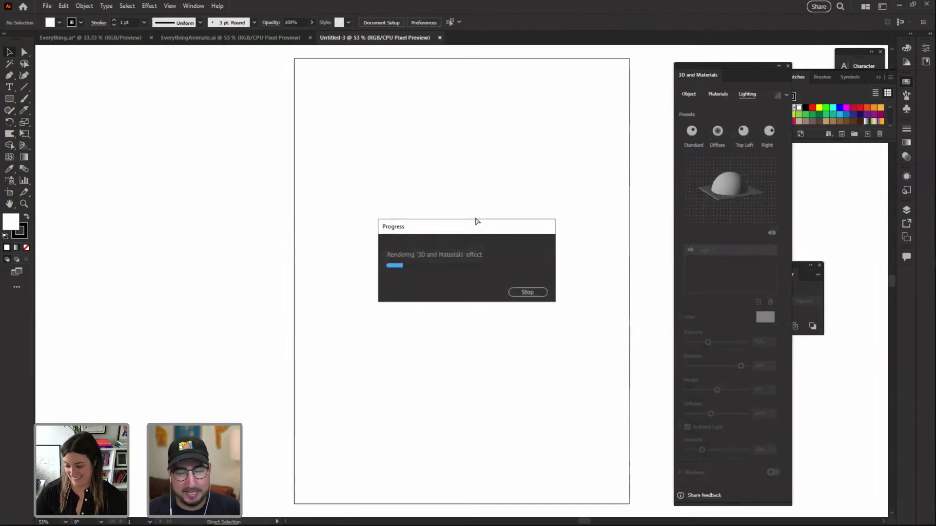
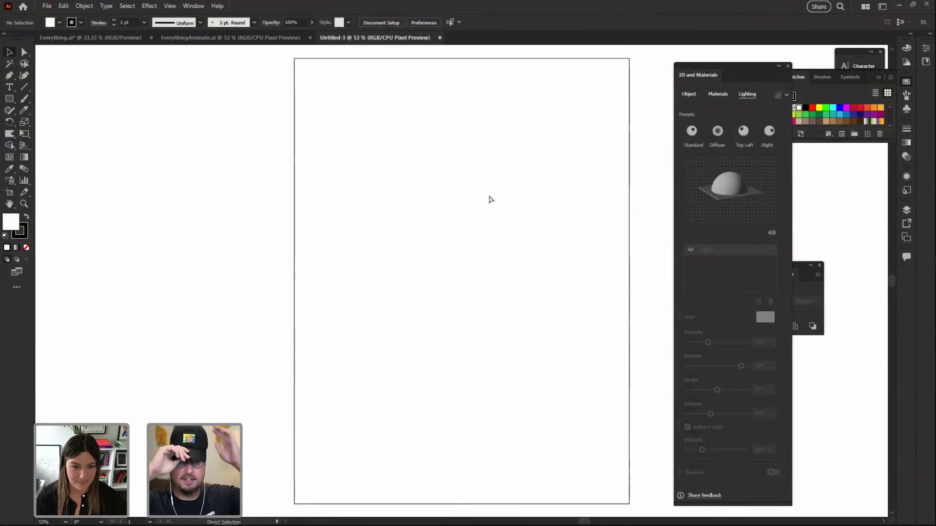
key("ctrl+v")
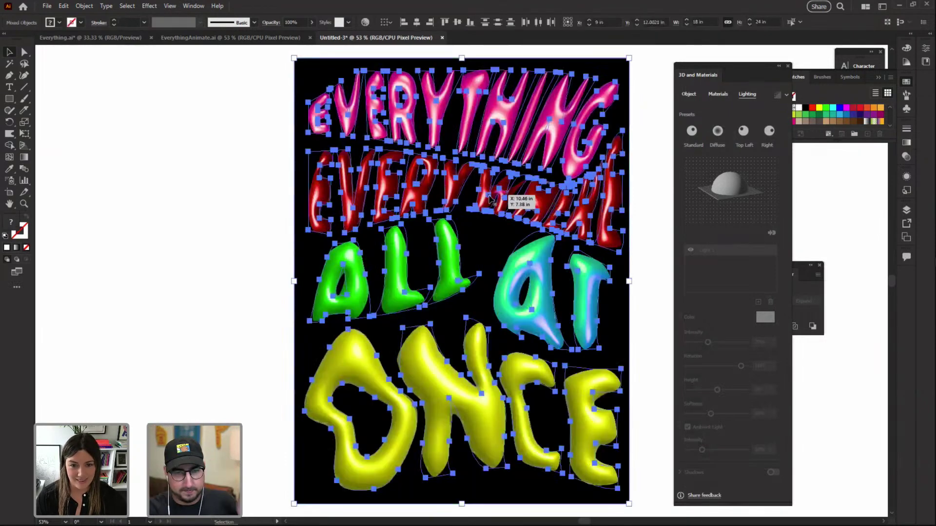
Save the new document to the Desktop as an Illustrator file named 3DEverything, accepting the save options
key("ctrl+s")
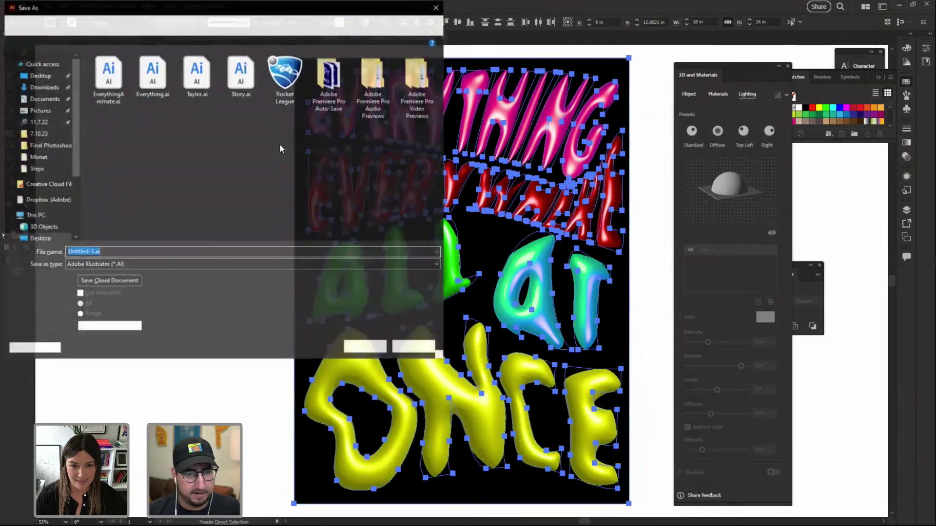
type("3DE")
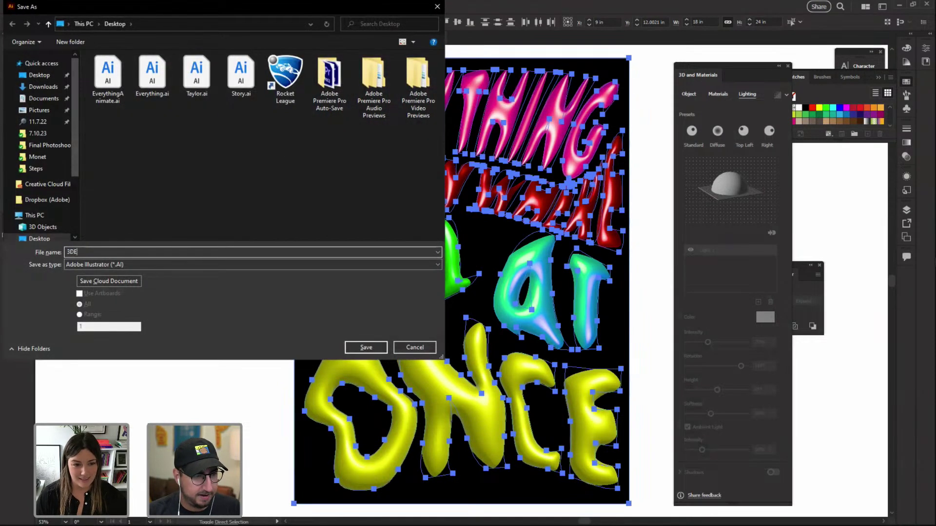
type("verything")
key("Return")
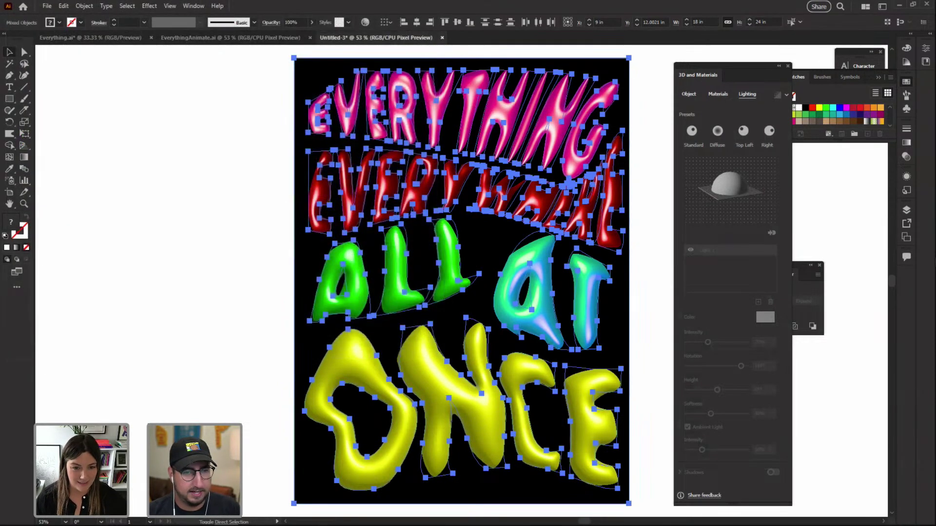
left_click(509, 403)
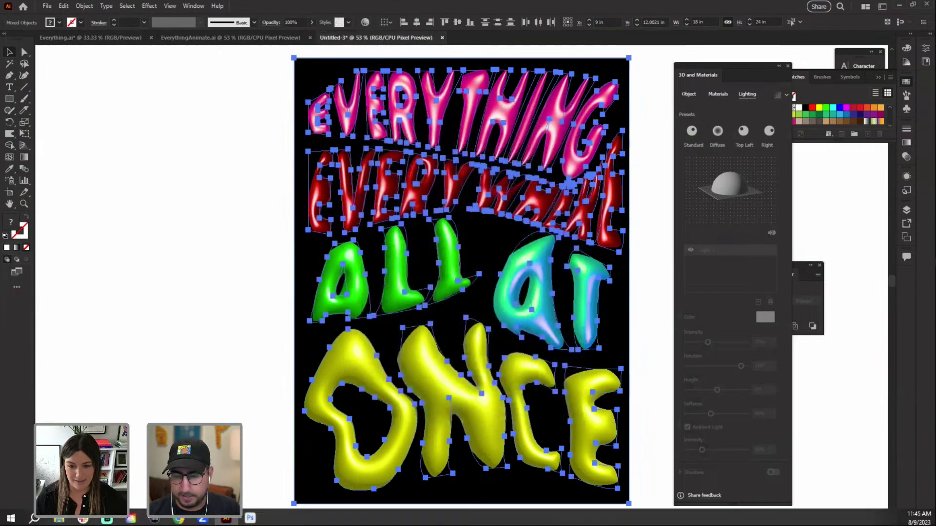
Switch to Adobe Express in the browser and return to its home page
mouse_move(188, 523)
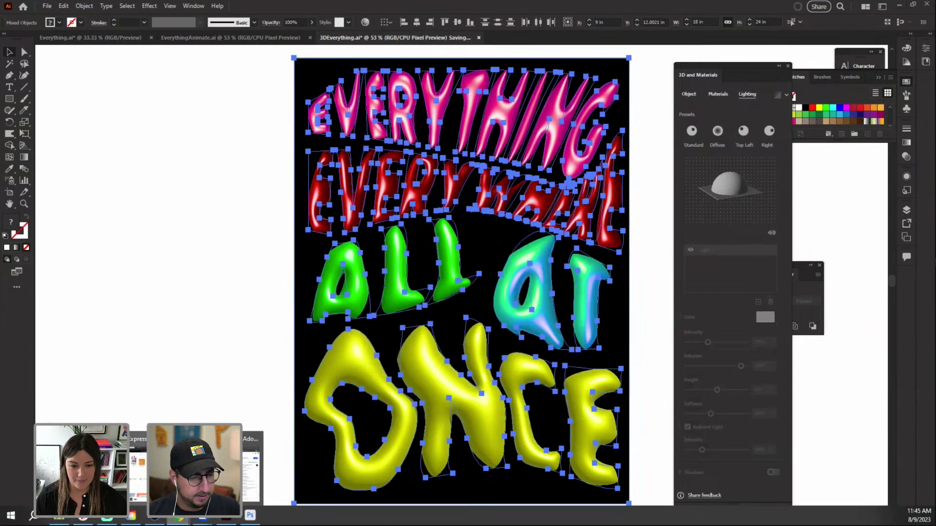
left_click(159, 470)
left_click(44, 9)
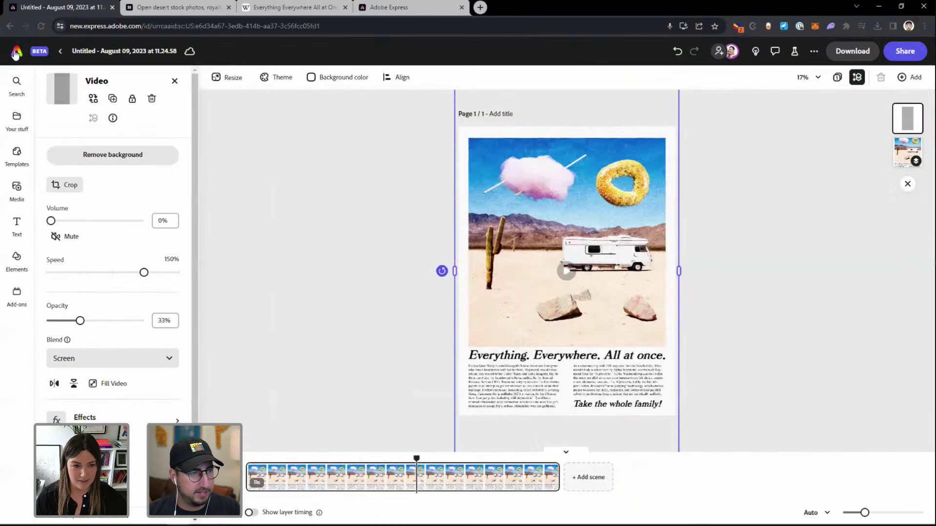
left_click(16, 54)
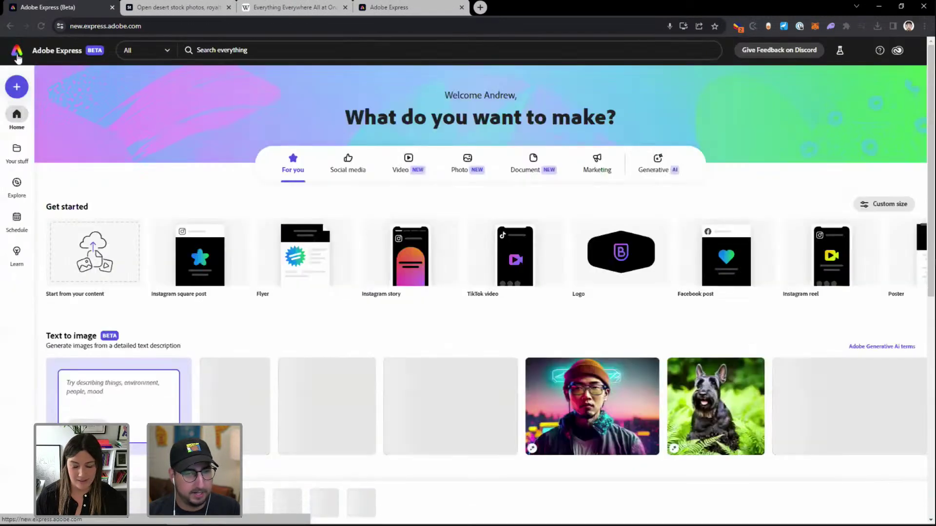
Try to start an Express project from 3DEverything.ai on the Desktop
left_click(85, 262)
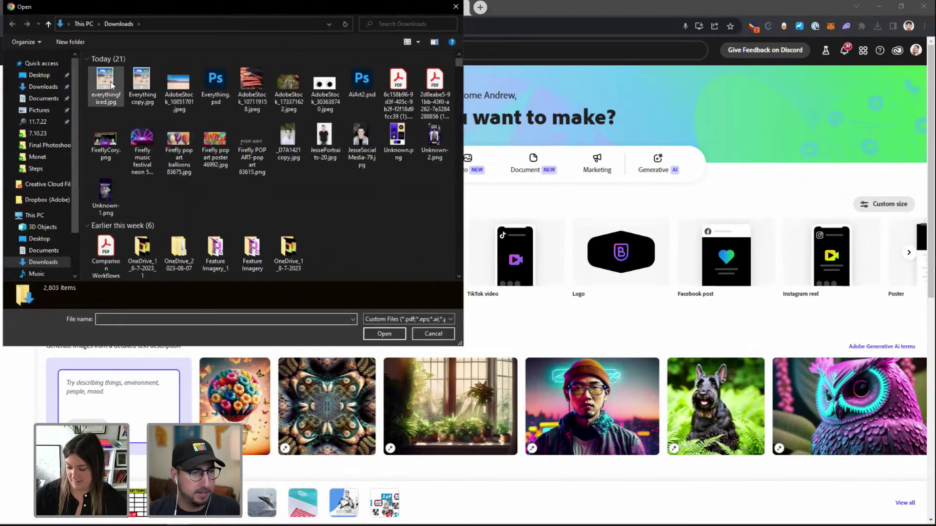
left_click(39, 75)
left_click(107, 77)
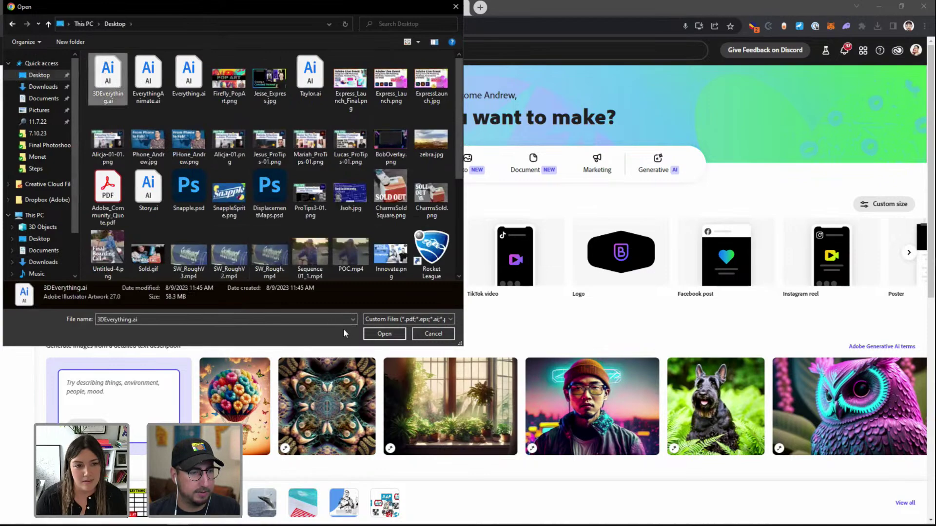
left_click(373, 334)
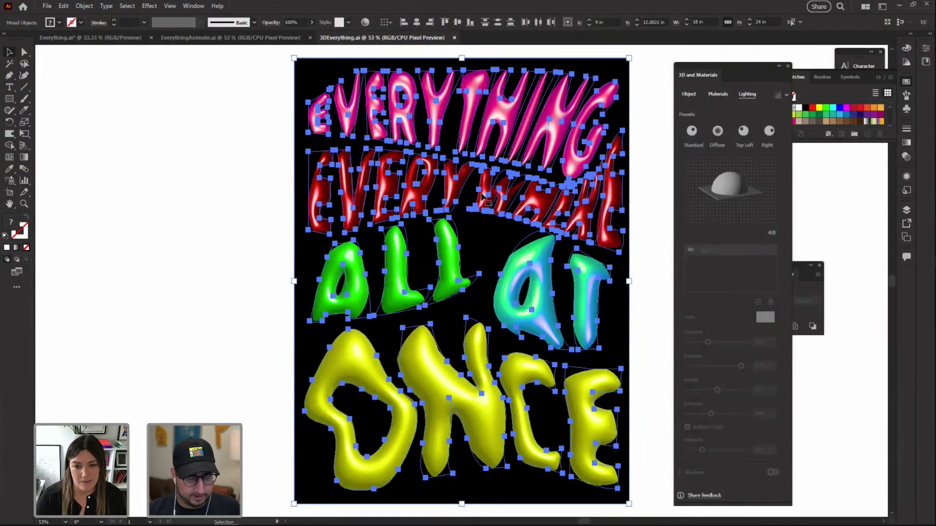
In Illustrator, scale the whole poster down proportionally about its centre to about 4.26 × 5.68 in
key("s")
left_click_drag(616, 68, 487, 214)
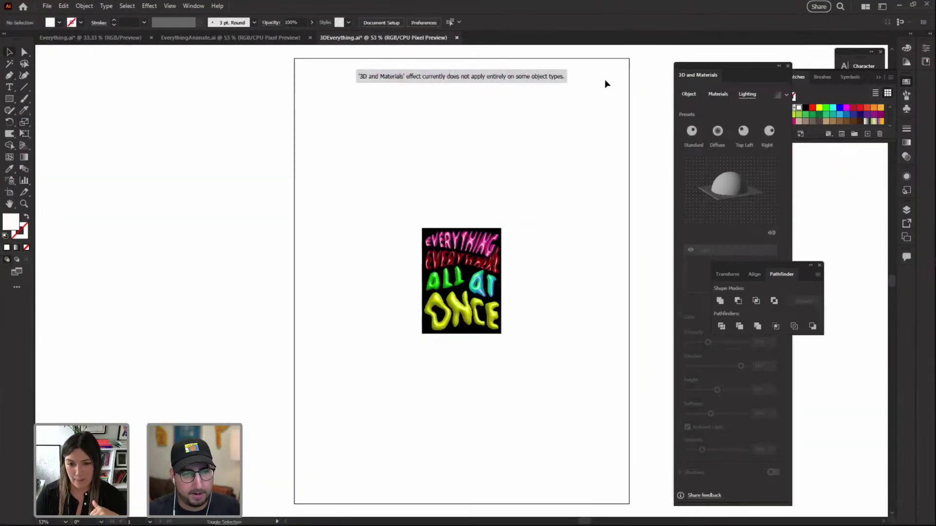
key("shift+o")
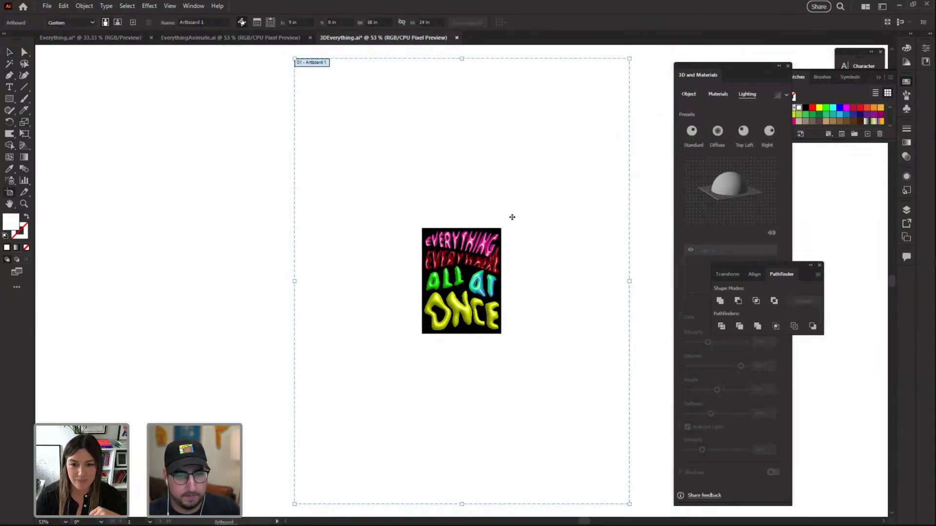
Turn off Pixel Preview and examine the reduced lettering up close
key("z")
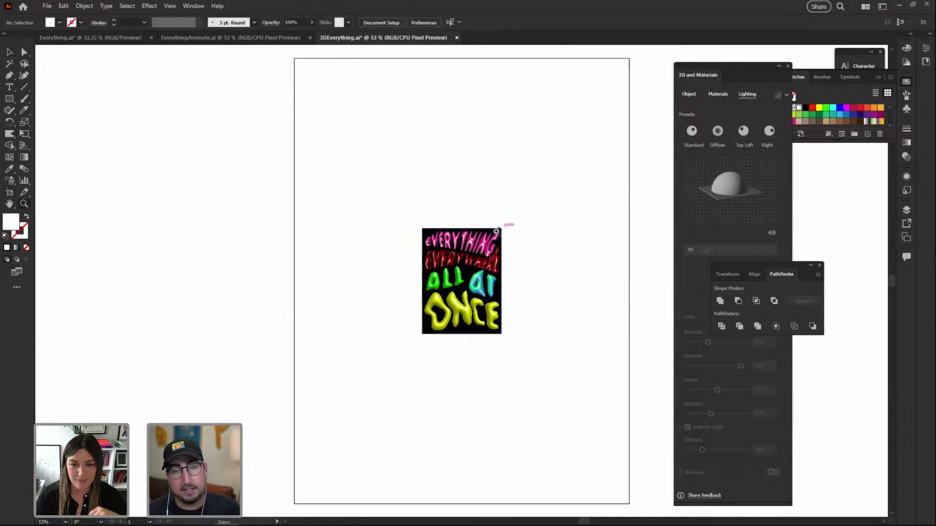
left_click(507, 224)
left_click(429, 312)
key("v")
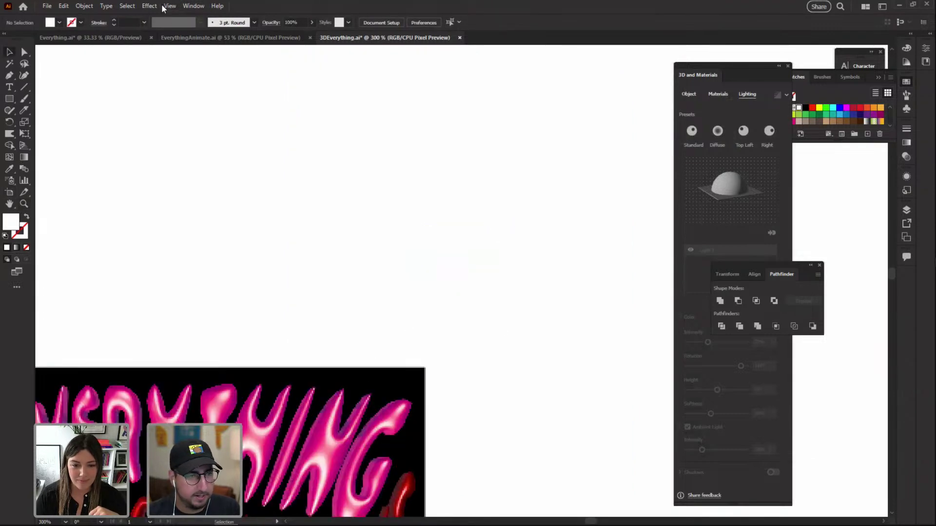
left_click(170, 6)
left_click(194, 53)
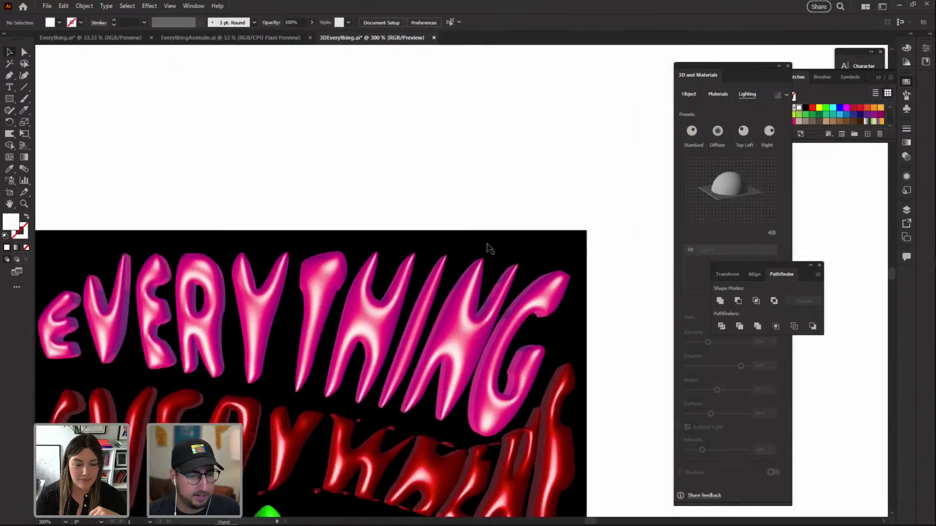
Fit the artboard to the bounds of the black background rectangle and save 3DEverything.ai
left_click(490, 247)
key("ctrl+shift+bracketright")
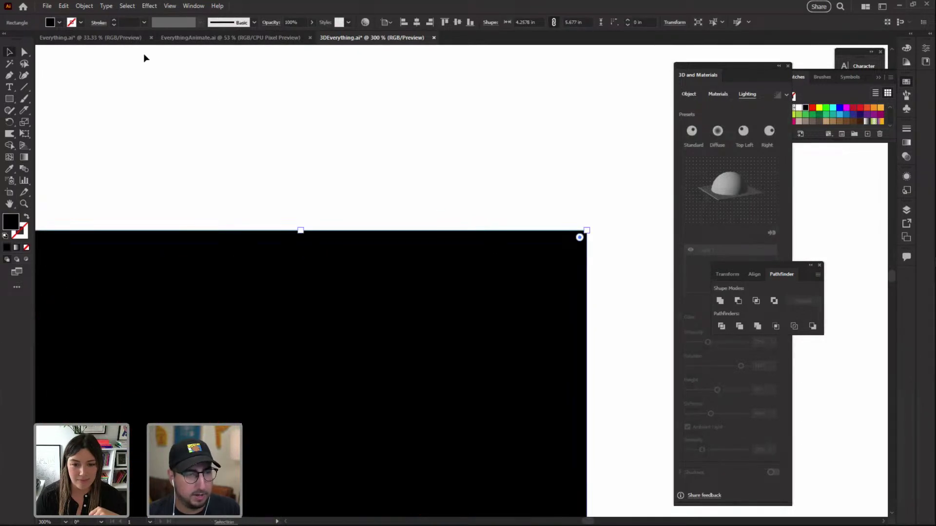
left_click(90, 7)
mouse_move(156, 391)
left_click(240, 392)
scroll(499, 229, "down", 3)
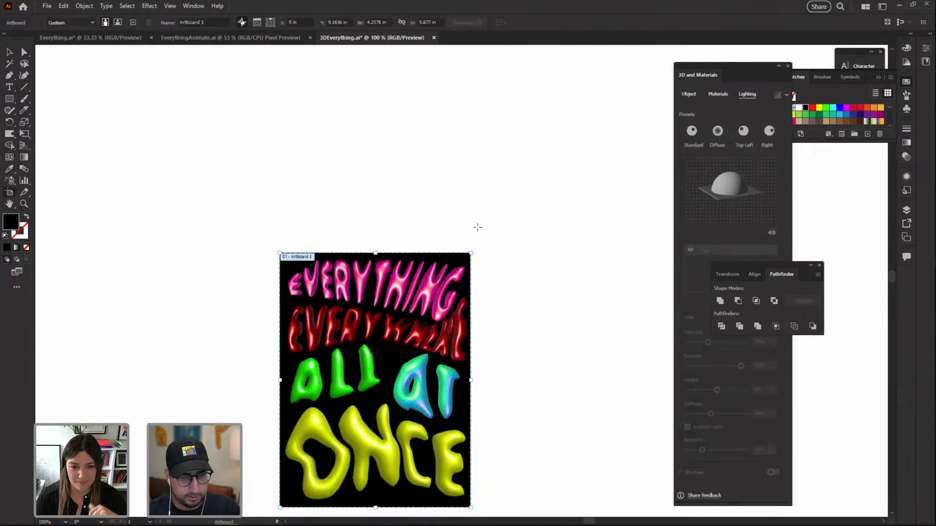
key("ctrl+s")
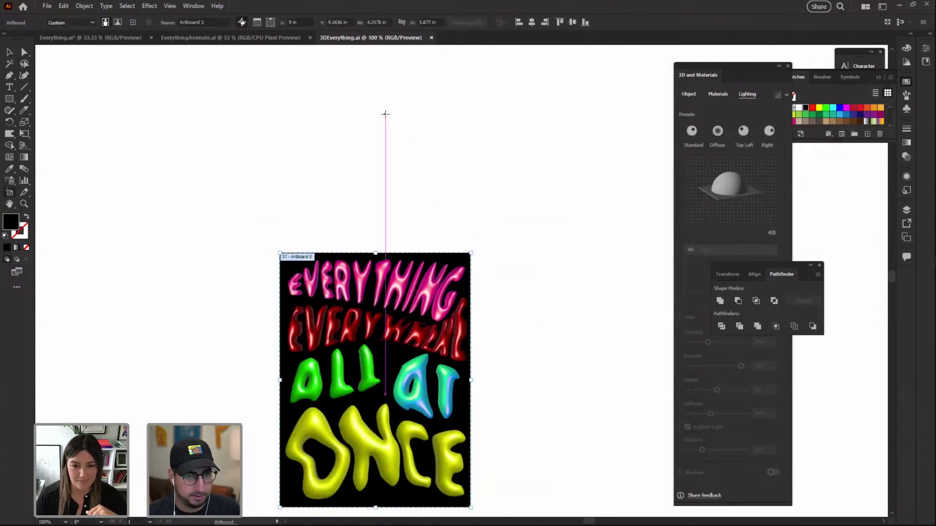
Switch to Adobe Express and start a project from the re-saved 3DEverything.ai on the Desktop
key("alt+Tab")
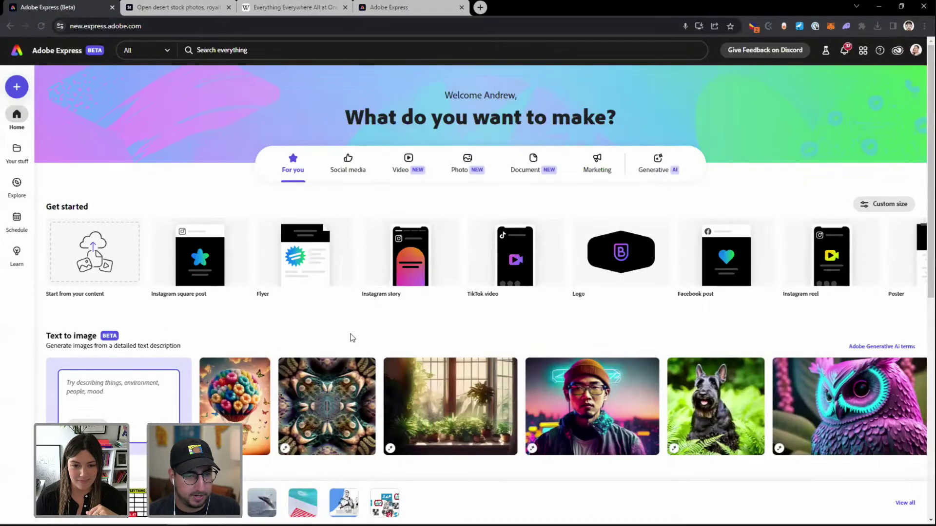
left_click(72, 266)
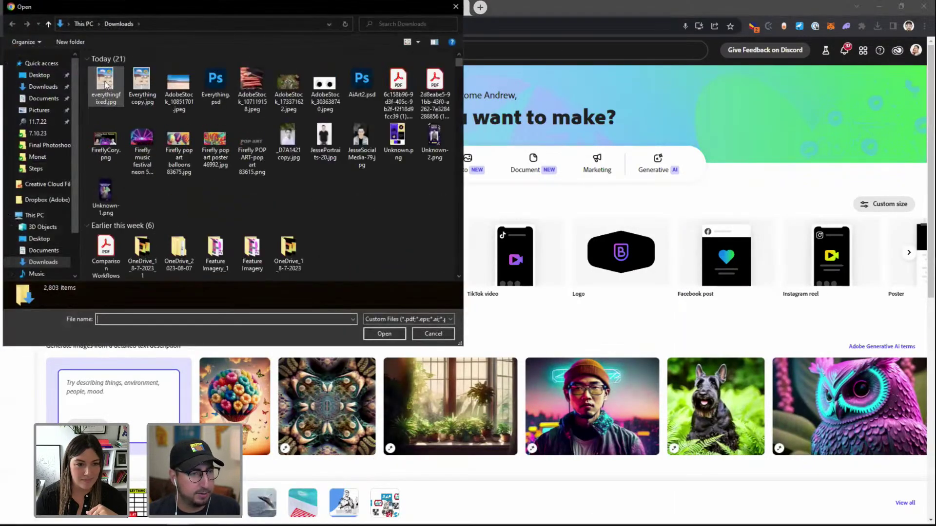
left_click(39, 75)
left_click(117, 81)
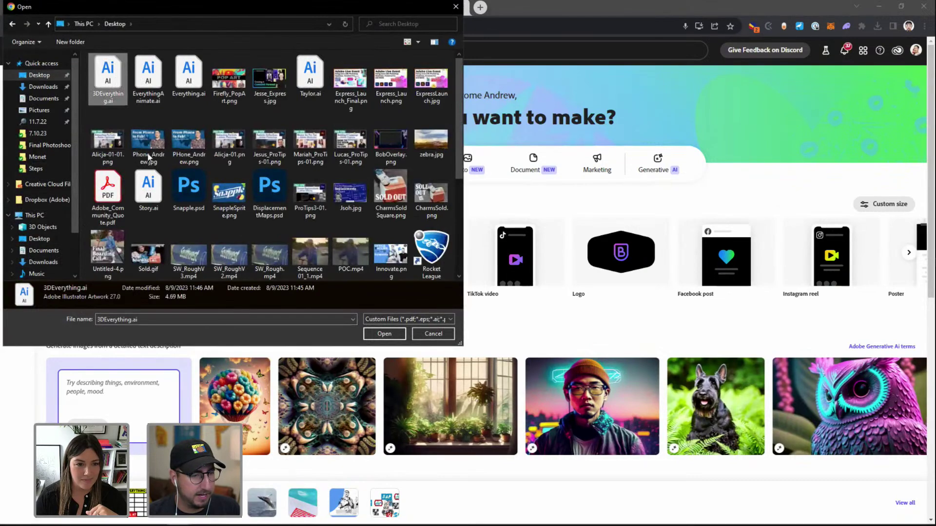
left_click(385, 333)
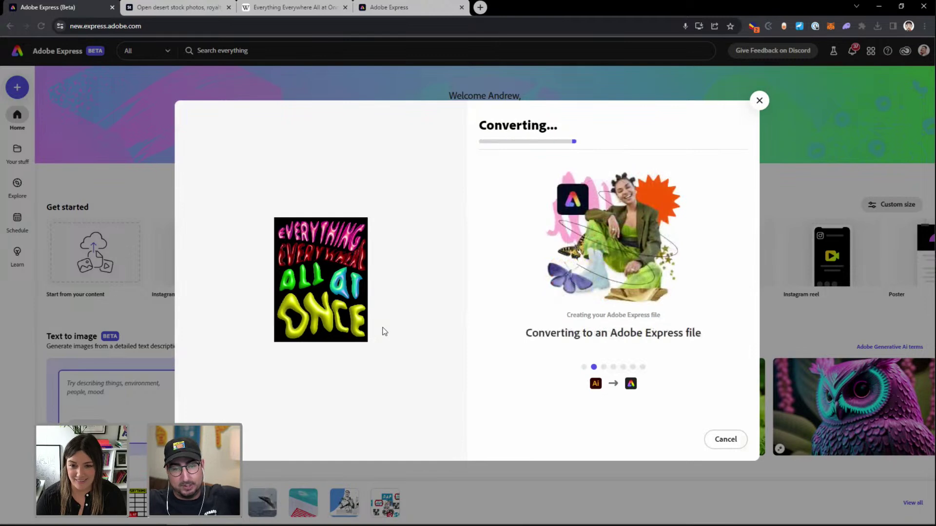
left_click(726, 440)
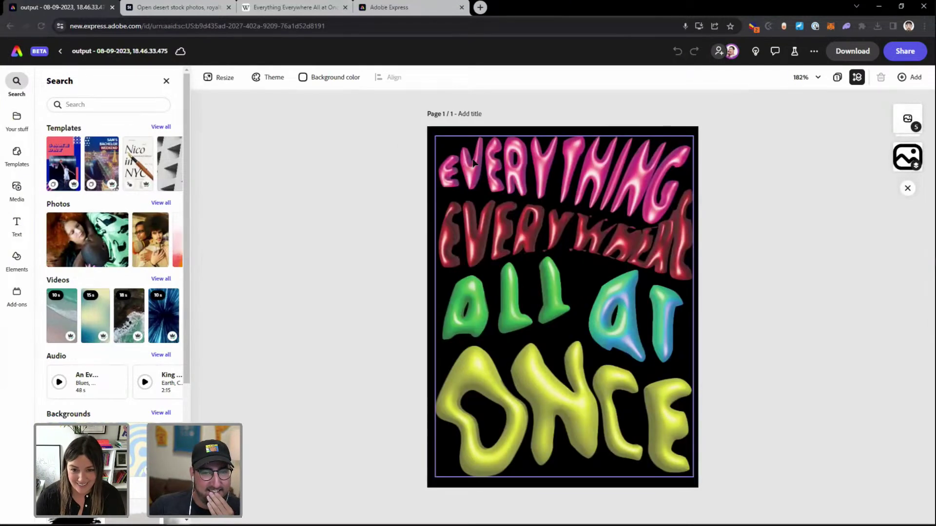
Ungroup the imported artwork and select its words individually, ending with ONCE
left_click(473, 162)
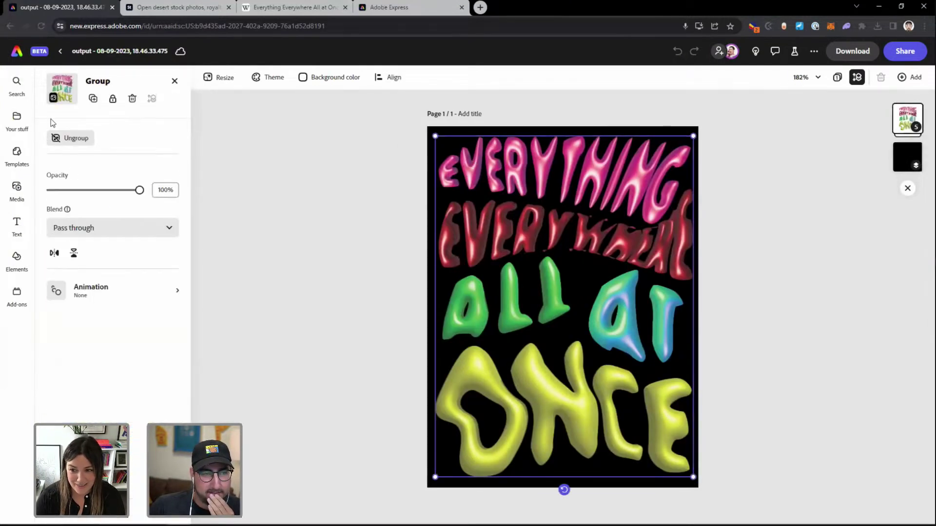
left_click(74, 140)
left_click(342, 164)
left_click(539, 254)
left_click(516, 311)
left_click(612, 314)
left_click(578, 356)
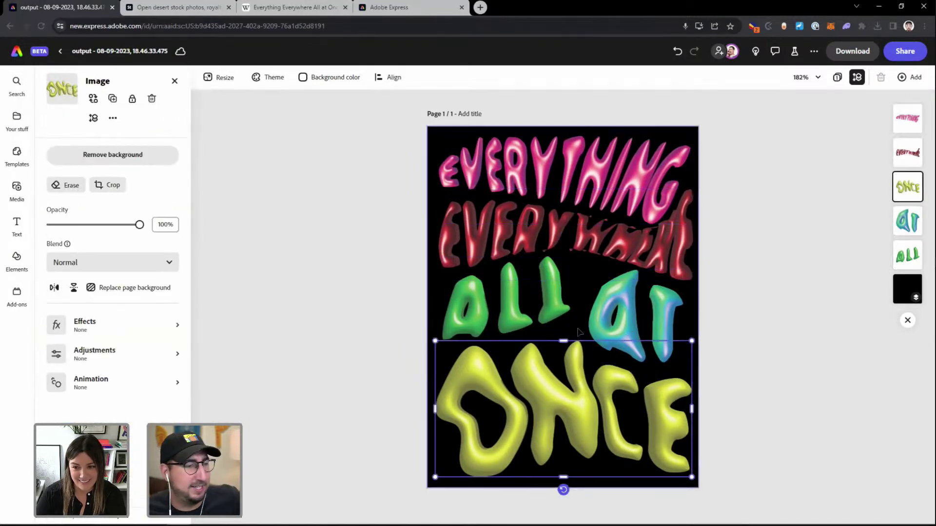
Animate the word EVERYTHING with a Tumble entrance and a looping Bob animation
left_click(564, 162)
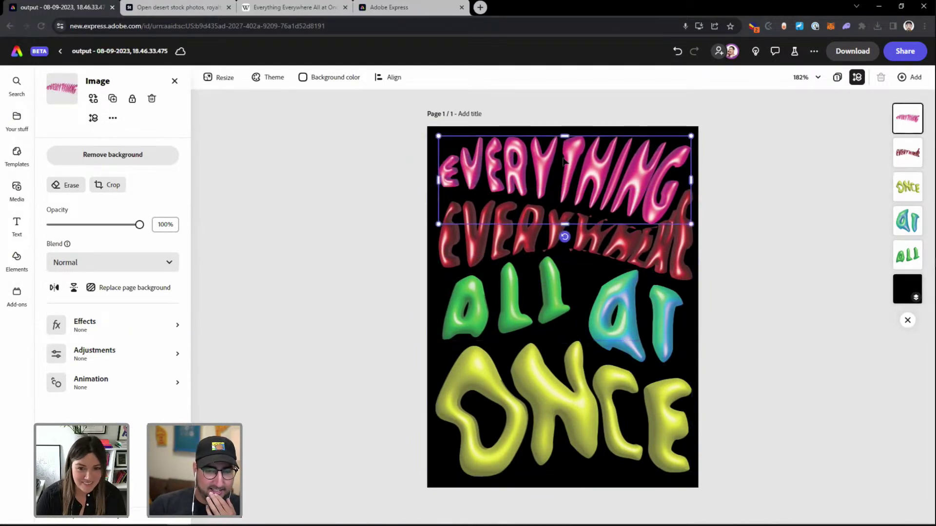
left_click(110, 385)
left_click(55, 138)
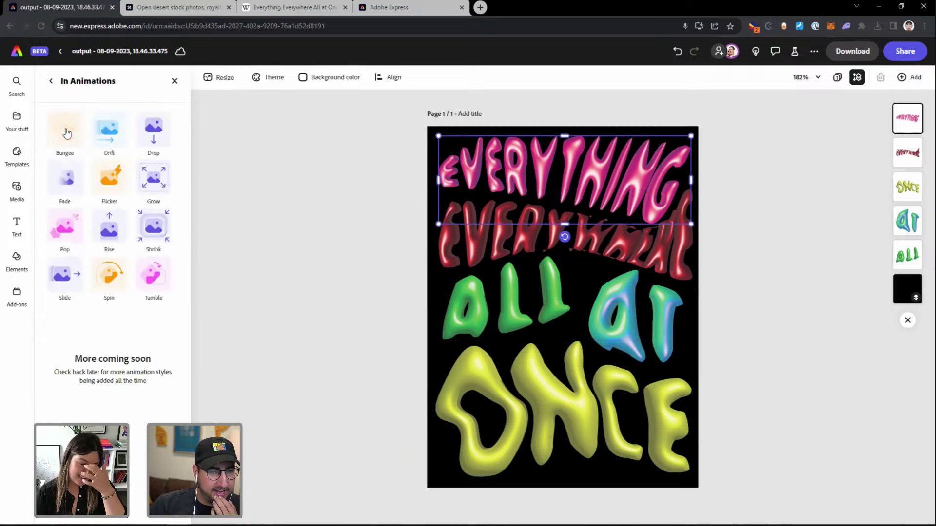
left_click(163, 278)
left_click(112, 133)
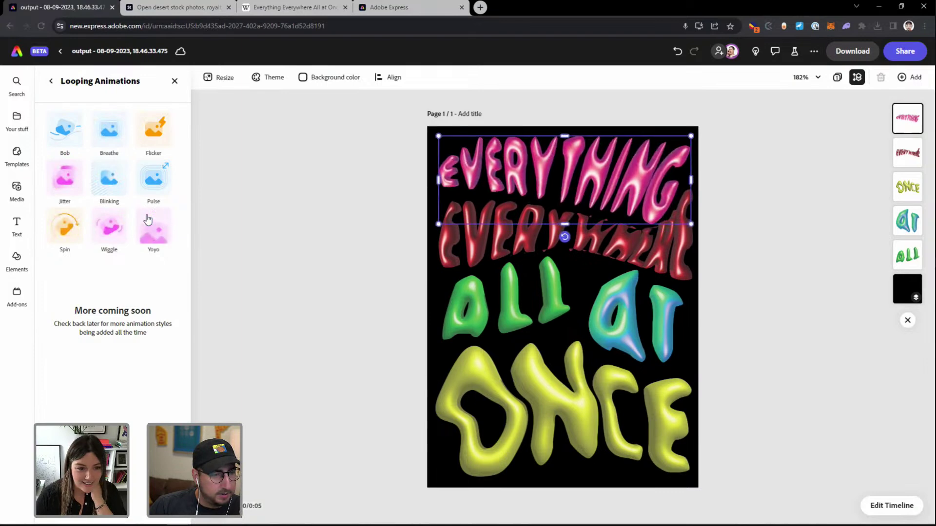
left_click(71, 138)
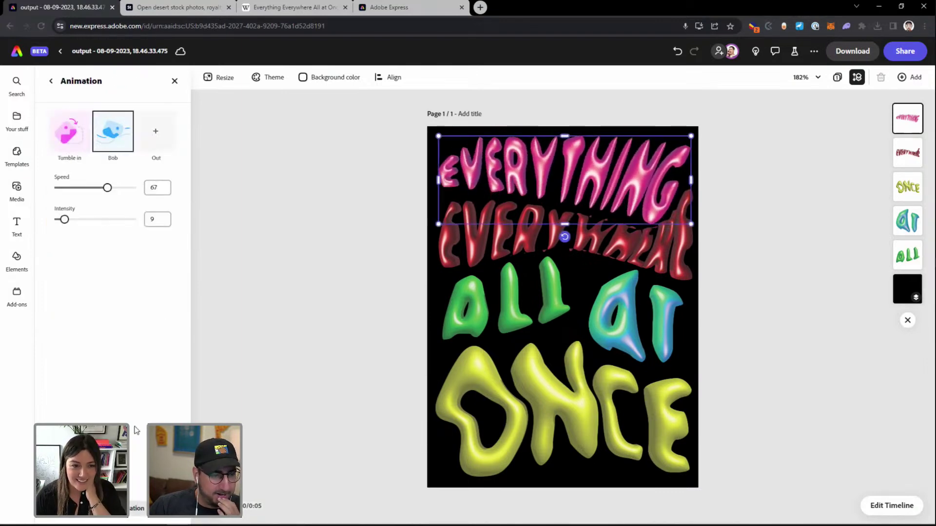
Animate the word EVERYWHERE with a Tumble entrance in the leftward direction and a looping Bob animation
left_click(525, 243)
left_click(112, 382)
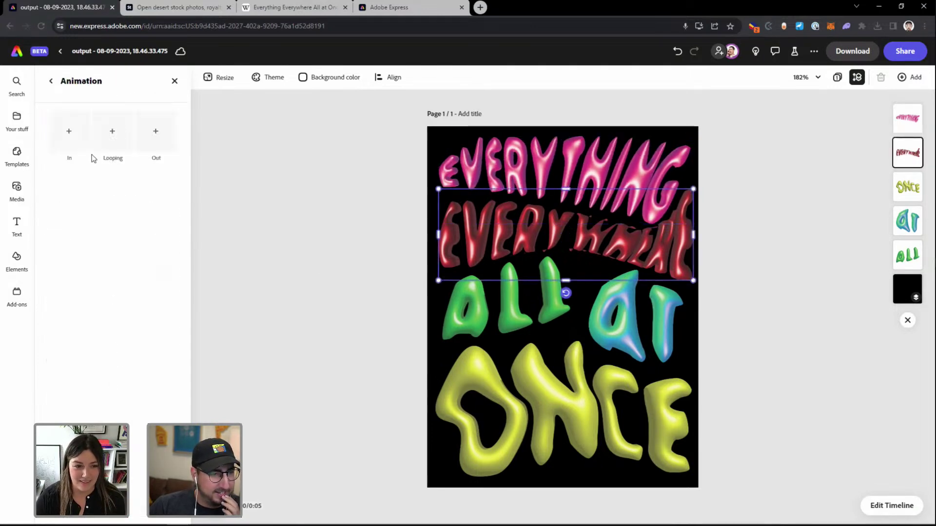
left_click(70, 131)
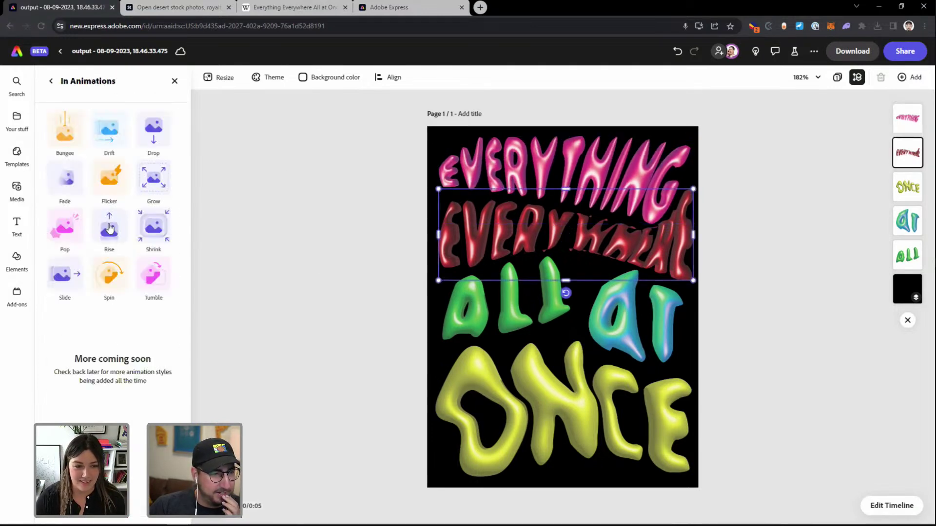
left_click(150, 279)
left_click(63, 223)
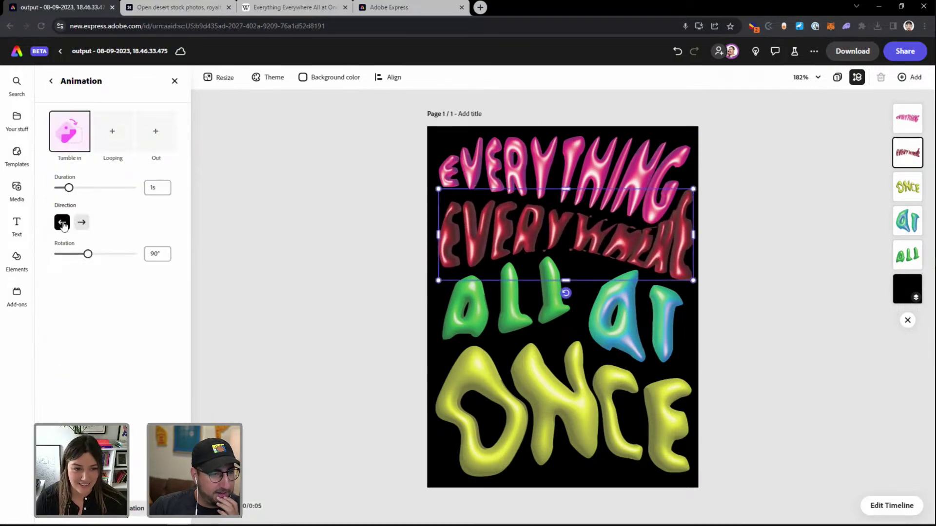
left_click(111, 135)
left_click(59, 137)
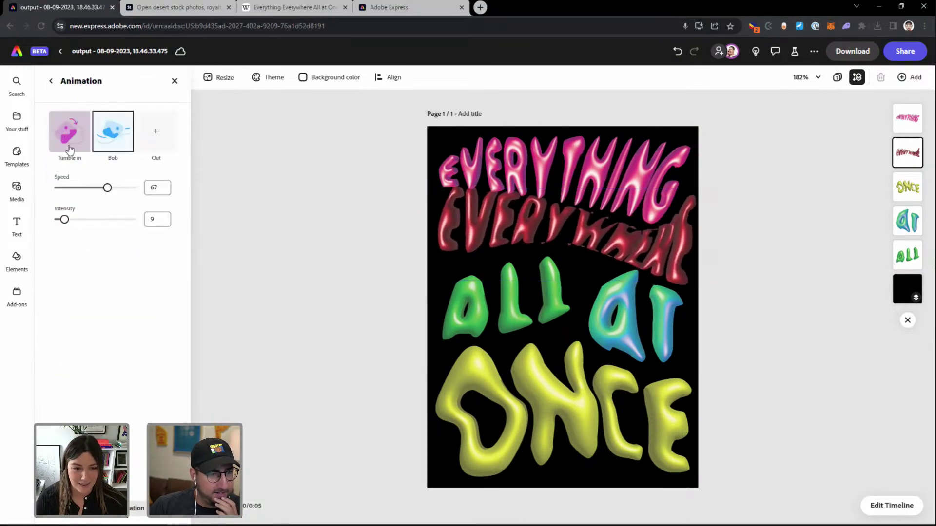
Animate the word ALL with a rightward Tumble entrance and a looping Bob animation
left_click(500, 317)
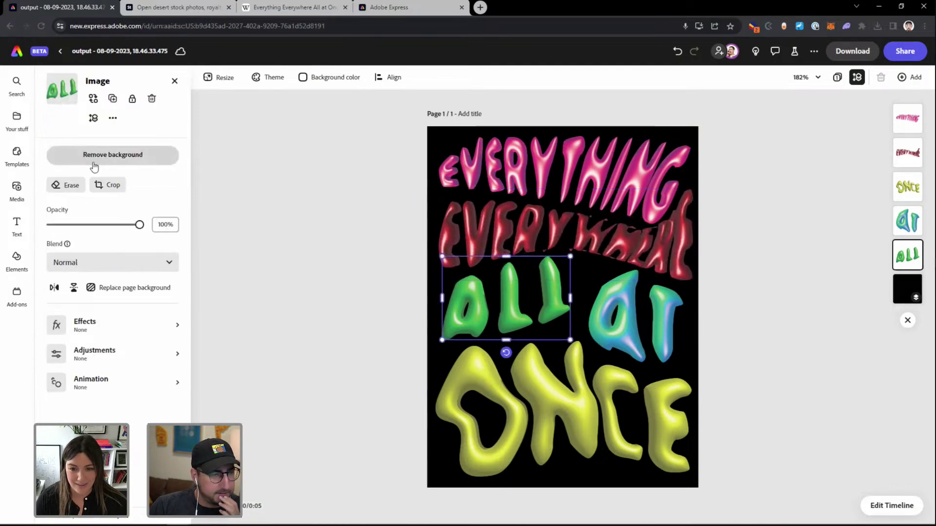
left_click(111, 385)
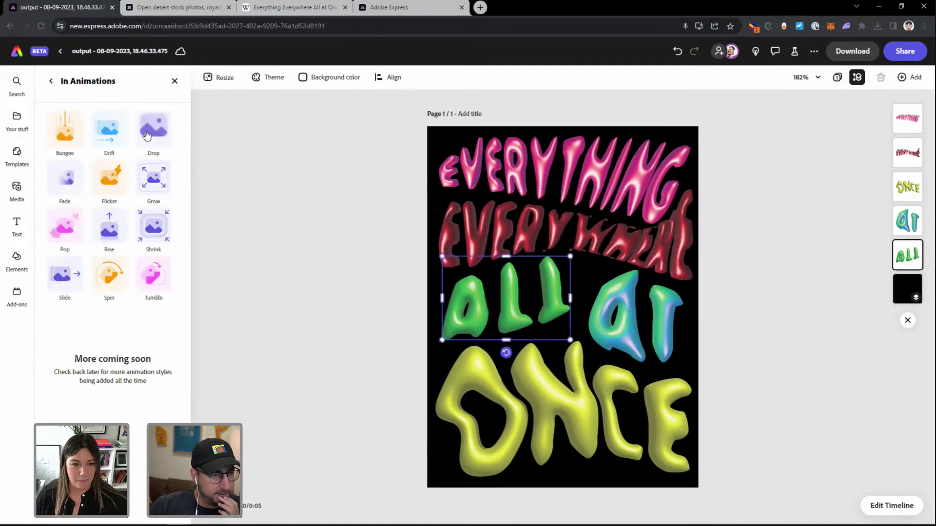
left_click(155, 287)
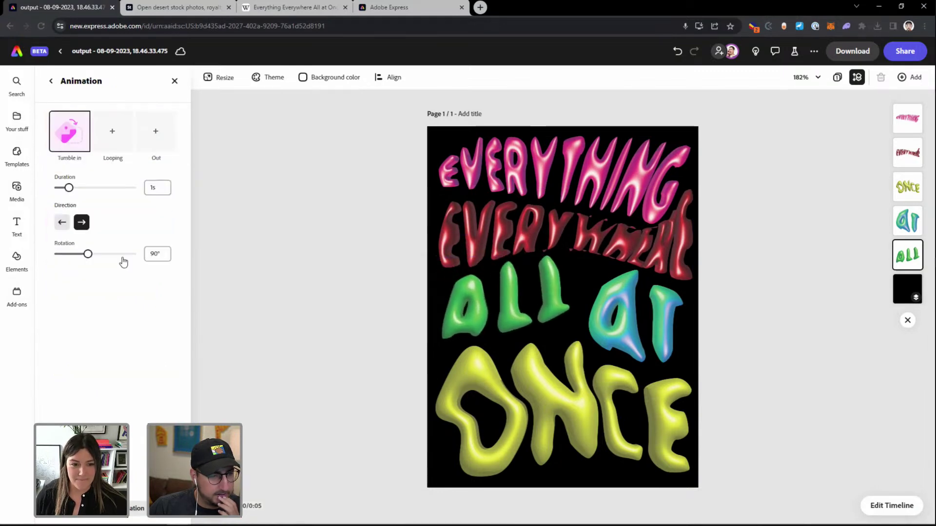
left_click(122, 139)
left_click(56, 134)
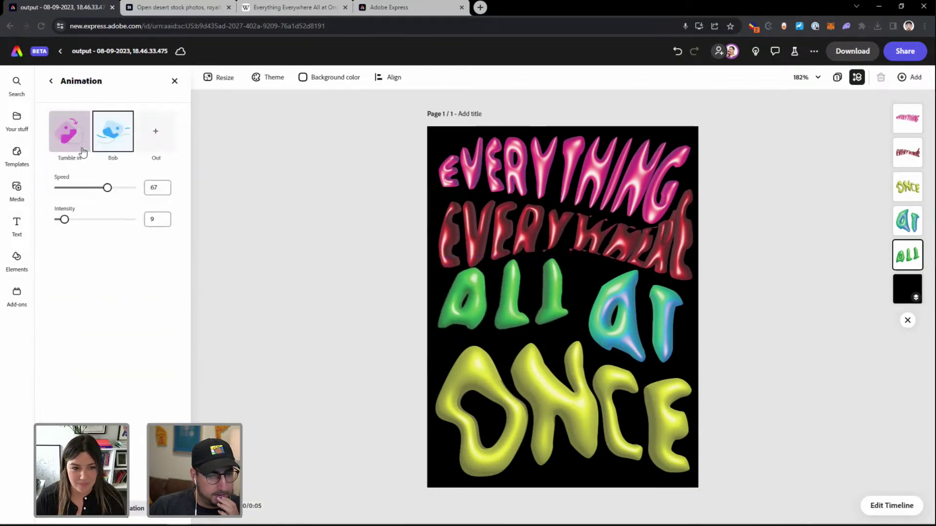
Animate the word AT with a leftward Tumble entrance and a looping Bob animation
left_click(621, 321)
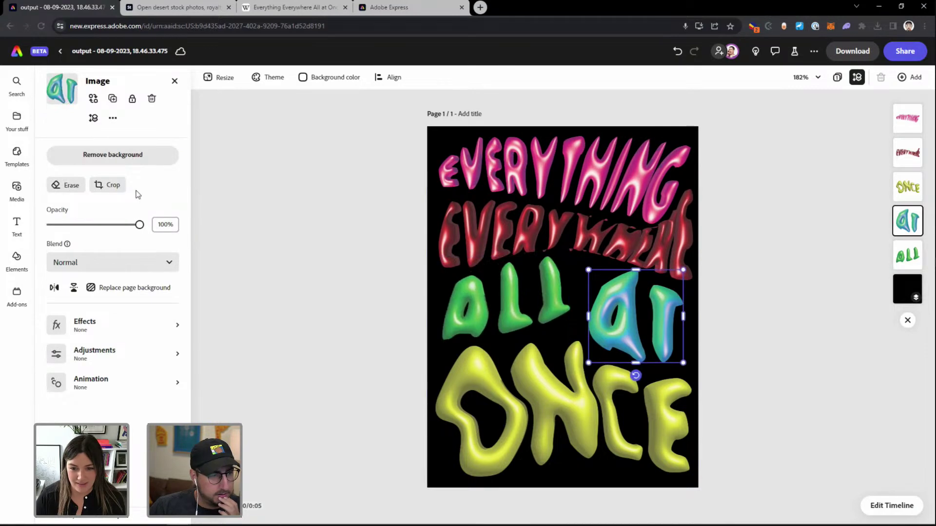
left_click(115, 382)
left_click(68, 138)
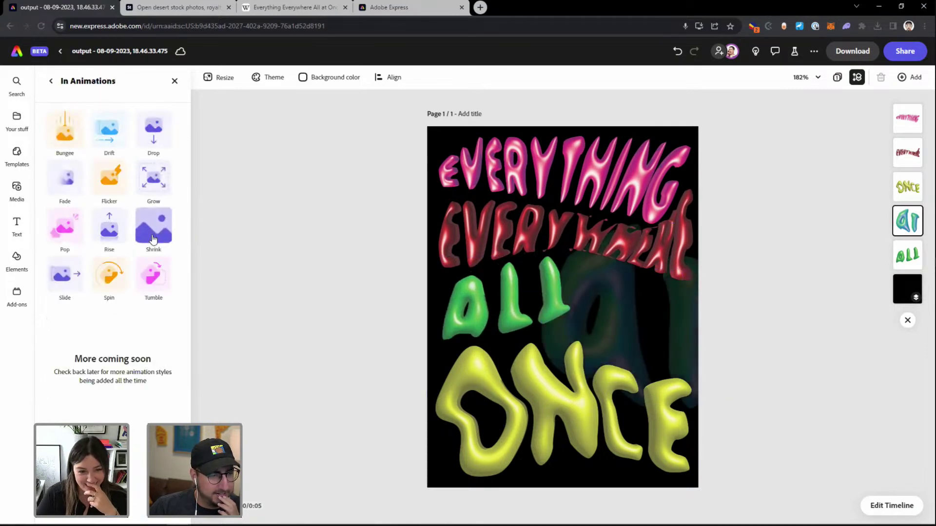
left_click(154, 275)
left_click(62, 222)
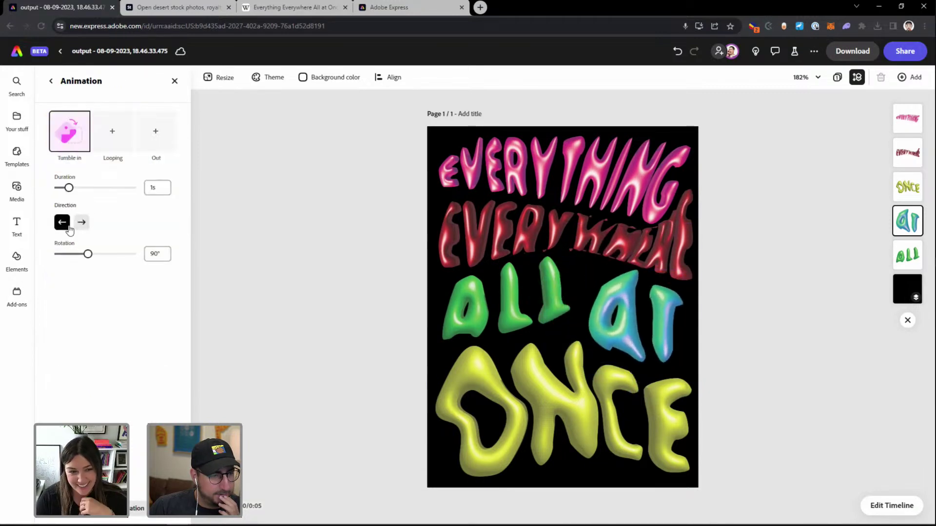
left_click(112, 131)
left_click(62, 136)
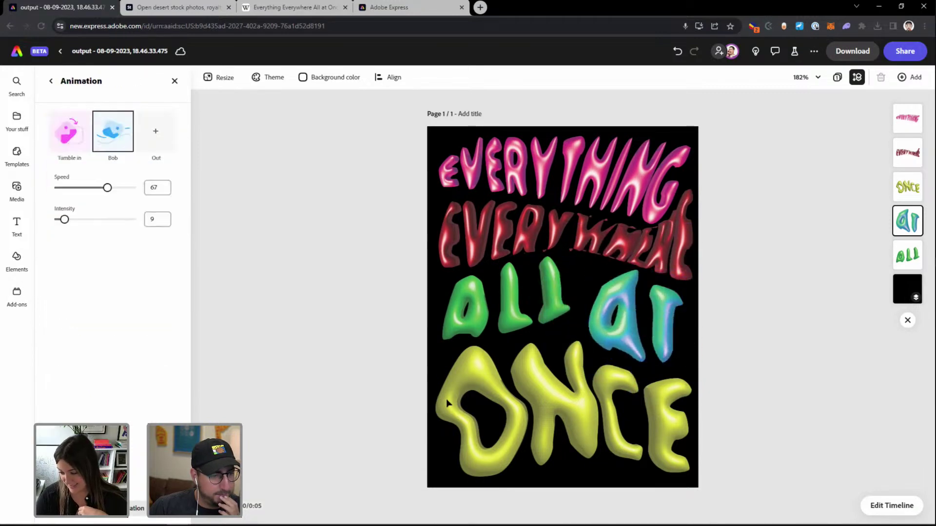
Give the word ONCE a Tumble entrance and a looping Bob animation
left_click(518, 438)
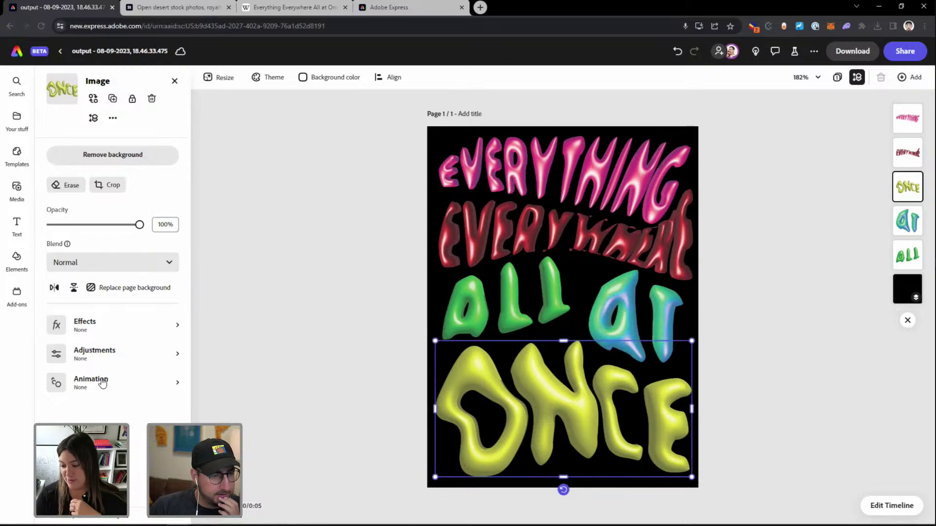
left_click(102, 380)
left_click(60, 122)
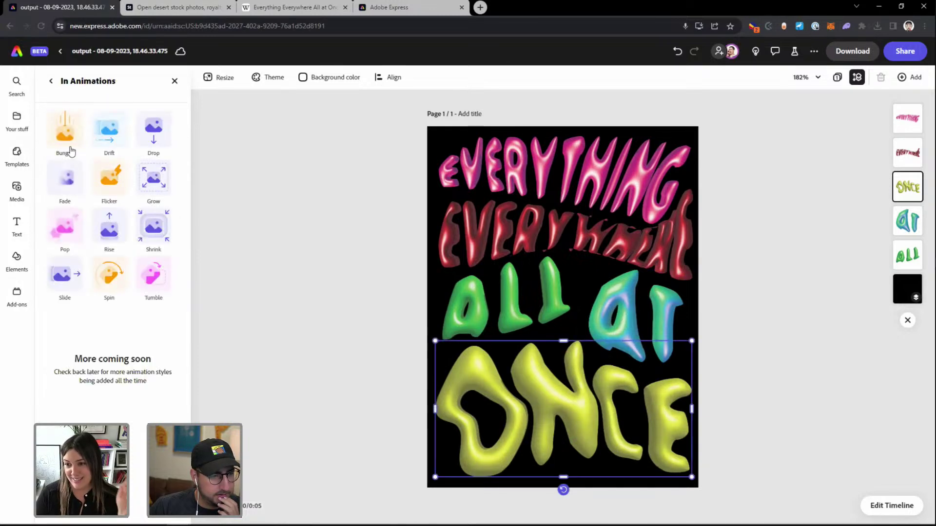
left_click(144, 241)
left_click(102, 141)
left_click(74, 142)
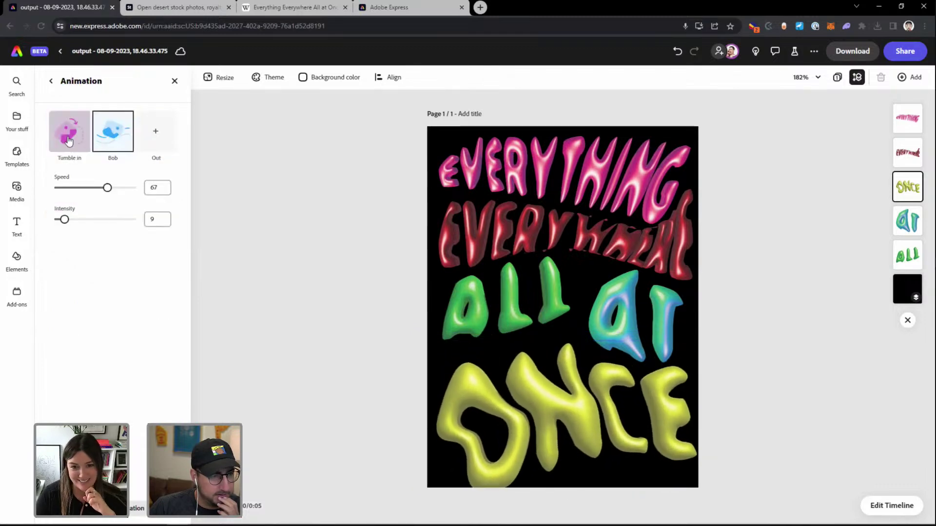
Remove ONCE's entrance animation, reapply Tumble and set its direction to leftward
left_click(72, 136)
left_click(74, 139)
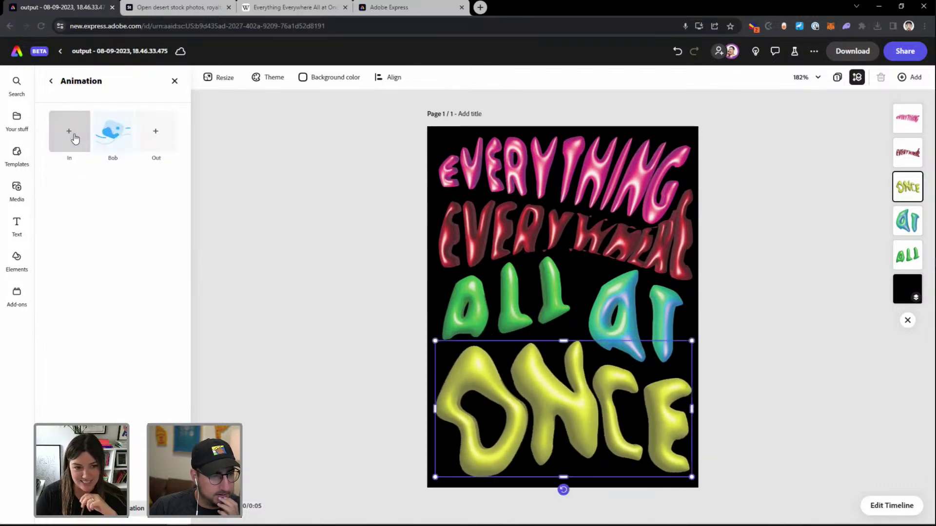
left_click(72, 136)
left_click(147, 270)
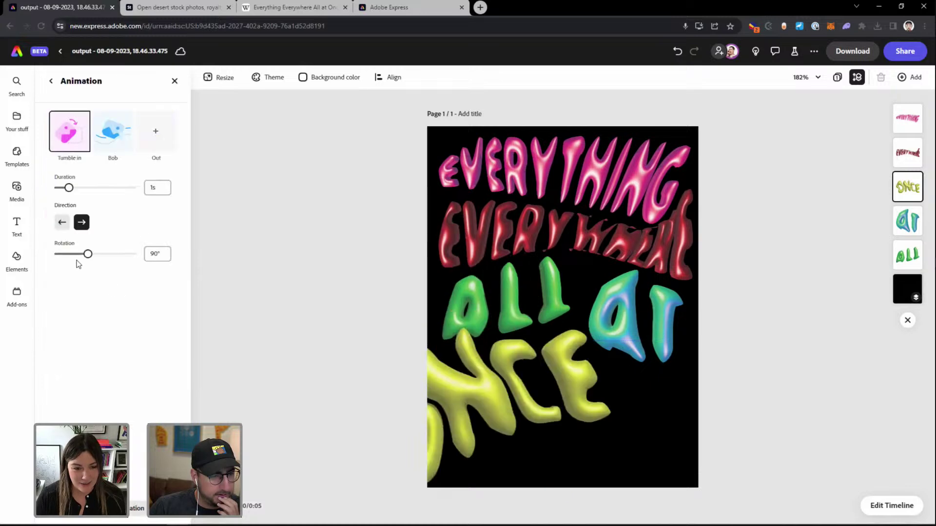
left_click(62, 222)
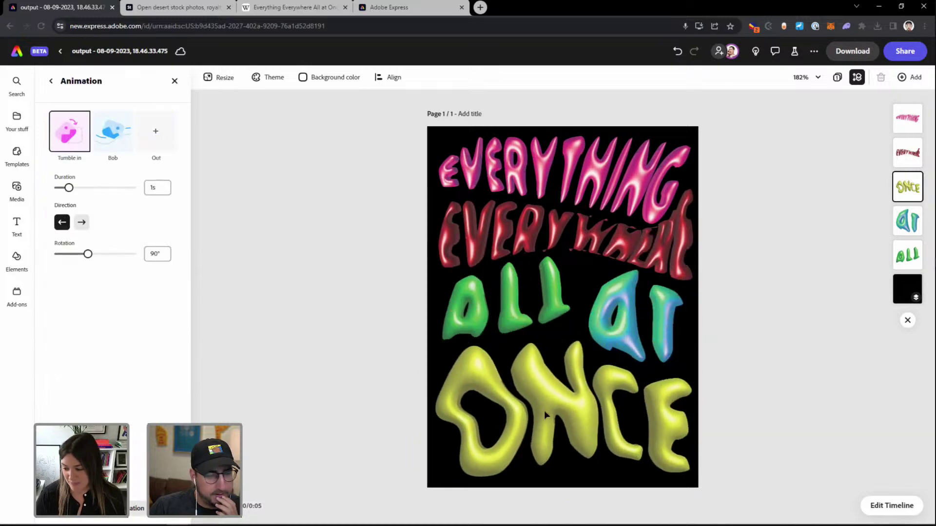
Open the timeline with layer timing shown and trim ONCE so it starts at about 4 seconds
left_click(890, 505)
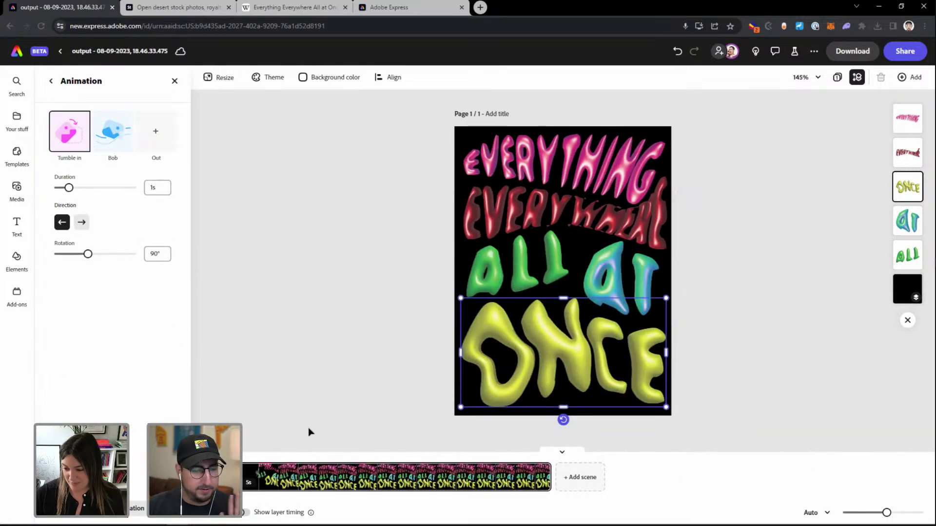
left_click(244, 512)
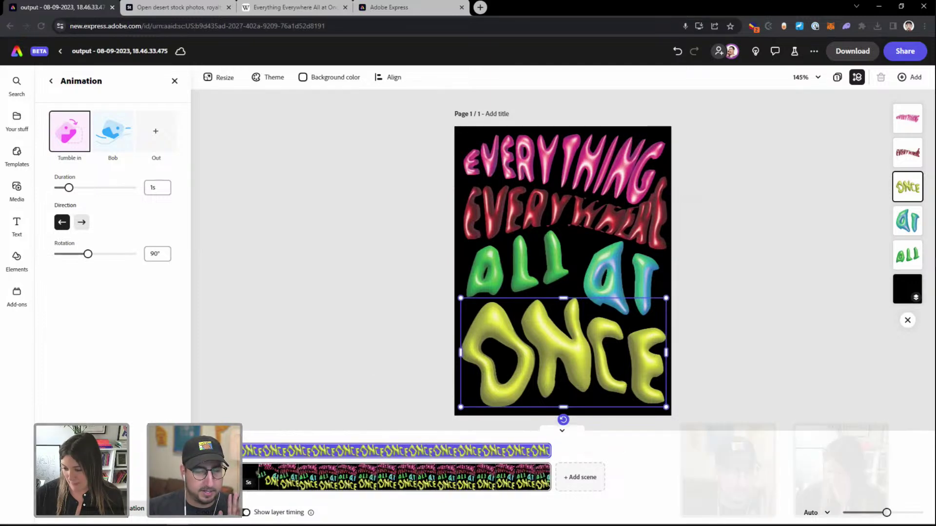
left_click_drag(239, 456, 485, 458)
left_click(482, 460)
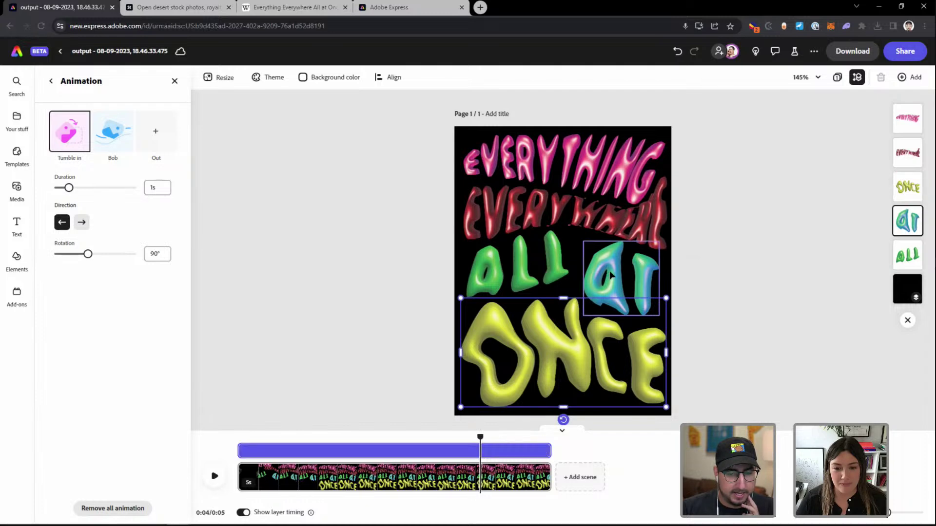
Trim the layer timing so AT starts at about 3.4 seconds and ALL at about 3 seconds
left_click_drag(247, 452, 453, 435)
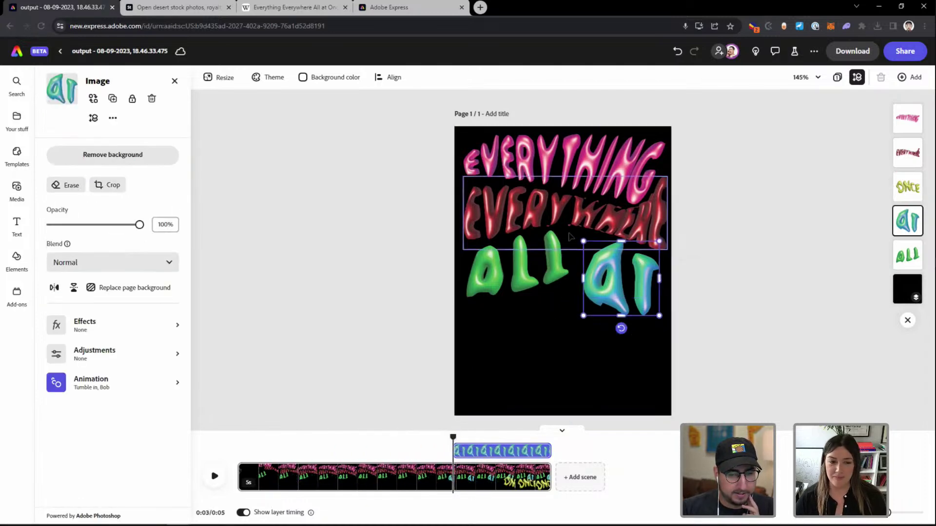
left_click(514, 268)
left_click_drag(246, 458, 427, 454)
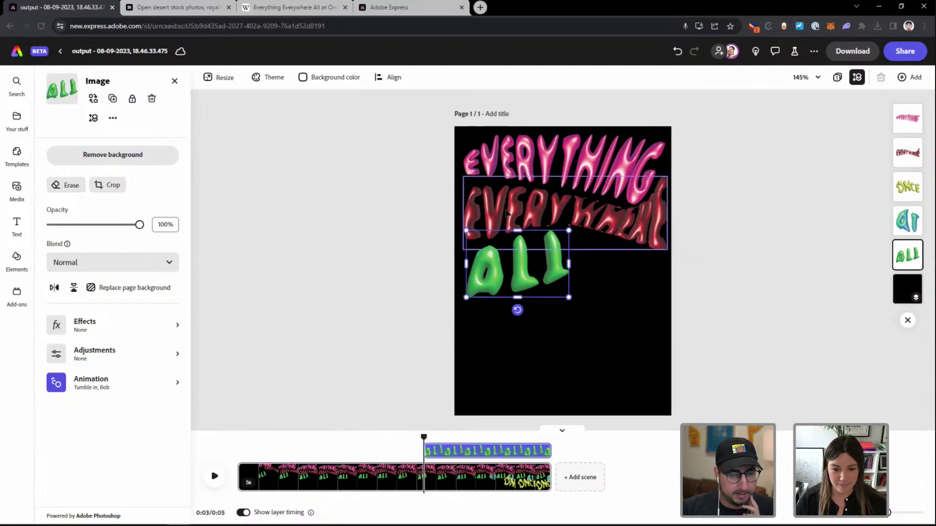
Trim the layer timing so EVERYWHERE starts at about 2 seconds and EVERYTHING somewhat earlier
left_click(517, 212)
left_click_drag(242, 450, 374, 450)
left_click(525, 156)
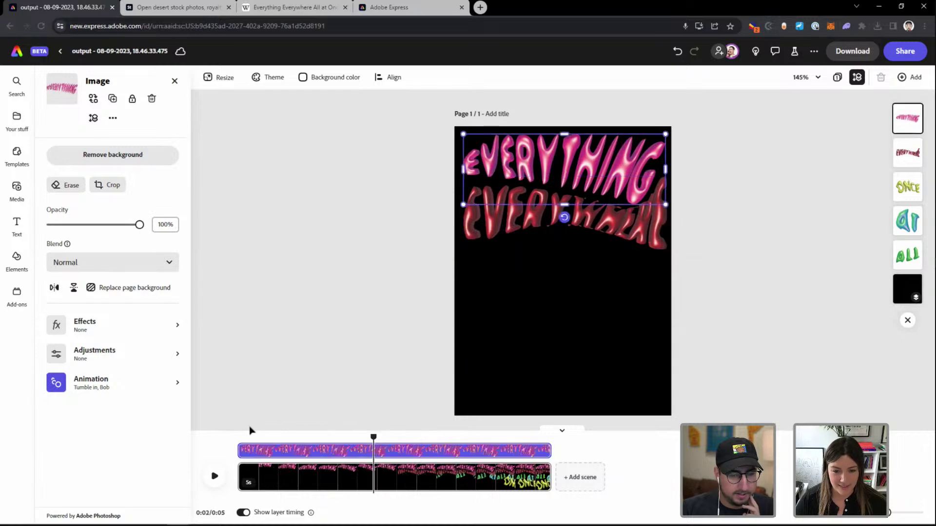
left_click_drag(243, 451, 331, 451)
Extend the scene's duration to 9.3 seconds, previewing the animation from the start before and after the change
left_click(238, 438)
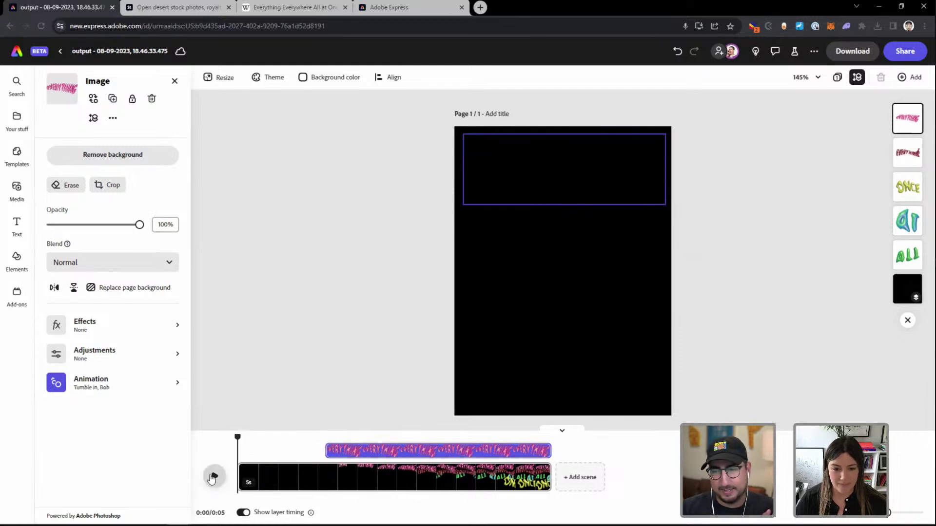
left_click(213, 477)
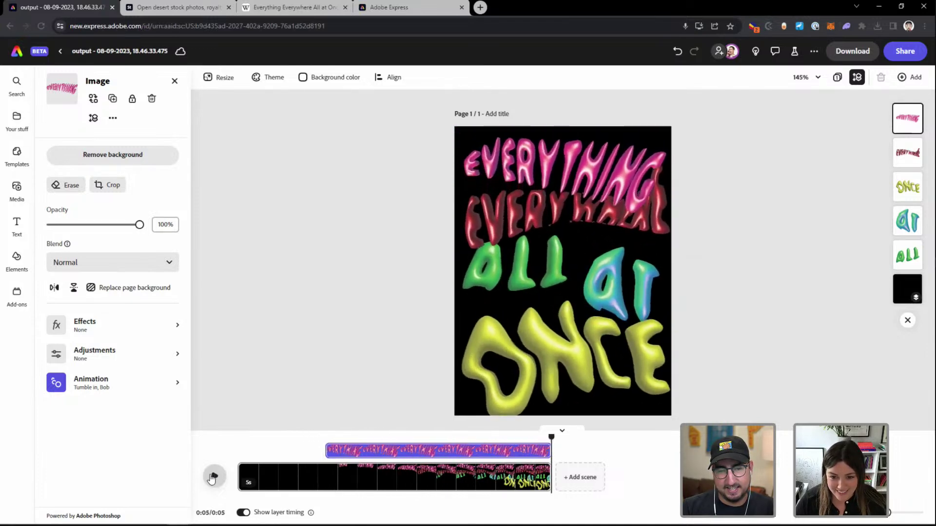
left_click_drag(546, 477, 789, 477)
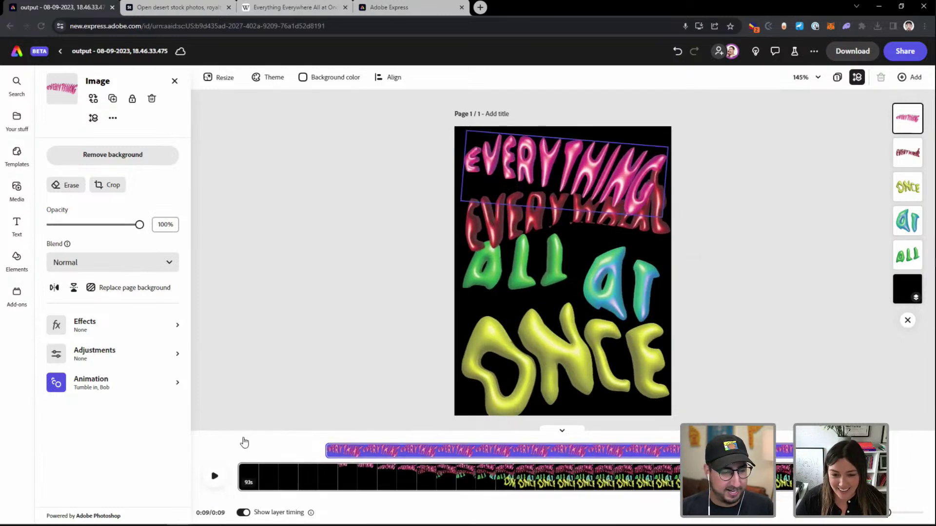
left_click(245, 442)
left_click(213, 476)
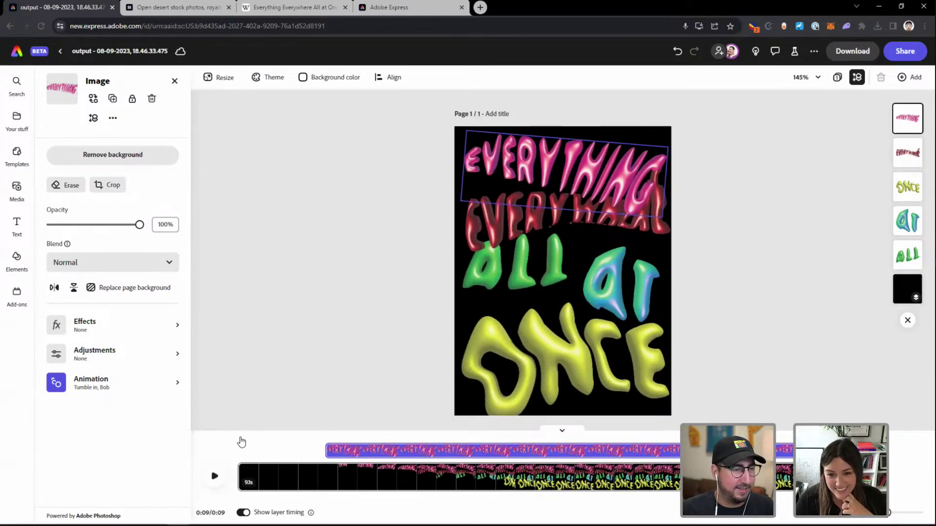
Return the playhead to the scene's start and open voiceover recording from the audio media
left_click(240, 441)
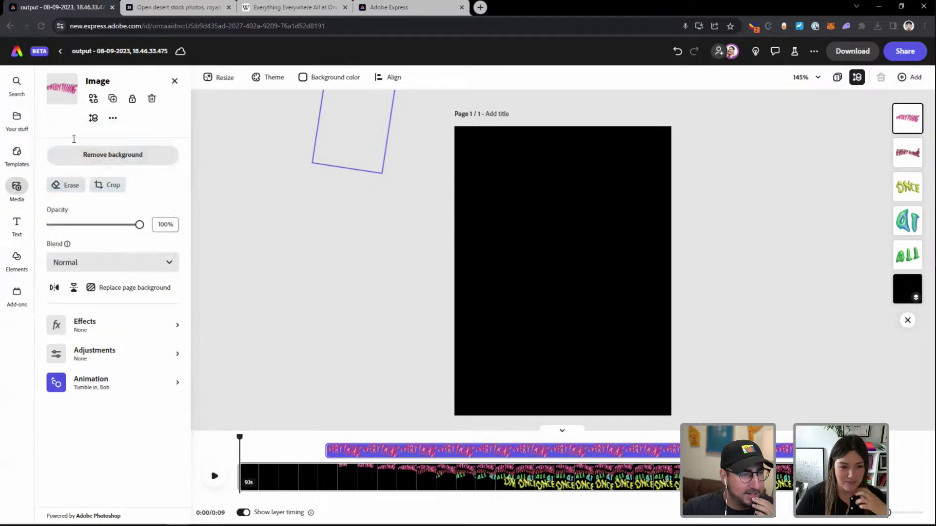
left_click(16, 187)
left_click(115, 104)
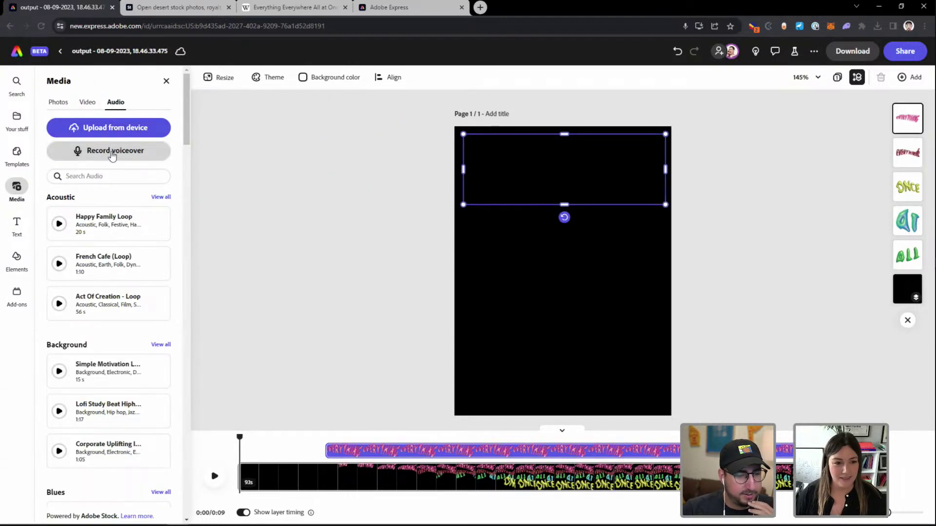
left_click(223, 437)
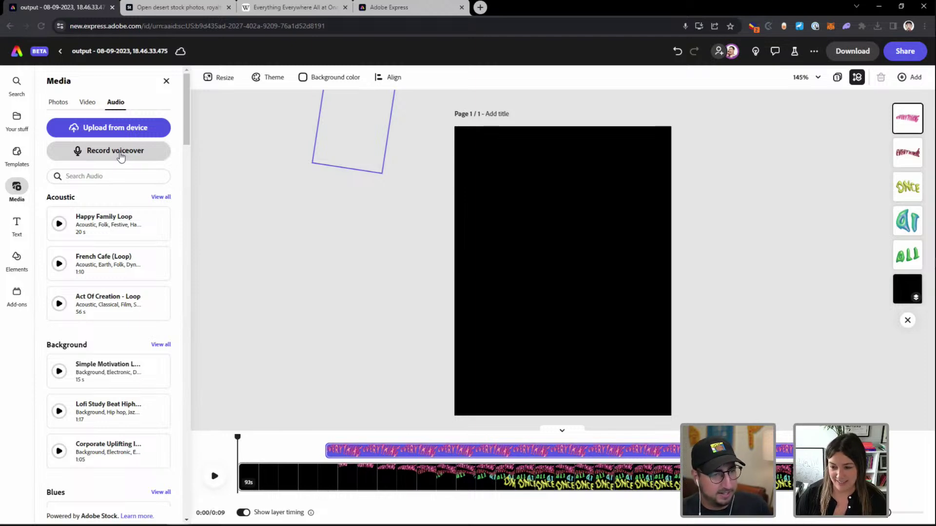
left_click(121, 156)
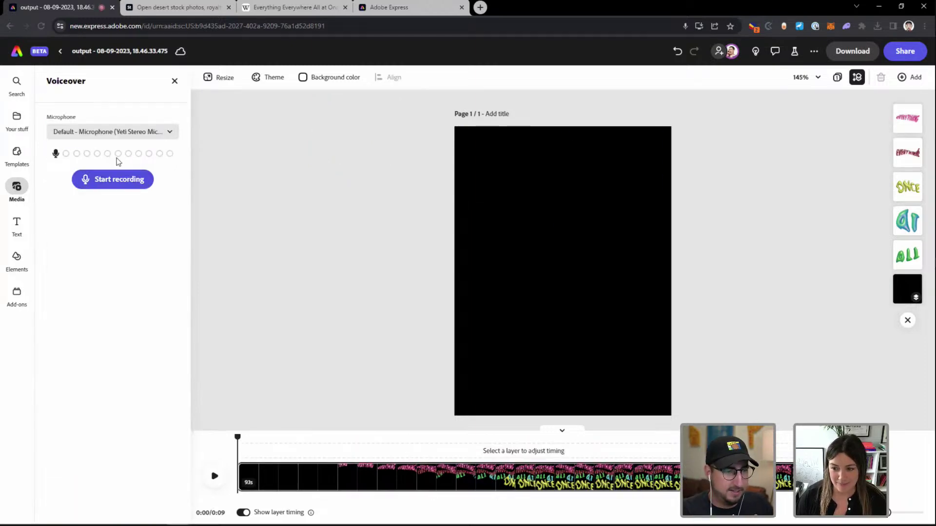
Record a trial voiceover over the animation, play it back from the start, and delete it
left_click(118, 180)
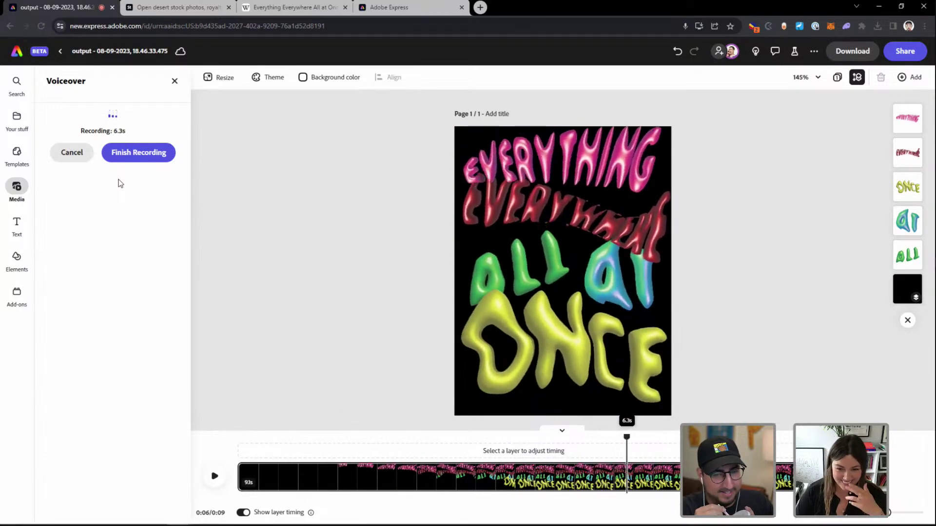
left_click(139, 152)
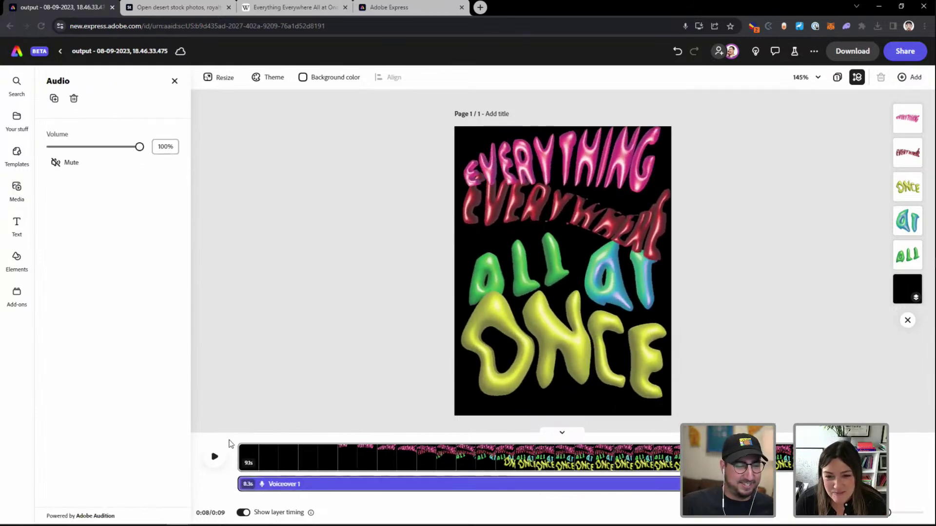
left_click(237, 441)
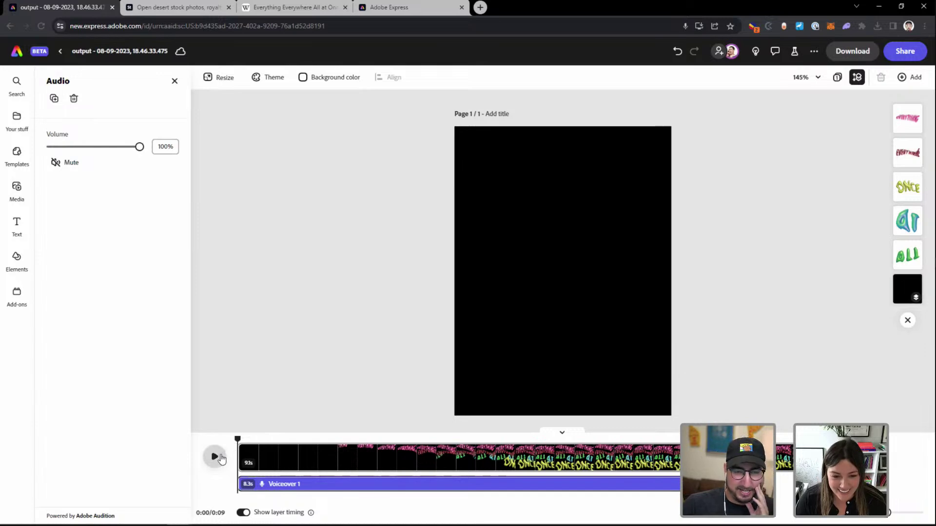
left_click(219, 458)
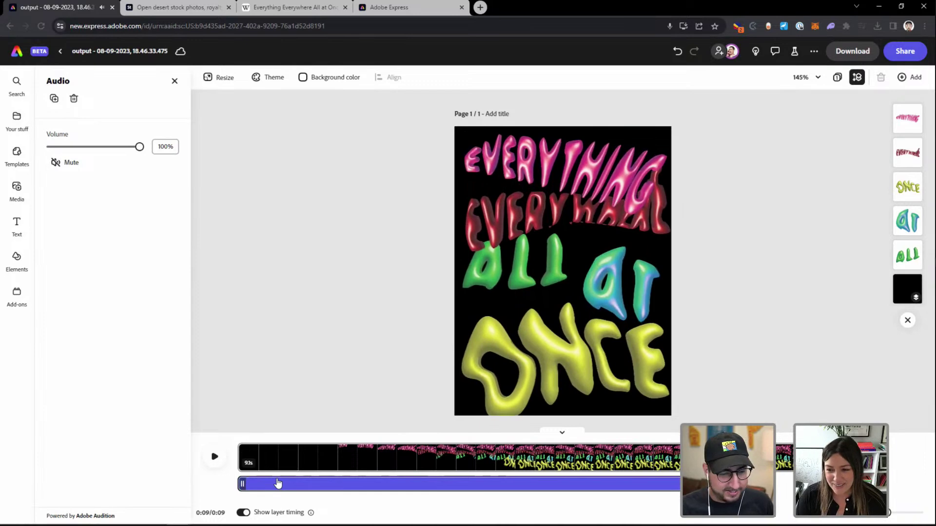
key("Delete")
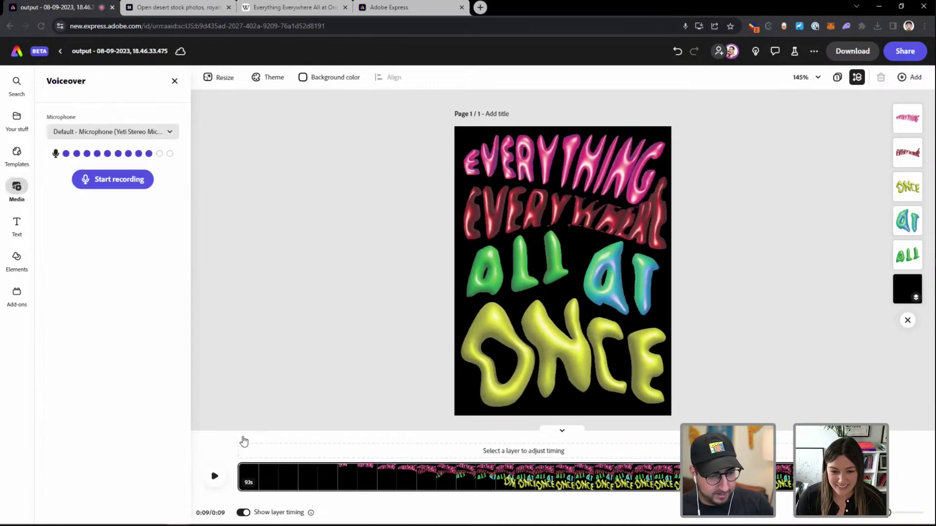
Record a new voiceover from the start of the scene and play it back with the animation
left_click(240, 440)
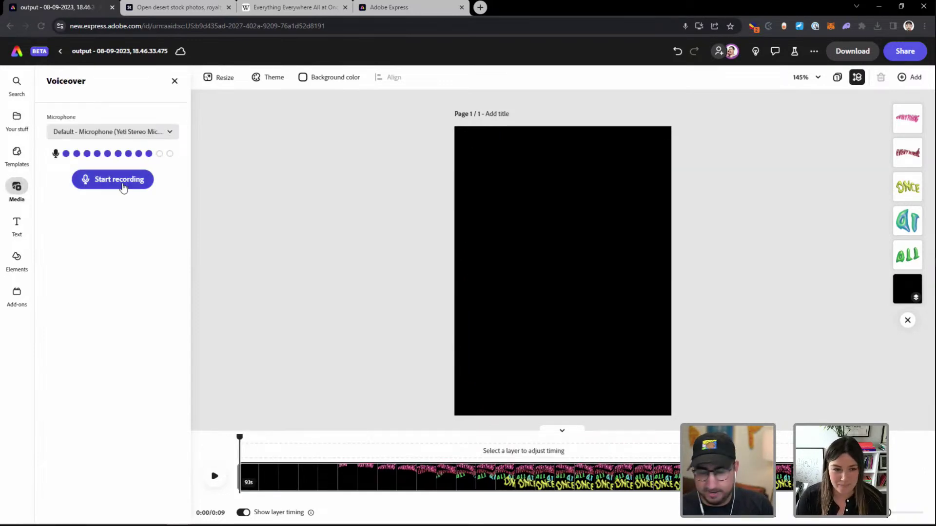
left_click(122, 187)
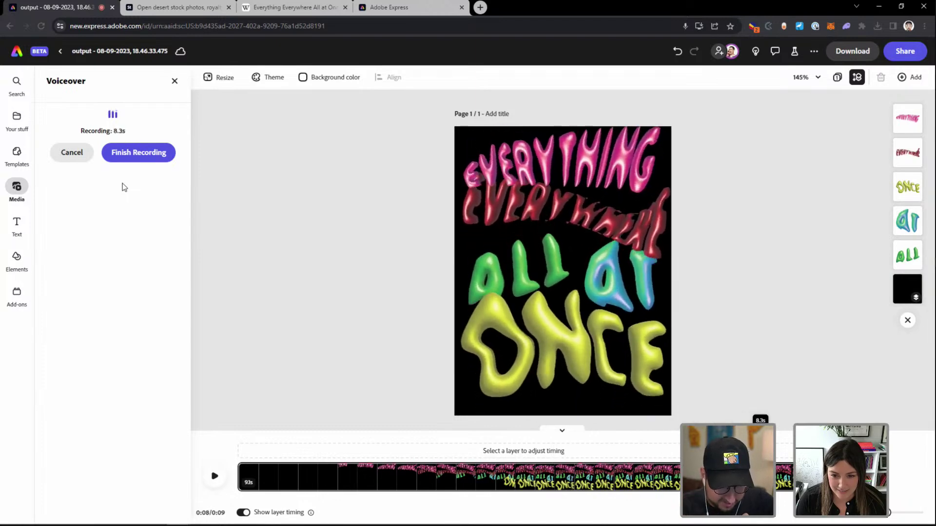
left_click(137, 156)
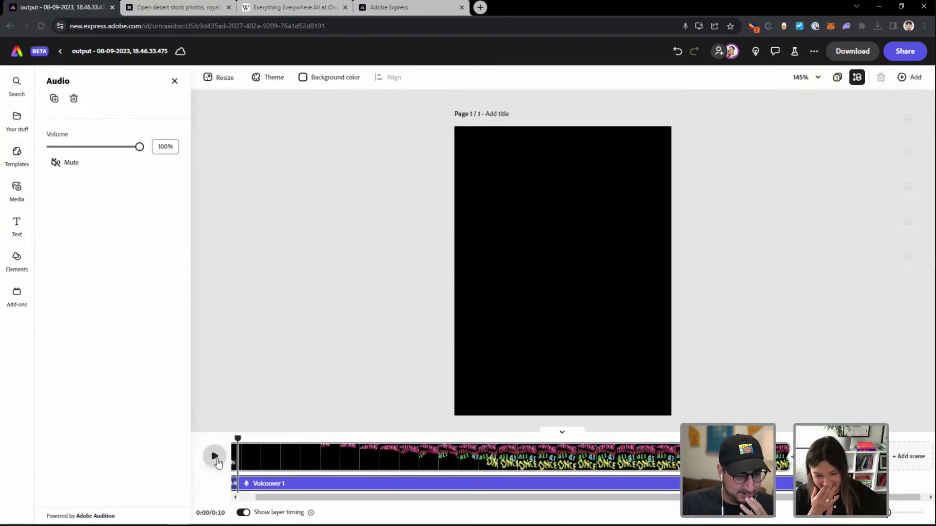
left_click(213, 455)
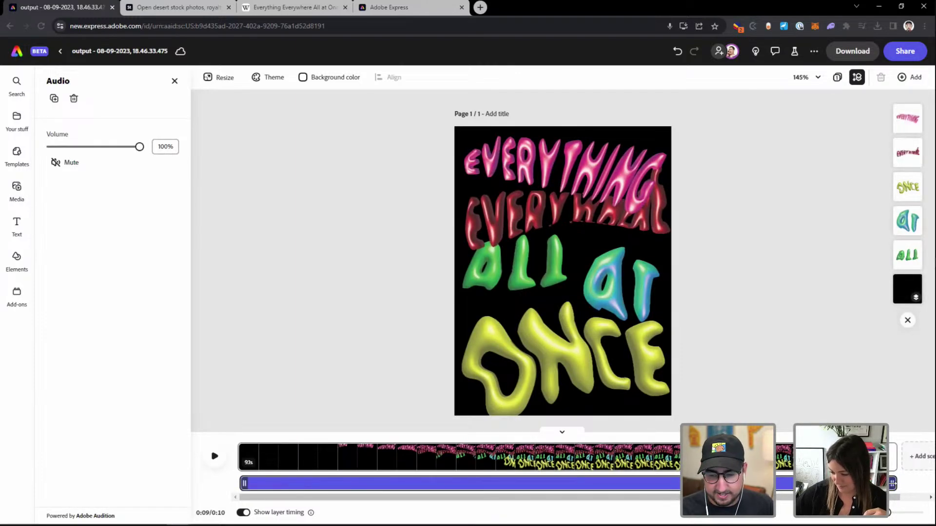
Delete the blank scene at the end of the timeline
left_click(713, 412)
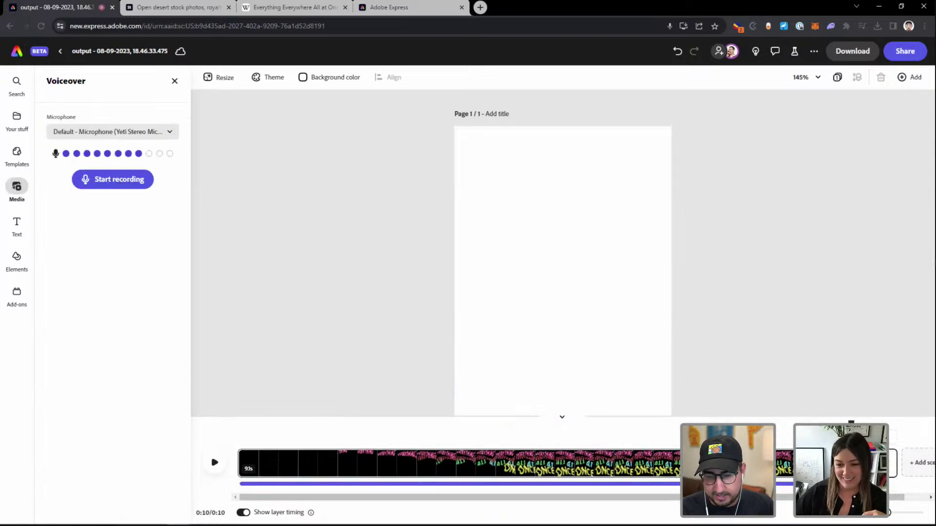
left_click(886, 456)
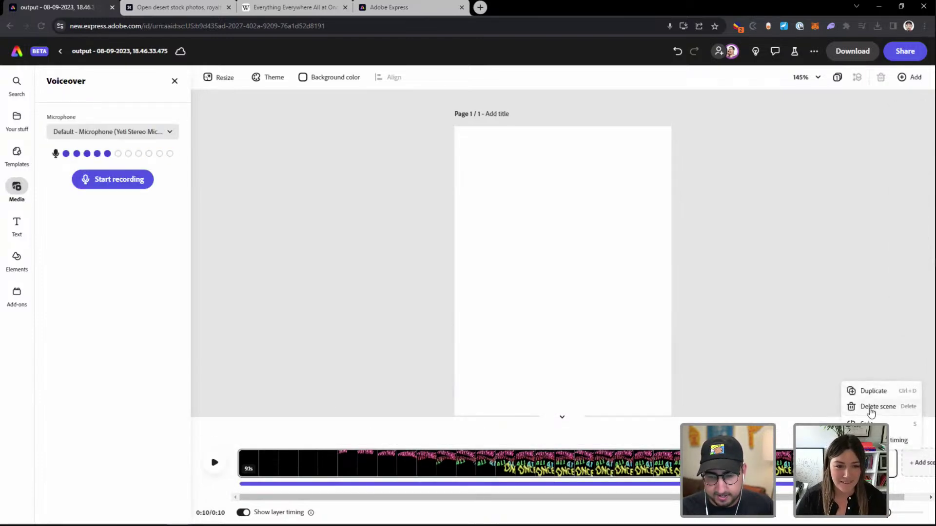
left_click(871, 409)
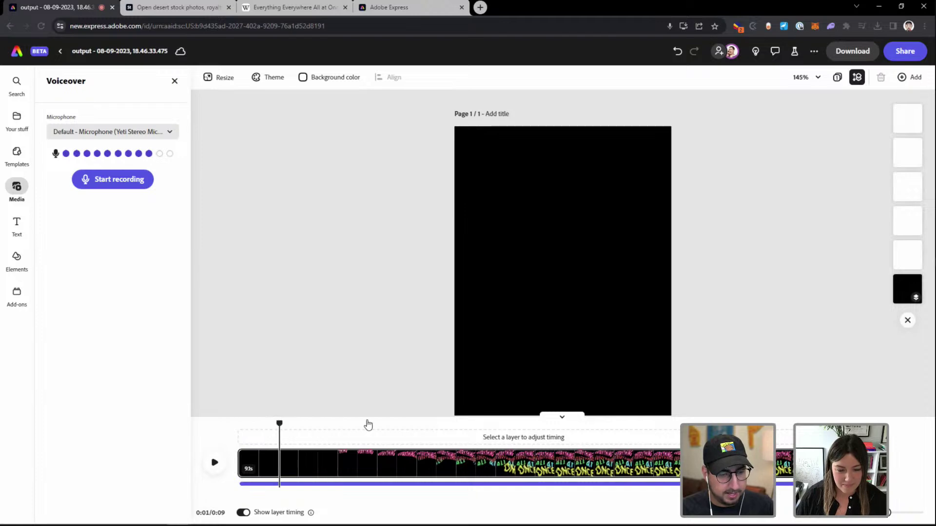
Move the playhead to about 2 seconds and search the stock videos for "swirling" and "googly eyes"
left_click_drag(368, 425, 366, 420)
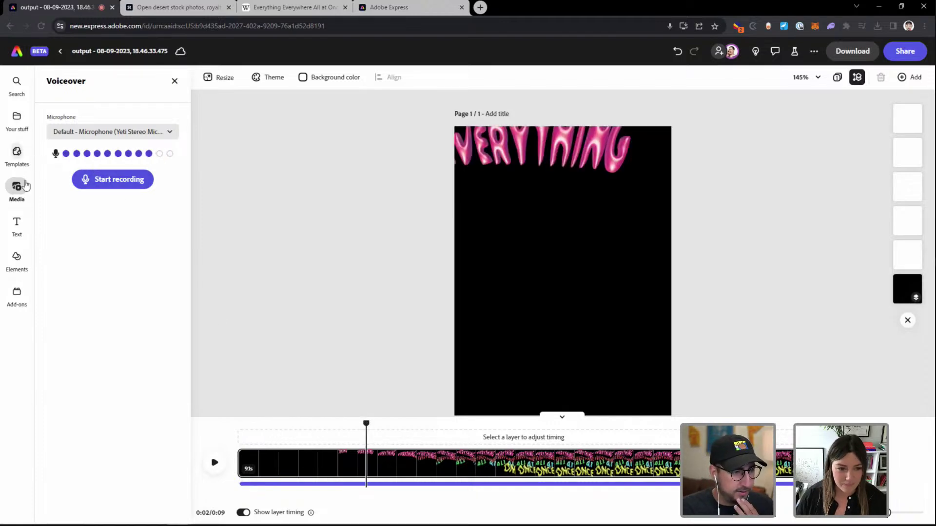
left_click(19, 183)
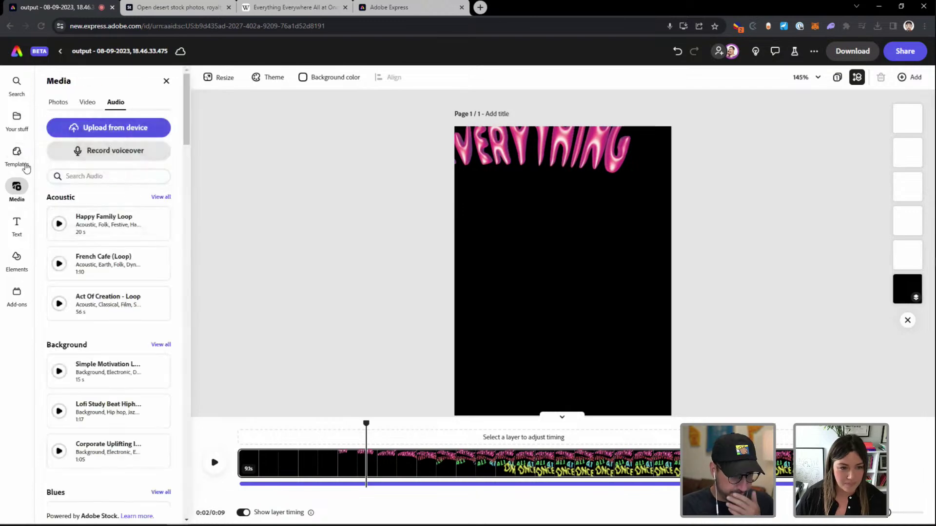
left_click(88, 101)
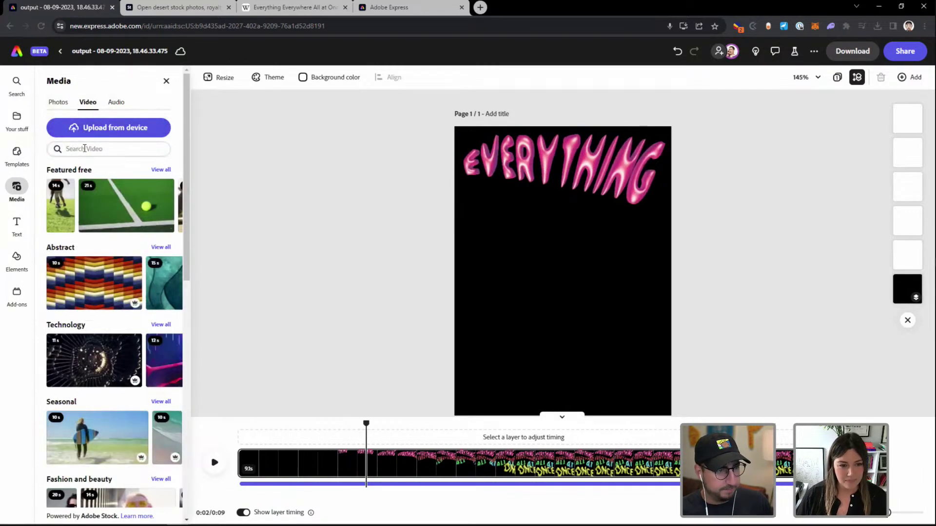
left_click(87, 152)
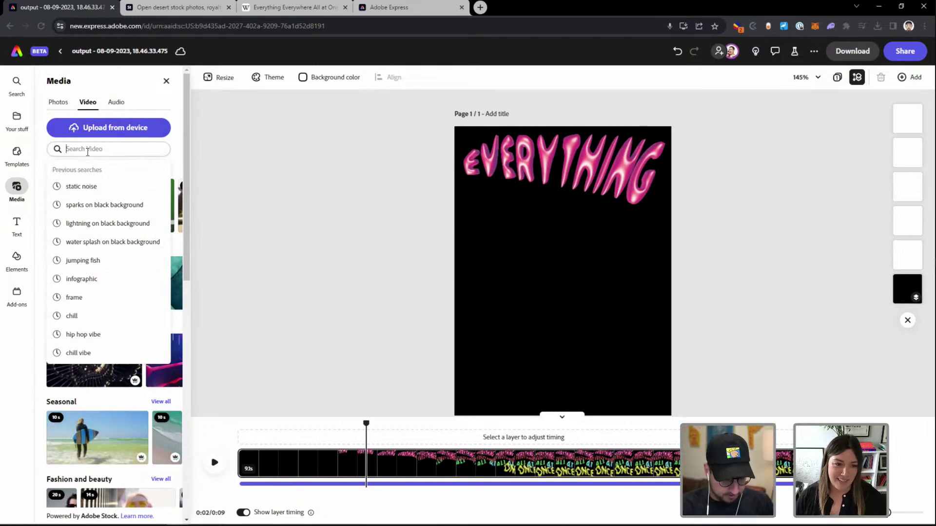
type("swirling")
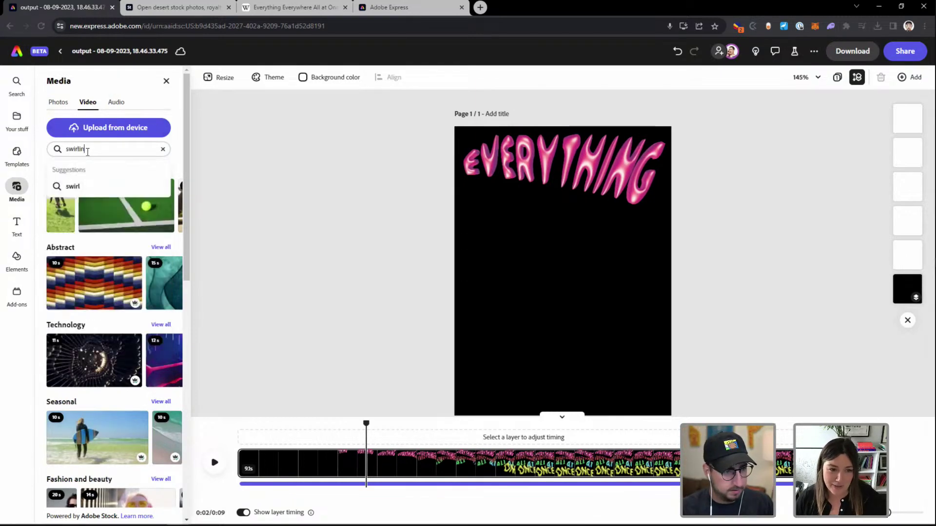
key("Return")
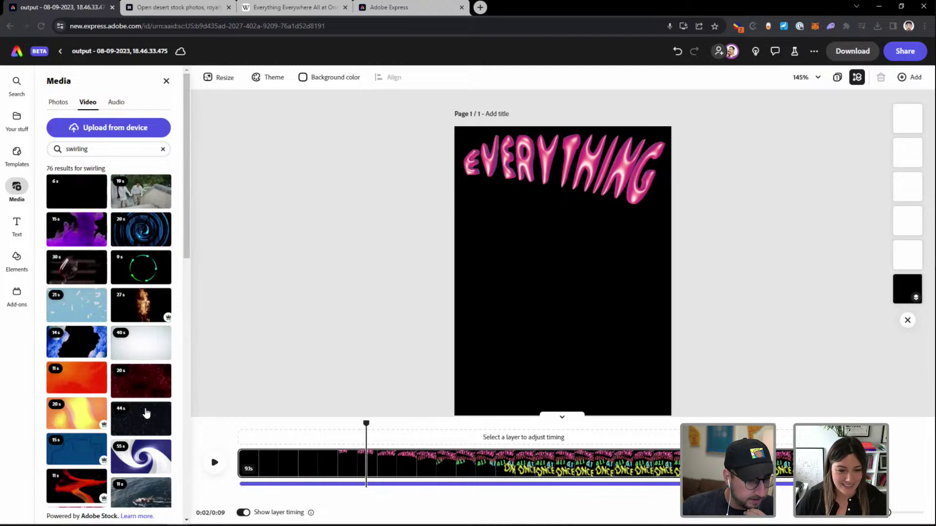
scroll(146, 398, "down", 3)
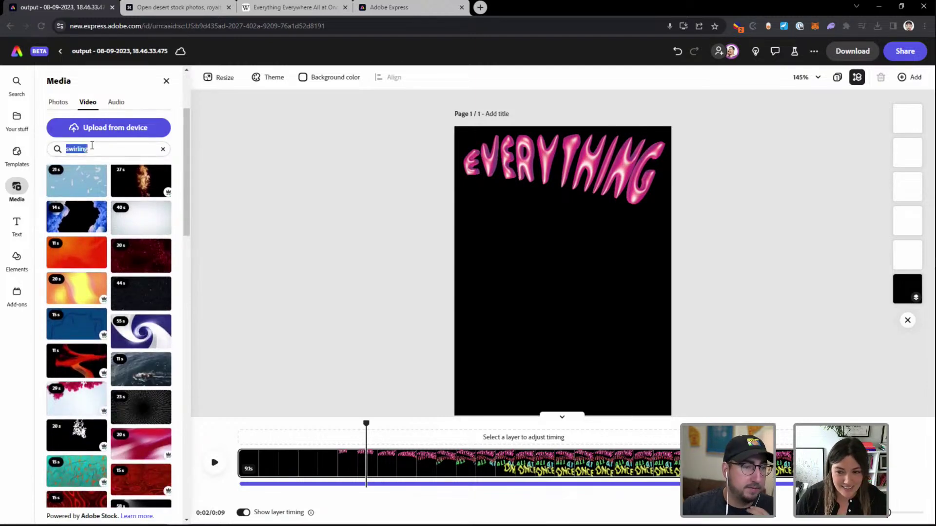
type("gly eyes")
key("Return")
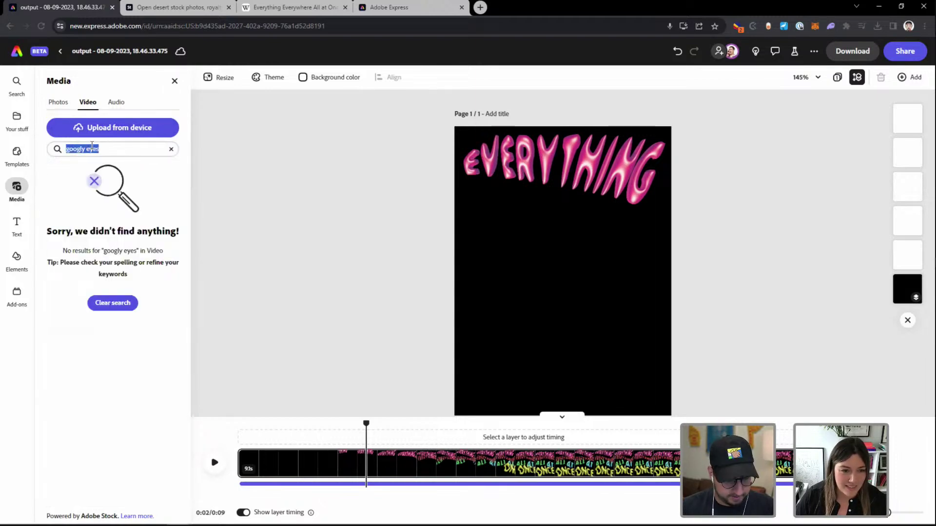
Search the stock videos for "eyes" and add the 29-second and 9-second eye close-ups to the page
type("eyes")
key("Return")
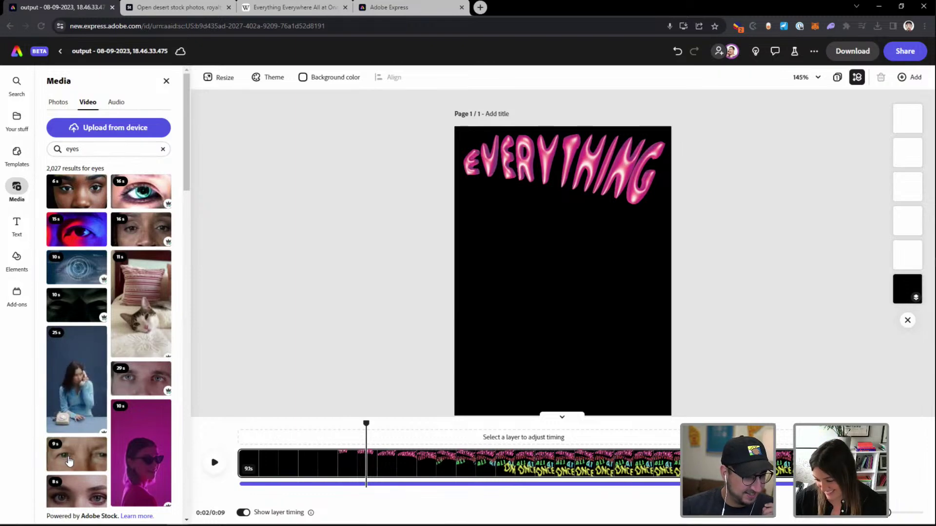
scroll(72, 453, "down", 3)
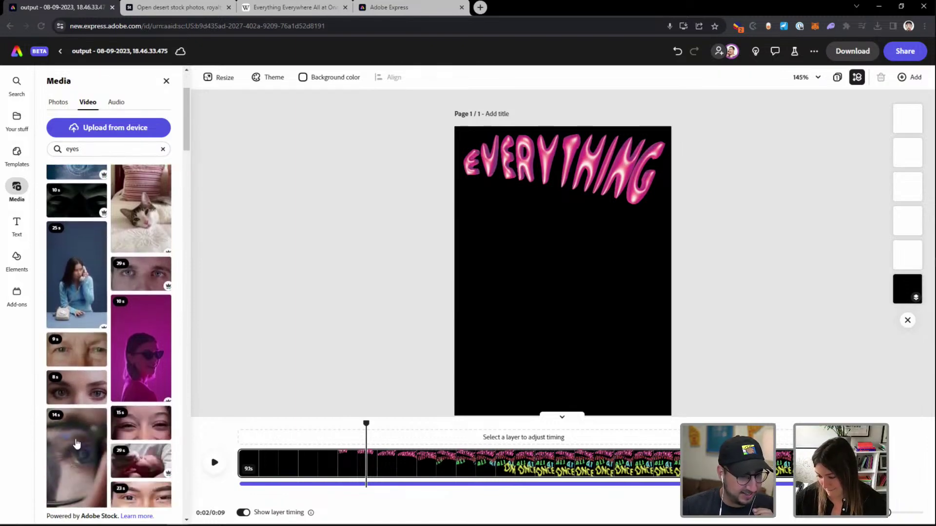
left_click(146, 265)
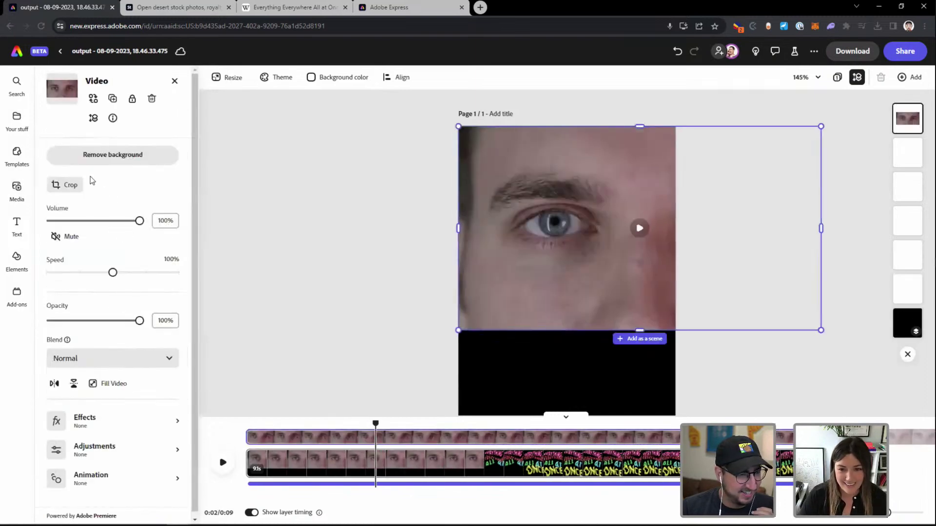
left_click(16, 187)
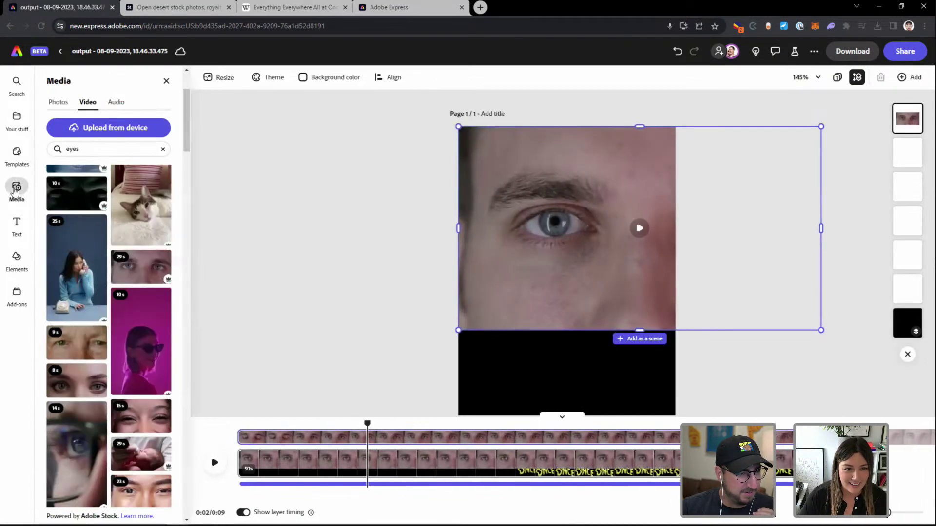
left_click(90, 347)
left_click(17, 187)
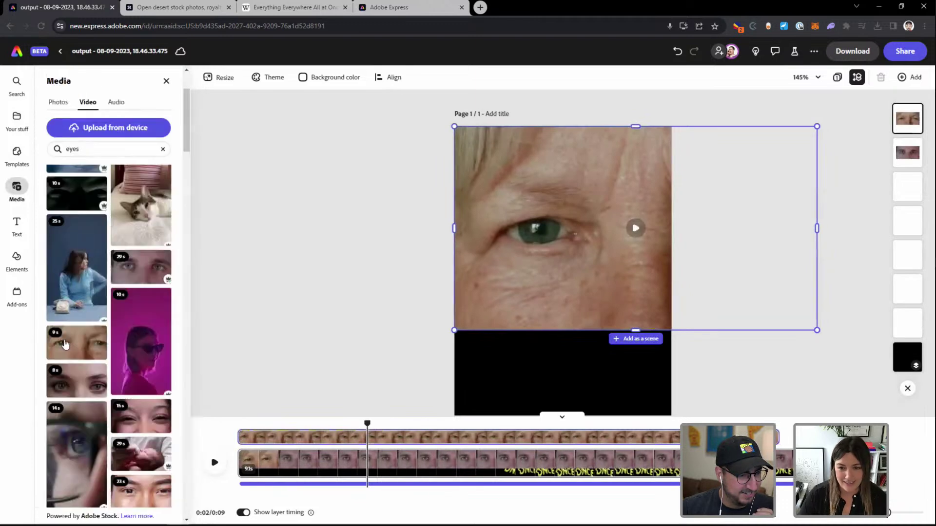
Add the 8-second, 15-second and 23-second eye close-up videos to the page
left_click(68, 393)
left_click(16, 188)
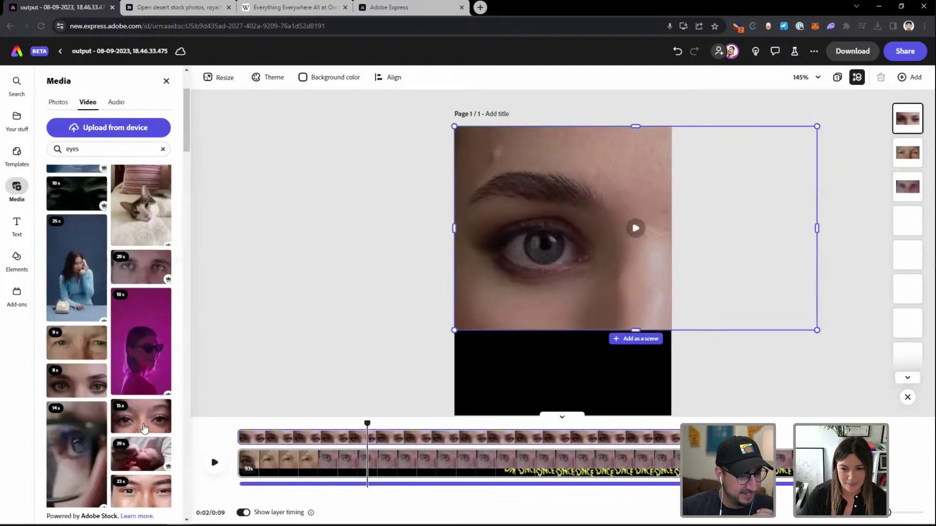
left_click(144, 422)
left_click(17, 188)
scroll(145, 385, "down", 2)
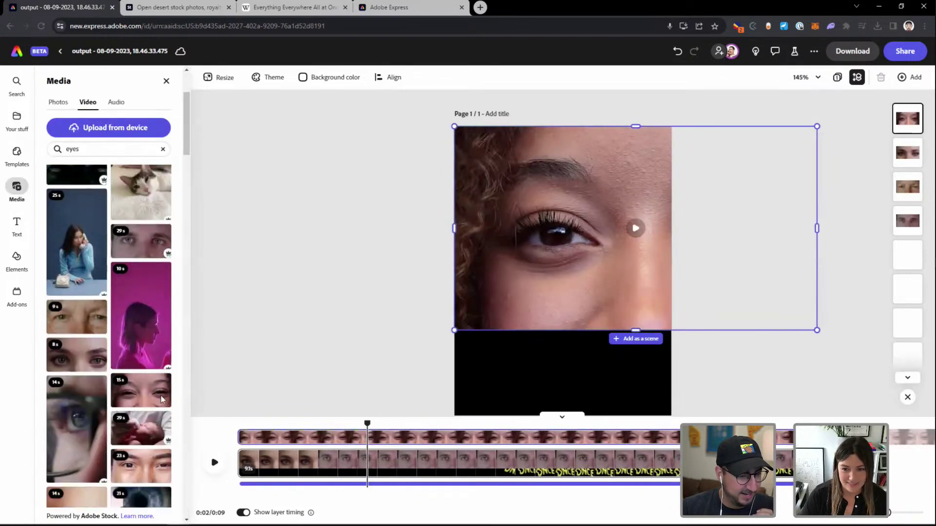
left_click(144, 385)
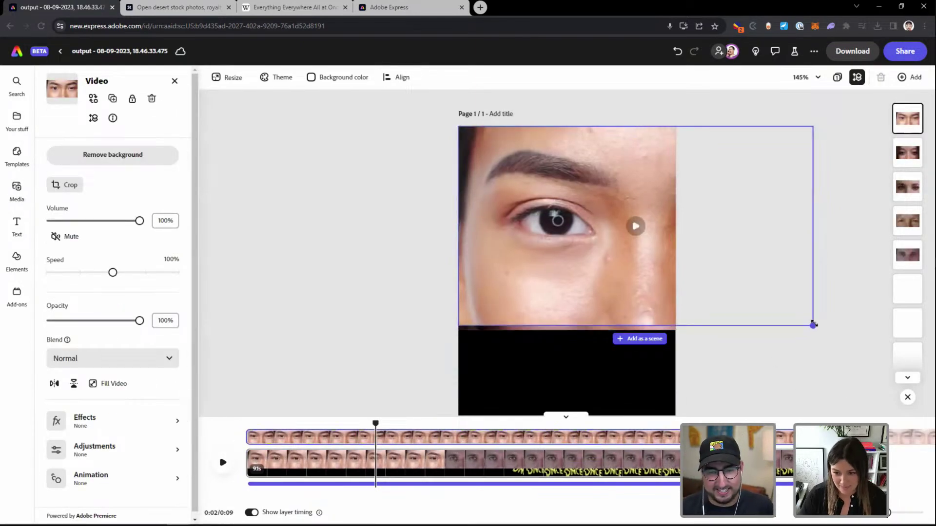
Reorder the layers so the five eye videos sit below the word layers and above the black background
left_click(907, 254)
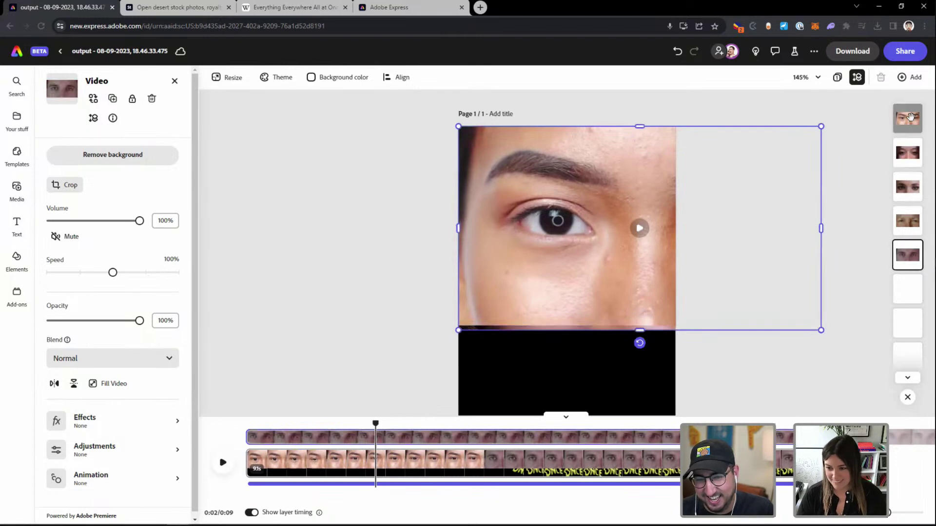
left_click(910, 122)
left_click_drag(907, 266, 907, 335)
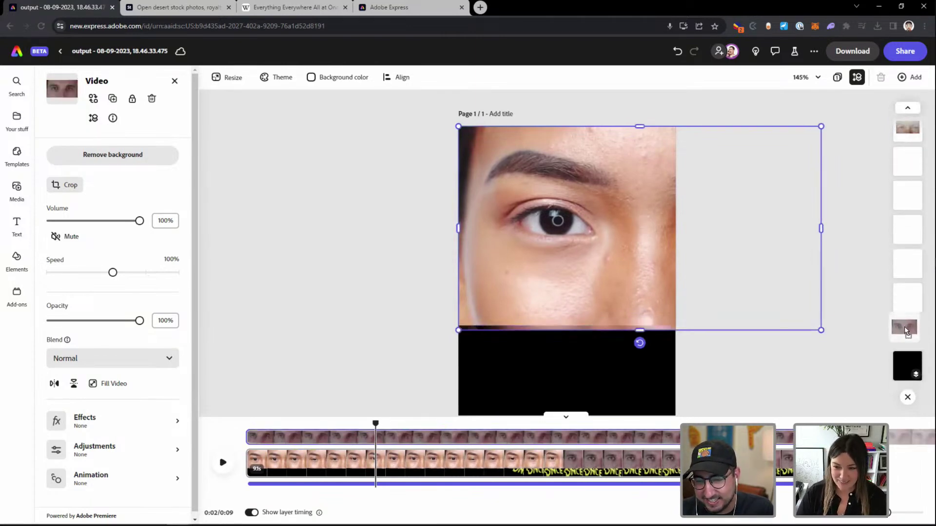
left_click_drag(902, 134, 912, 221)
left_click_drag(914, 185, 912, 339)
left_click_drag(918, 140, 913, 303)
left_click(730, 333)
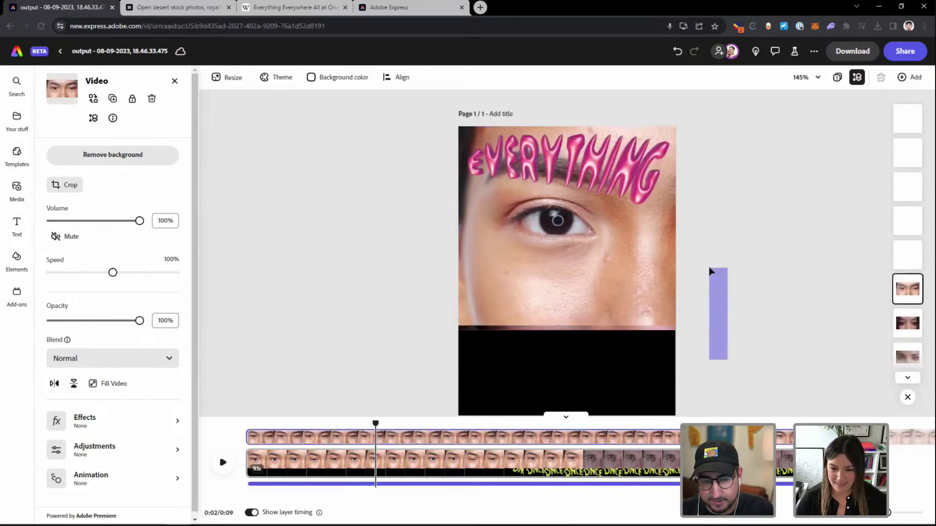
Scale the uppermost eye close-up video down to the page width along the page's top edge
left_click_drag(460, 346, 463, 320)
left_click_drag(792, 315, 672, 264)
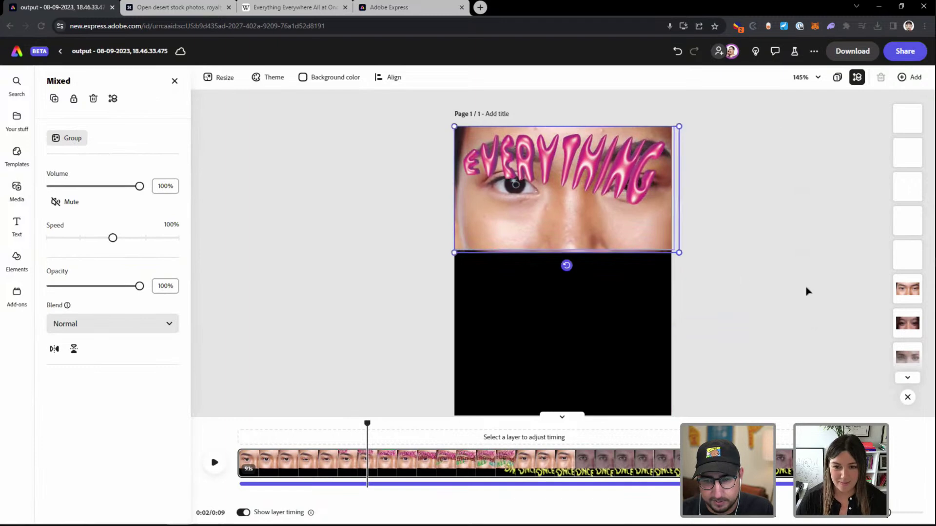
left_click(807, 291)
left_click(908, 290)
left_click(907, 320)
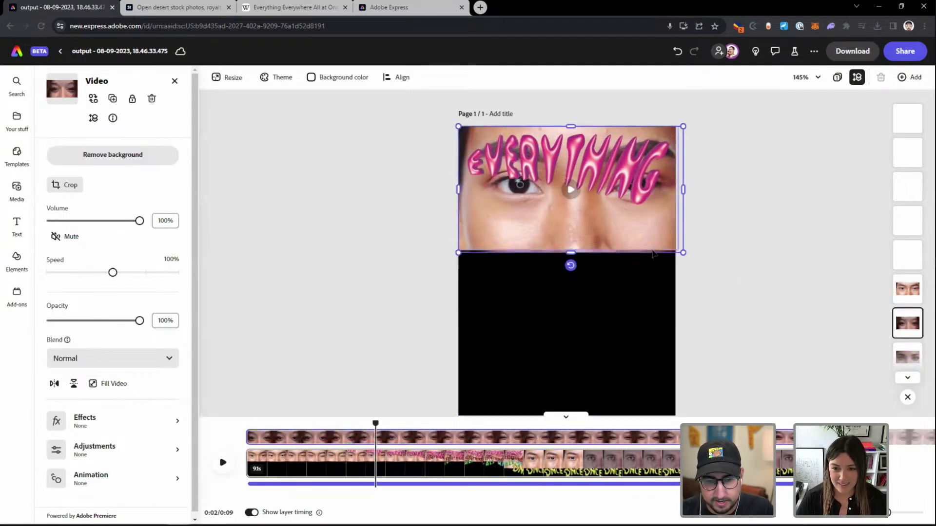
Stack the curly-haired woman's eye video below the first one, and the light-eyed woman's video below that
left_click_drag(650, 251, 635, 319)
left_click(909, 355)
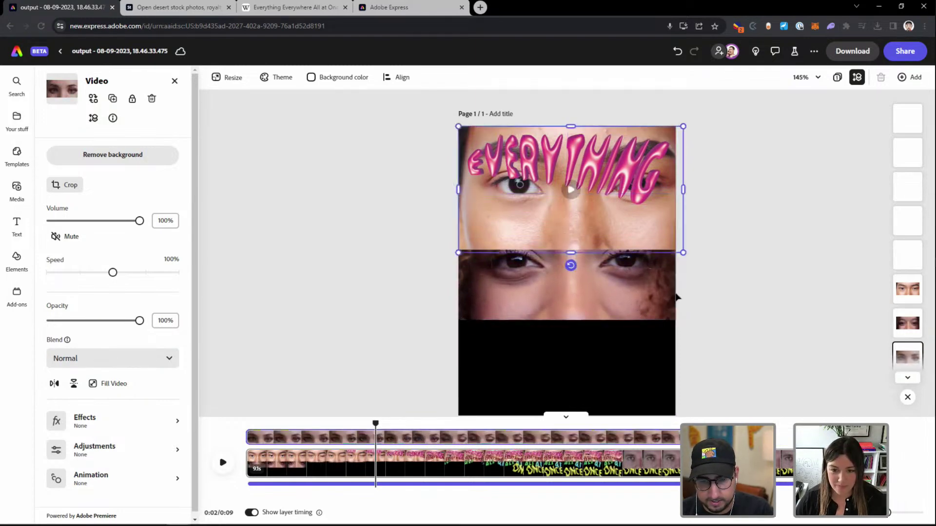
left_click_drag(664, 237, 633, 383)
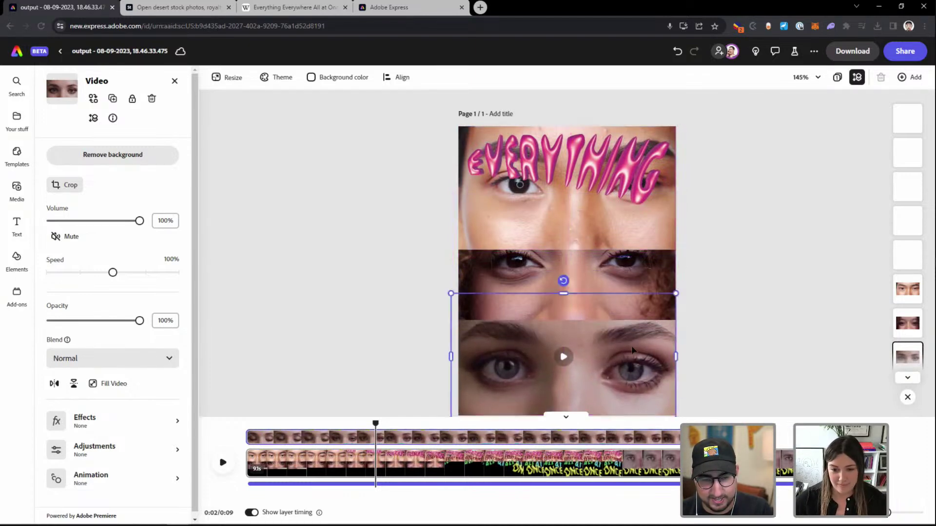
mouse_move(603, 307)
left_mouse_down()
mouse_move(598, 319)
mouse_move(606, 321)
left_mouse_up()
Set the blend mode of the first and second eye videos to Multiply
left_click(586, 244)
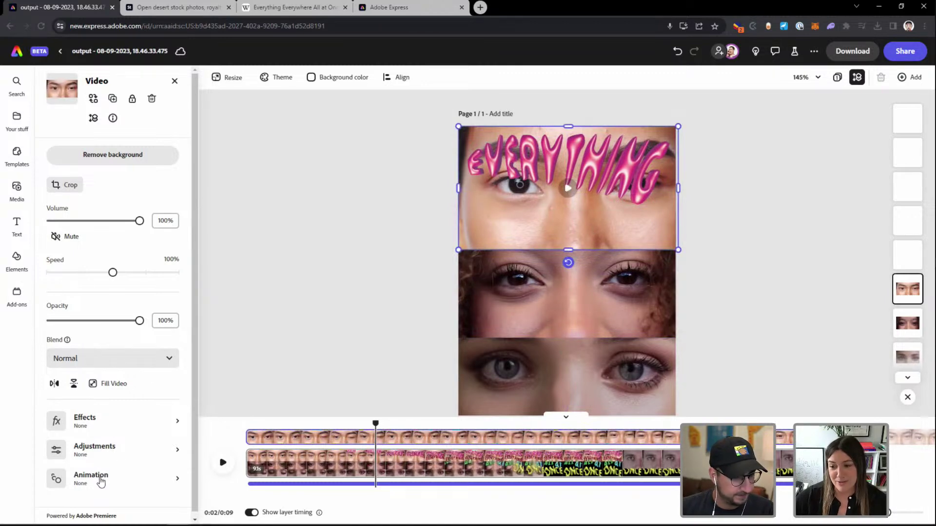
left_click(100, 358)
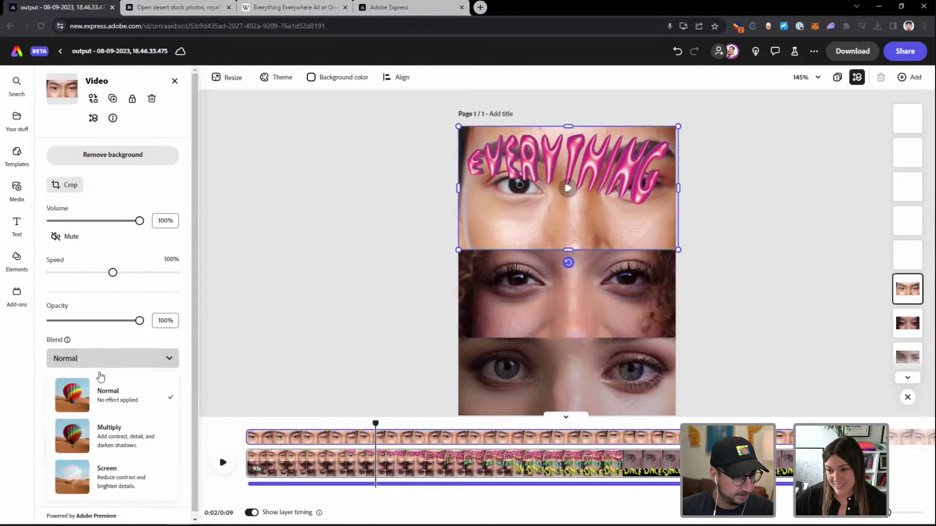
left_click(114, 424)
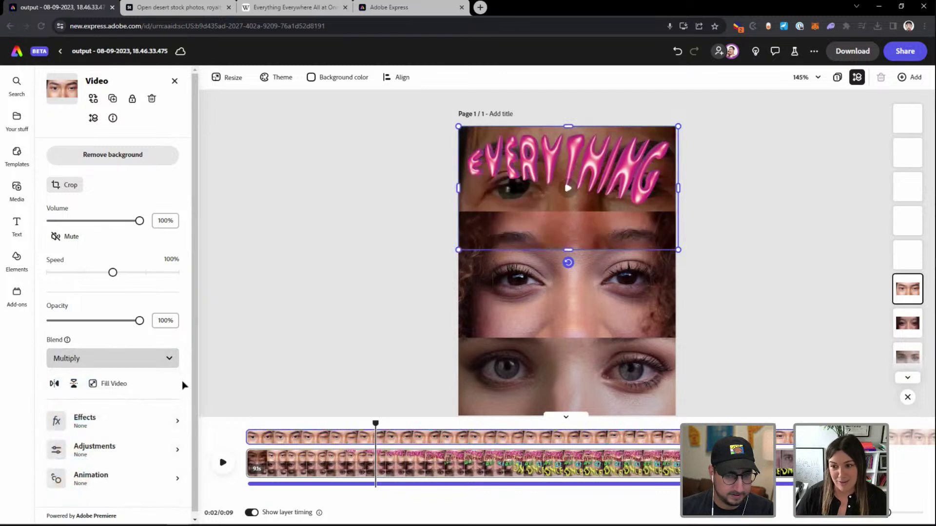
left_click(527, 298)
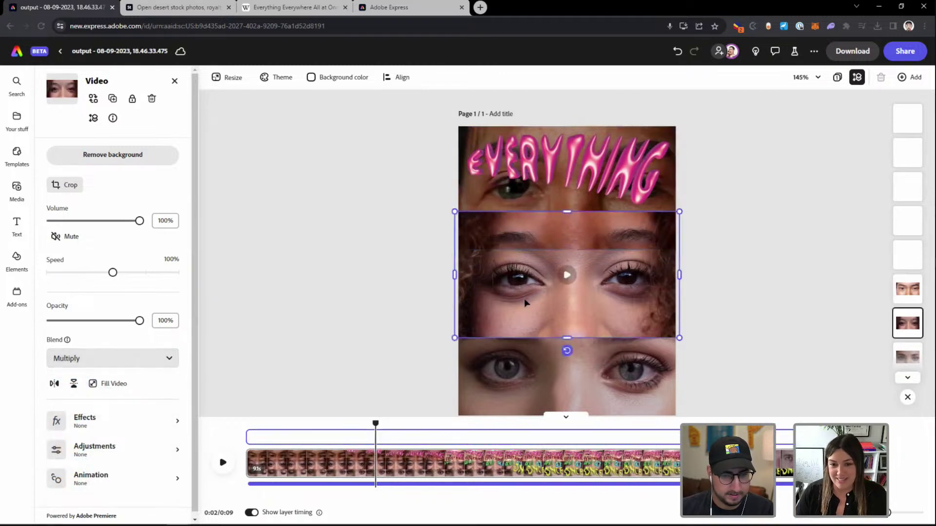
left_click(97, 365)
left_click(103, 425)
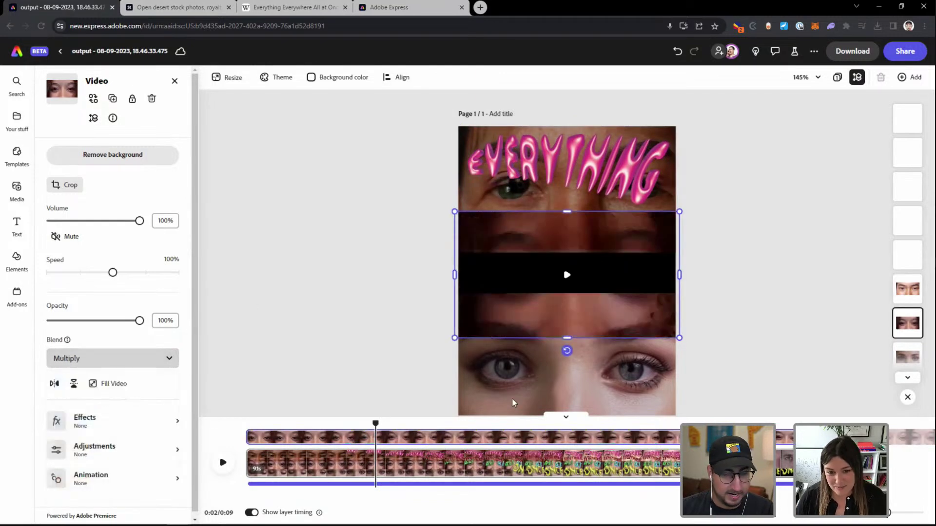
Try the Multiply blend mode on the third eye video and undo the blend changes
left_click(569, 381)
left_click(92, 364)
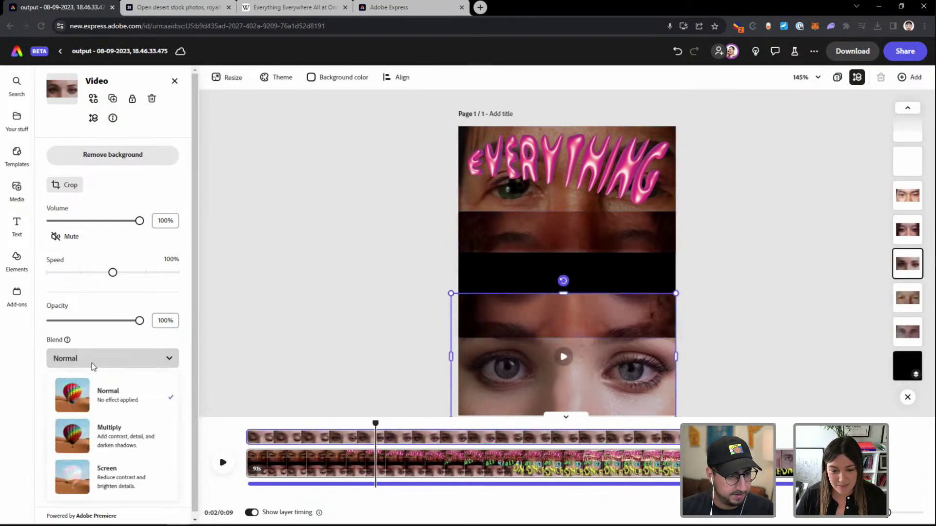
left_click(103, 431)
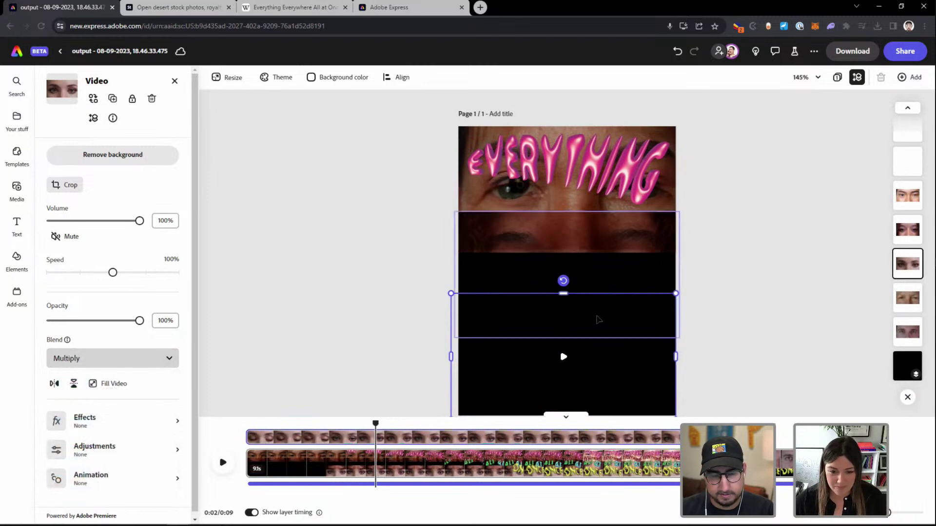
key("ctrl+z")
Reapply Multiply to the curly-haired woman's eye video and move the light-eyed woman's video up to overlap it
left_click(596, 317)
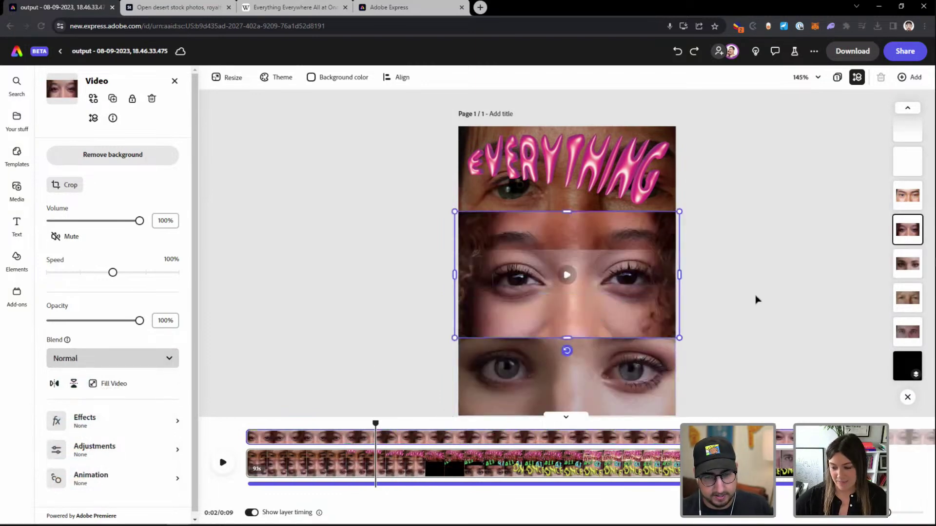
left_click(566, 383)
left_click(600, 276)
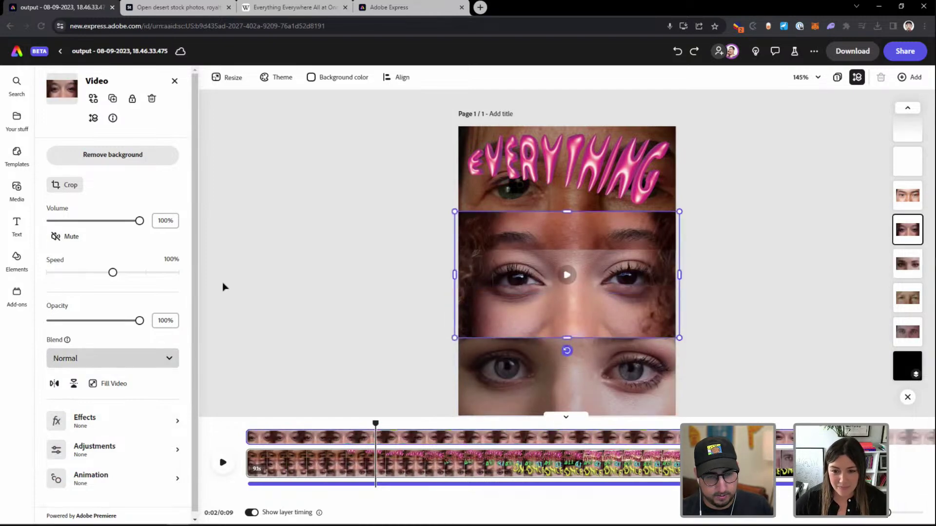
left_click(109, 358)
left_click(113, 424)
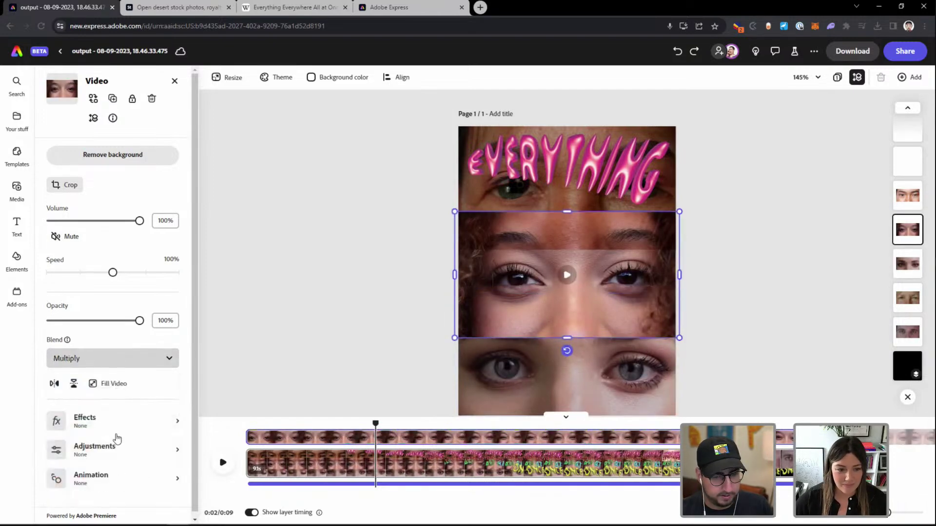
left_click_drag(622, 378, 623, 332)
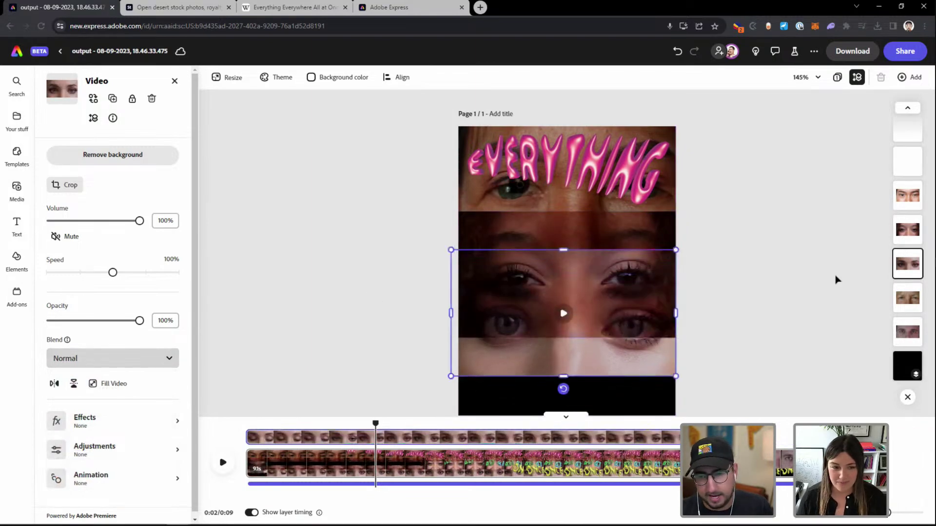
Move the green-eyed man's video straight down so its eyes sit below the light-eyed woman's video
left_click(900, 293)
key("shift+Down")
key("shift+Down")
key("shift+Down")
key("shift+Down")
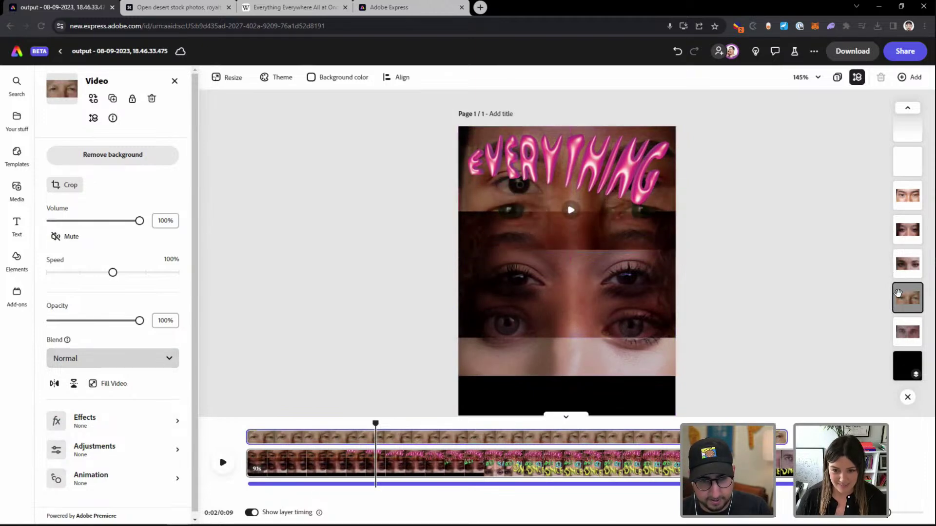
key("shift+Down")
key("shift+Down")
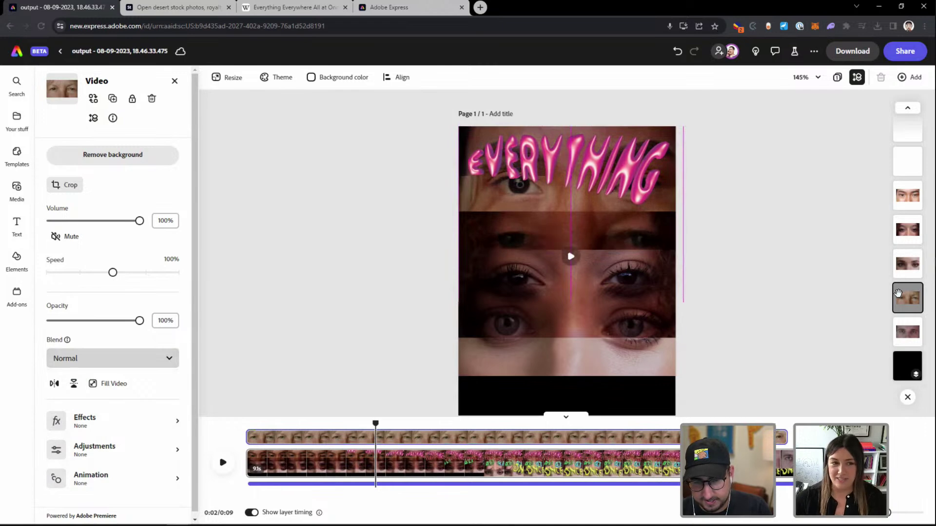
key("shift+Down")
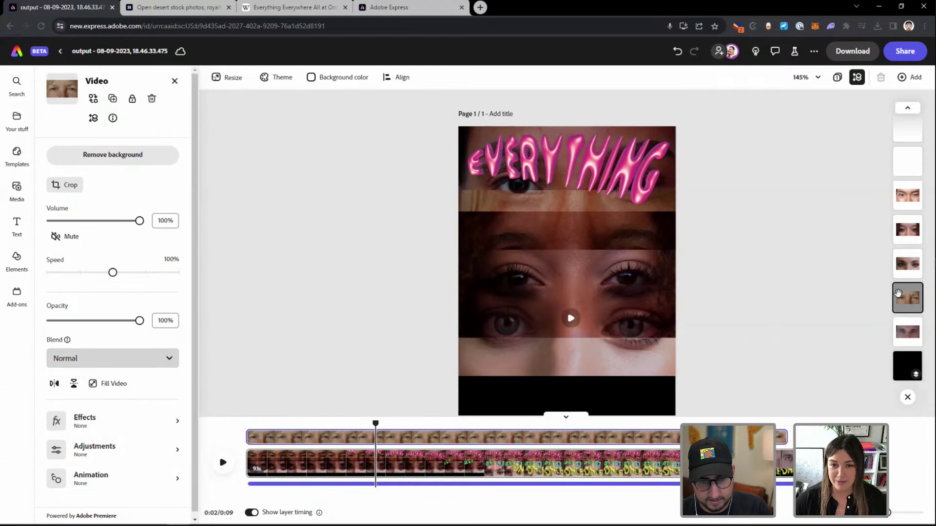
key("shift+Down")
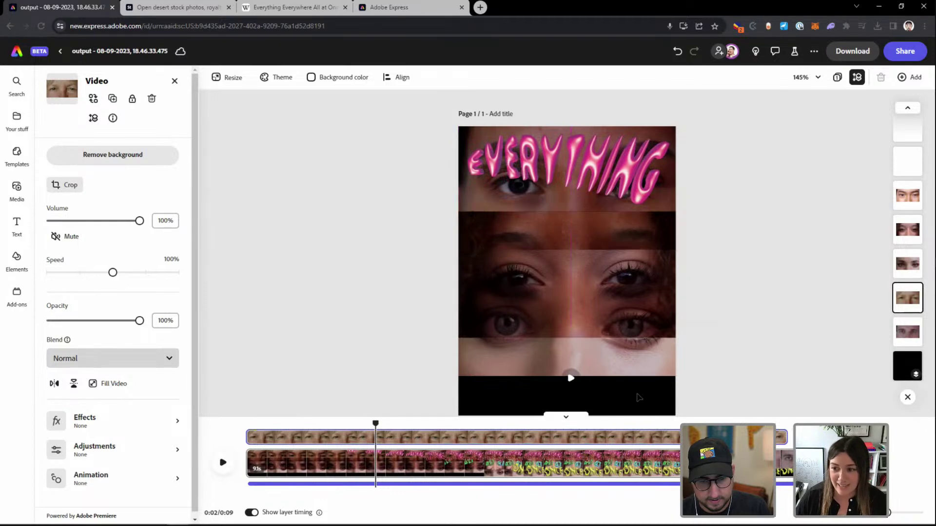
key("shift+Up")
key("shift+Up")
key("shift+Up")
key("shift+Up")
key("shift+Up")
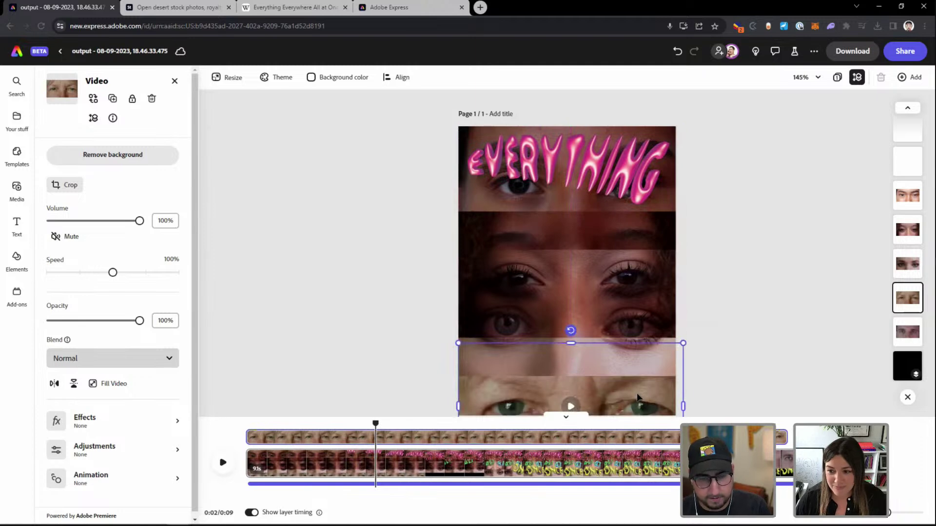
Set the blend mode of the light-eyed woman's video to Multiply
left_click(621, 358)
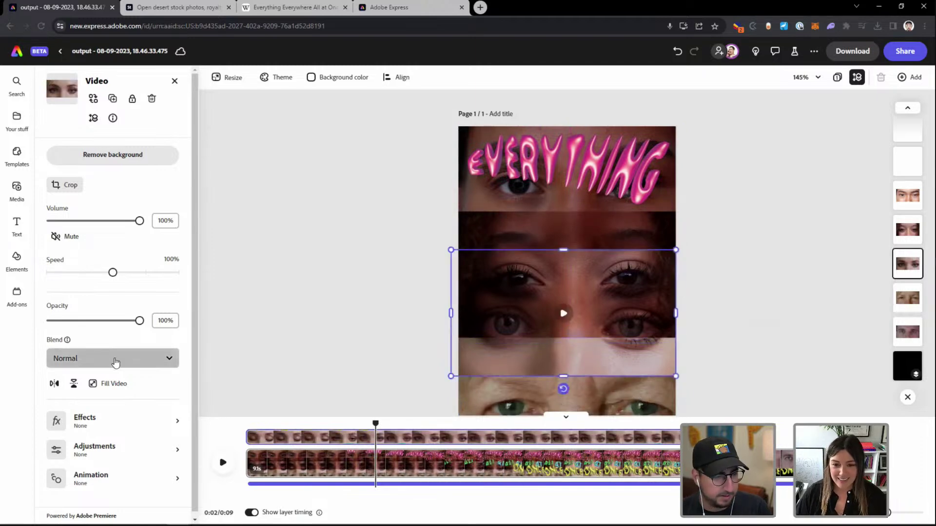
left_click(115, 359)
left_click(123, 441)
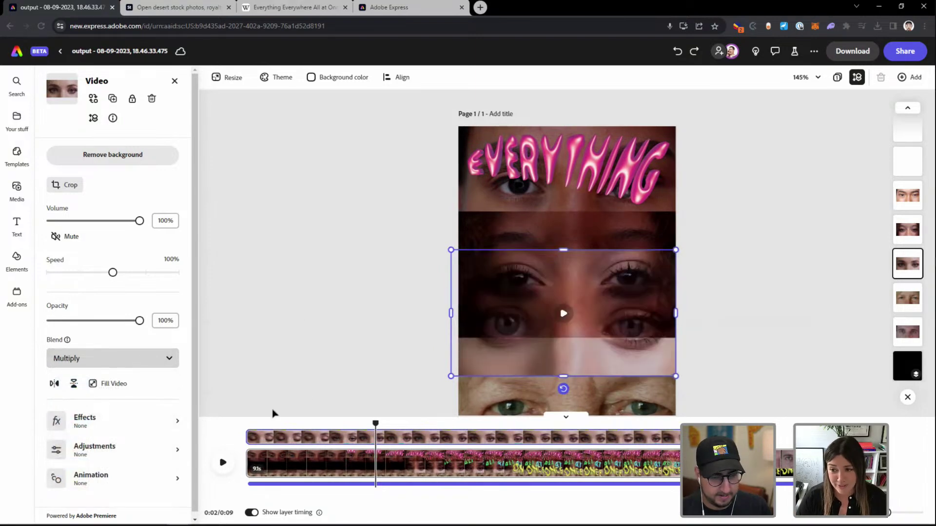
Play the animation from the start to review the eye videos behind the words
left_click(247, 427)
key("space")
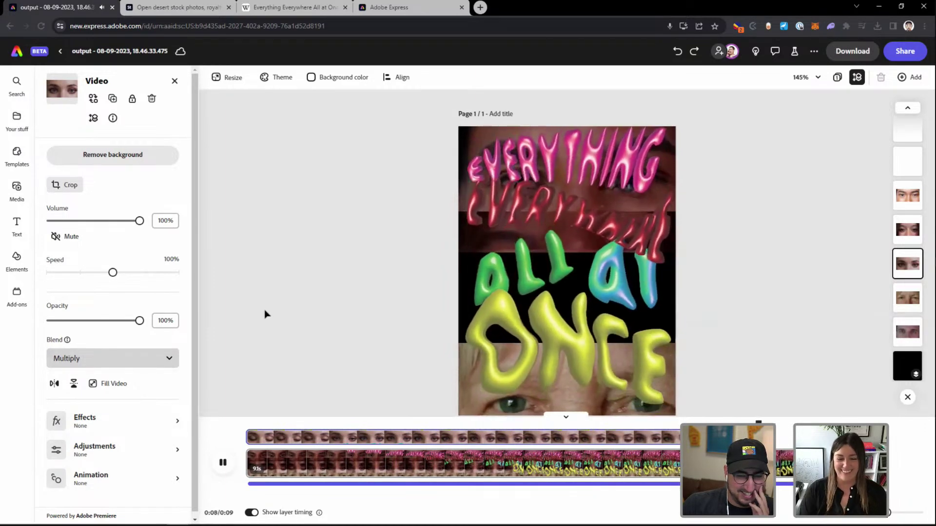
left_click(215, 465)
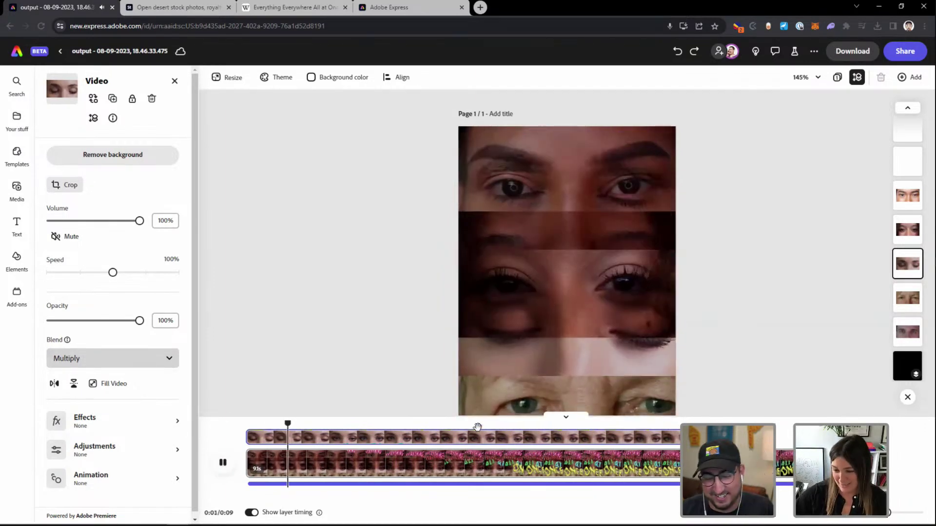
left_click(653, 341)
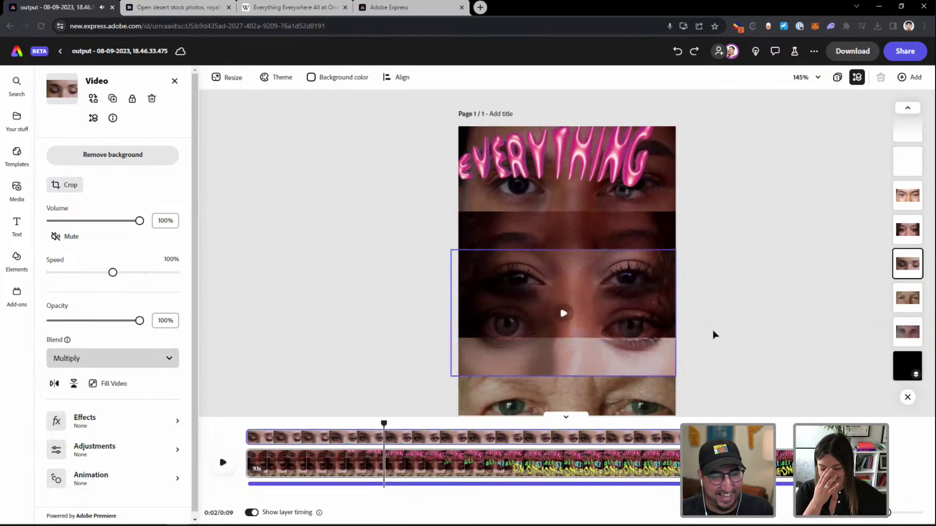
Delete all five eye videos from the page and return the playhead to the start
left_click(698, 378)
left_click(642, 401)
key("Delete")
left_click(637, 322)
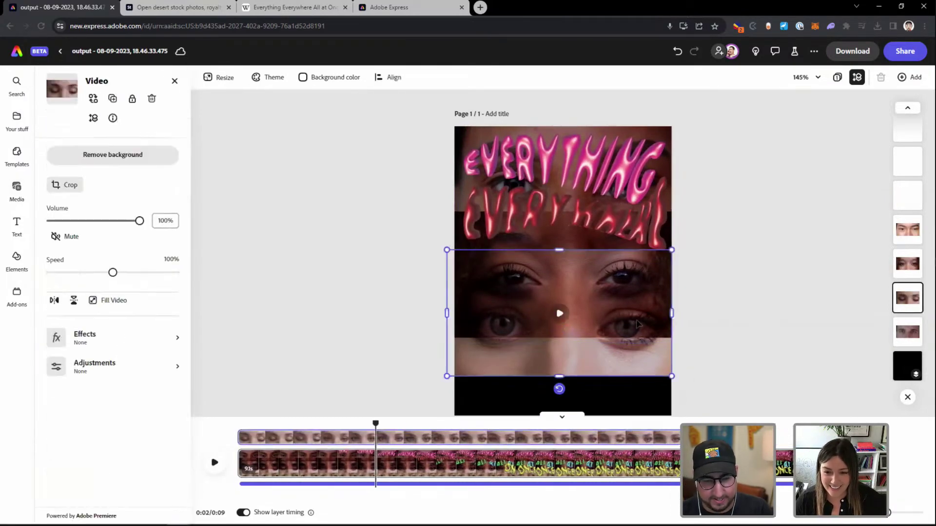
key("Delete")
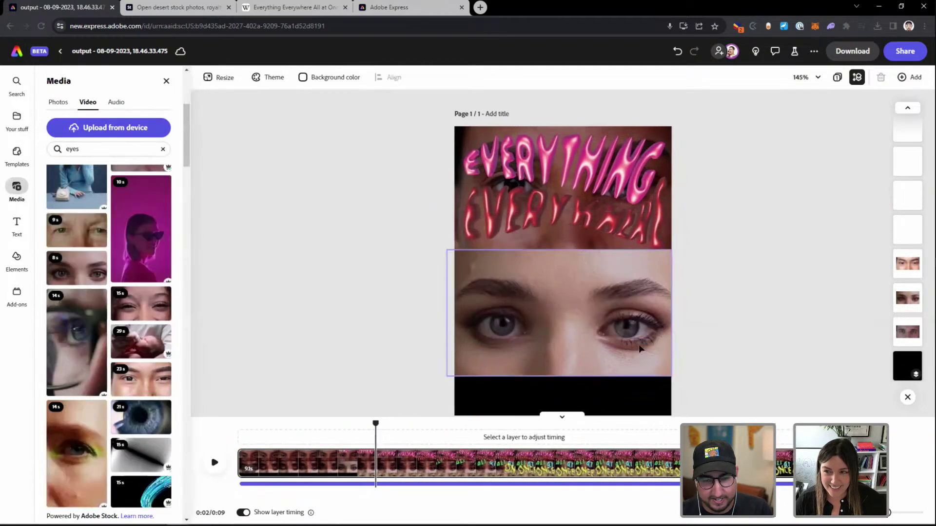
left_click(639, 353)
key("Delete")
left_click(622, 252)
key("Delete")
left_click(238, 422)
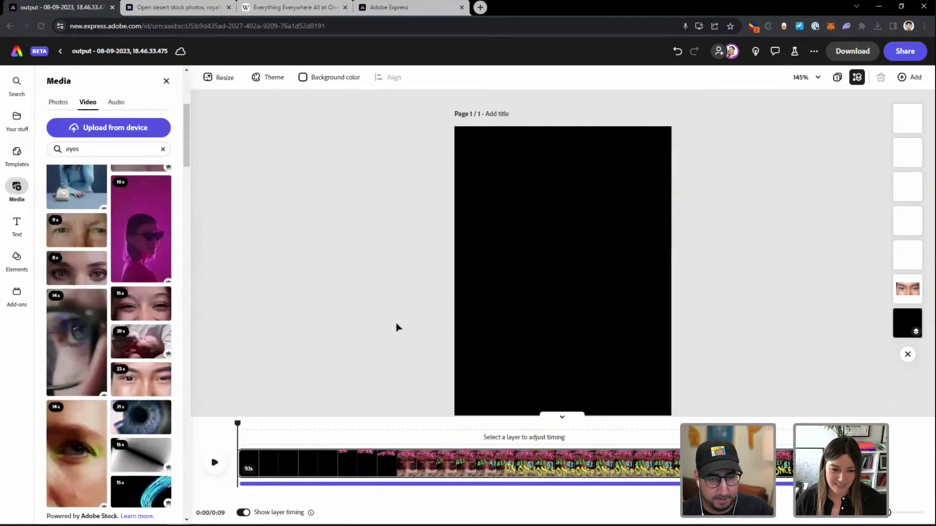
left_click(907, 289)
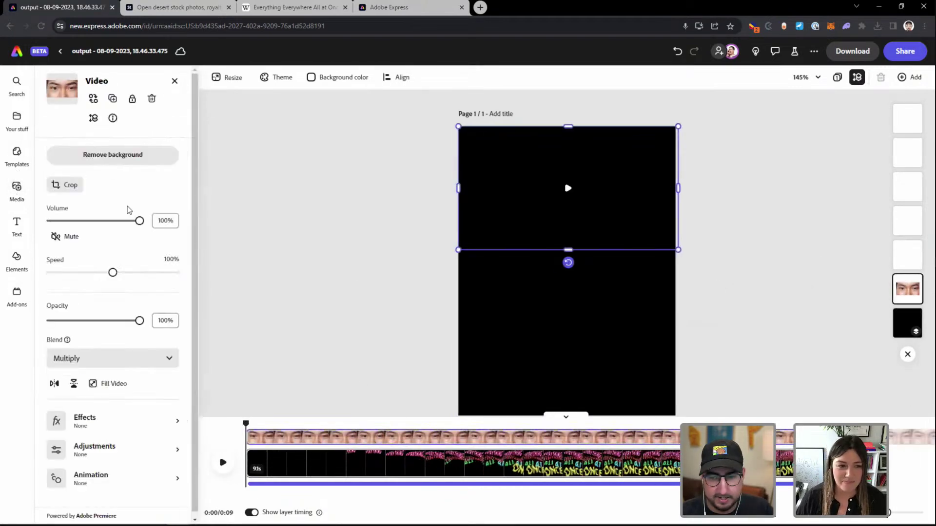
key("Delete")
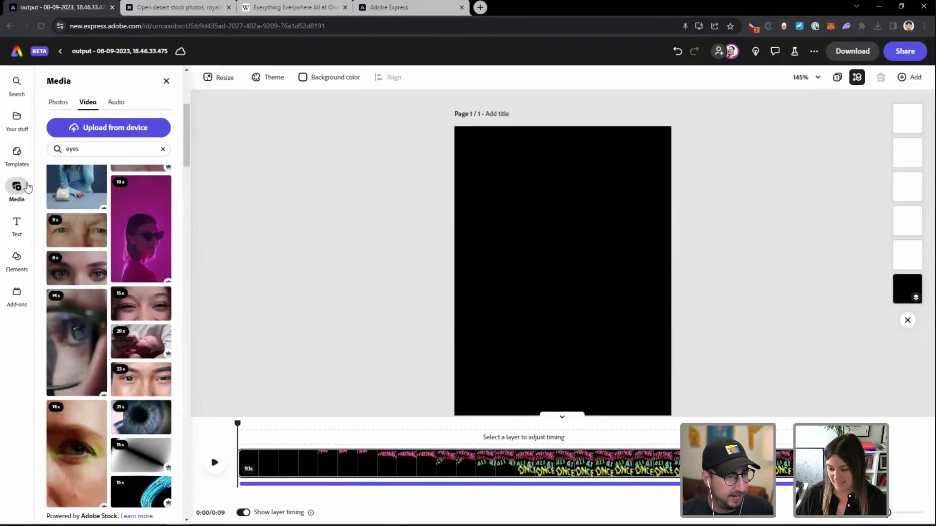
Search the stock photos for "bagel" and add the seeded bagel on a white background to the page
left_click(59, 102)
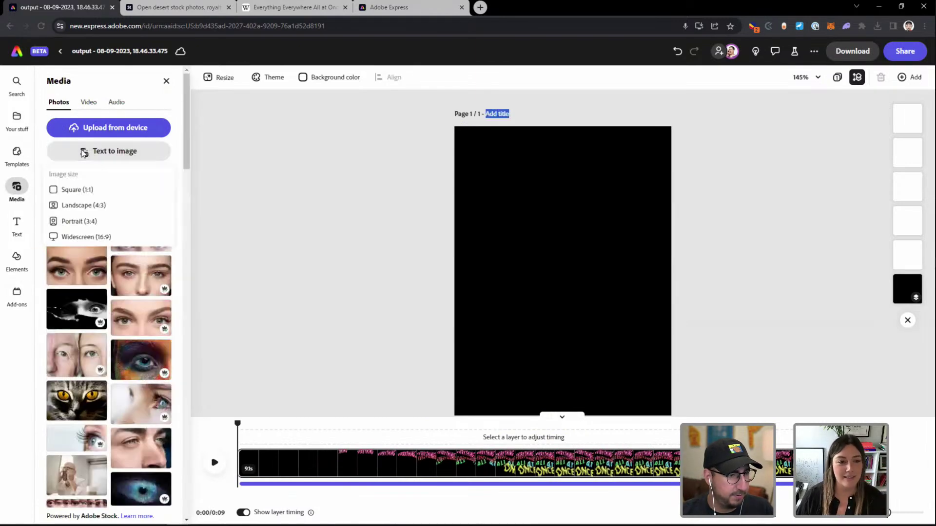
left_click(86, 183)
key("ctrl+a")
type("bagel")
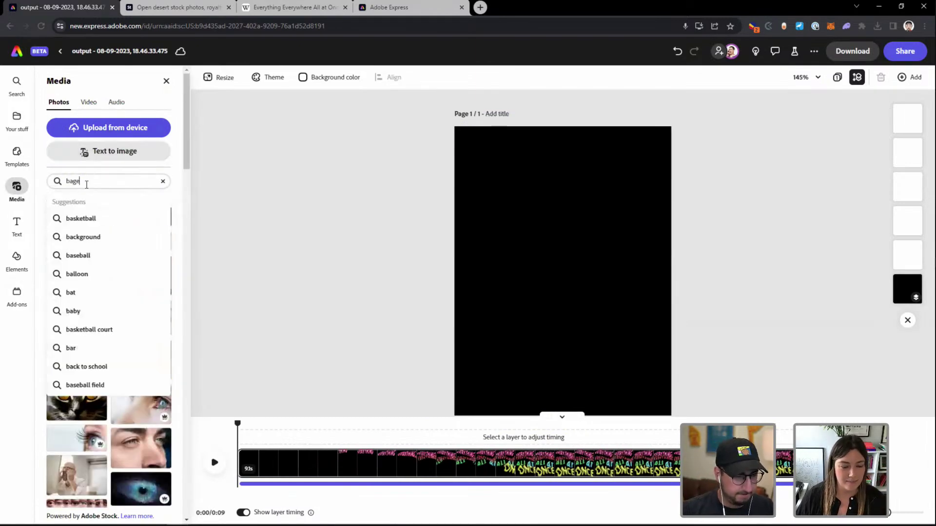
key("Return")
left_click(77, 227)
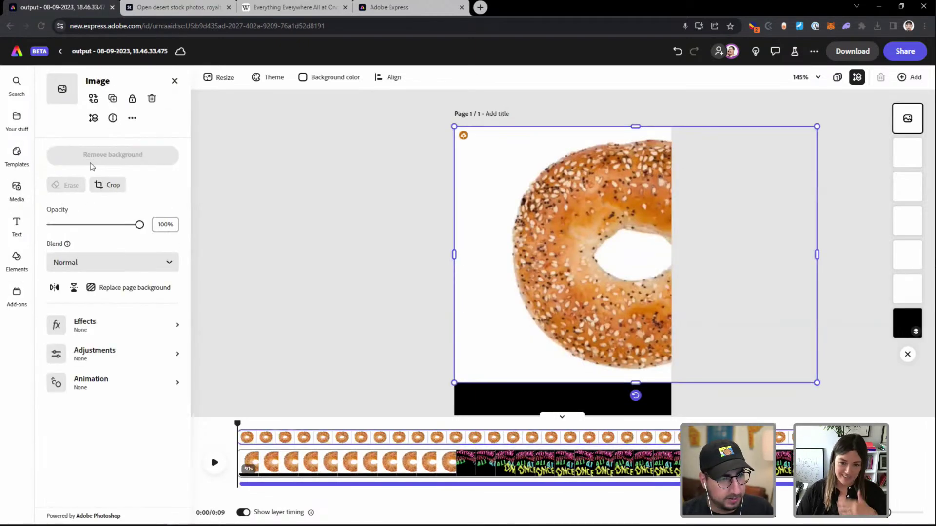
Remove the bagel image's background, scale it down to fit within the page and center it
left_click(131, 155)
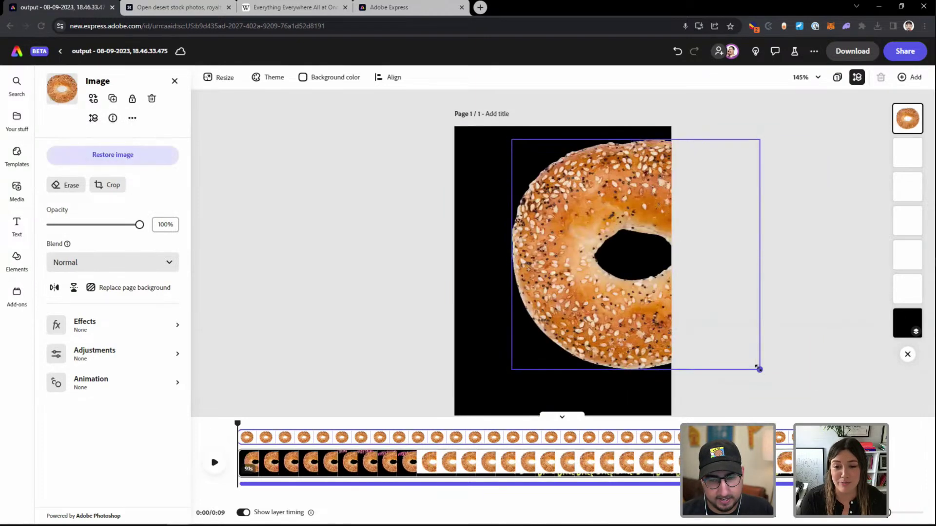
left_click_drag(758, 371, 664, 300)
left_click_drag(617, 273, 588, 329)
Apply the looping Spin animation to the bagel and play the page from the start to check it
left_click(117, 382)
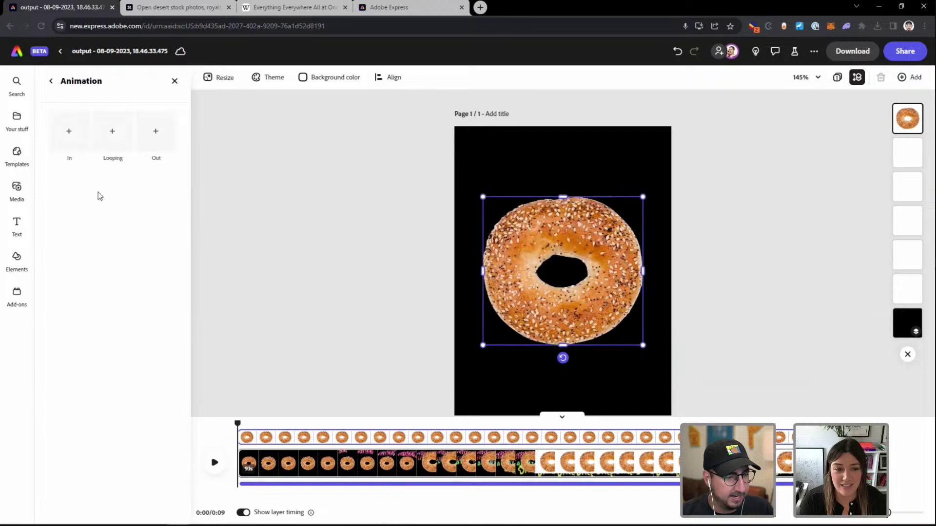
left_click(113, 137)
left_click(65, 226)
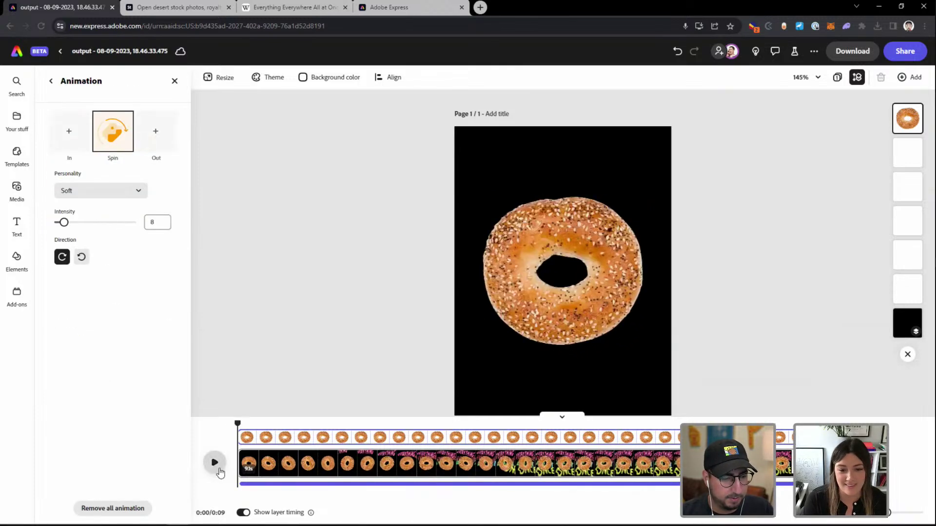
left_click(214, 462)
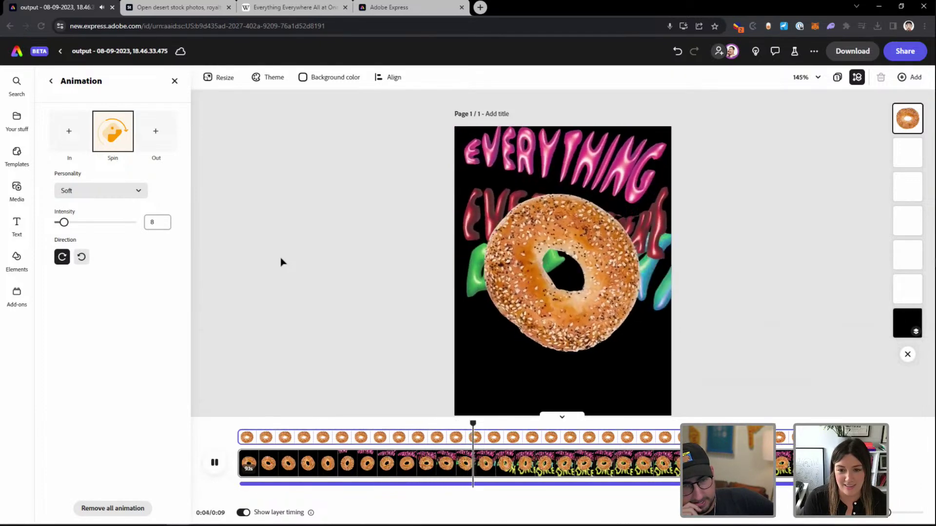
Restack the layers so the bagel sits behind the other words but in front of "ONCE", and play the animation
left_click_drag(907, 119, 907, 289)
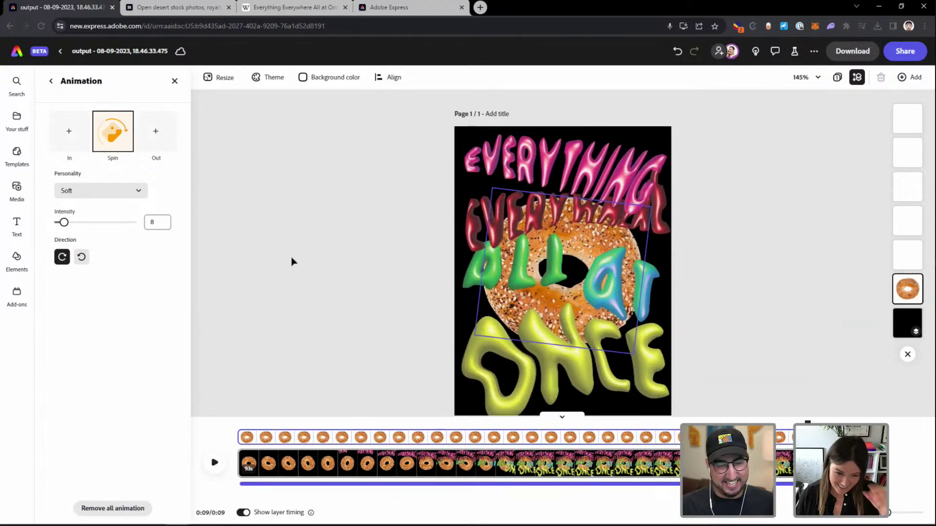
left_click(239, 422)
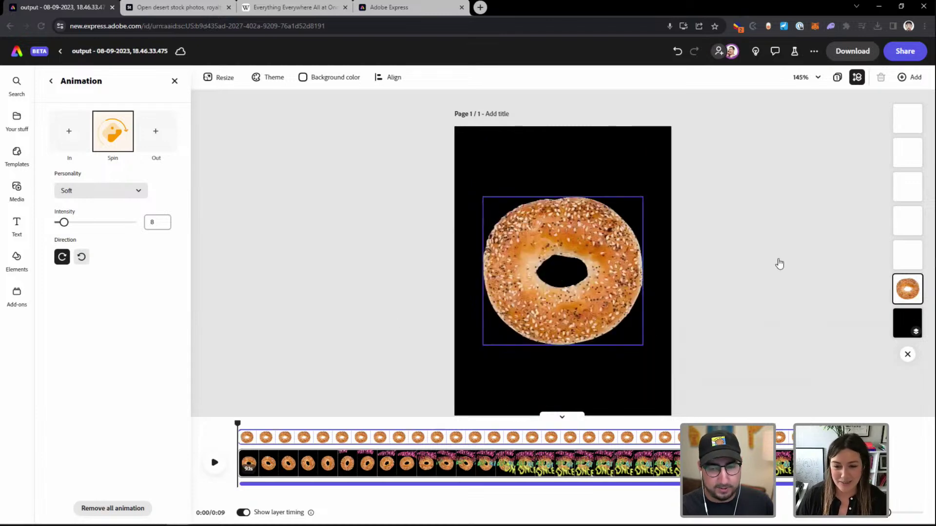
left_click_drag(907, 254, 899, 296)
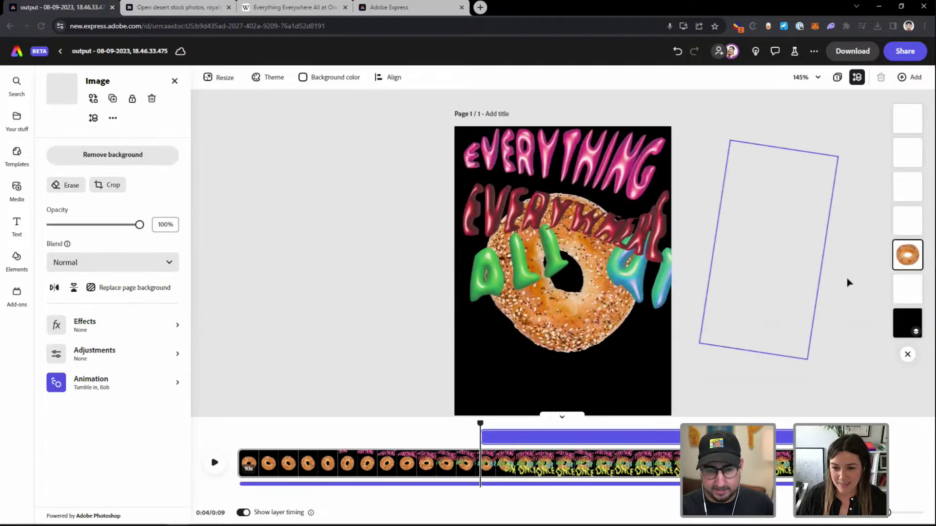
left_click(215, 462)
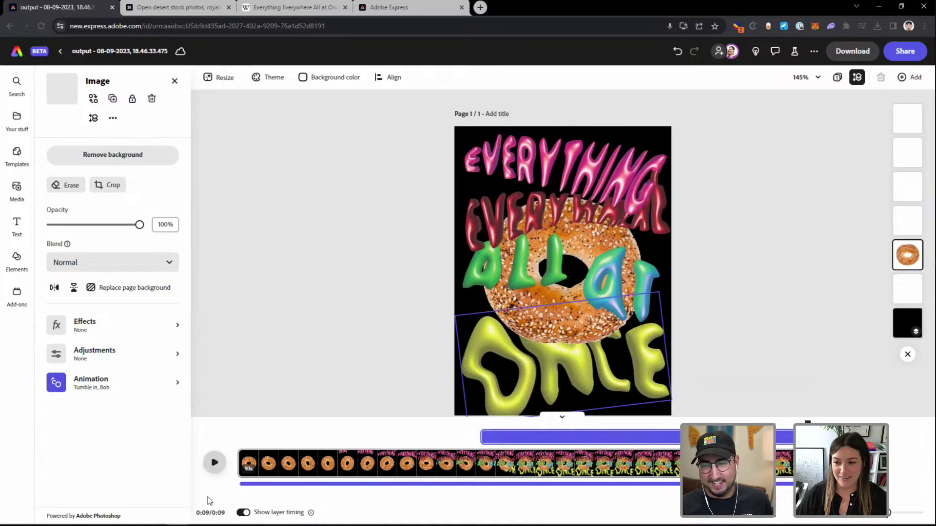
Switch to Illustrator to review the poster designs in Everything.ai, and to Photoshop to view the desert poster in Everything.psd
mouse_move(209, 525)
mouse_move(250, 515)
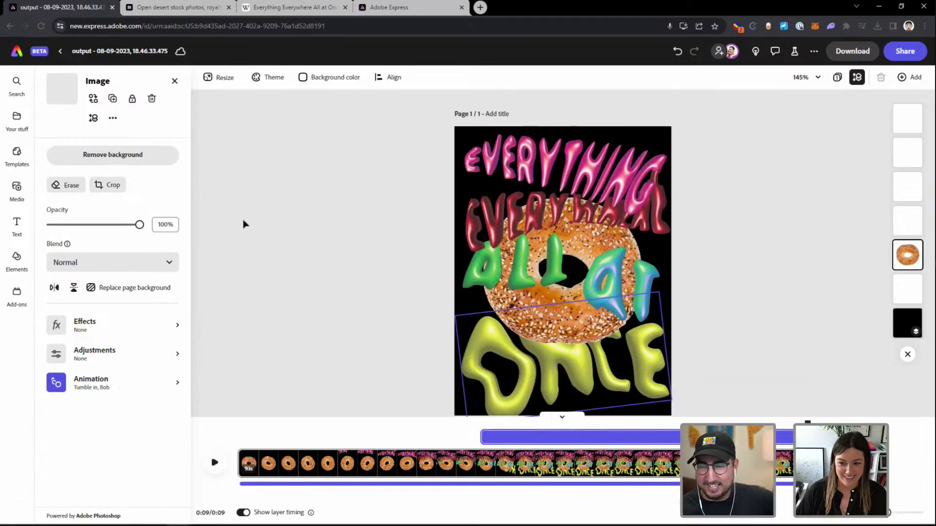
left_click(226, 515)
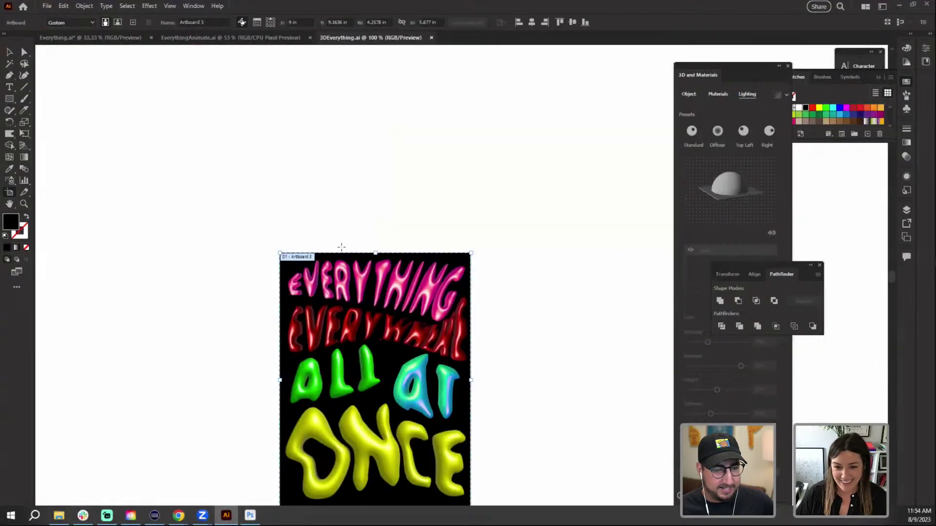
left_click(129, 38)
scroll(493, 218, "left", 5)
key("Escape")
scroll(184, 267, "left", 3)
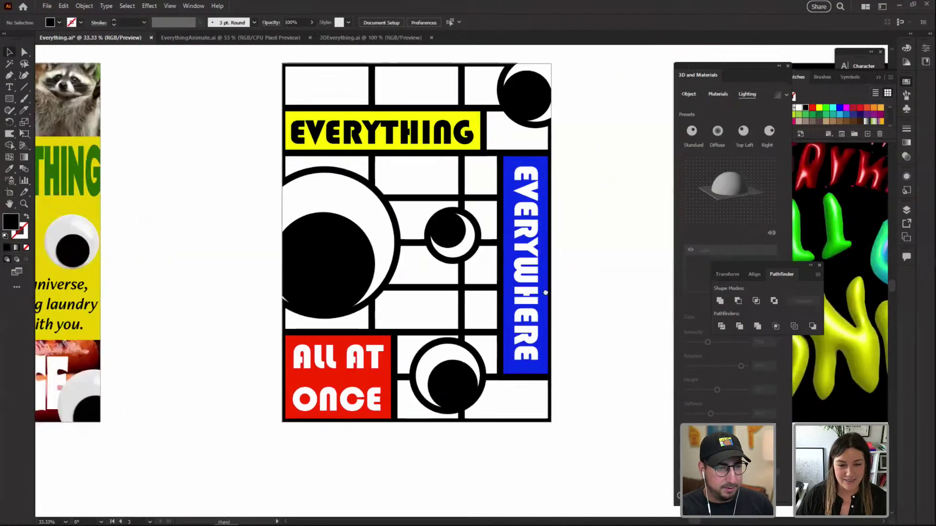
scroll(558, 291, "left", 6)
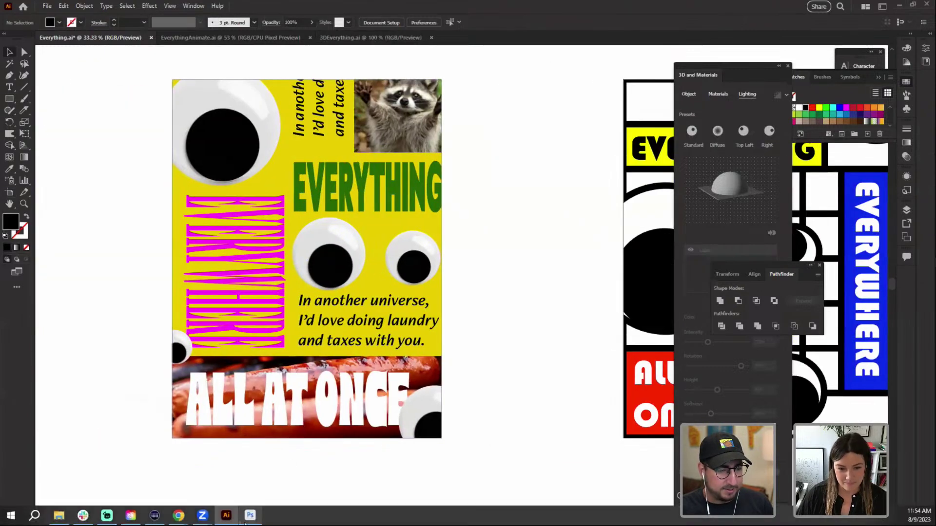
left_click(250, 516)
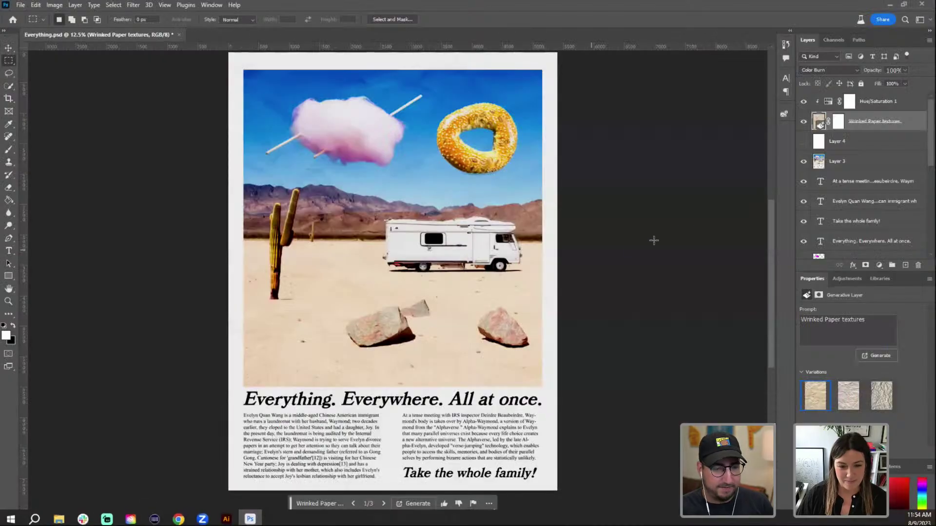